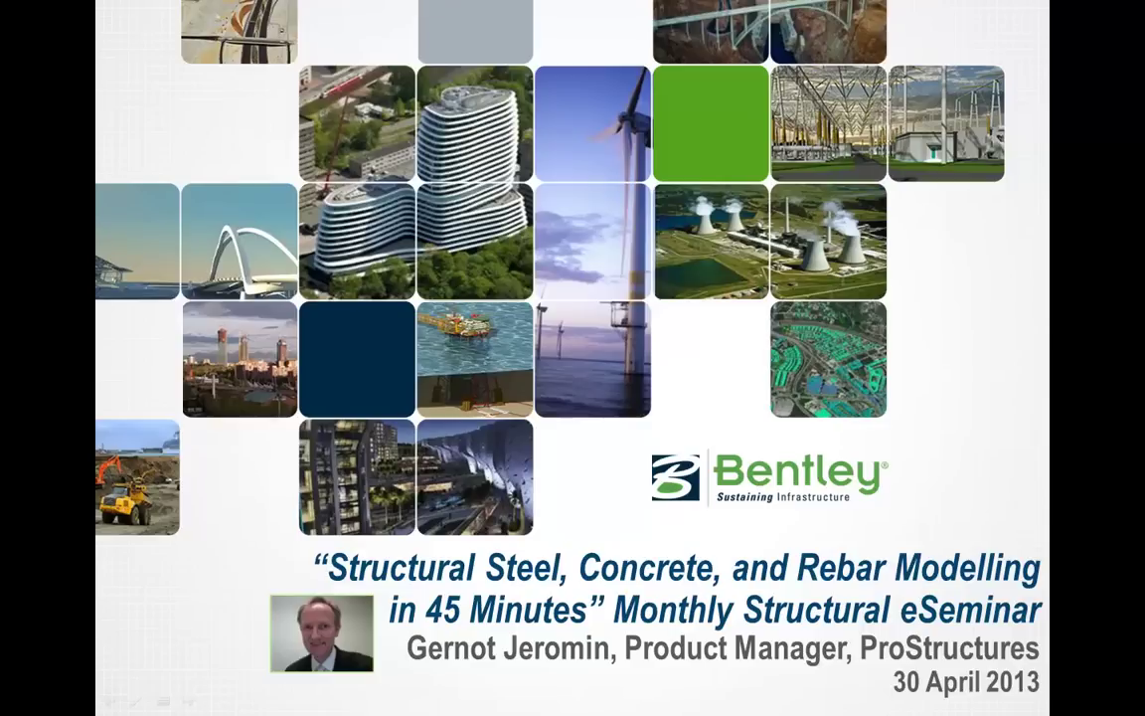
key("Right")
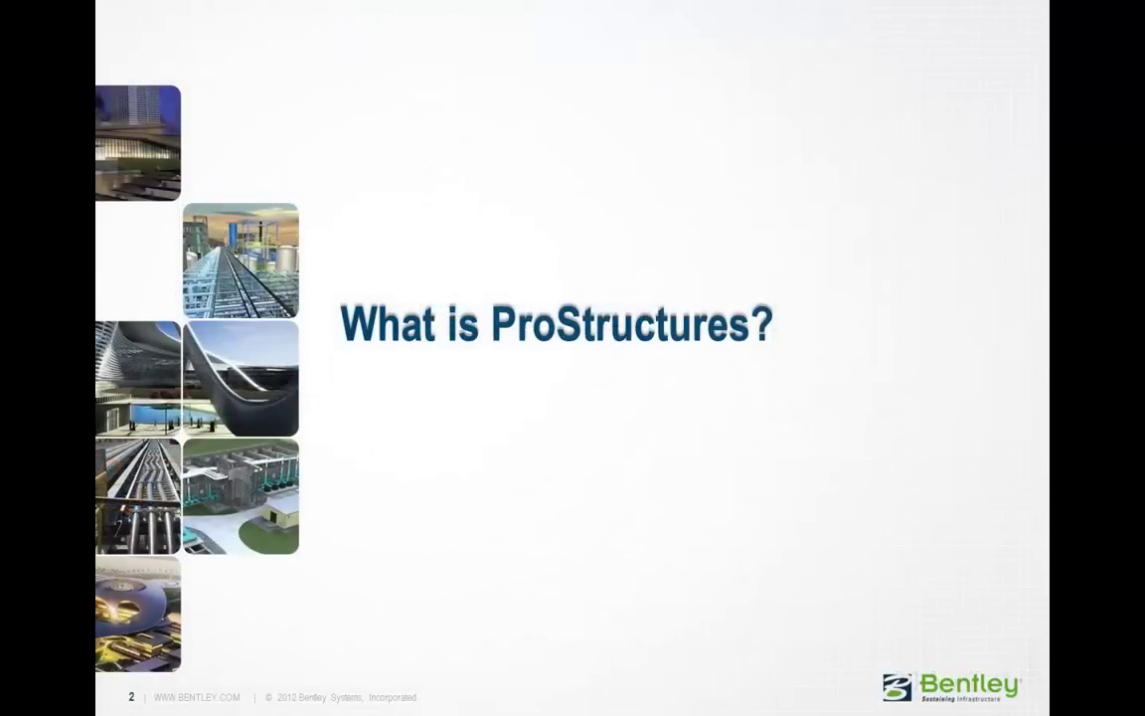
key("Right")
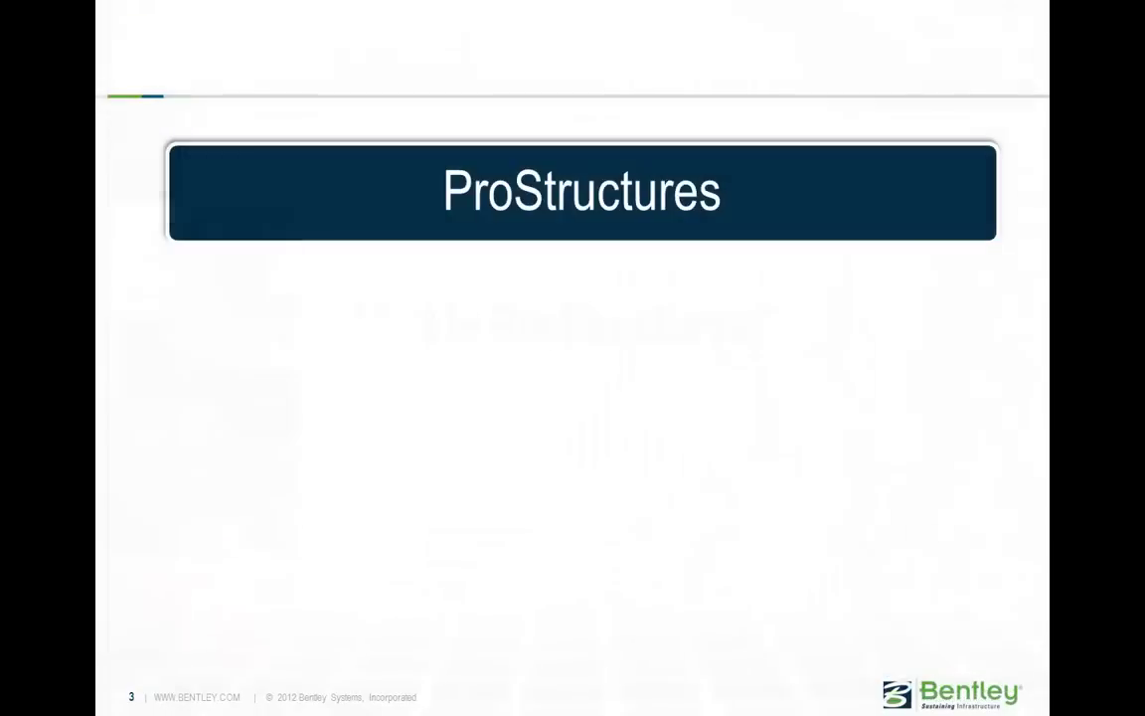
key("Right")
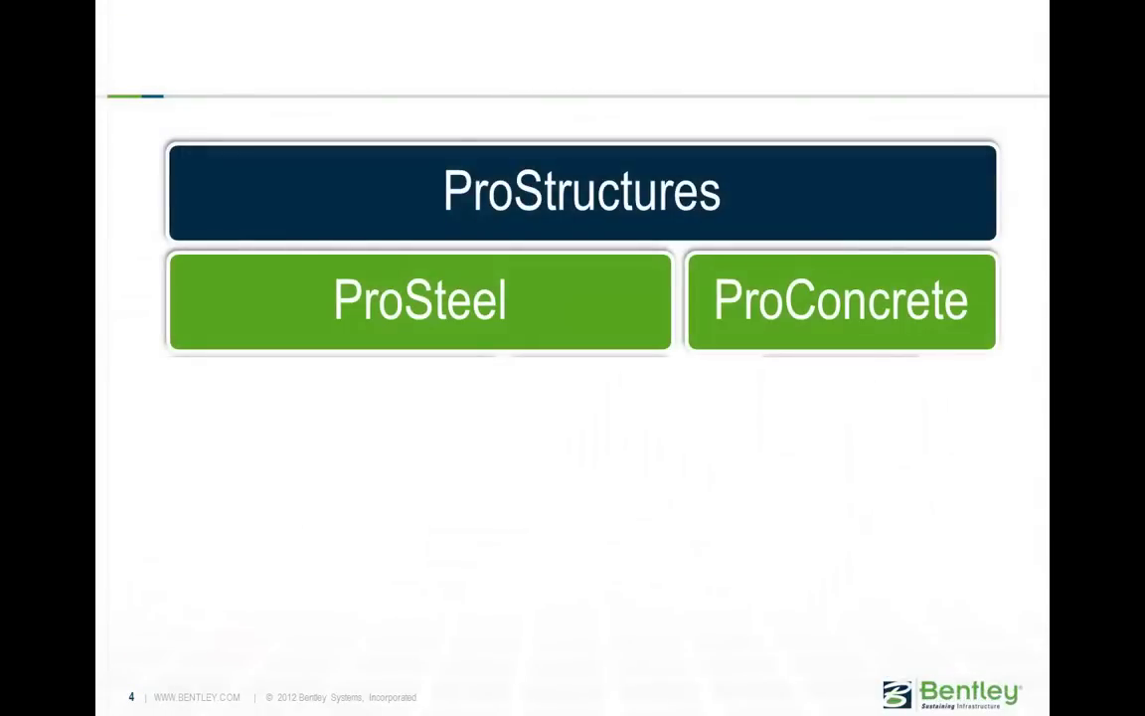
key("Right")
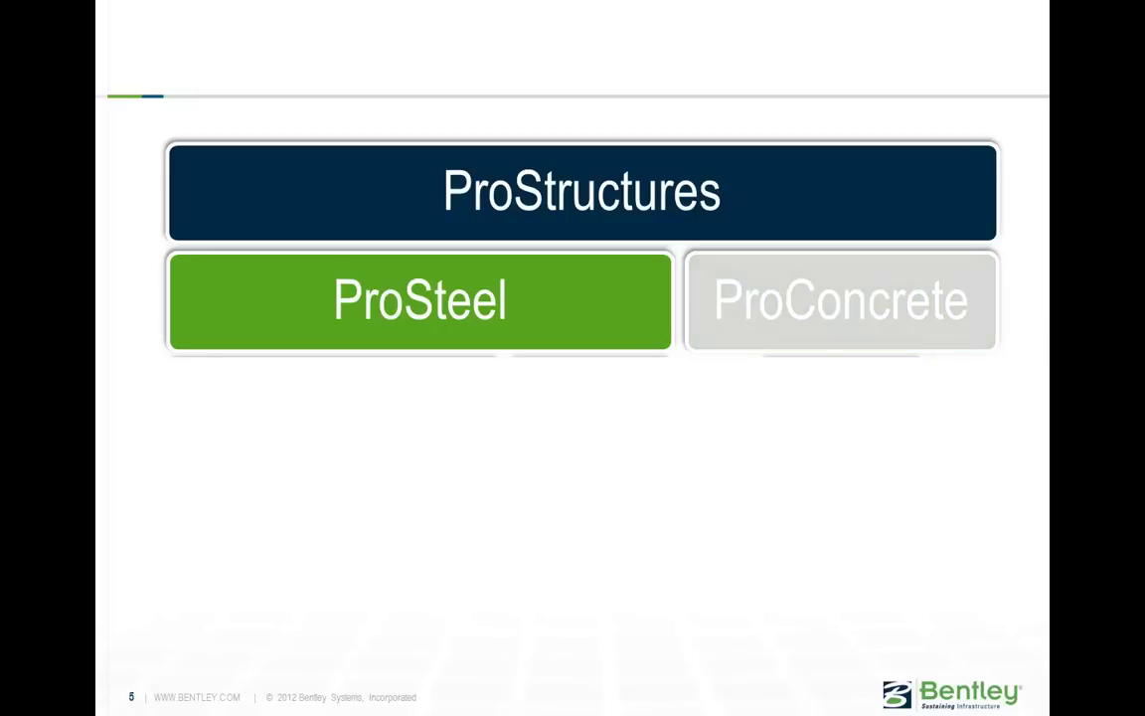
key("Right")
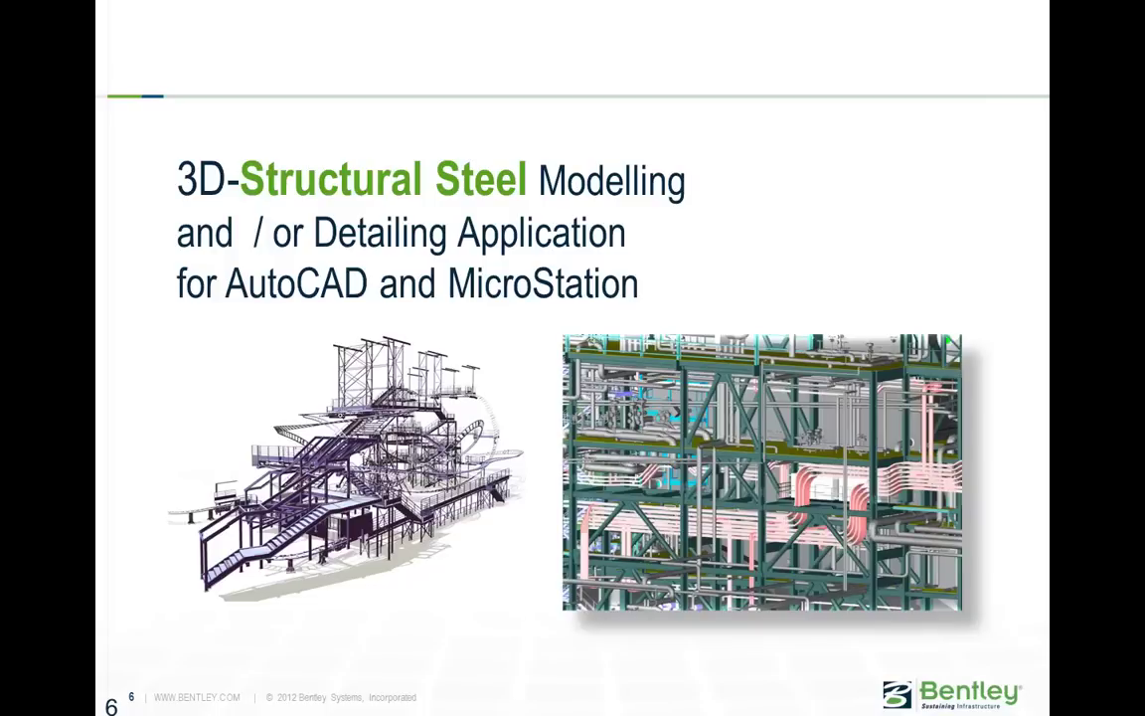
key("Right")
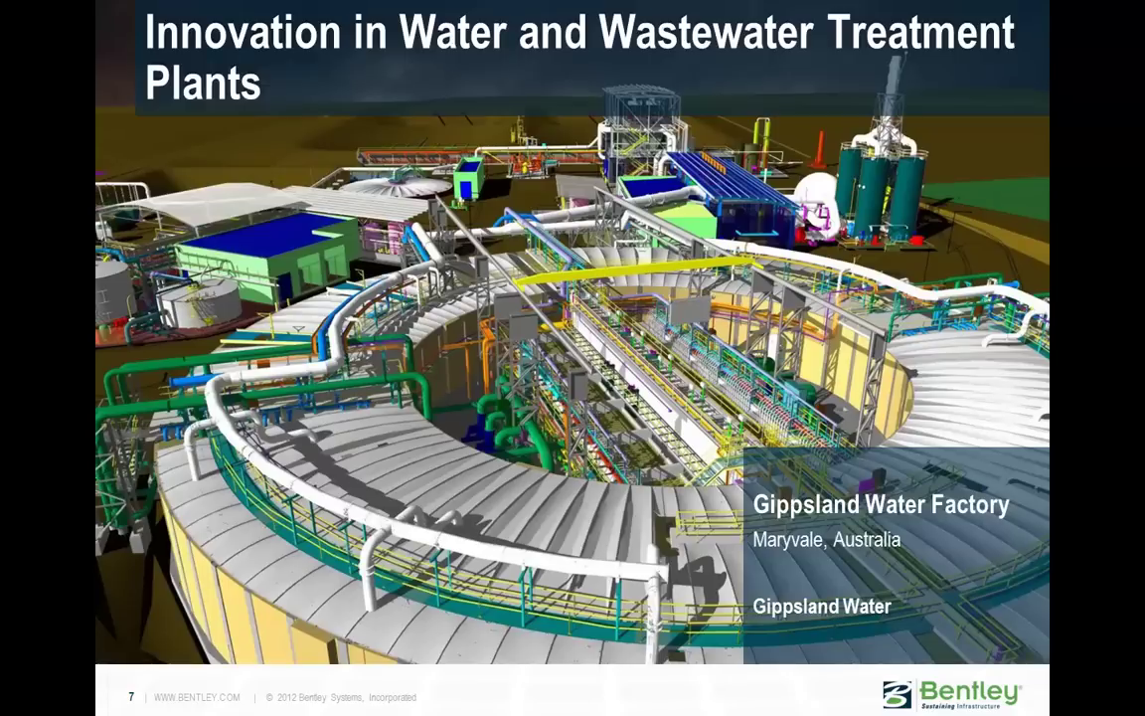
key("Right")
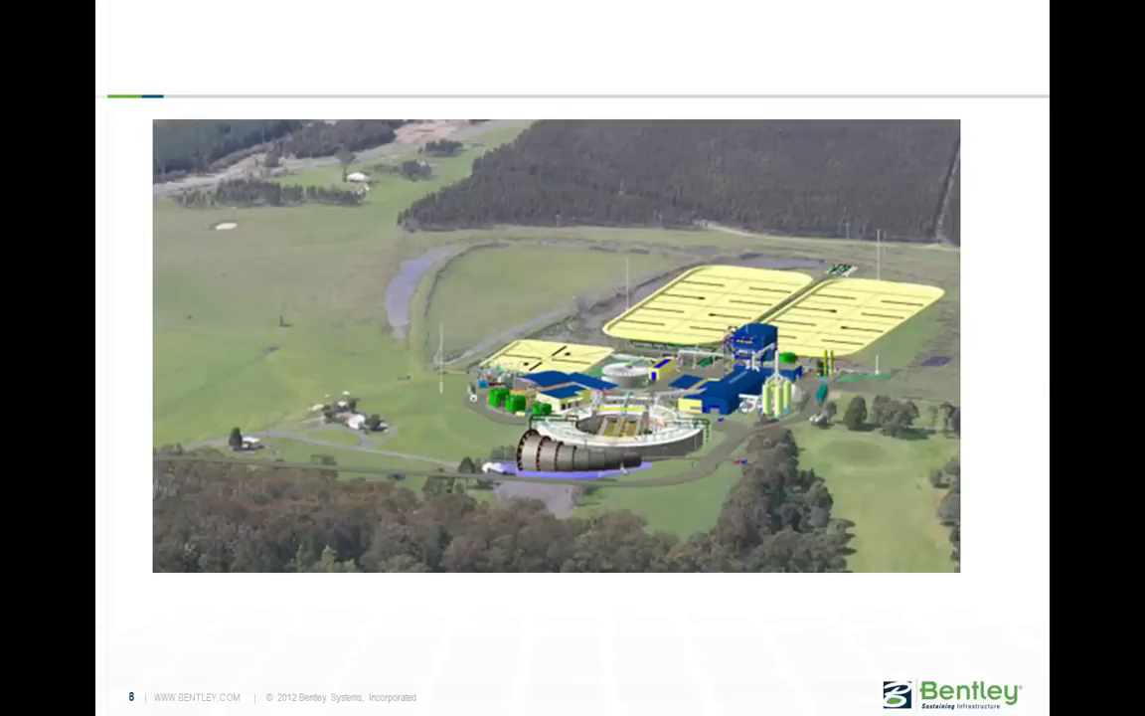
key("Right")
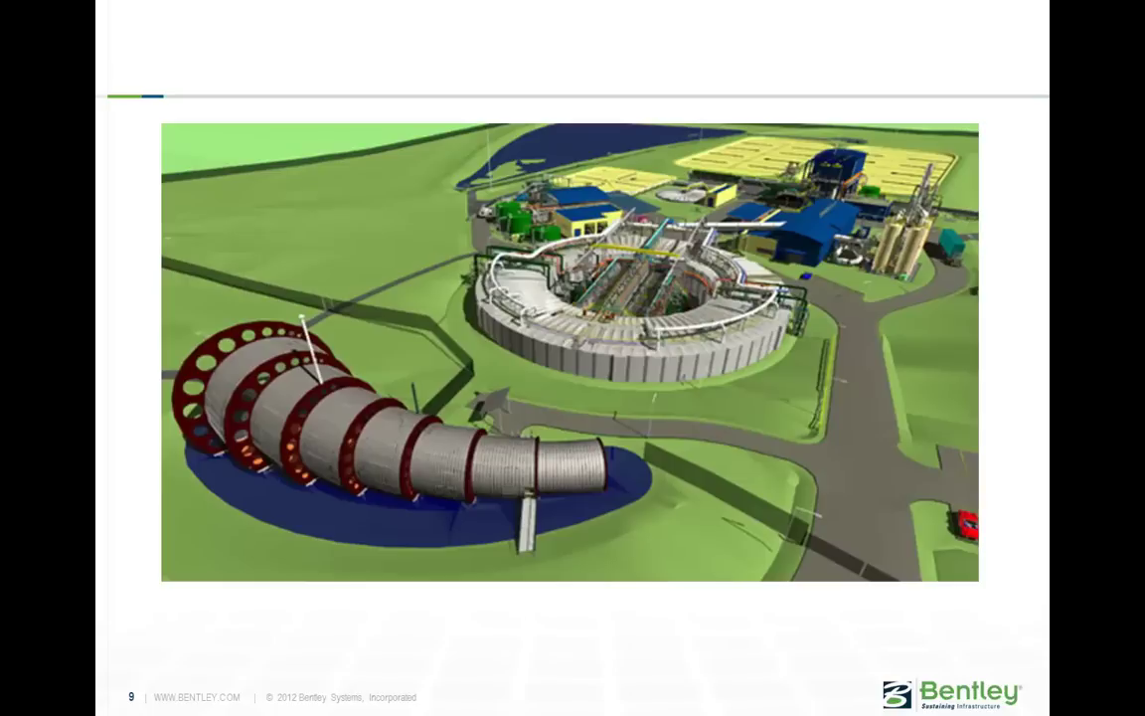
key("Right")
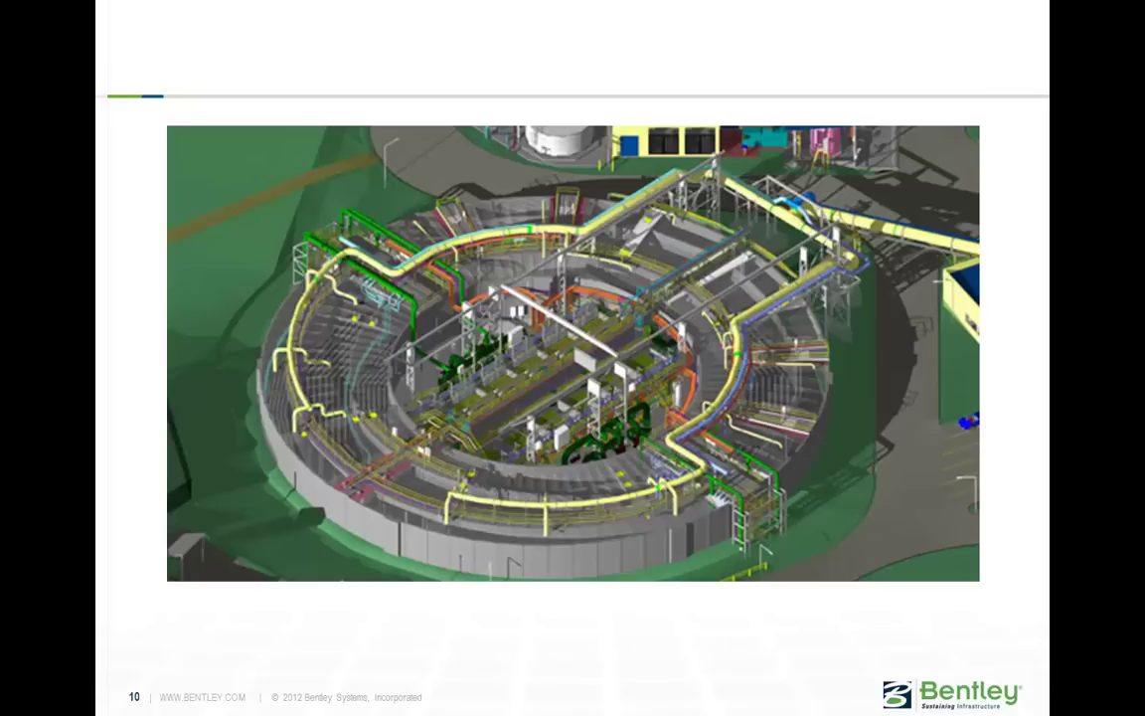
key("Right")
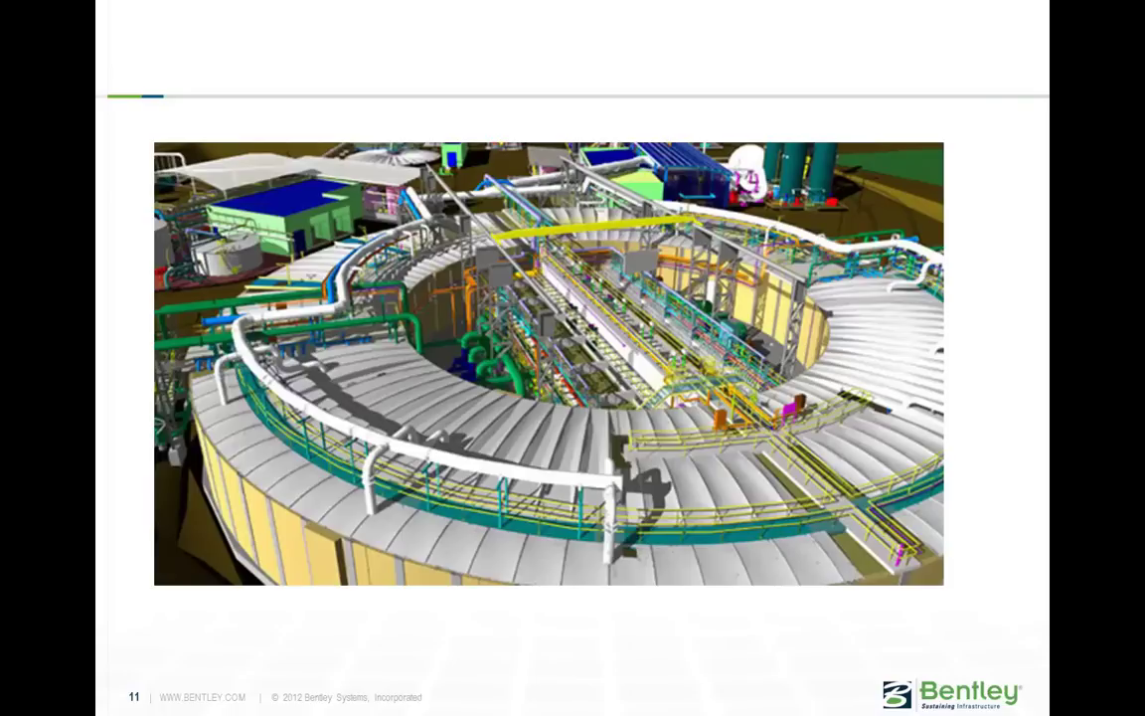
key("Right")
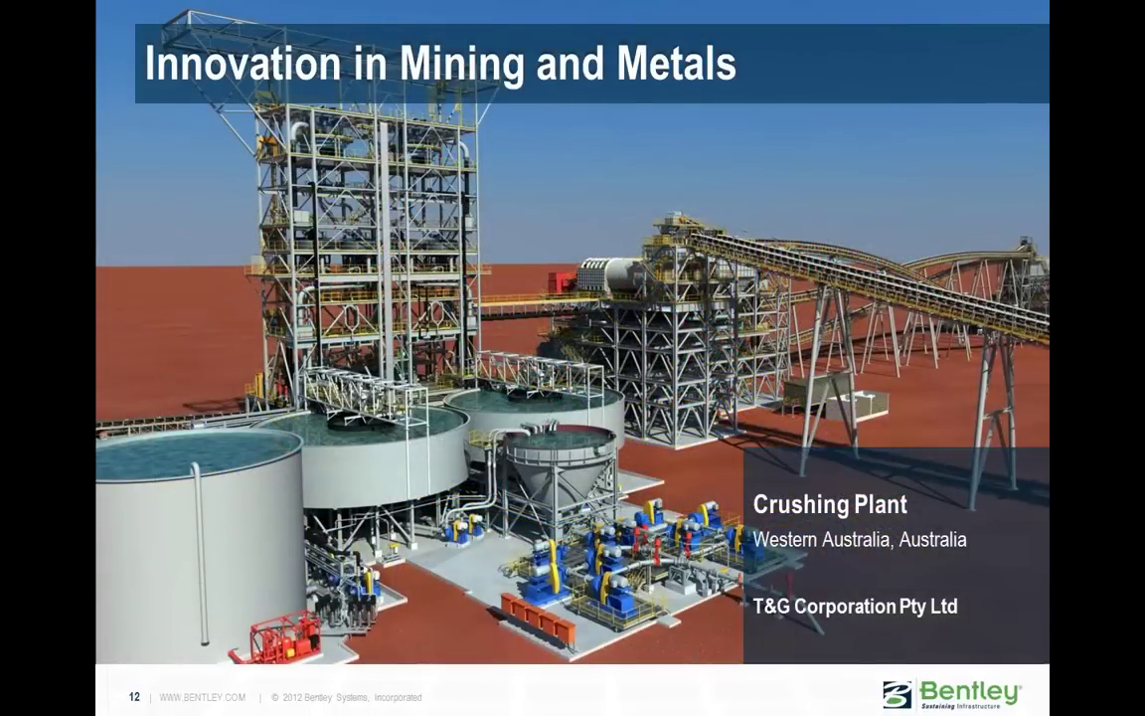
key("Right")
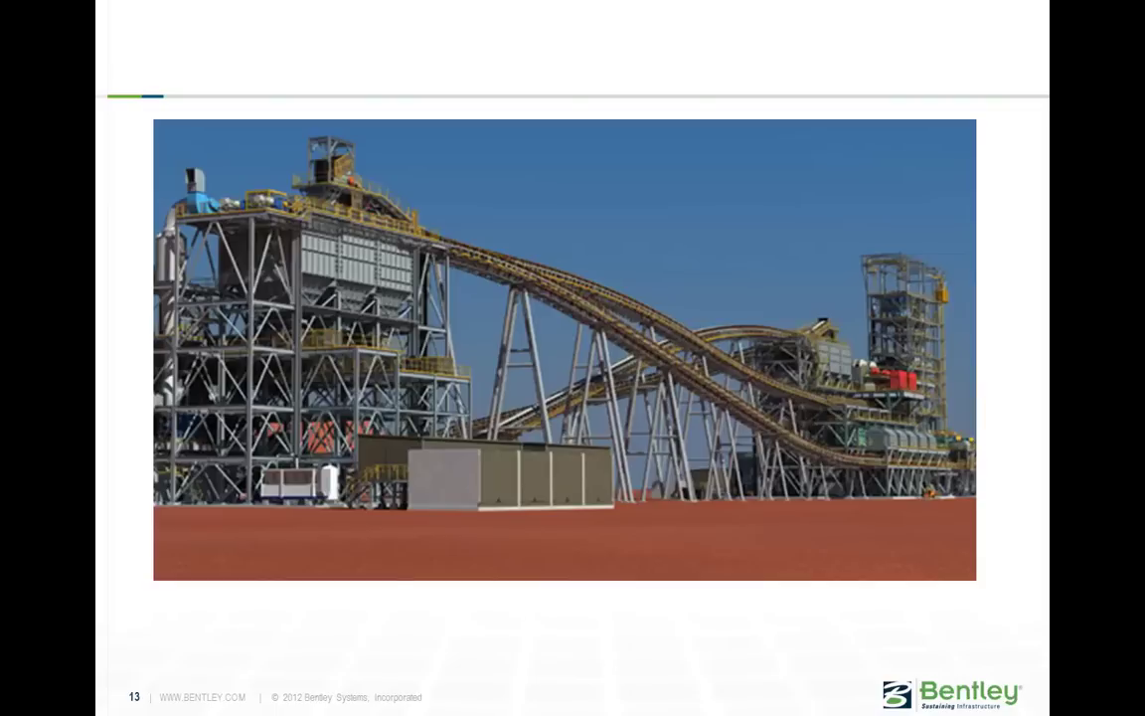
key("Right")
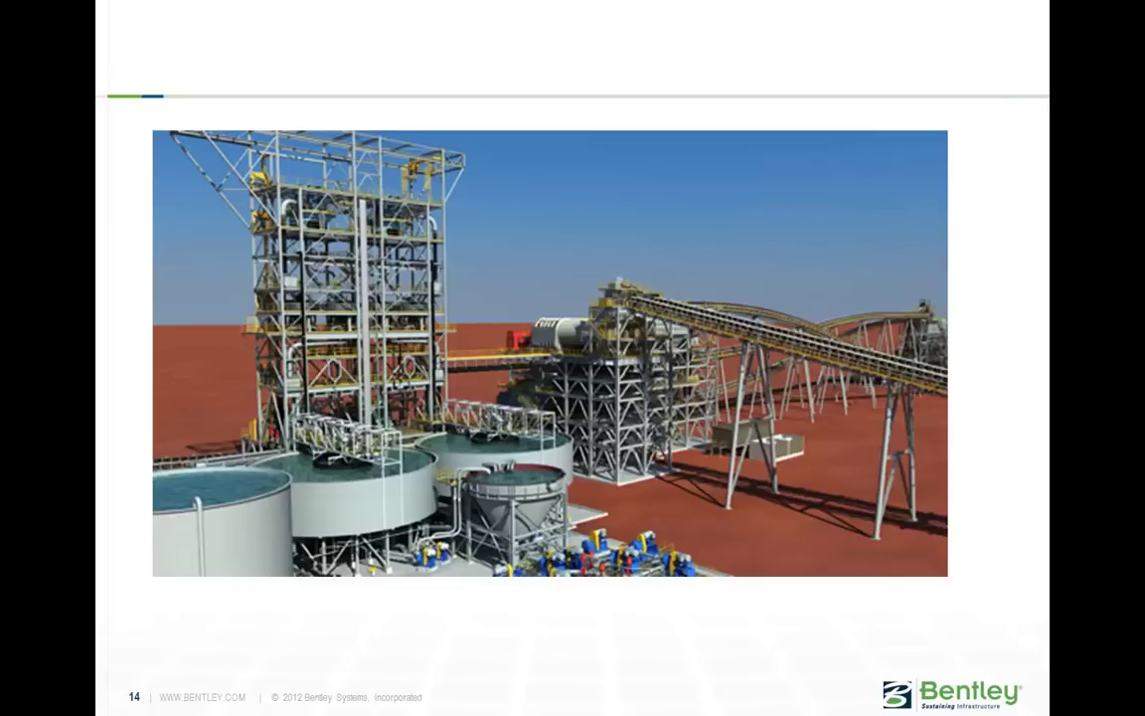
key("Right")
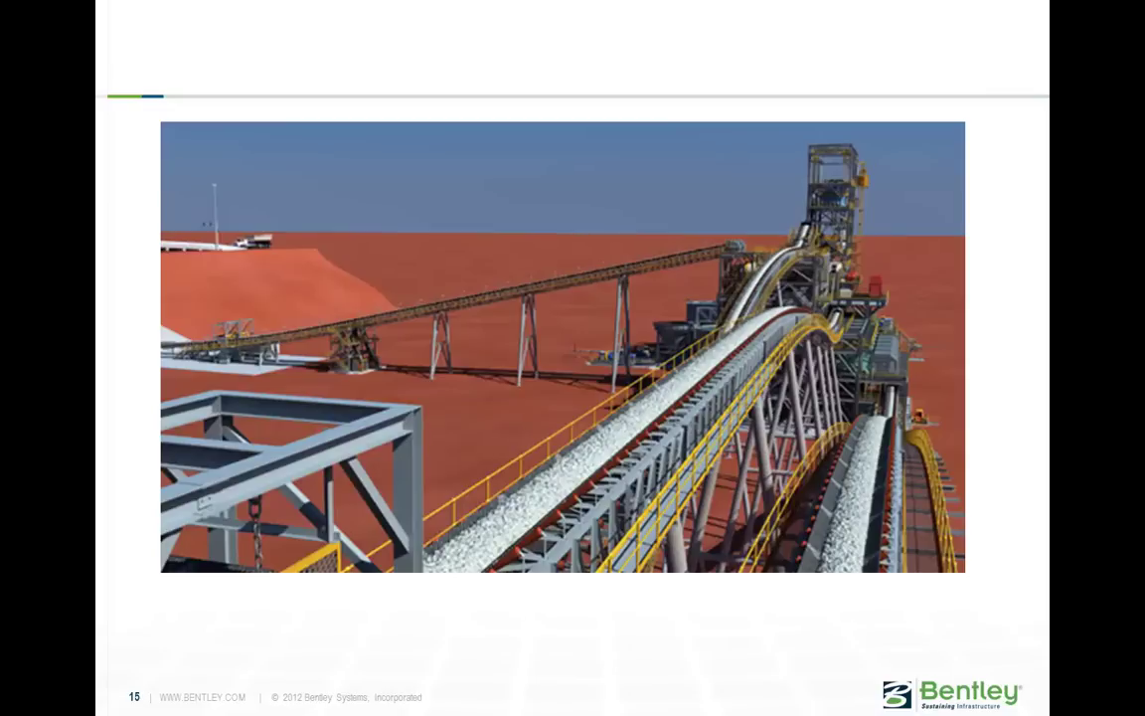
key("Right")
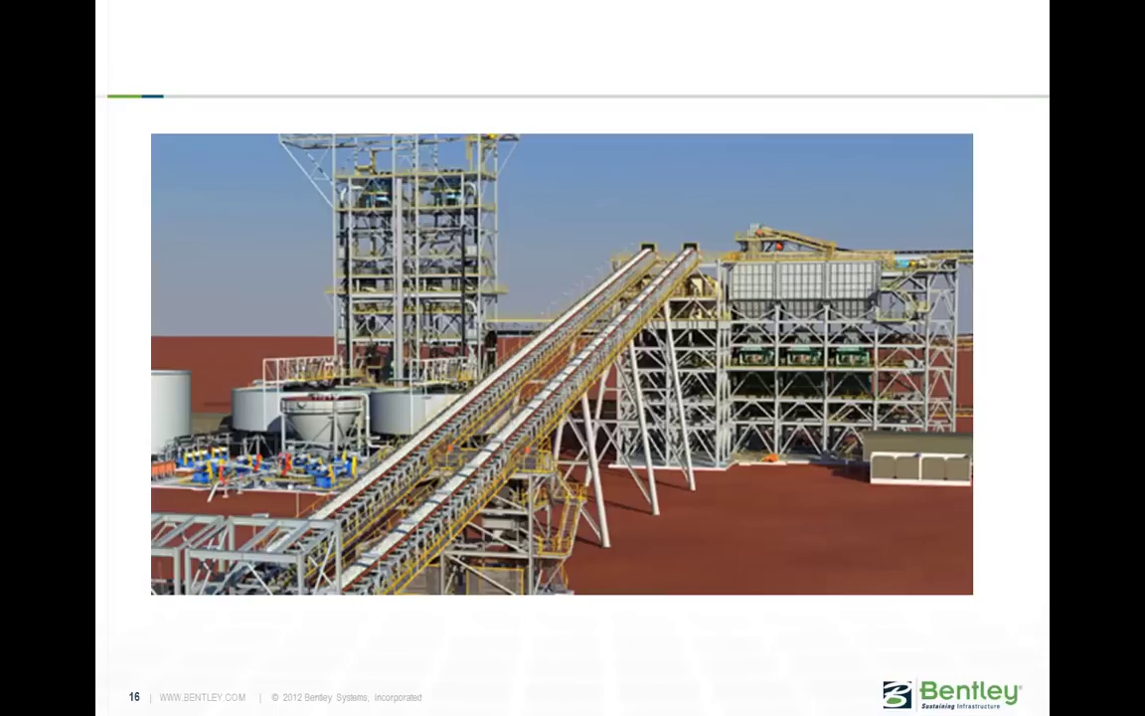
key("Right")
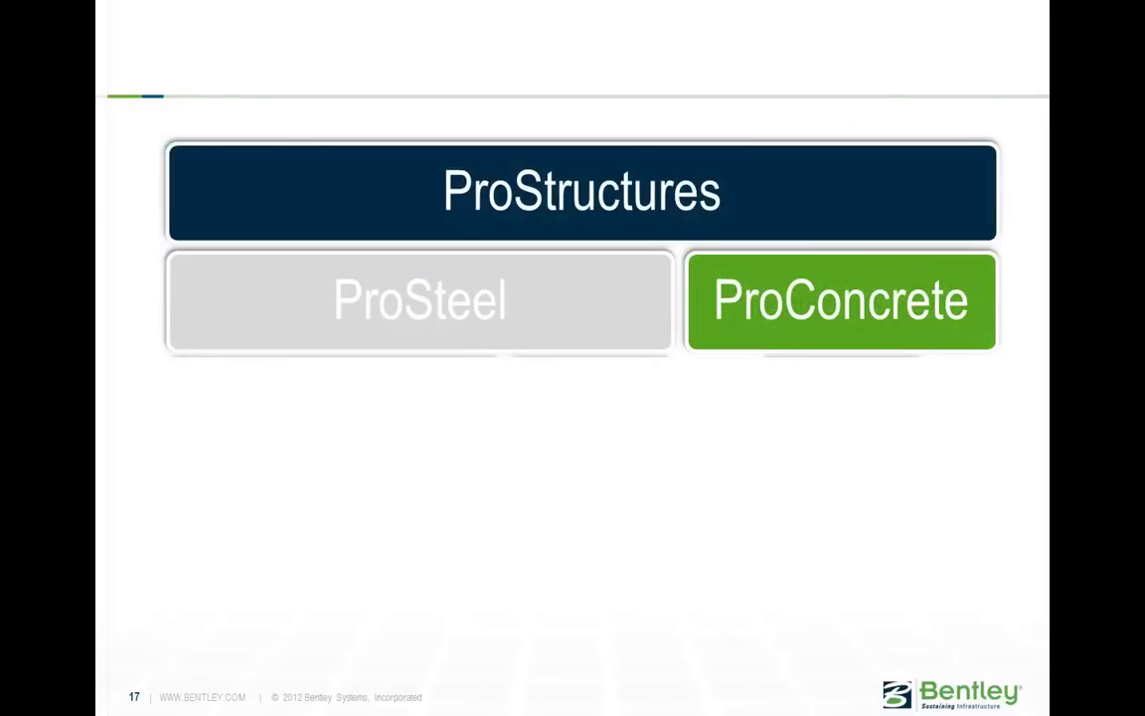
key("Right")
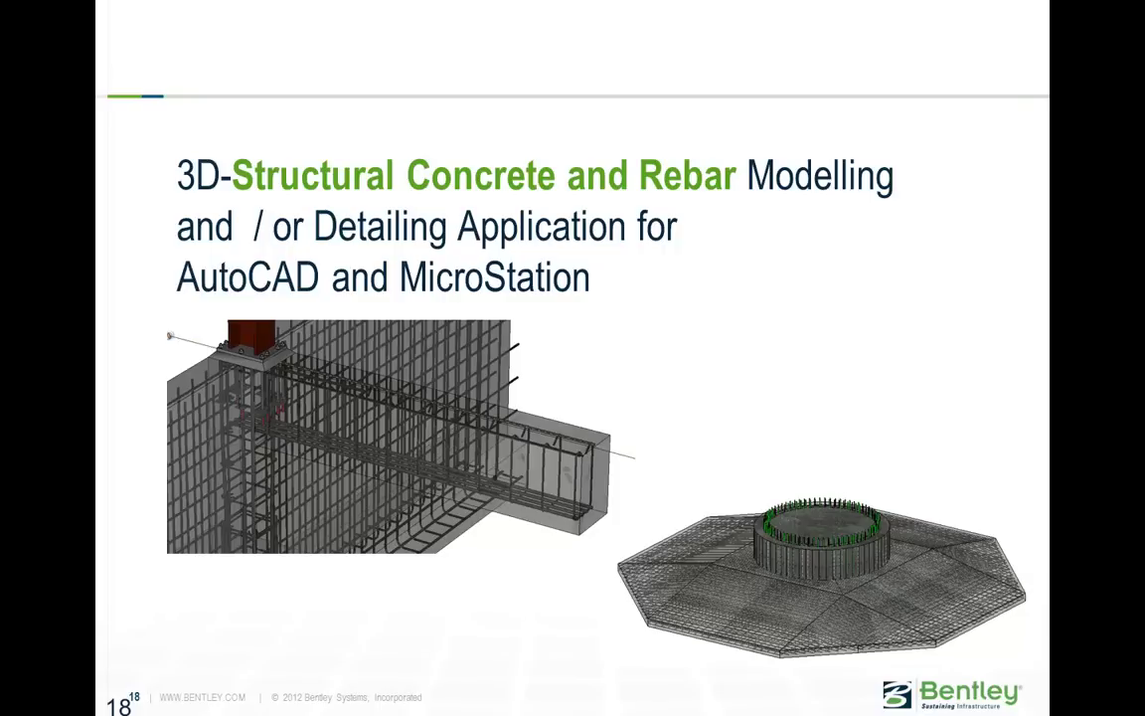
key("Right")
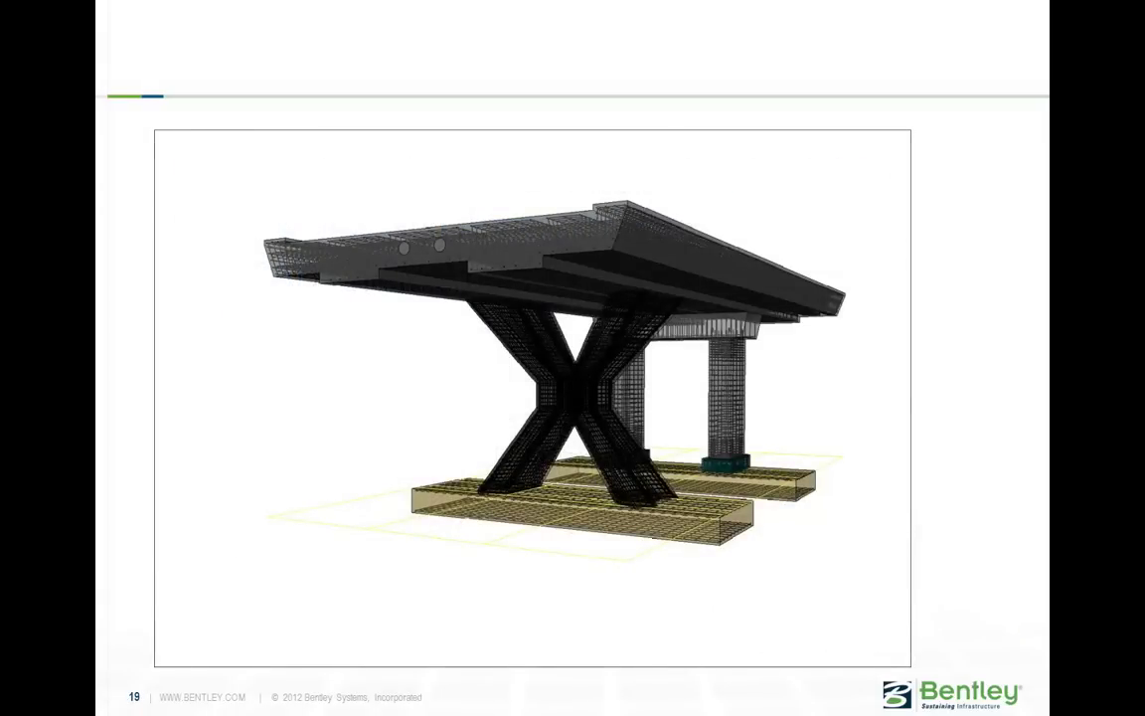
key("Right")
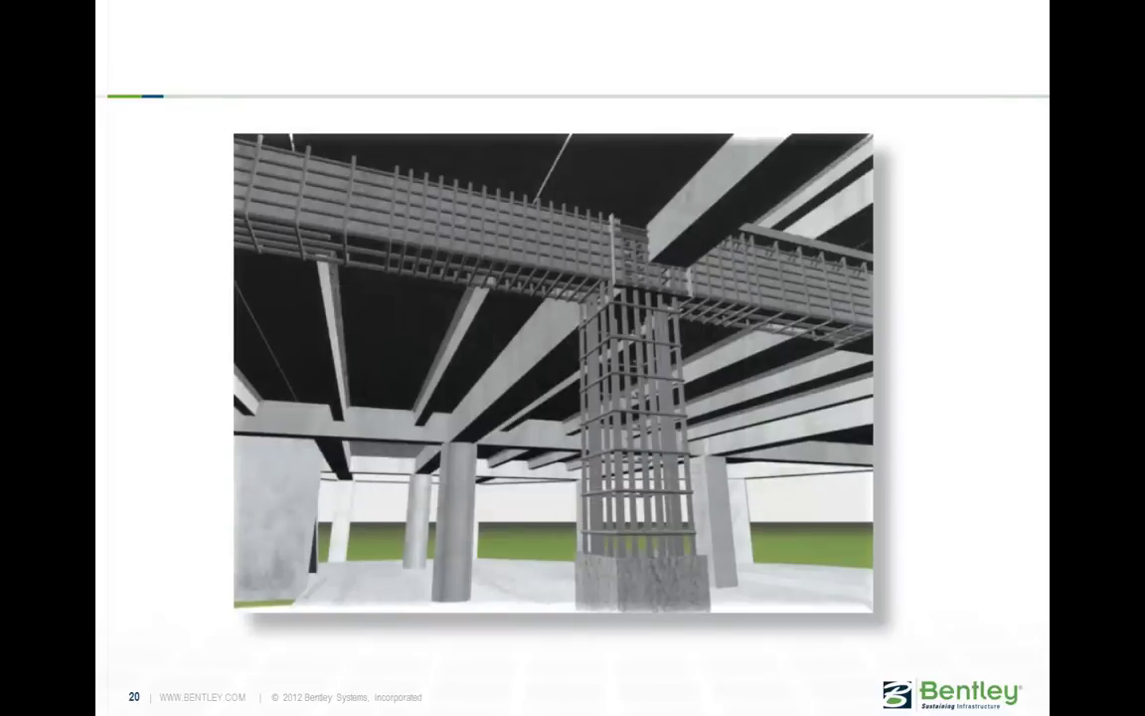
key("Right")
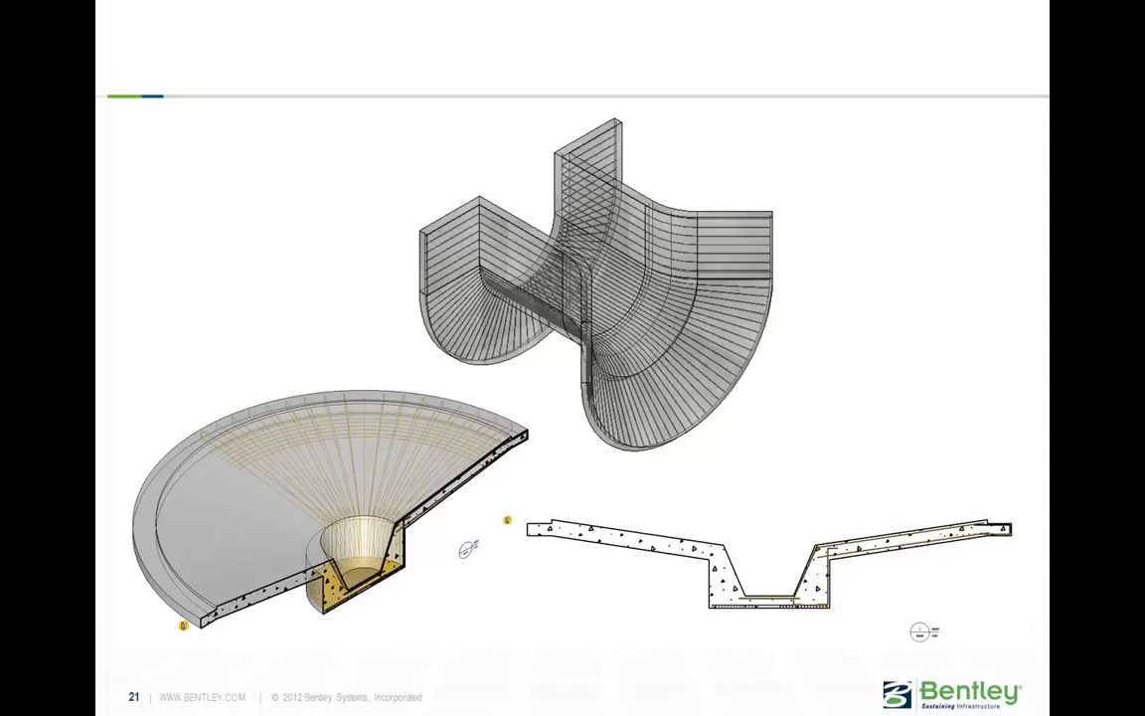
key("Right")
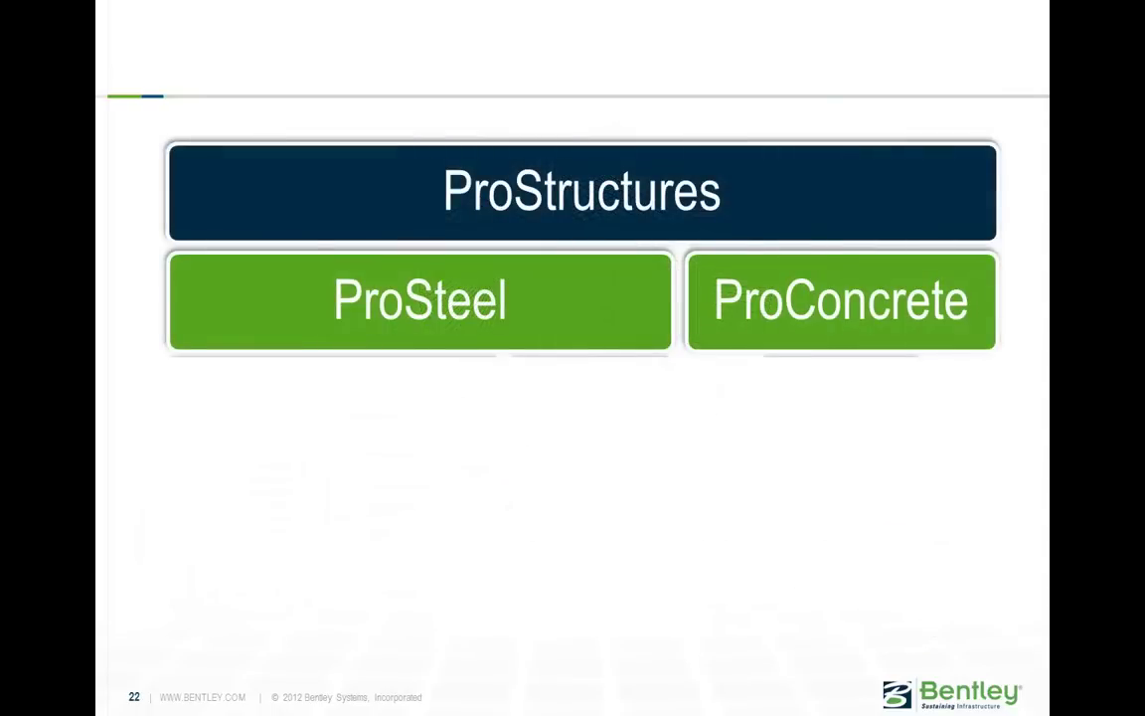
key("Right")
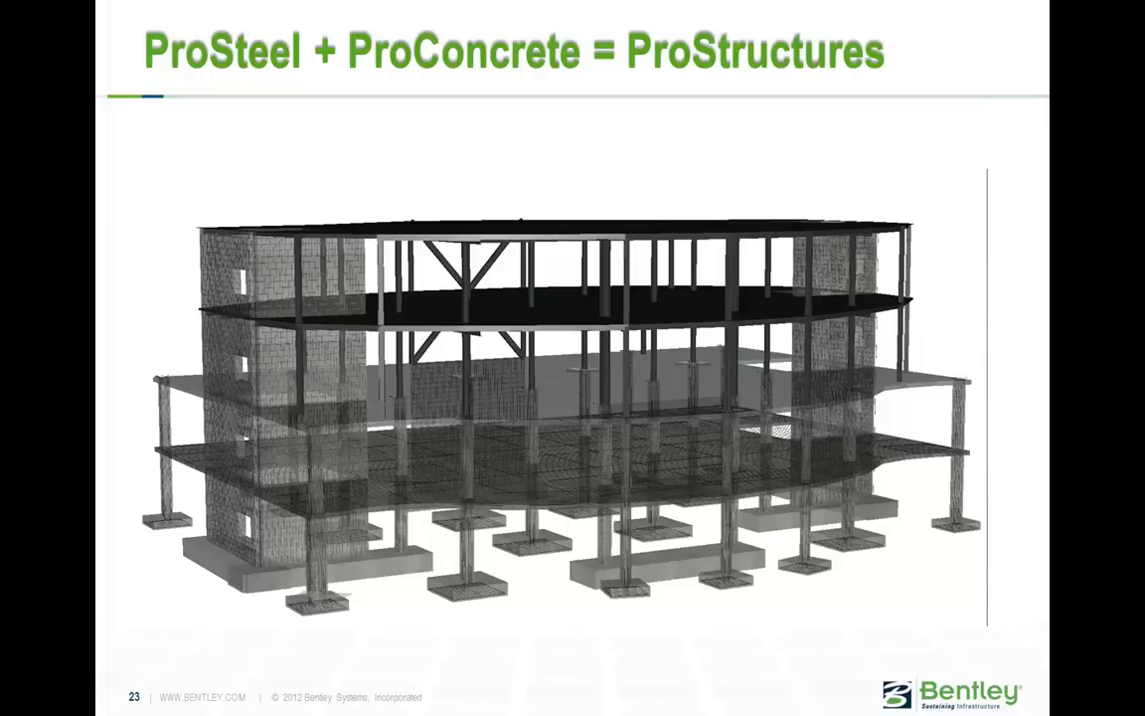
key("Right")
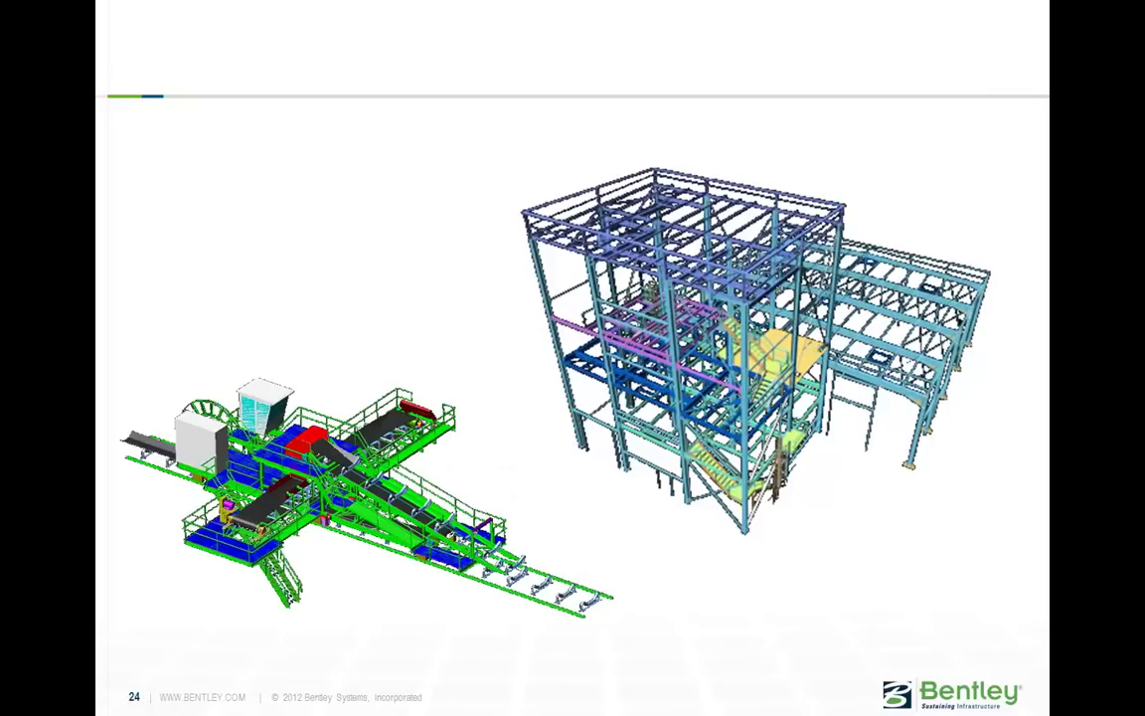
key("Right")
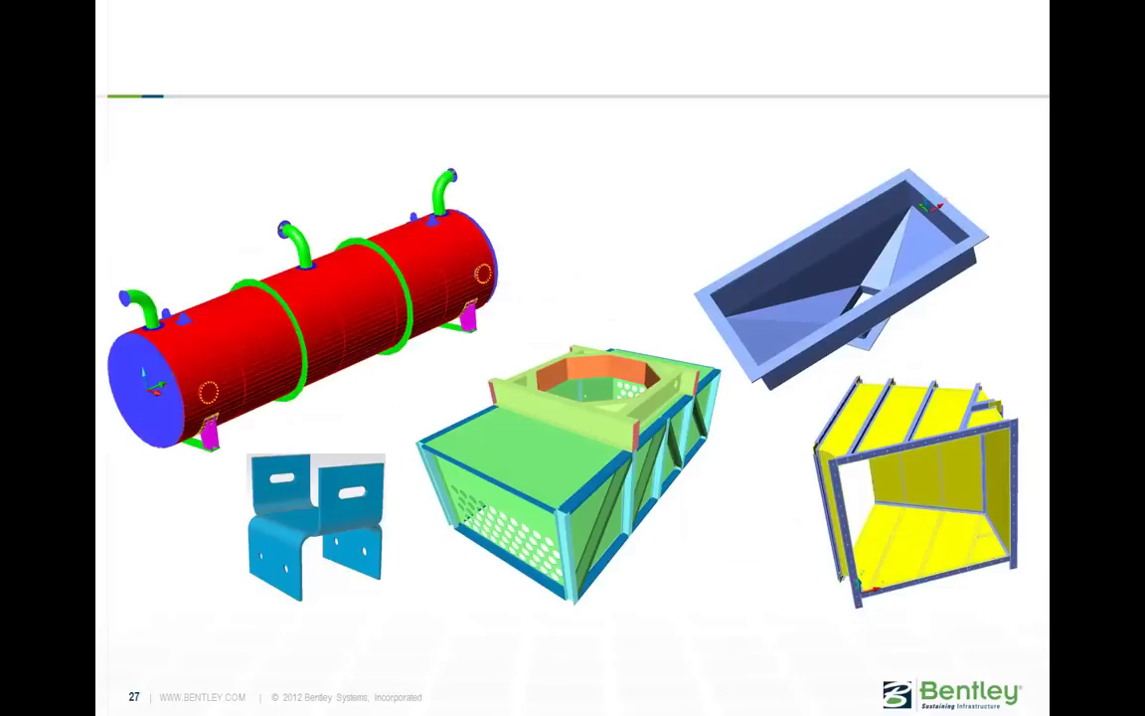
key("Right")
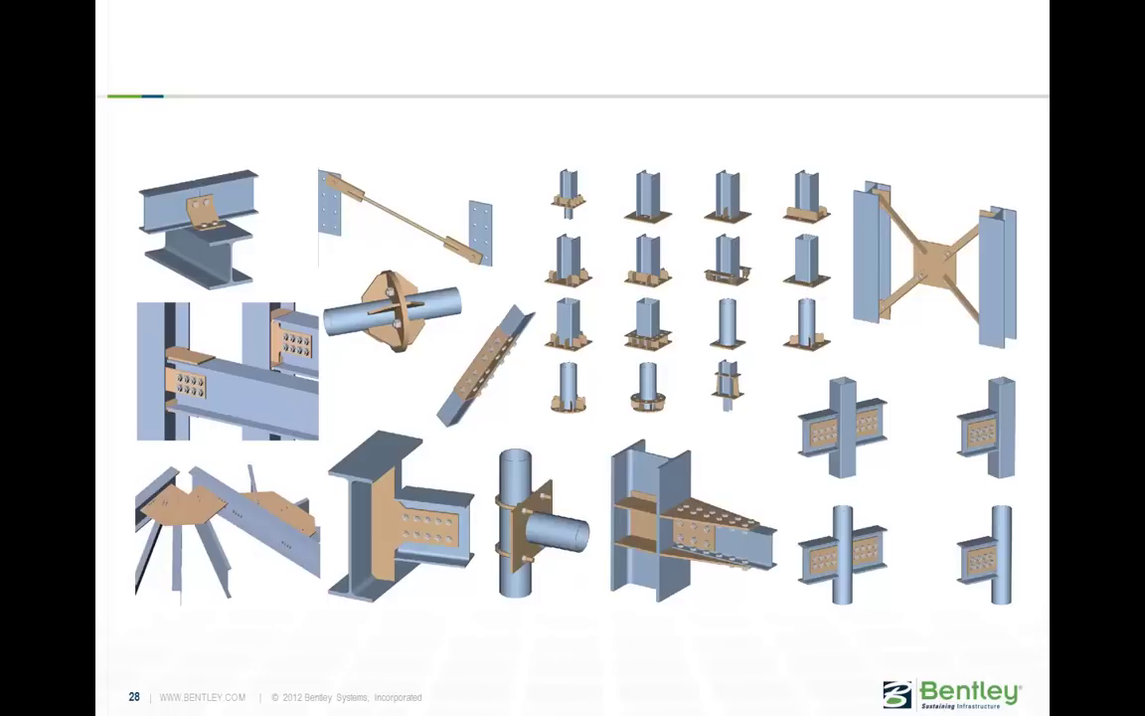
key("Right")
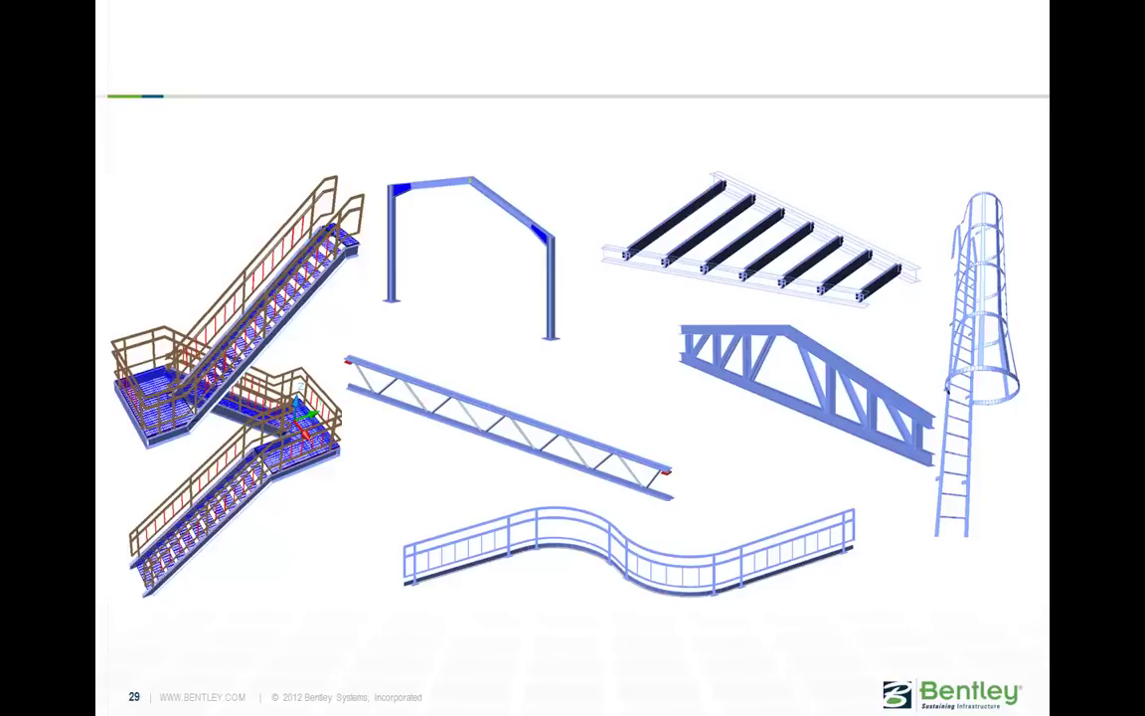
key("Right")
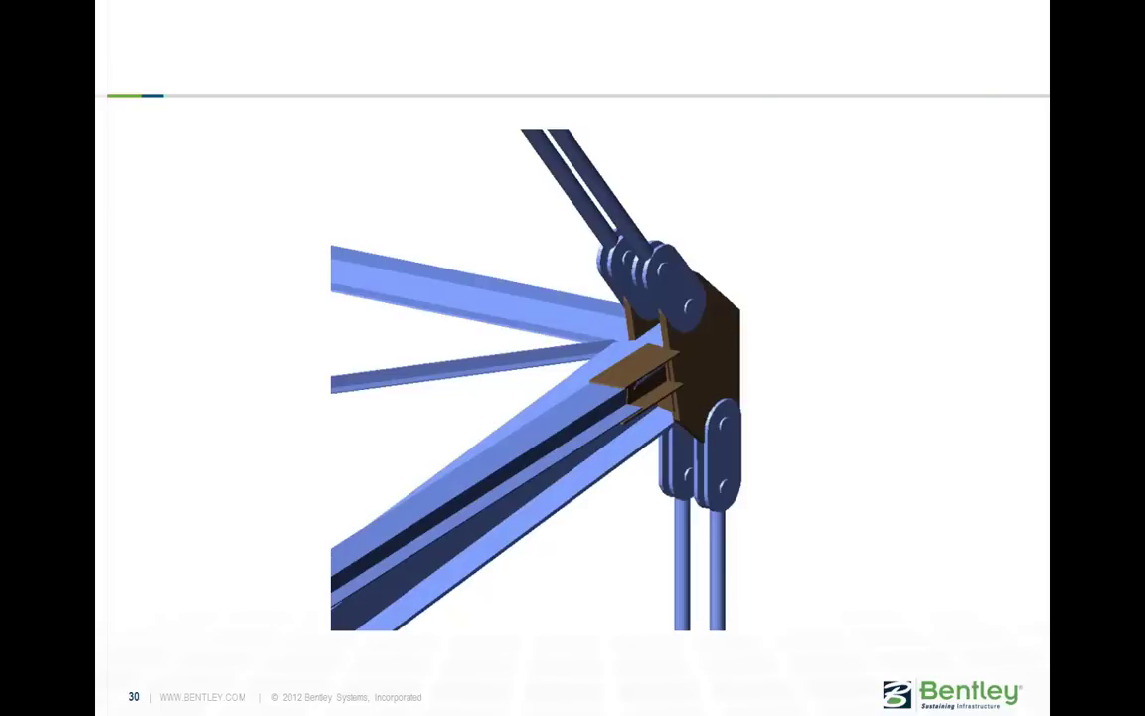
key("Right")
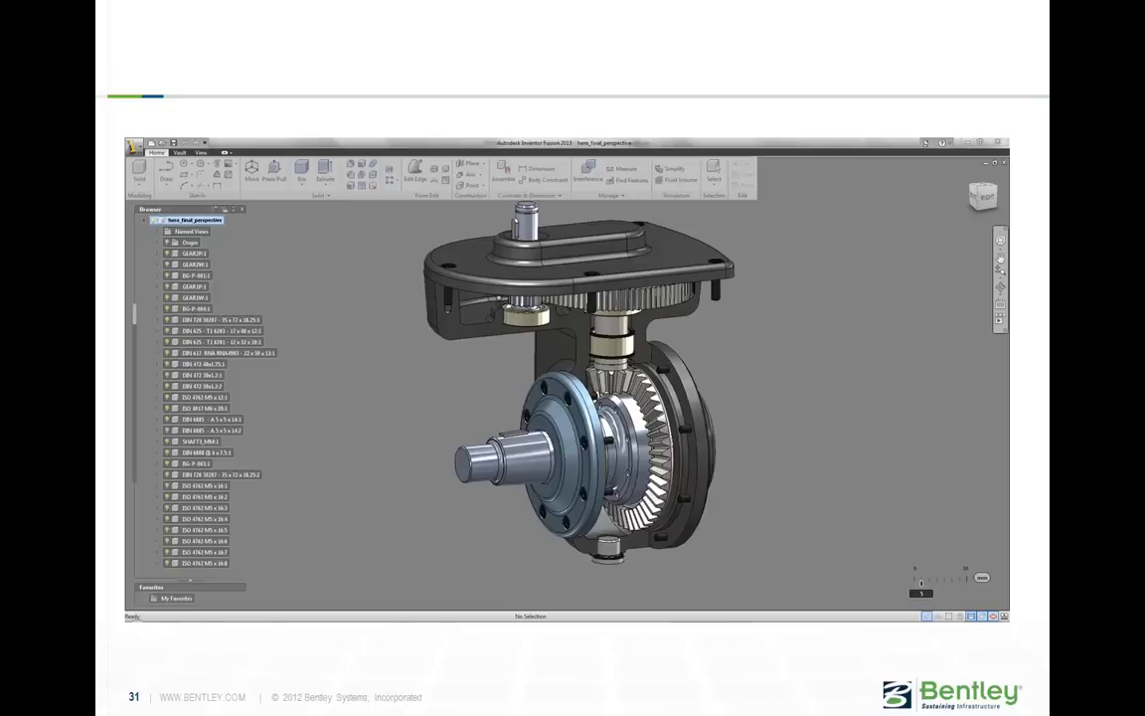
key("Right")
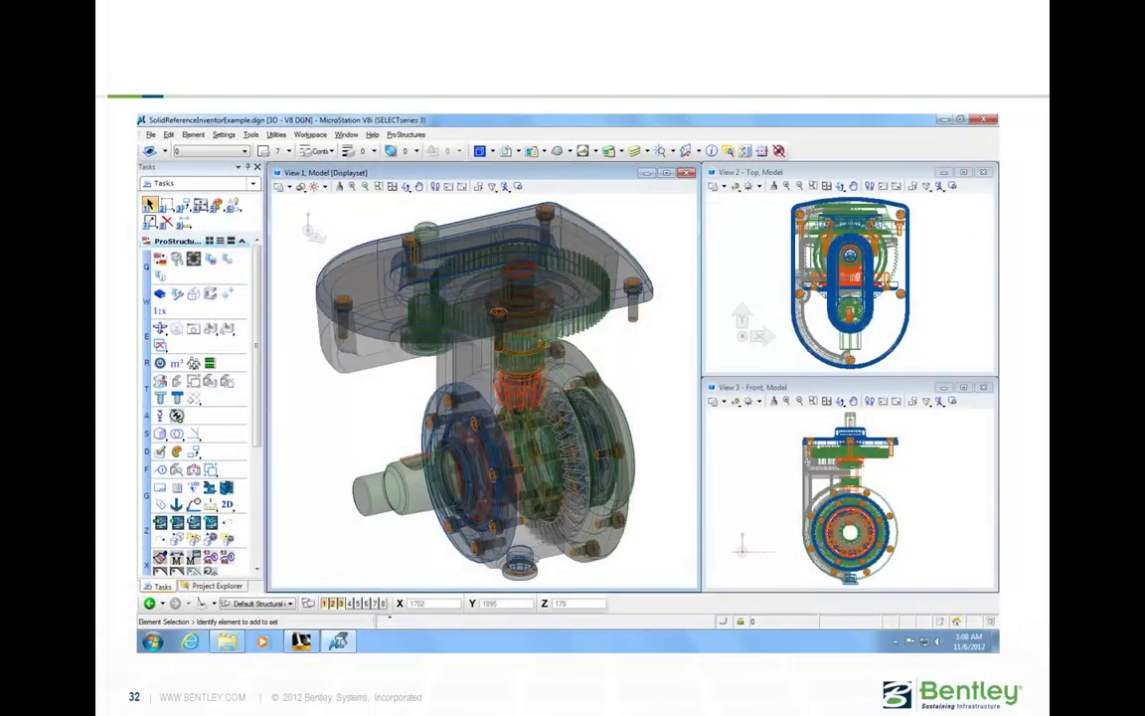
key("Right")
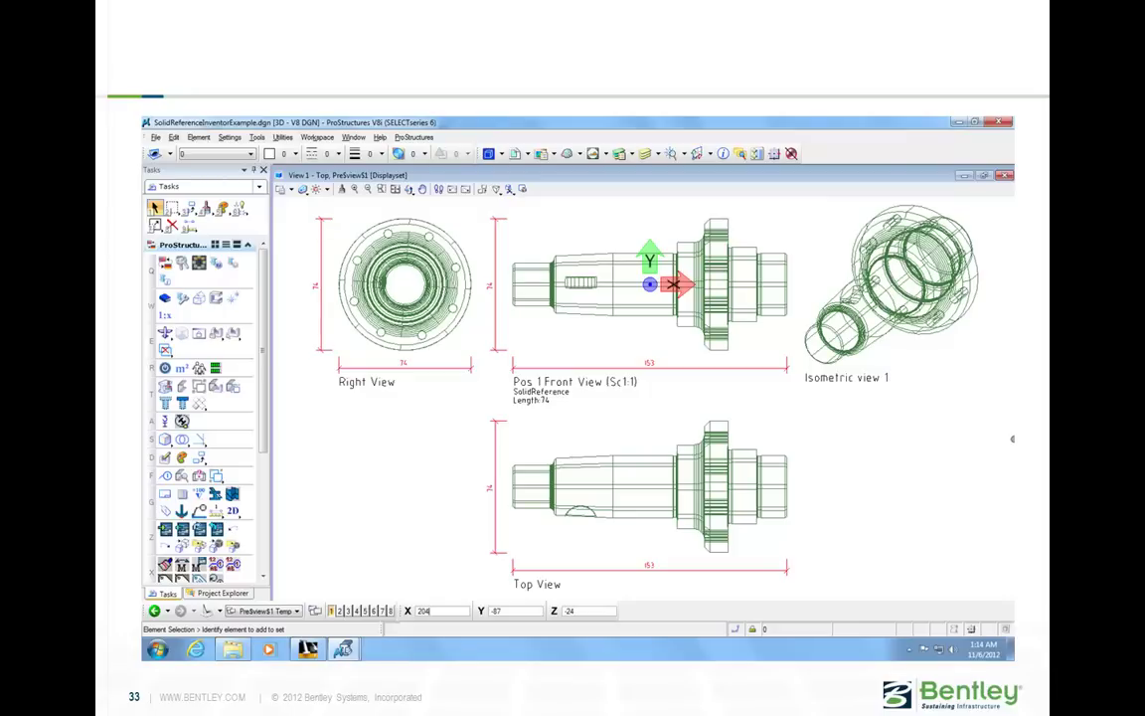
key("Right")
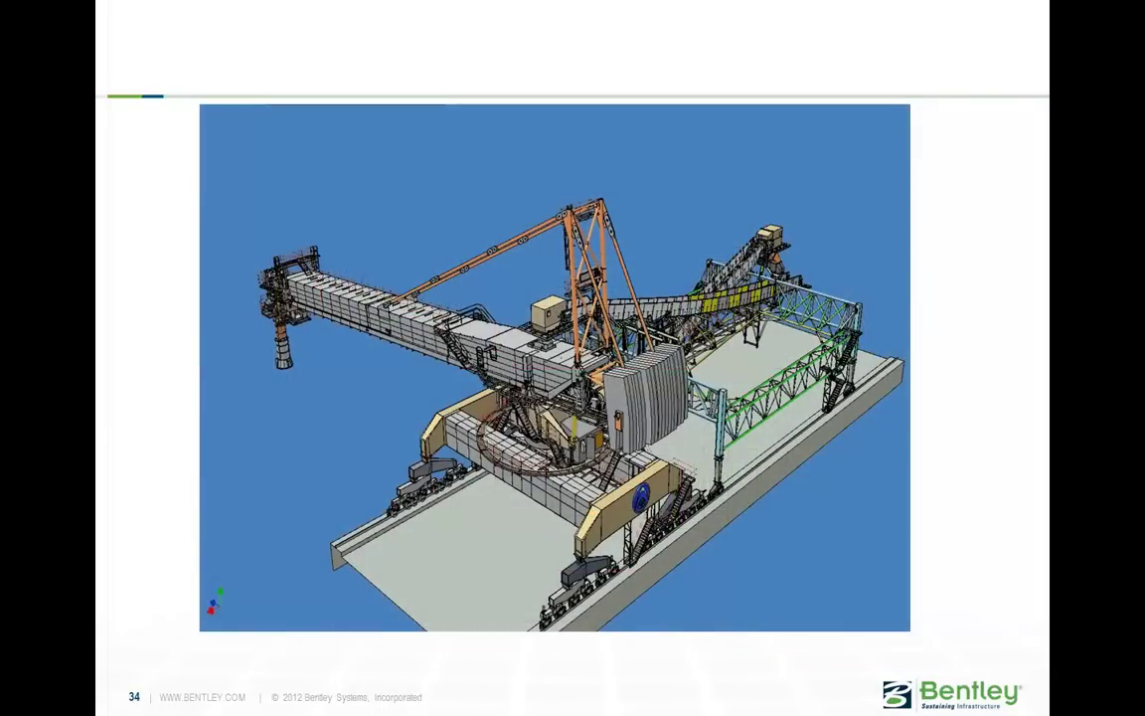
key("Right")
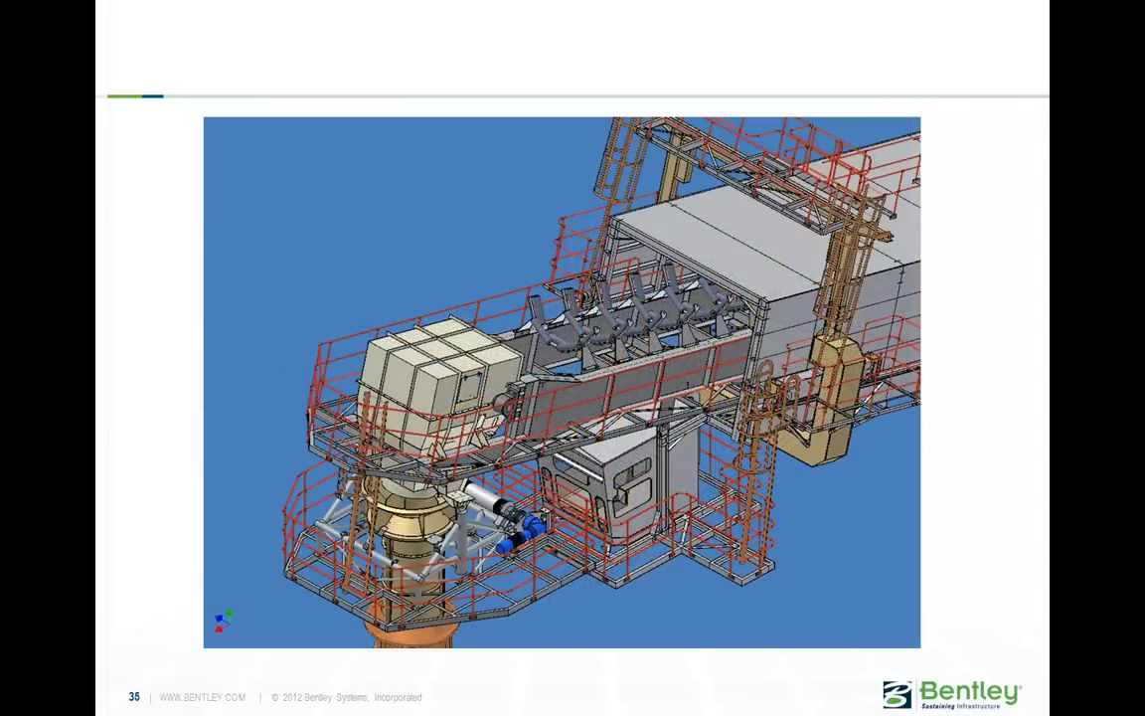
key("Right")
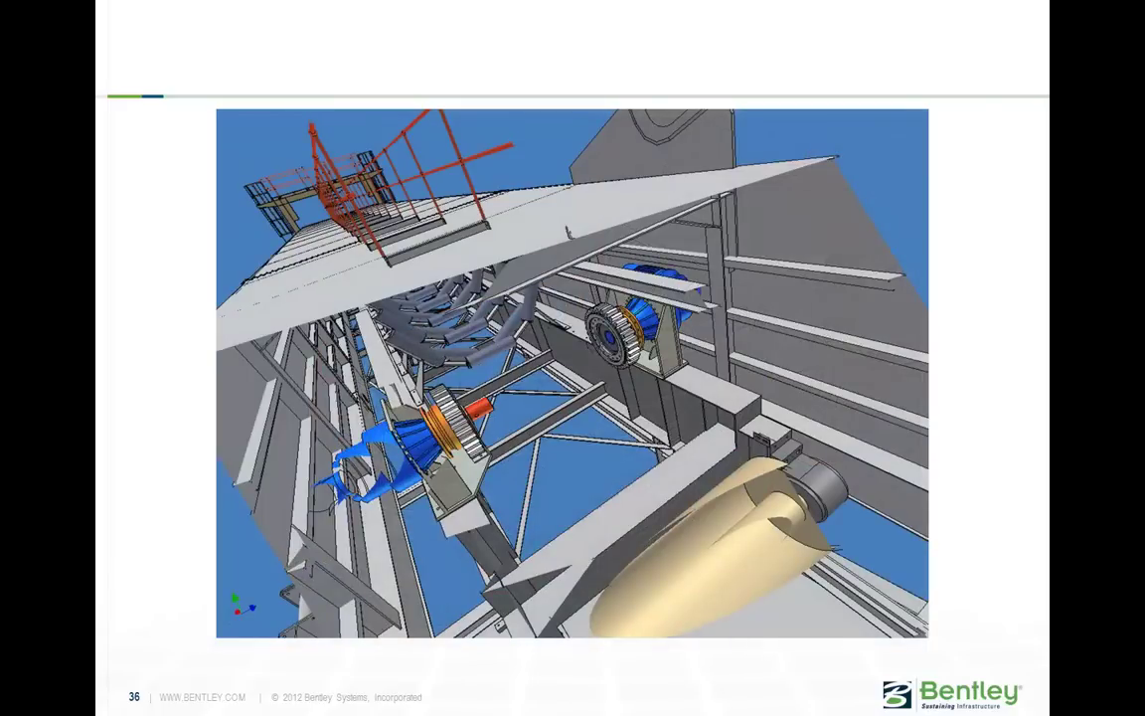
key("Right")
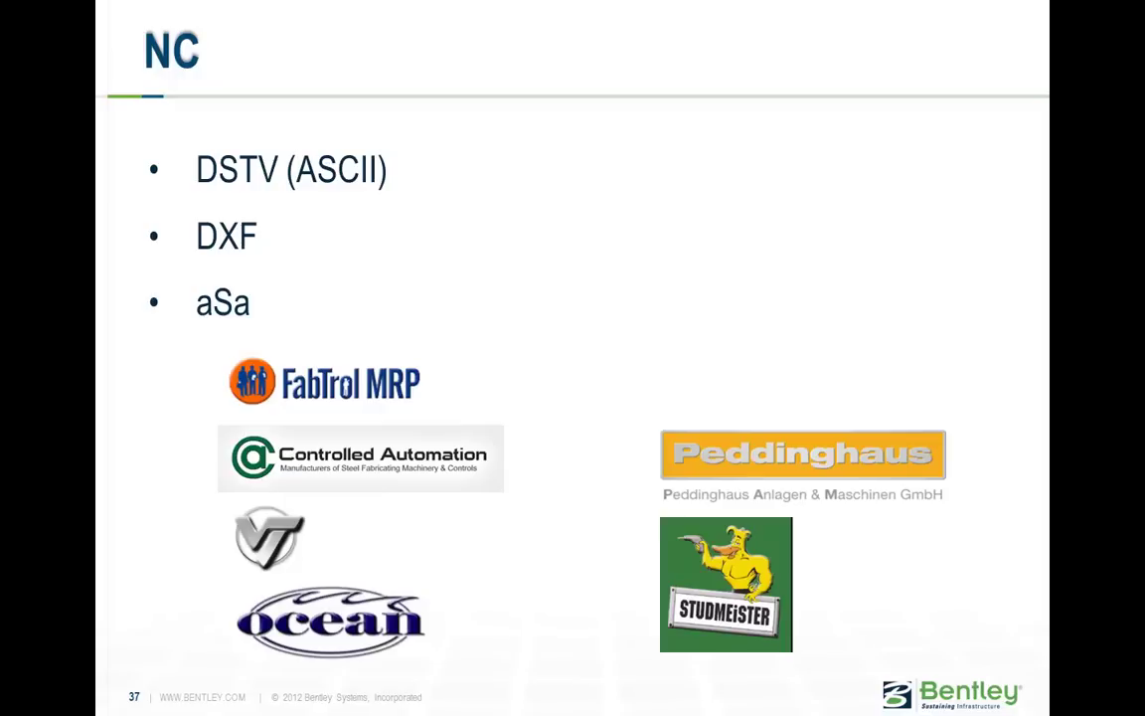
key("Right")
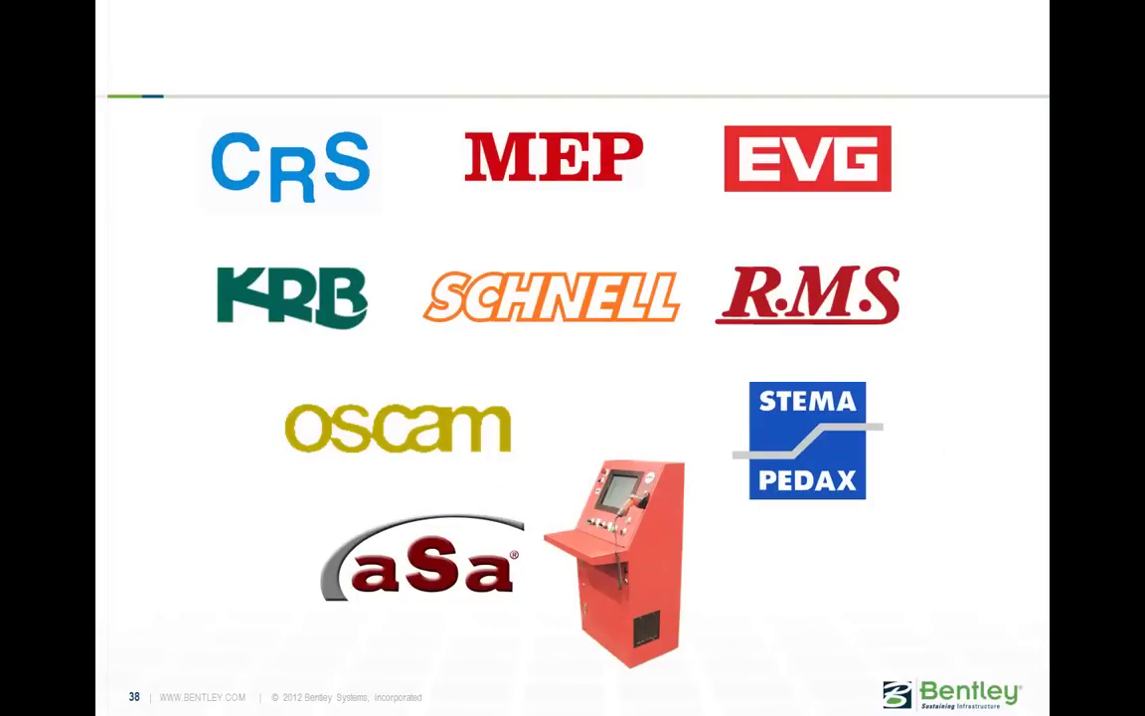
key("Right")
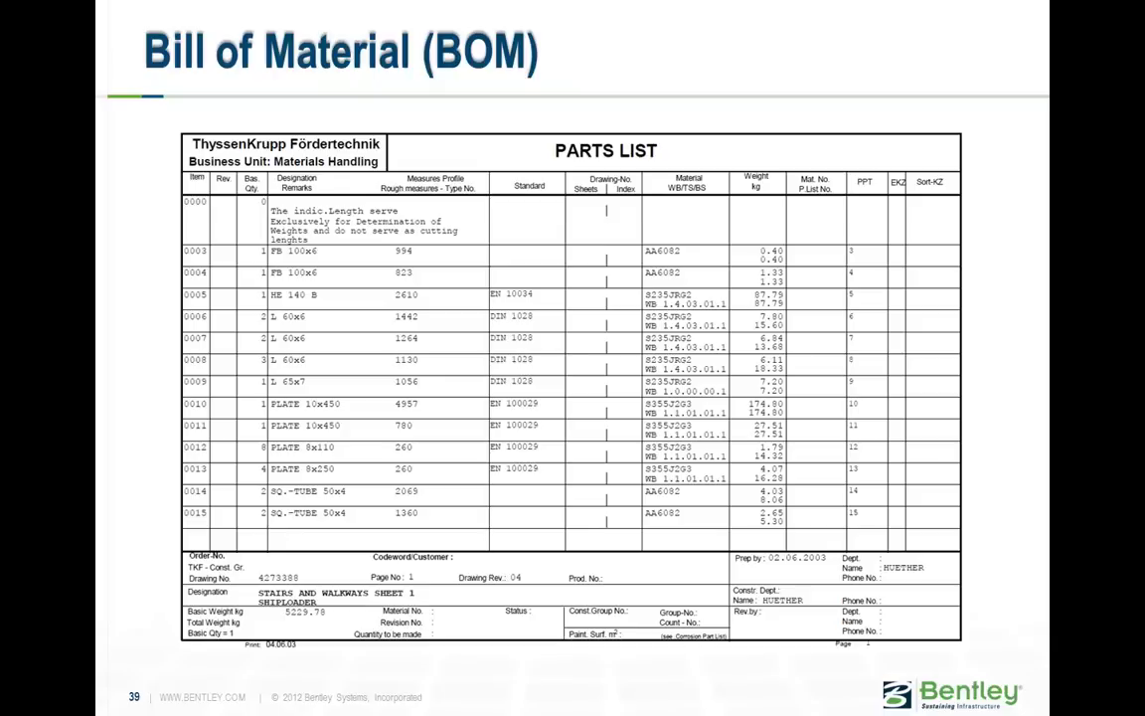
key("Right")
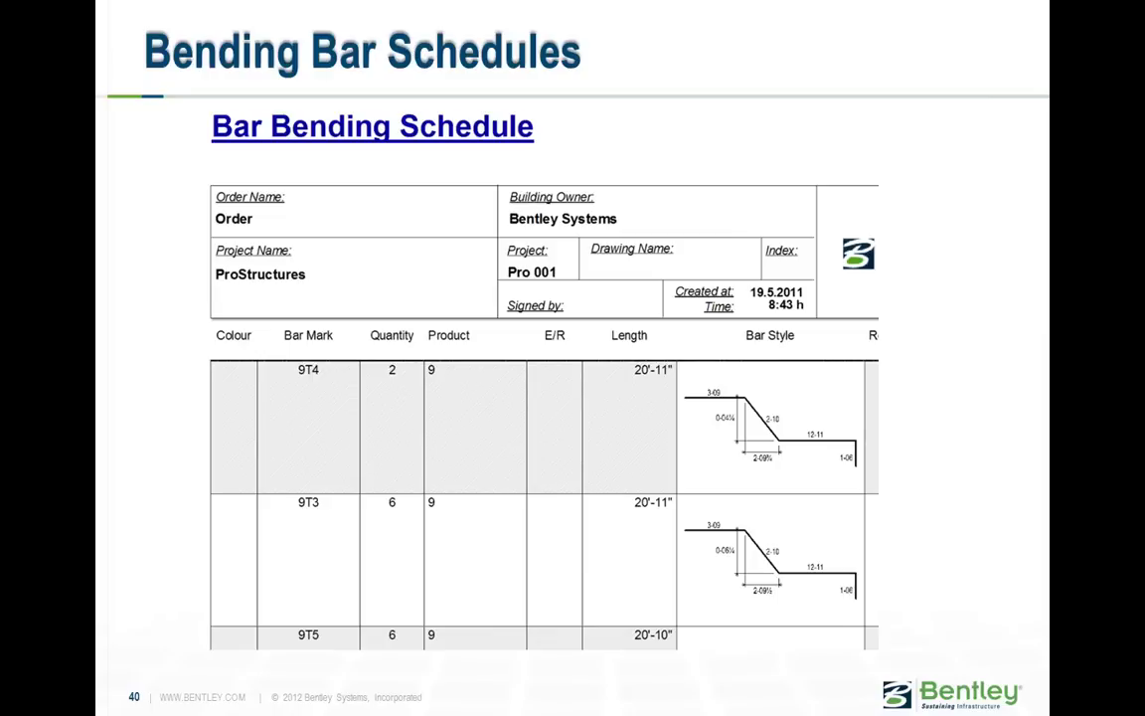
key("Right")
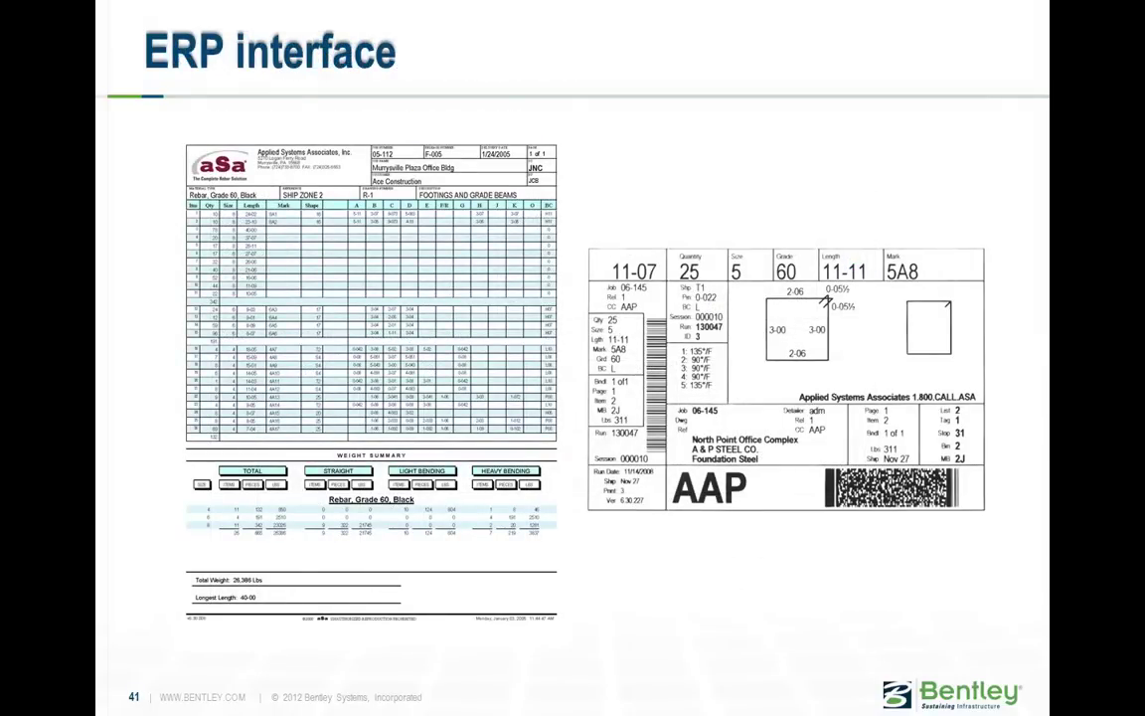
key("Right")
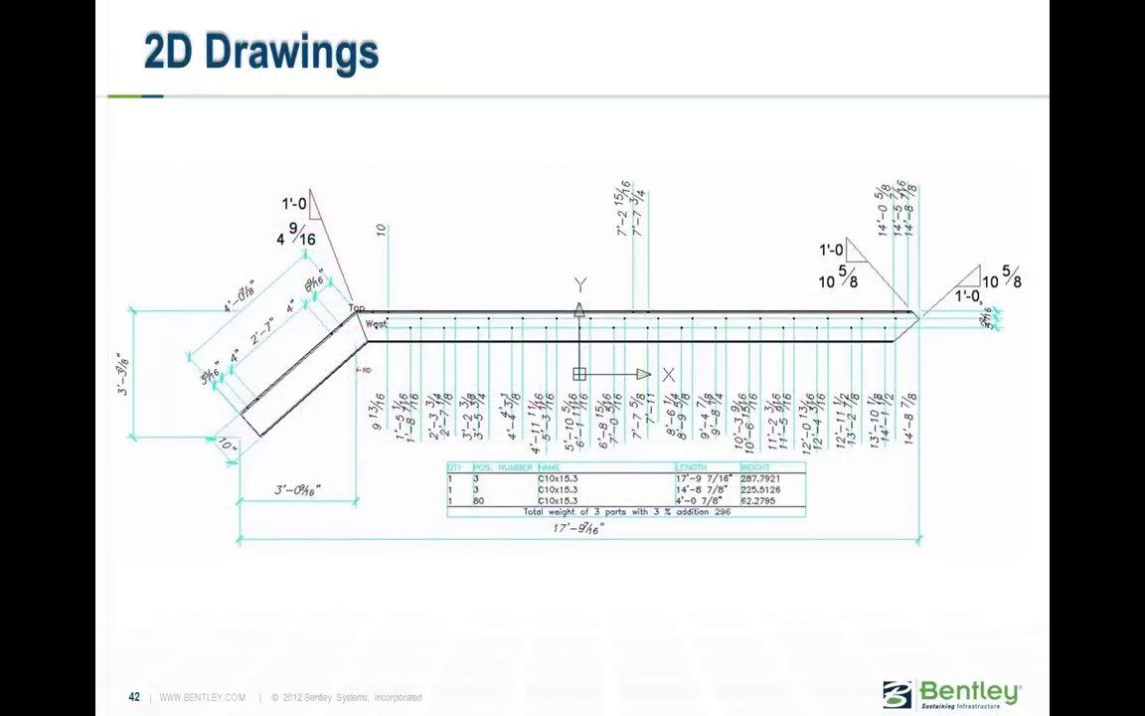
key("Right")
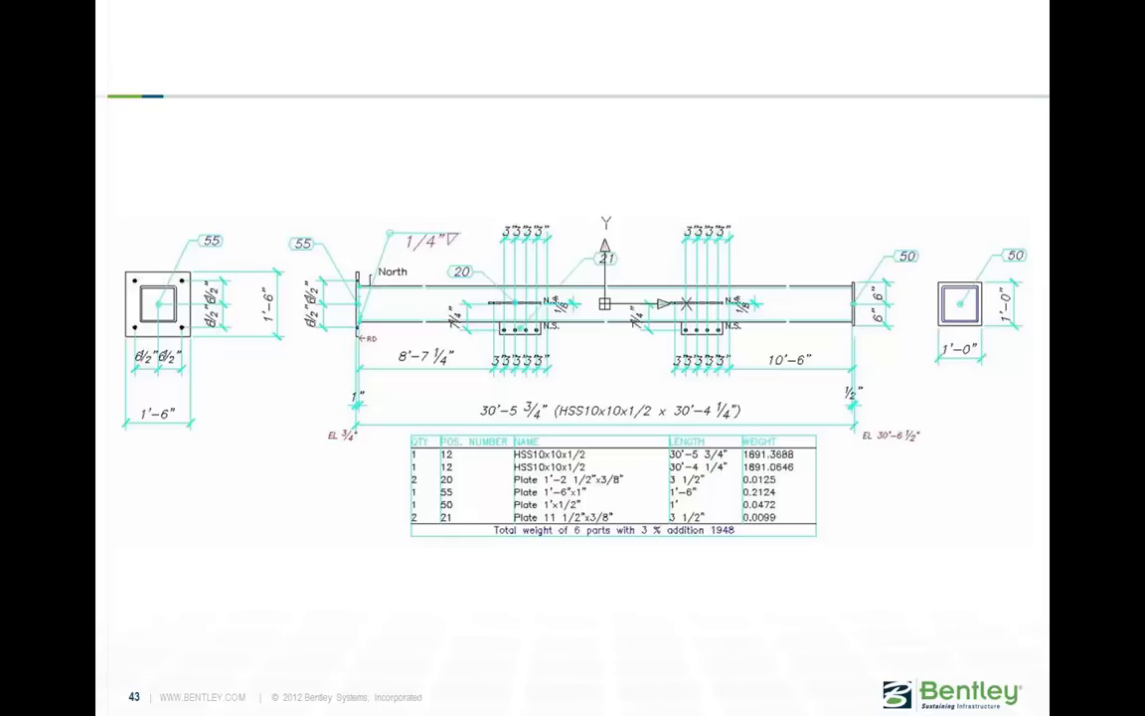
key("Right")
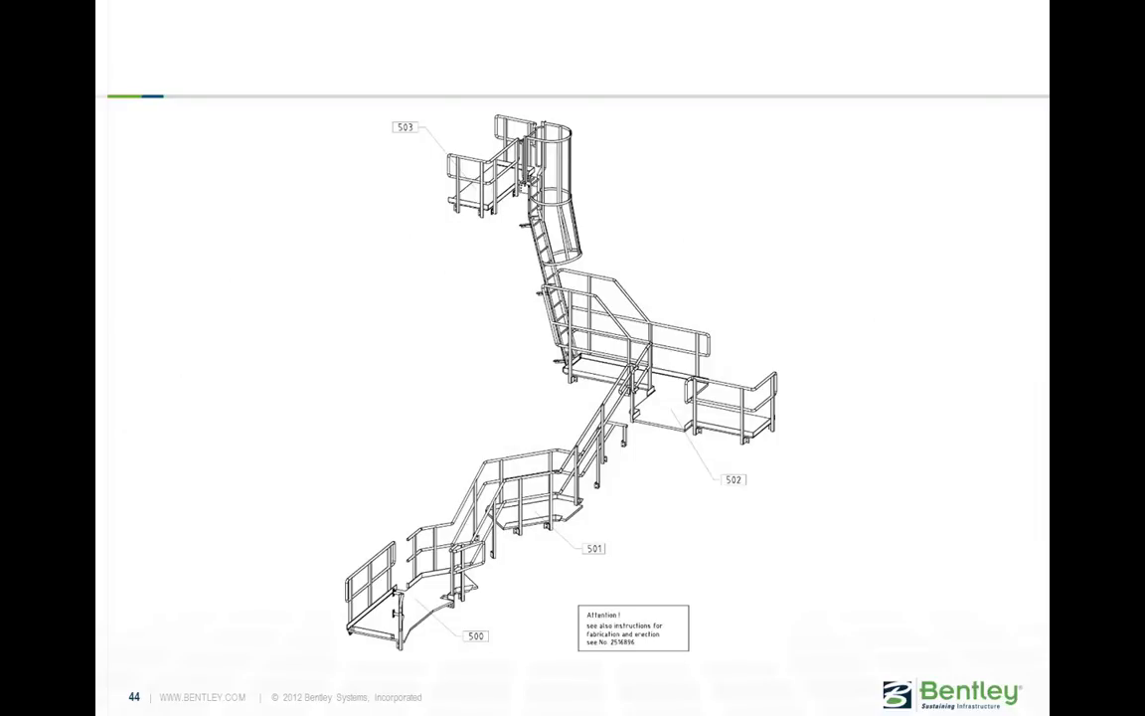
key("Right")
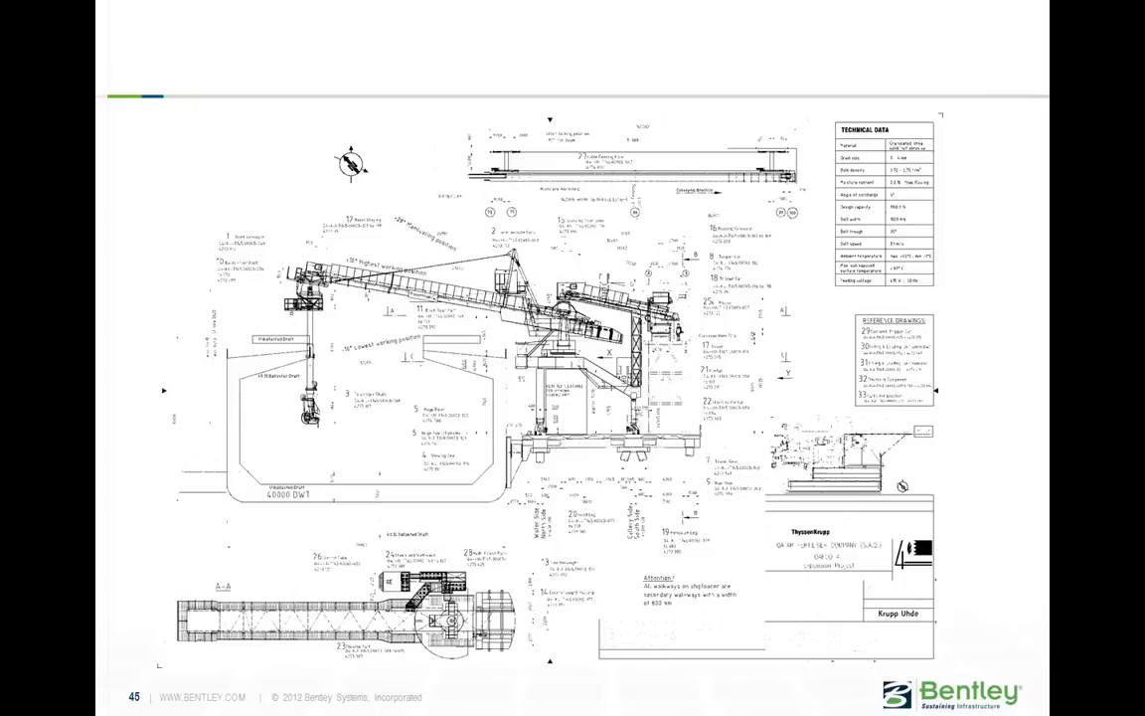
key("Right")
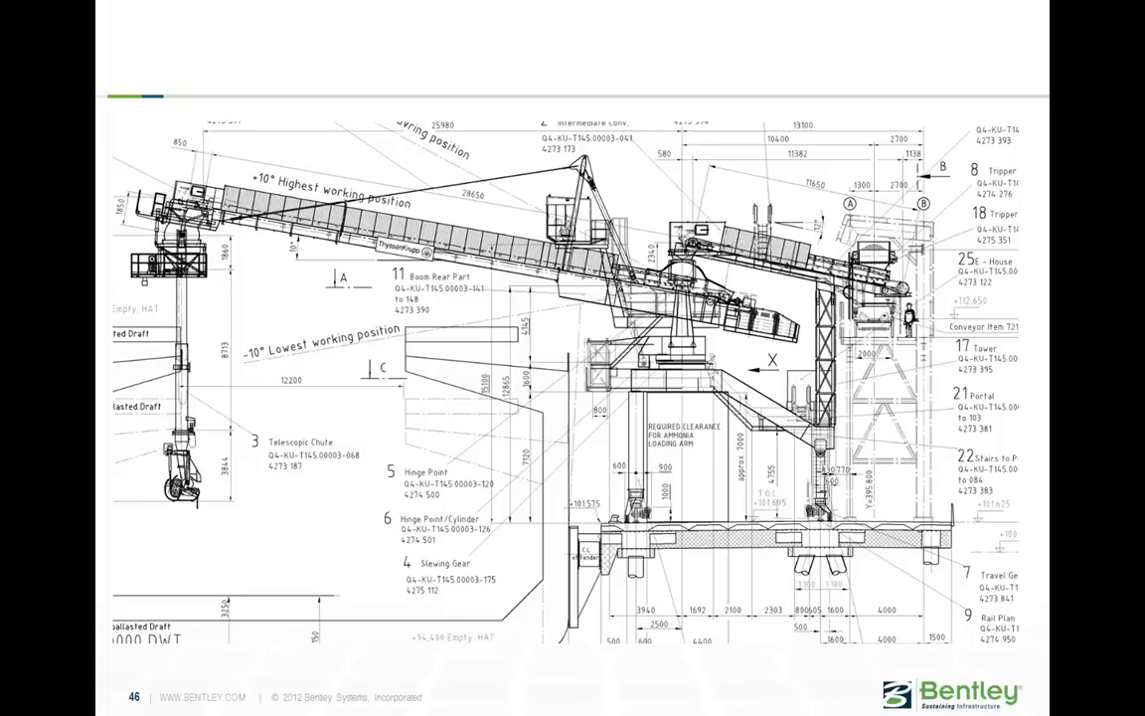
key("Right")
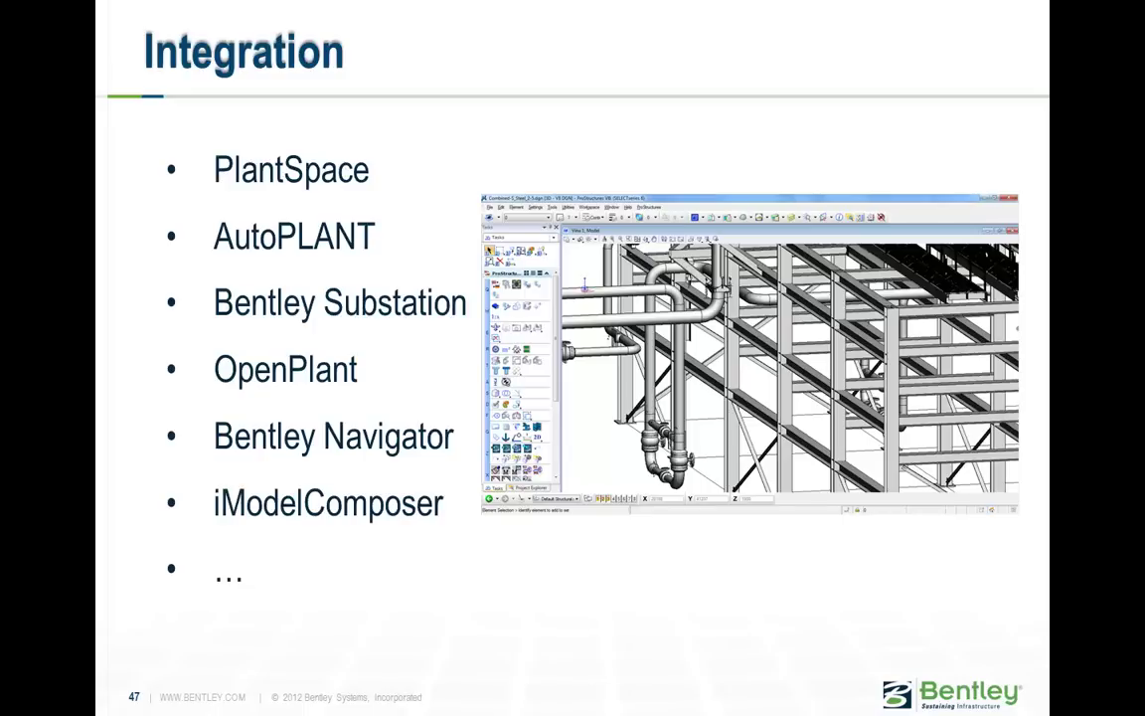
key("Right")
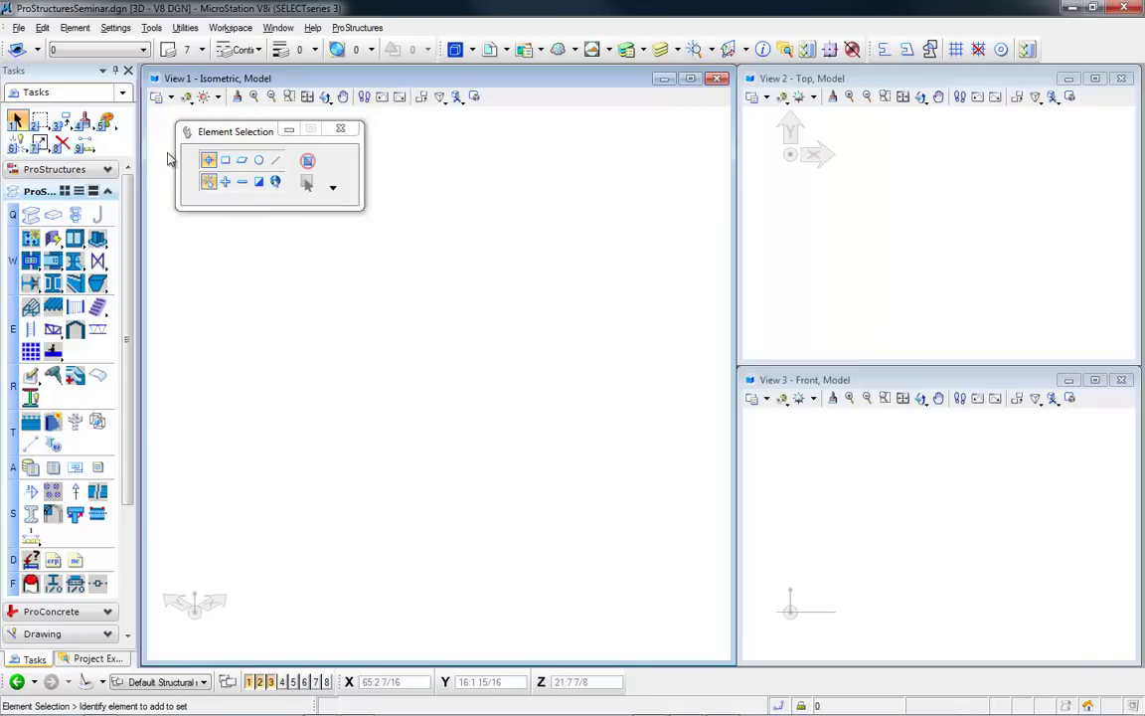
- Start a rectangular ProStructures workframe and fit it in the Top and Front views
left_click(56, 171)
left_click(76, 246)
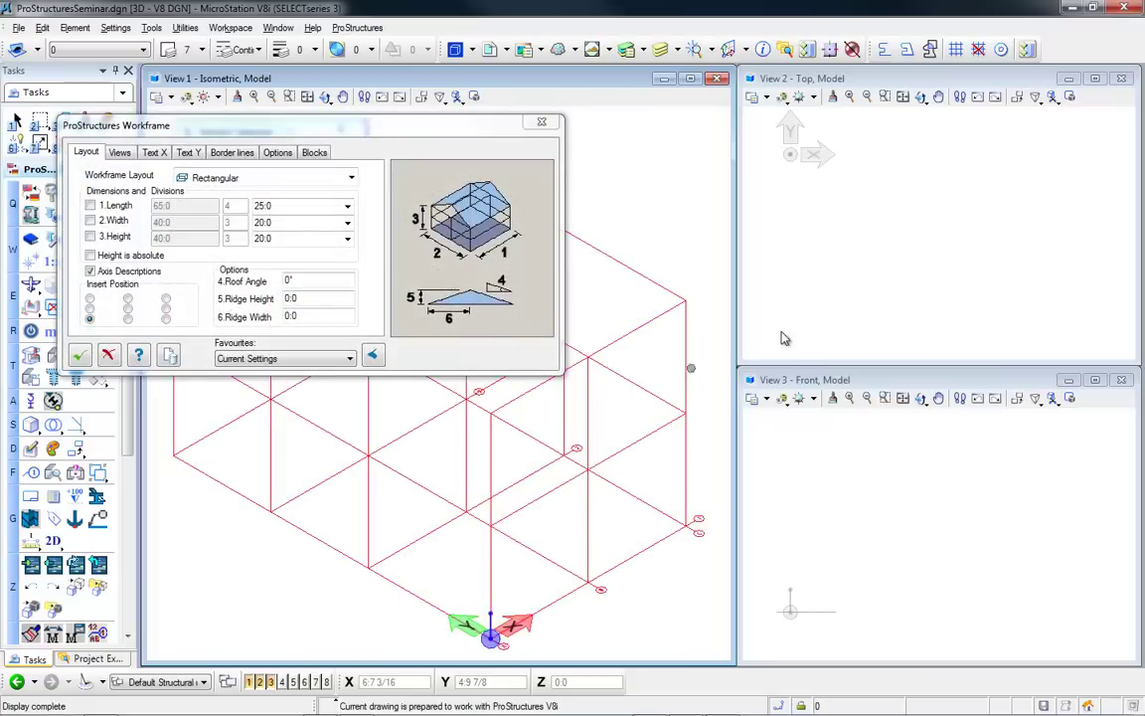
left_click(903, 97)
left_click(928, 555)
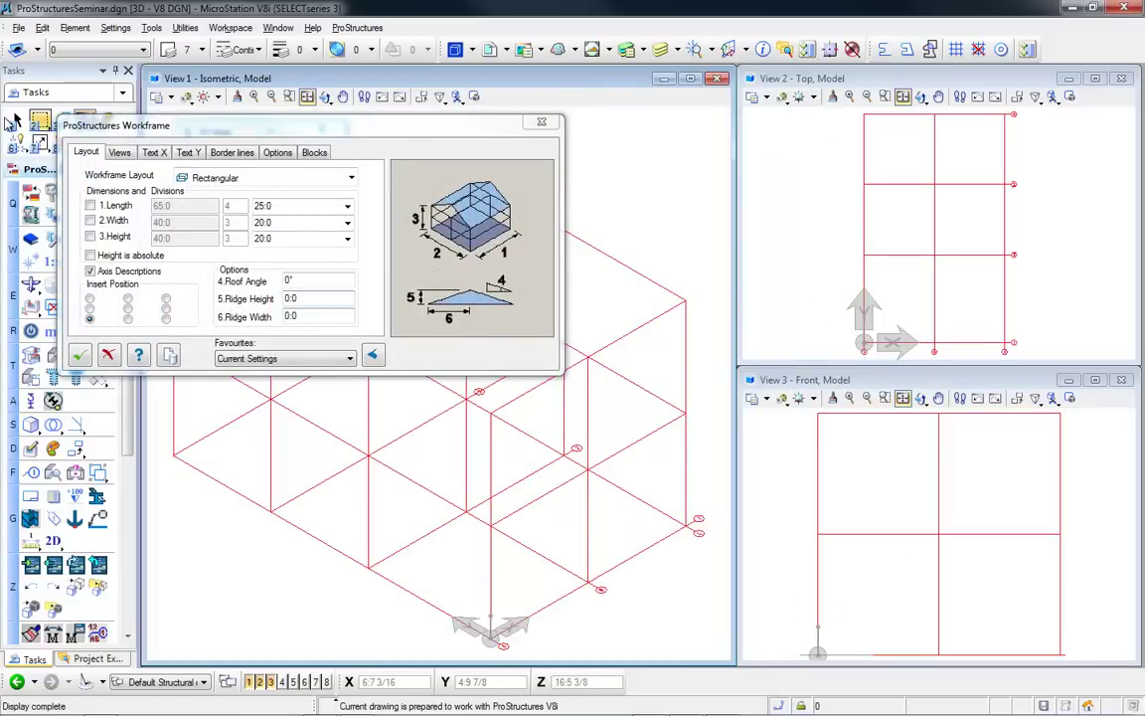
left_click(16, 120)
middle_click_drag(637, 435, 344, 405, "shift")
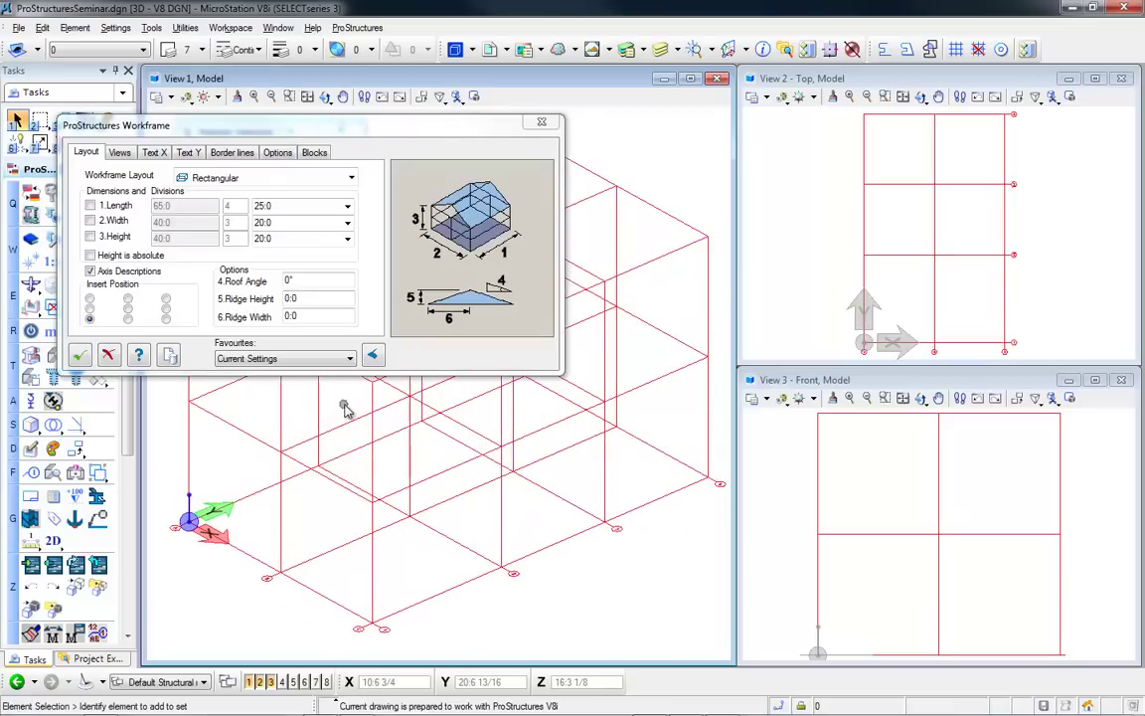
- Set the workframe's length division to 35:0
left_click(347, 206)
left_click(305, 235)
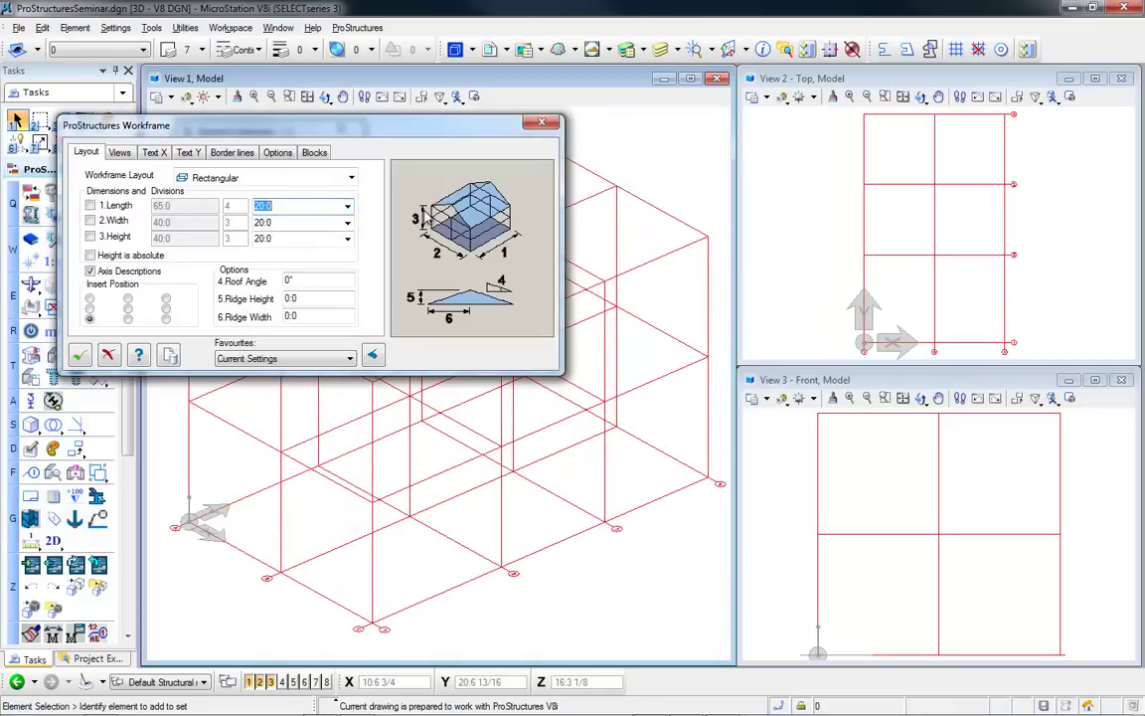
type("35")
left_click(312, 281)
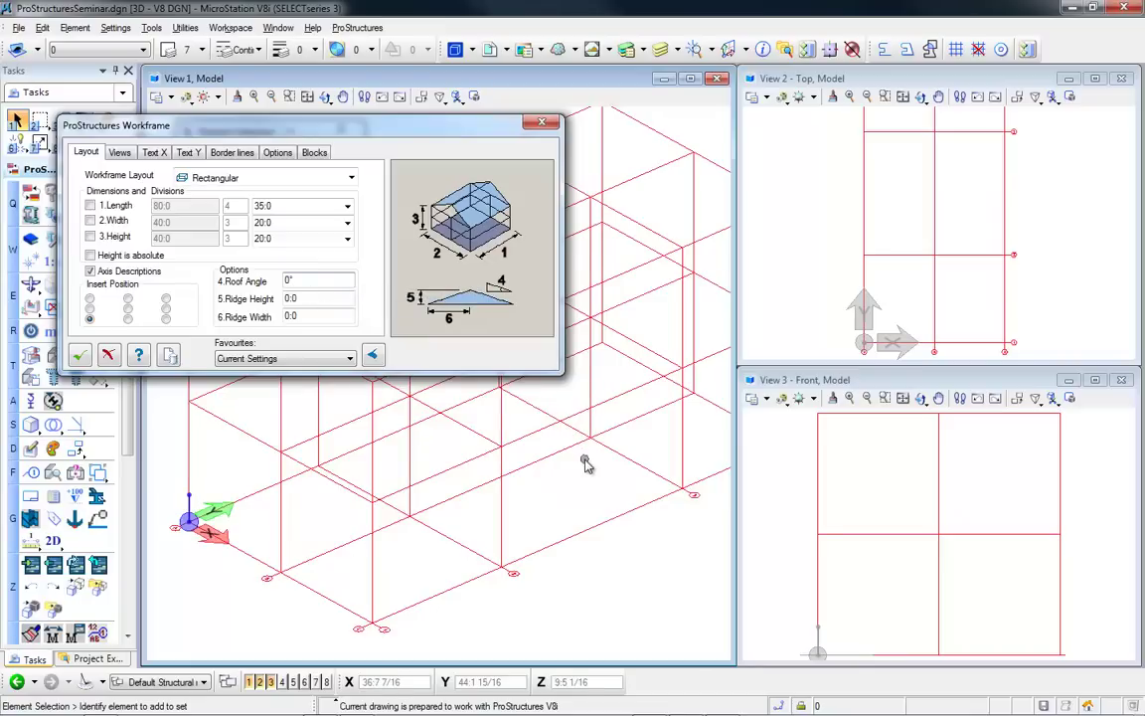
scroll(585, 459, "down", 3)
middle_click_drag(585, 459, 572, 552)
- Try the Cylindrical, Wedge and Pyramid workframe layouts and return to the Rectangular layout
left_click(272, 181)
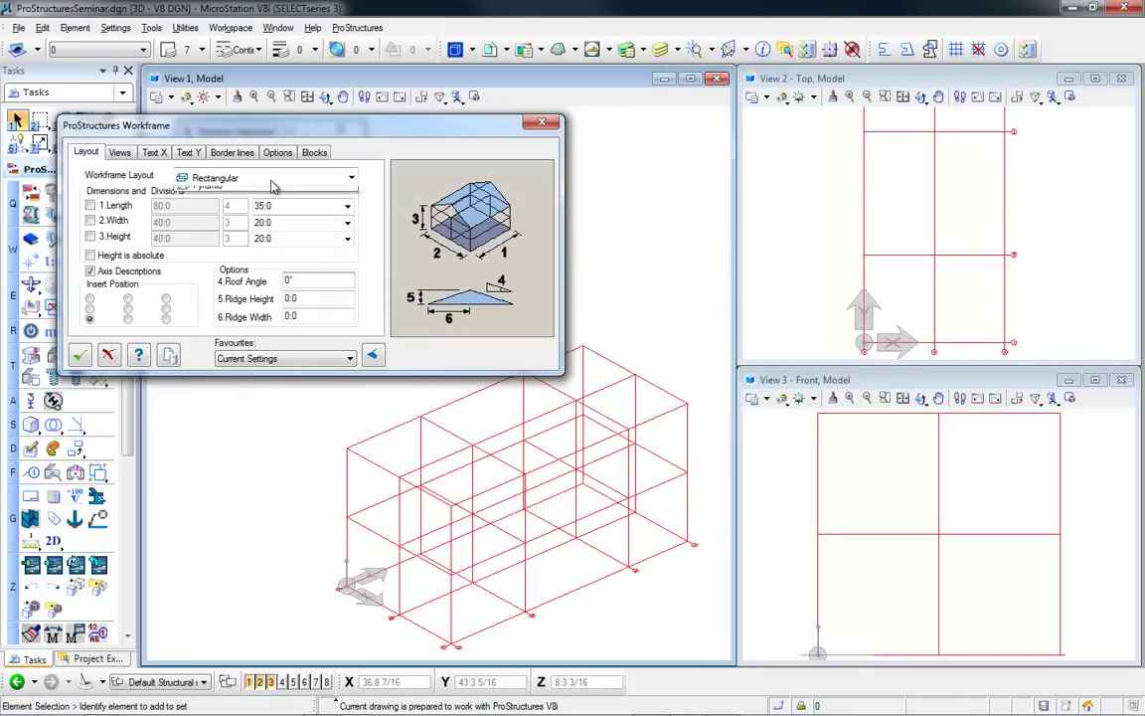
left_click(230, 209)
left_click(249, 182)
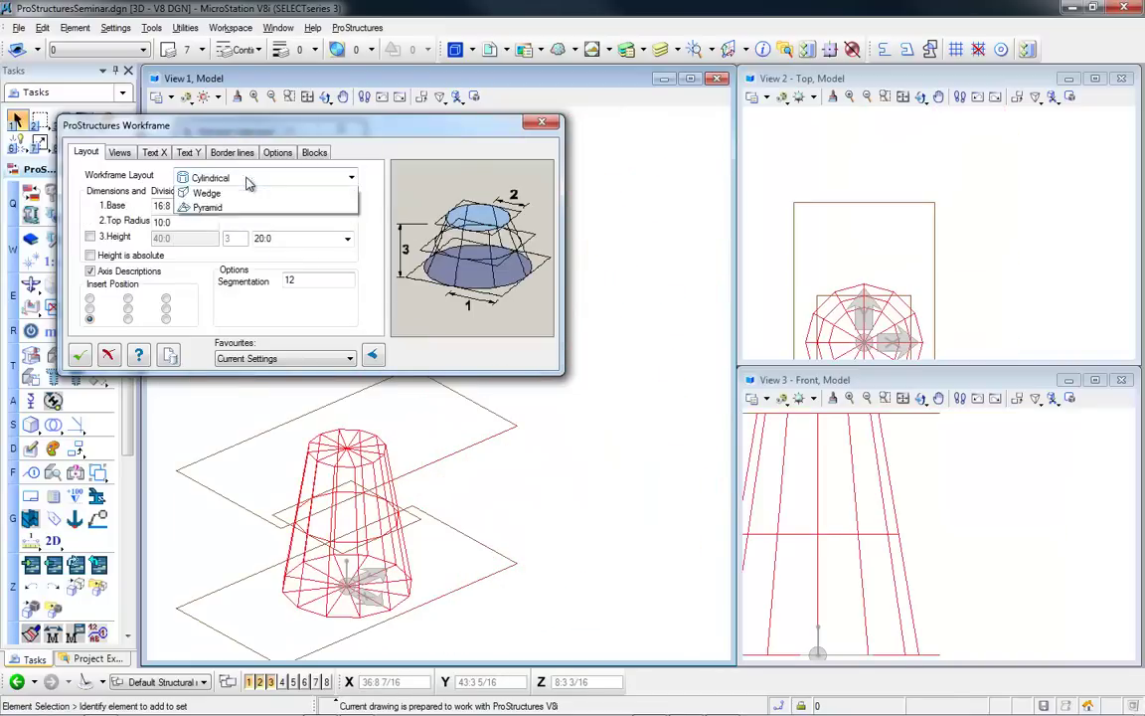
left_click(239, 235)
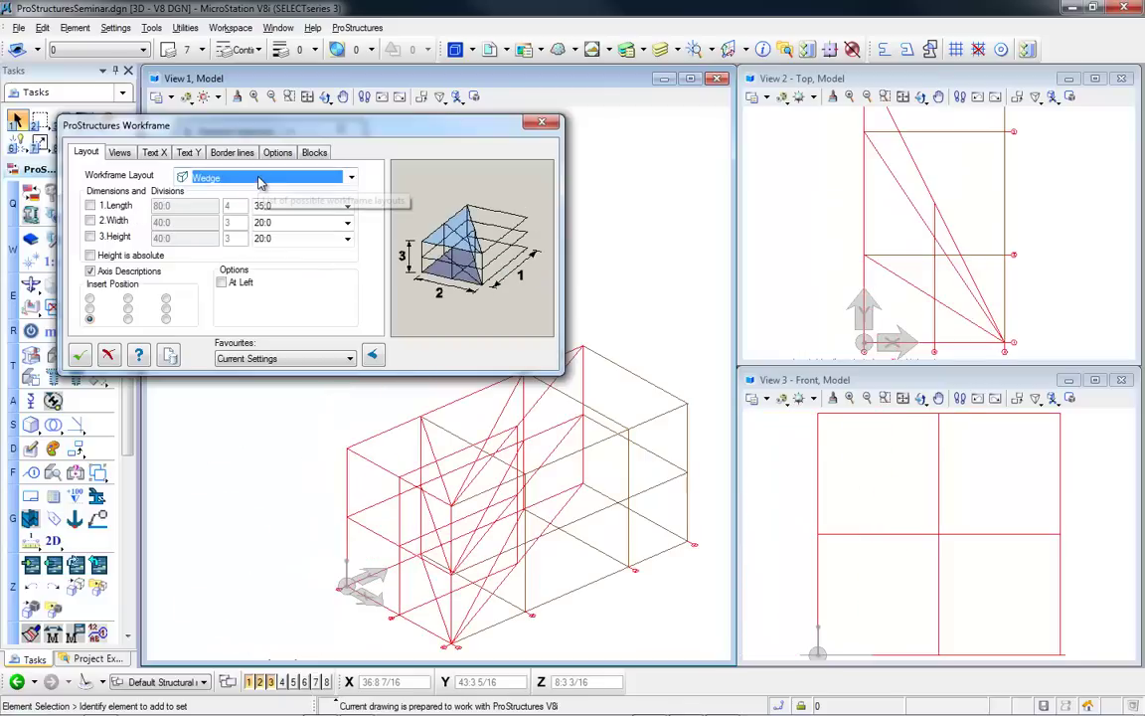
left_click(259, 183)
left_click(246, 239)
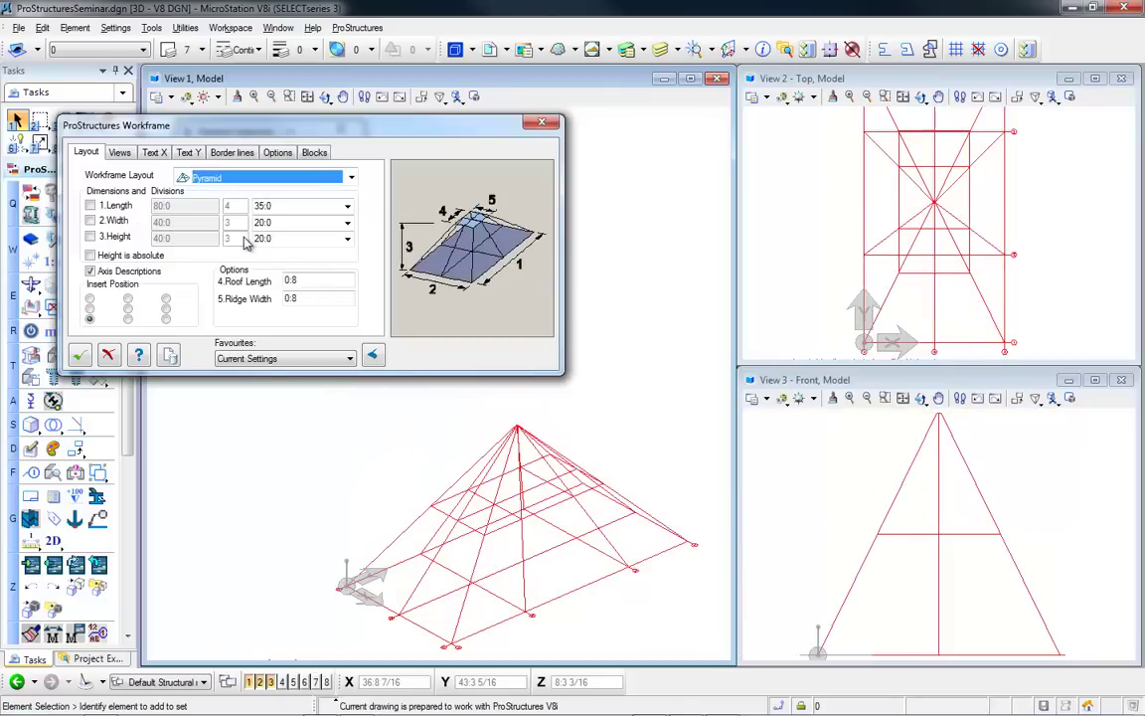
left_click(249, 181)
left_click(245, 192)
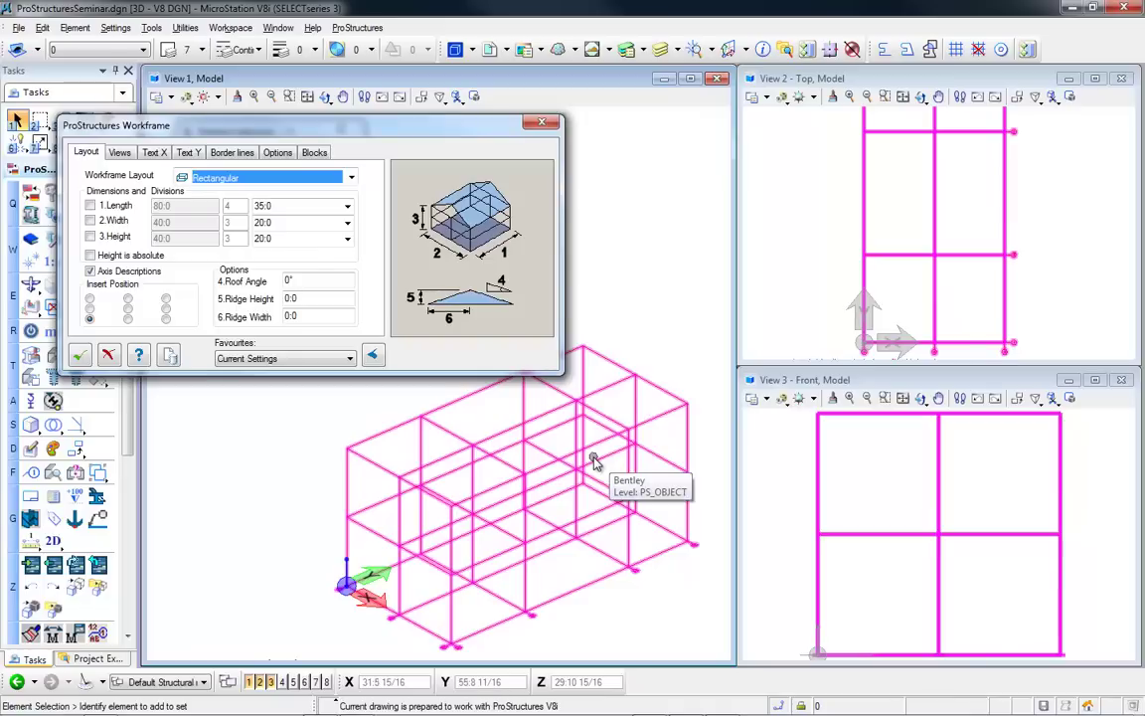
middle_click_drag(659, 371, 647, 322)
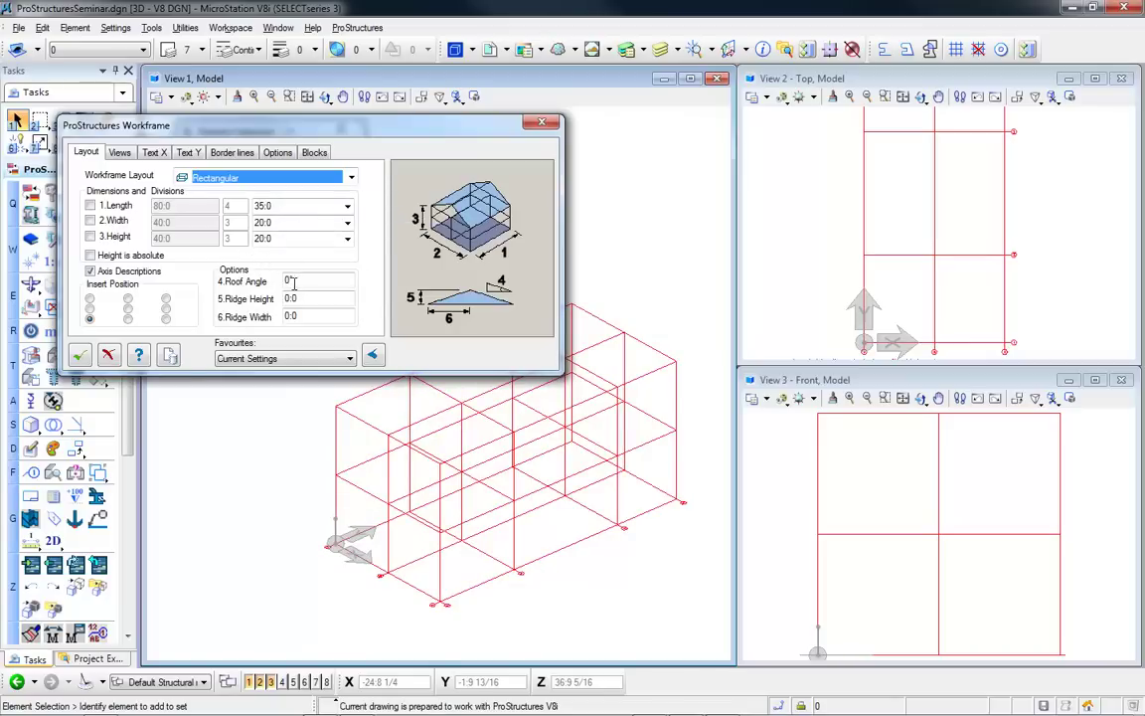
- Save the workframe settings as a template named Demo1 under ProSteel and add it to the favourites
left_click(178, 359)
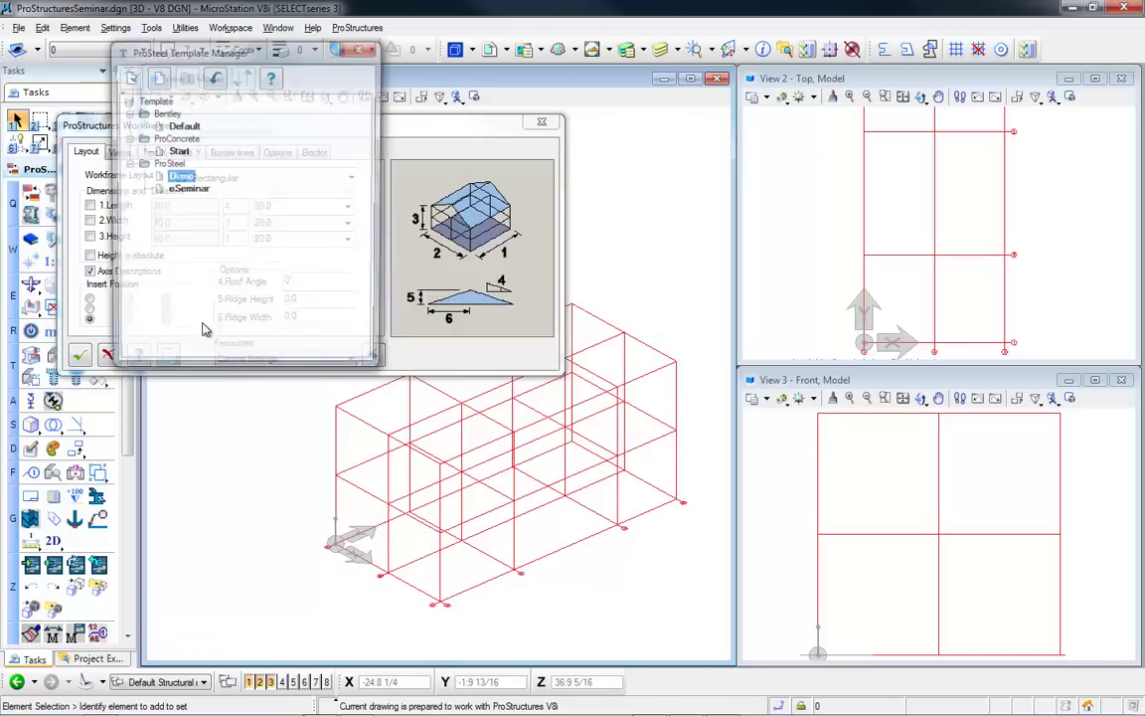
left_click(167, 163)
left_click(157, 77)
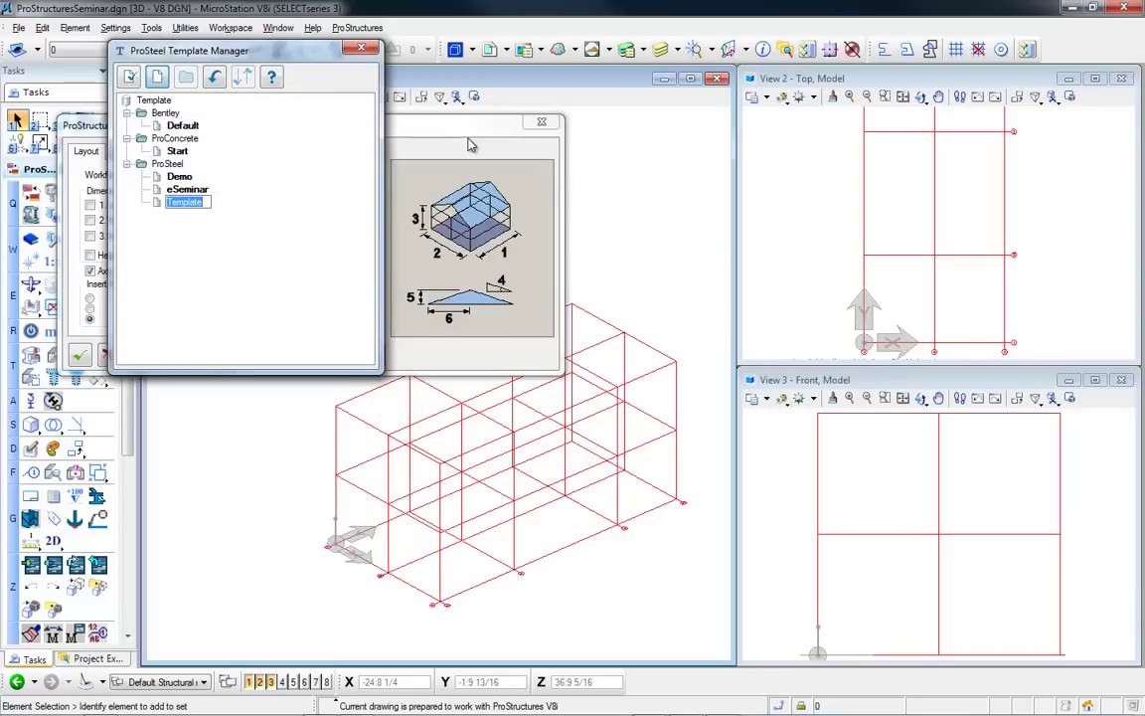
type("Demo1")
key("Return")
right_click(182, 205)
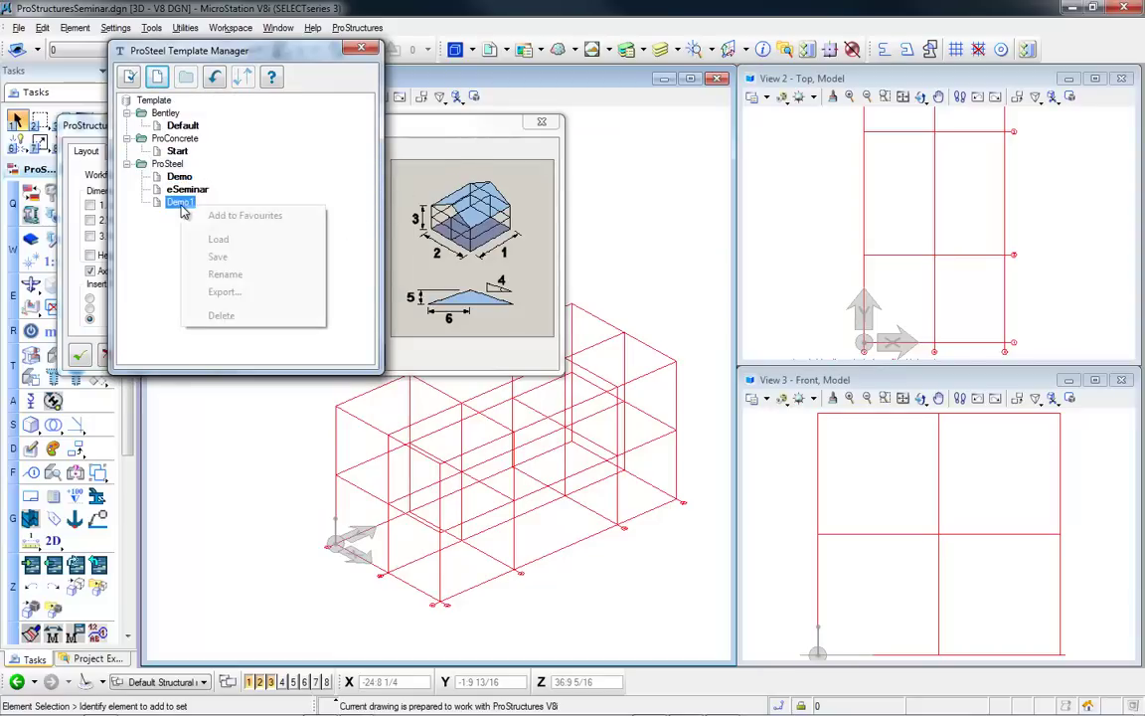
left_click(232, 217)
left_click(143, 83)
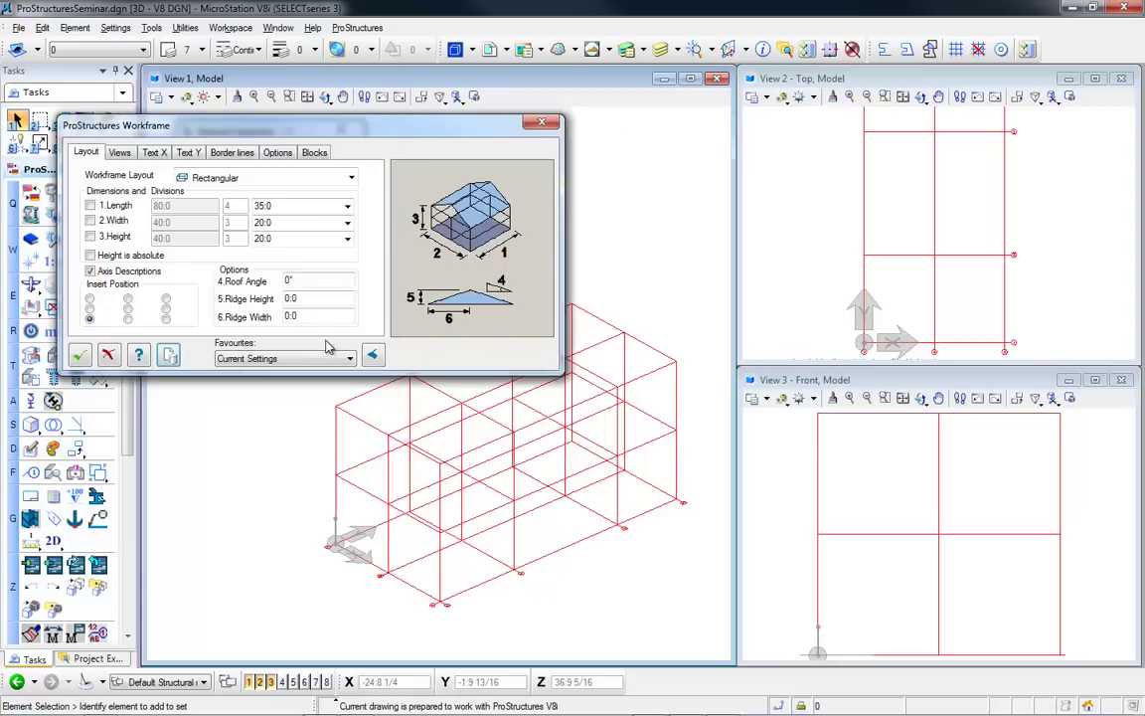
- Switch the workframe between the ProSteel/eSeminar and ProSteel/Demo1 favourites and accept it with ProSteel/eSeminar
left_click(327, 359)
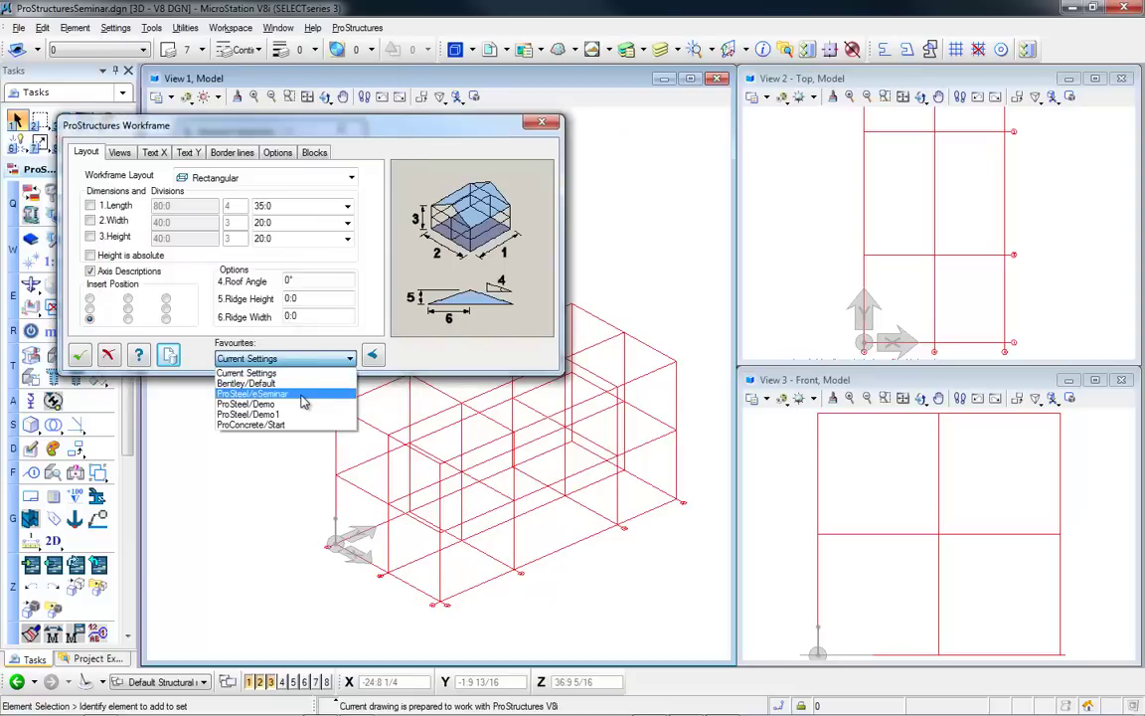
left_click(293, 393)
left_click(299, 359)
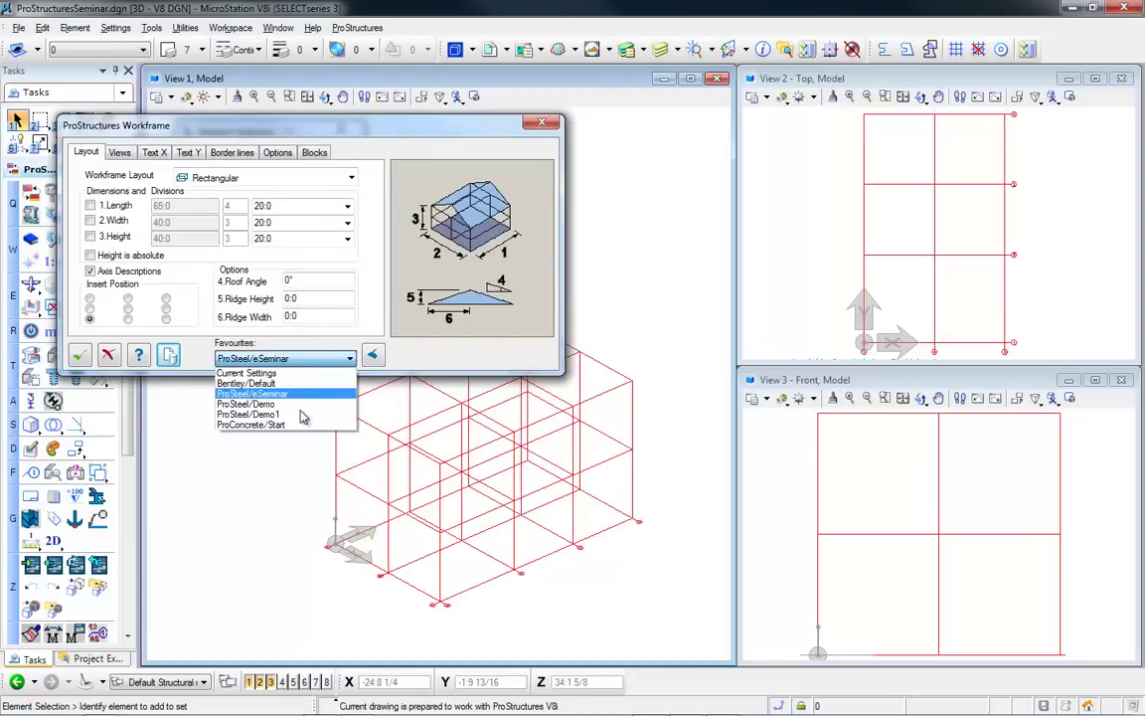
left_click(300, 420)
left_click(297, 360)
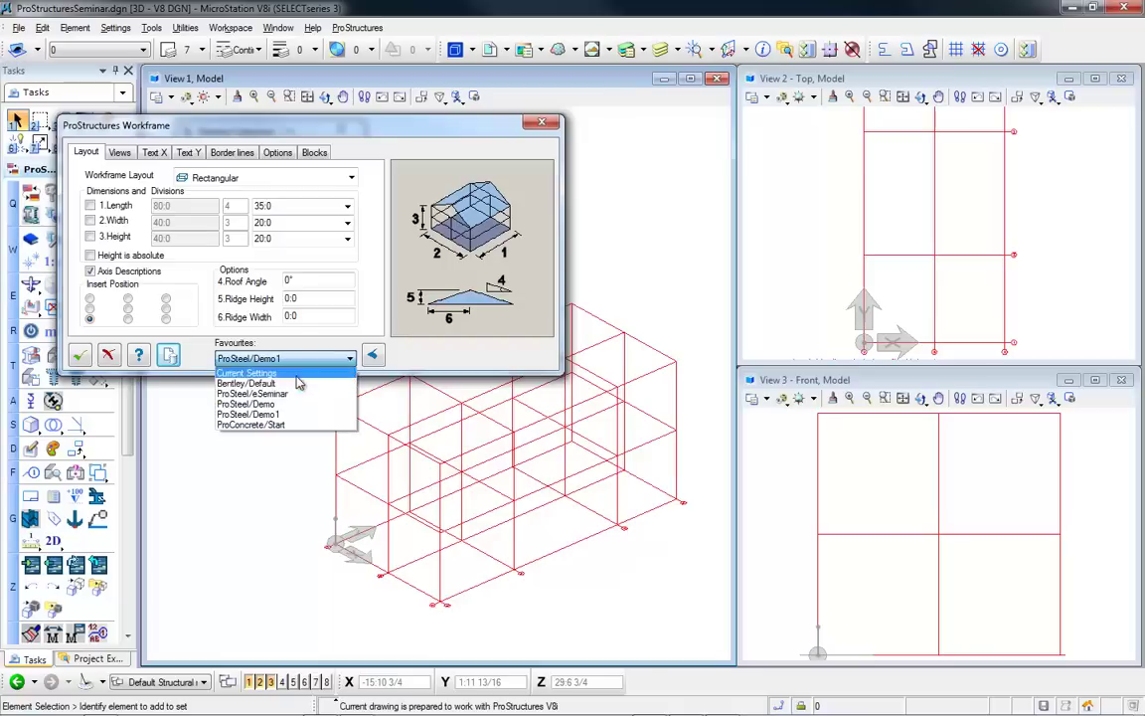
left_click(298, 393)
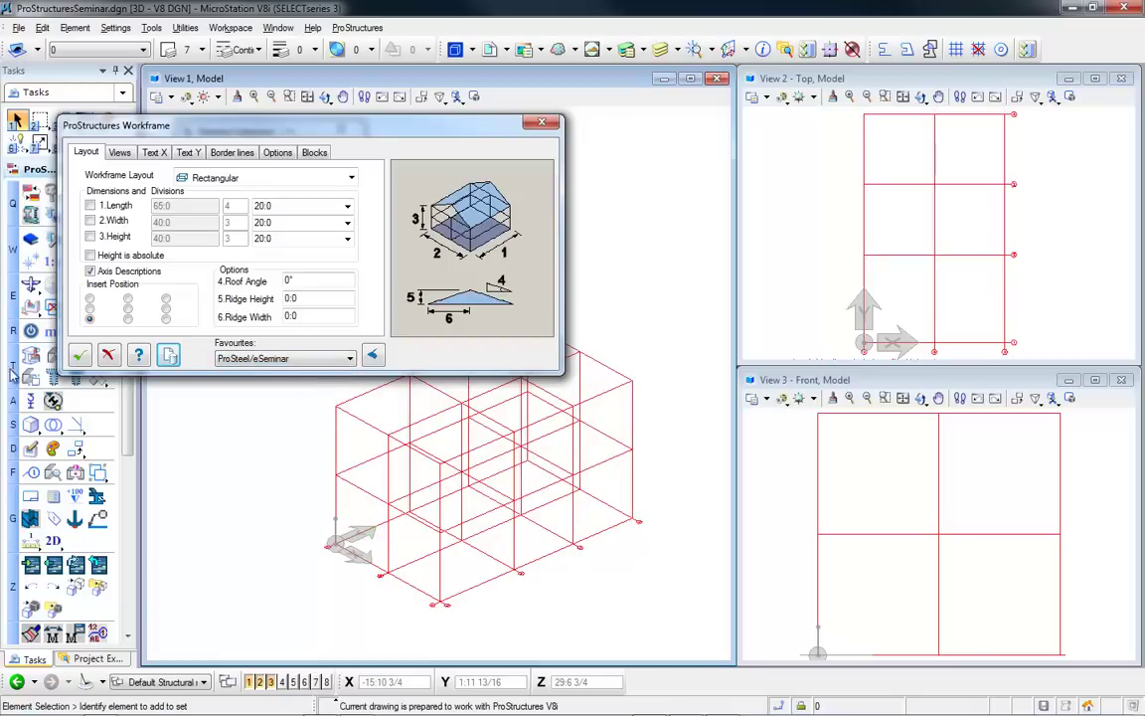
left_click(80, 355)
- Start inserting ProSteel shapes and load the ProSteel/Column W12x79 favourite
scroll(126, 317, "down", 5)
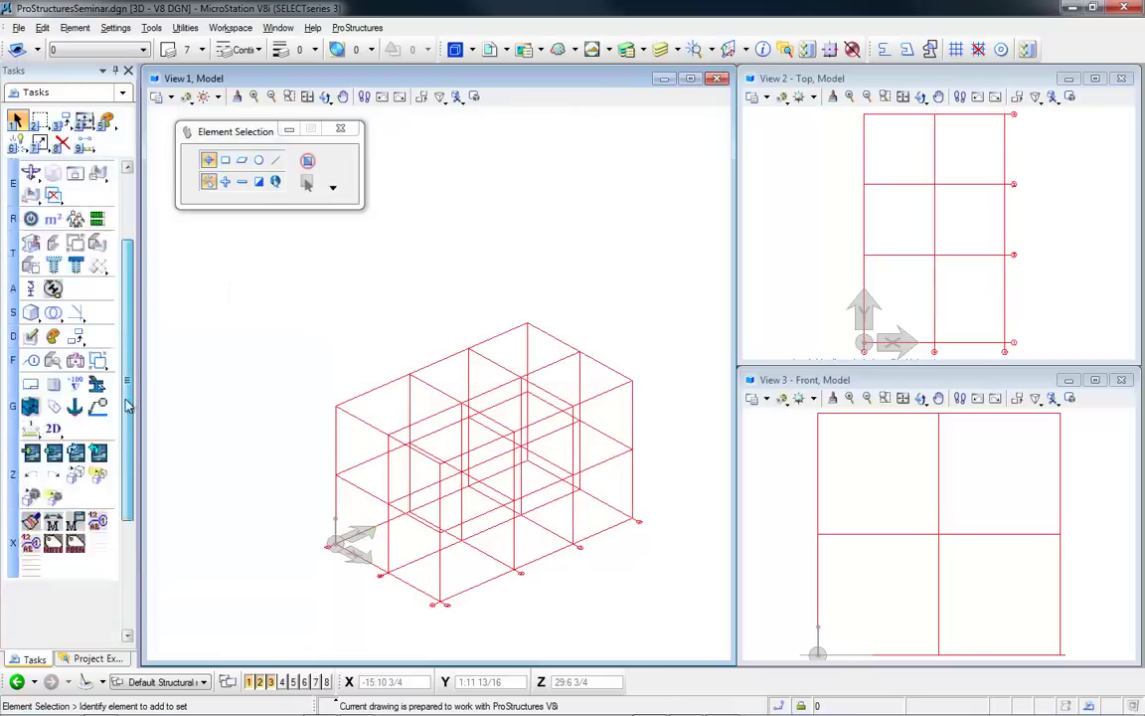
left_click(51, 407)
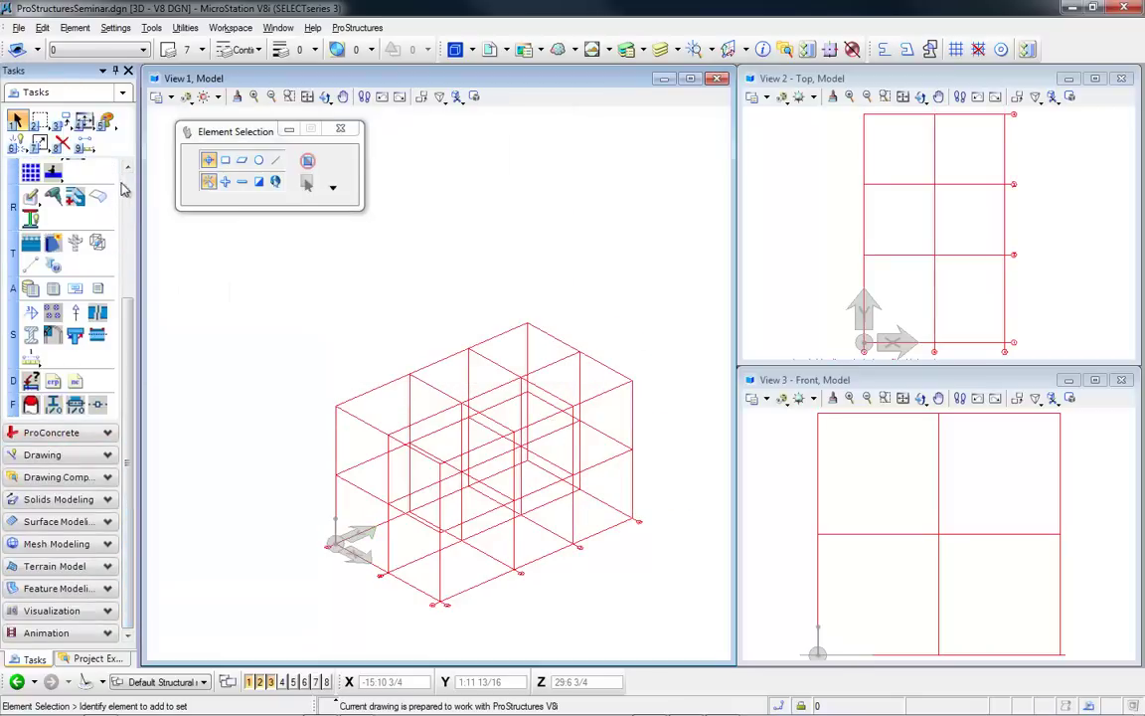
scroll(117, 171, "up", 3)
left_click(28, 217)
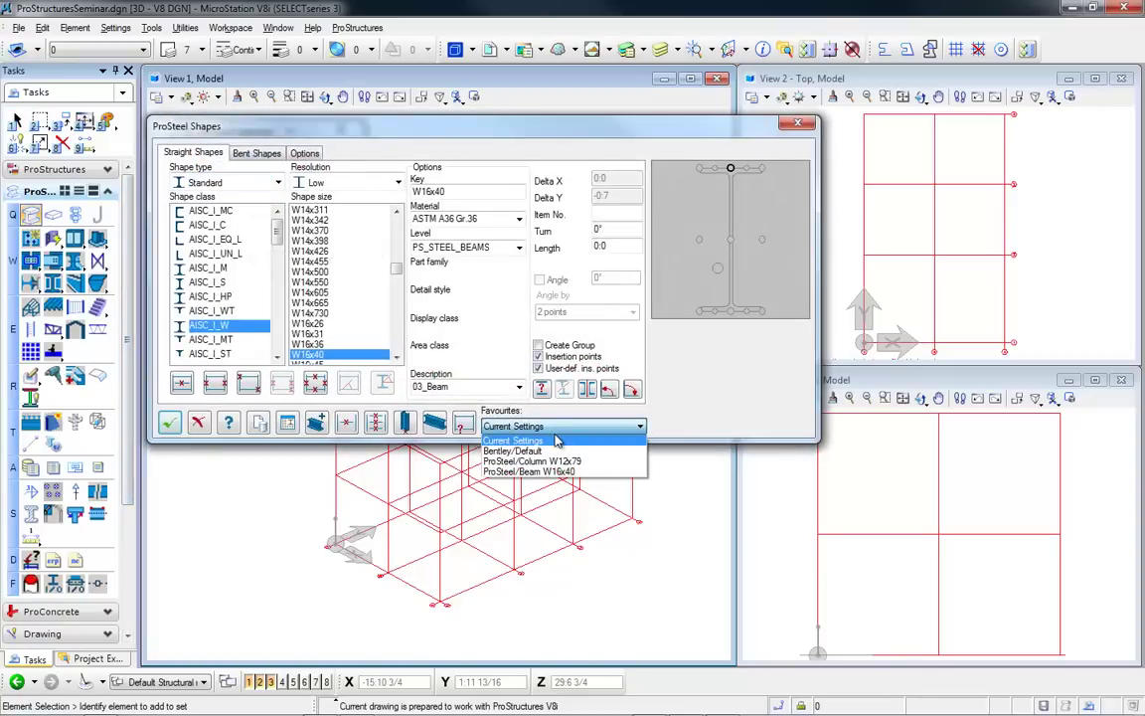
left_click(557, 456)
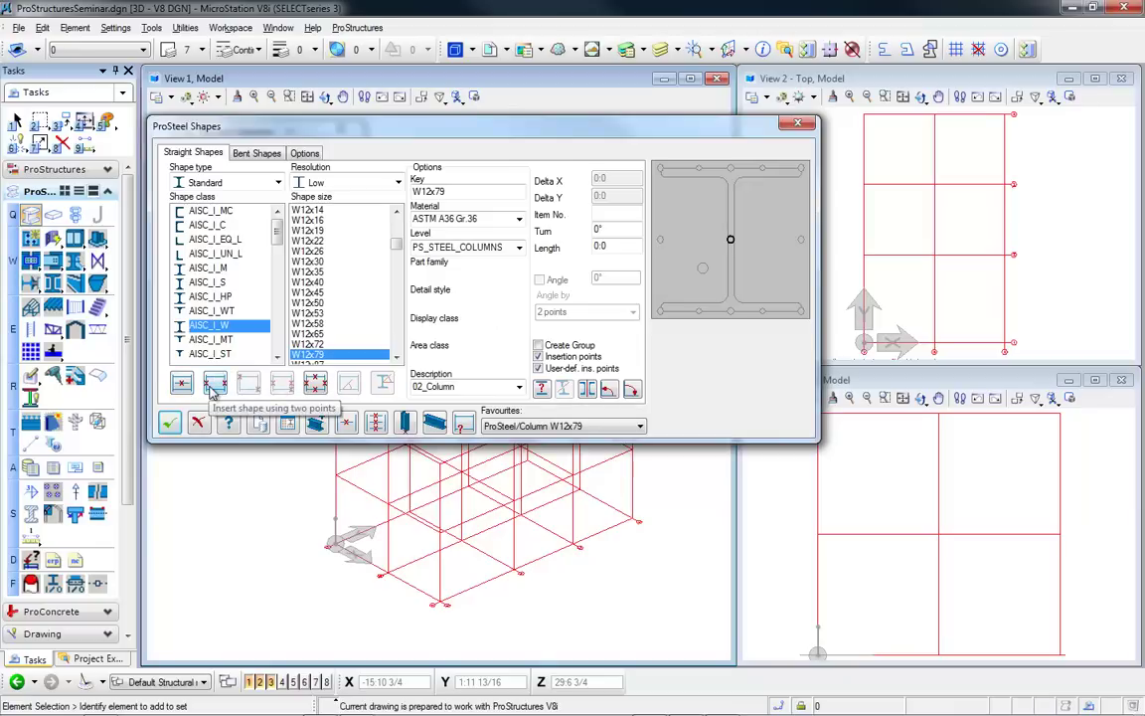
- Insert W12x79 columns from height 0:0 to 40:0 at the workframe axes within a rectangle around the first bay, and accept them
left_click(408, 426)
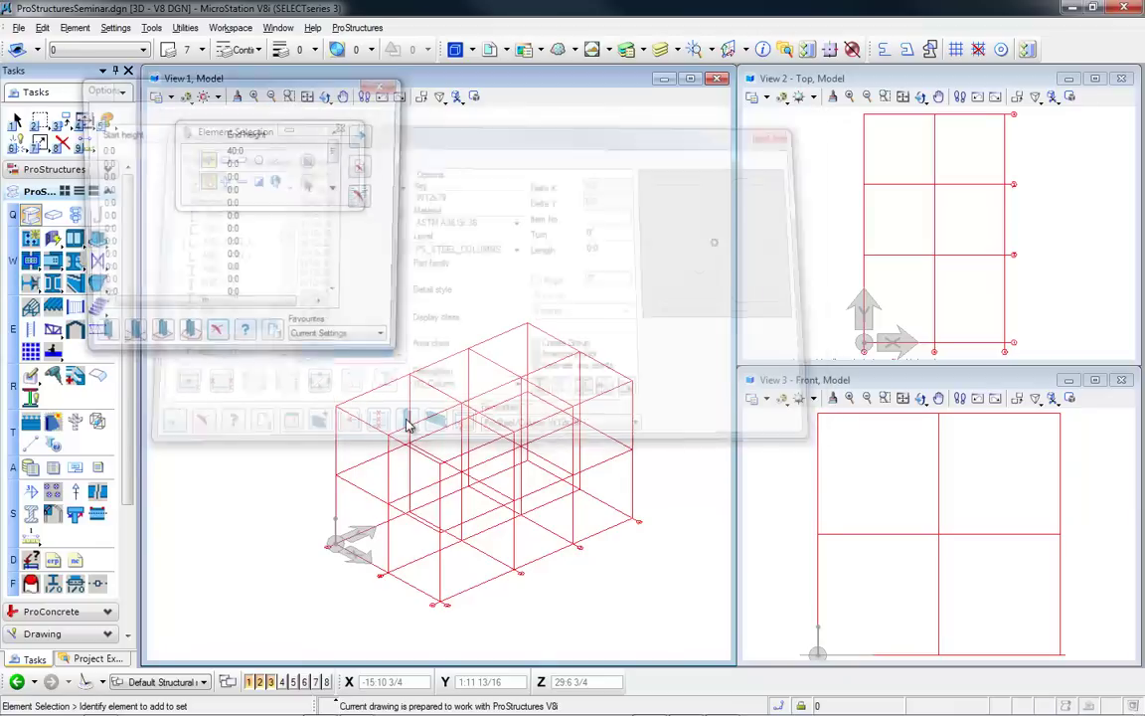
left_click(220, 149)
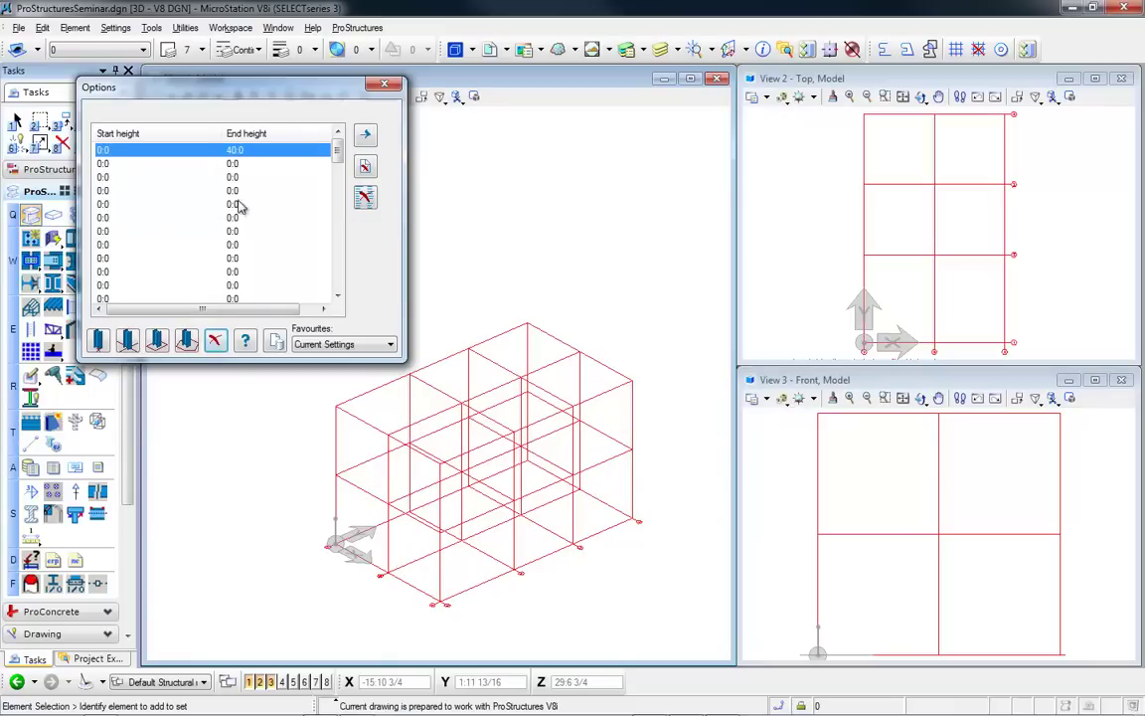
left_click(177, 341)
left_click(271, 559)
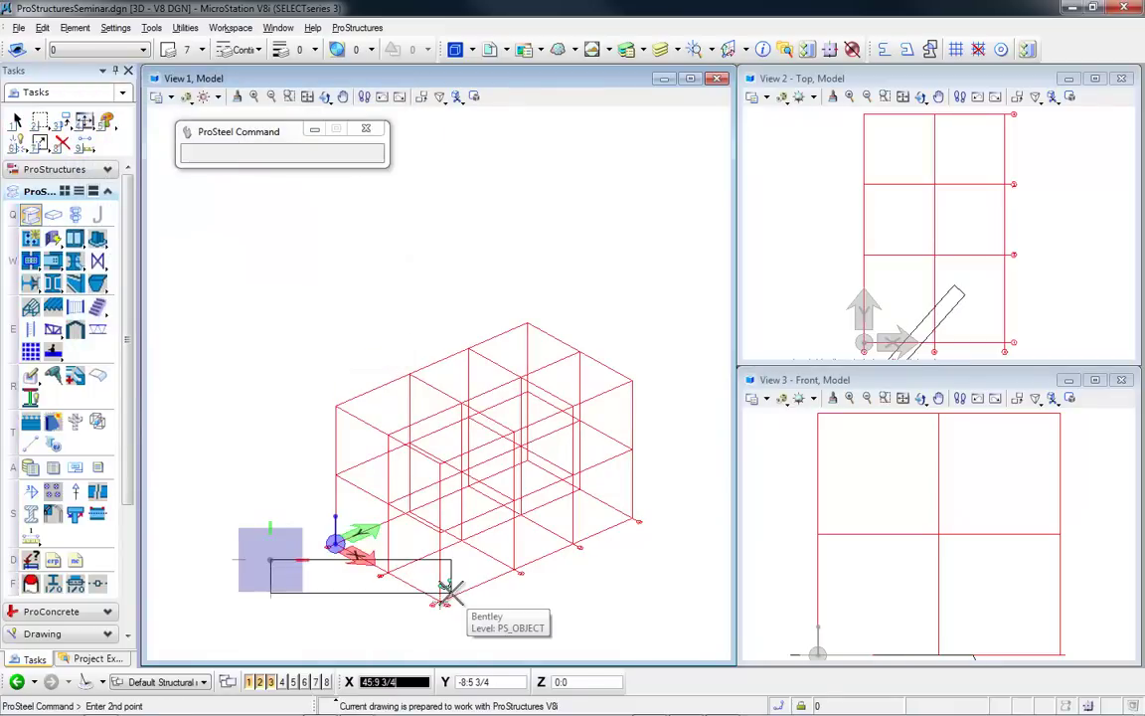
left_click(446, 594)
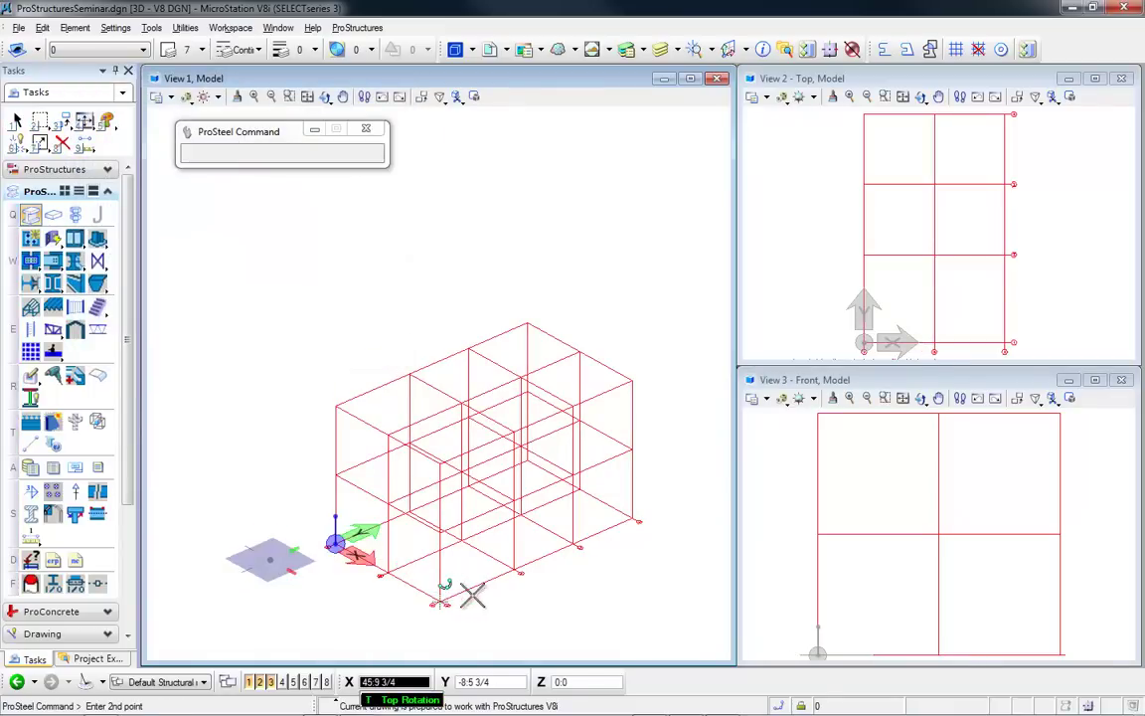
right_click(590, 598)
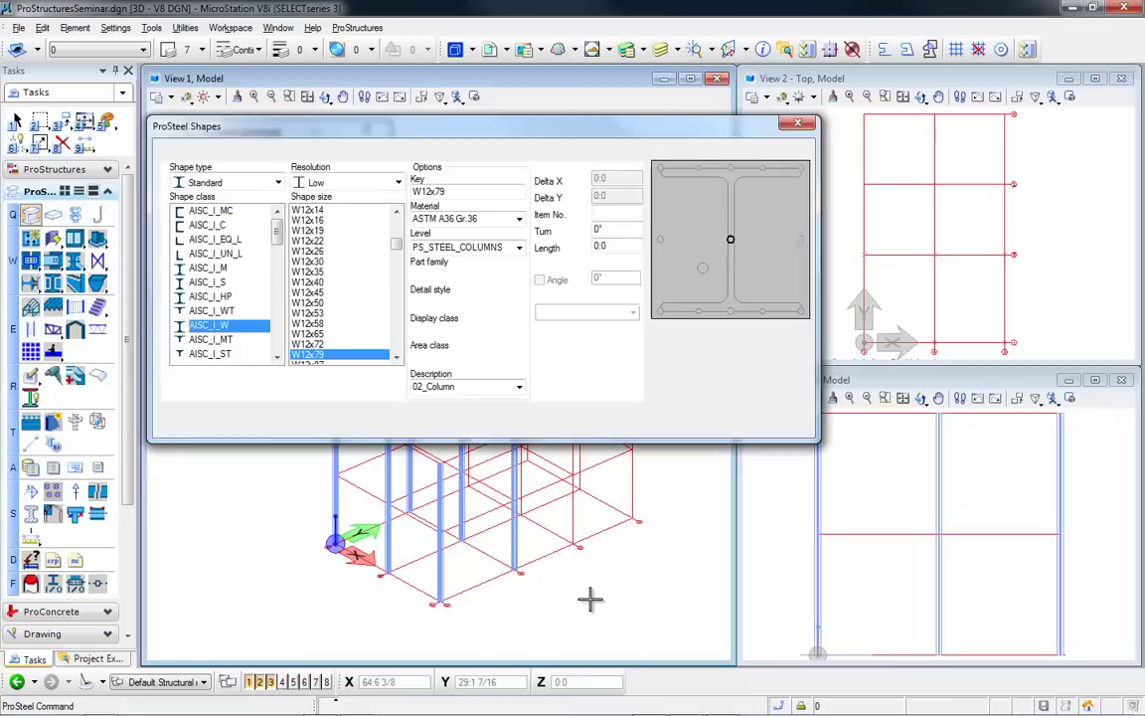
left_click(171, 425)
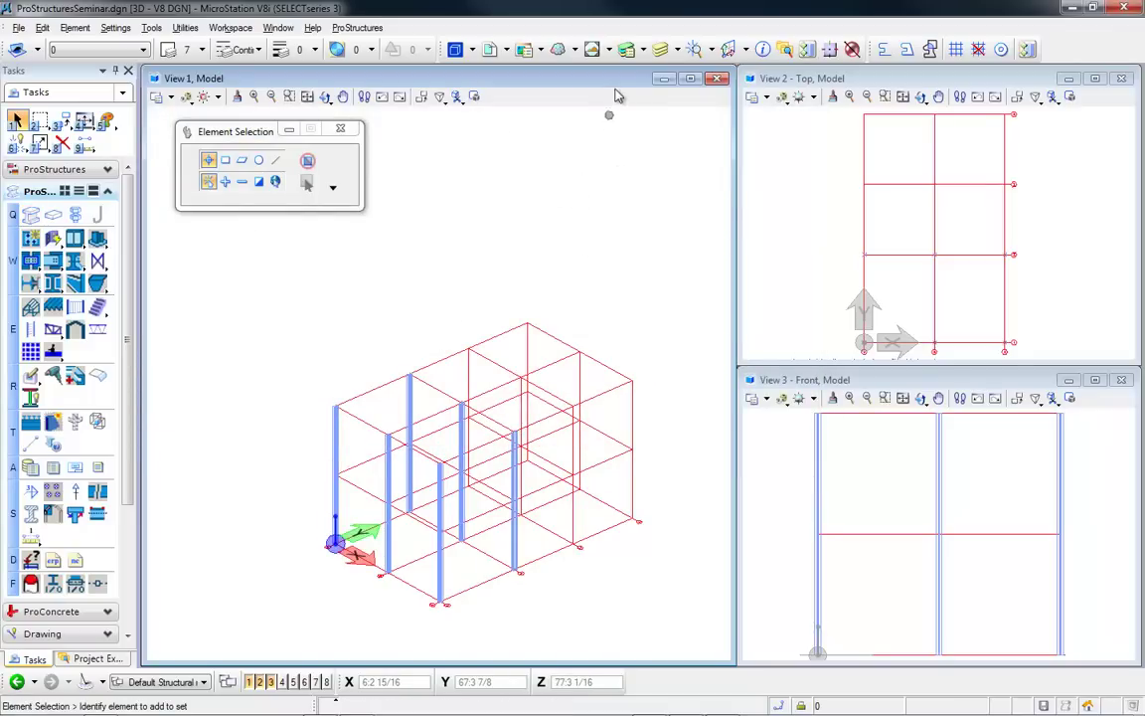
- Move the ACS origin to the workframe's 20:0 level at the corner column in the front view
left_click(730, 49)
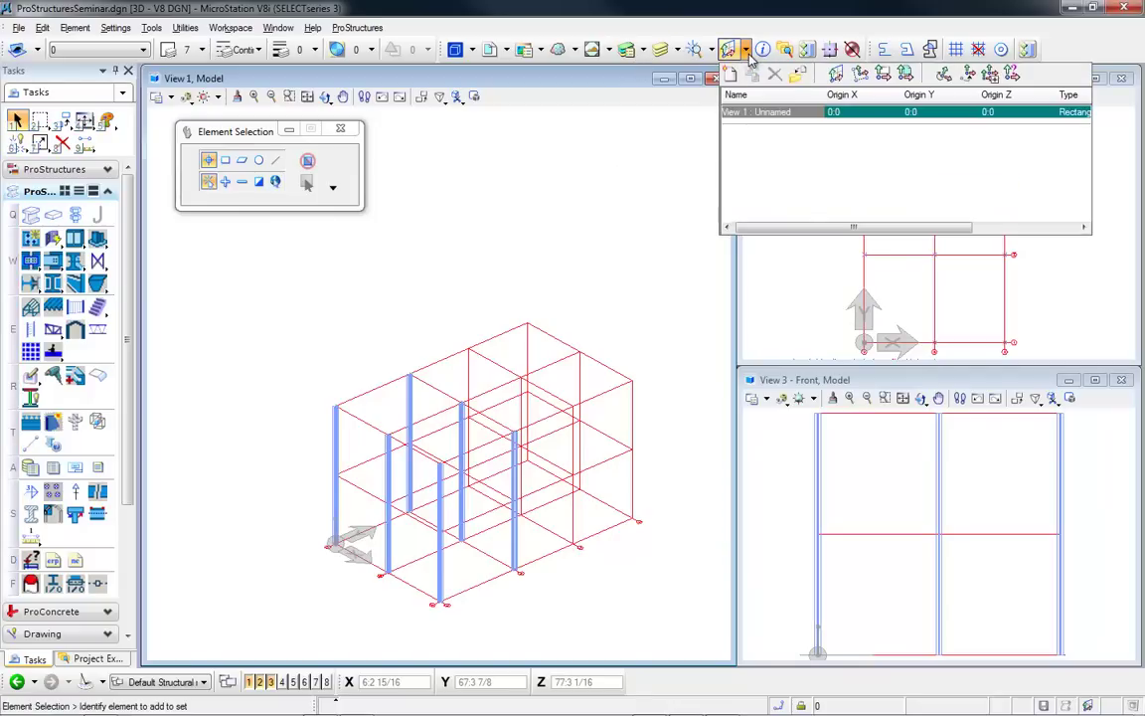
left_click(967, 75)
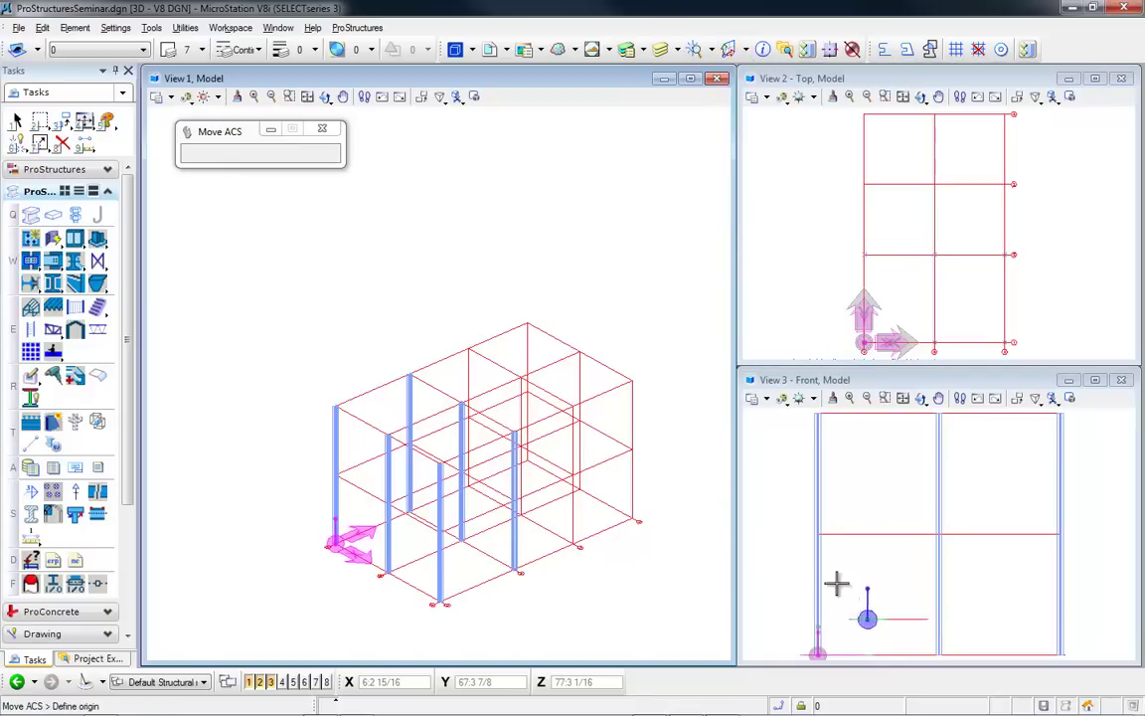
left_click(818, 534)
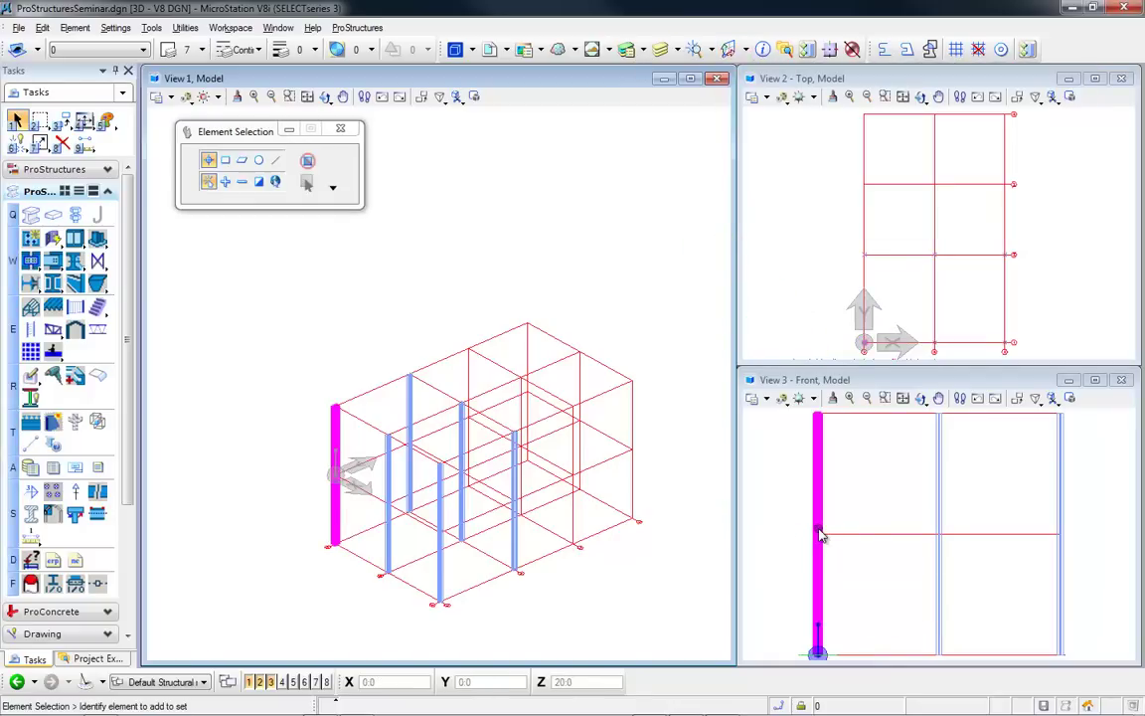
- Load the ProSteel/Beam W16x40 favourite and insert beams at the first bay's workframe axes on the 20:0 level
left_click(31, 216)
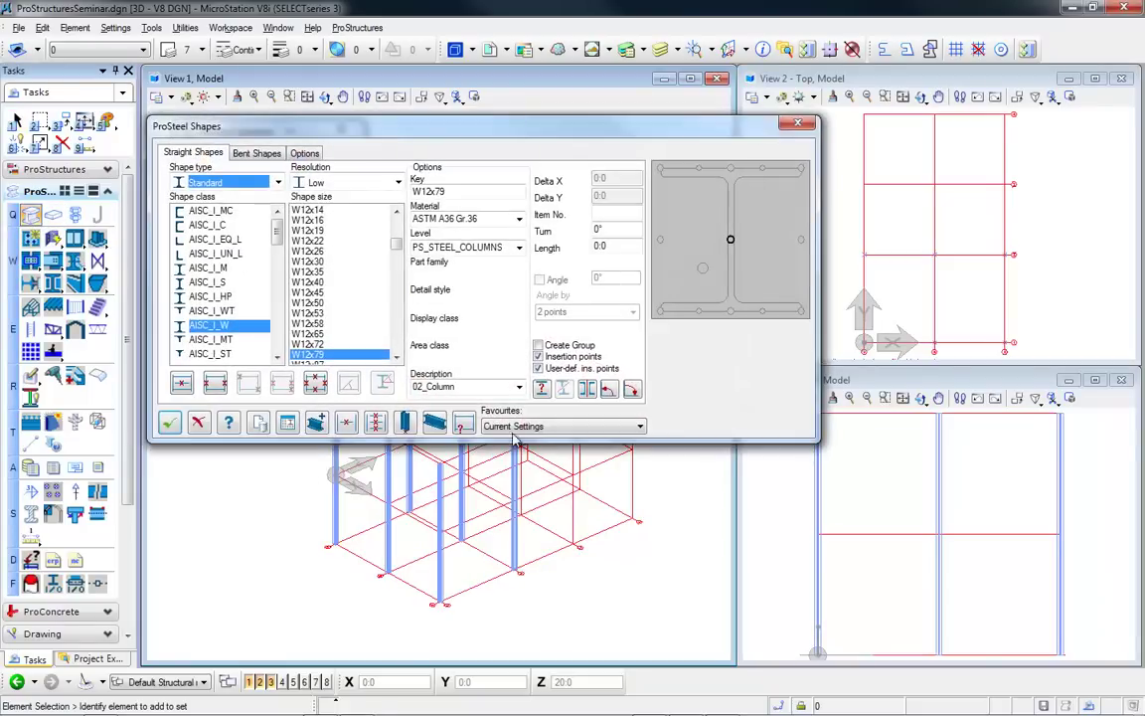
left_click(560, 426)
left_click(547, 471)
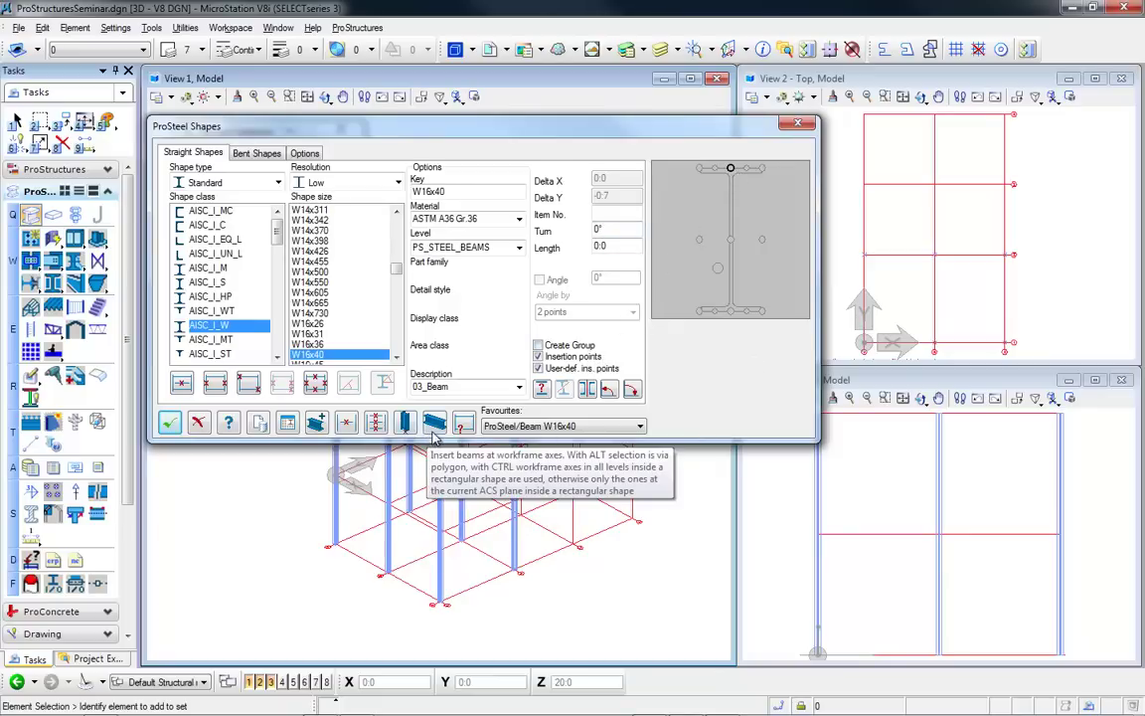
left_click(435, 425)
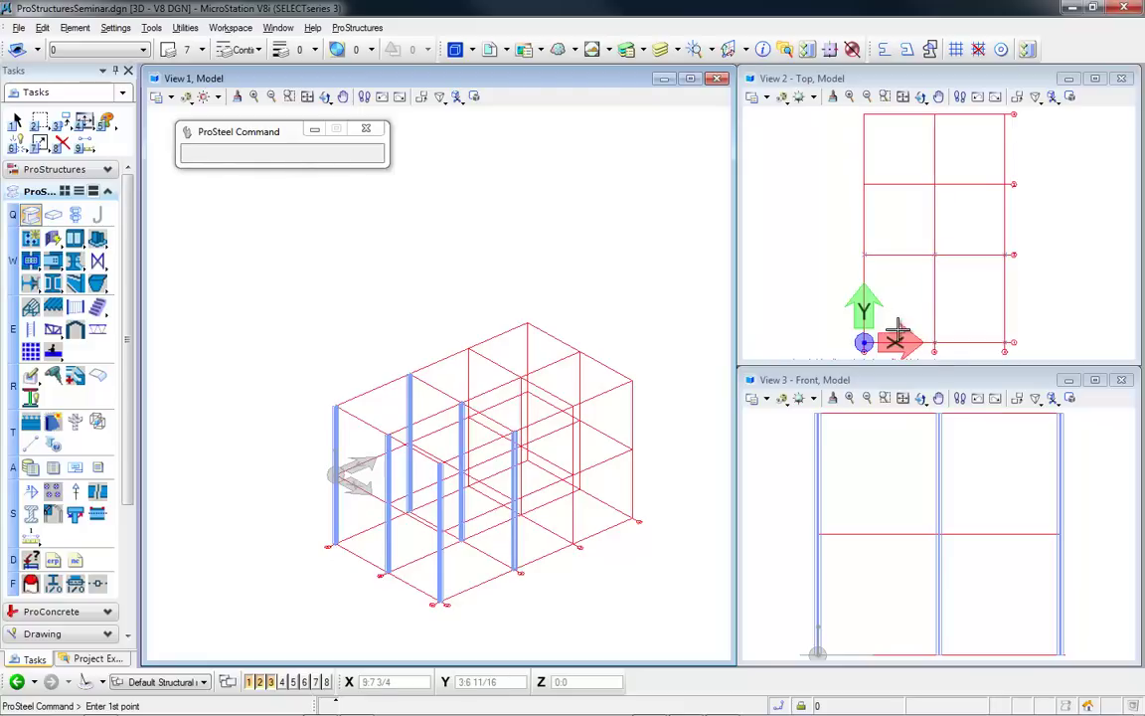
middle_click_drag(900, 327, 882, 260)
scroll(882, 261, "up", 2)
left_click(770, 328)
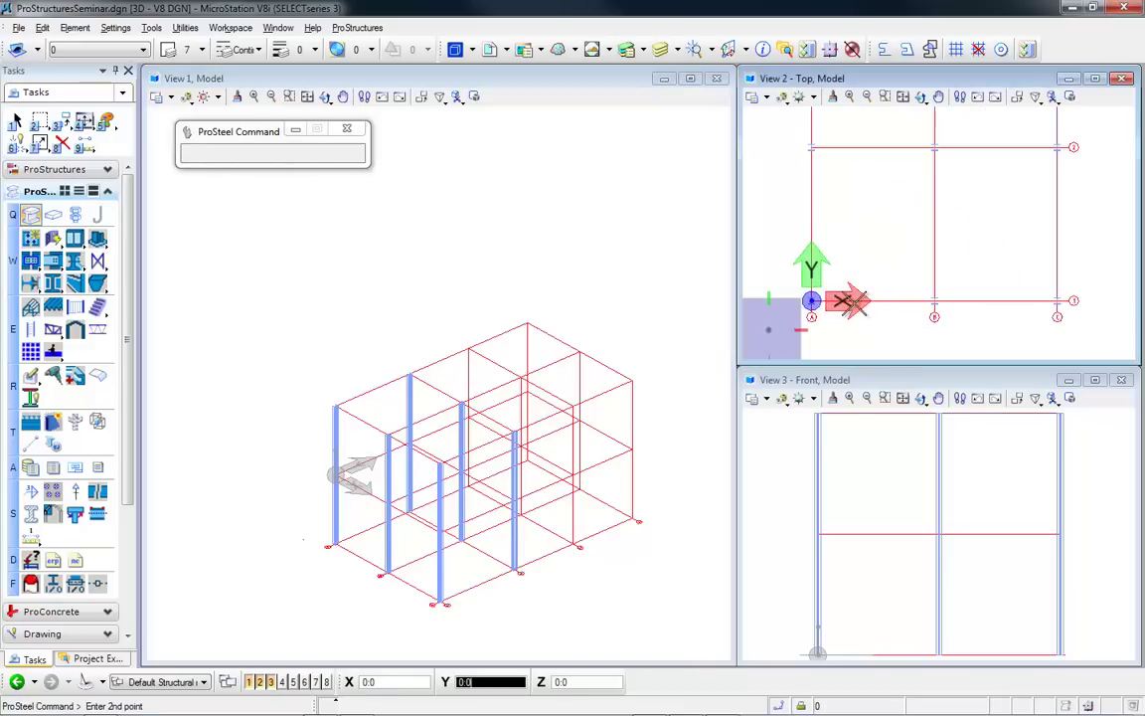
left_click(1091, 121)
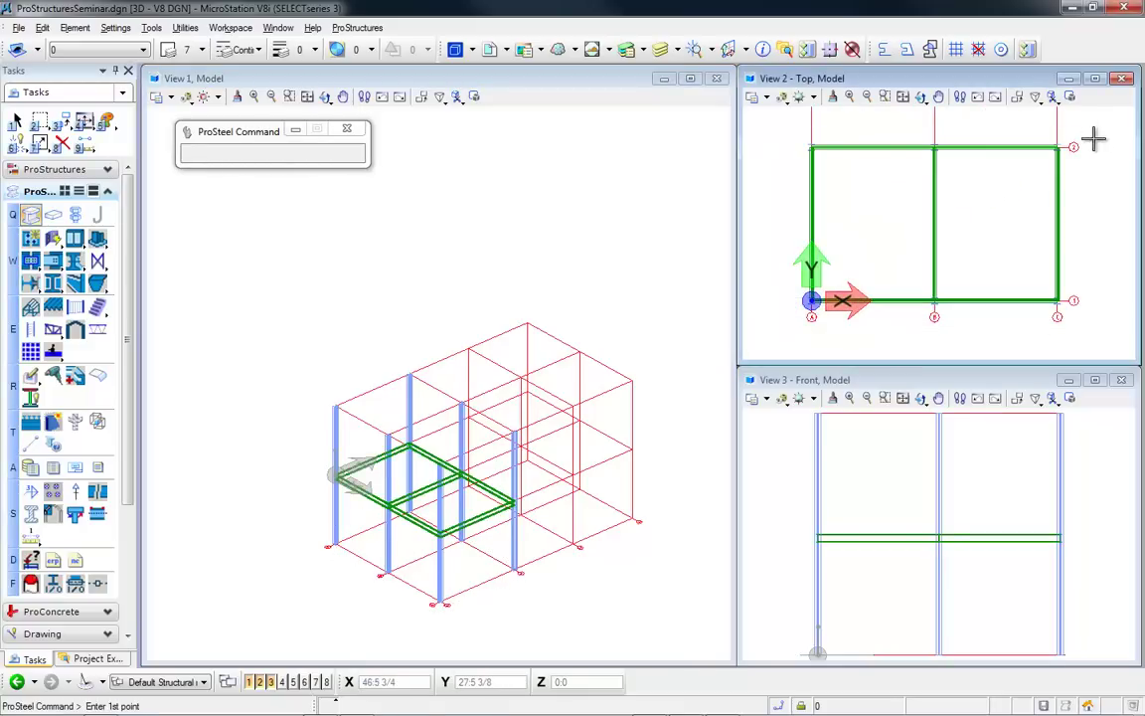
right_click(1016, 204)
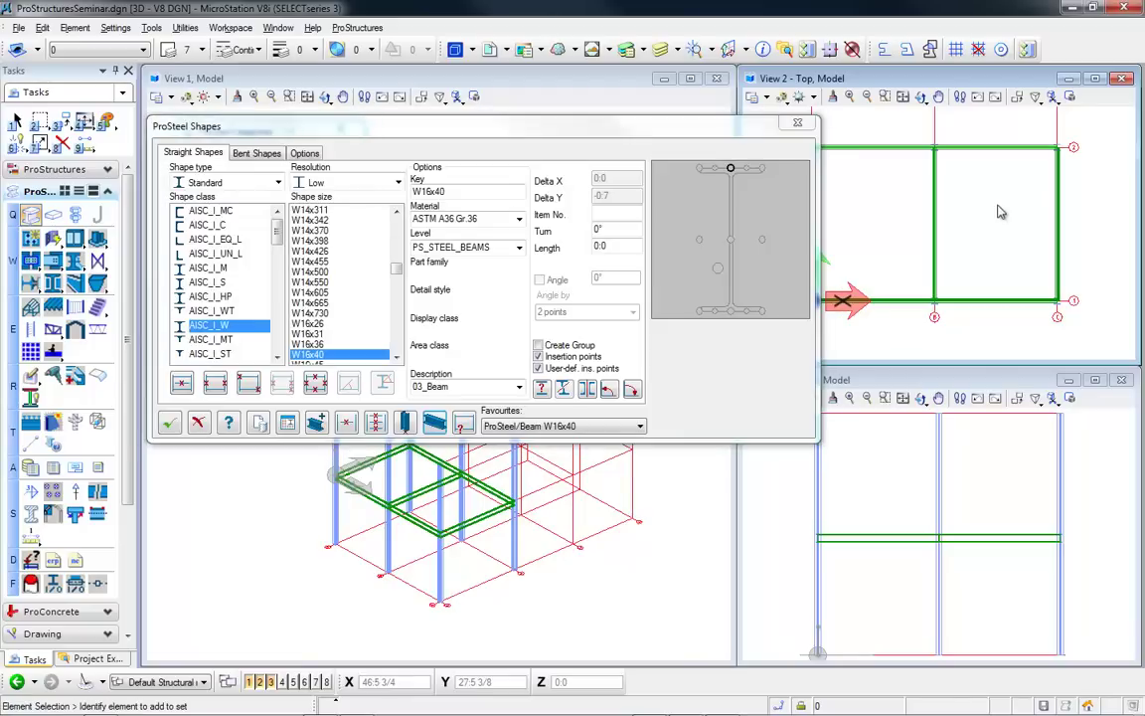
- Move the ACS origin to the 40:0 top level of the workframe at the far column in the front view
left_click(727, 49)
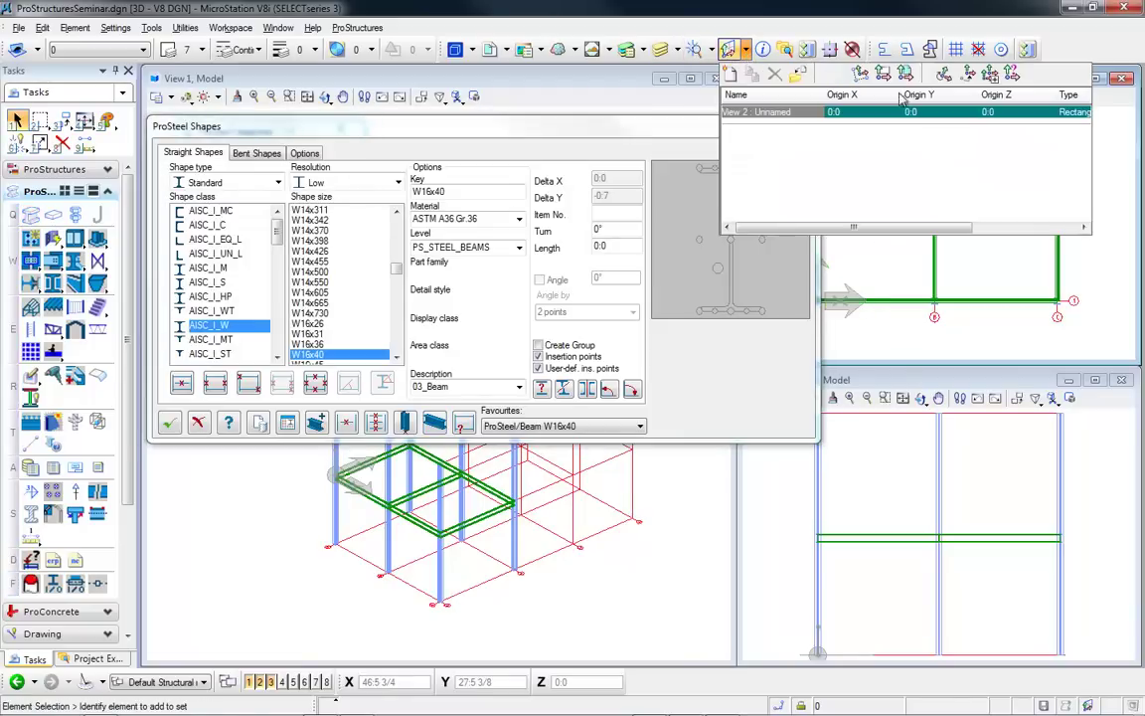
left_click(967, 75)
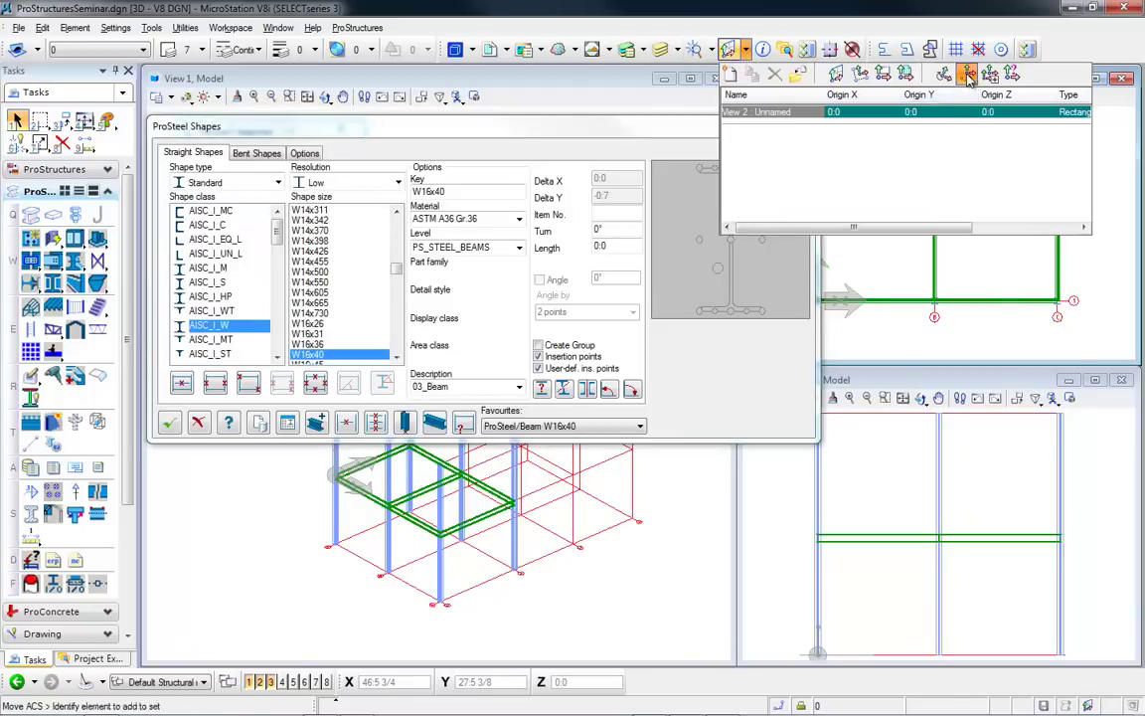
left_click(1060, 415)
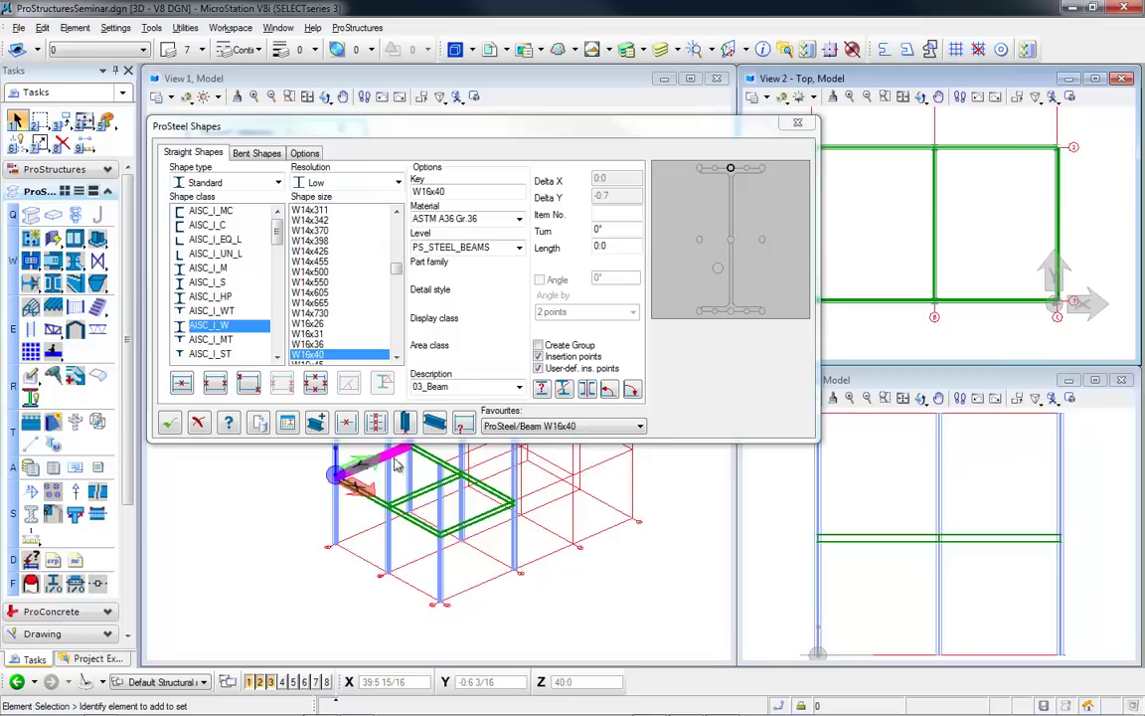
- Insert W16x40 beams at the first bay's workframe axes on the 40:0 level and accept them
left_click(434, 421)
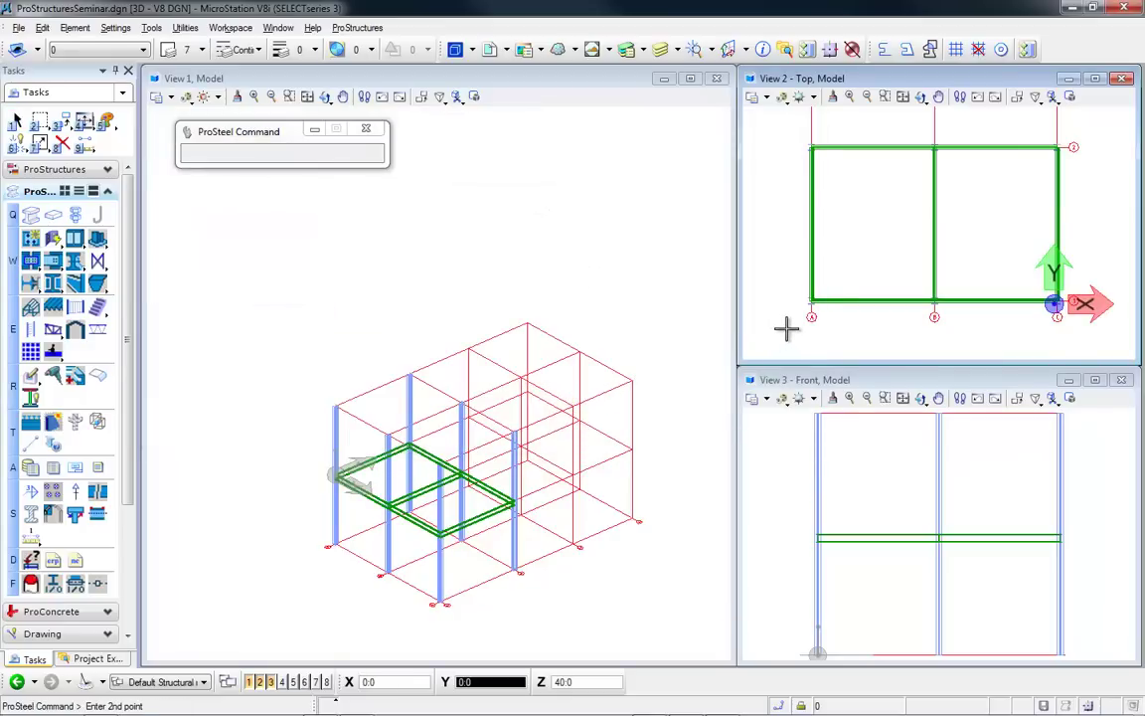
left_click(782, 329)
left_click(1066, 136)
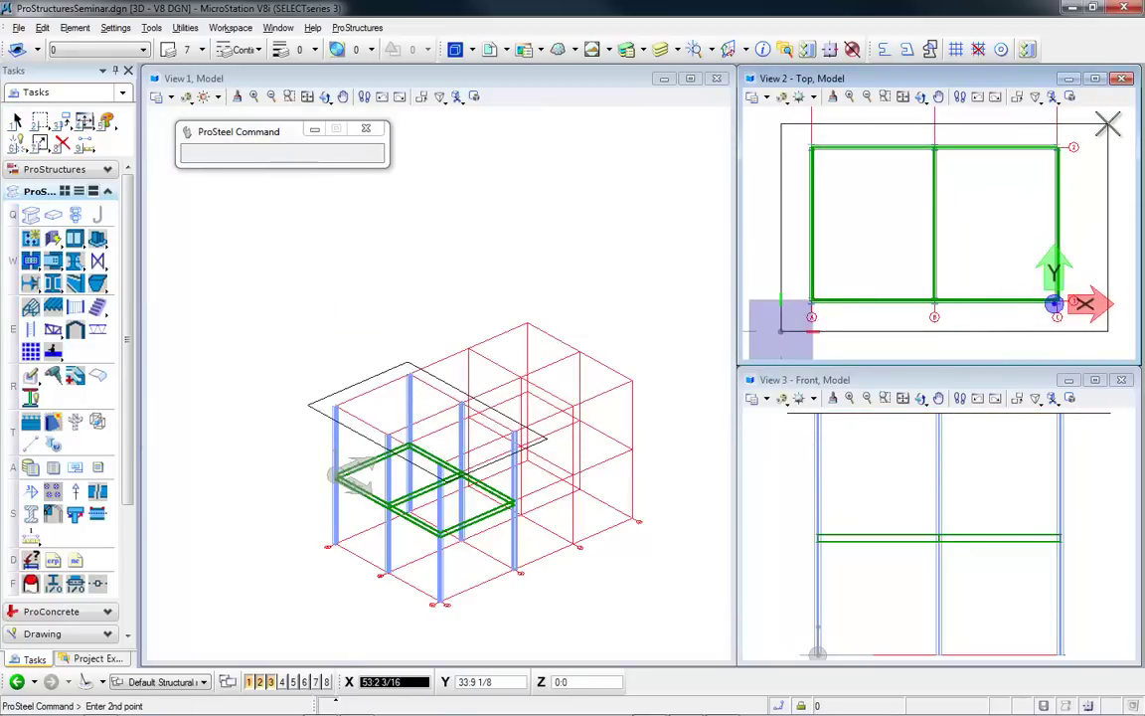
right_click(373, 282)
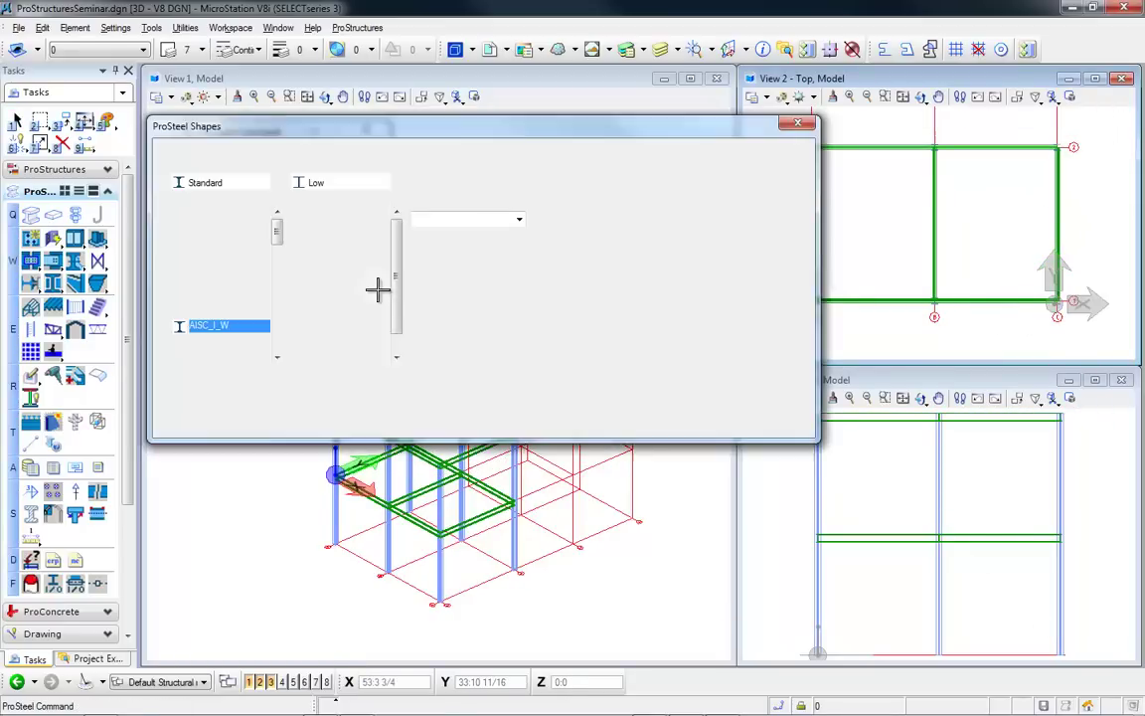
left_click(169, 424)
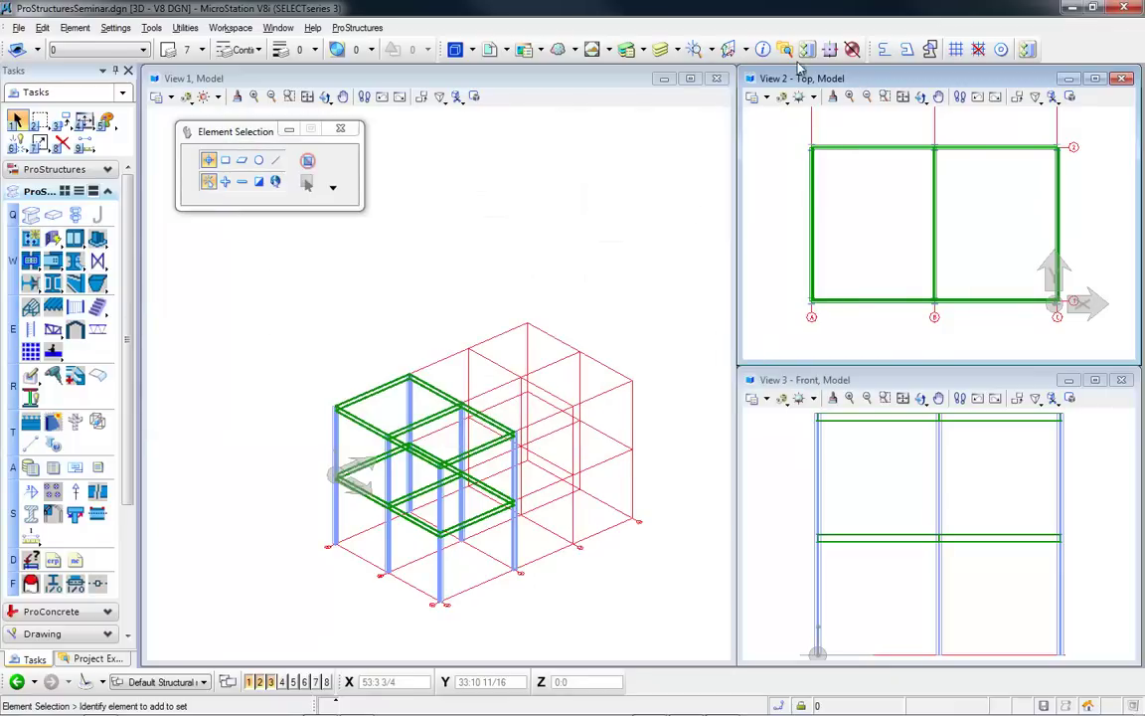
- Move the ACS origin back to the workframe's base corner at 0:0, 0:0, 0:0
left_click(744, 55)
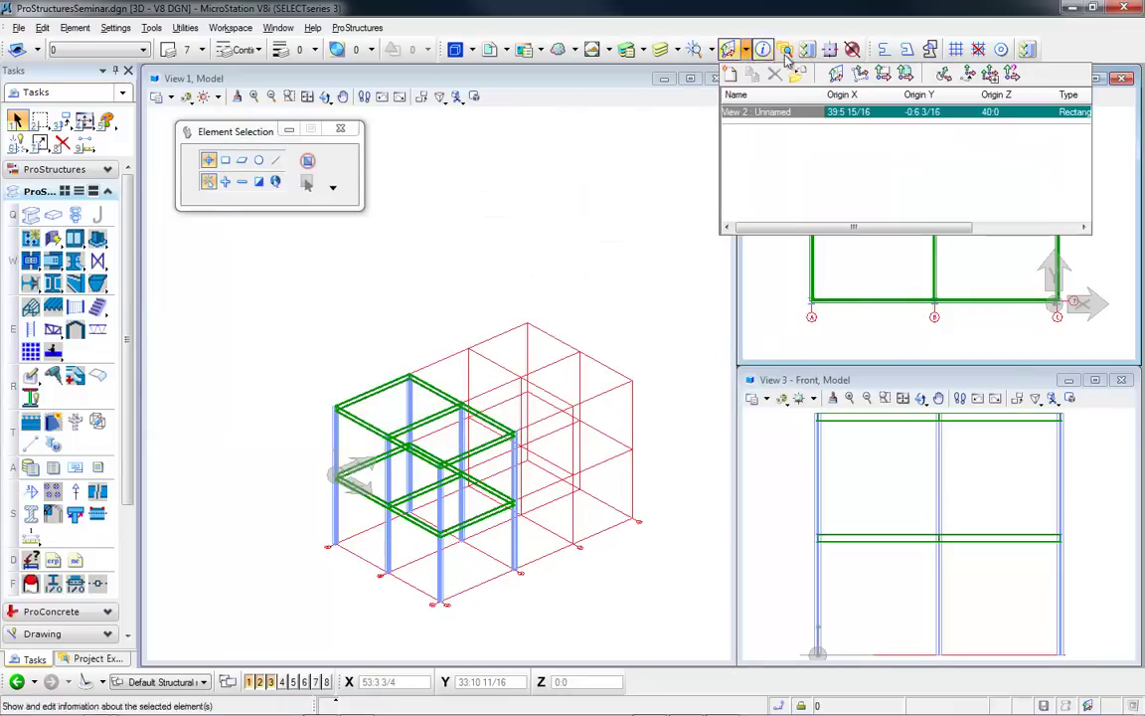
left_click(966, 78)
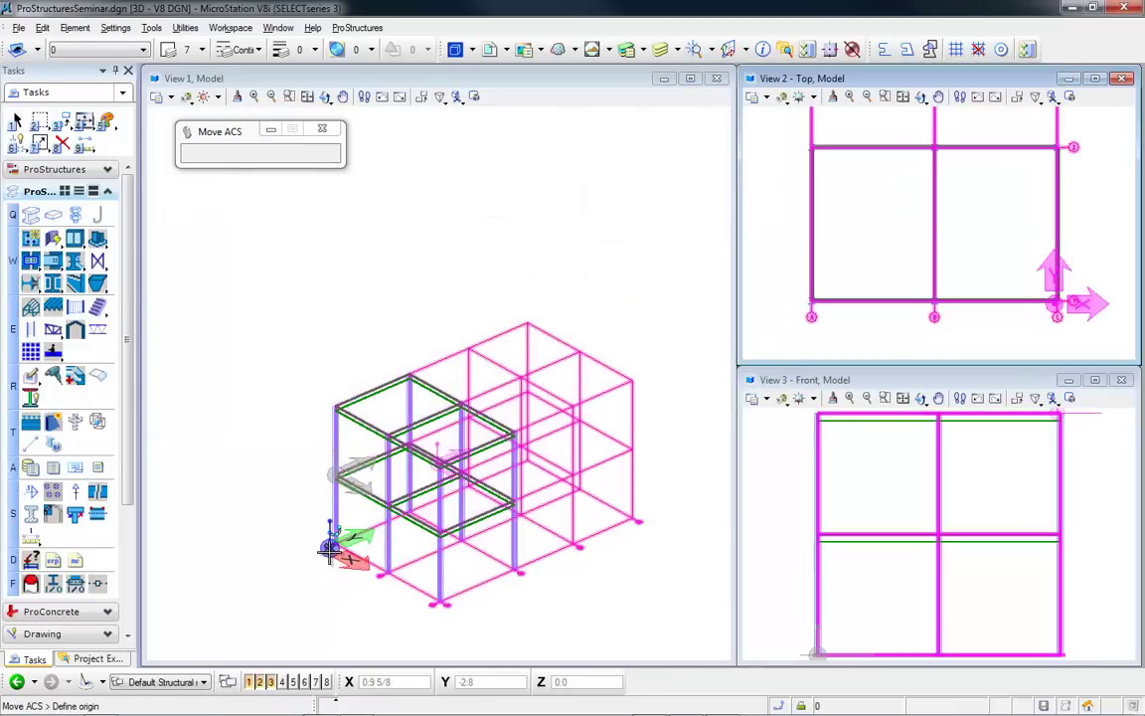
right_click(338, 546)
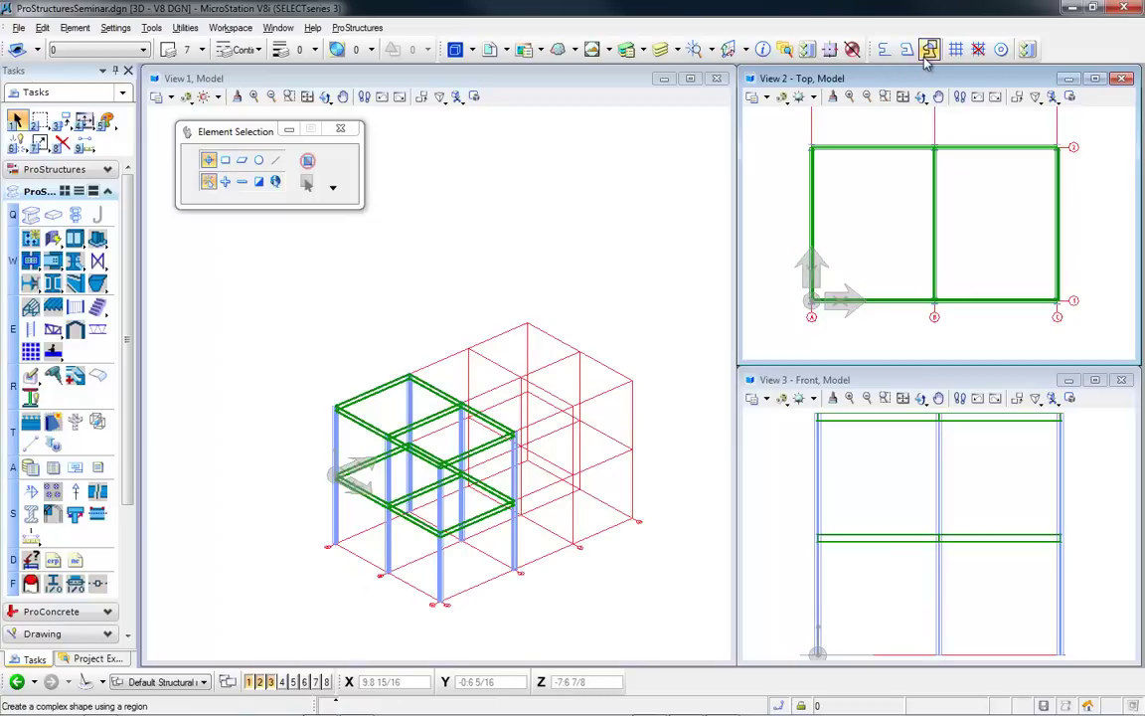
left_click(734, 51)
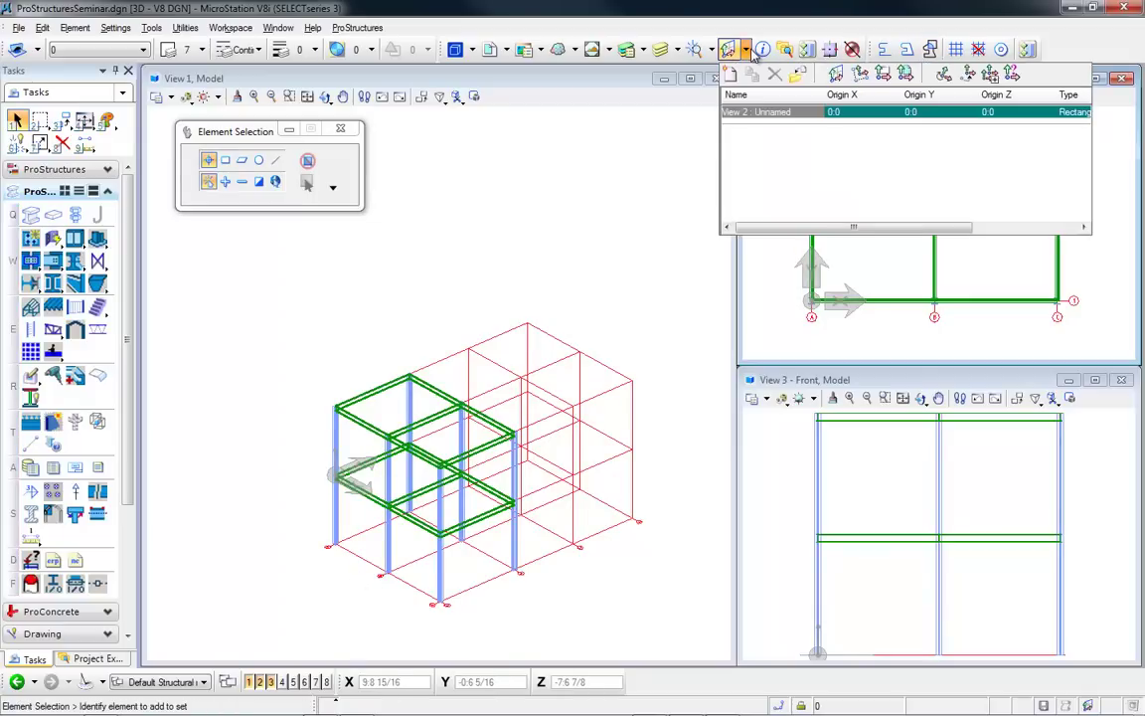
left_click(968, 74)
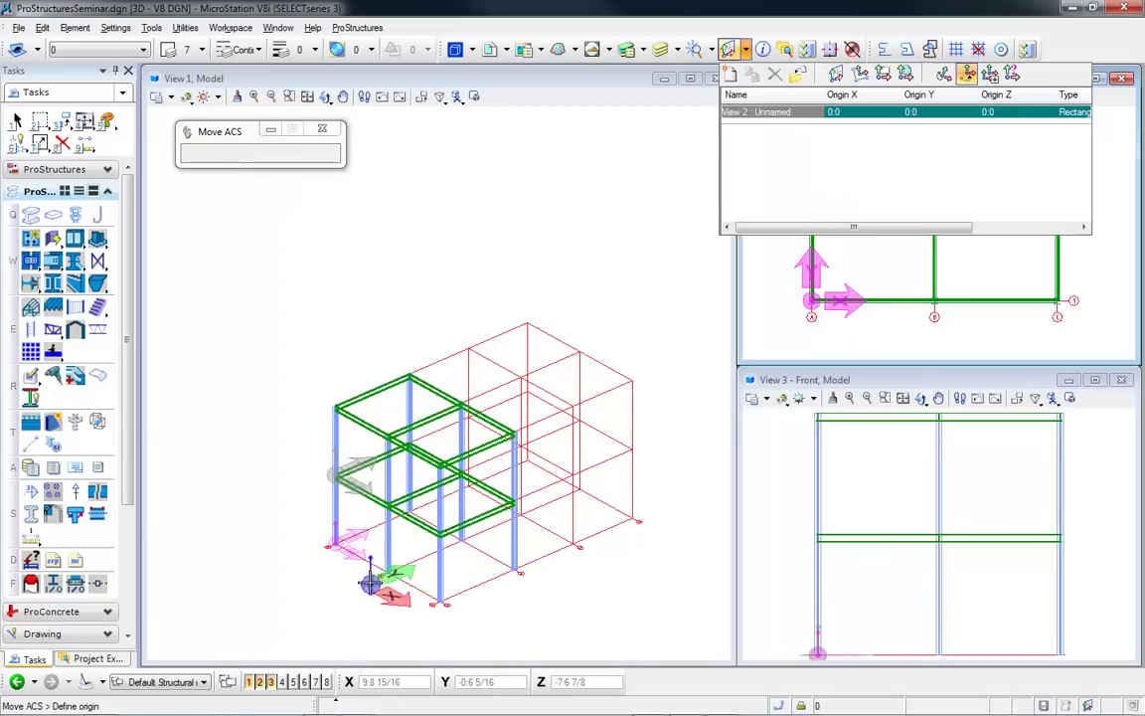
right_click(339, 550)
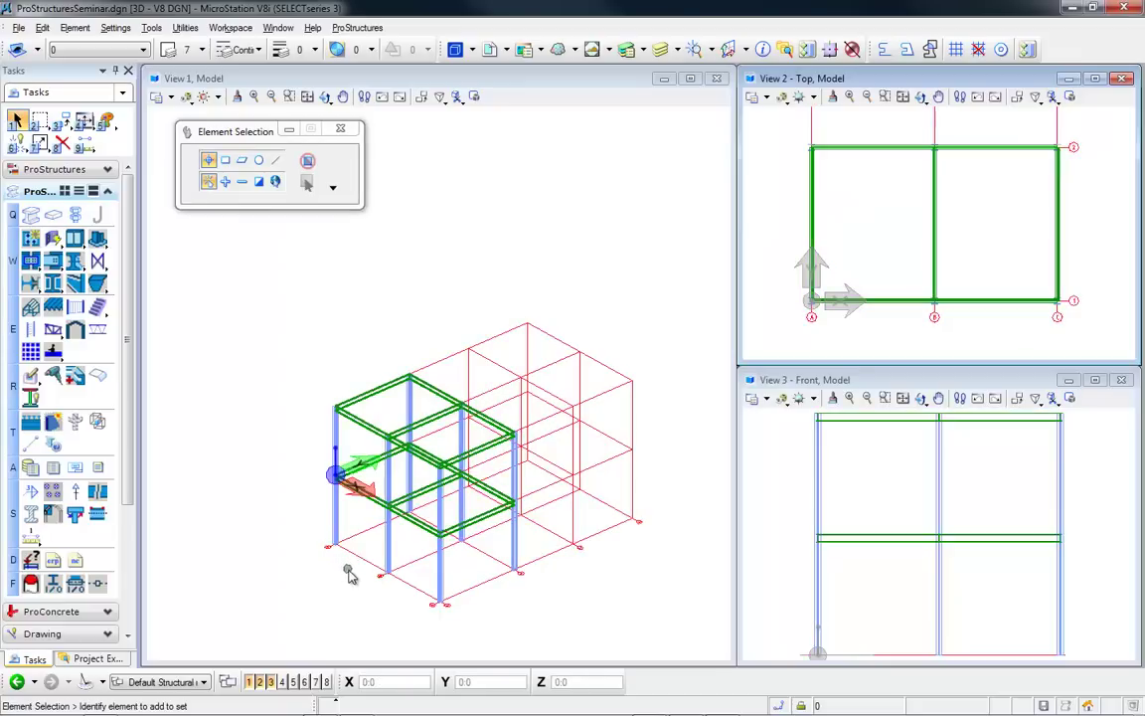
- Maximize the isometric model view and set its display style to Monochrome
scroll(348, 566, "up", 5)
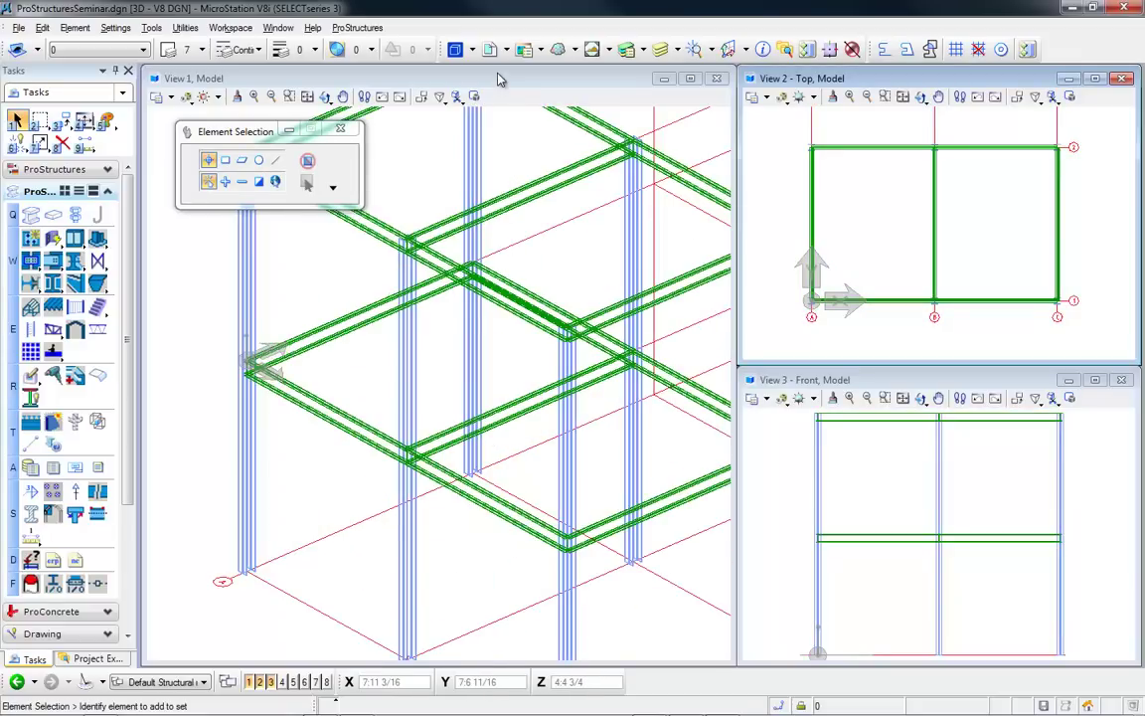
double_click(498, 77)
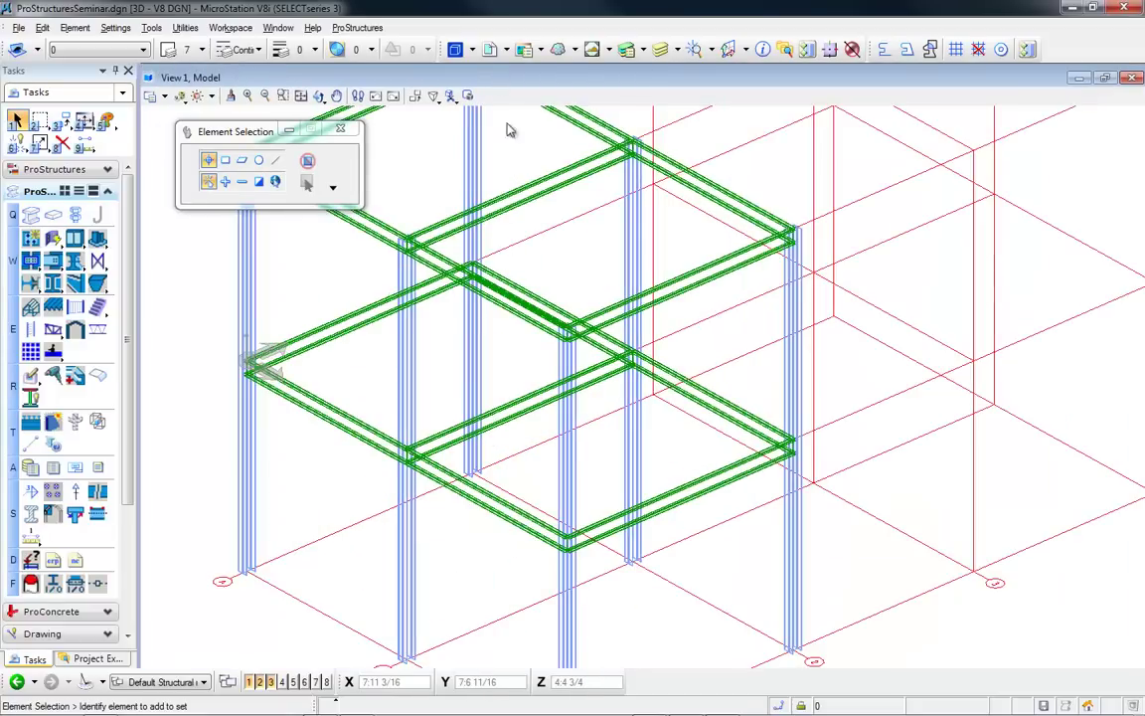
left_click(197, 95)
left_click(310, 161)
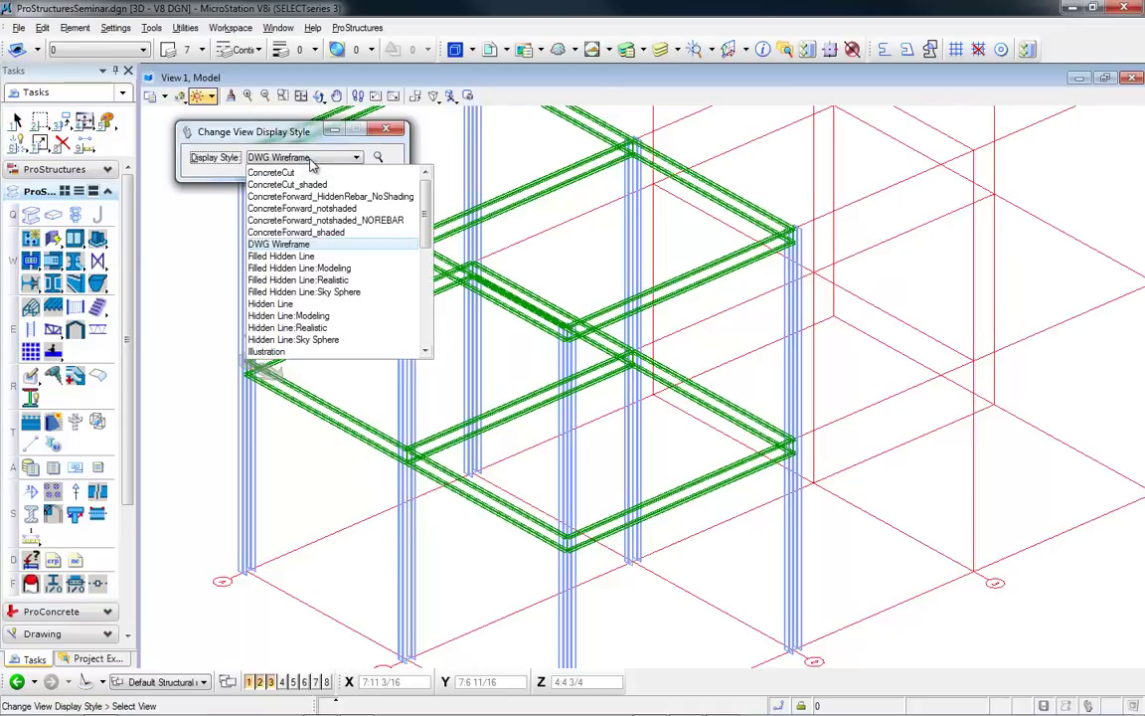
scroll(323, 263, "down", 4)
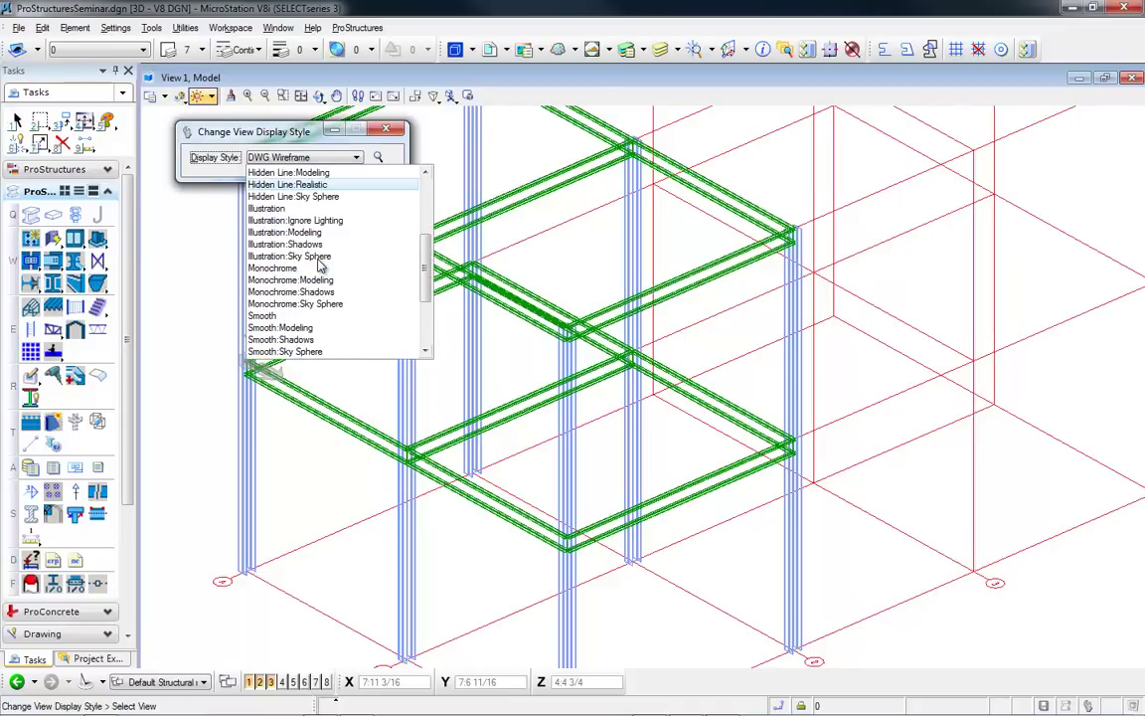
left_click(310, 267)
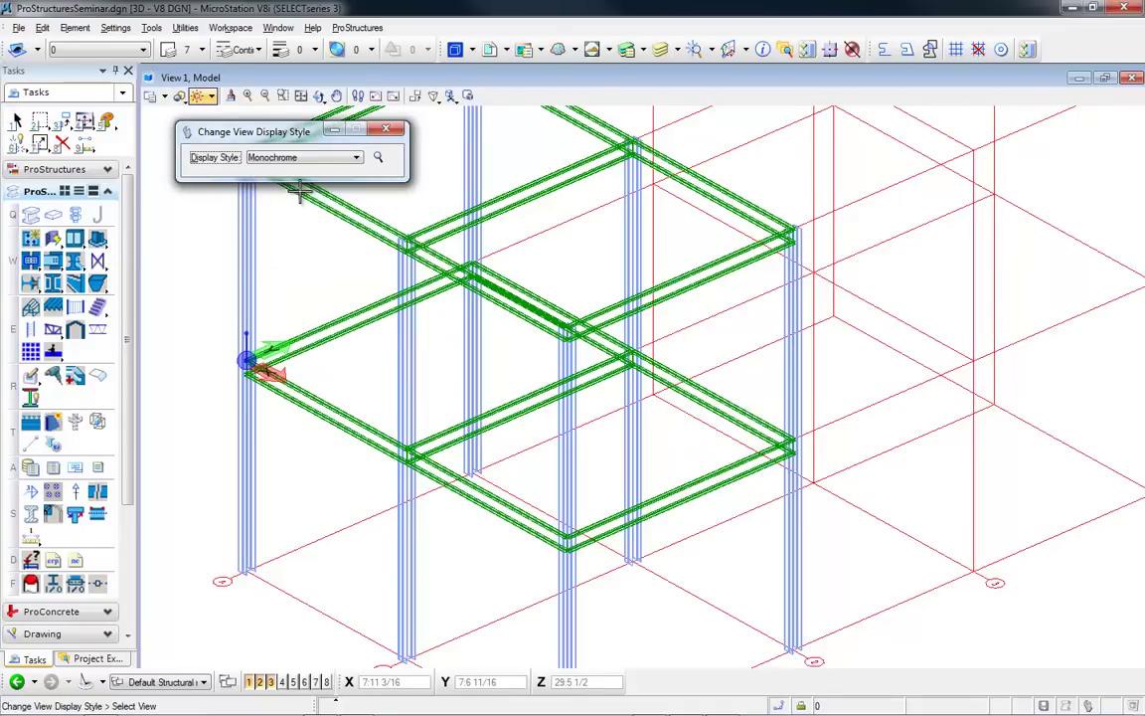
- Change the isometric view's display style to Smooth:Shadows and return to element selection
left_click(301, 159)
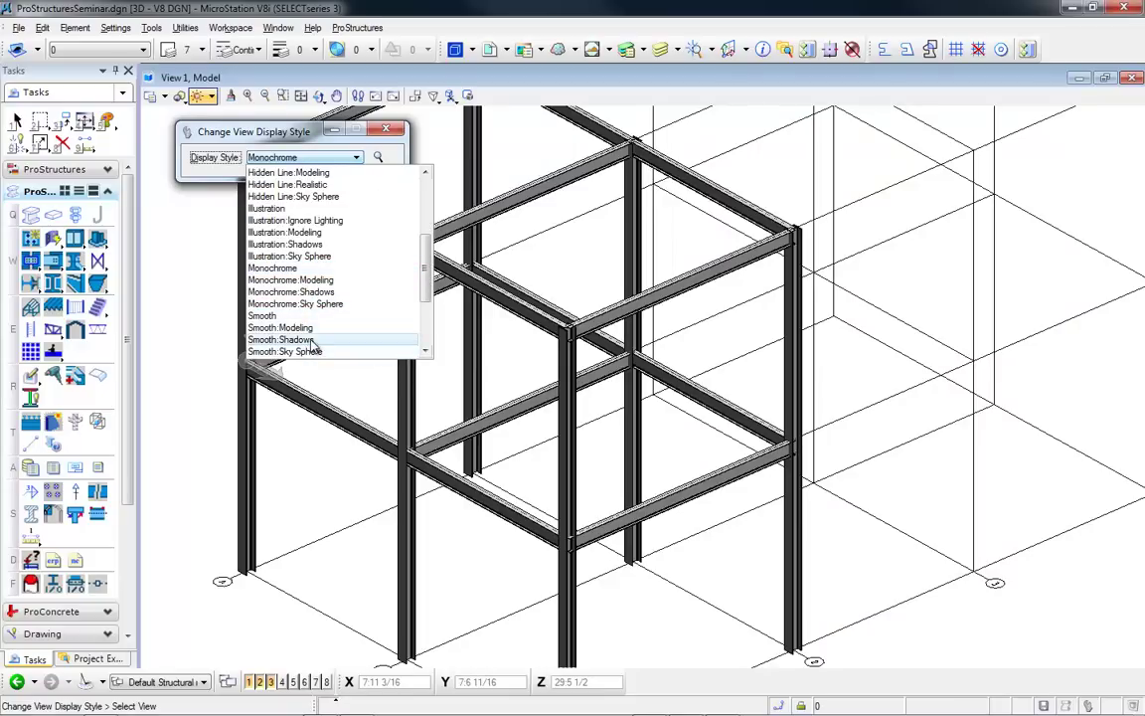
scroll(319, 339, "down", 1)
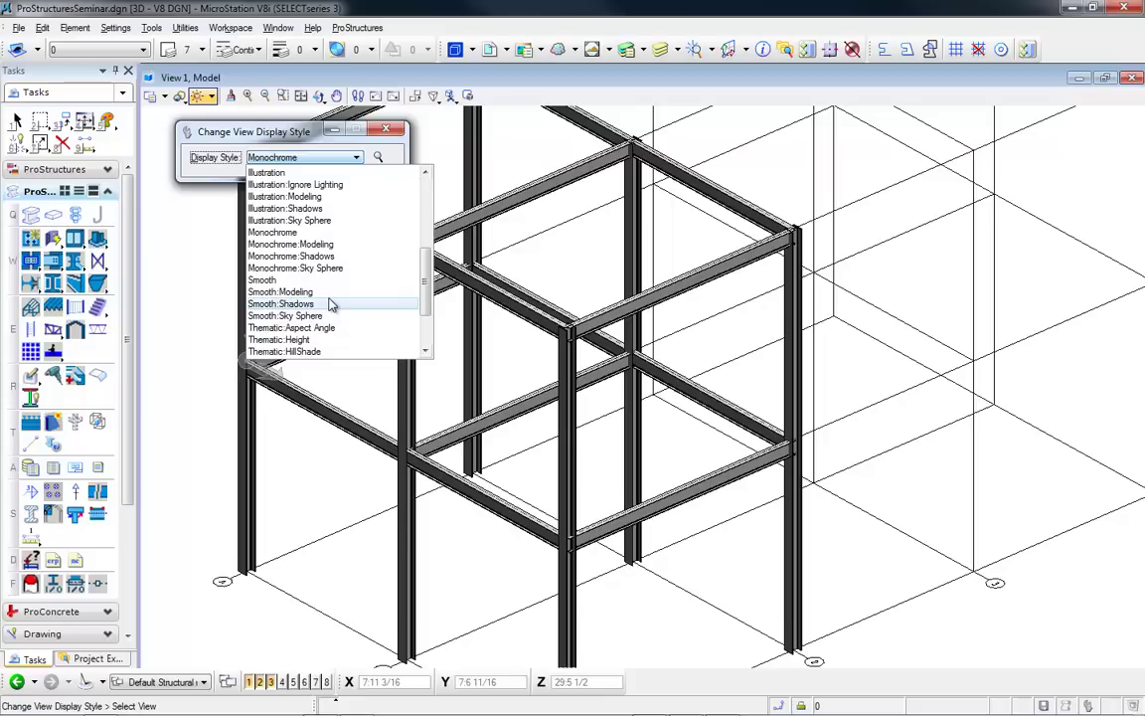
left_click(331, 304)
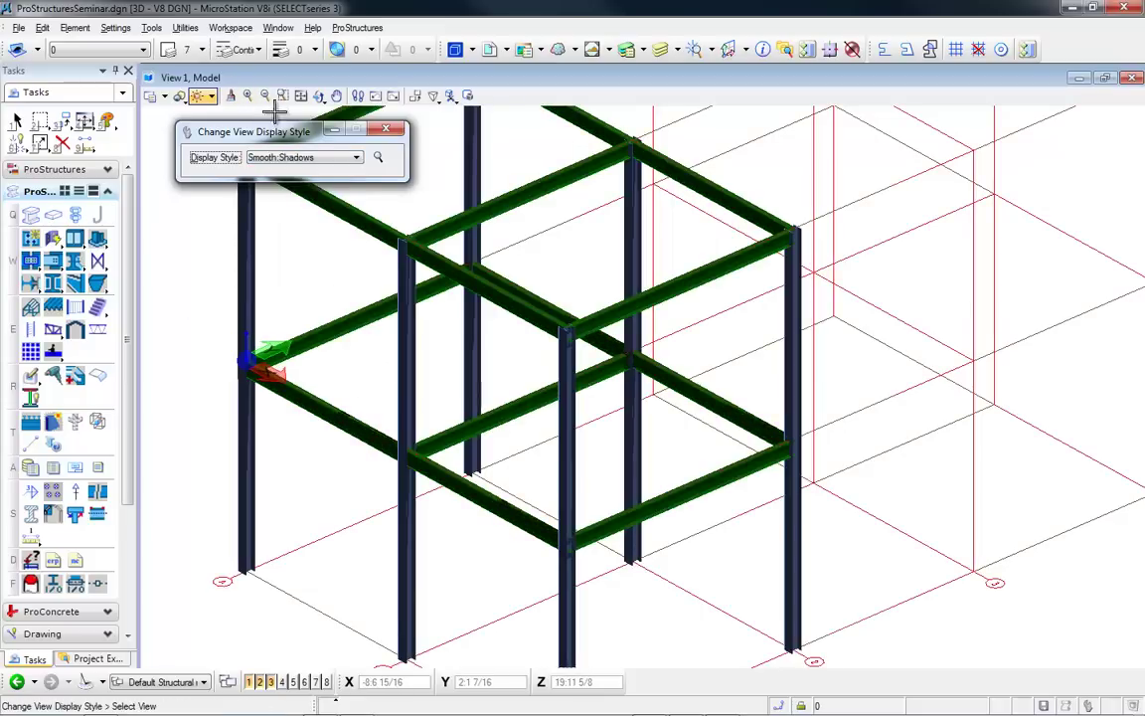
left_click(211, 96)
left_click_drag(257, 138, 300, 139)
left_click(16, 121)
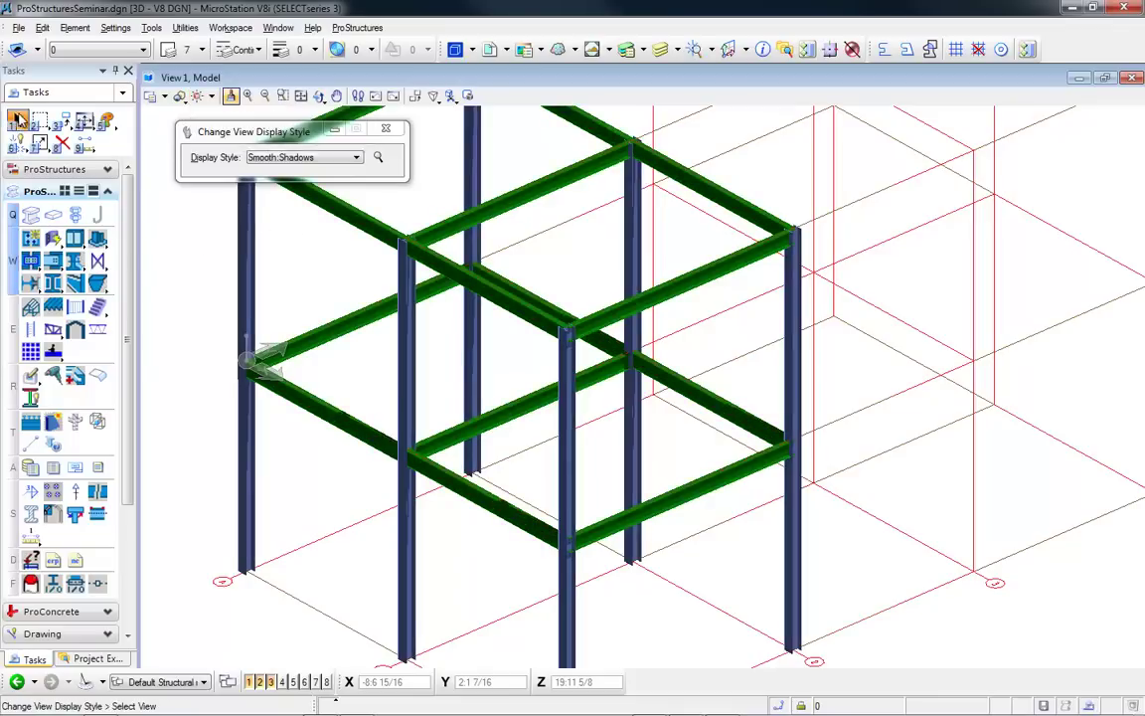
- Insert a ProSteel DSTV baseplate at the foot of the W12x79 corner column at grid C-1
middle_click_drag(531, 497, 618, 360, "shift")
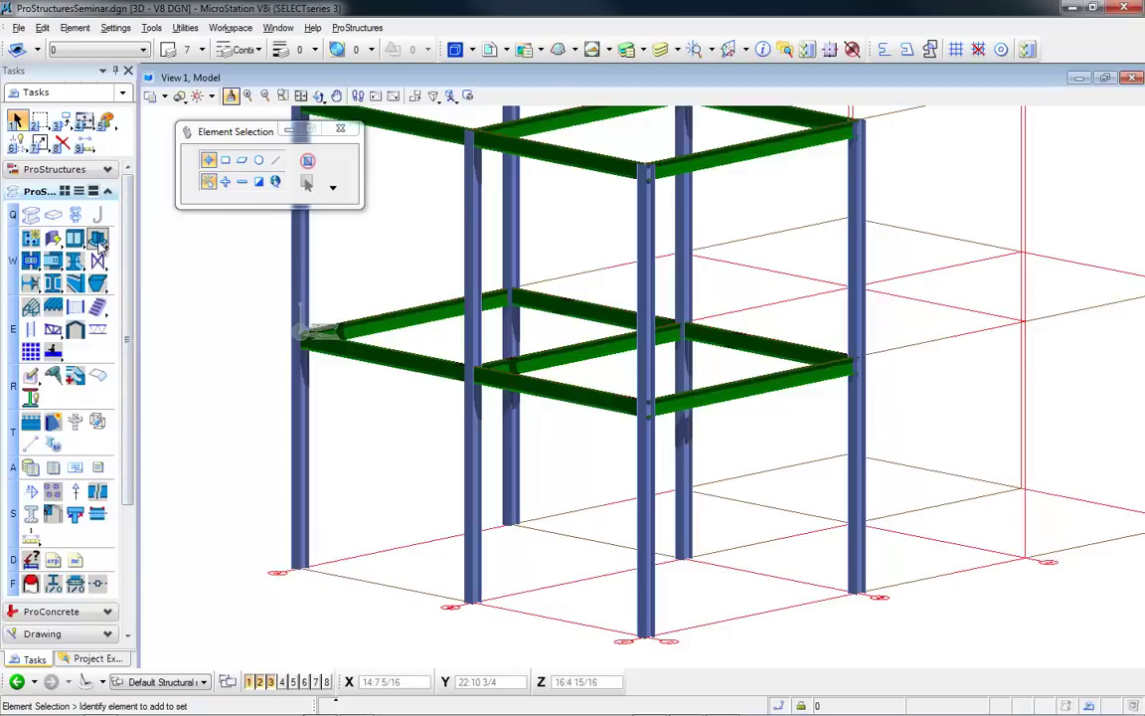
left_click(97, 239)
left_click(157, 254)
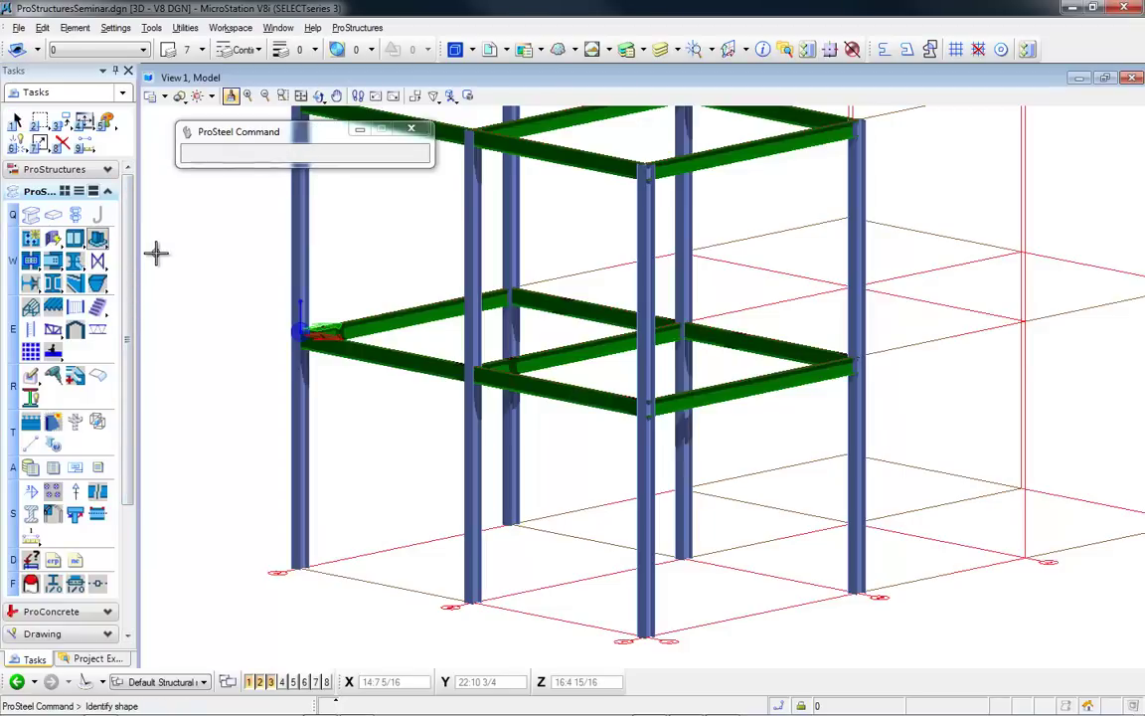
left_click(696, 596)
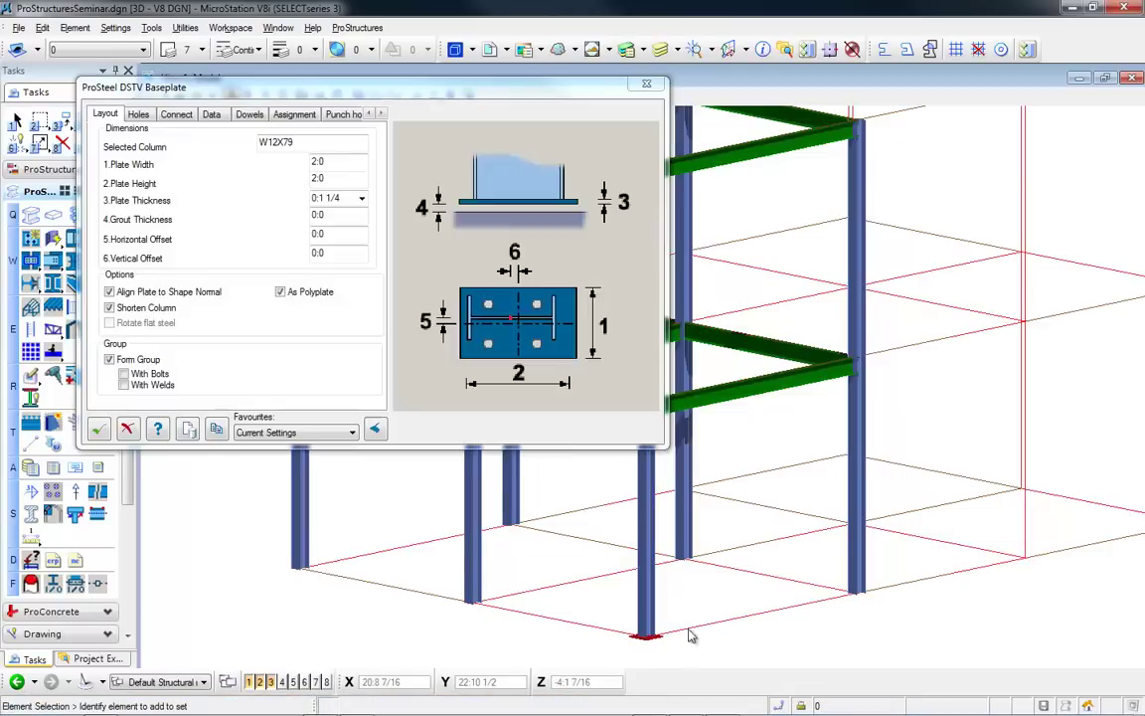
- Examine the new baseplate up close along with its hole, connection and layout settings
scroll(648, 636, "up", 5)
scroll(641, 569, "up", 2)
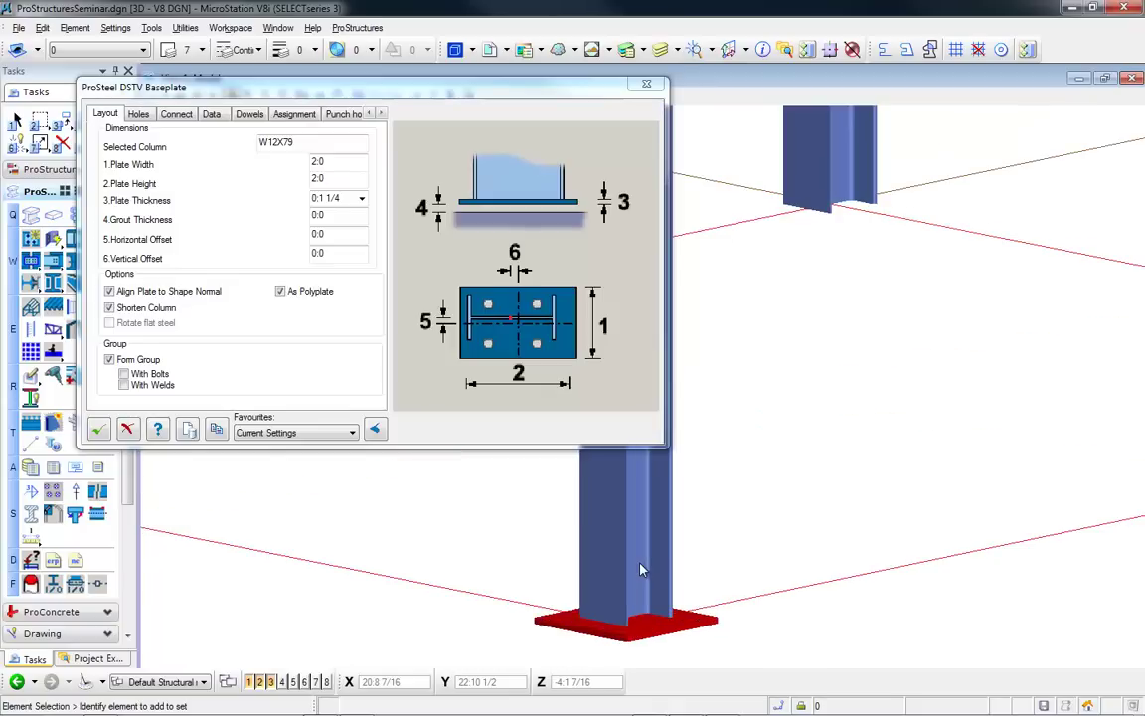
scroll(641, 568, "up", 4)
middle_click_drag(651, 583, 675, 614, "shift")
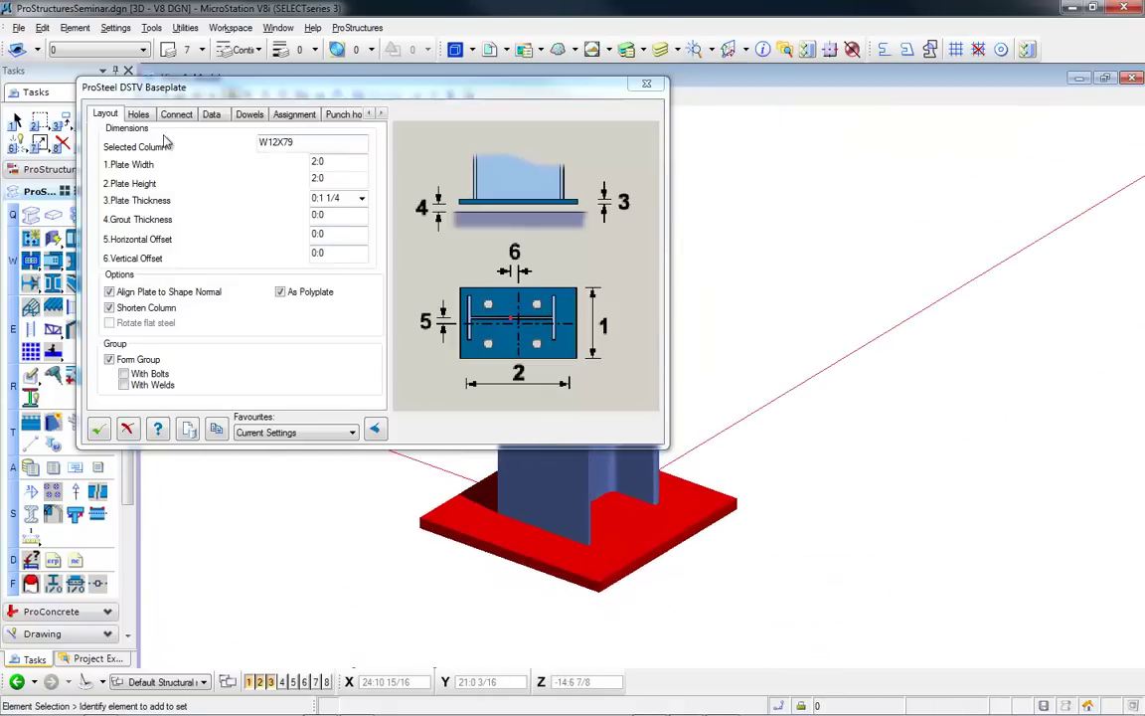
left_click(137, 115)
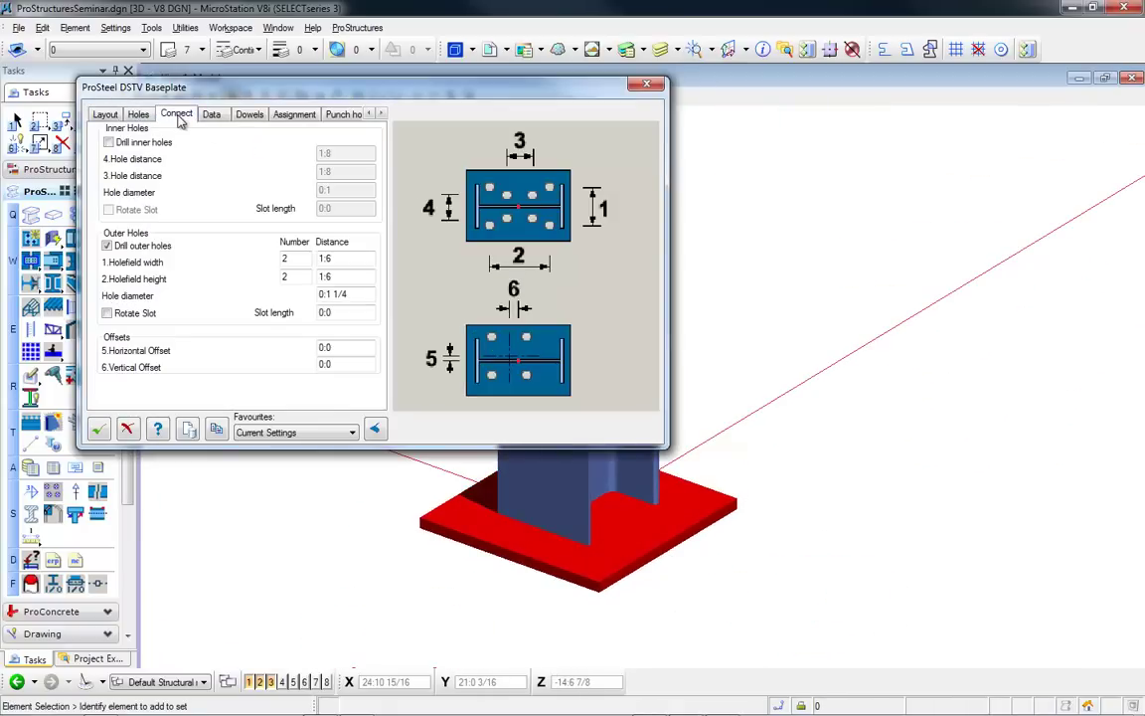
left_click(179, 116)
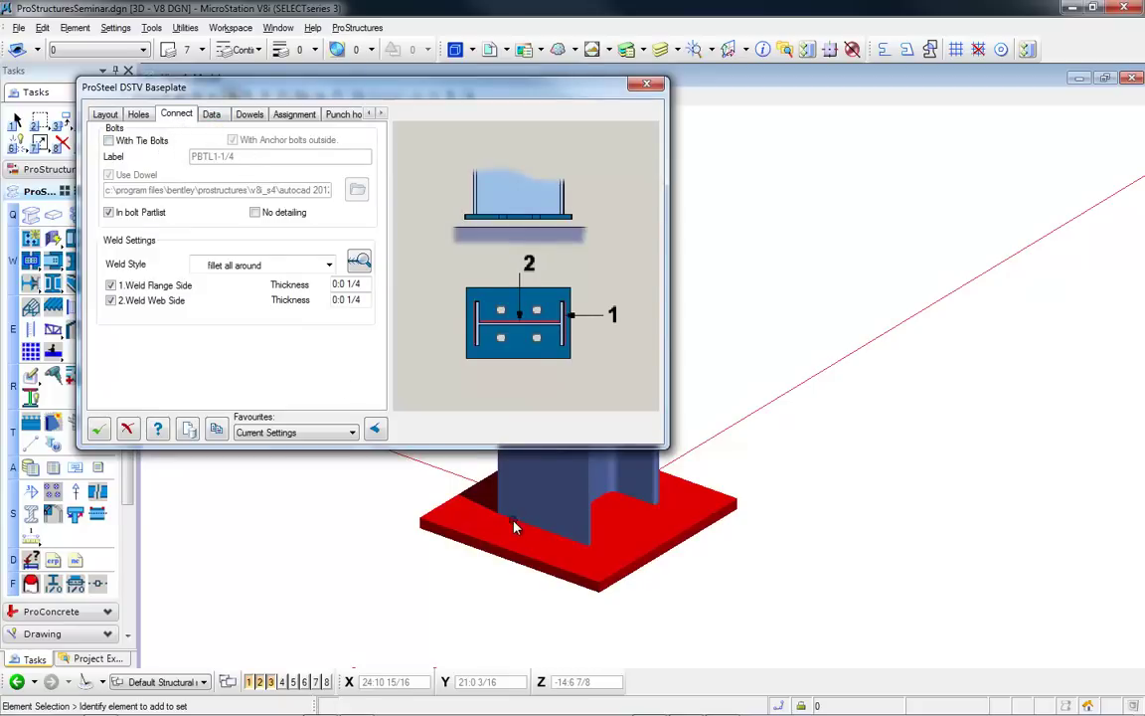
left_click(102, 114)
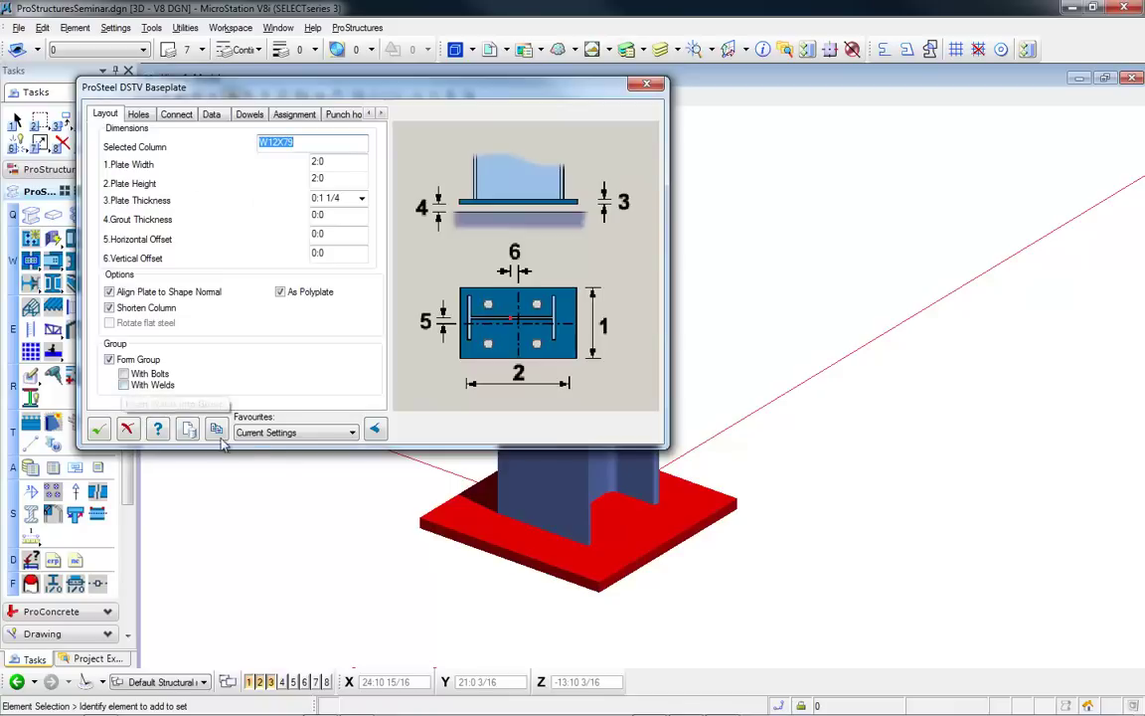
- Copy the C-1 baseplate to the columns along grids A and B, leaving column C-2 without one, and accept the connections
scroll(426, 580, "down", 2)
scroll(230, 452, "down", 1)
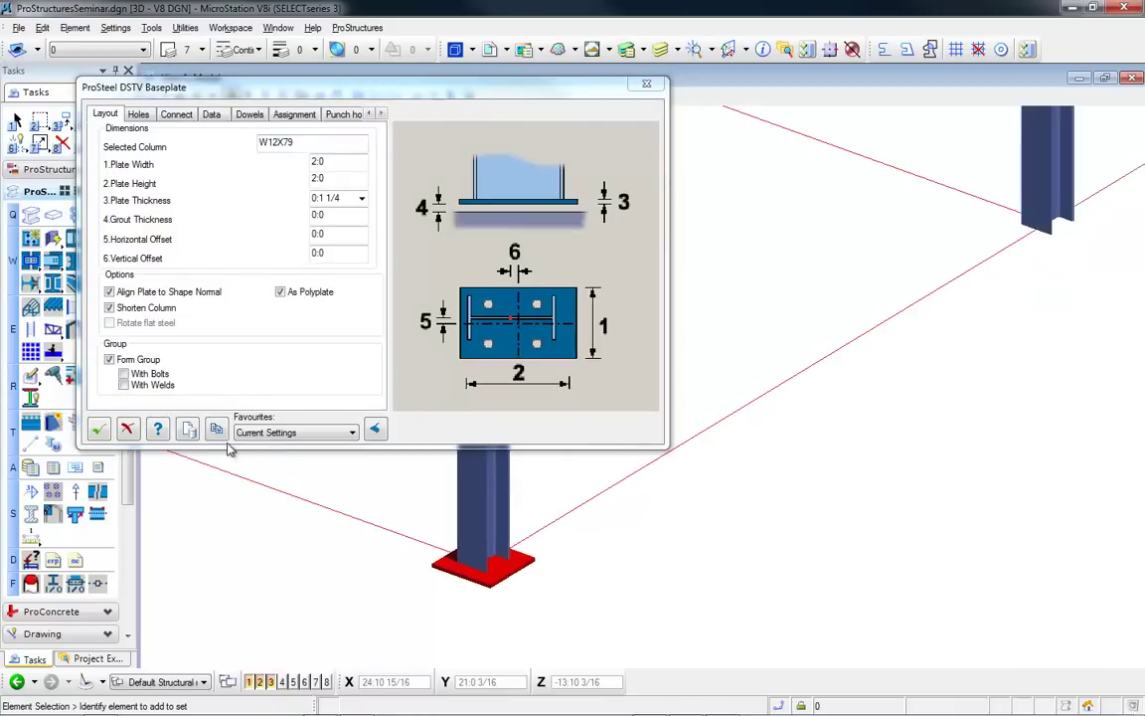
left_click(216, 429)
scroll(596, 561, "down", 2)
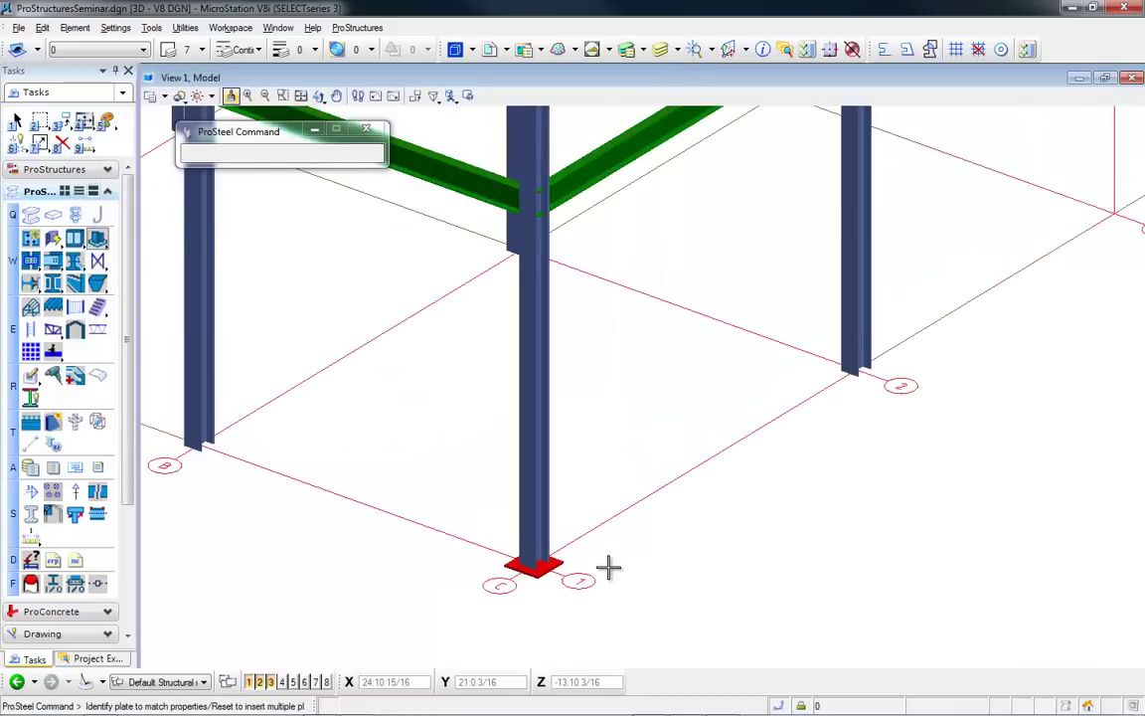
middle_click_drag(621, 477, 682, 434, "shift")
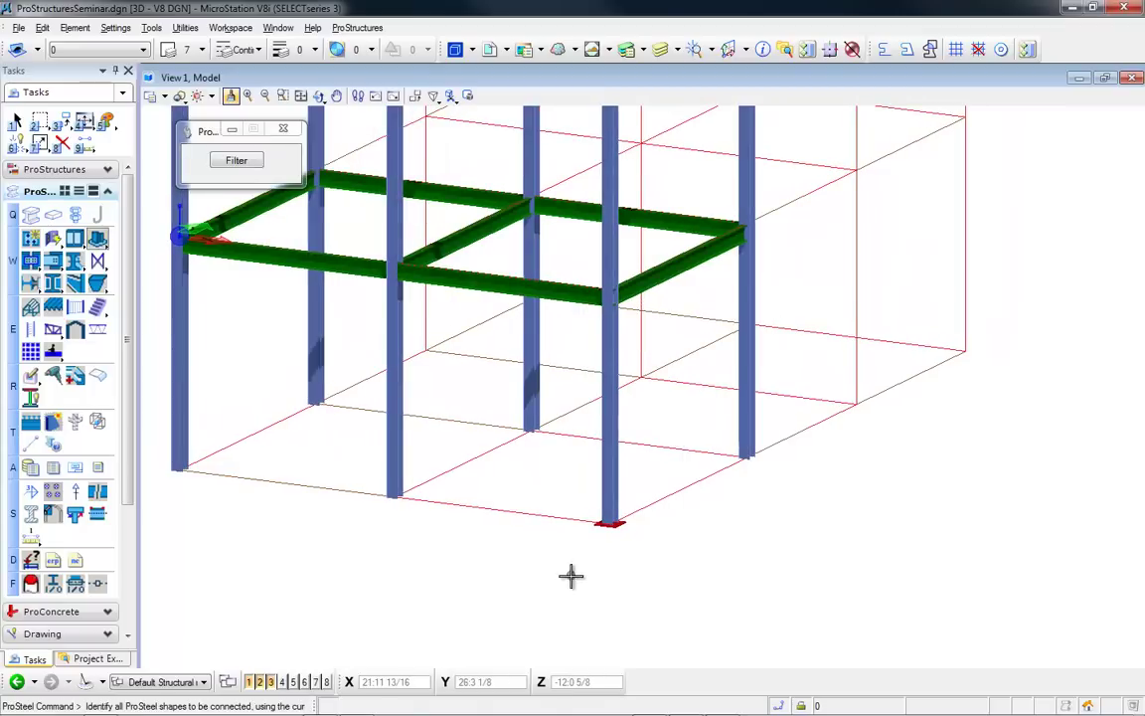
left_click_drag(571, 575, 171, 365)
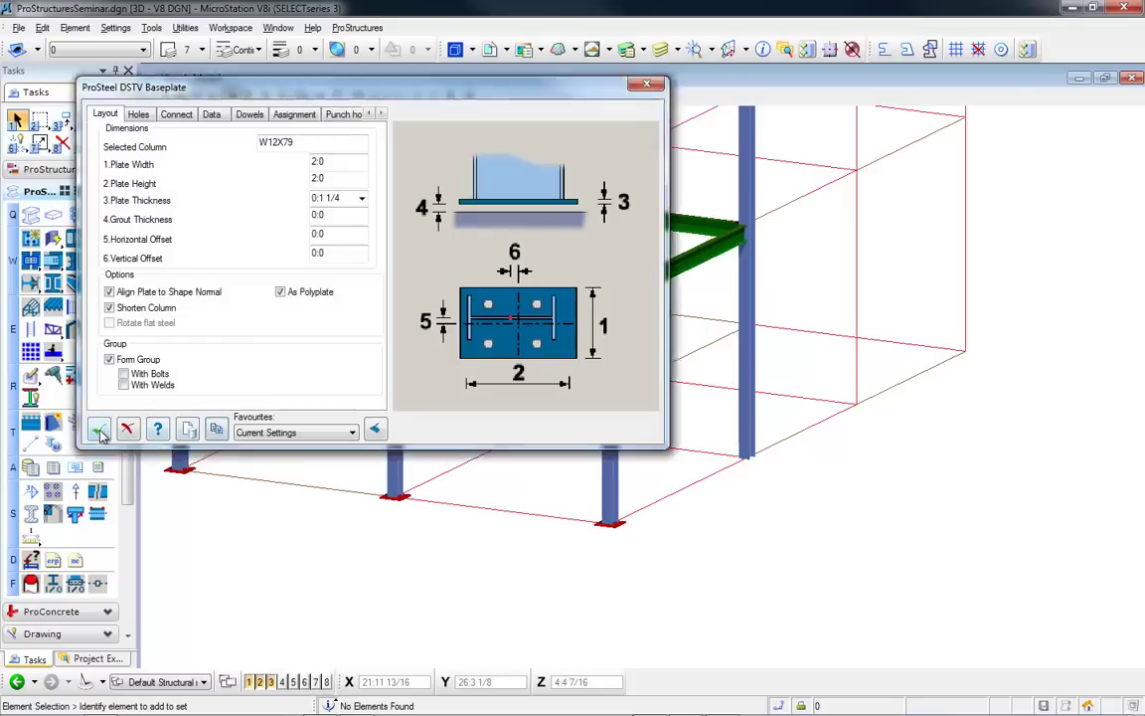
left_click(99, 429)
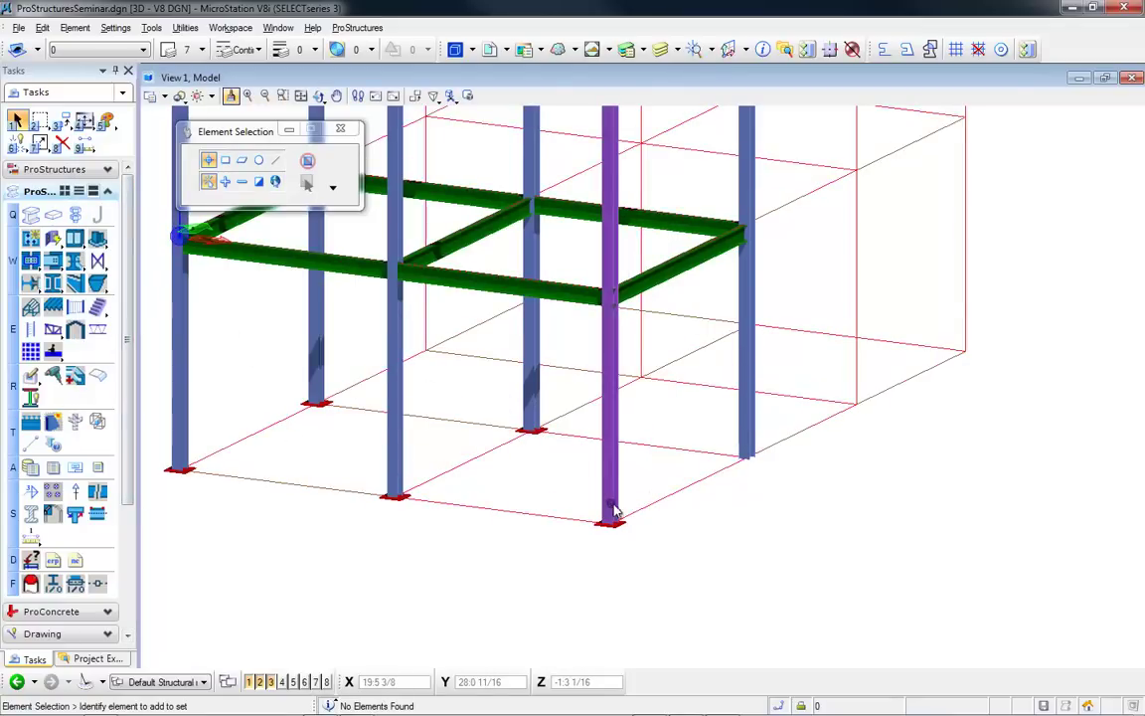
- Insert the V8i BasePlate Connection at the foot of the remaining W12x79 column at grid C-2
scroll(621, 522, "up", 4)
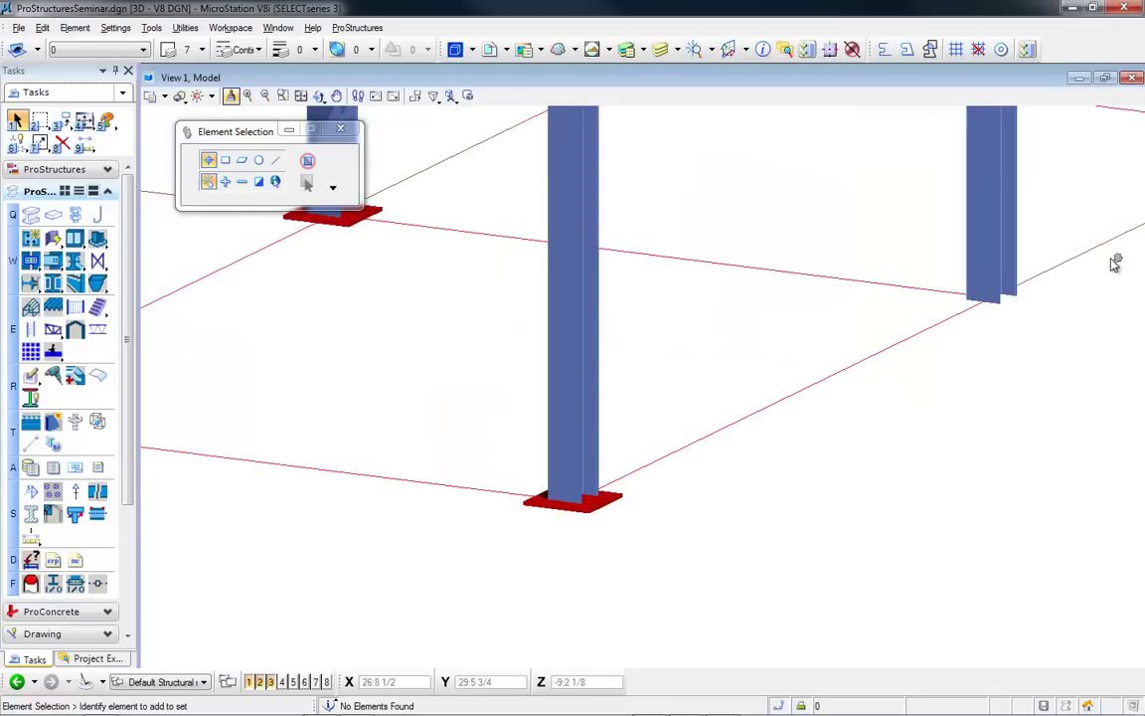
scroll(1043, 274, "up", 6)
scroll(1015, 297, "down", 3)
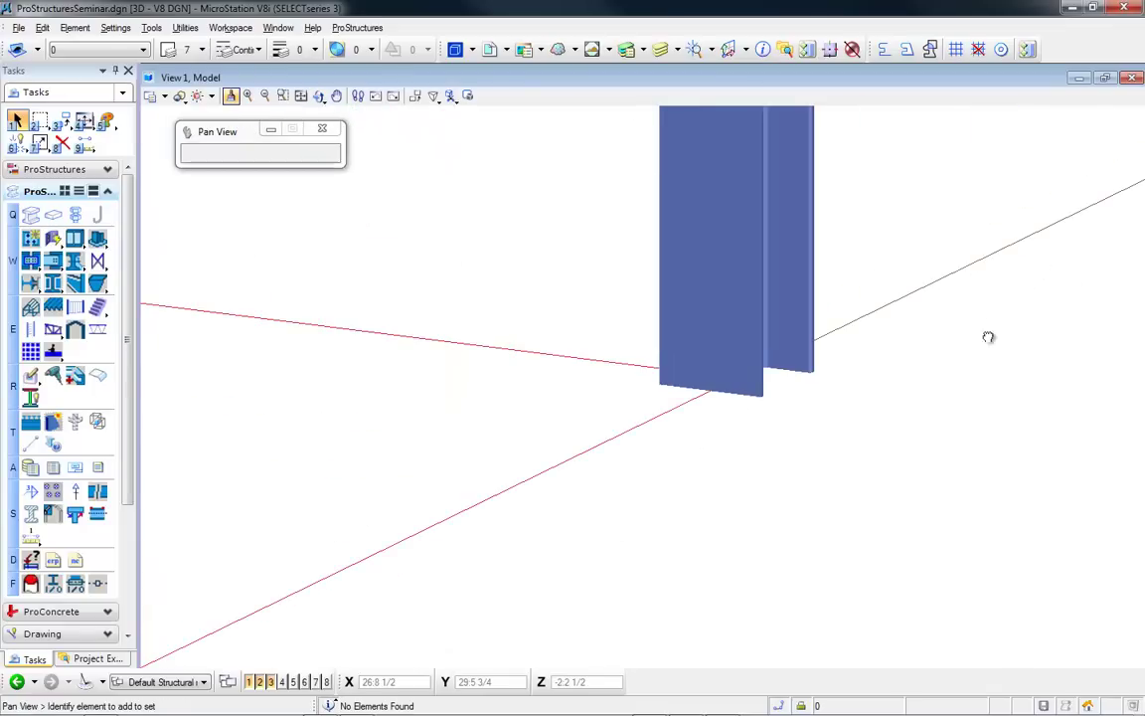
middle_click_drag(988, 337, 1054, 426)
left_click(102, 238)
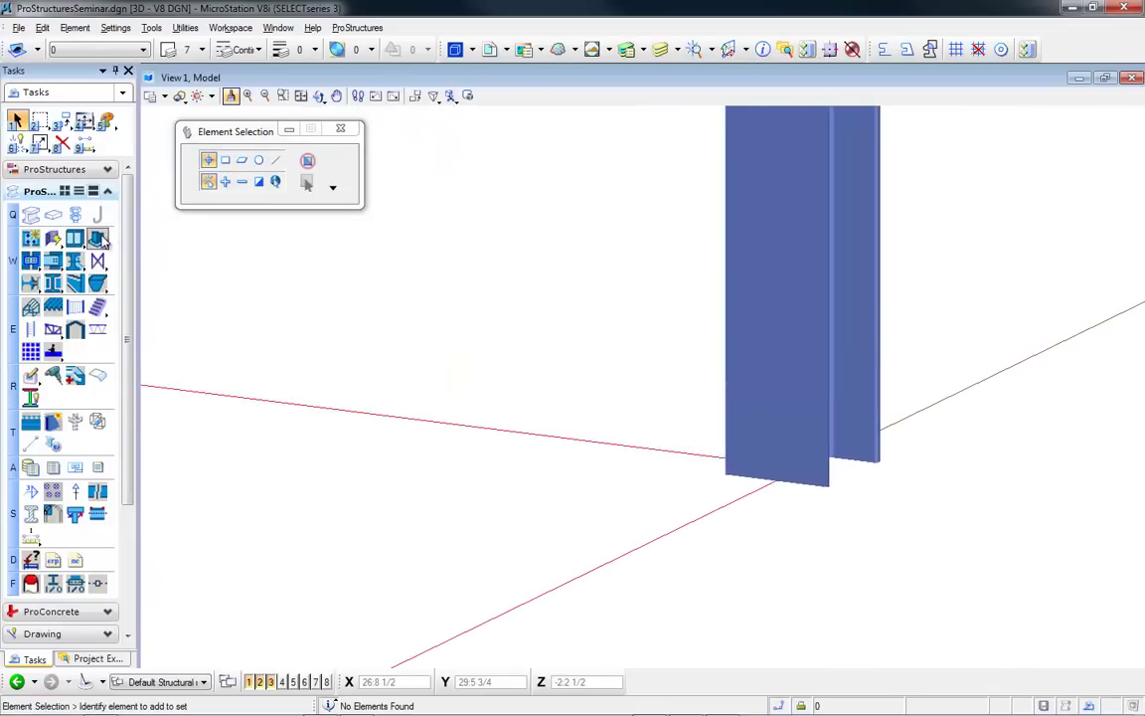
left_click(100, 240)
left_click(139, 270)
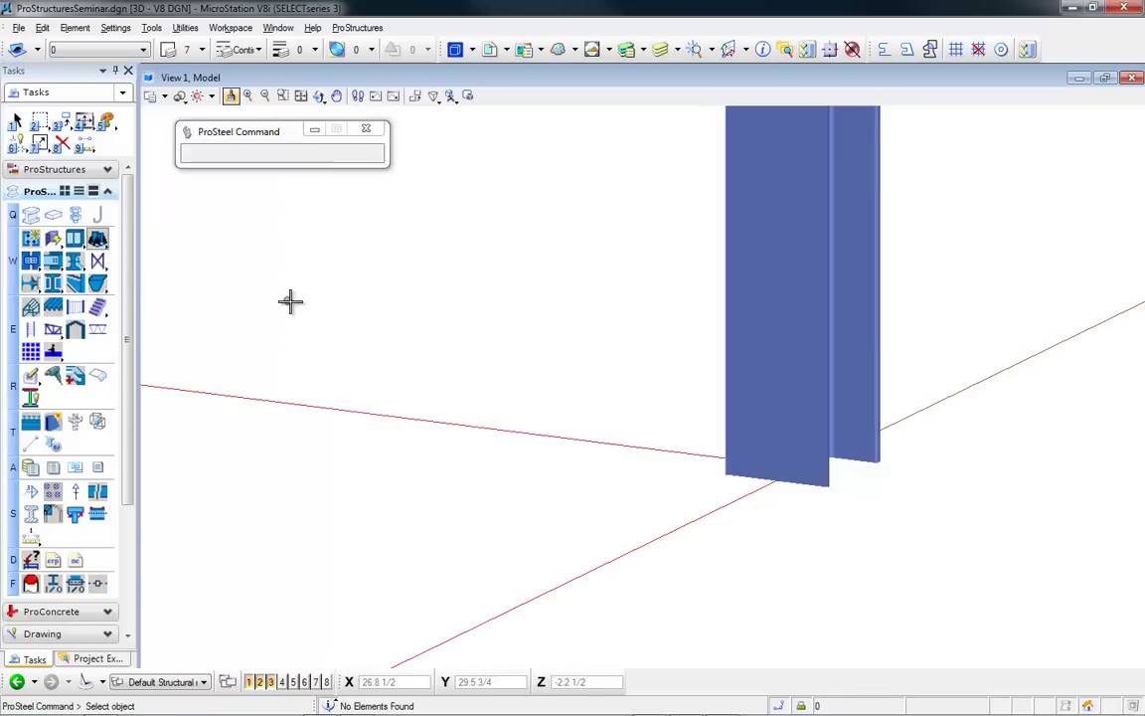
left_click(722, 433)
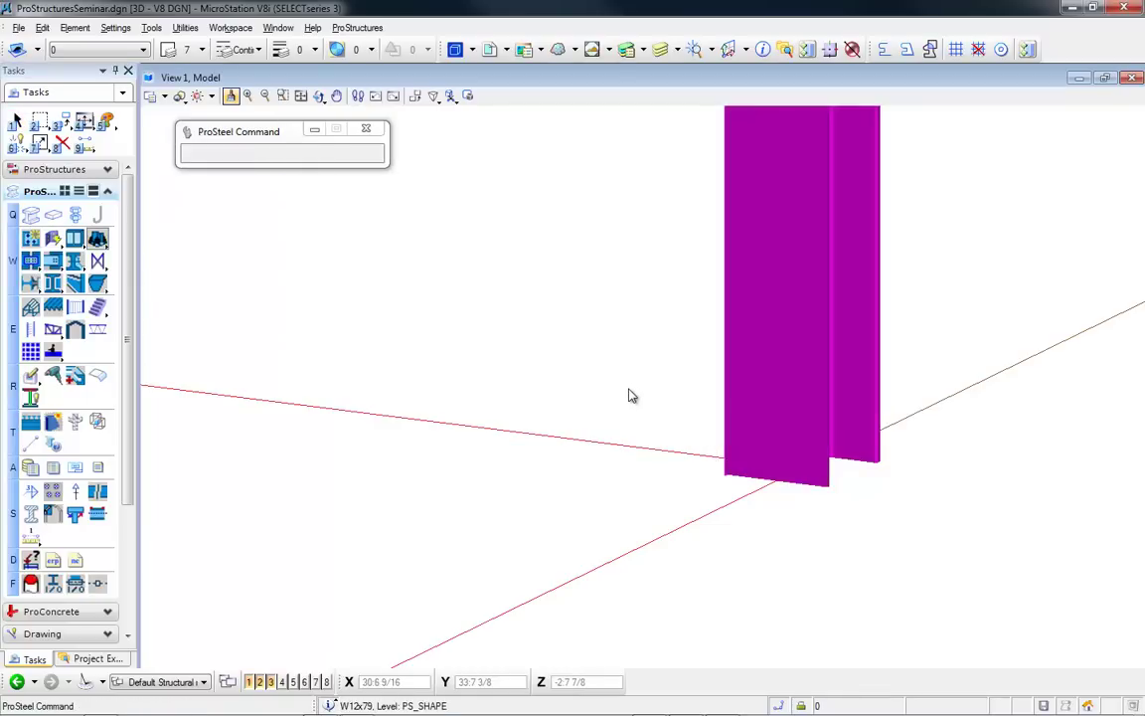
right_click(628, 396)
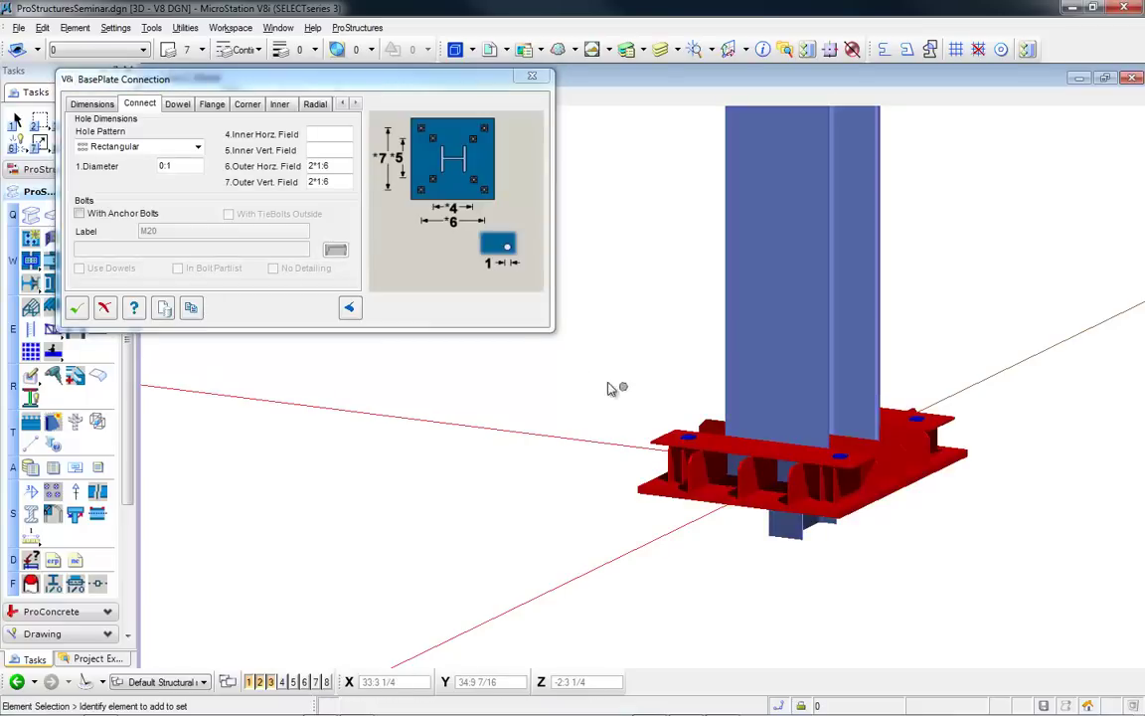
- Review the BasePlate Connection's dimensions, hole, dowel, flange, corner and inner gusset settings
left_click(80, 103)
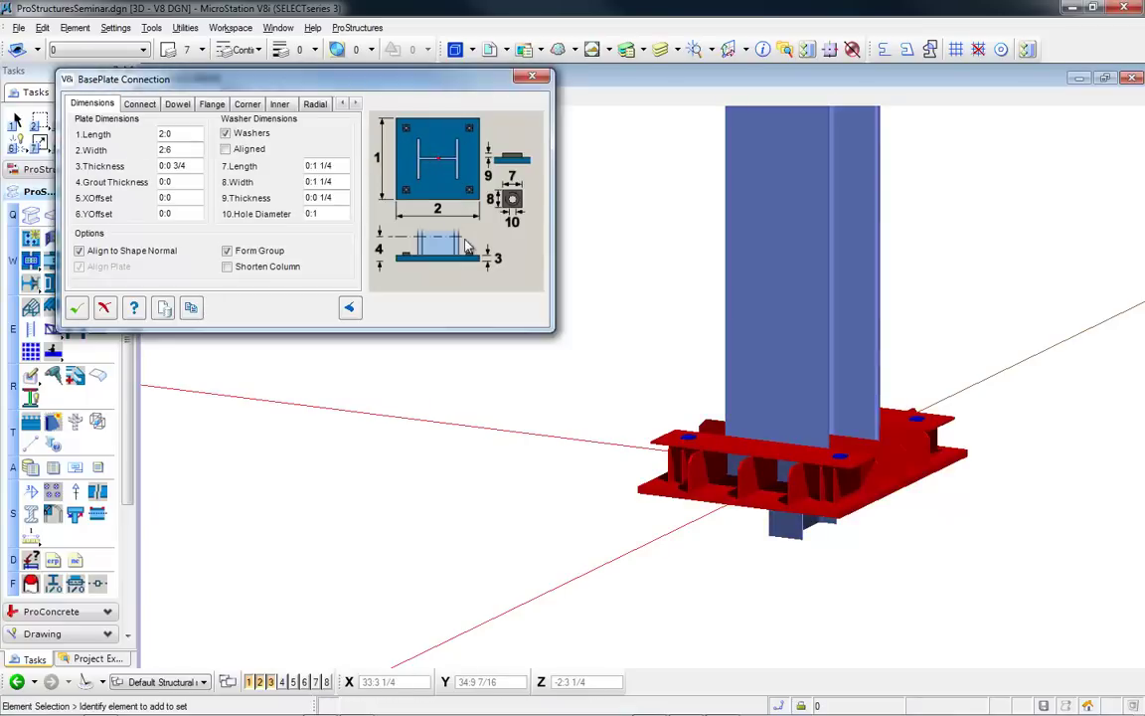
left_click(144, 106)
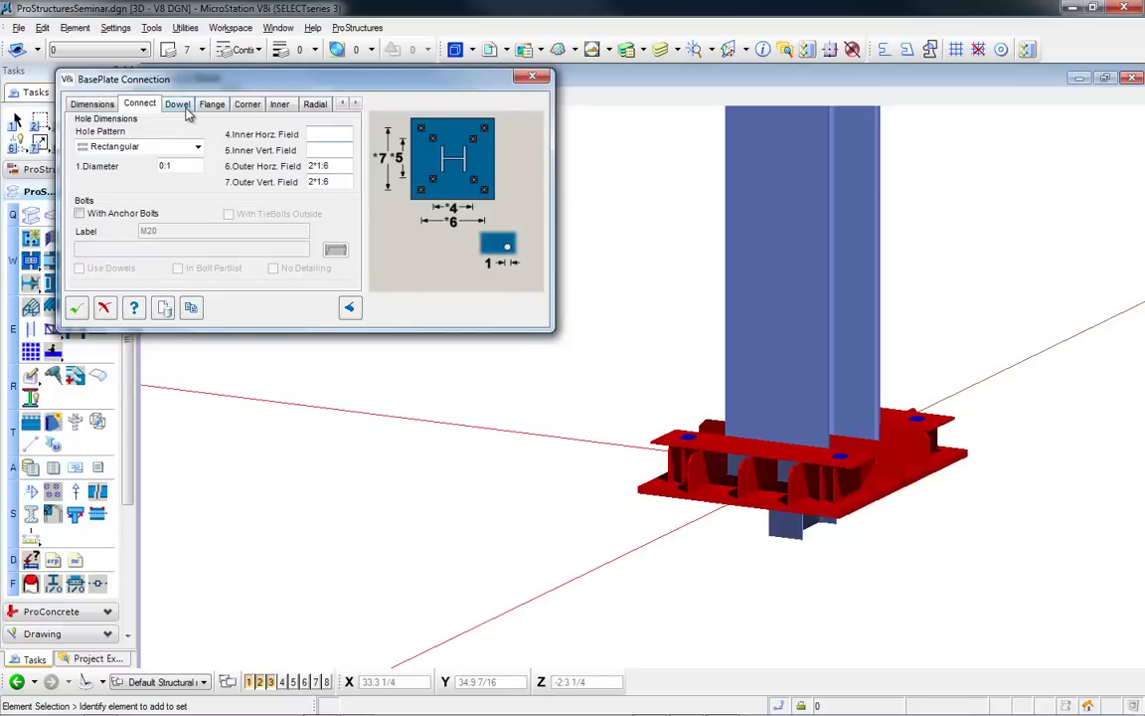
left_click(177, 105)
left_click(210, 105)
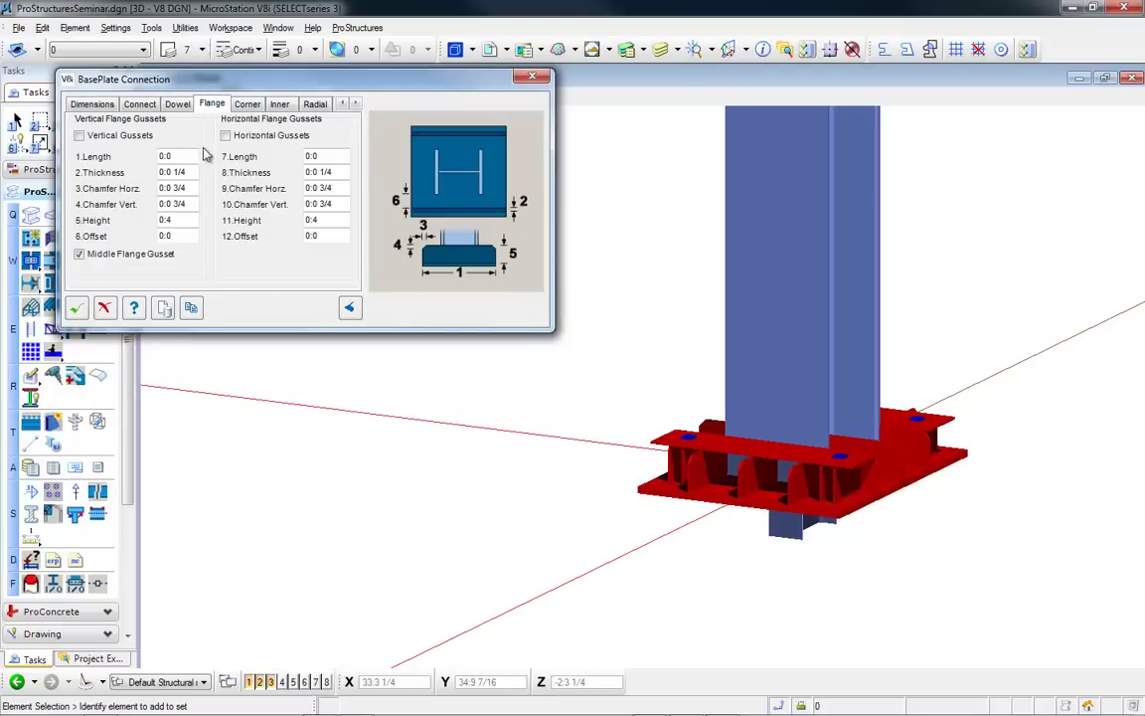
left_click(246, 105)
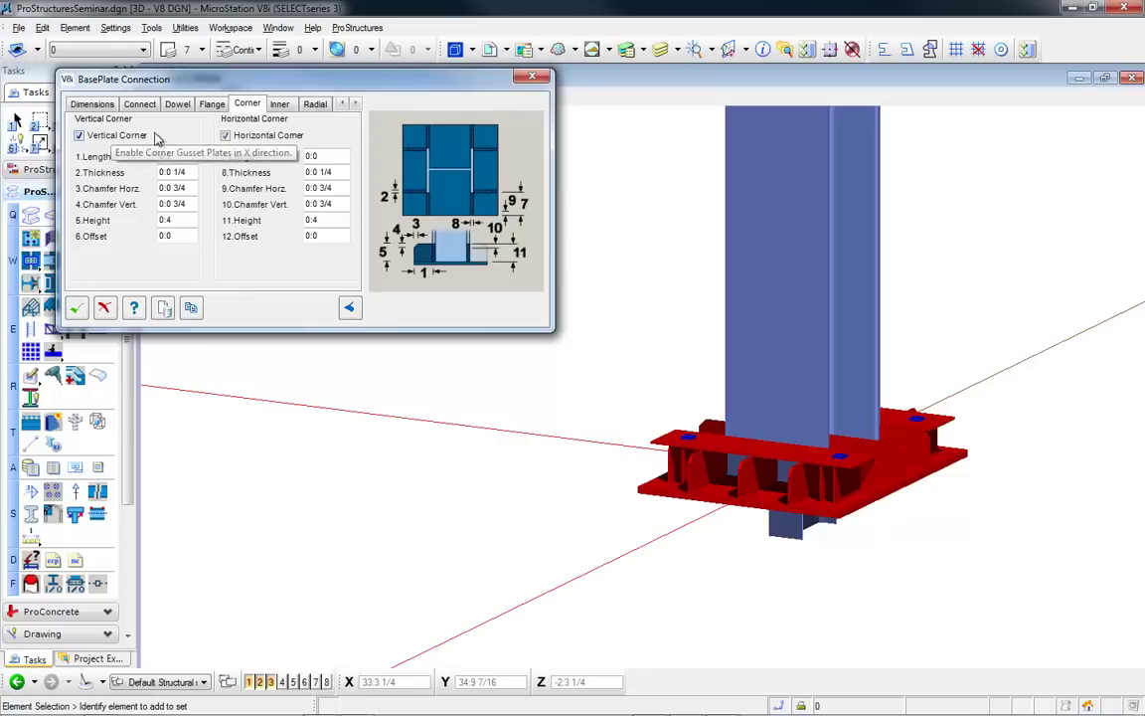
left_click(280, 108)
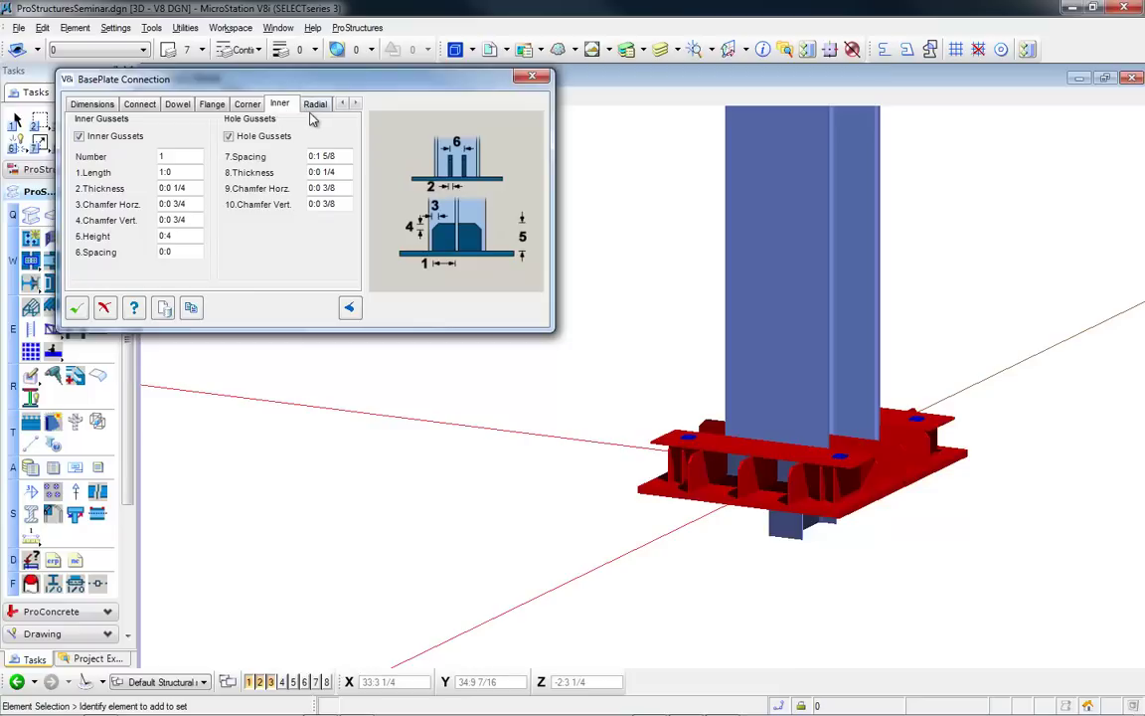
- Turn off the Middle Flange Gusset option of the C-2 column's baseplate connection
left_click(203, 104)
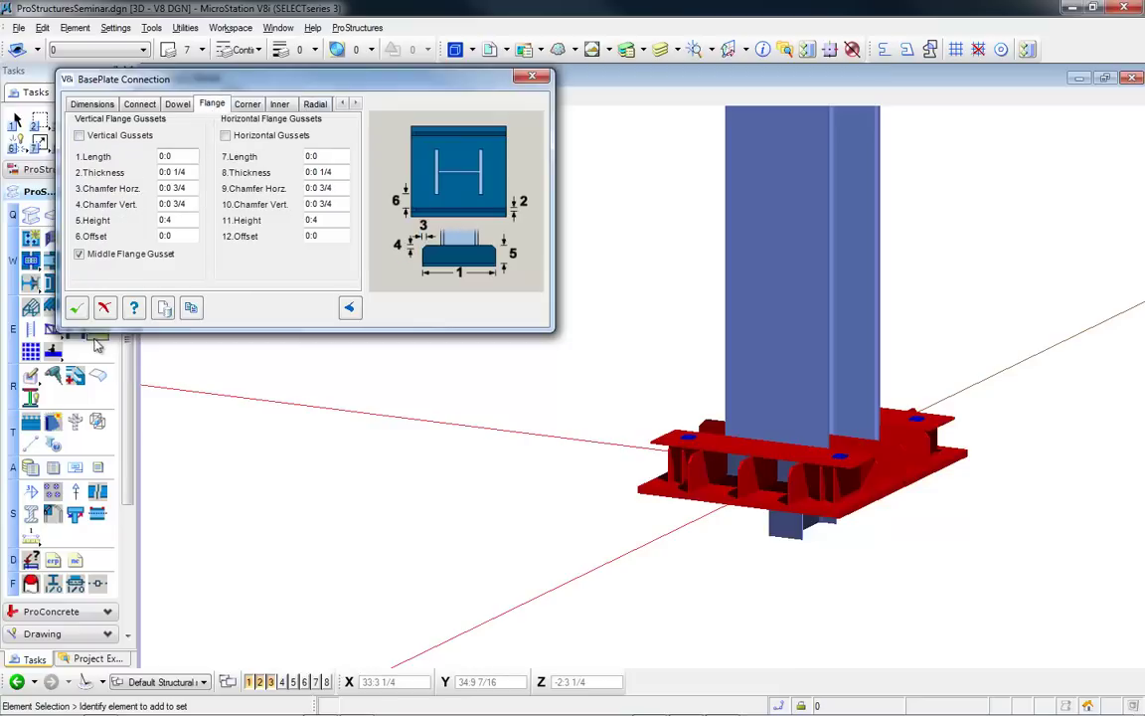
left_click(79, 254)
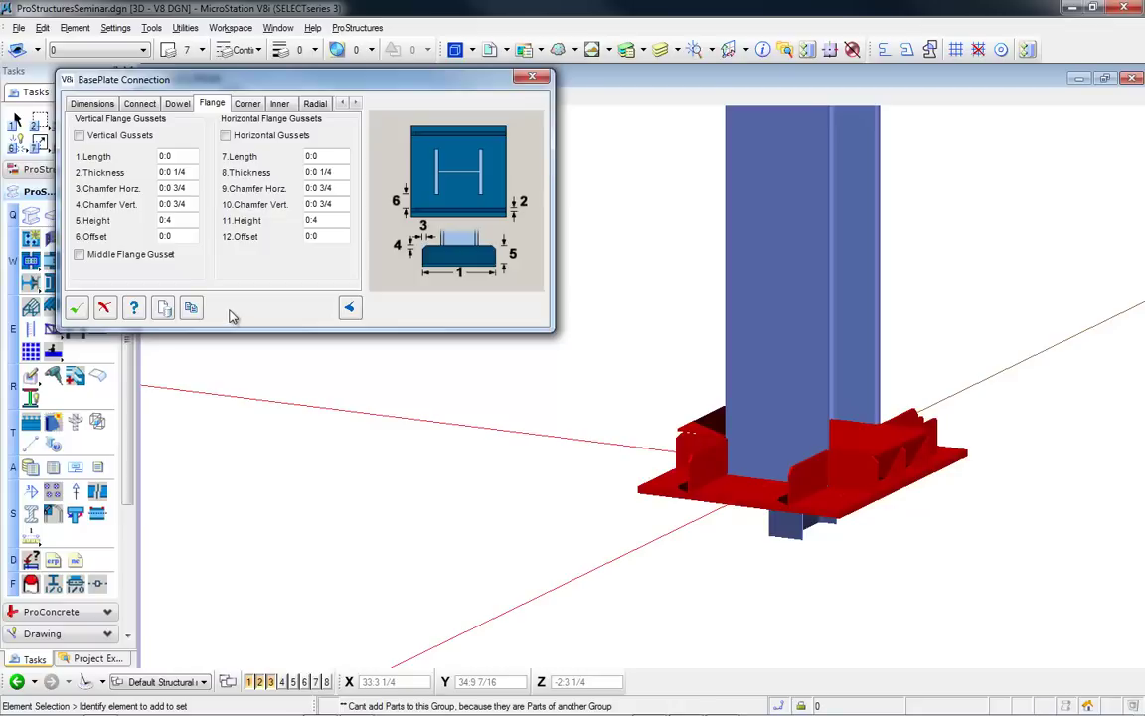
- Accept the baseplate connection settings at column C-2 and fit the whole structure in the view
left_click(76, 309)
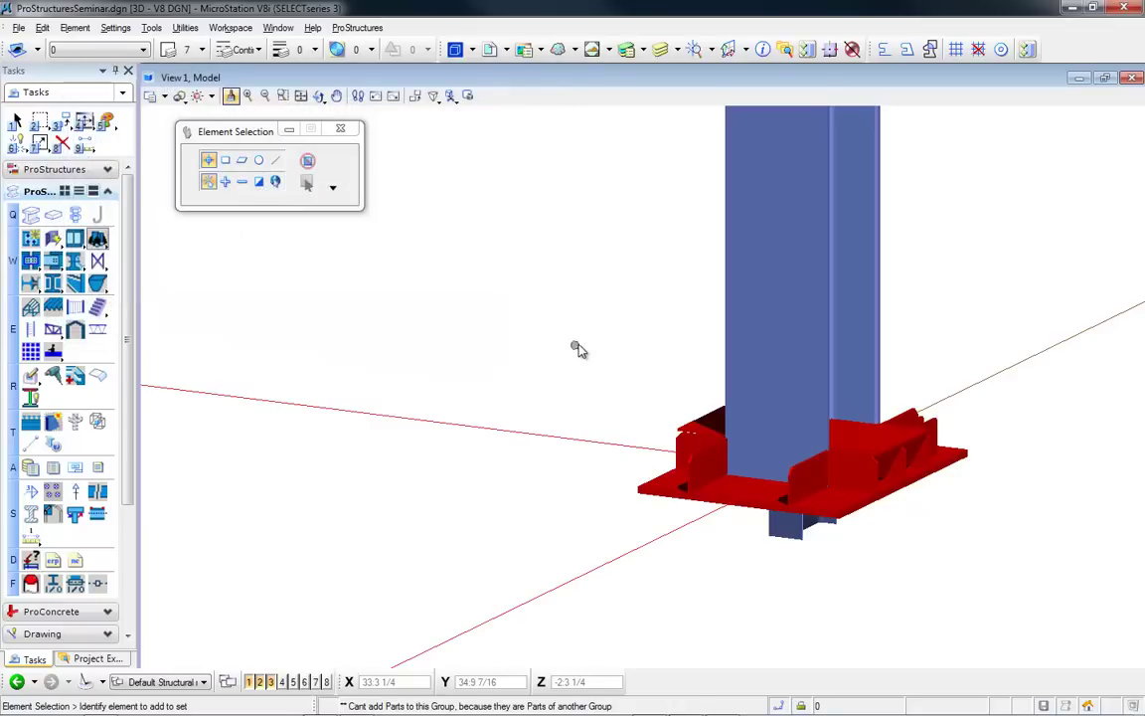
middle_click(577, 346)
middle_click(577, 346)
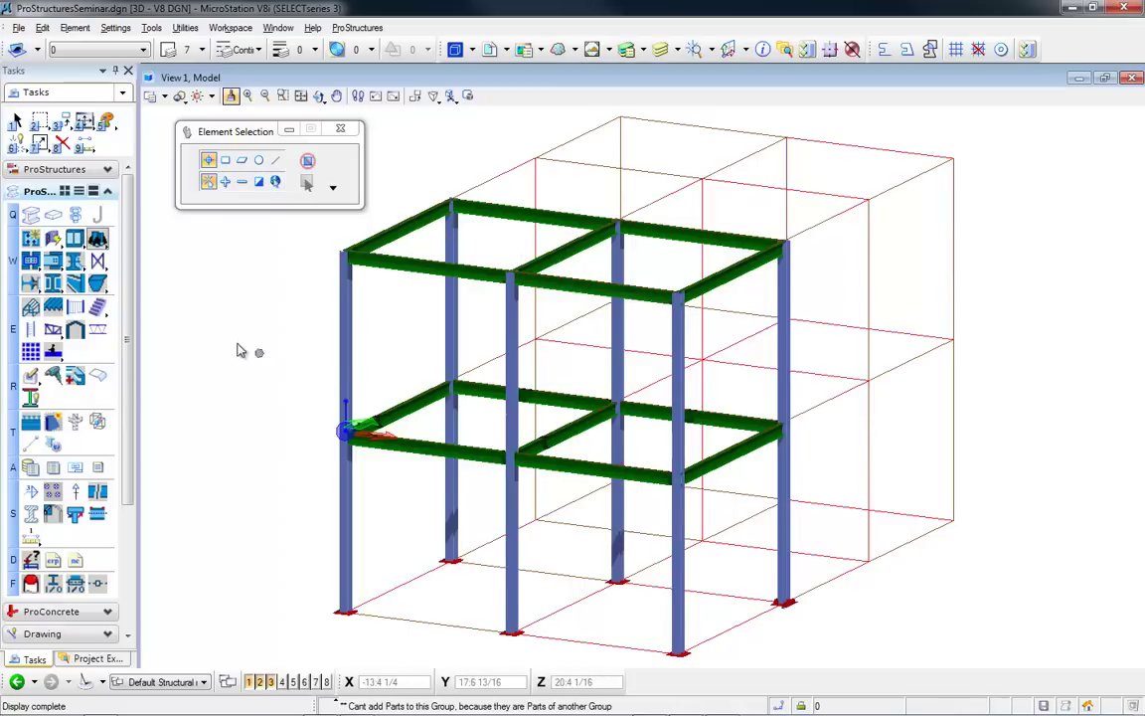
- Run AutoConnect on all members with the Sample-Imperial project, connecting All Except Base Pl, while keeping the ConnectionCenter open
left_click(30, 239)
left_click_drag(825, 139, 699, 139)
left_click(52, 239)
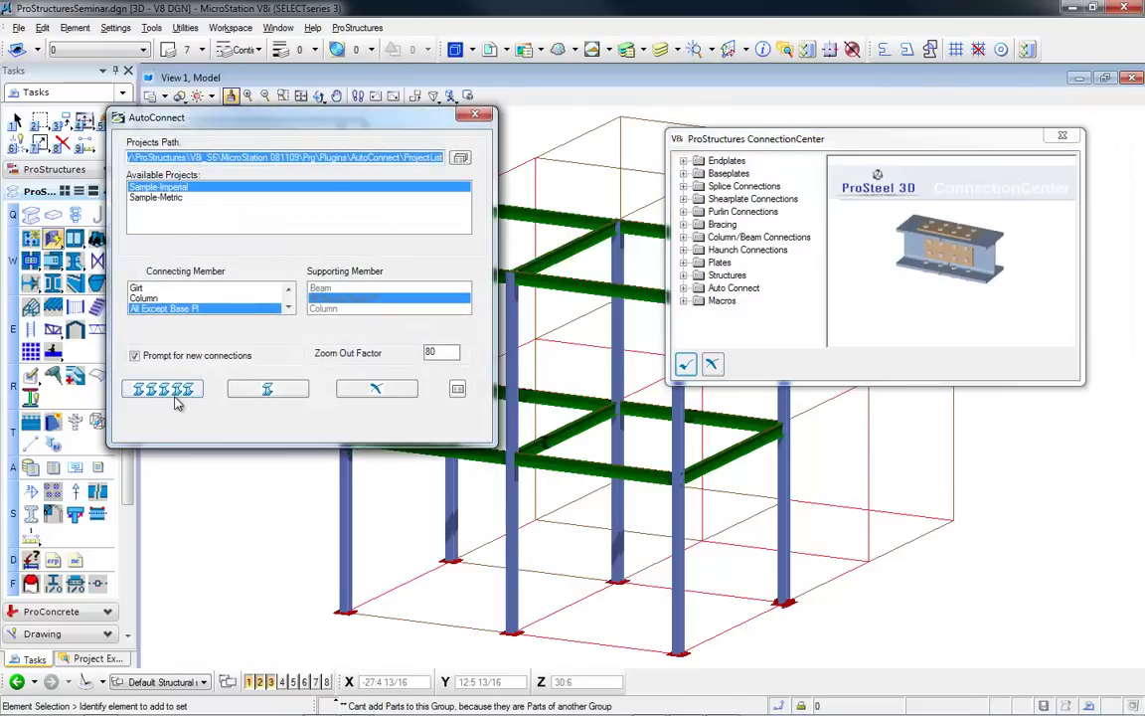
left_click(161, 386)
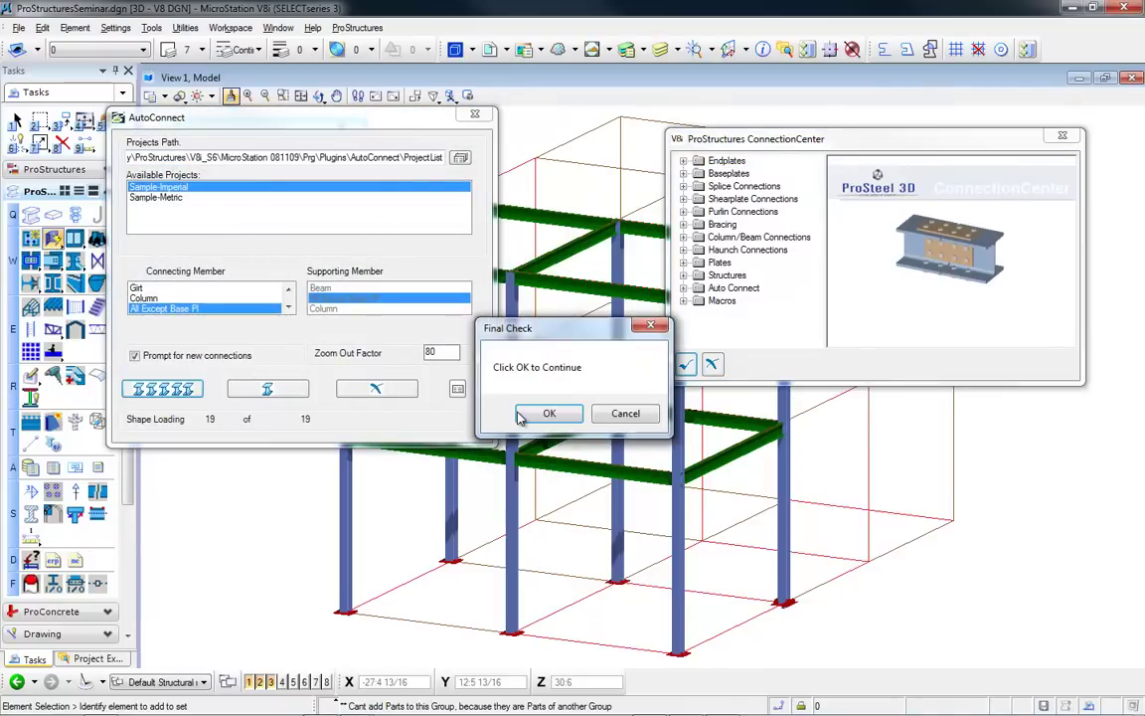
left_click(521, 414)
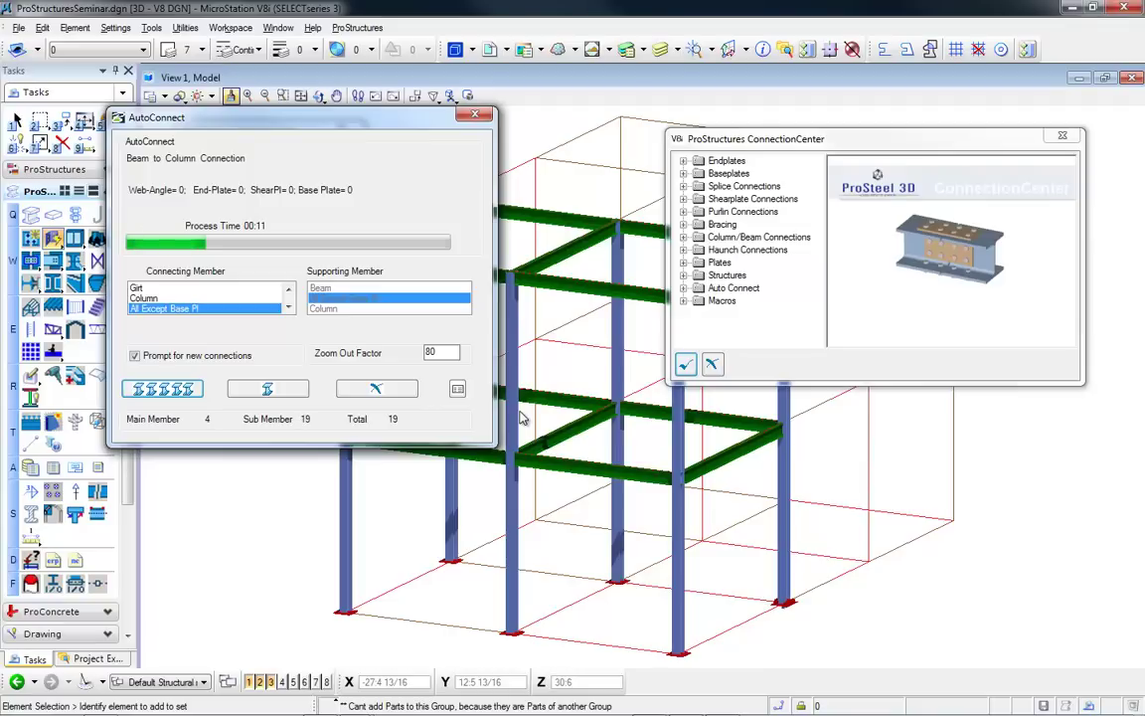
- Preview the Endplate, Normal and Flange types among the ConnectionCenter's endplate connections
left_click(701, 161)
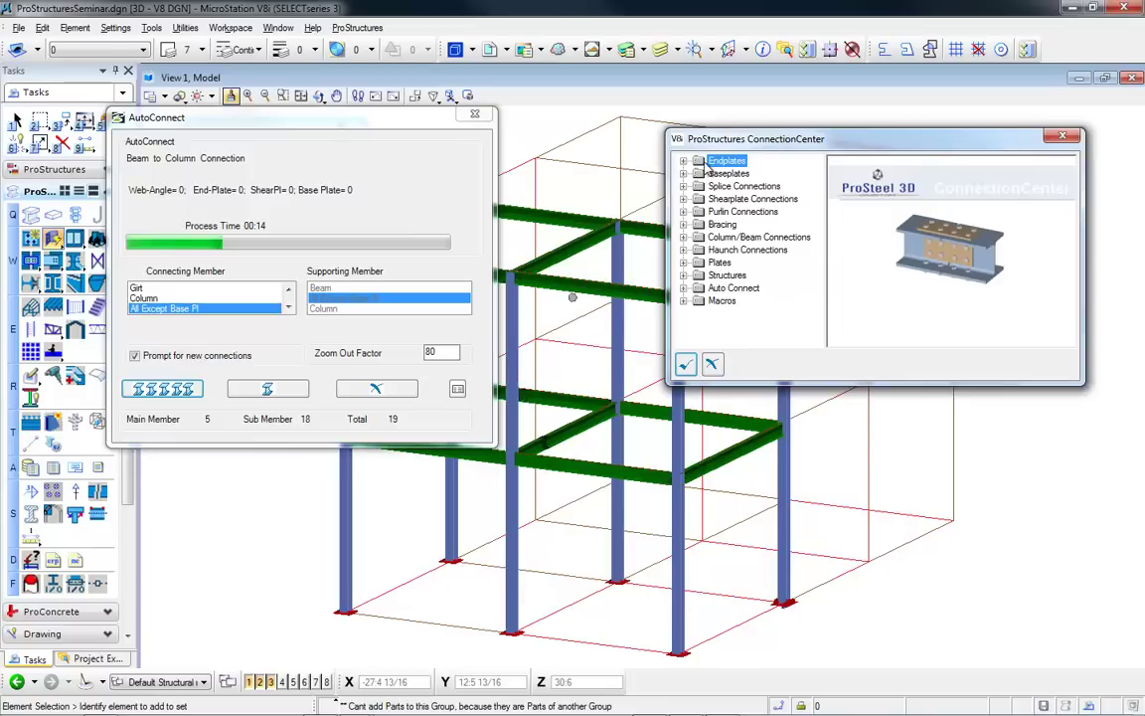
double_click(706, 165)
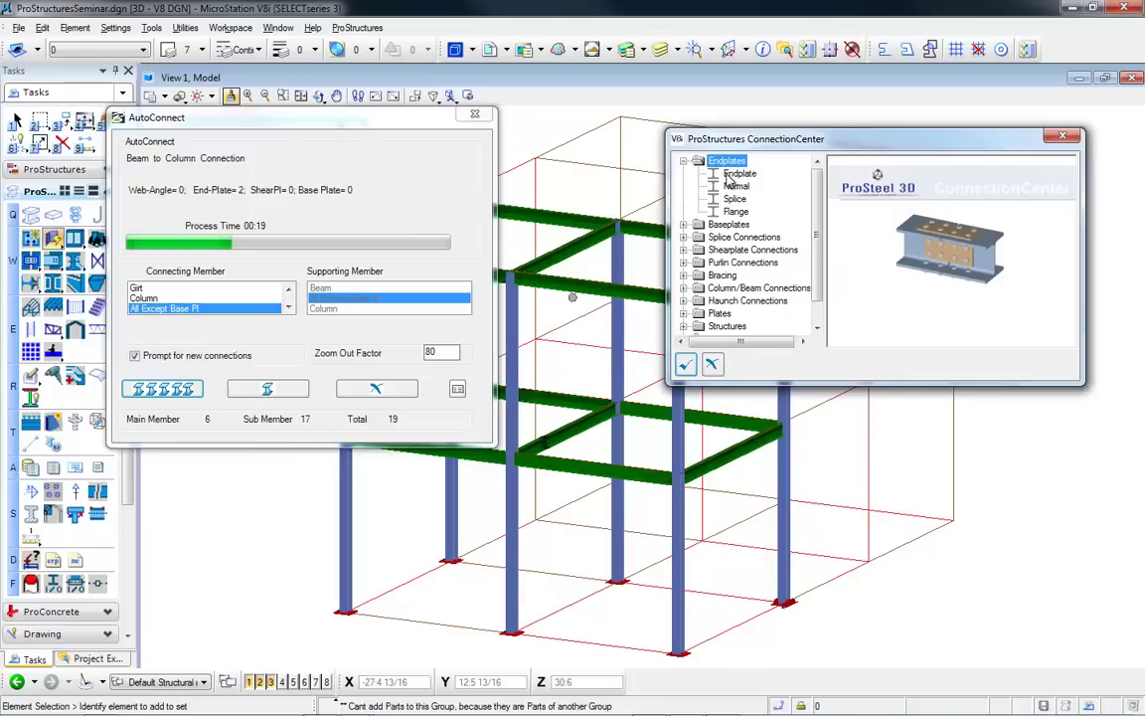
left_click(739, 175)
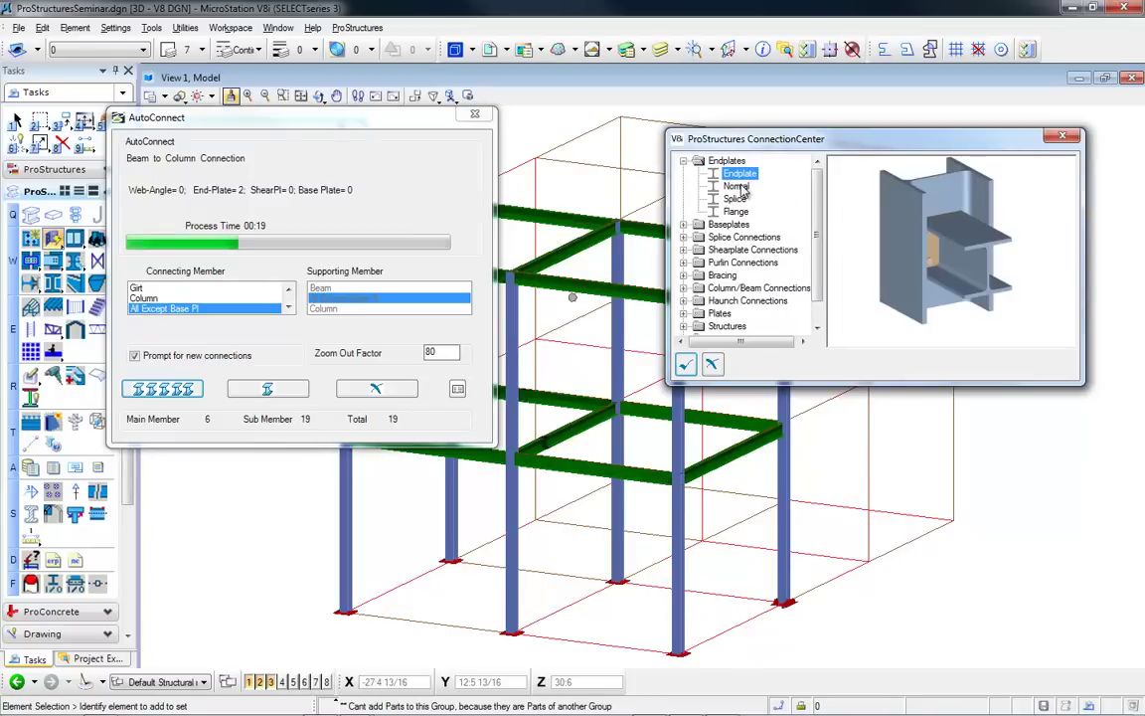
left_click(737, 187)
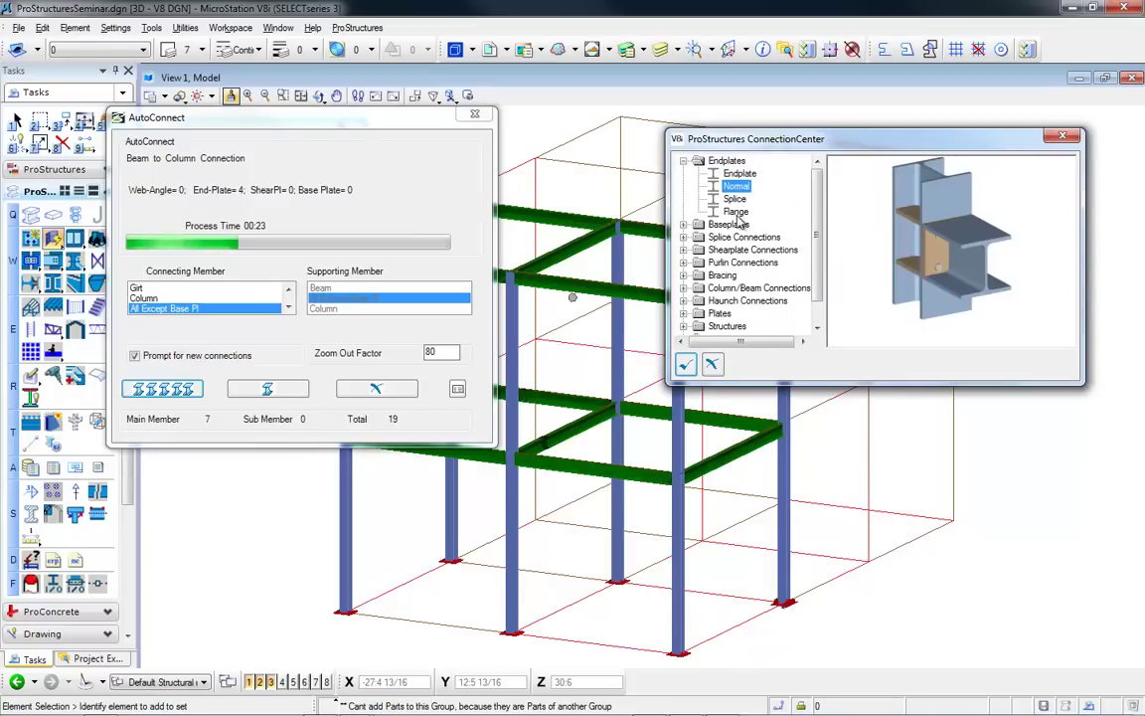
left_click(737, 212)
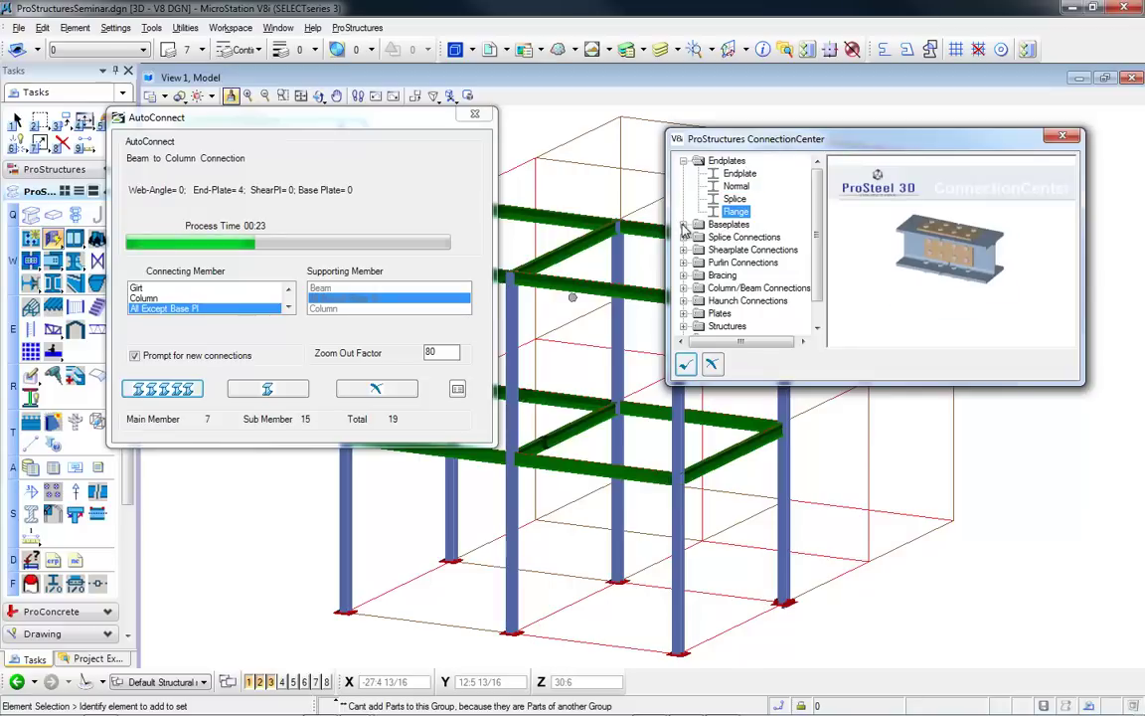
- Examine the Baseplate DAST and Baseplate General connections, including the enlarged previews of the hollow-section and pipe column variants
left_click(684, 225)
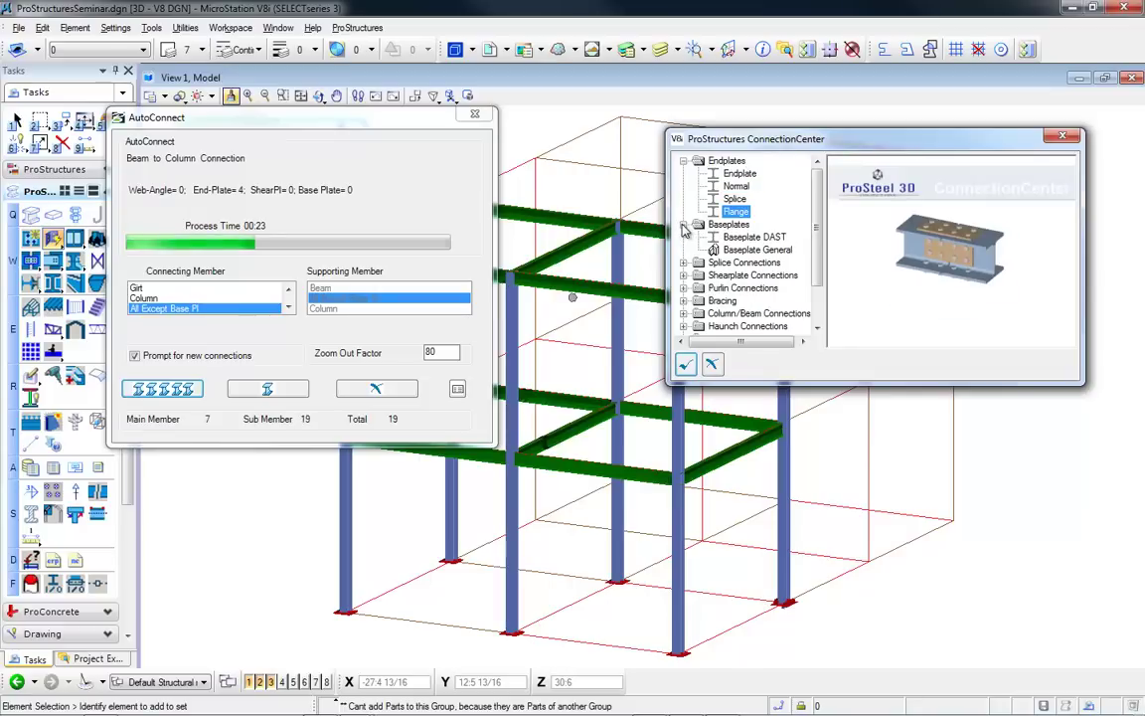
left_click(733, 238)
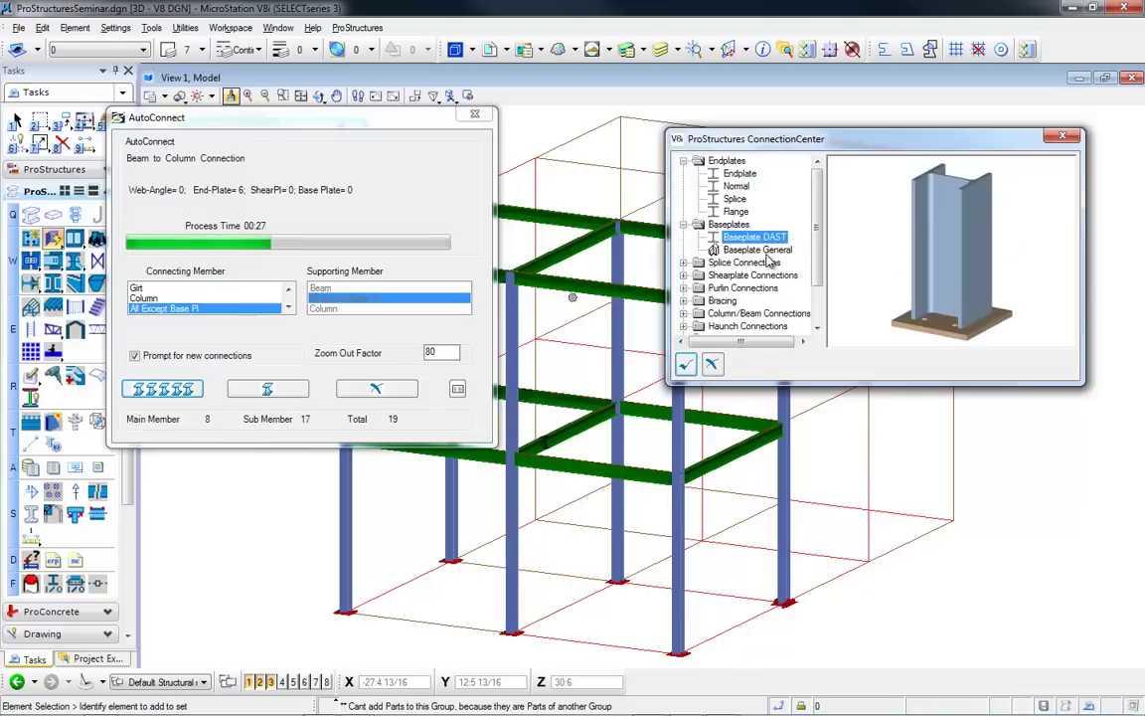
left_click(759, 250)
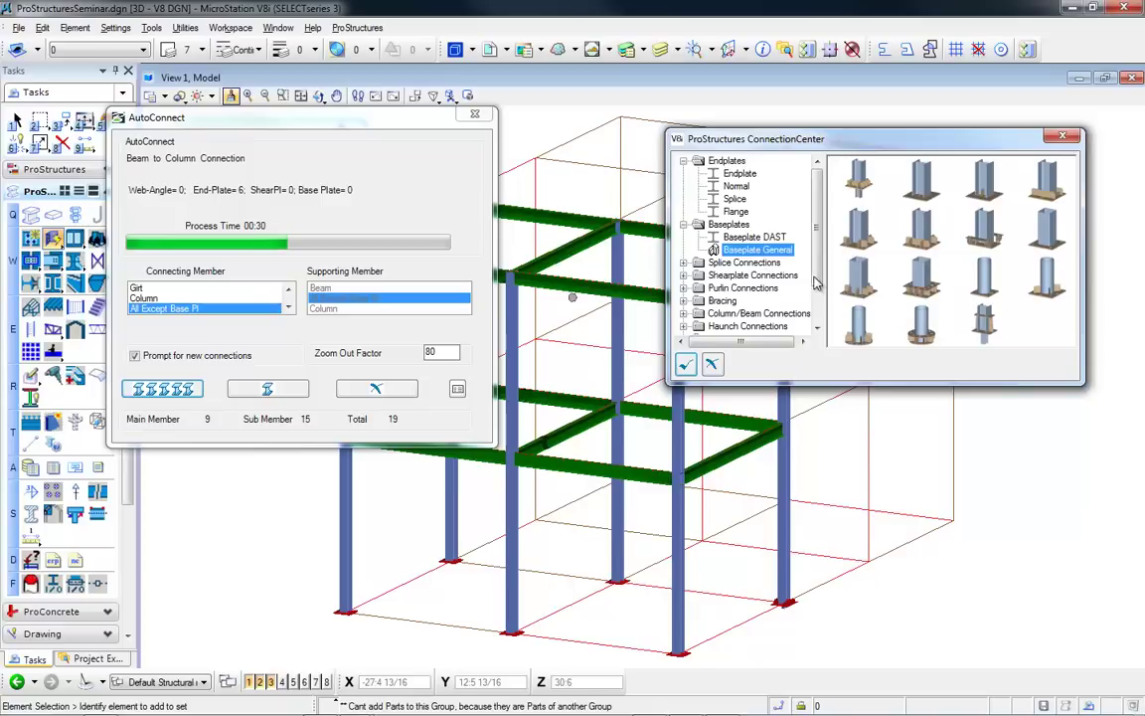
left_click(921, 288)
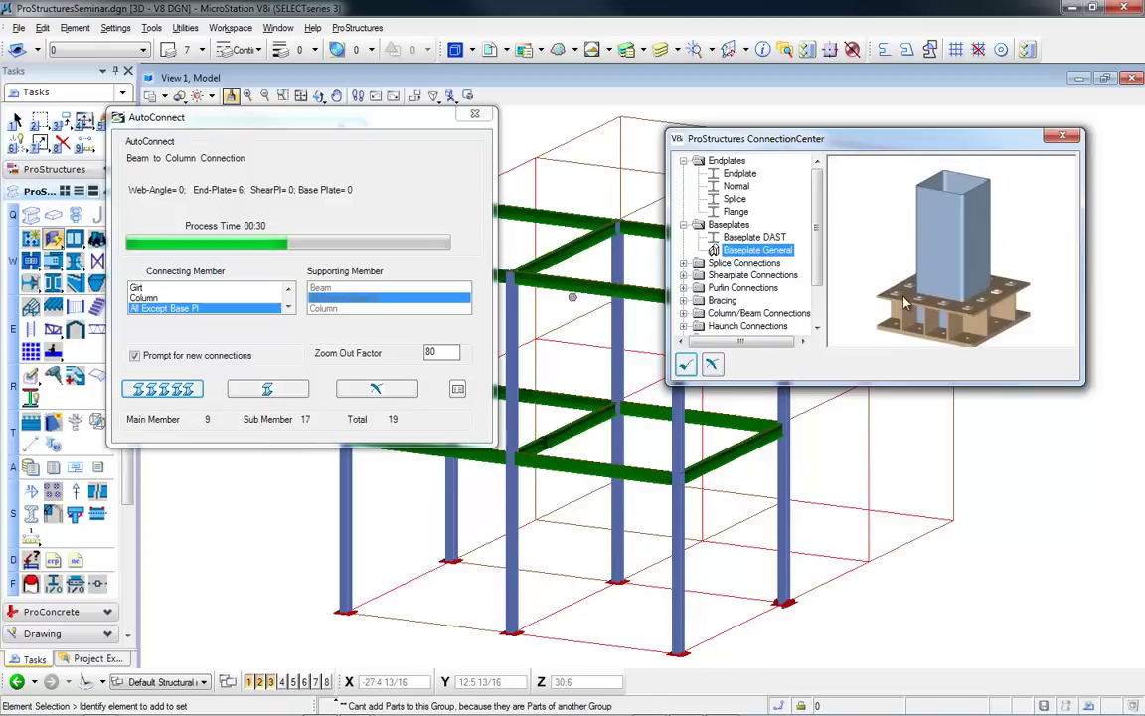
left_click(904, 303)
left_click(863, 316)
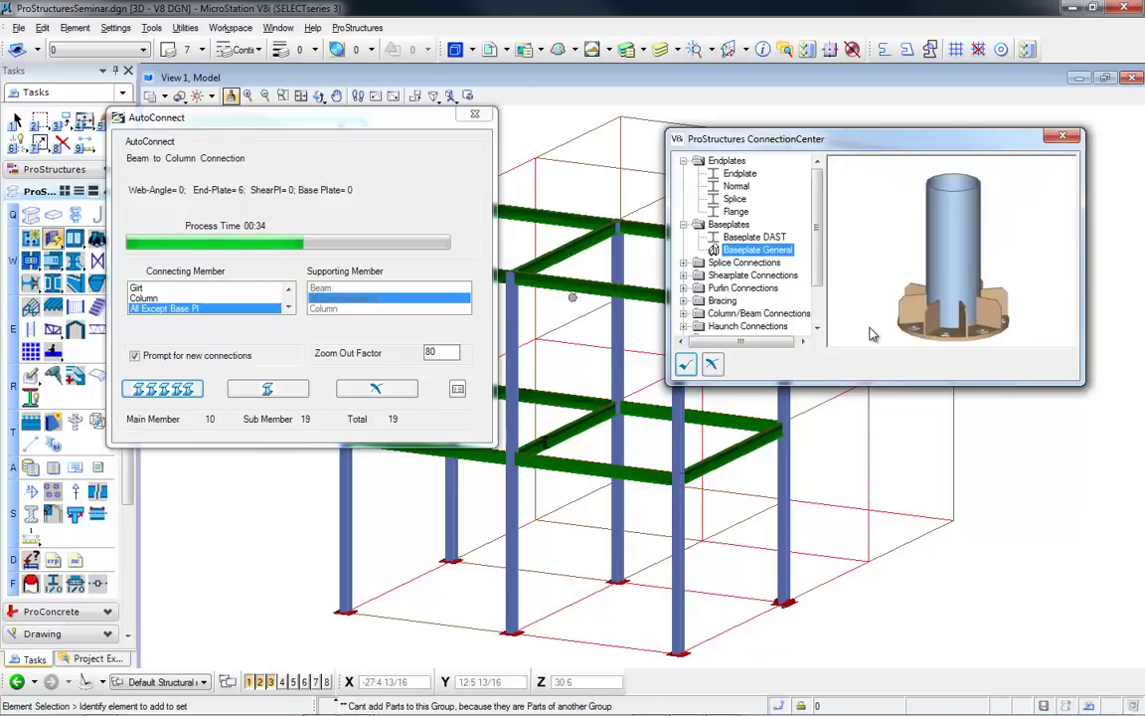
left_click(870, 335)
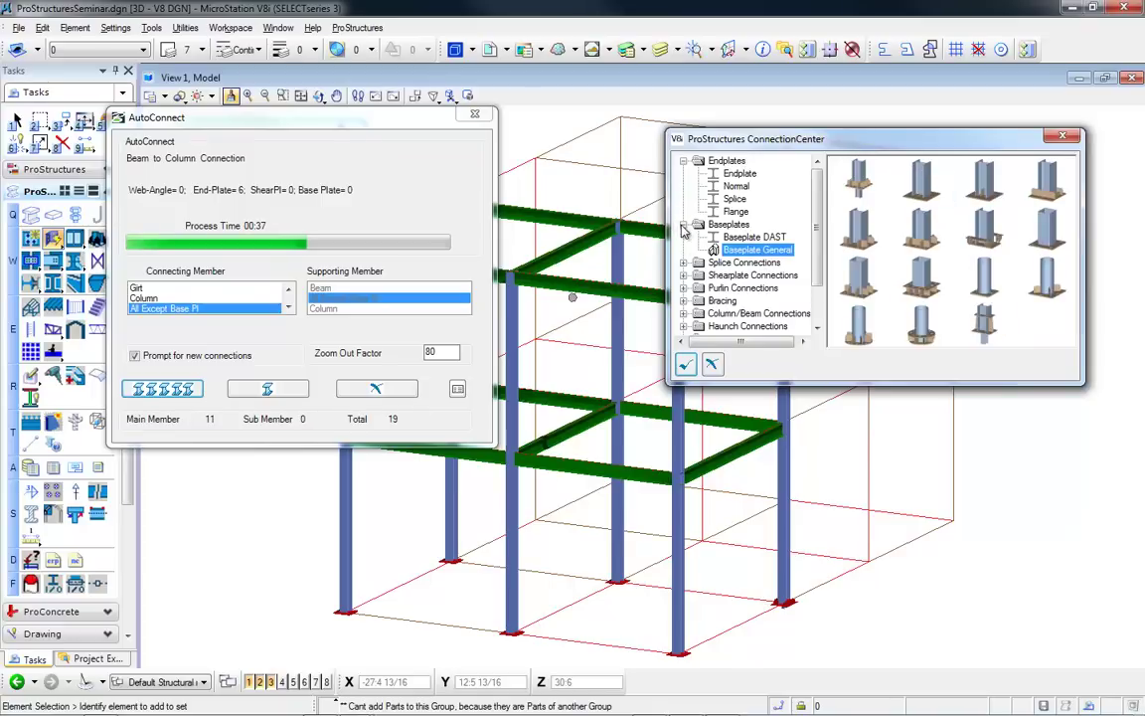
left_click(684, 226)
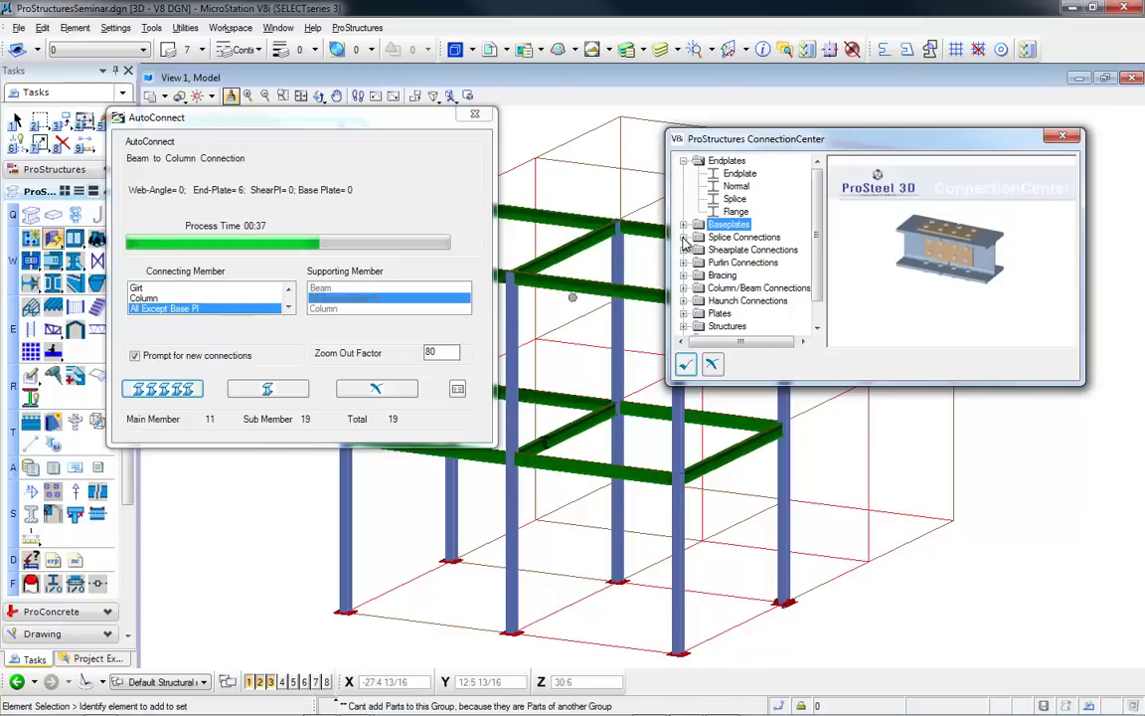
- Preview the splice connections, including Splice, Splice Hollow/Beam, Splice Box/Beam and Splice Column/Column
left_click(682, 238)
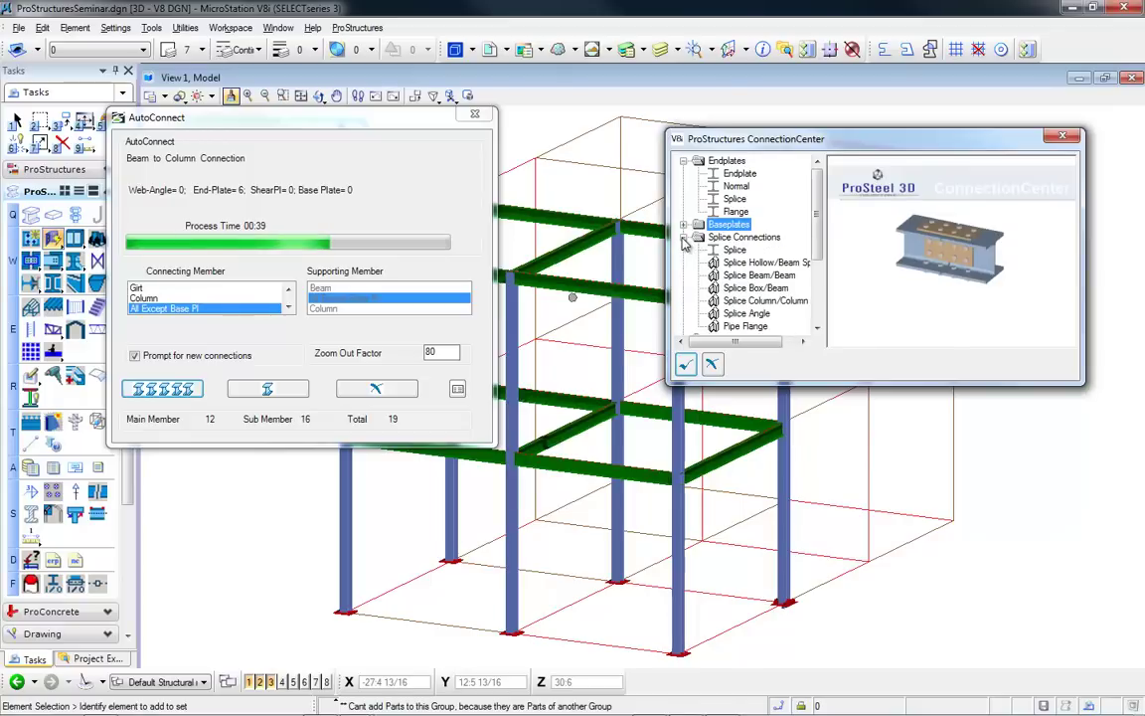
left_click(735, 250)
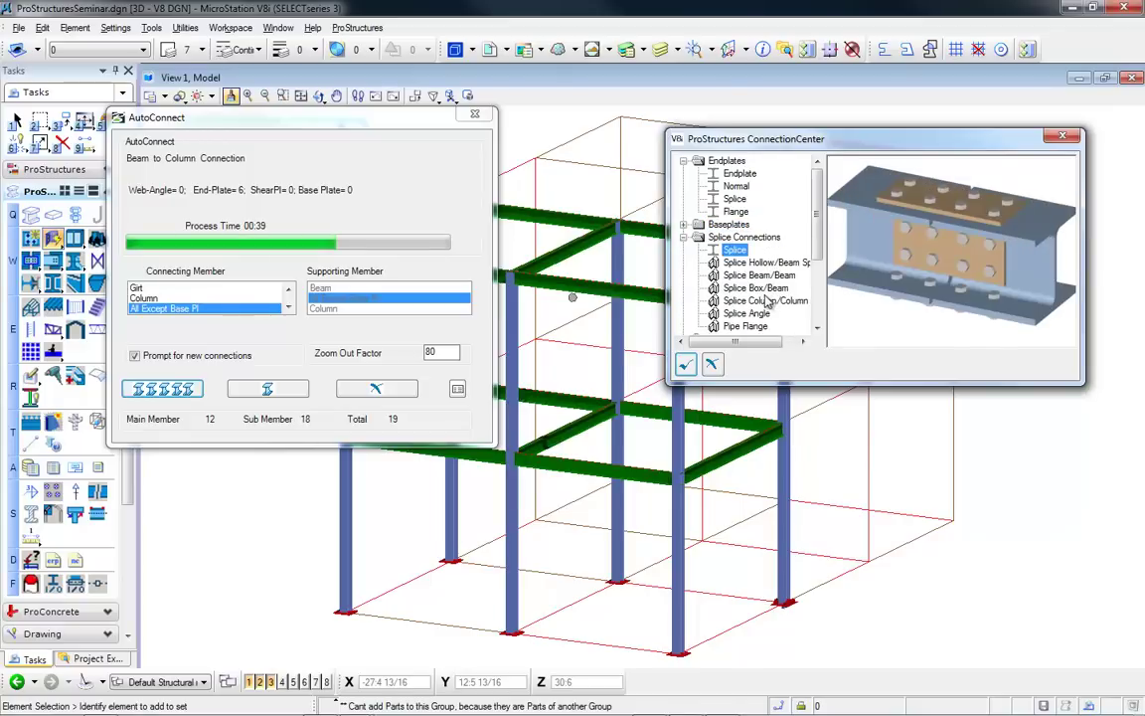
left_click(763, 262)
left_click(761, 289)
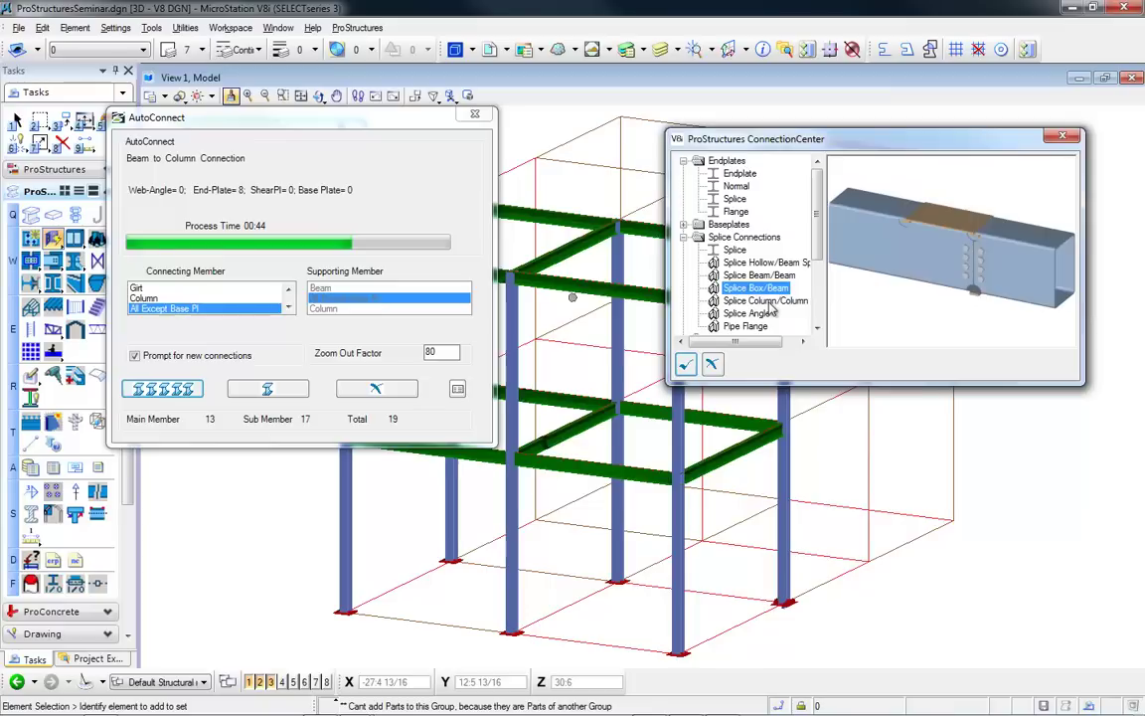
left_click(765, 301)
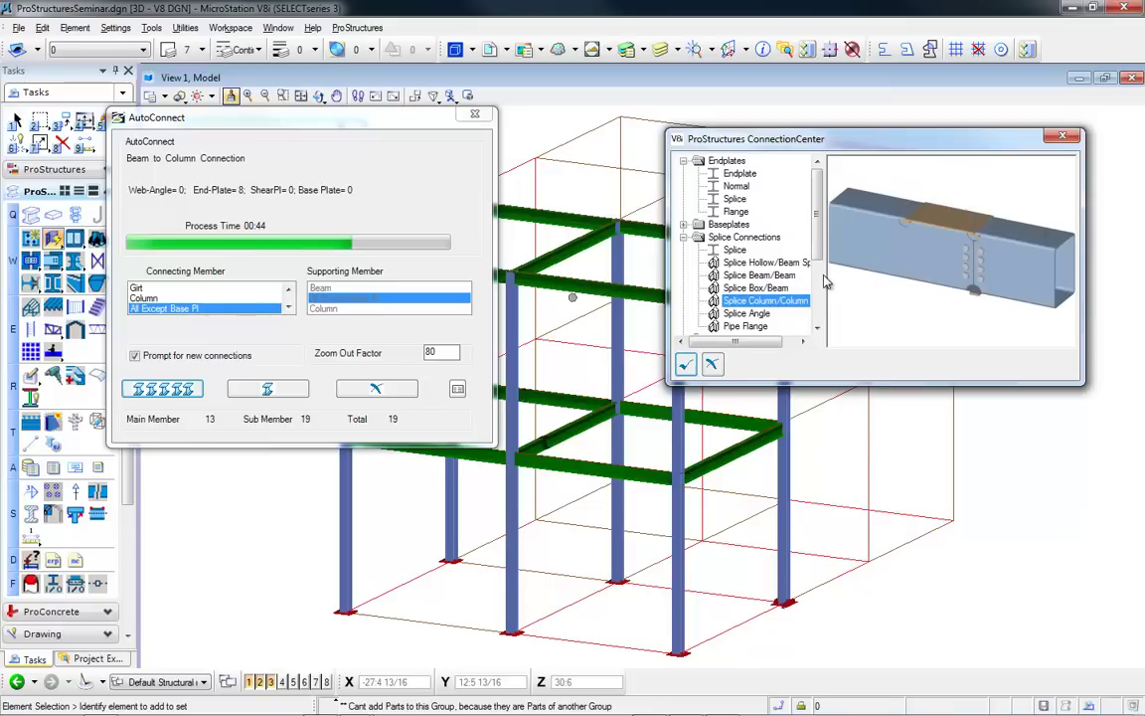
scroll(815, 286, "down", 2)
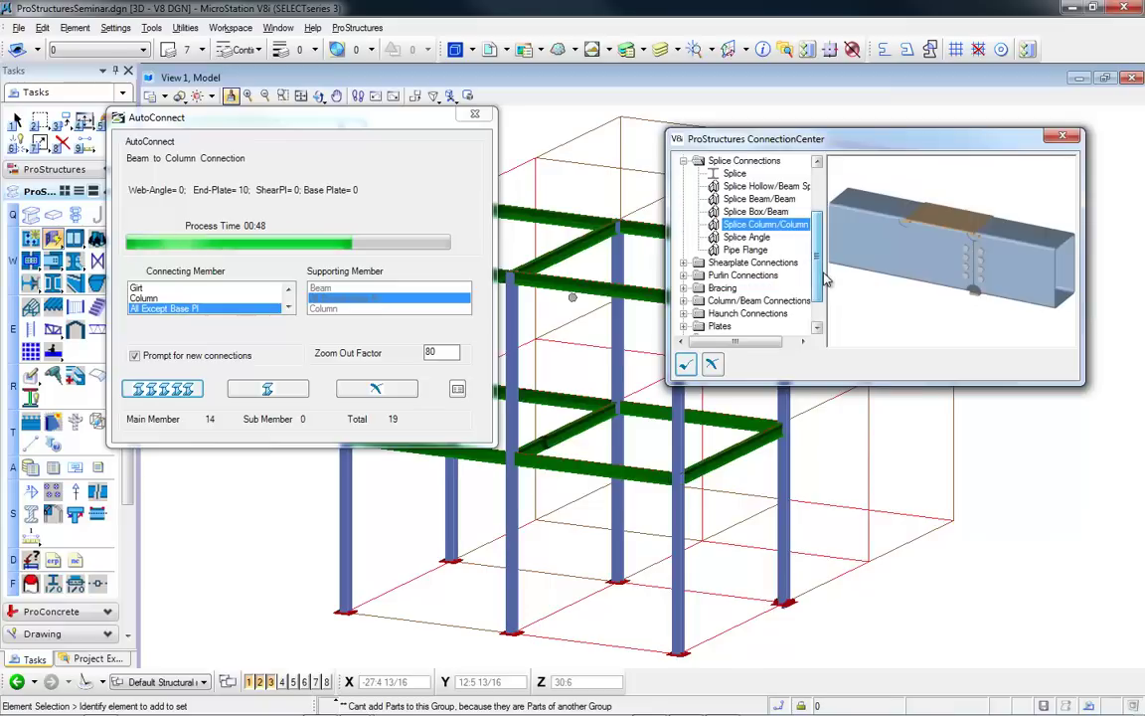
- Acknowledge the AutoConnect completion report while previewing the bracing connections, from Bracing dynamic to Brace Splice and Wraparound Gusset
left_click(684, 289)
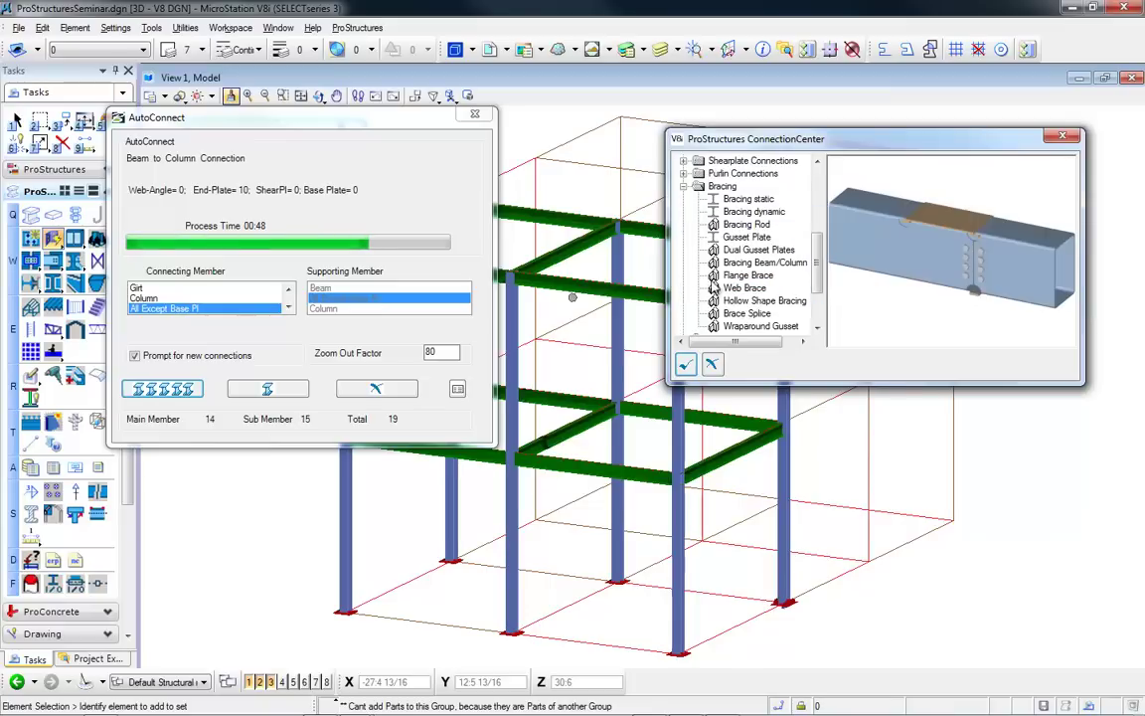
left_click(746, 212)
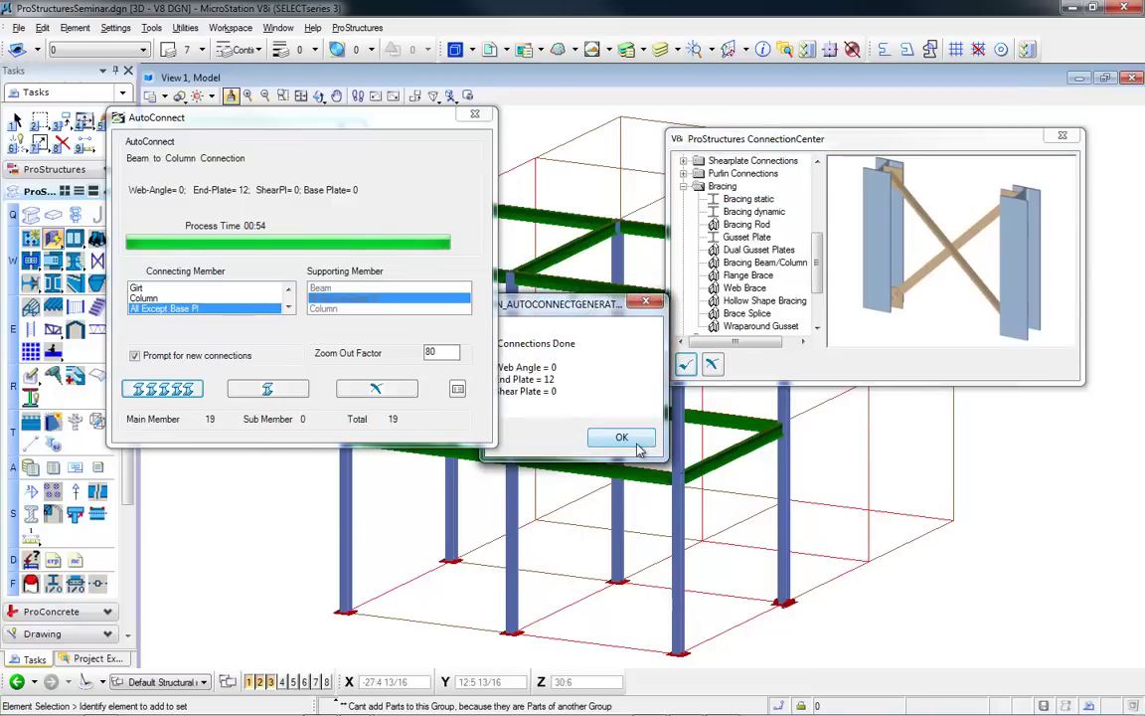
left_click(618, 440)
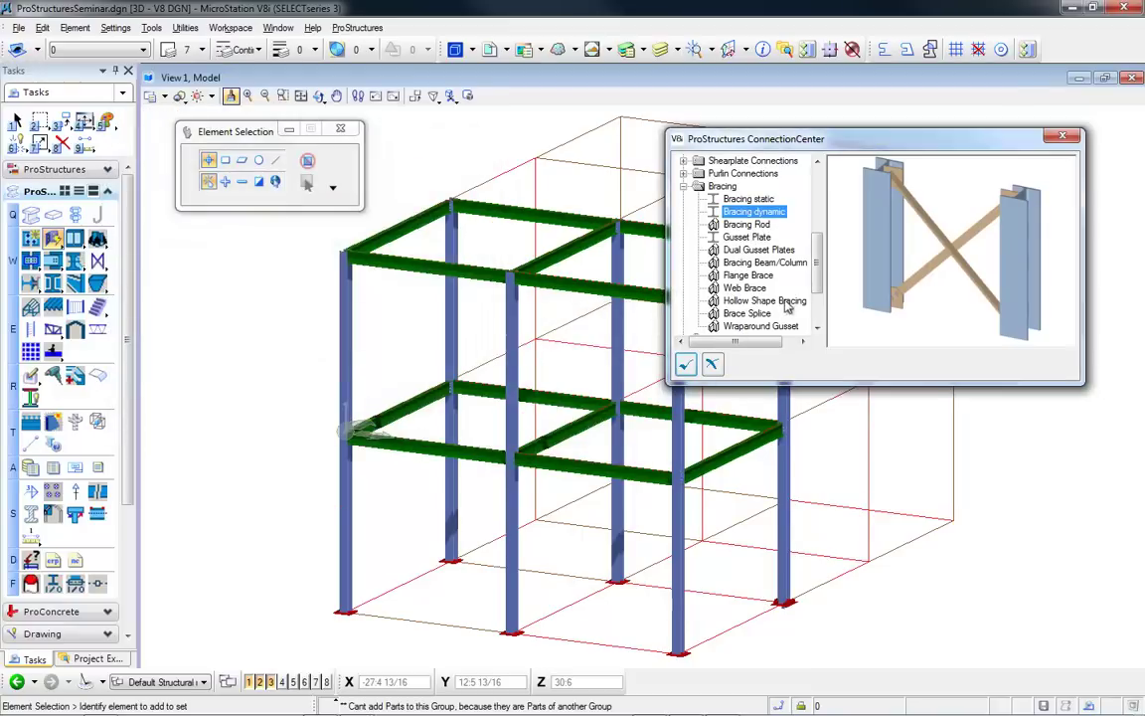
left_click(743, 263)
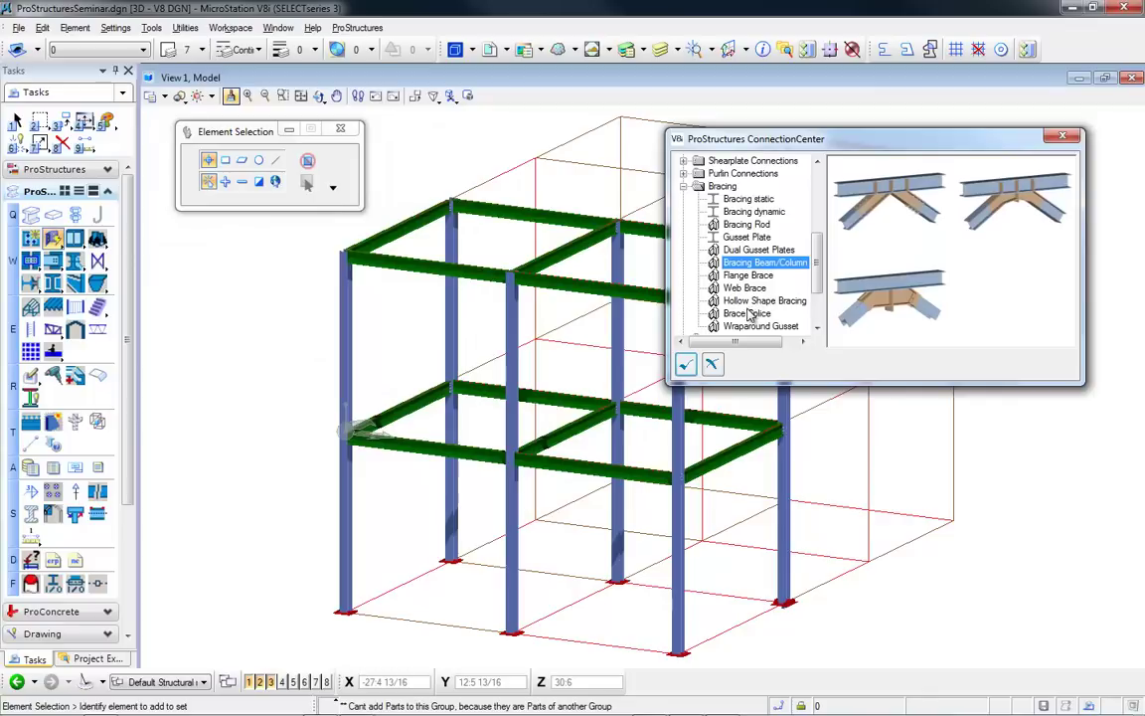
left_click(741, 301)
left_click(761, 315)
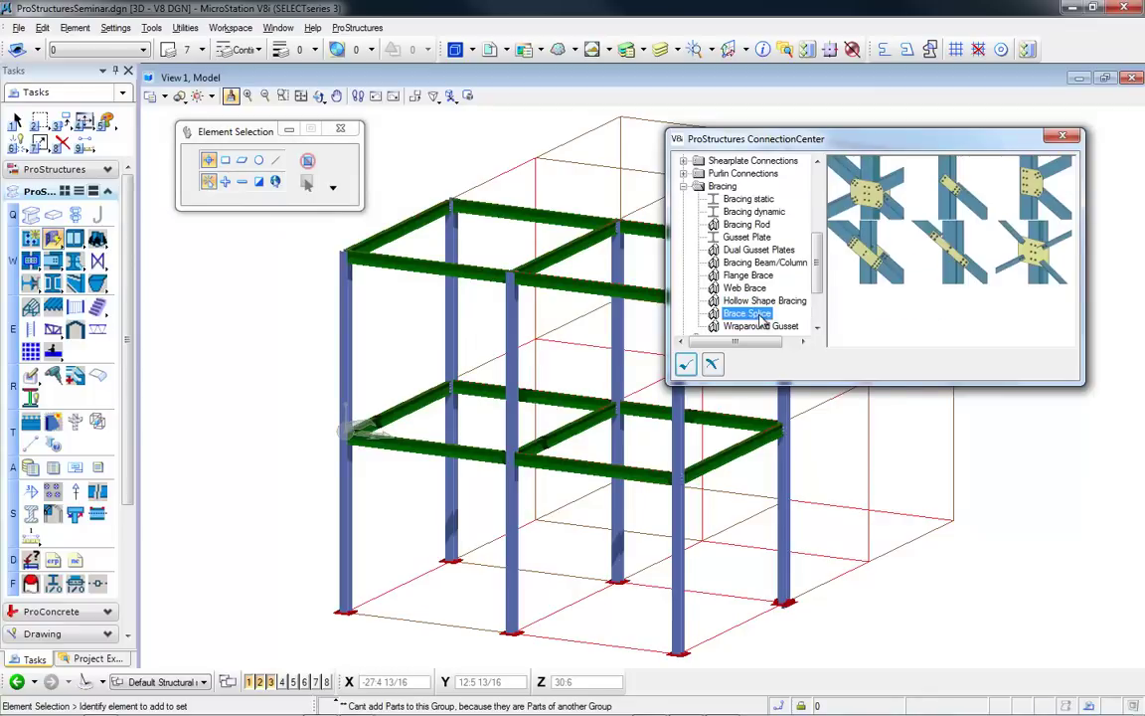
left_click(763, 327)
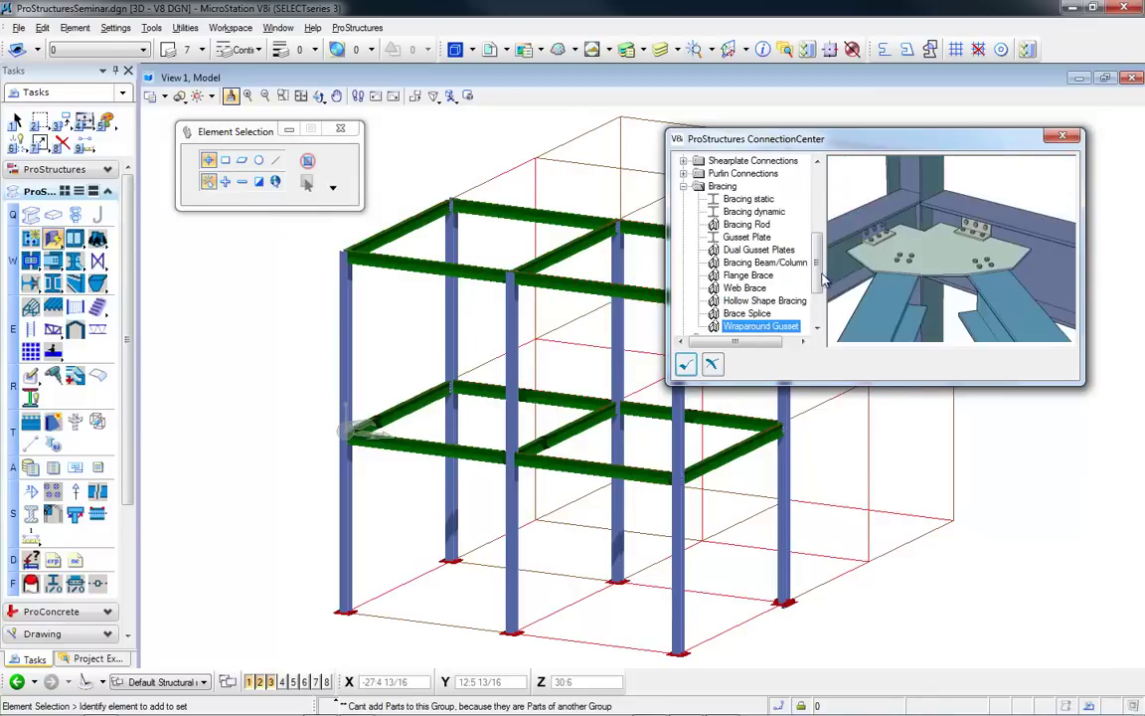
- Collapse the Bracing, Splice Connections and Endplates categories and close the ConnectionCenter
left_click_drag(817, 281, 816, 199)
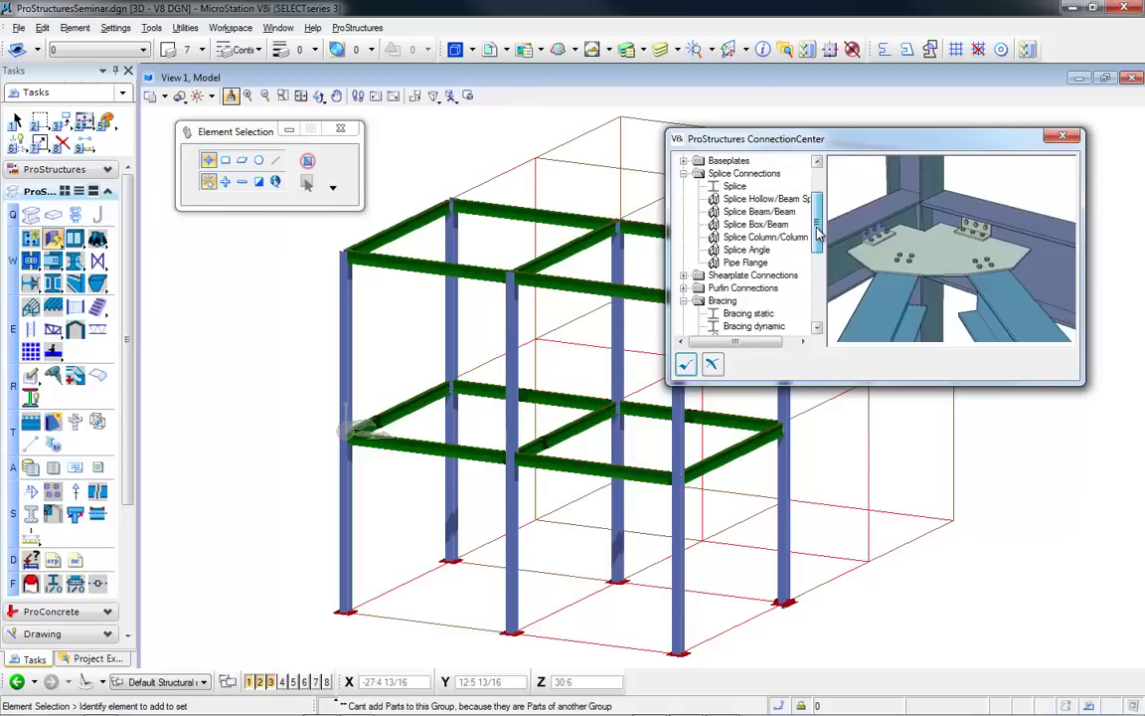
left_click(683, 301)
left_click(684, 174)
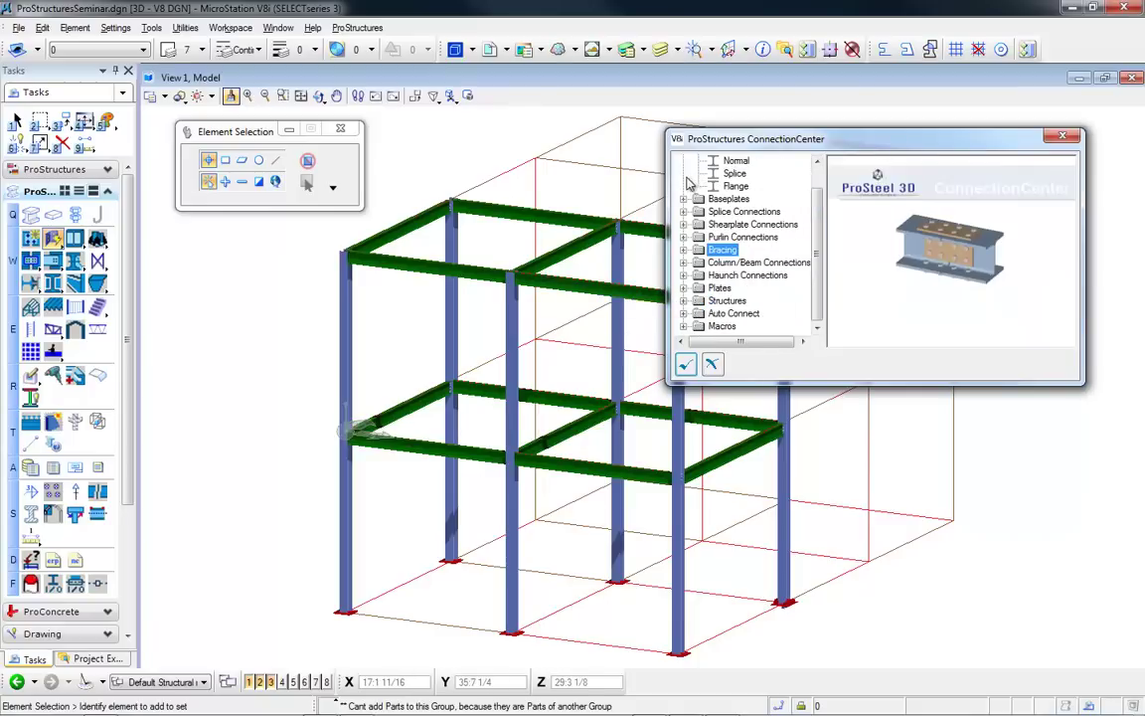
scroll(821, 172, "up", 1)
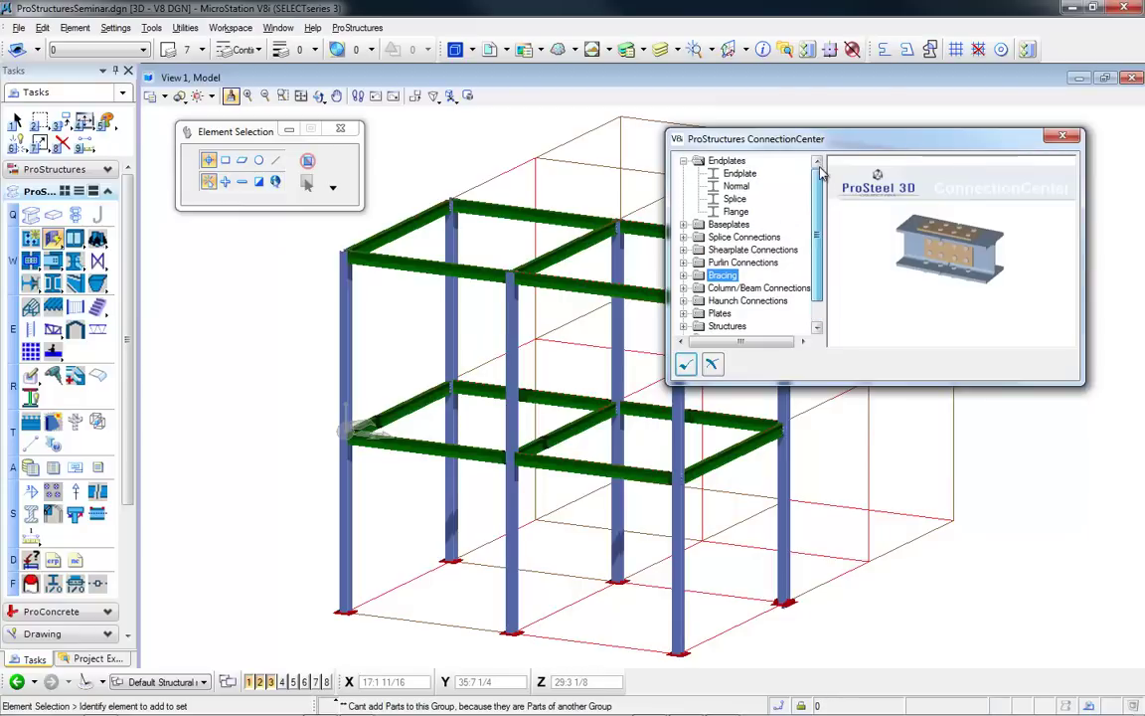
left_click(684, 161)
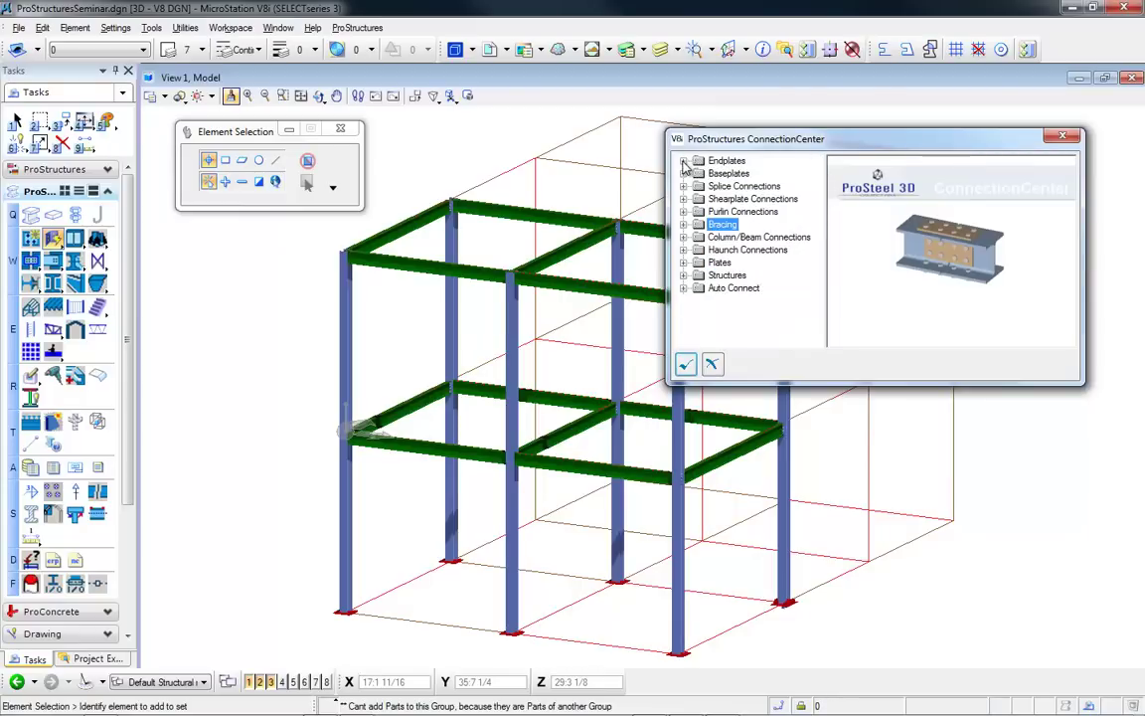
left_click(686, 365)
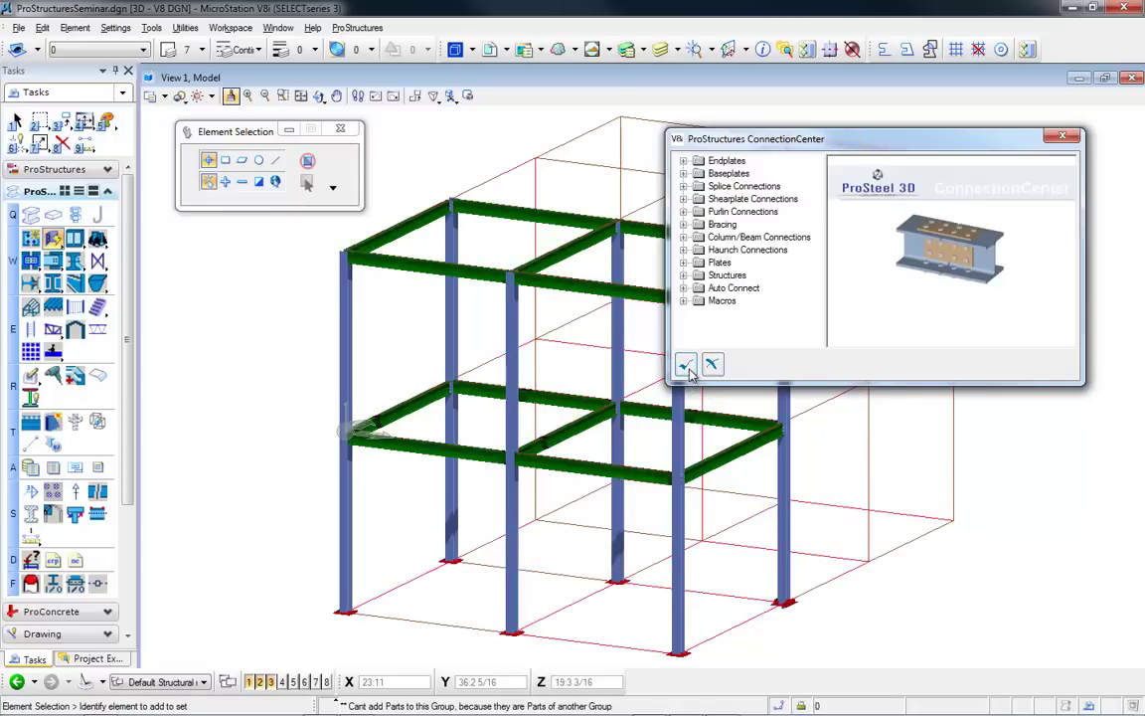
left_click(1061, 138)
- Examine the automatically generated bolted beam-to-column connections on the lower floor framing from several angles
scroll(691, 507, "up", 3)
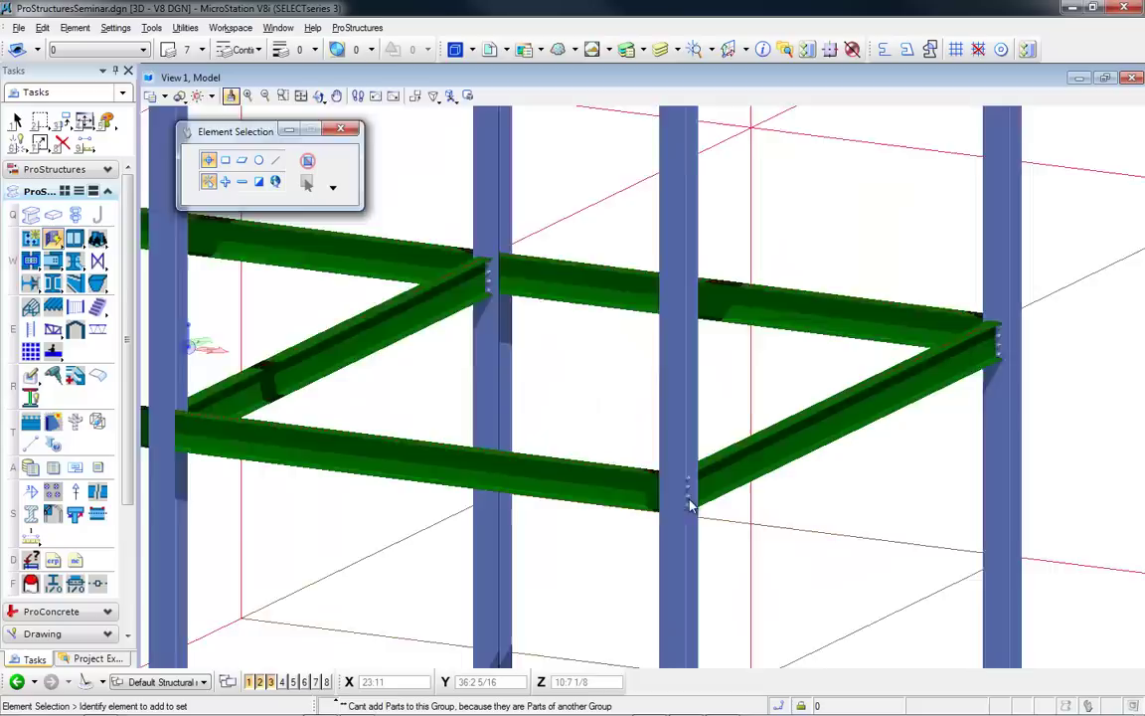
scroll(692, 507, "up", 3)
middle_click_drag(724, 522, 251, 491, "shift")
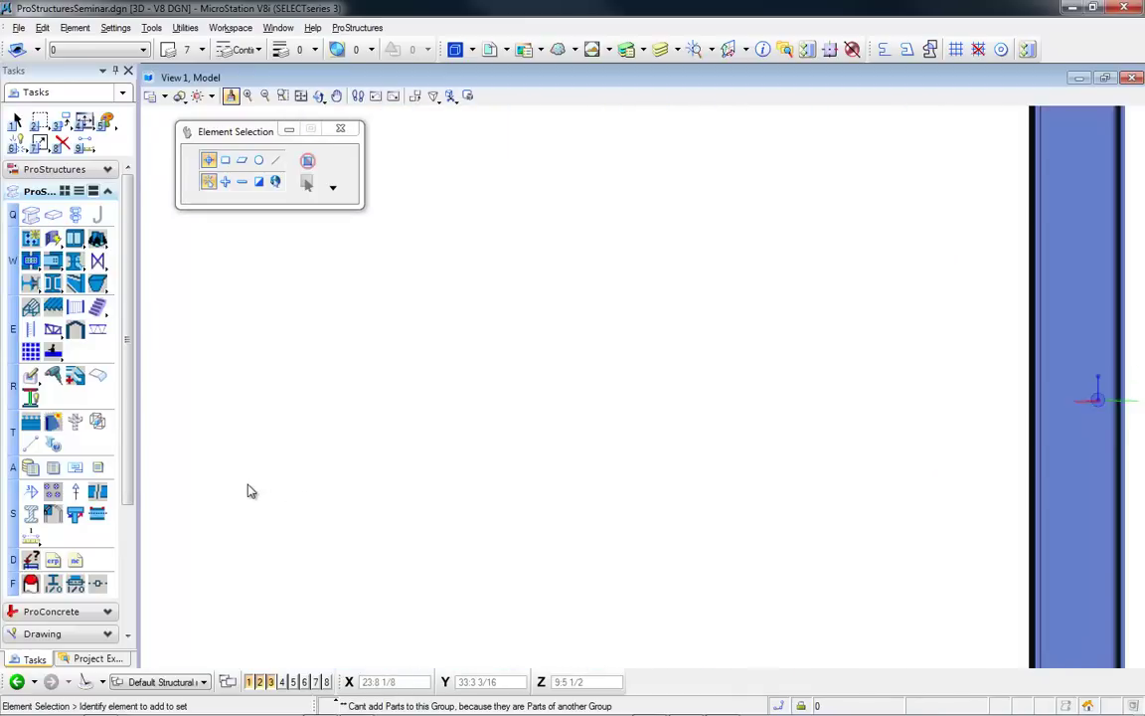
scroll(402, 486, "down", 5)
scroll(360, 491, "up", 5)
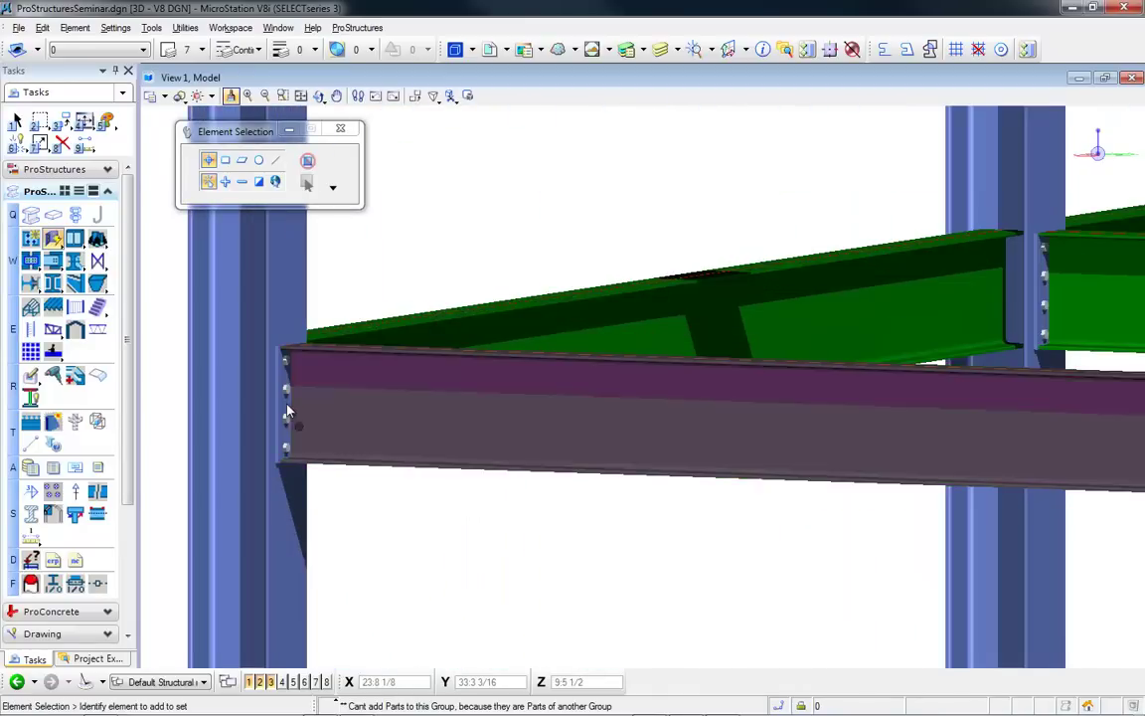
scroll(286, 407, "up", 2)
scroll(284, 402, "down", 4)
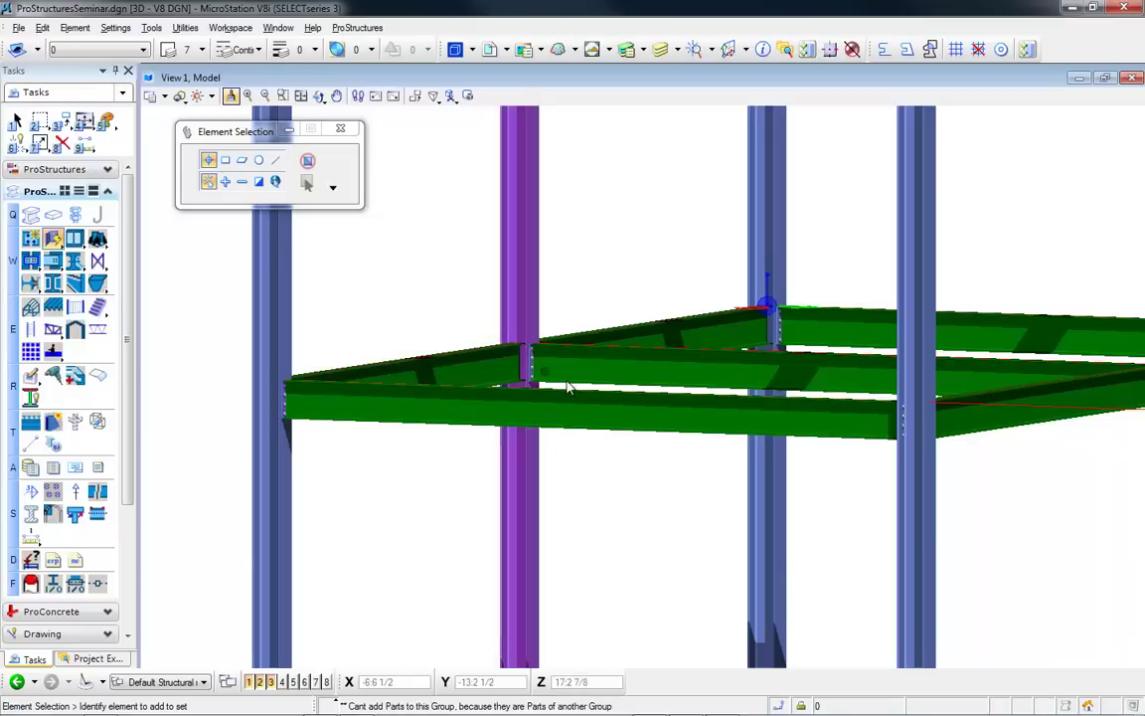
middle_click_drag(569, 387, 711, 428, "shift")
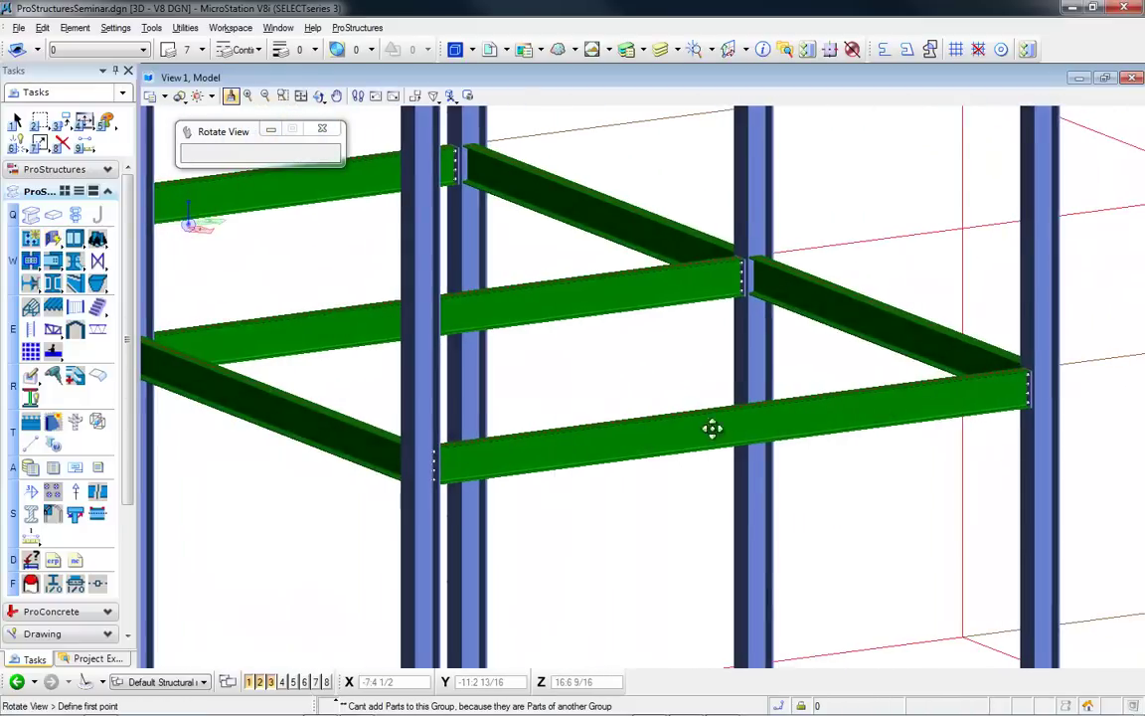
scroll(435, 298, "up", 3)
middle_click_drag(383, 434, 953, 473)
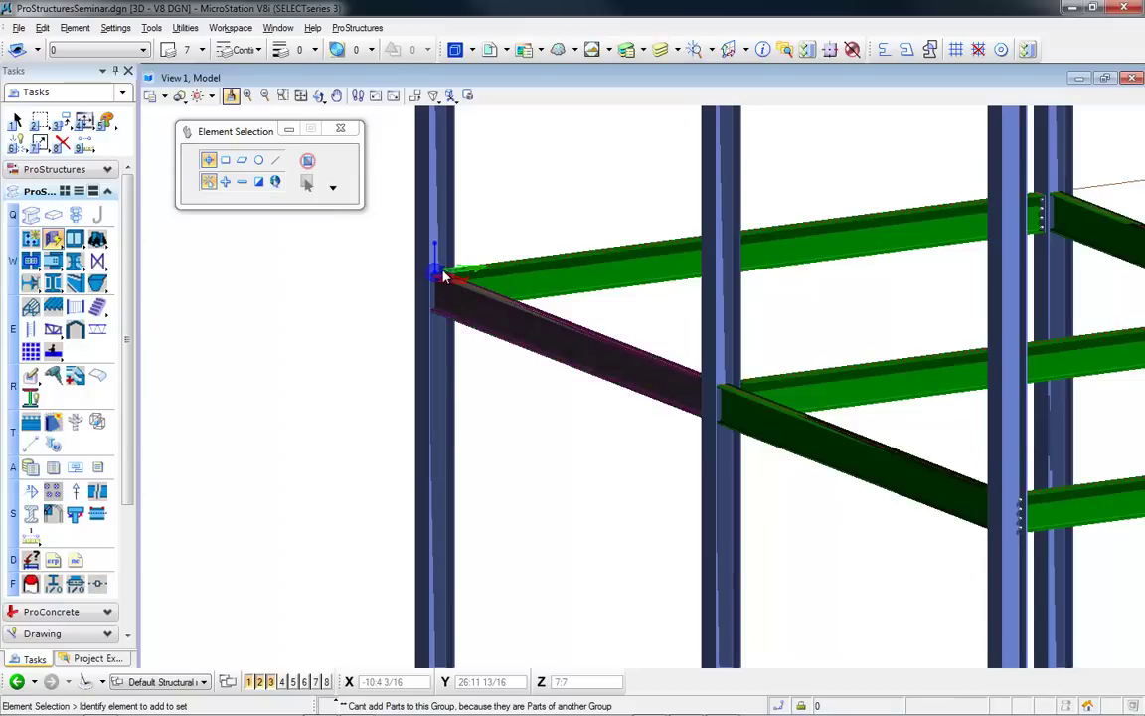
- Add a web angle connection between the end of the lower-level W16x40 edge beam and the unconnected W12x79 corner column
scroll(442, 278, "up", 3)
middle_click_drag(439, 276, 525, 248)
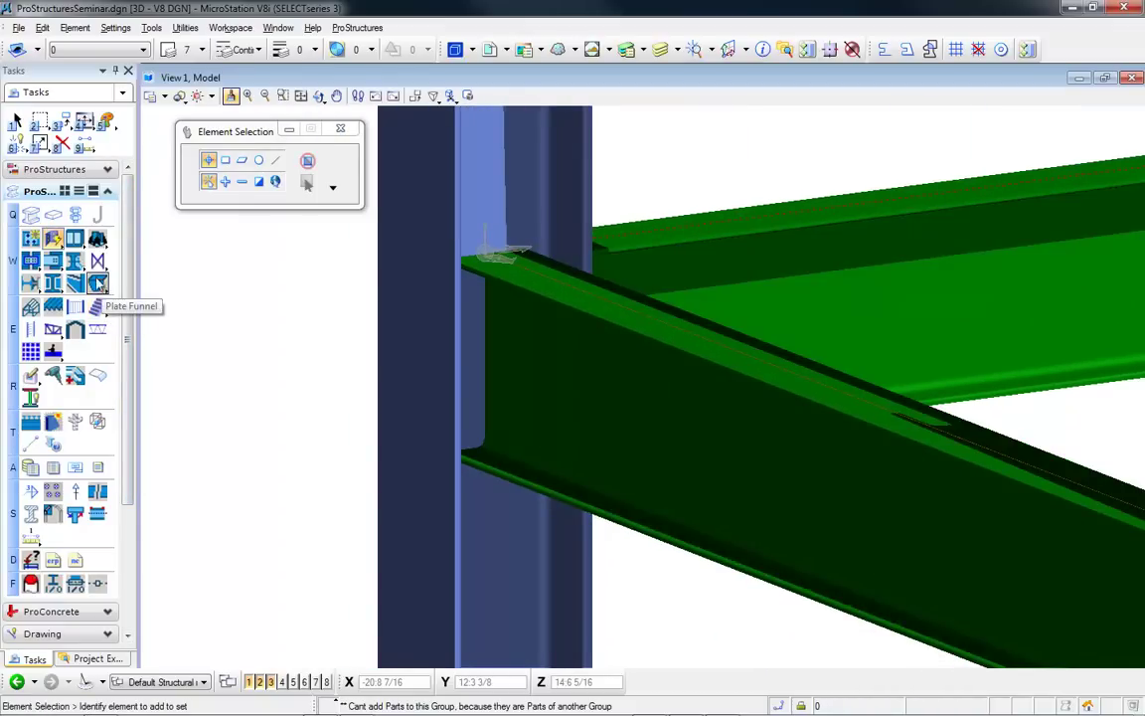
left_click(30, 284)
left_click(696, 548)
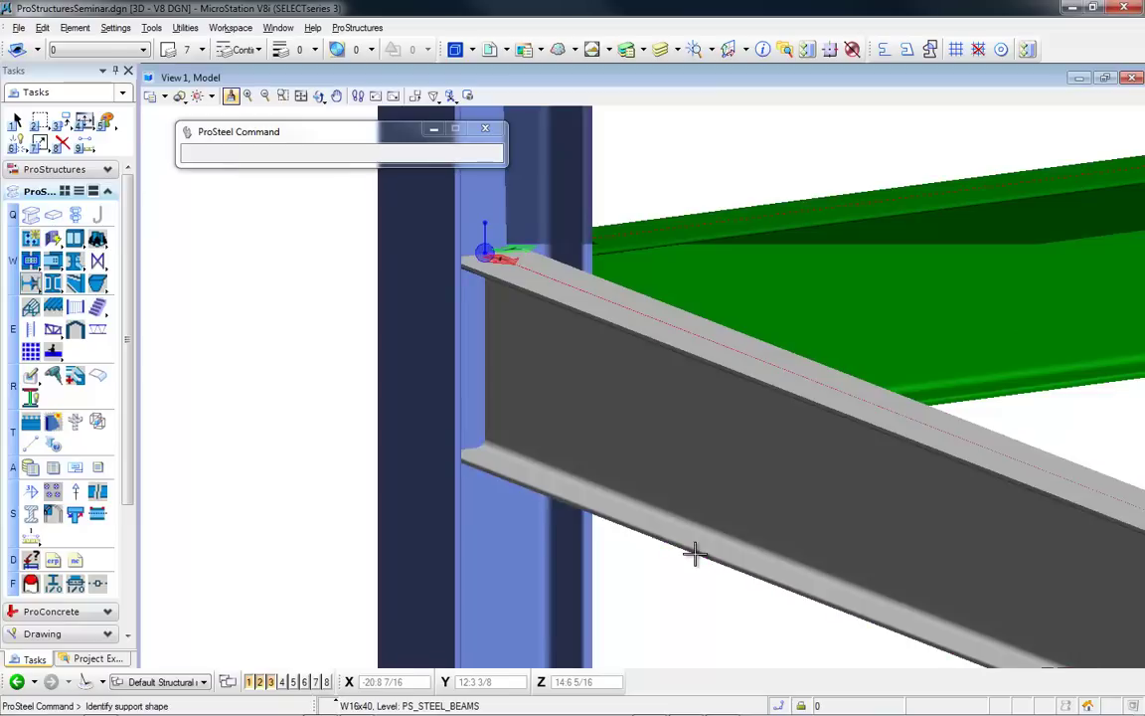
left_click(593, 582)
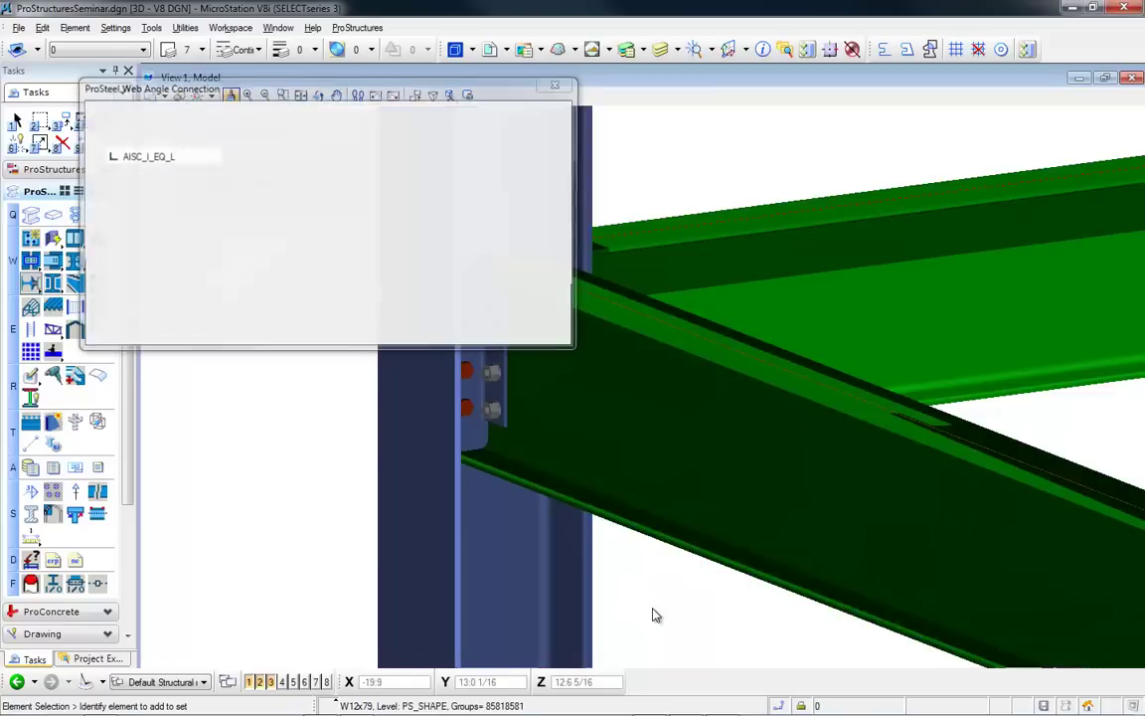
middle_click_drag(587, 476, 780, 533)
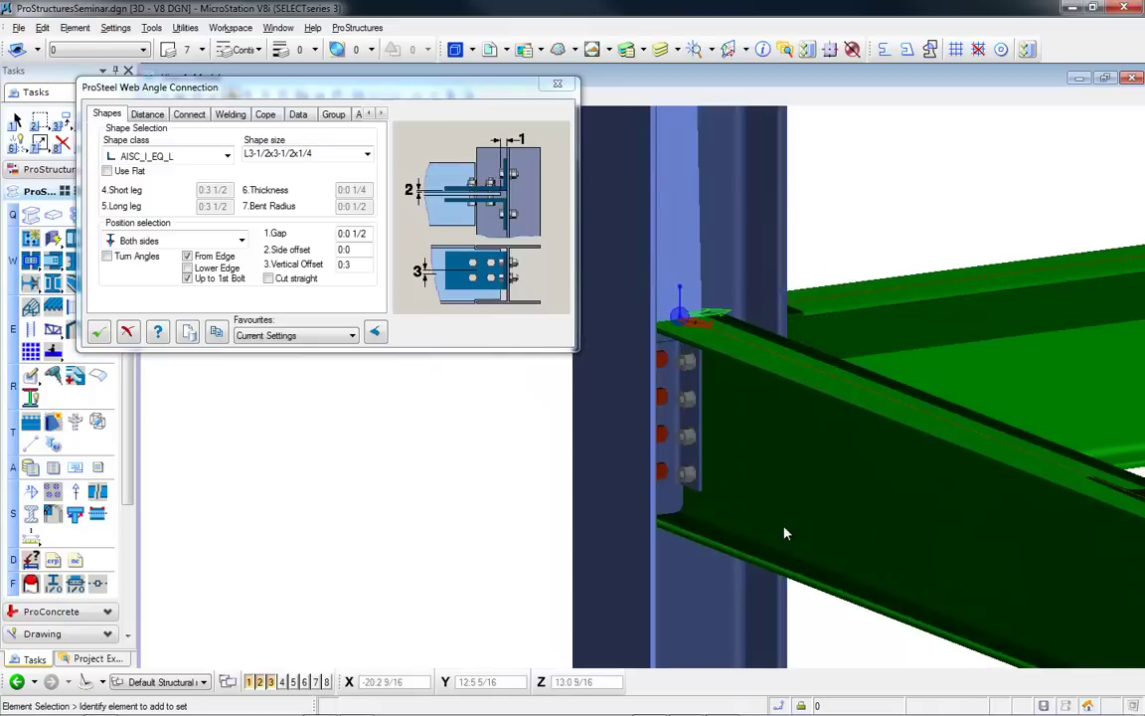
- Try 3 bolts in the shape direction of the web angle connection, set the number back to 4, and accept the connection
left_click(147, 115)
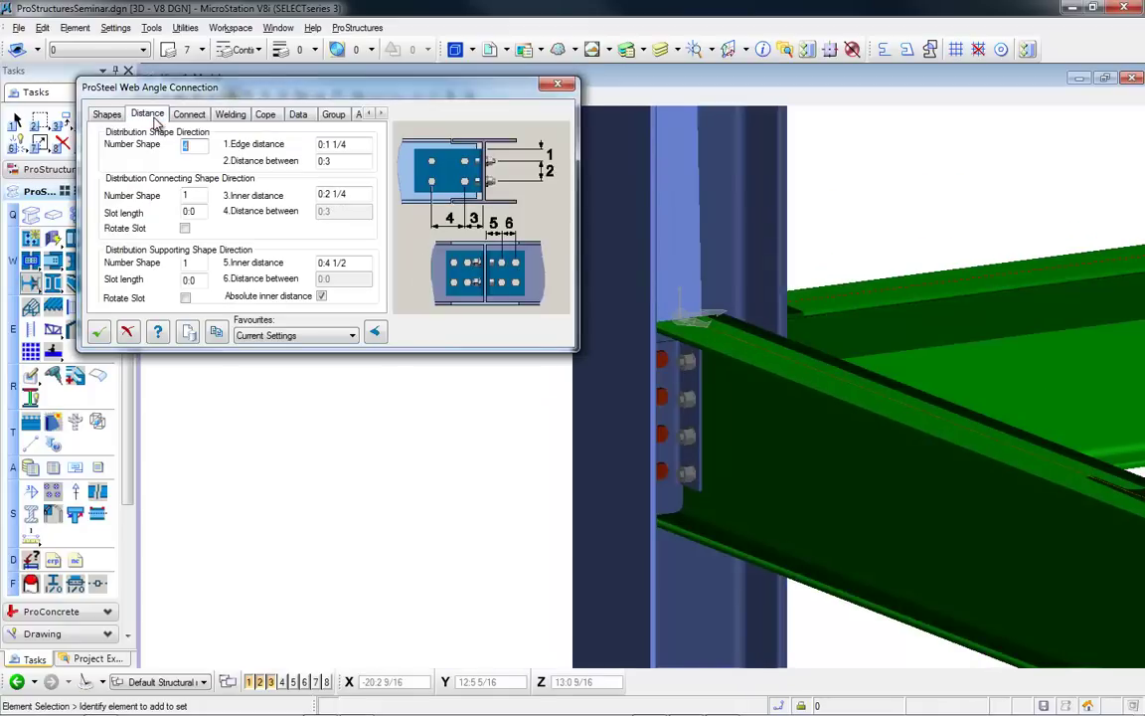
type("3")
left_click(202, 198)
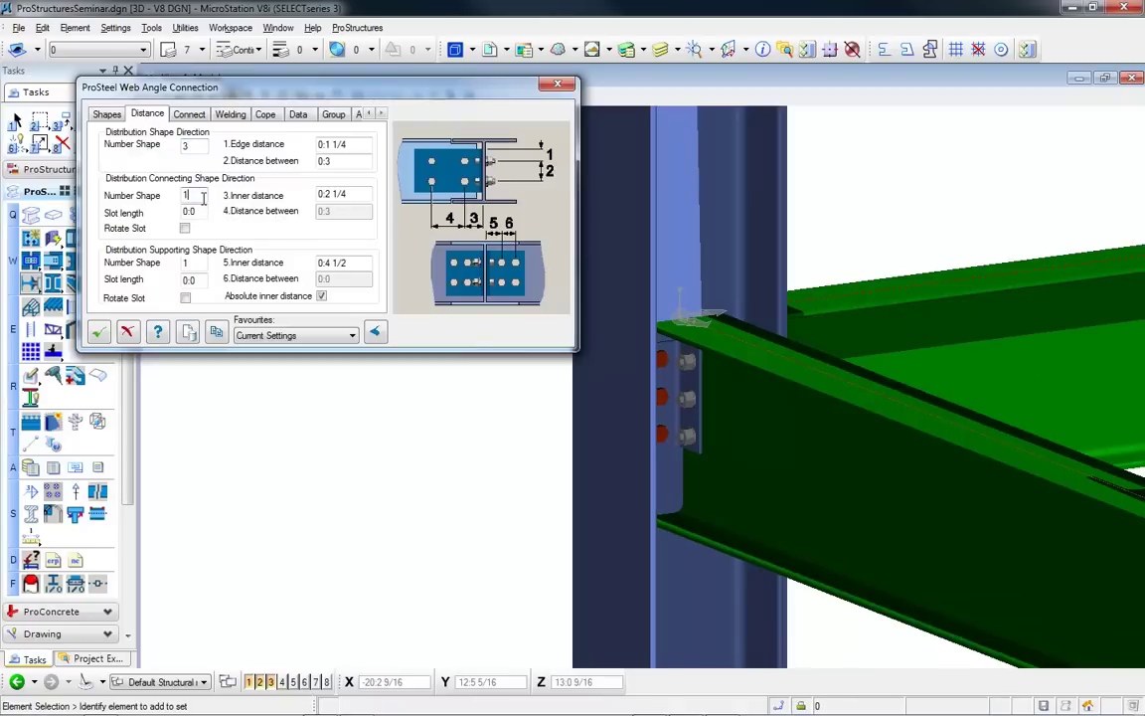
double_click(196, 148)
type("4")
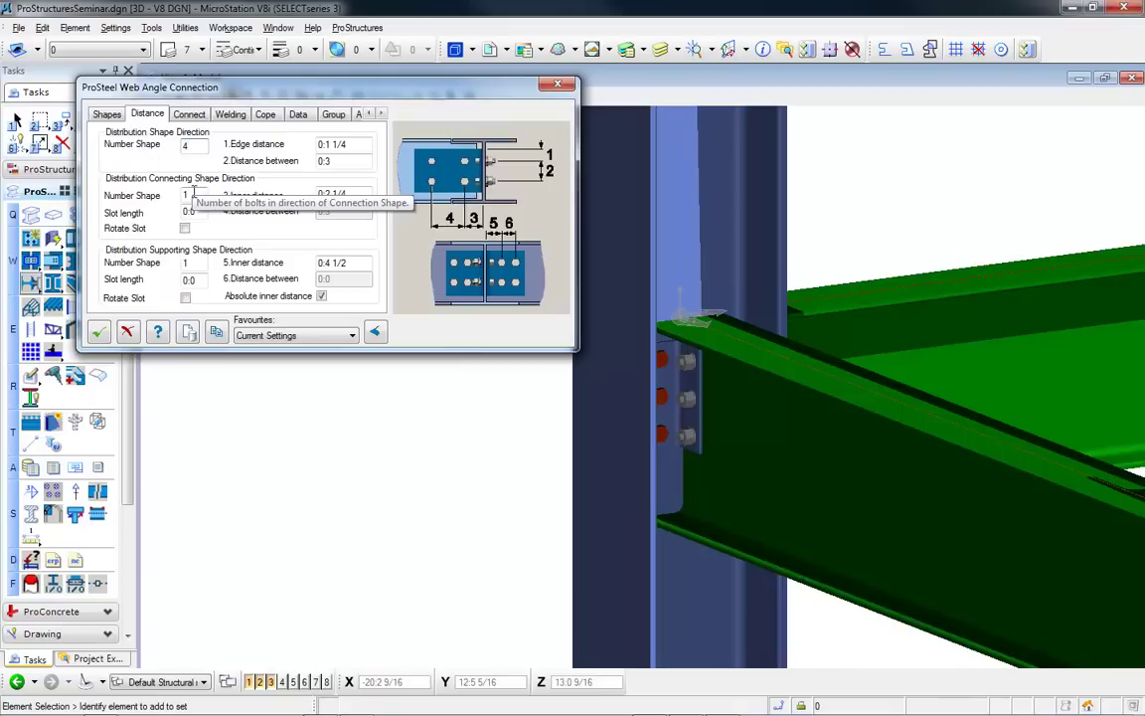
left_click(205, 197)
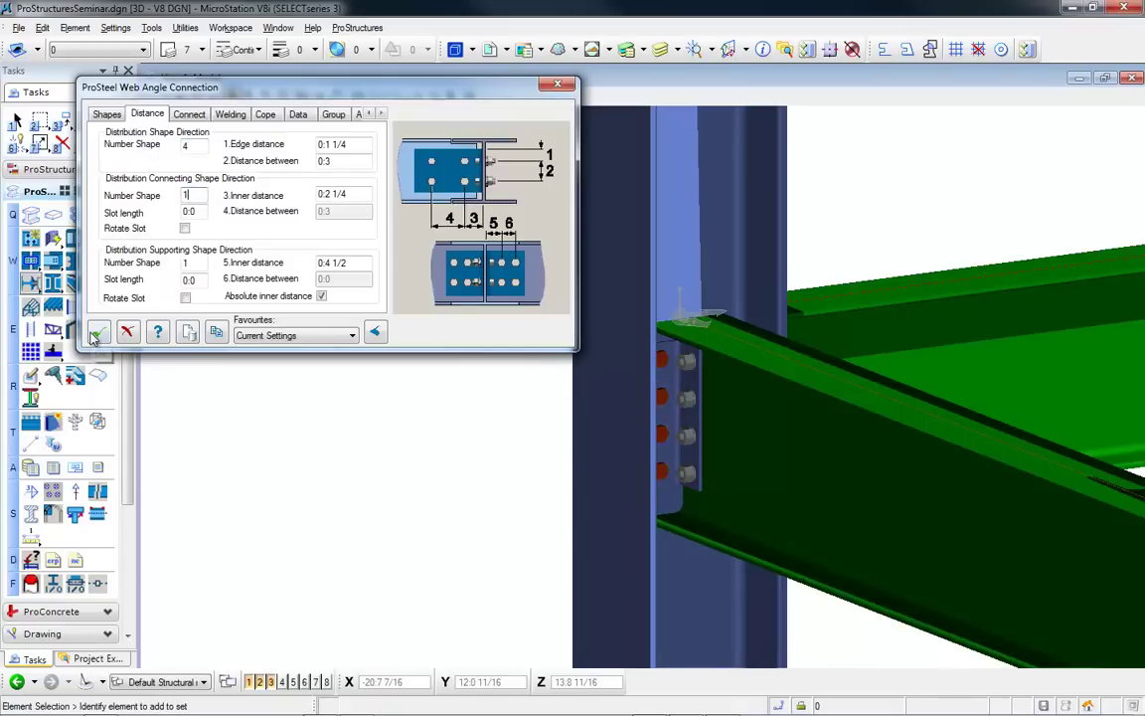
left_click(106, 115)
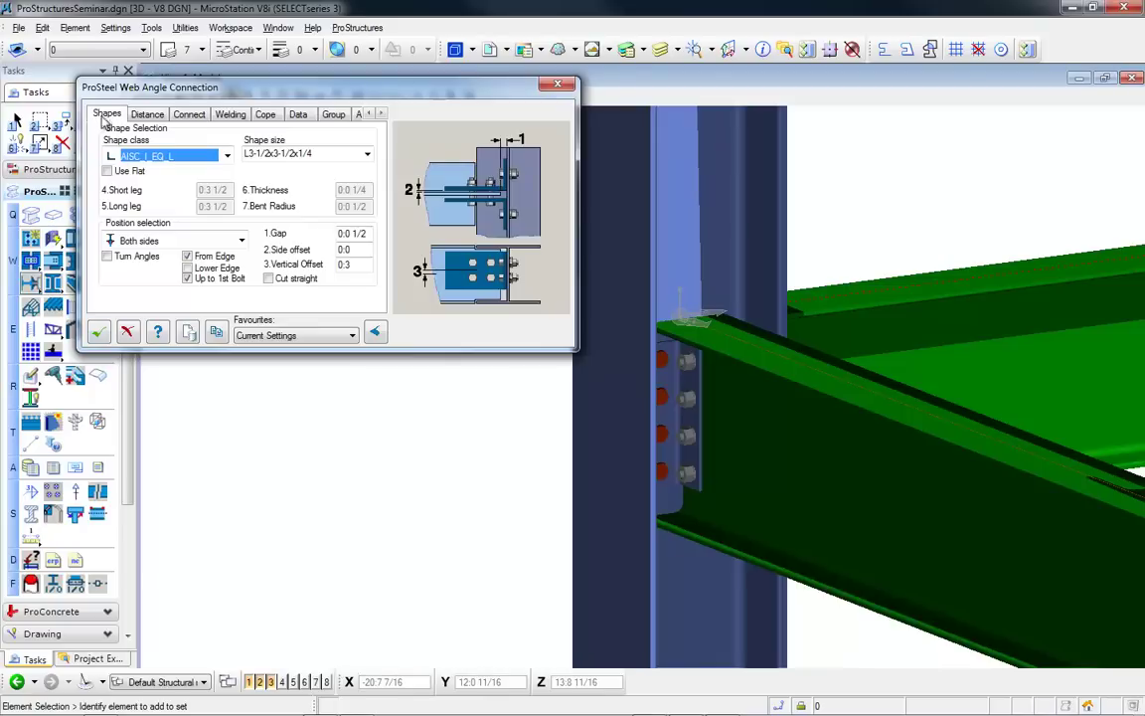
left_click(103, 336)
- Restore the multi-view layout and examine the lower-level joint at the middle edge column in the 3D, top and front views
scroll(425, 348, "down", 3)
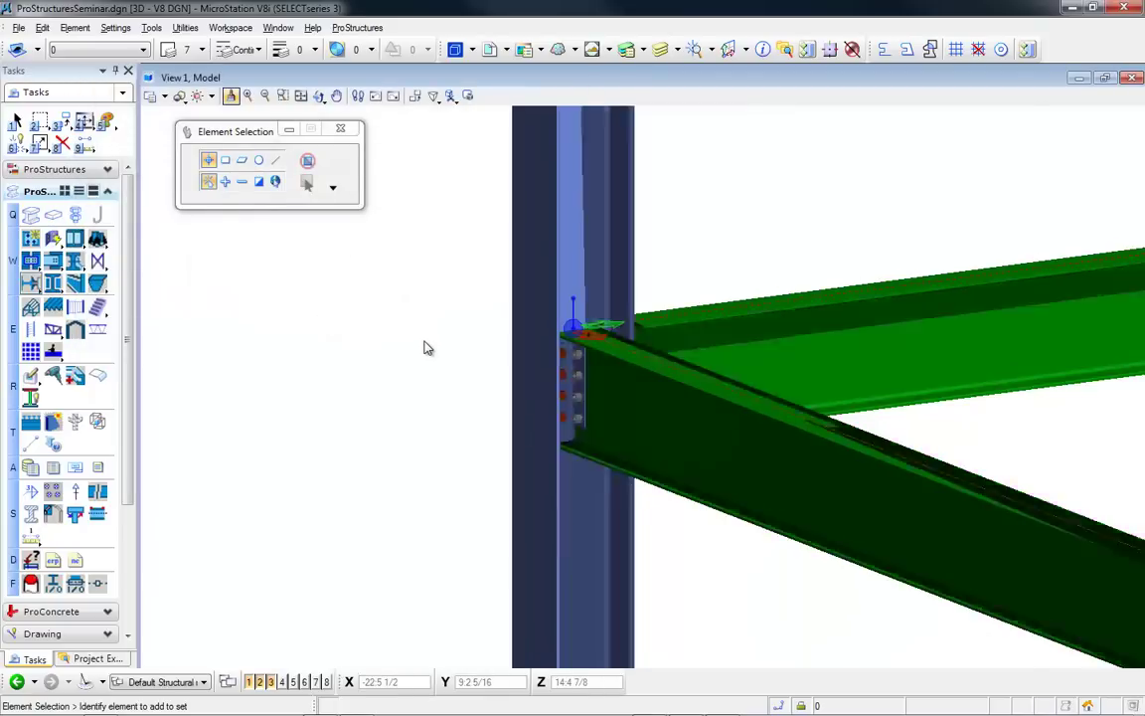
middle_click_drag(425, 347, 277, 210)
middle_click_drag(741, 408, 810, 398, "shift")
scroll(371, 332, "up", 3)
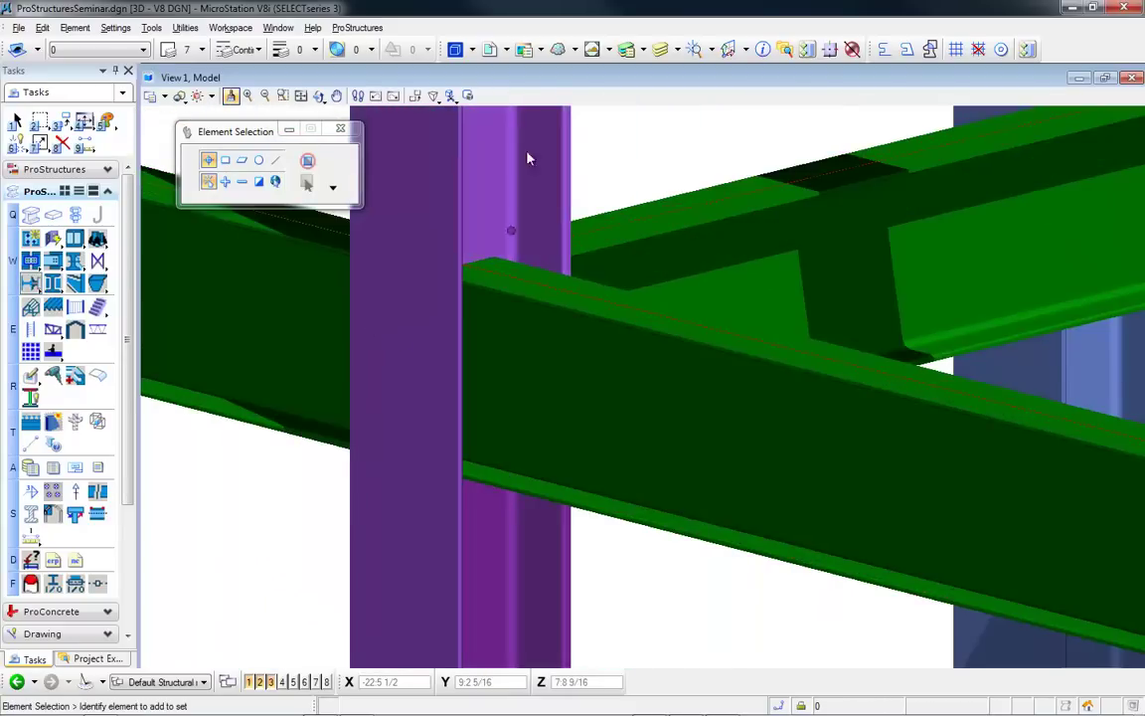
double_click(533, 77)
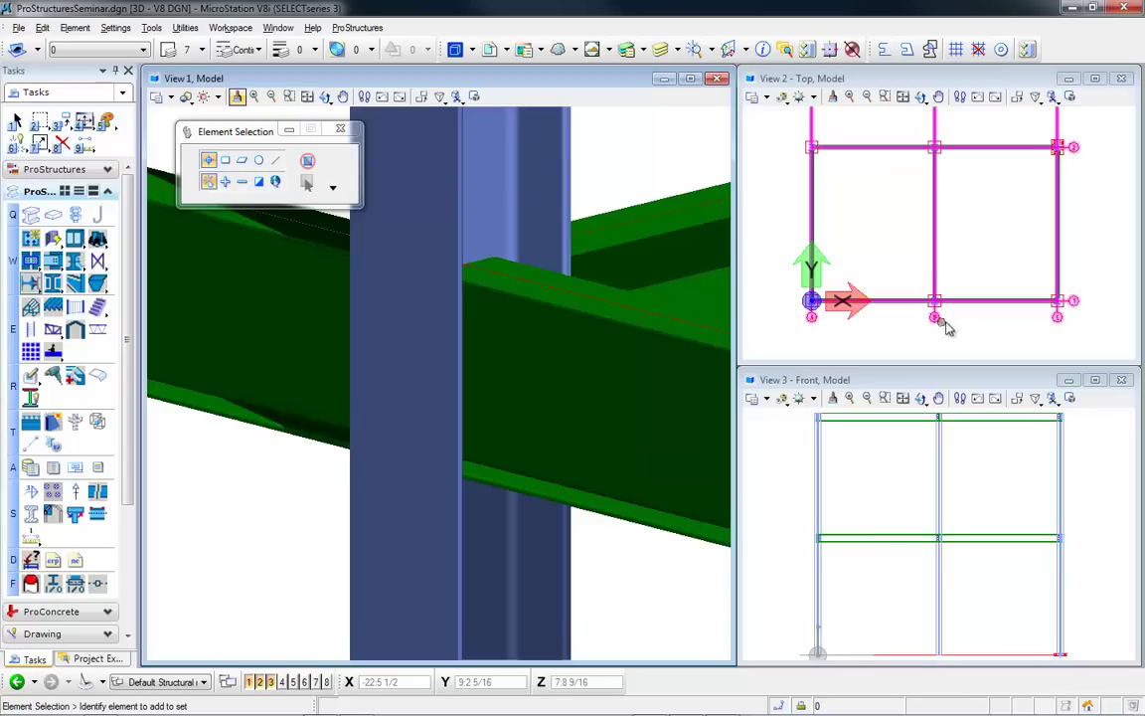
scroll(942, 316, "up", 5)
scroll(949, 318, "up", 3)
middle_click_drag(957, 312, 978, 156)
scroll(980, 167, "down", 2)
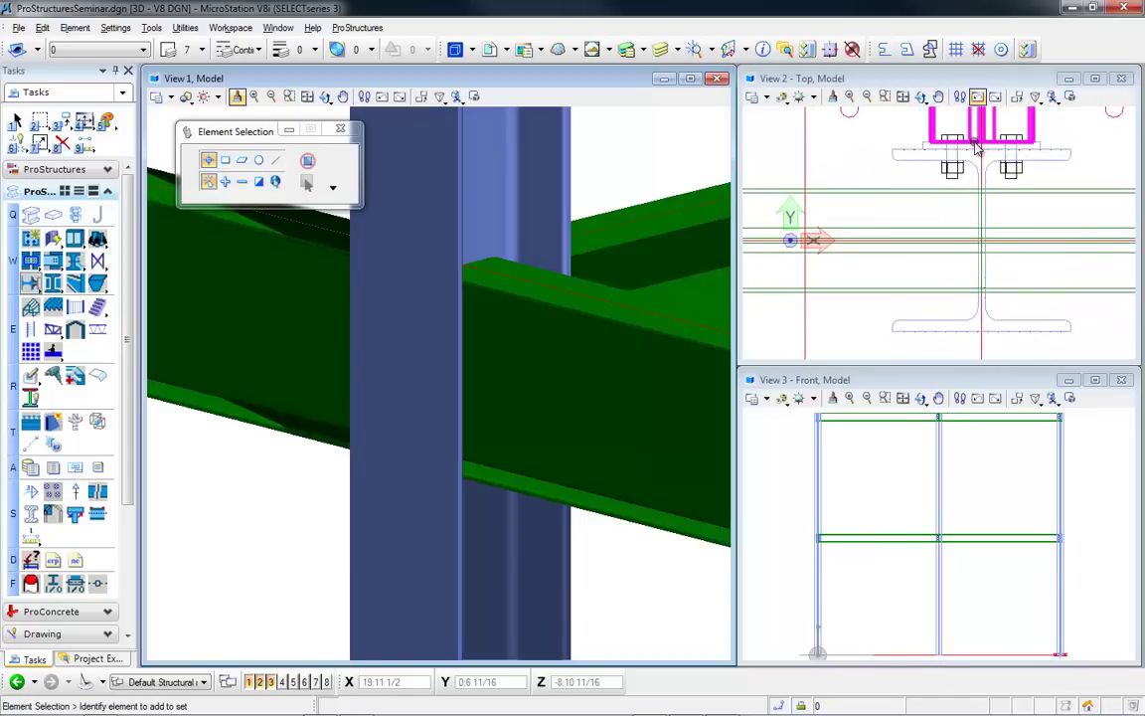
scroll(939, 542, "up", 5)
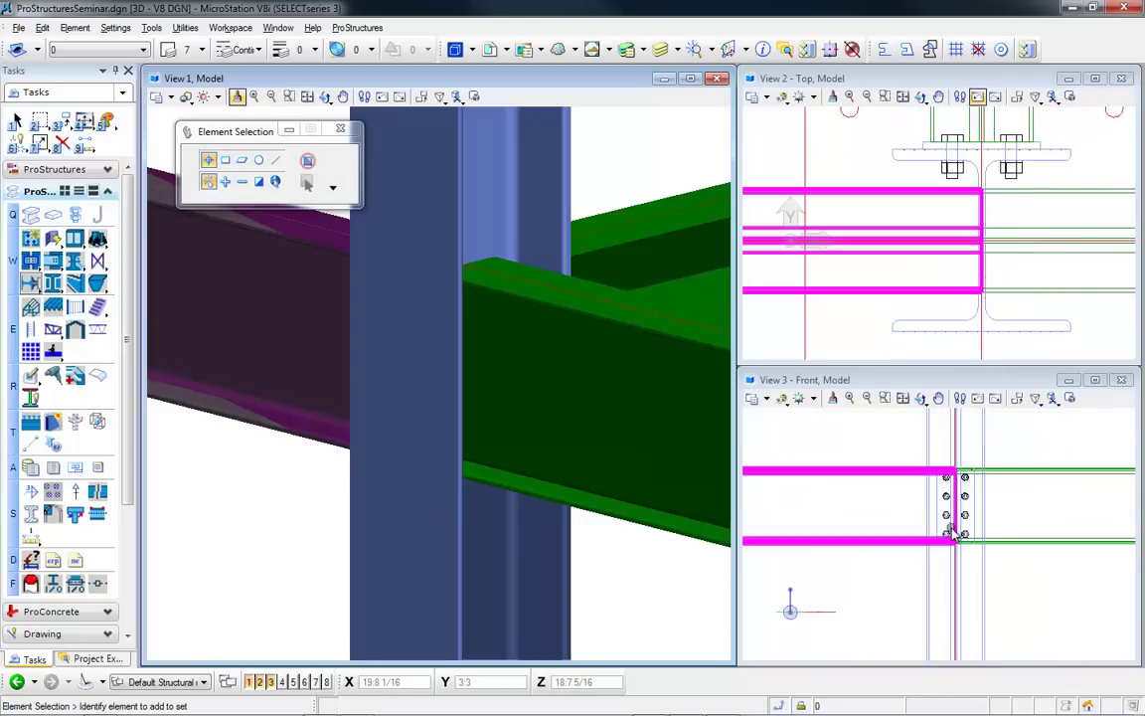
- Create and accept a web angle connection between the lower-level edge beam on one side of the middle column and that column
left_click(31, 283)
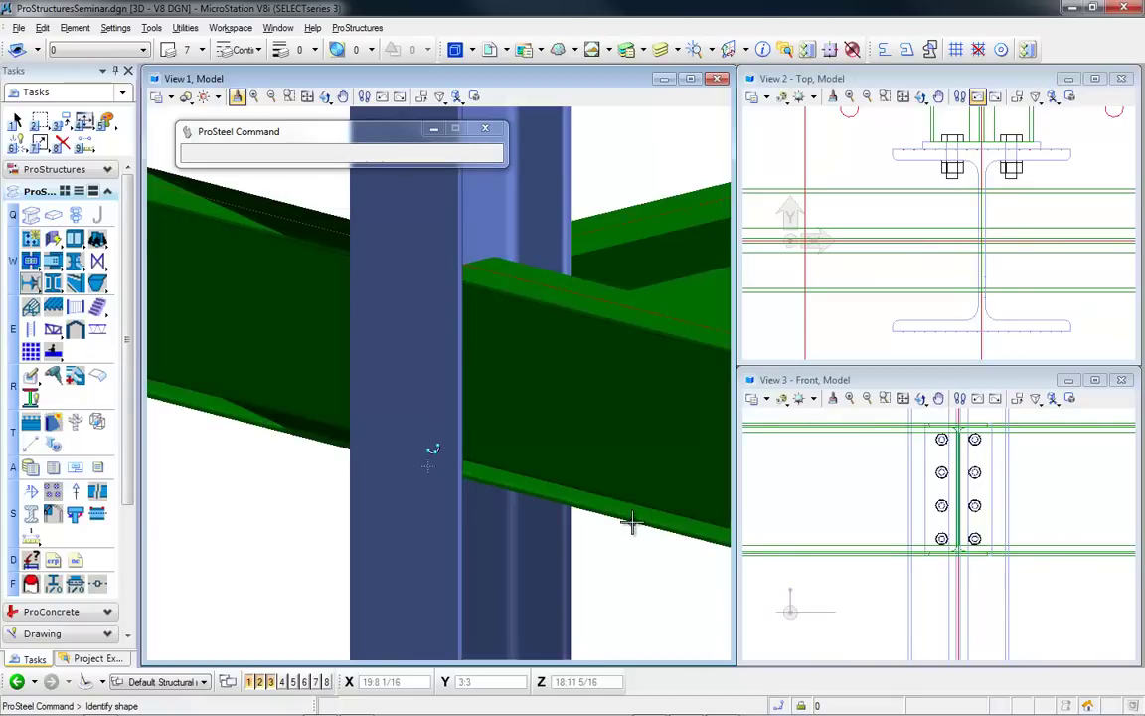
left_click(570, 472)
left_click(566, 558)
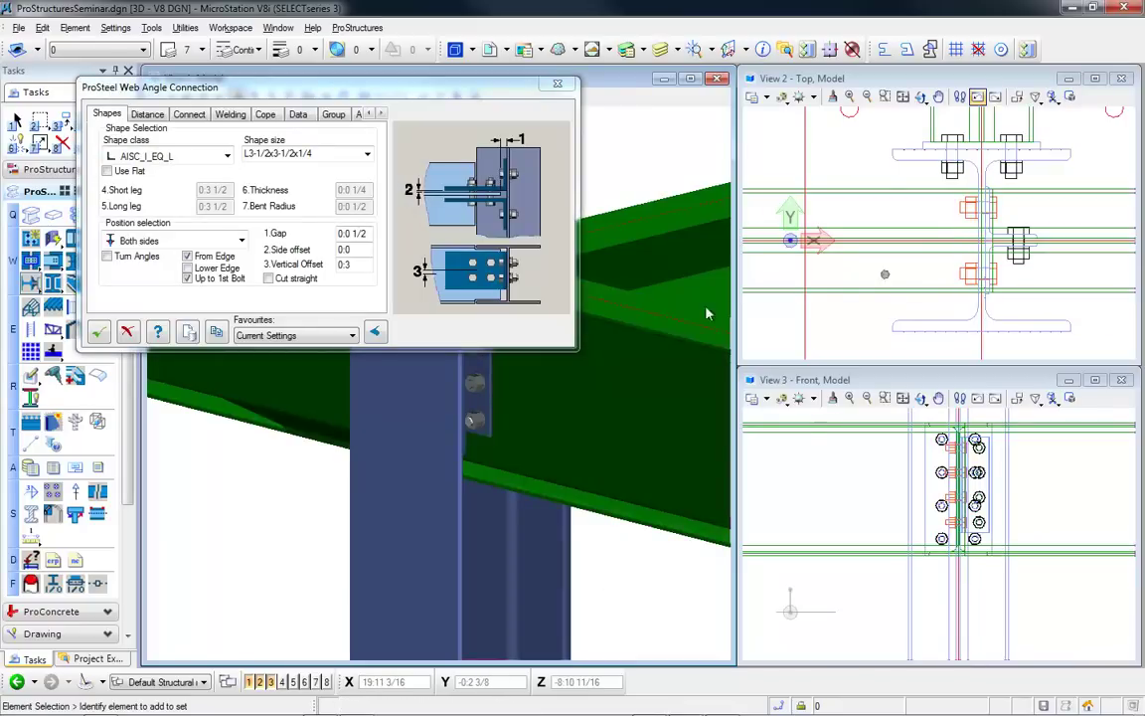
left_click(100, 330)
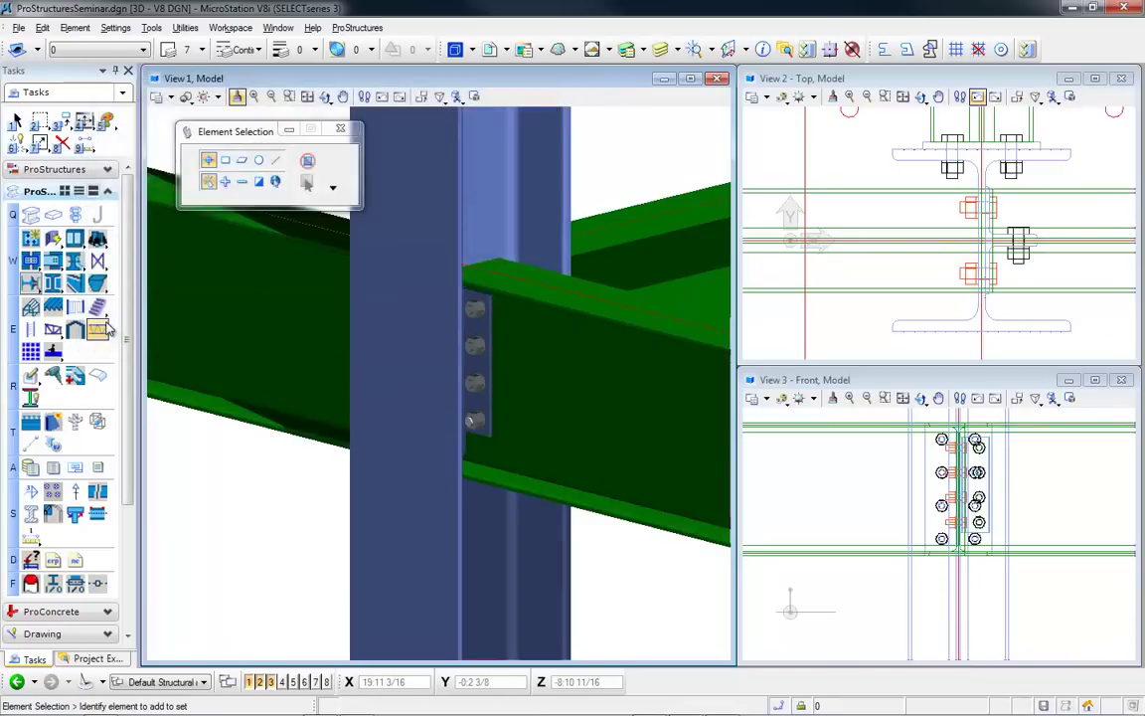
- Create a matching web angle connection for the beam on the opposite side of the middle column, check its bolts in plan, and accept it
left_click(31, 261)
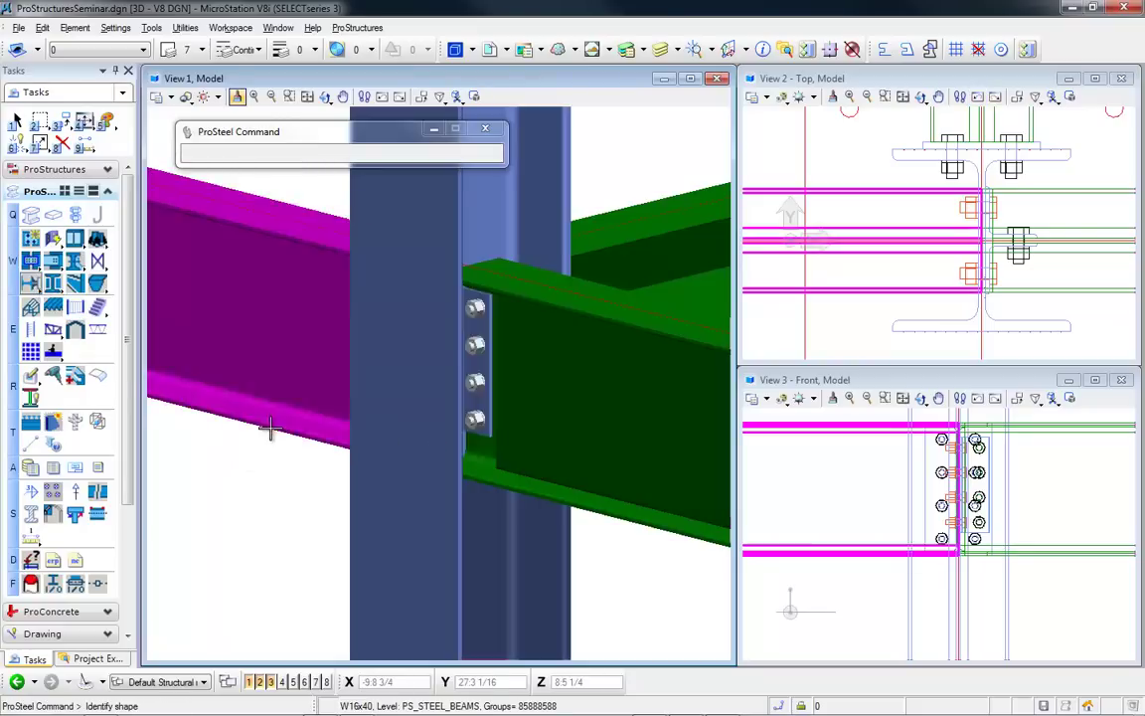
left_click(270, 428)
left_click(348, 486)
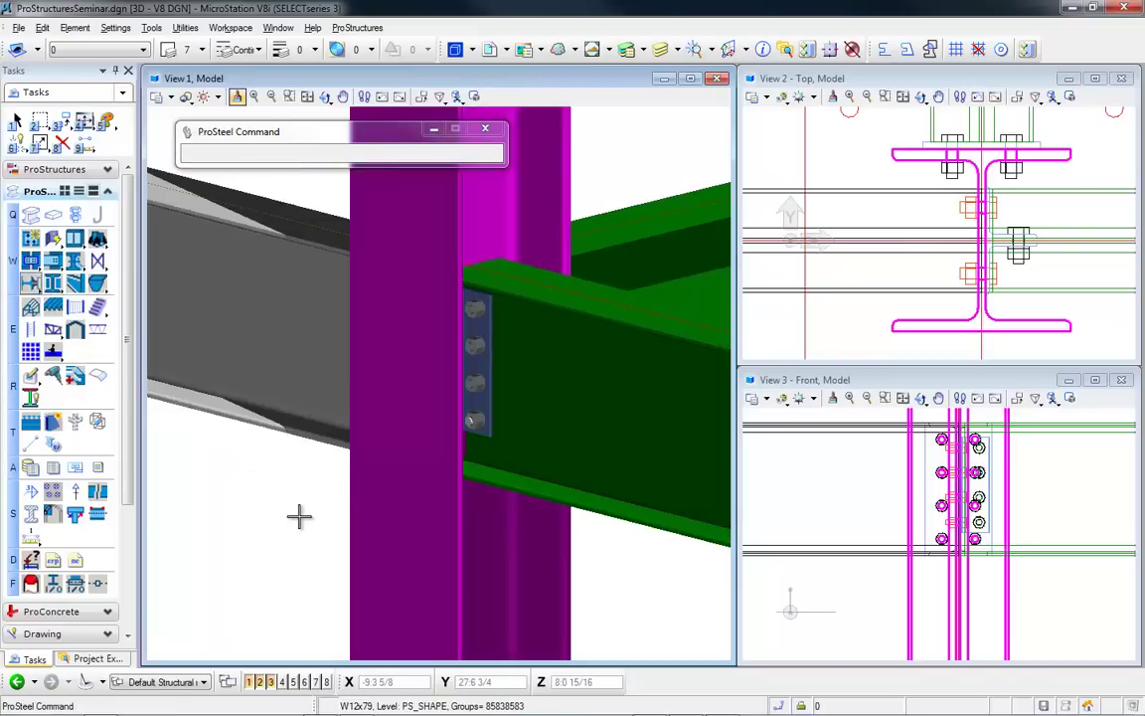
left_click(984, 210)
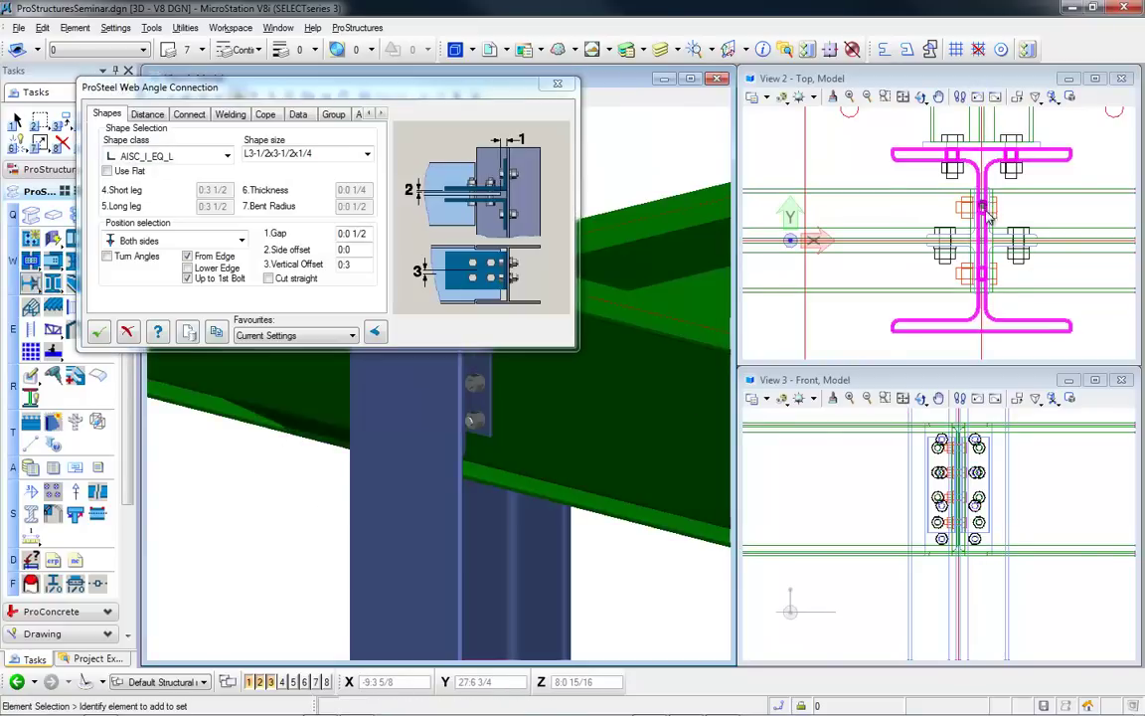
scroll(989, 211, "up", 3)
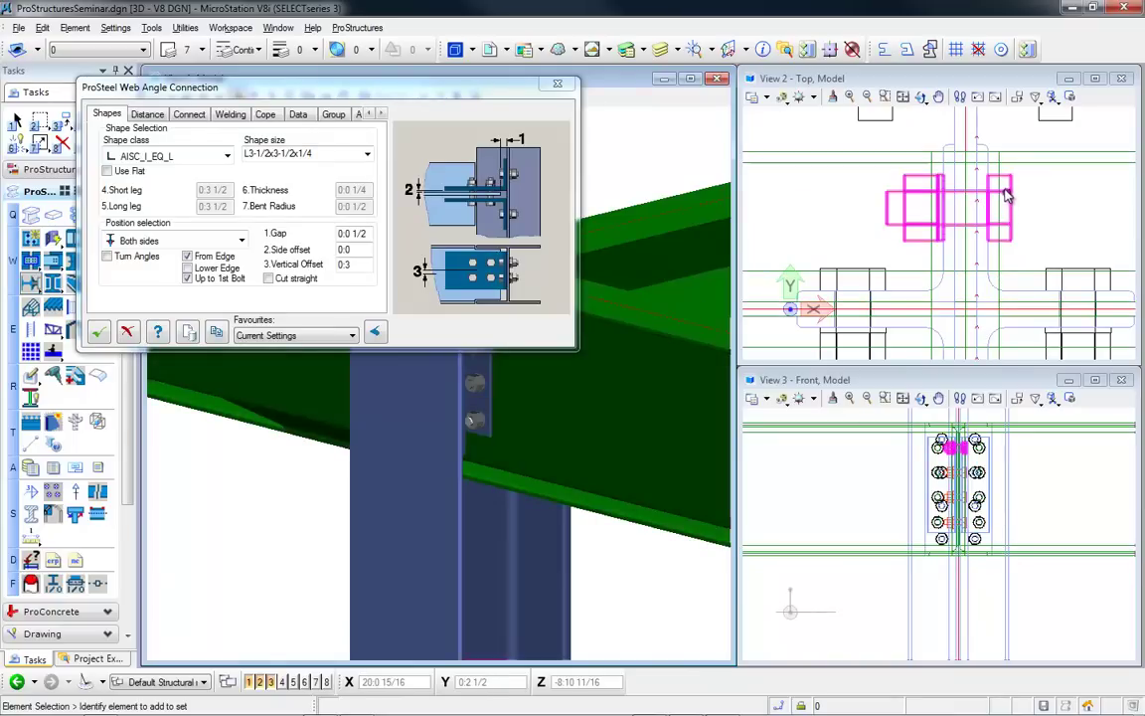
scroll(1006, 196, "down", 4)
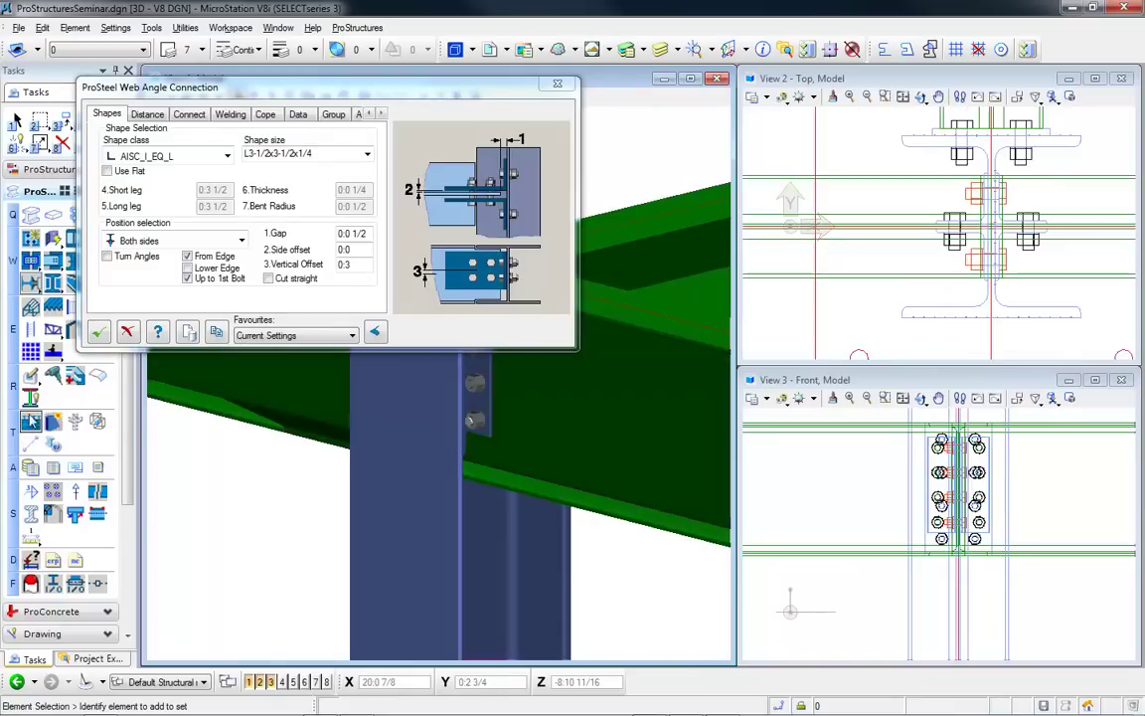
left_click(99, 332)
- Add a web angle connection where the lower-level edge beam meets the near corner column
scroll(340, 351, "down", 5)
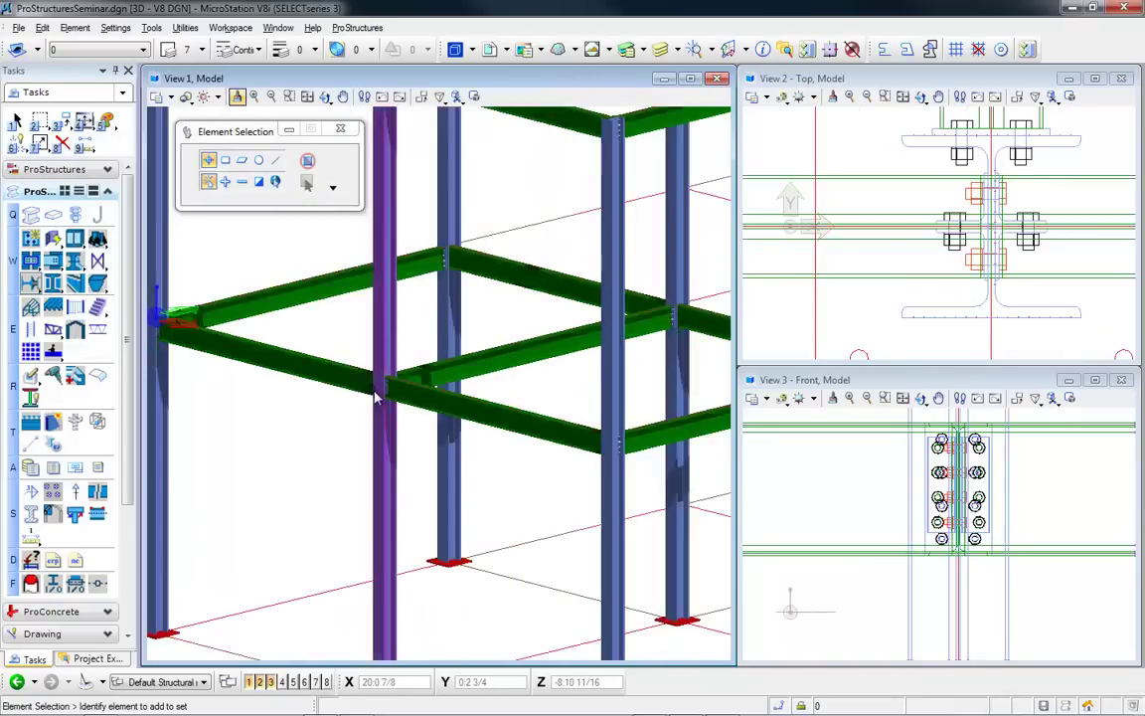
middle_click_drag(376, 400, 405, 431)
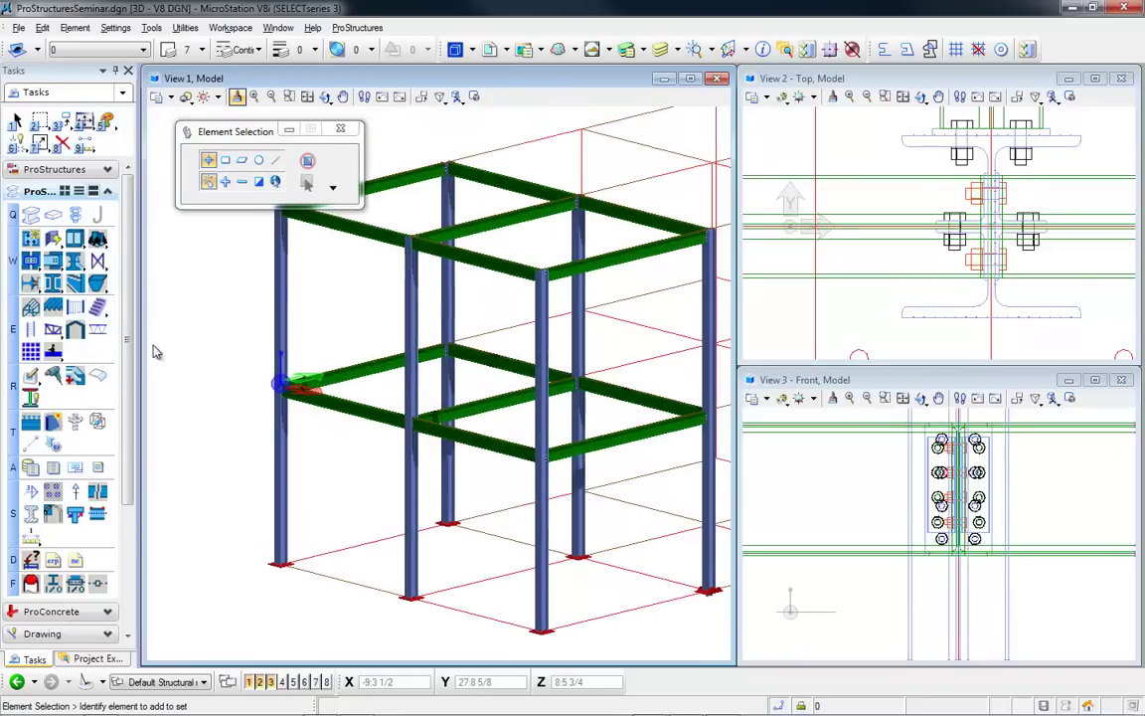
left_click(31, 284)
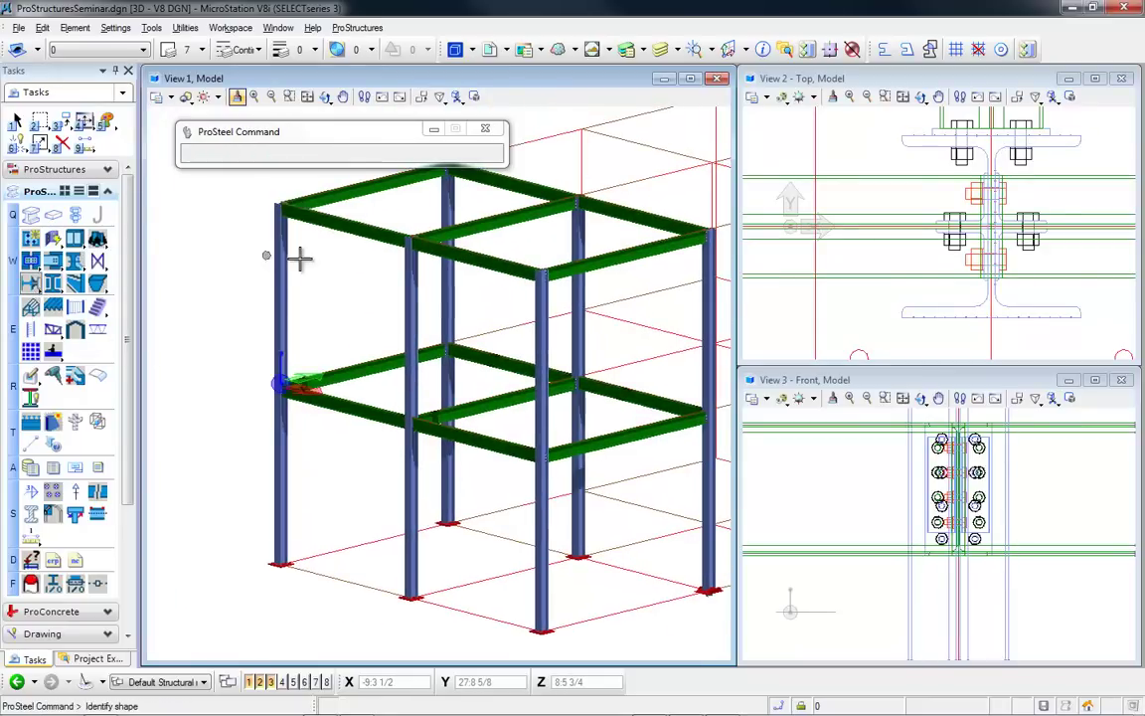
left_click(520, 458)
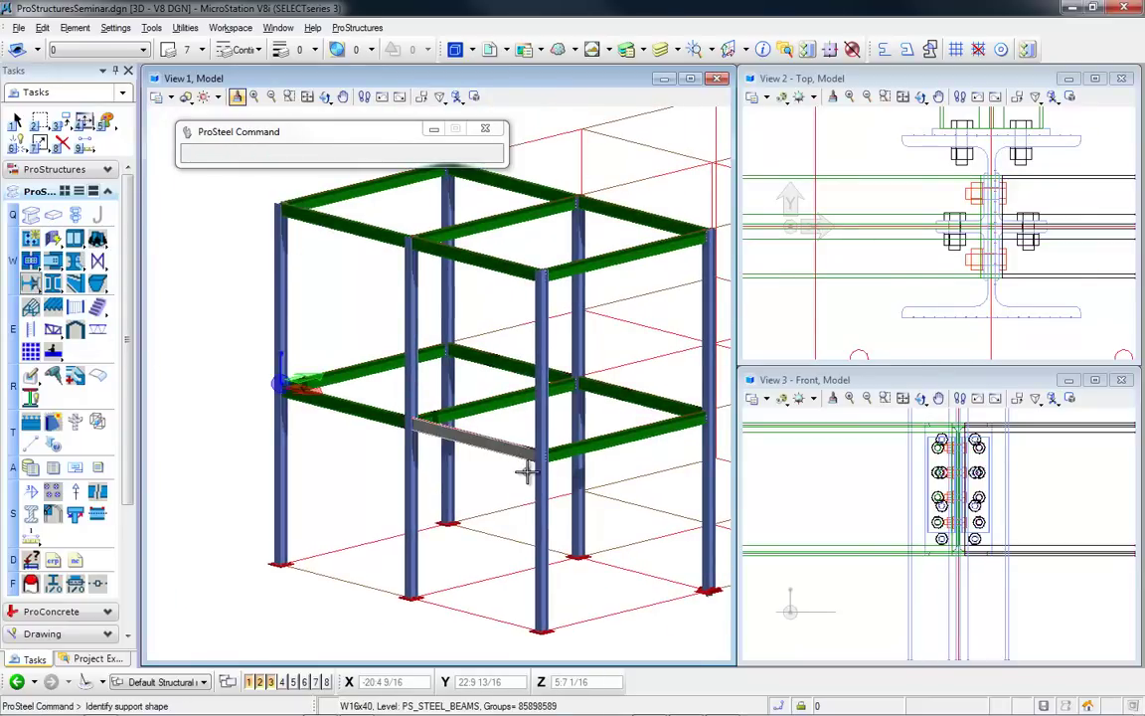
left_click(536, 476)
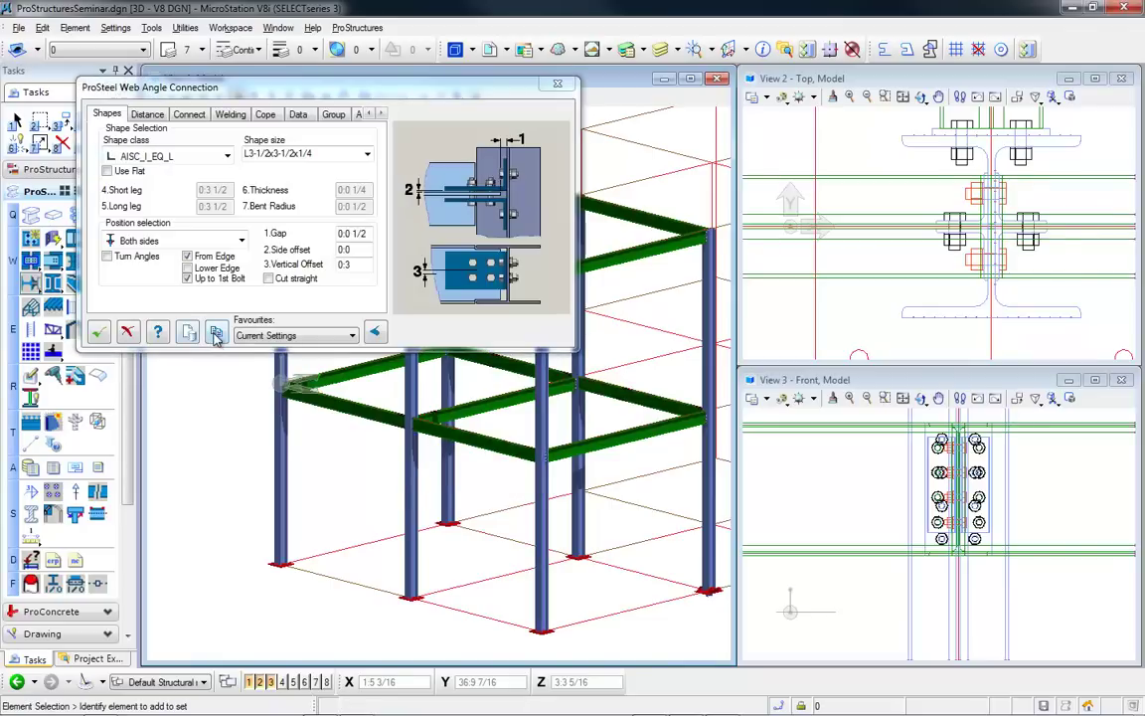
- Insert matching web angle connections between the upper-level edge beam and the corner and middle columns at its ends
left_click(216, 335)
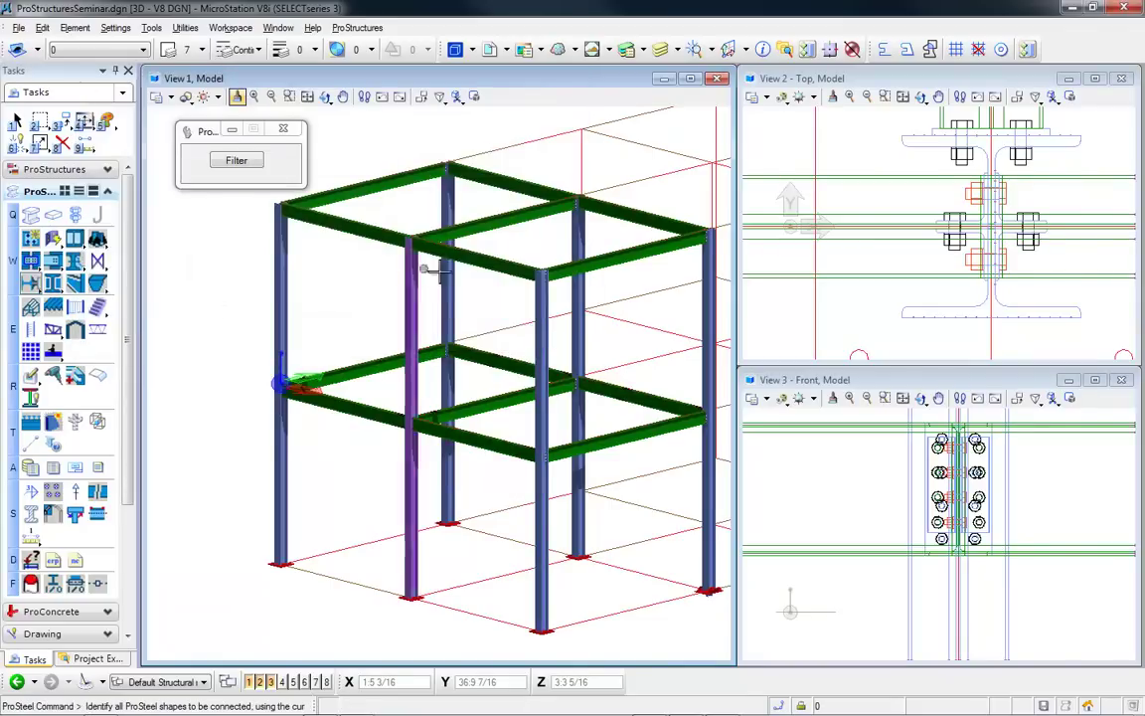
left_click(342, 232)
left_click(328, 246)
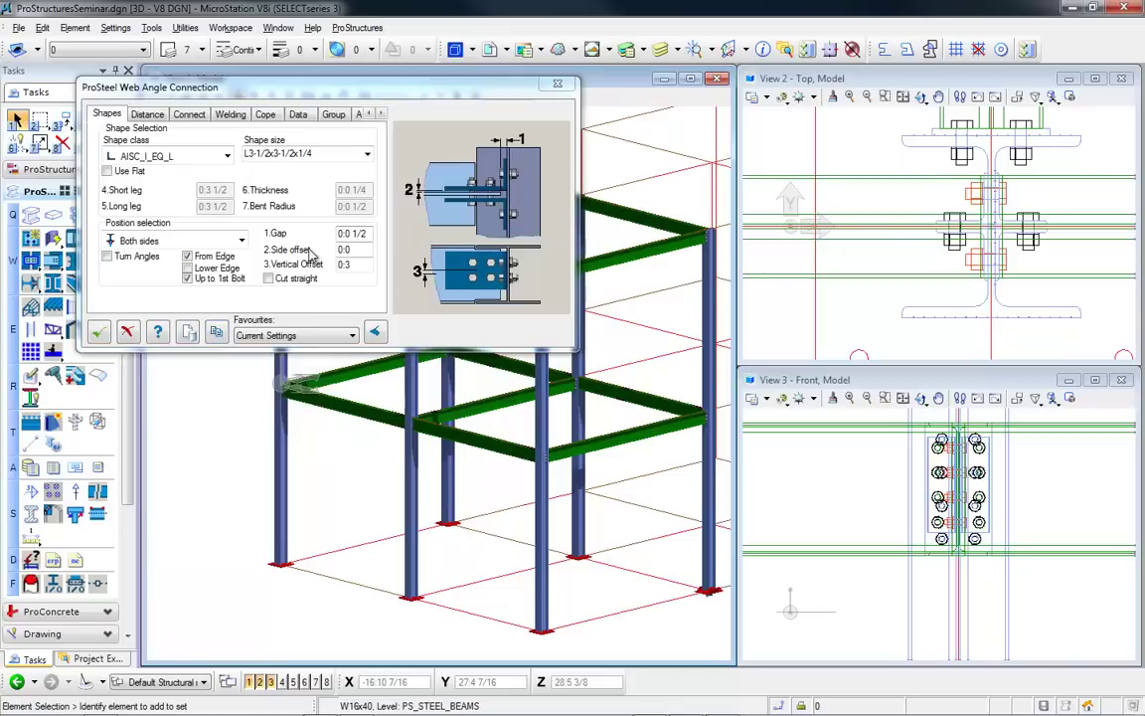
left_click(215, 338)
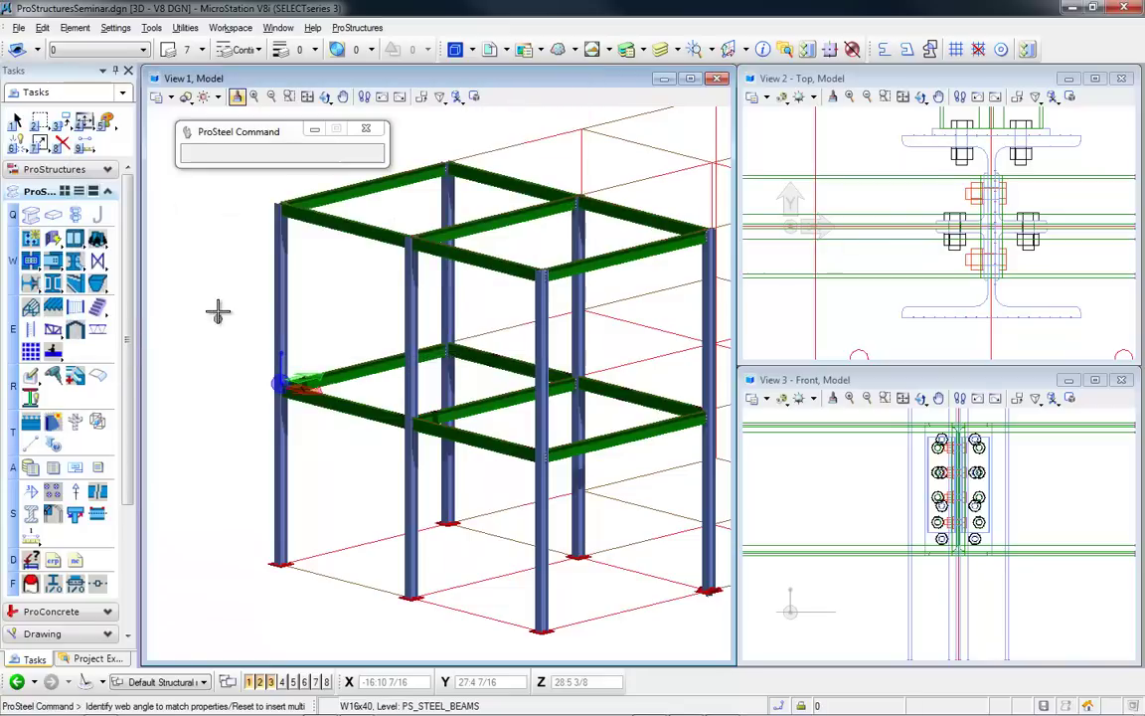
left_click(308, 227)
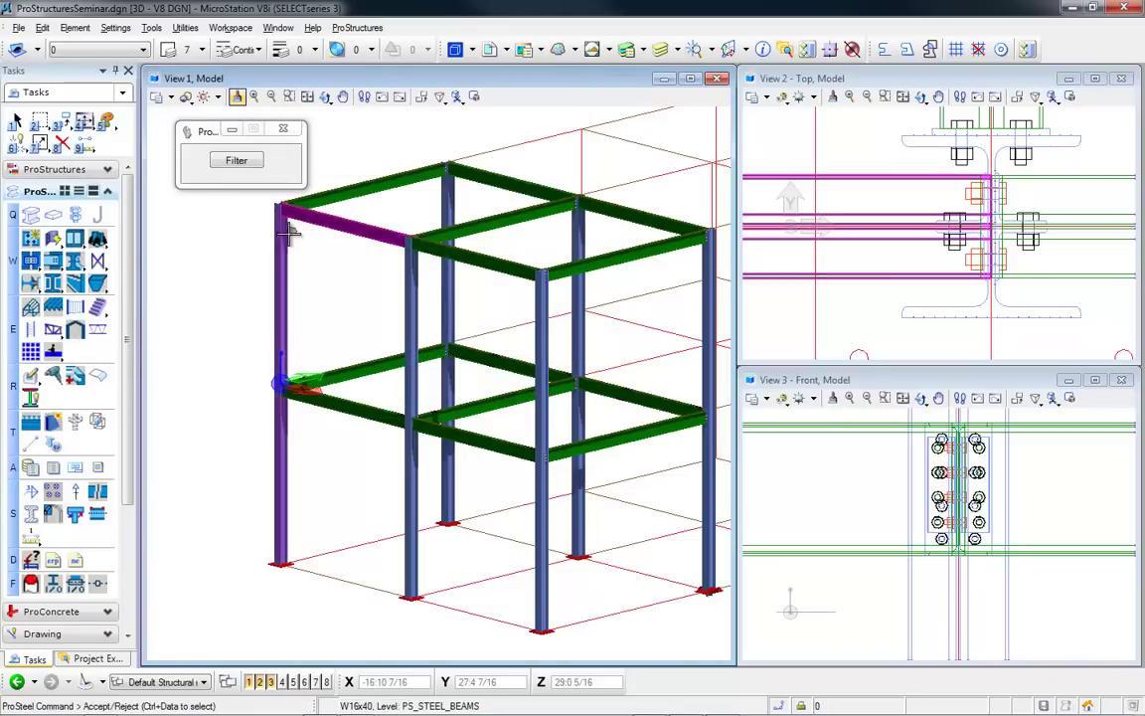
left_click(389, 272)
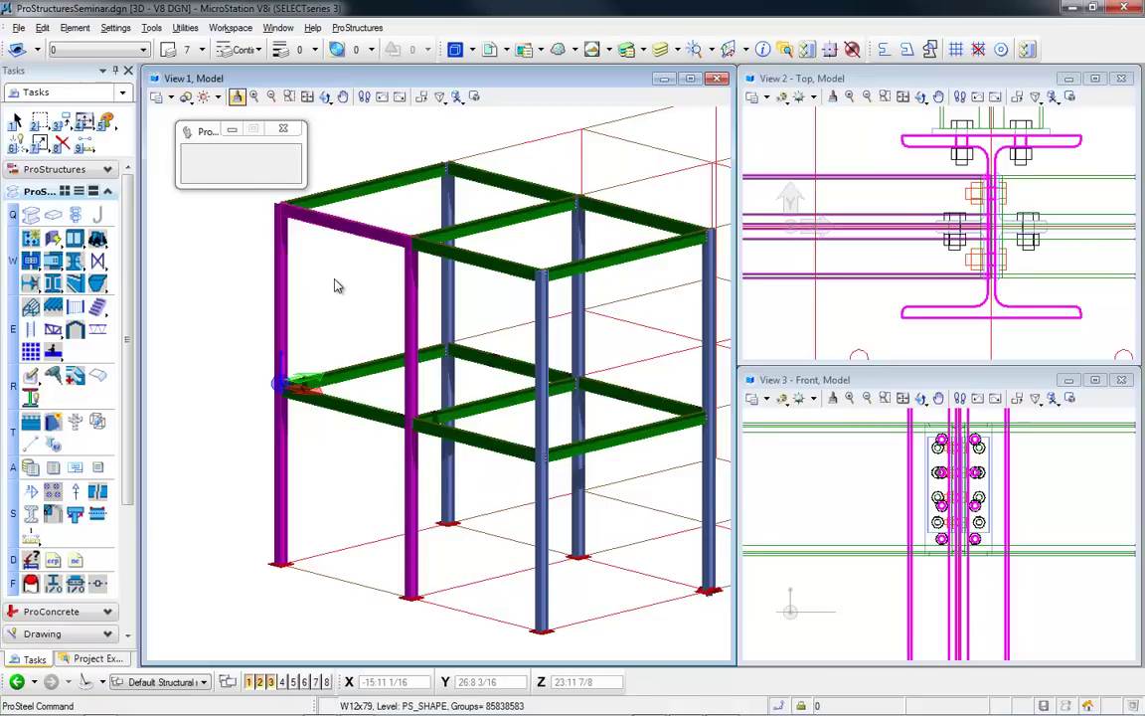
left_click(335, 286)
left_click(101, 334)
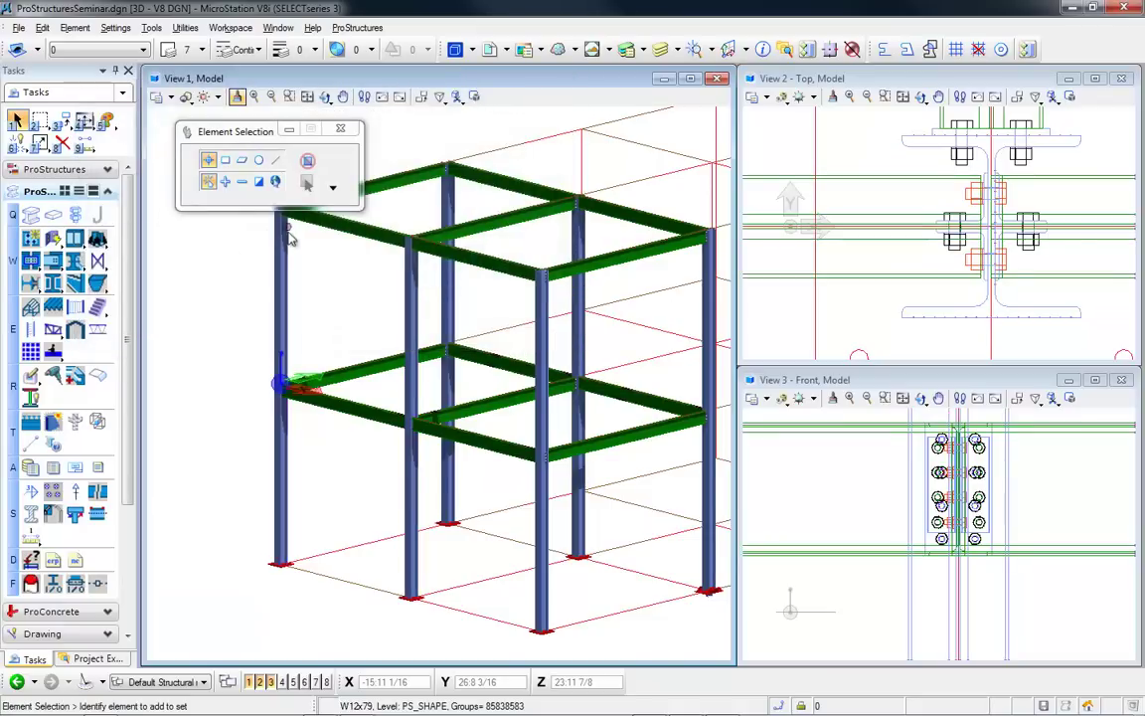
- Examine the web angle connections at the upper-level column joints from both sides of the frame
scroll(298, 358, "up", 6)
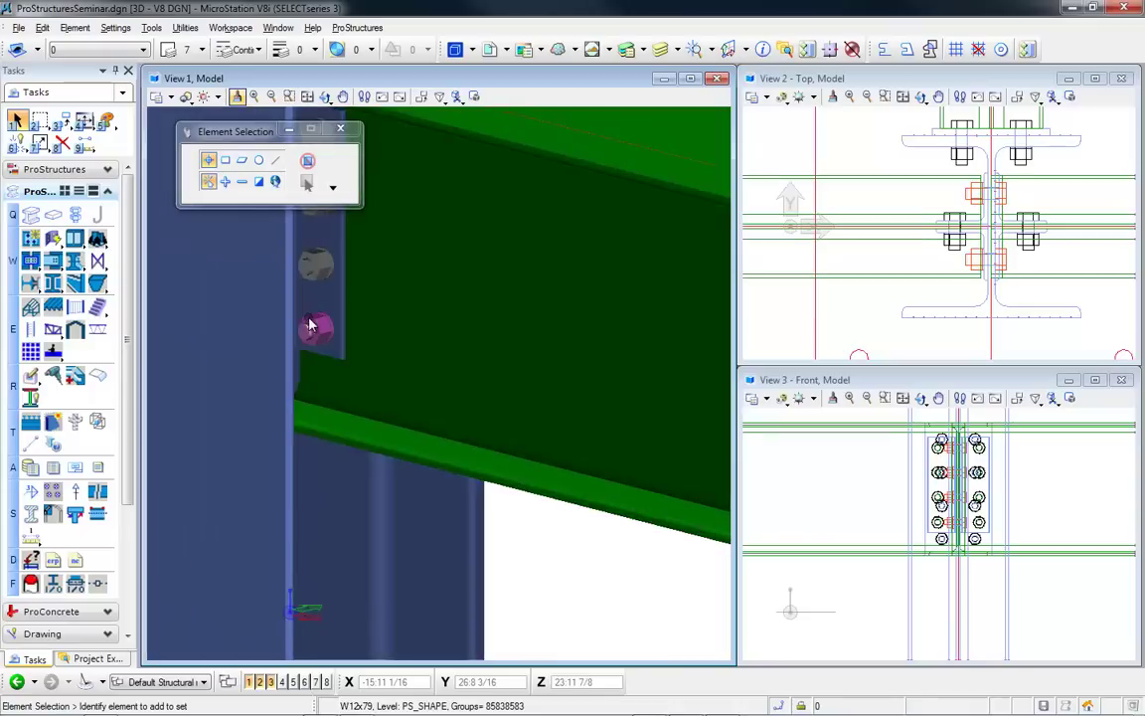
scroll(310, 324, "down", 5)
middle_click_drag(487, 407, 480, 363)
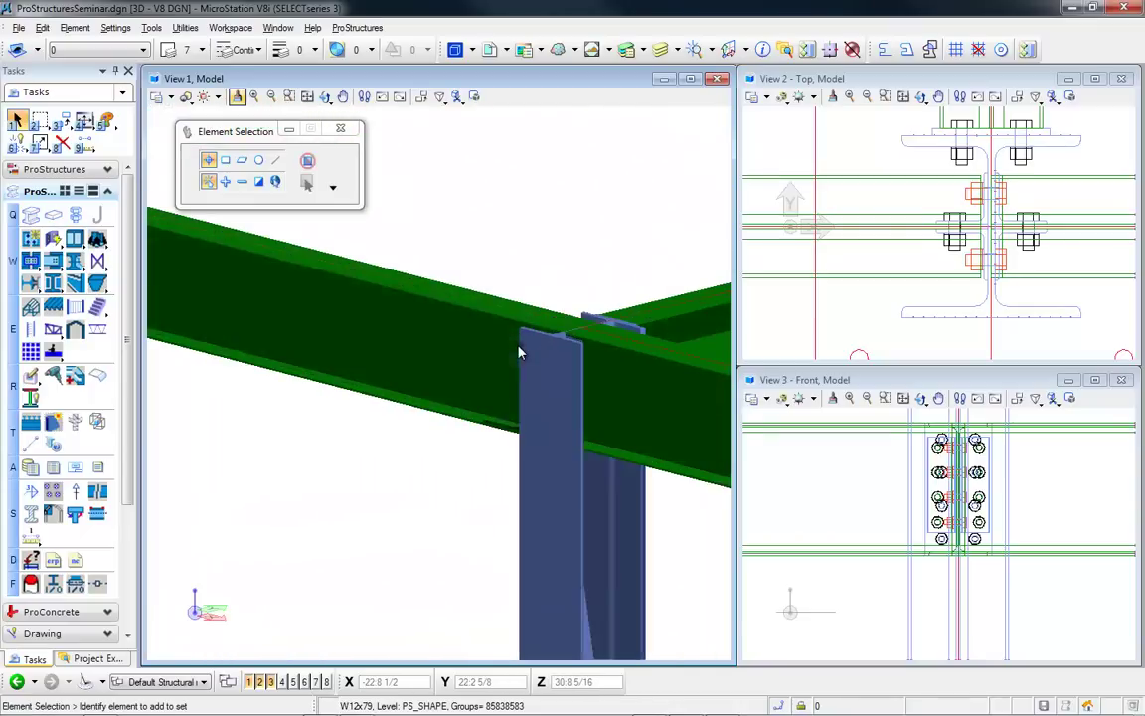
middle_click_drag(404, 358, 641, 384, "shift")
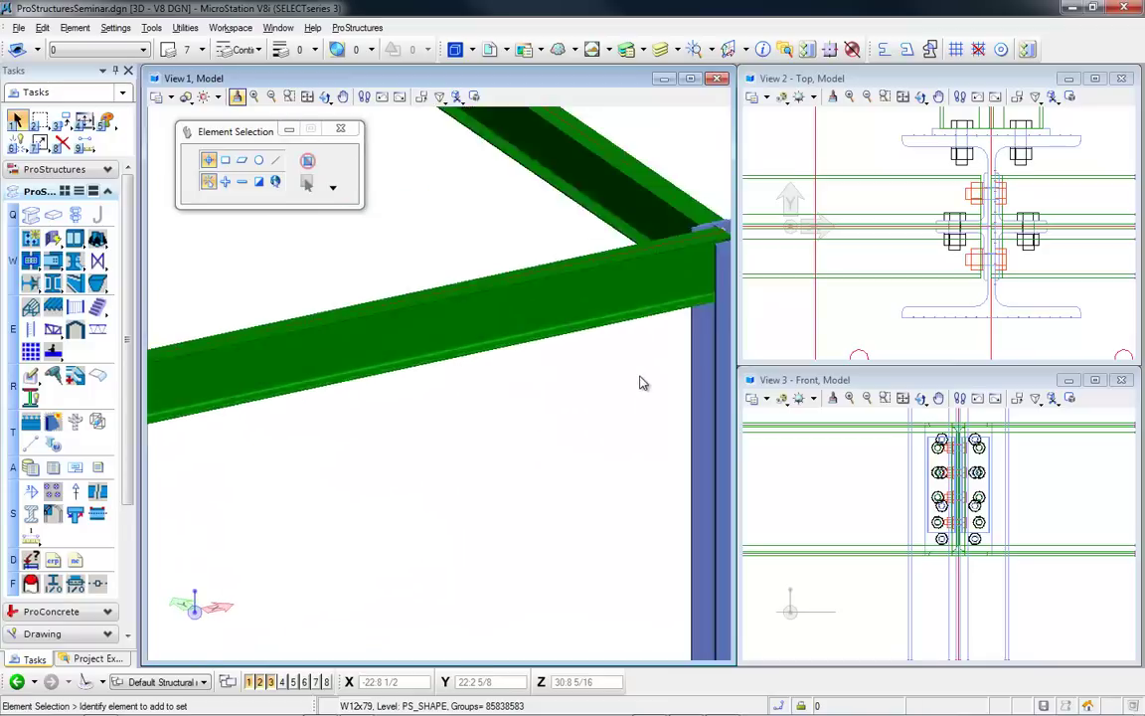
scroll(541, 397, "down", 4)
scroll(378, 396, "up", 4)
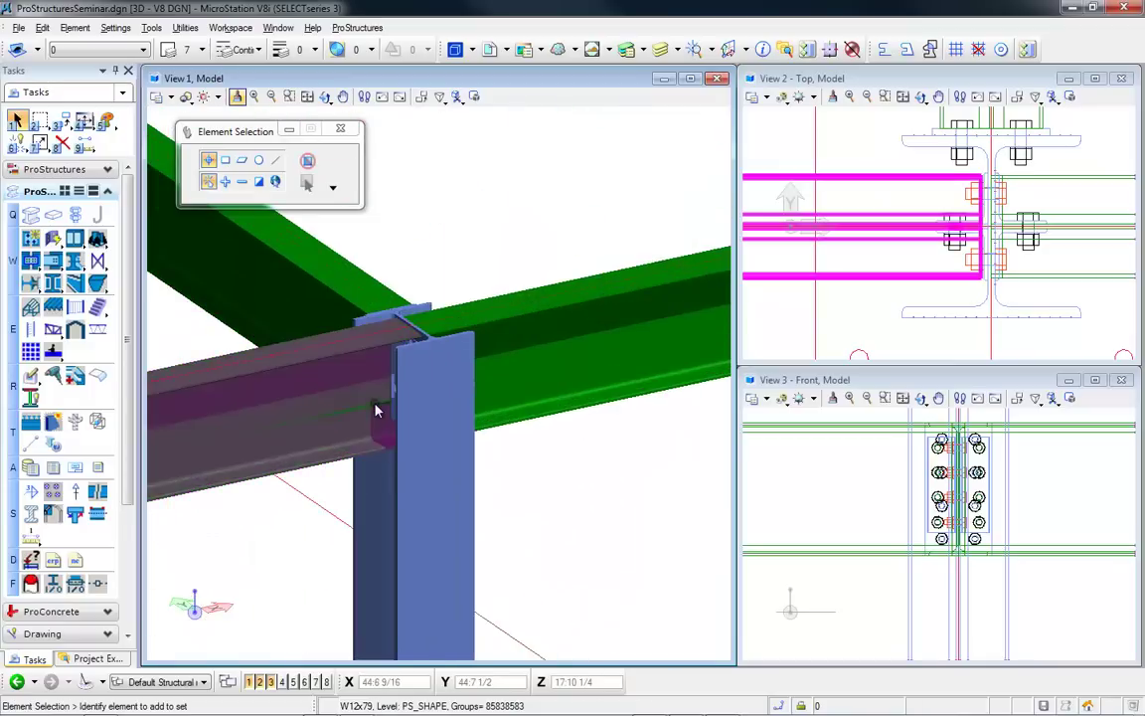
middle_click_drag(375, 410, 473, 427, "shift")
scroll(475, 426, "down", 3)
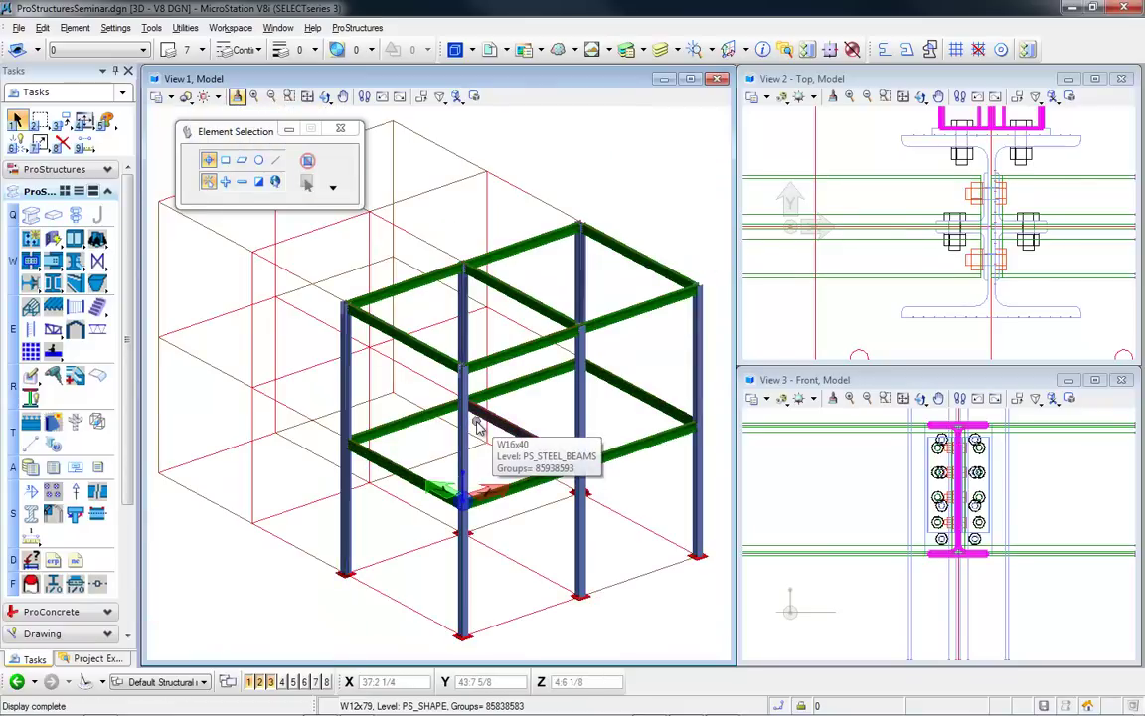
- Maximize the 3D view and display the frame elevation from the workframe view Bentley_Y__1
double_click(563, 80)
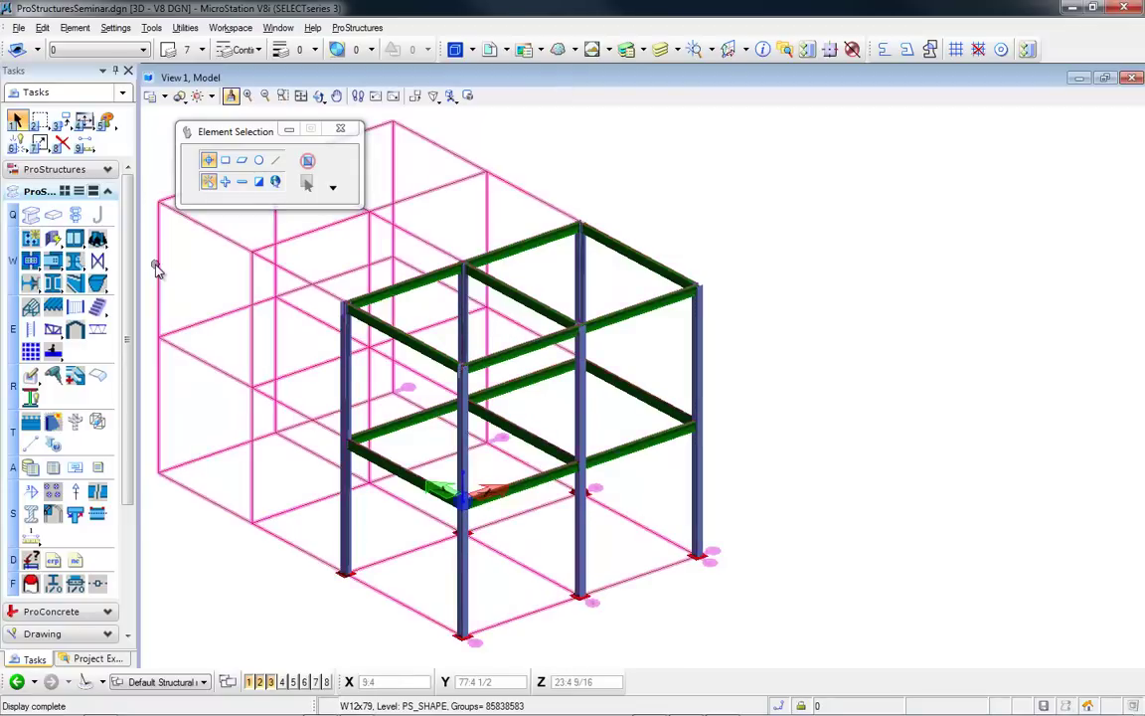
left_click(55, 174)
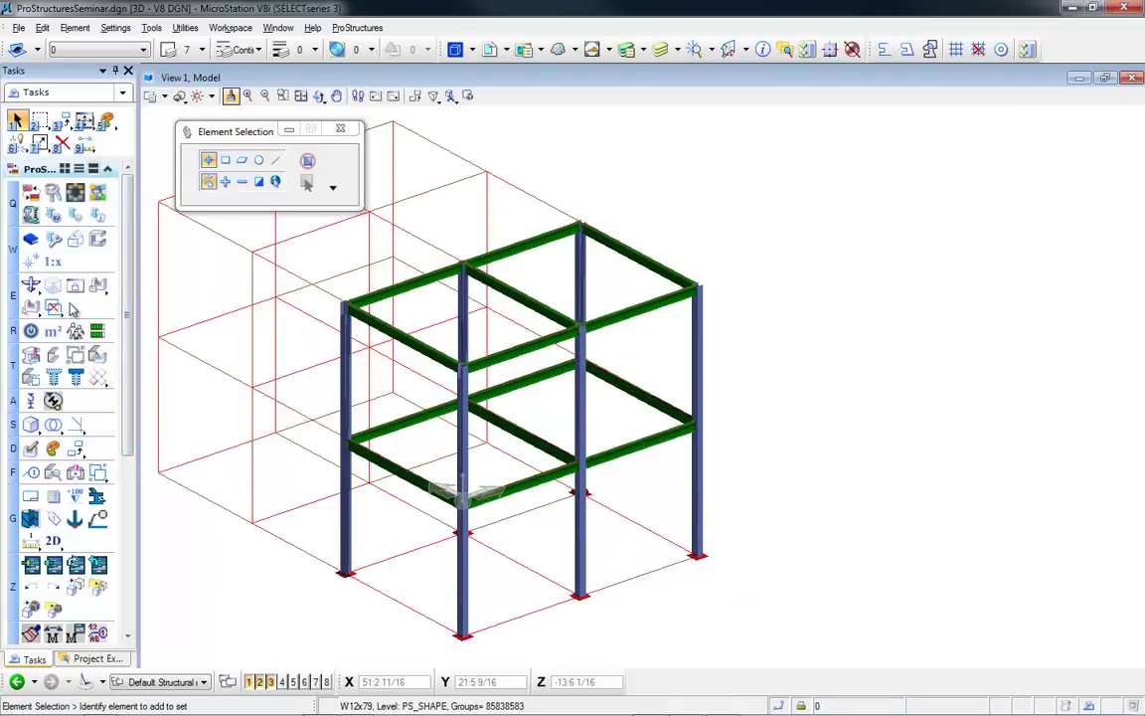
left_click(75, 288)
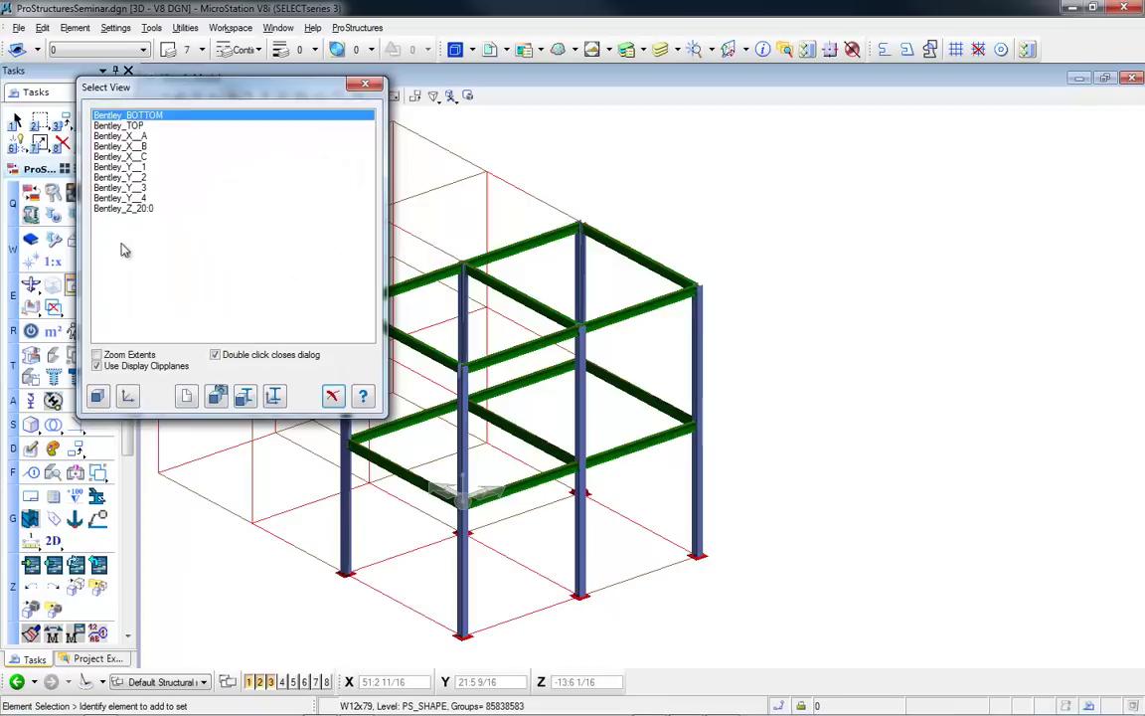
left_click(142, 167)
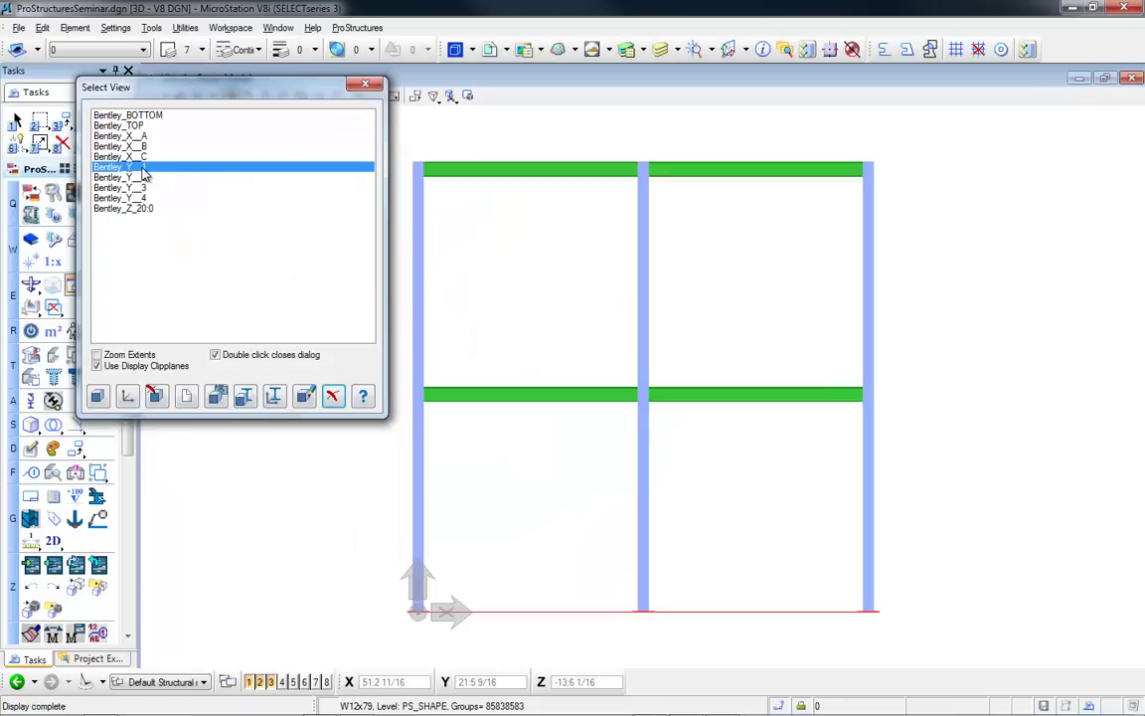
double_click(156, 175)
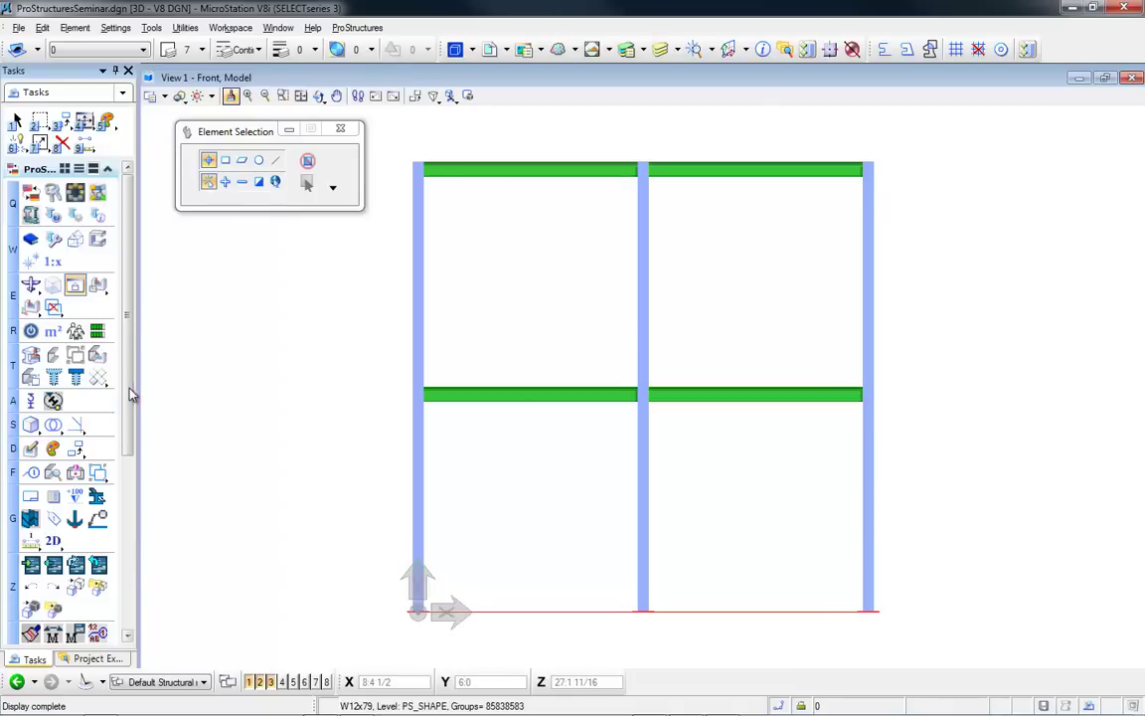
- Create a cross bracing in the upper bay between the corner and middle columns, defining its system line by points
scroll(118, 418, "down", 8)
left_click(60, 441)
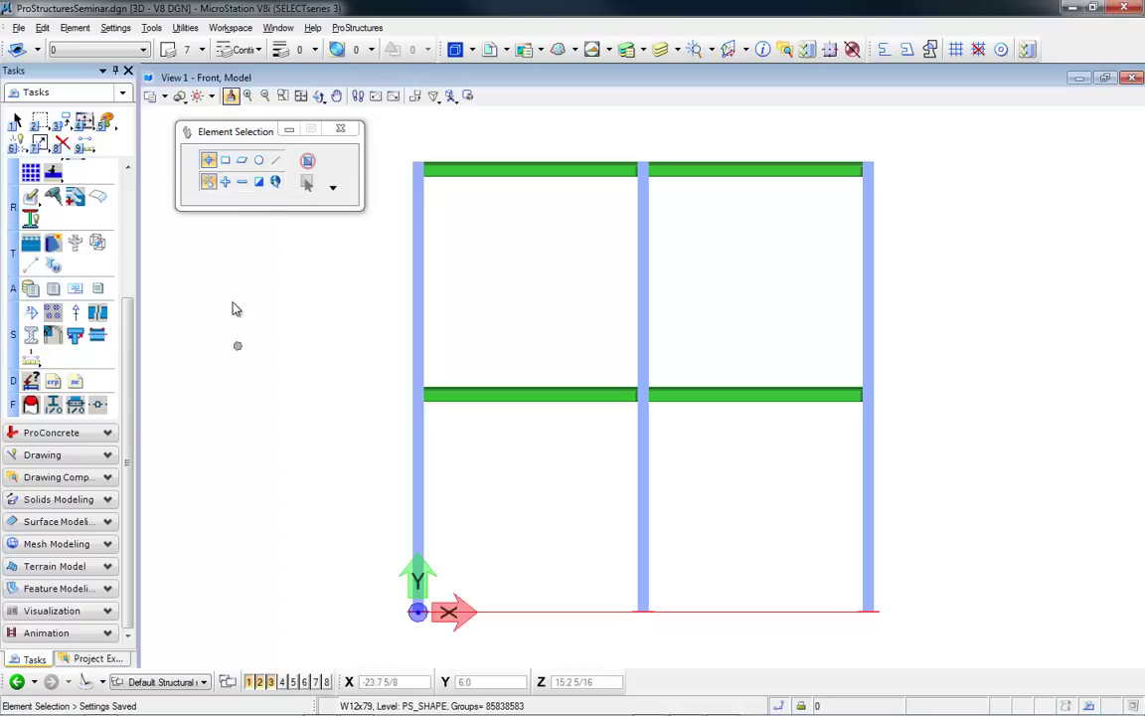
left_click_drag(134, 341, 134, 171)
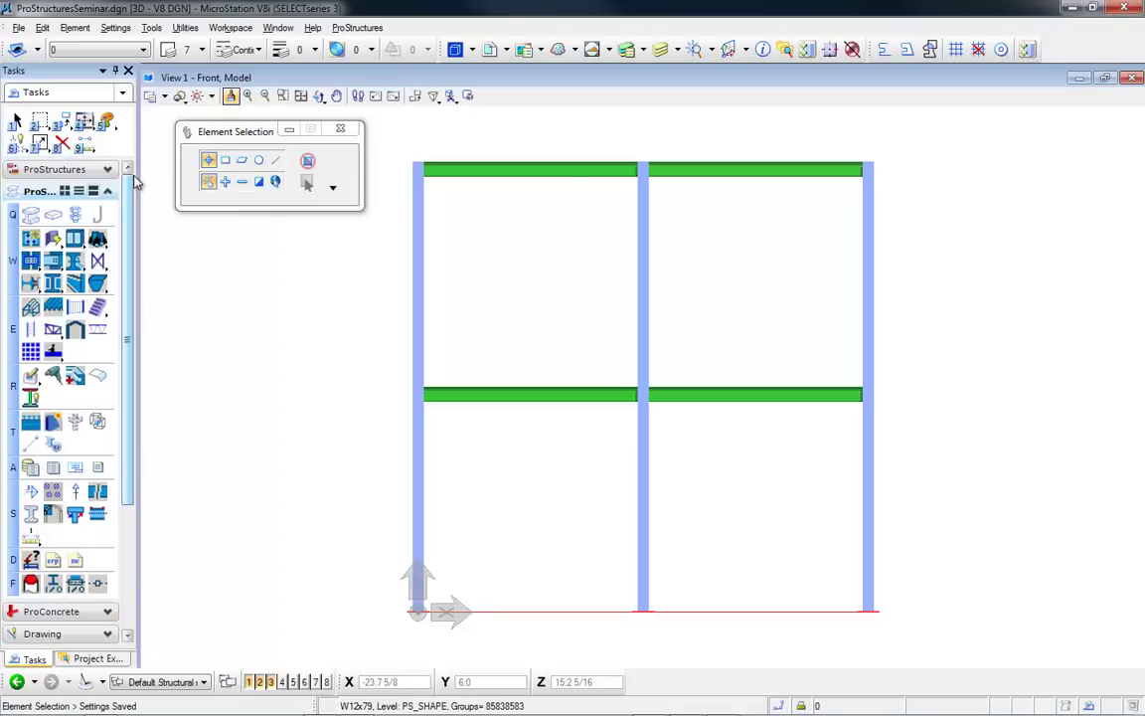
left_click(97, 261)
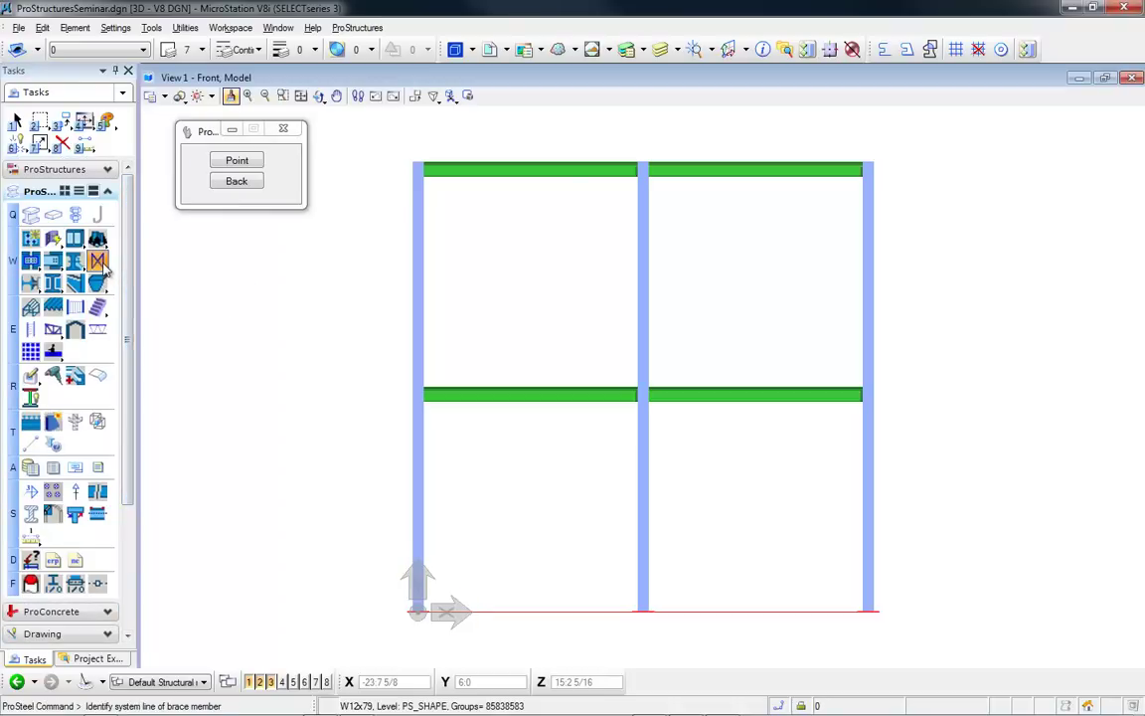
left_click(243, 164)
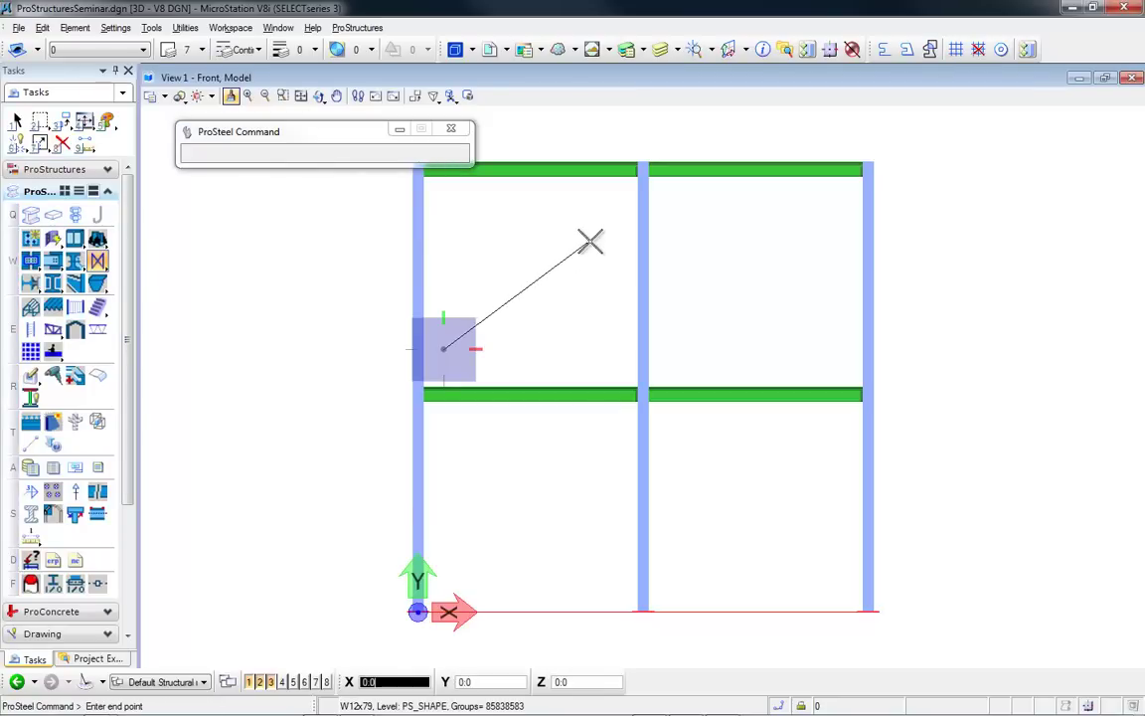
left_click(621, 225)
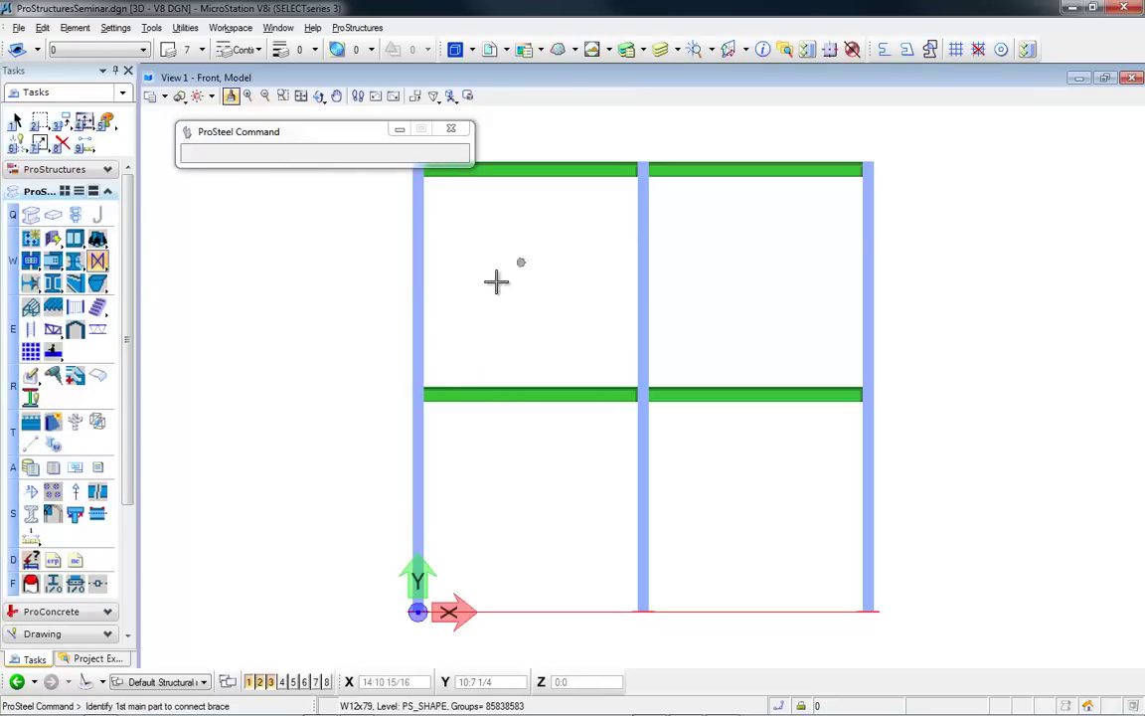
left_click(428, 319)
left_click(637, 287)
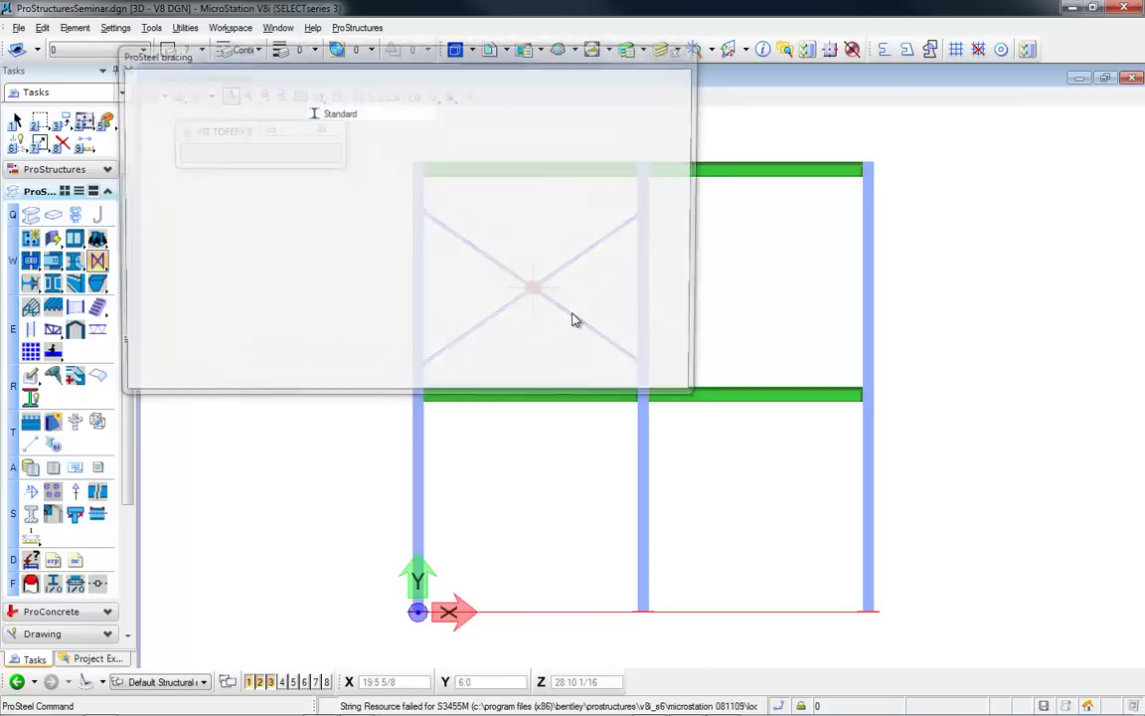
- Try the Bentley/Default Rod and ProSteel/eSeminar_Pipe favourites on the upper-bay bracing while viewing its gusset plates in 3D
middle_click_drag(645, 476, 927, 560)
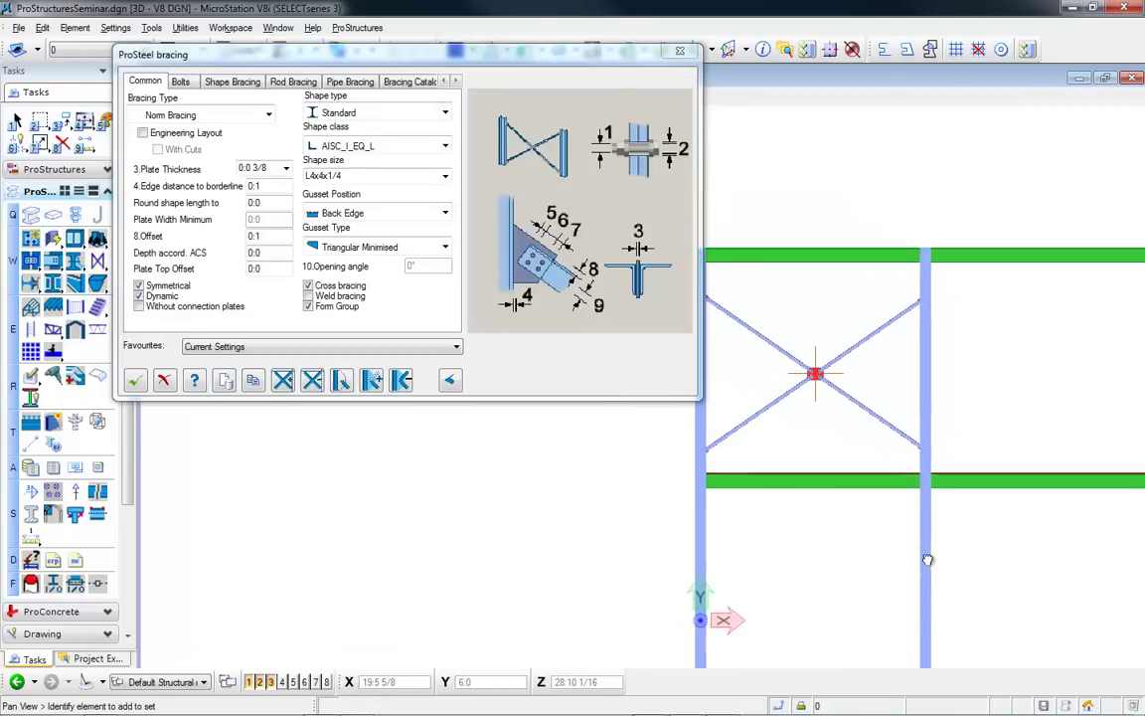
middle_click_drag(881, 395, 618, 419, "shift")
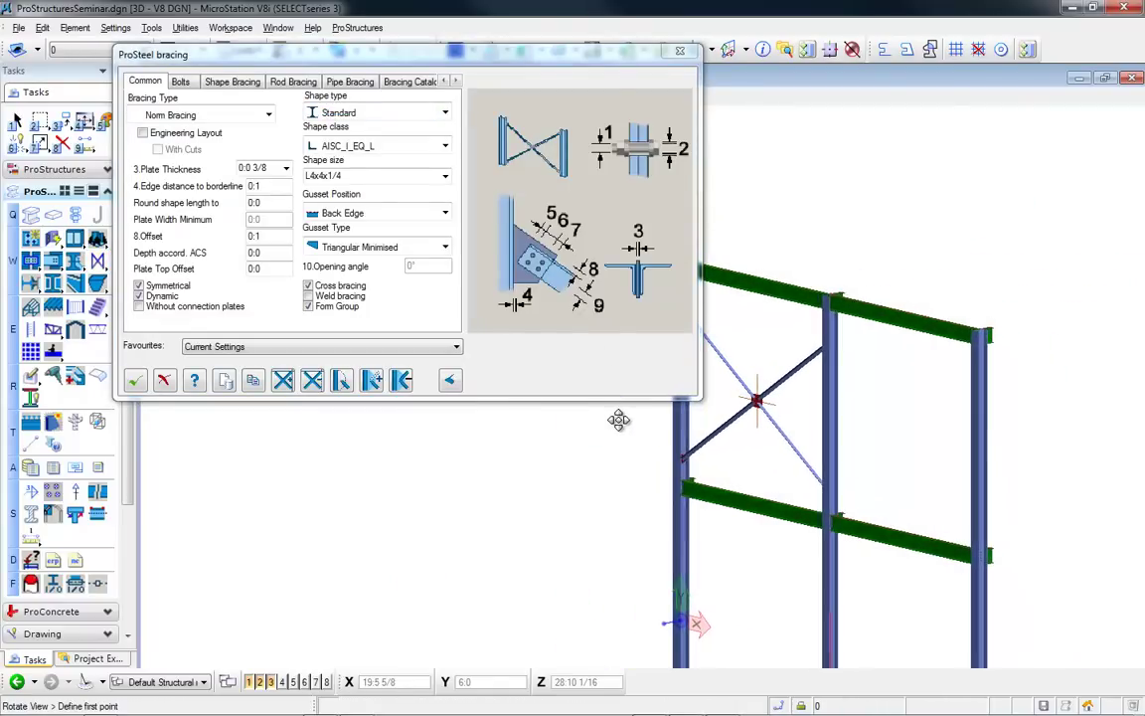
scroll(739, 438, "up", 5)
middle_click_drag(741, 444, 828, 388)
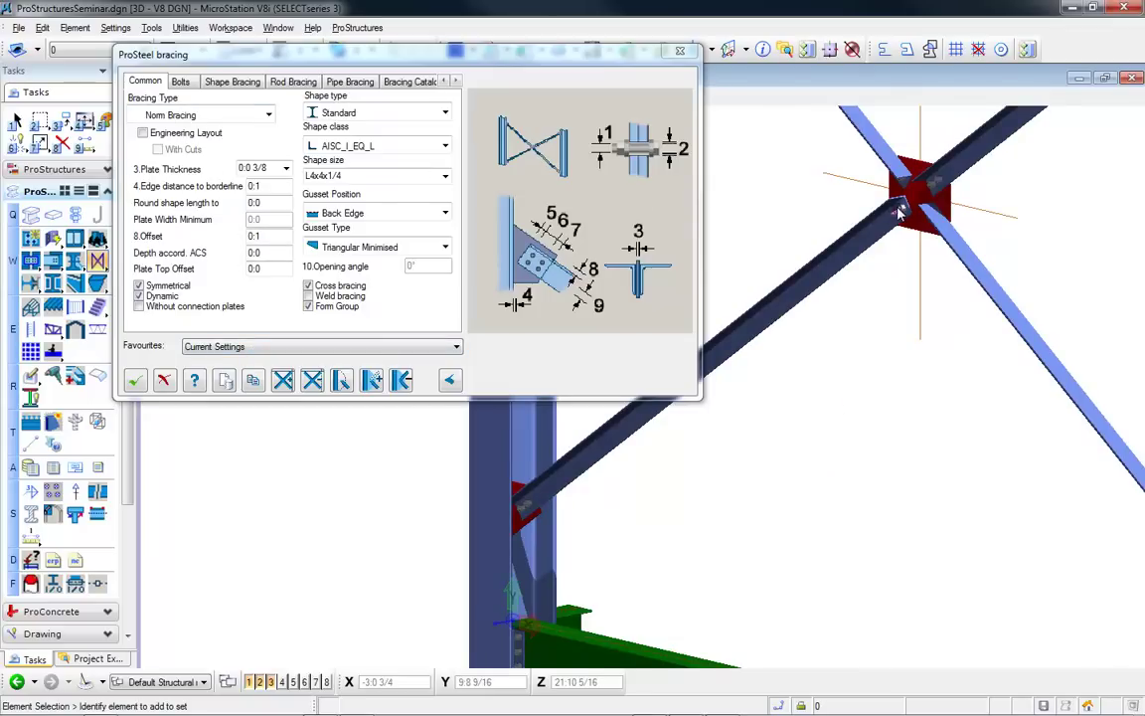
left_click(203, 346)
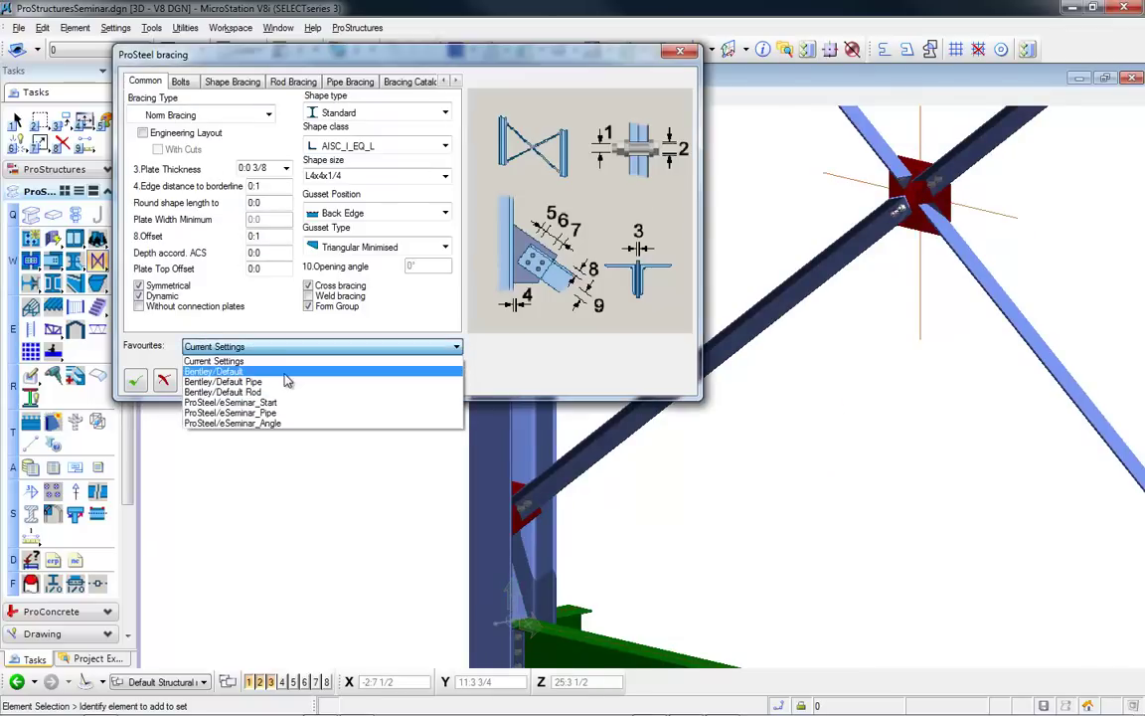
left_click(287, 387)
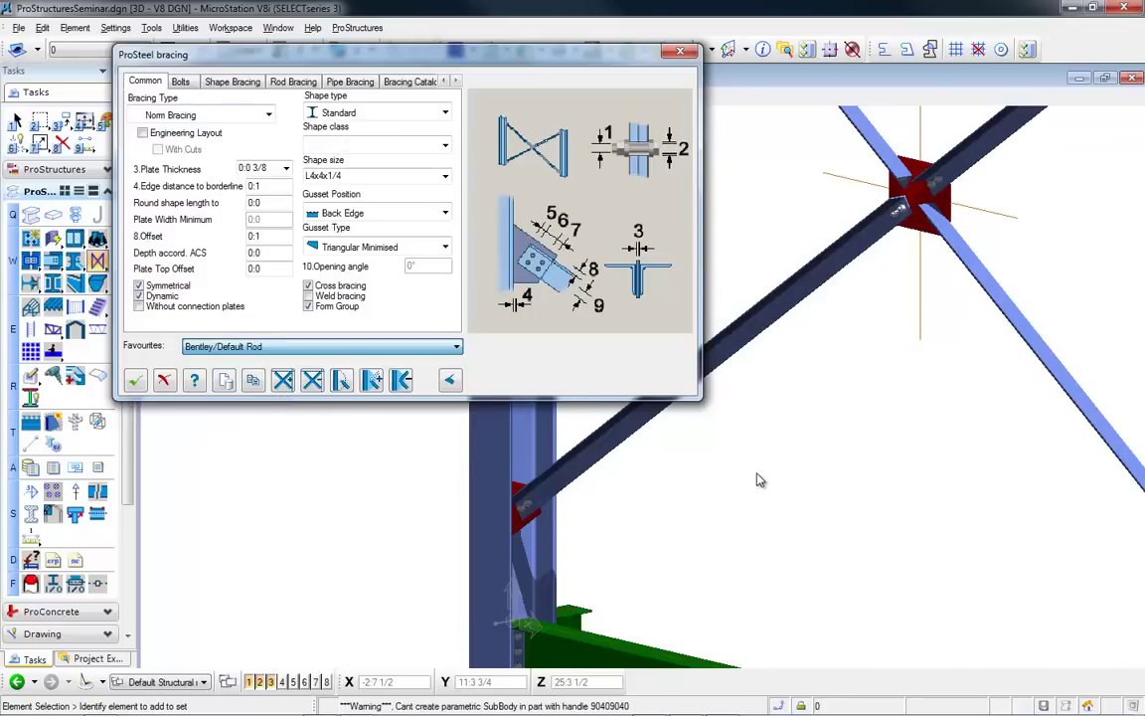
left_click(299, 347)
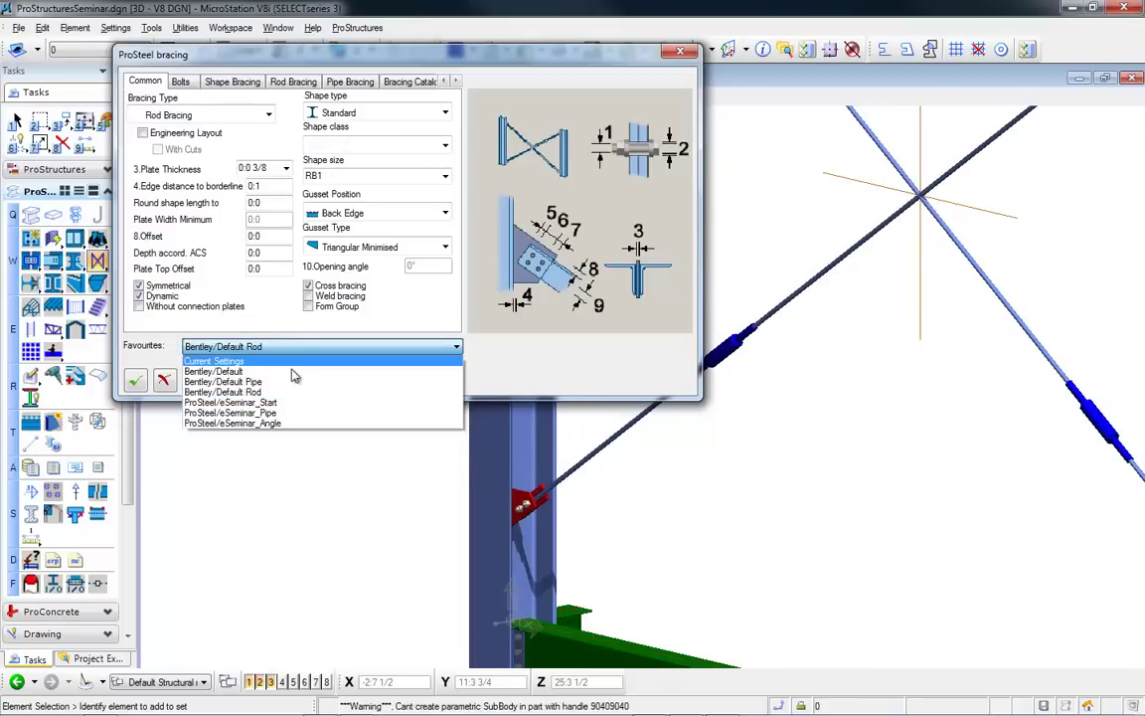
left_click(249, 412)
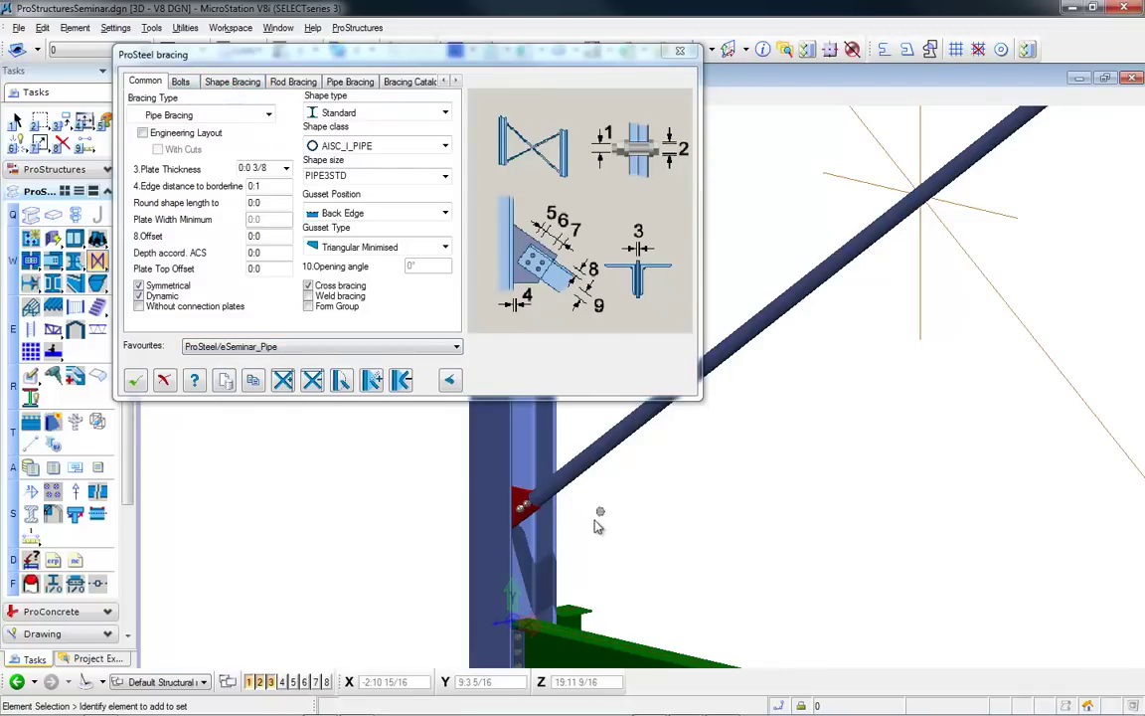
- Apply the ProSteel/eSeminar_Angle favourite to the upper-bay bracing and accept it
left_click(296, 347)
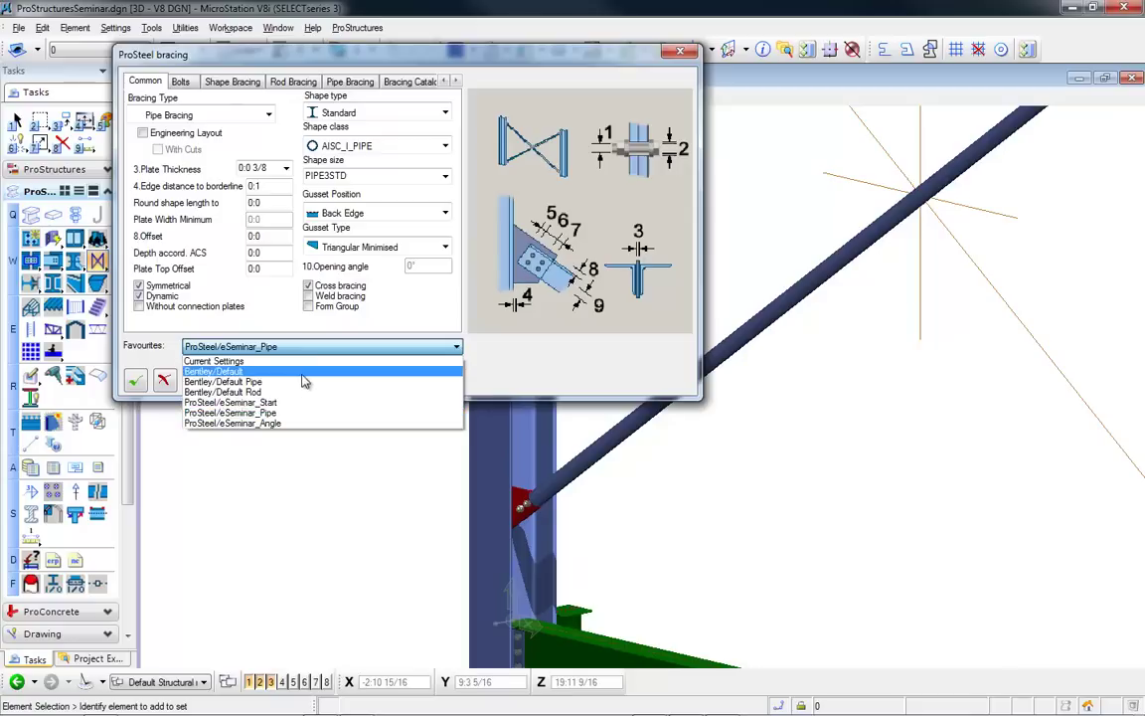
left_click(293, 425)
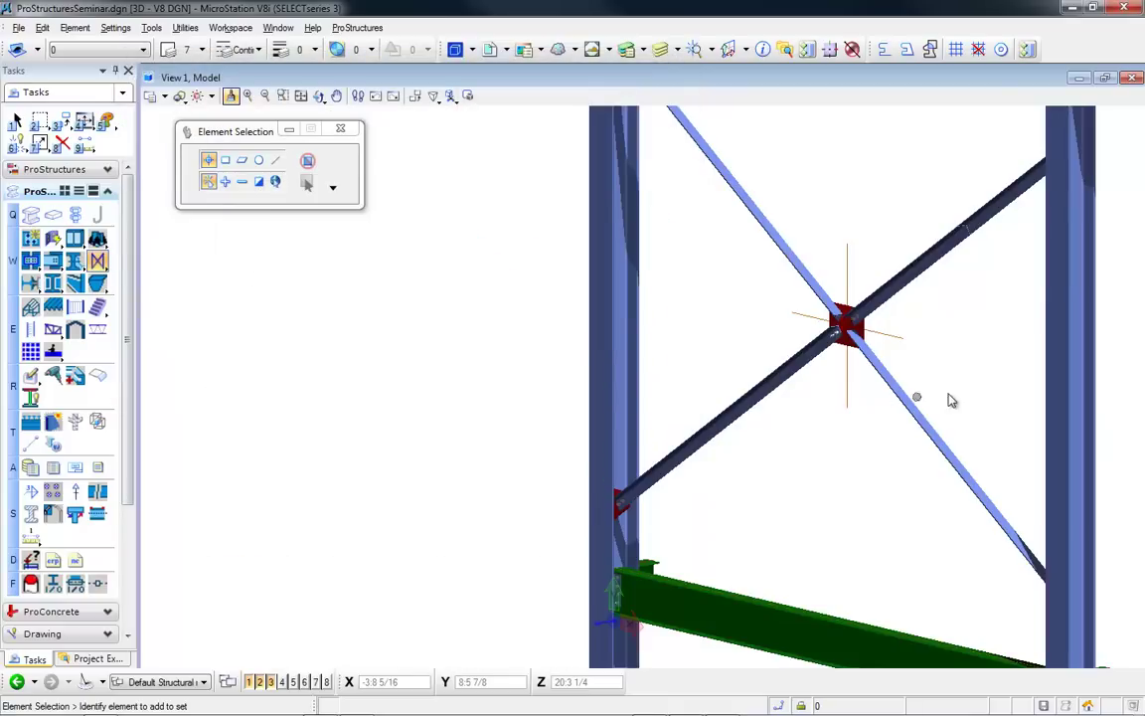
middle_click_drag(951, 396, 804, 471)
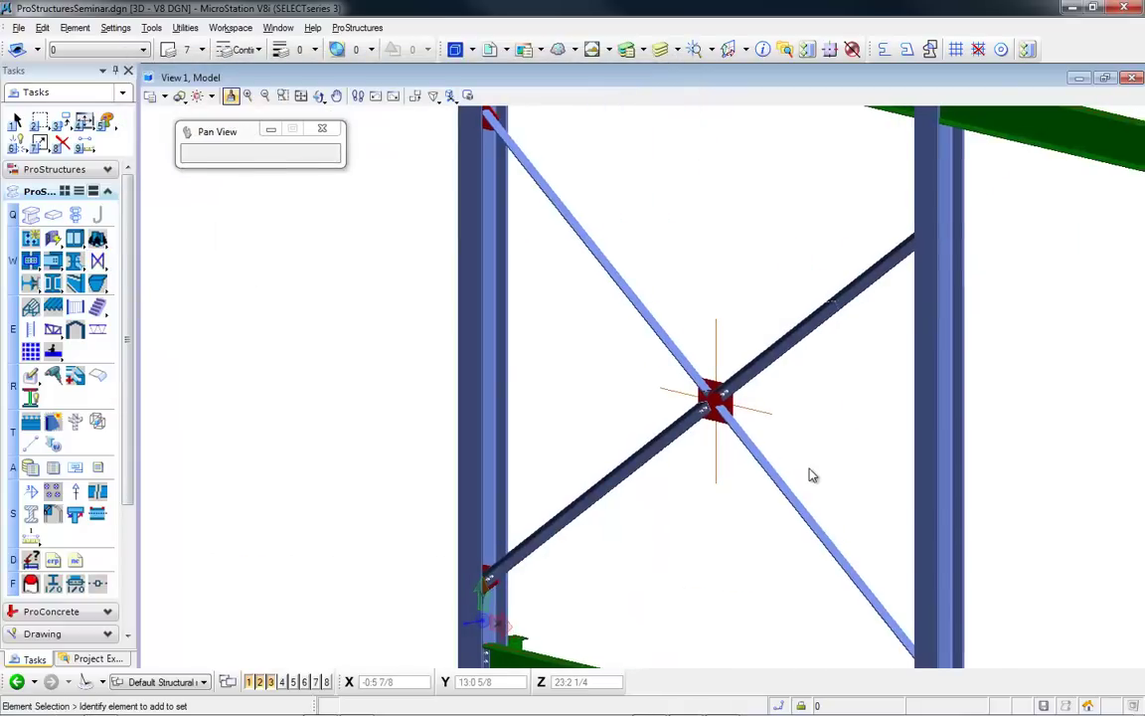
scroll(809, 470, "down", 3)
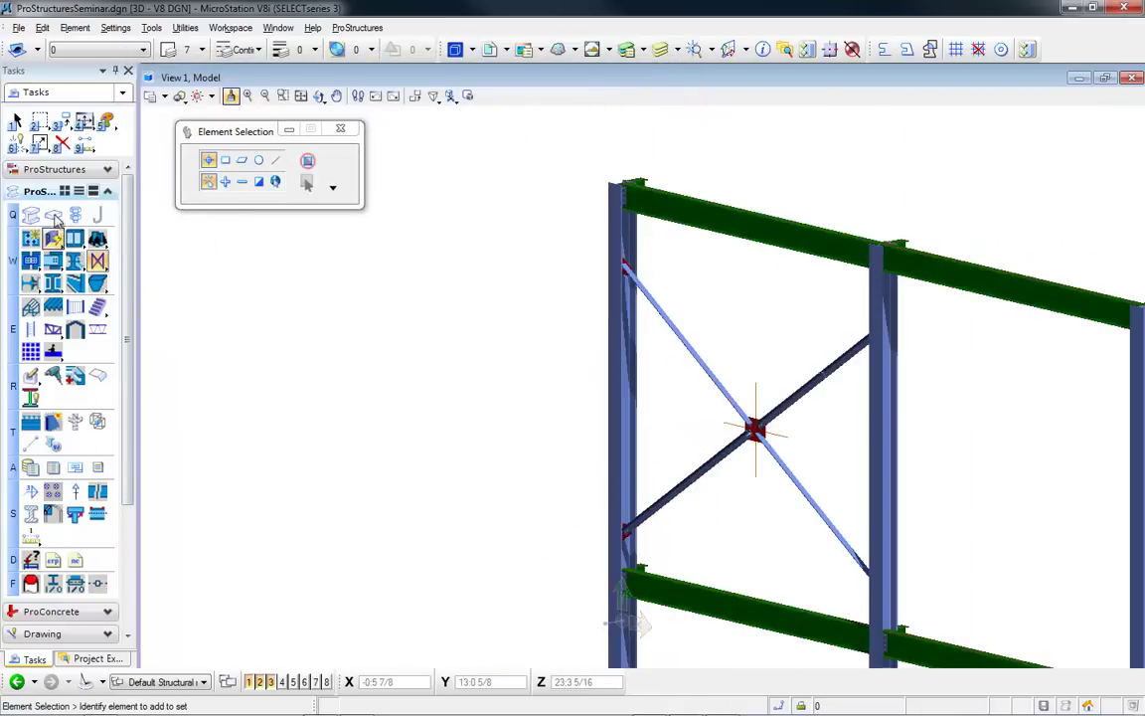
- Display the frame elevation from the workframe view Bentley_Y__2
left_click(44, 170)
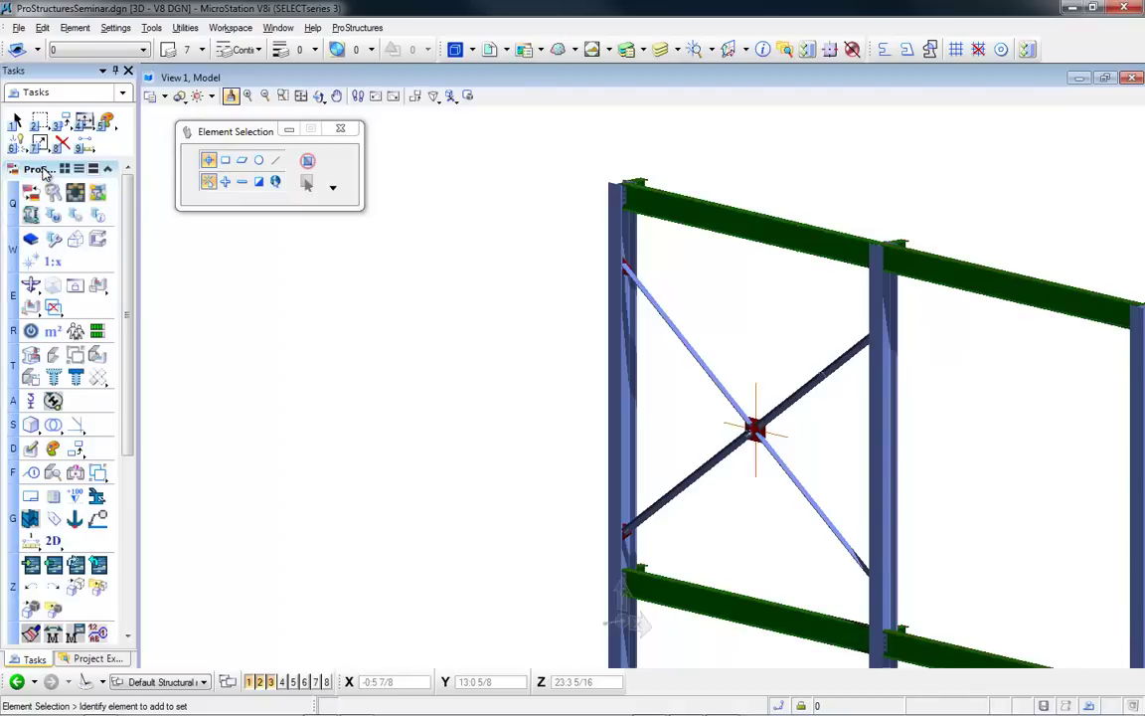
left_click(79, 249)
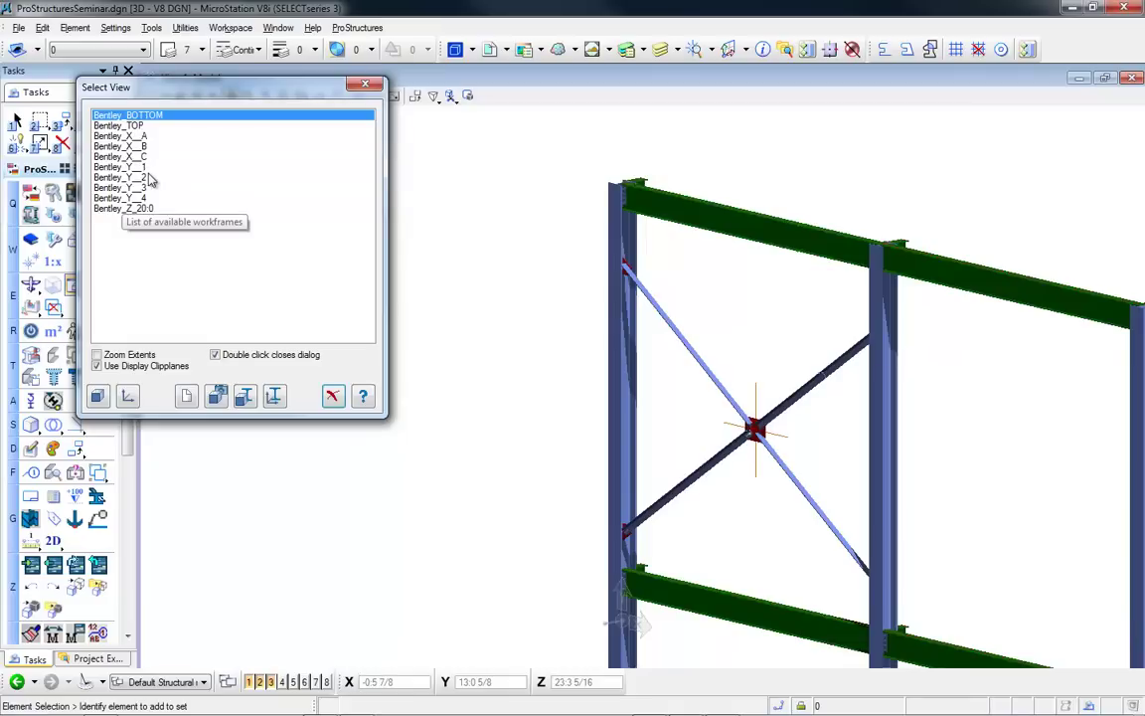
left_click(142, 178)
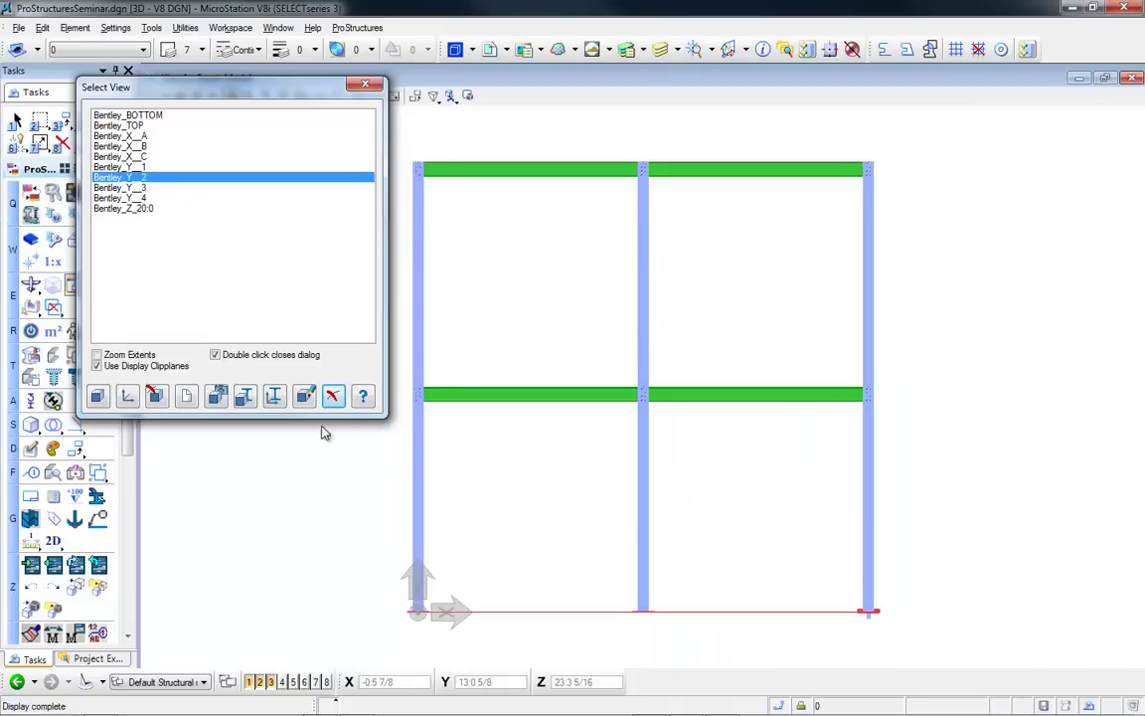
left_click(333, 396)
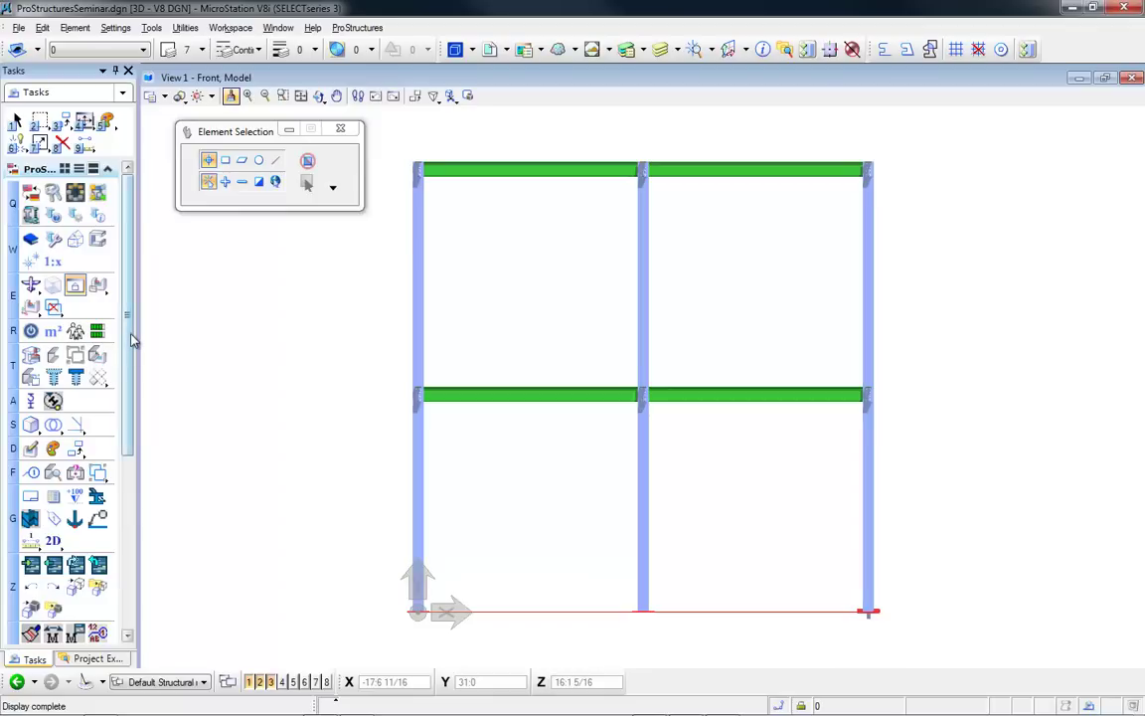
- Create a cross bracing in the upper bay between the first and middle columns, defining its system line by two points
left_click_drag(127, 314, 127, 421)
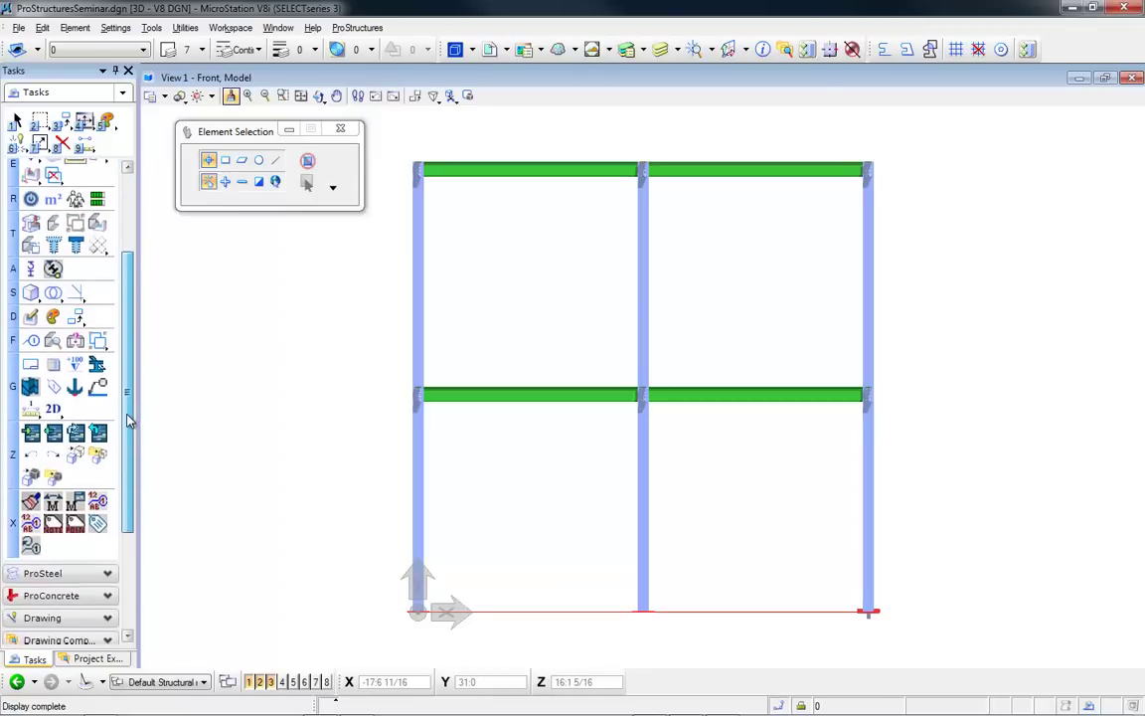
left_click(89, 566)
scroll(125, 299, "up", 3)
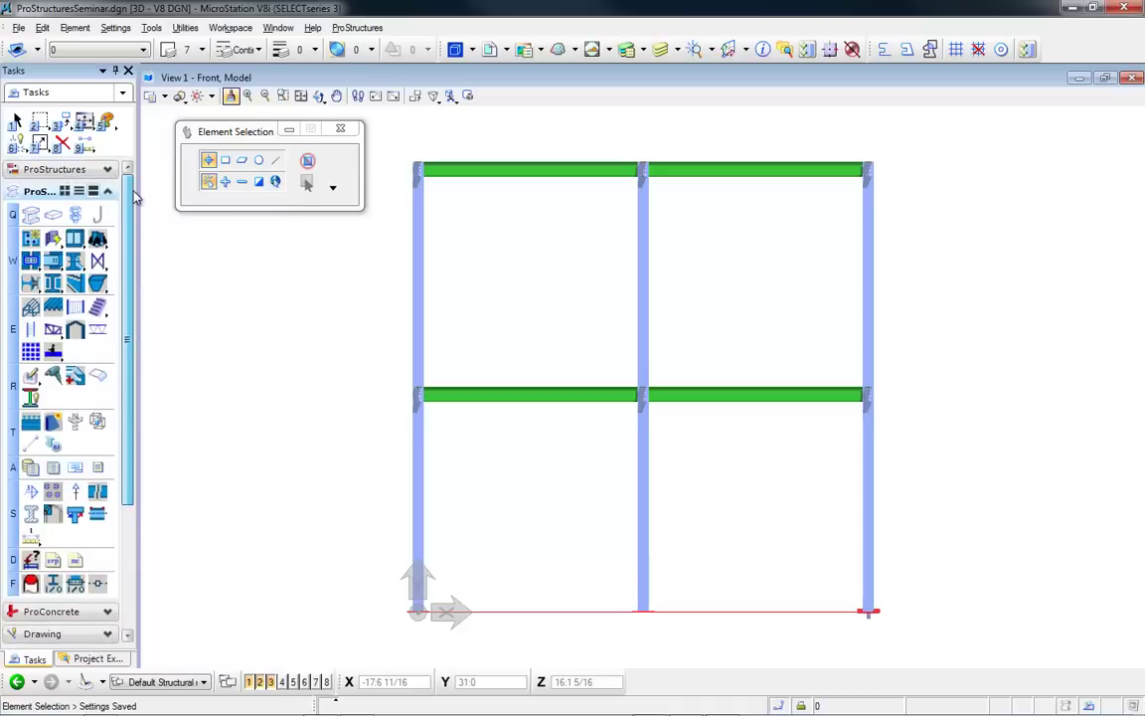
left_click(105, 261)
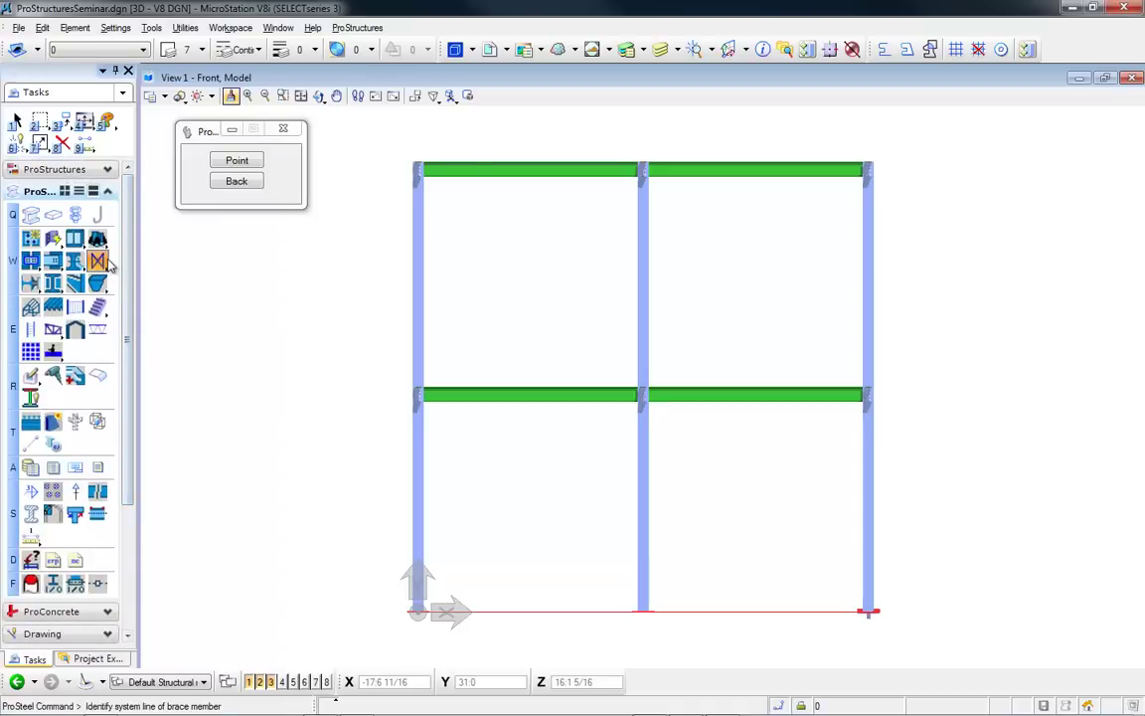
left_click(237, 160)
left_click(437, 350)
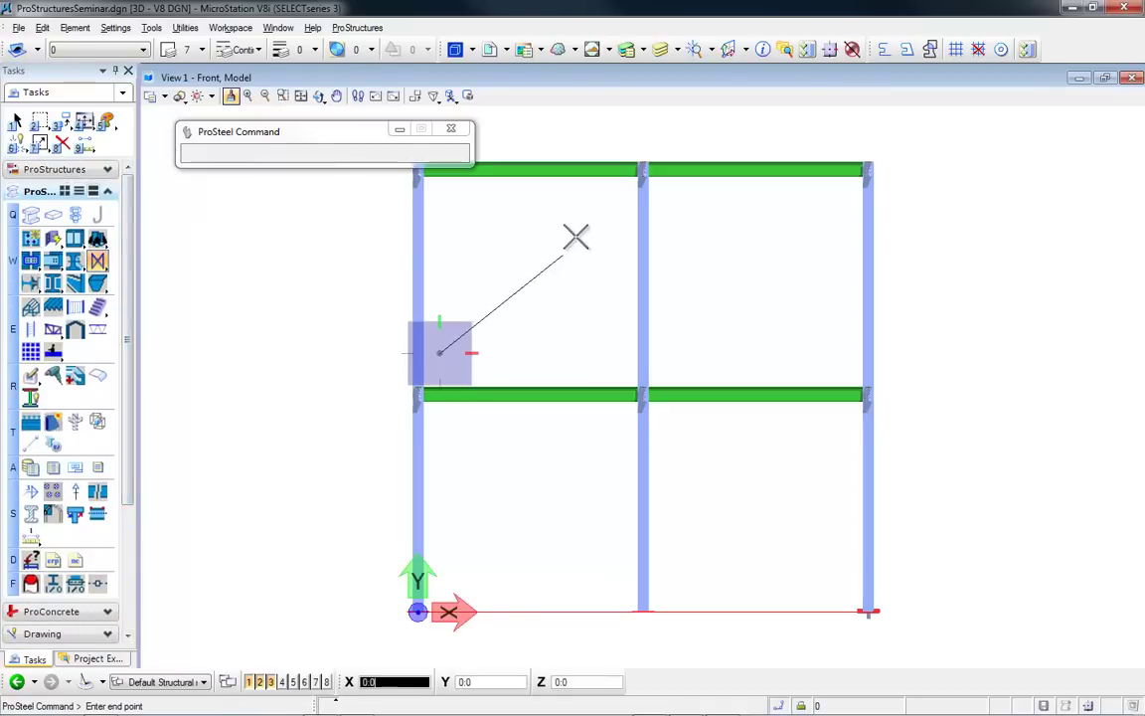
left_click(547, 235)
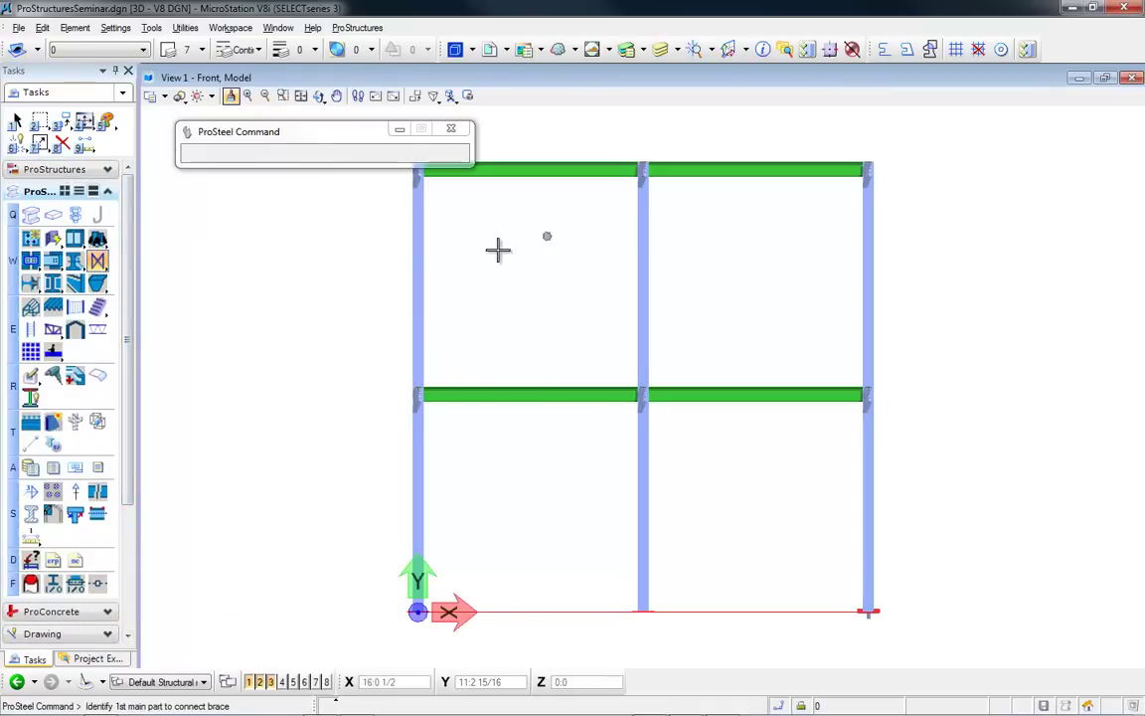
left_click(471, 300)
left_click(639, 295)
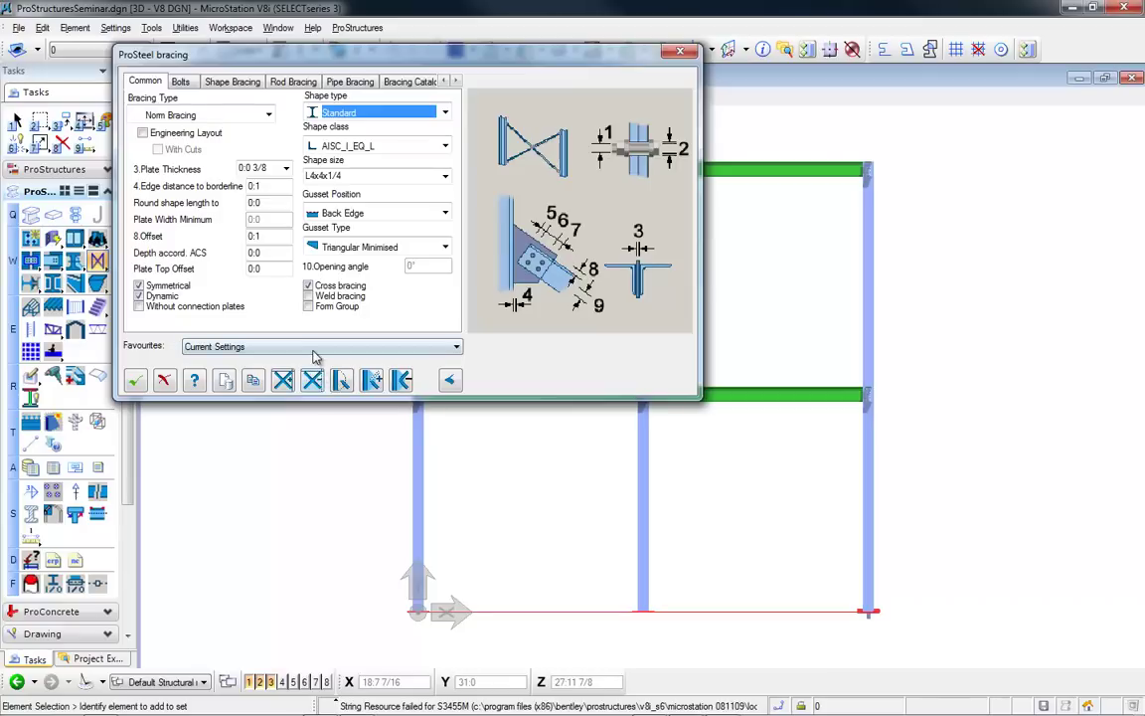
- Apply the ProSteel/eSeminar_Pipe favourite to the new bracing and accept it
left_click(313, 346)
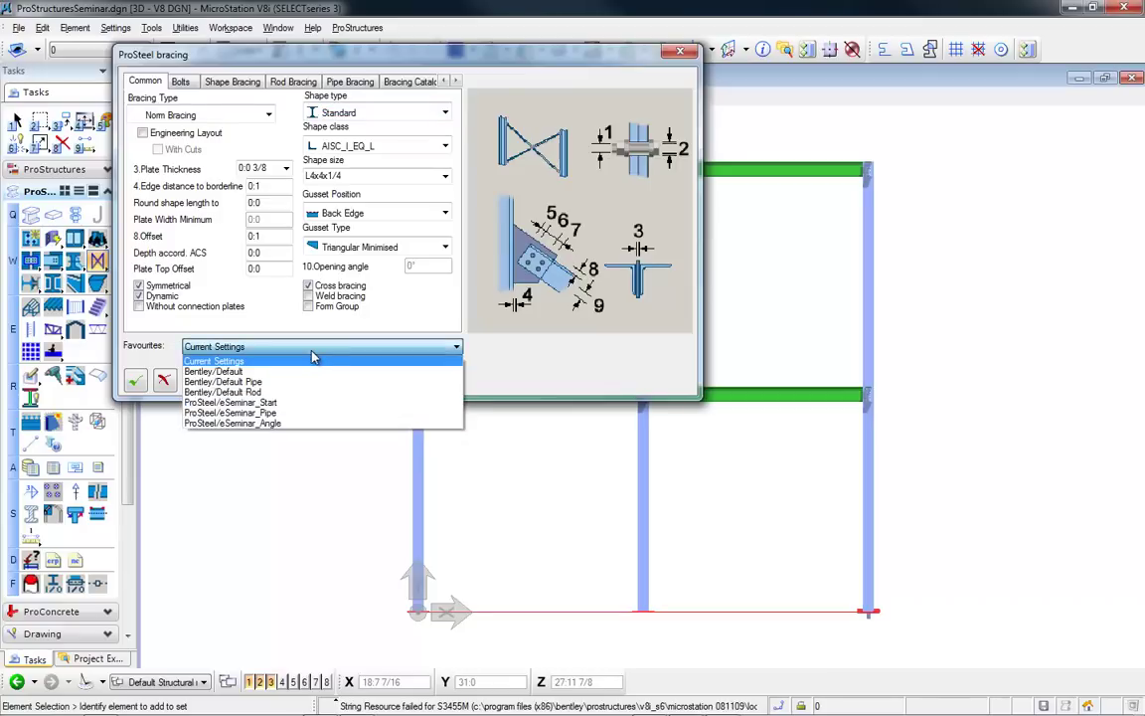
left_click(301, 412)
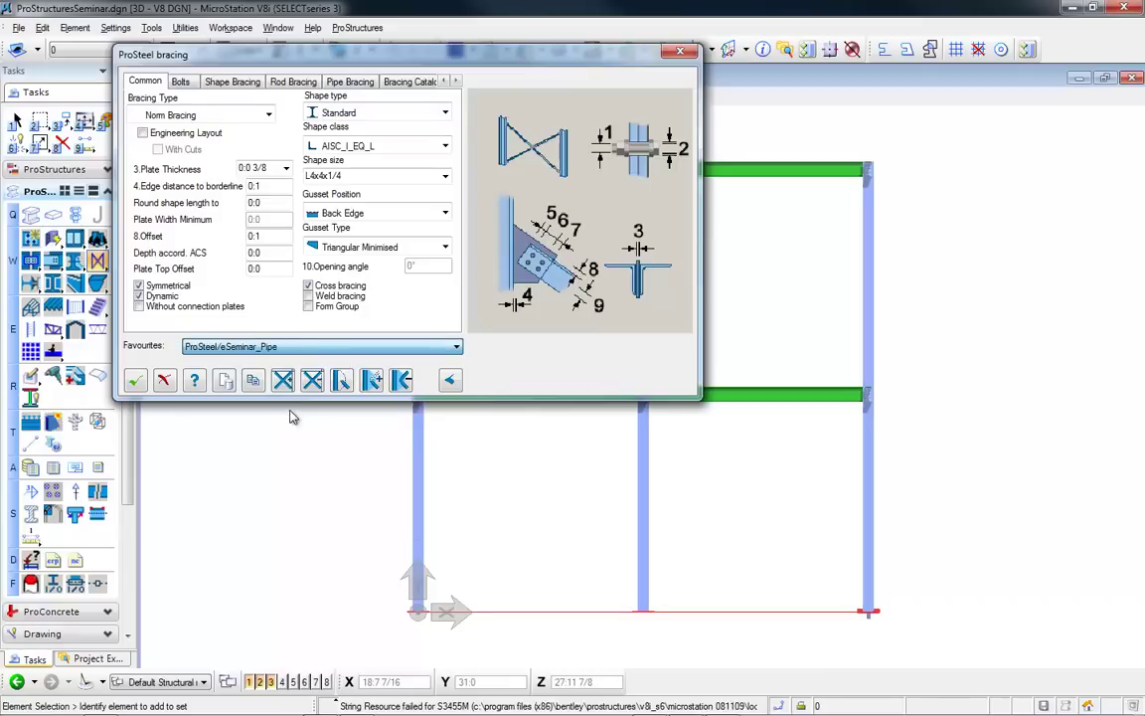
left_click(135, 379)
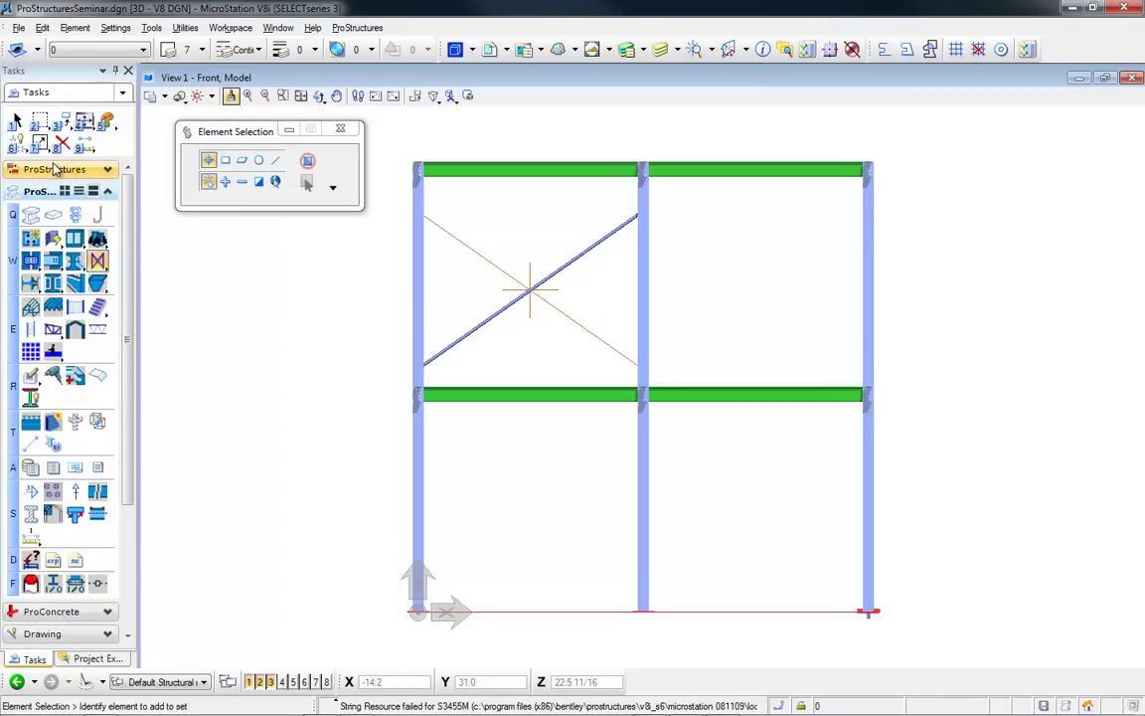
- Return to the 3D view showing the whole frame and its workframe
left_click(54, 169)
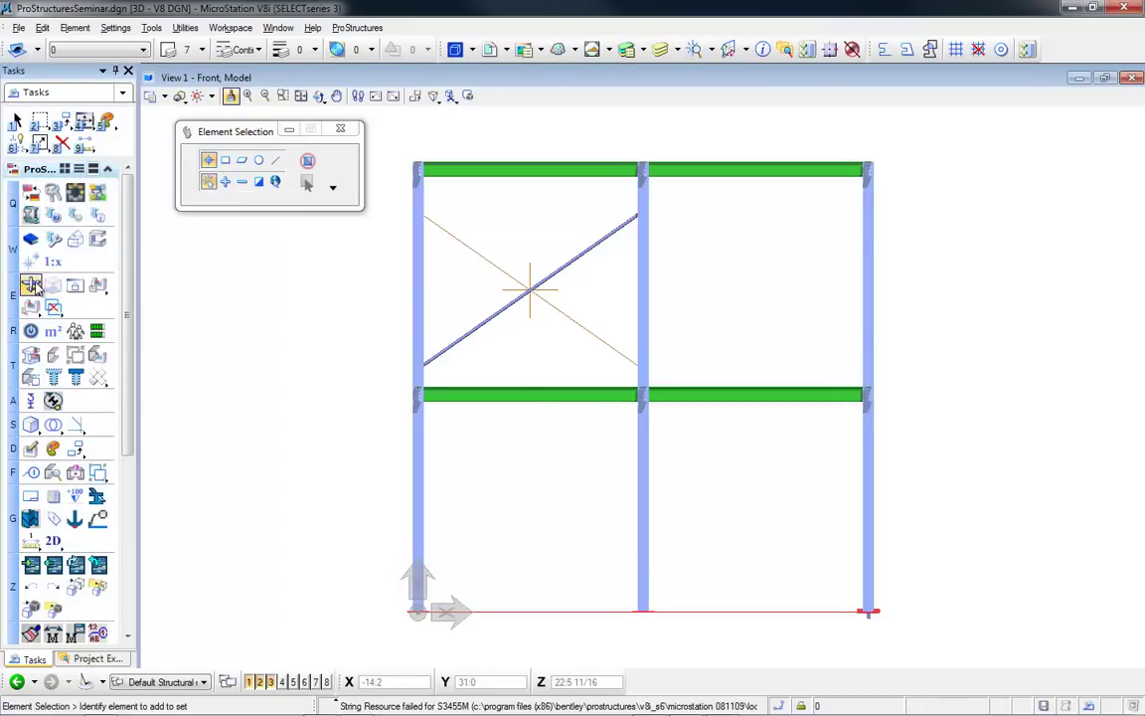
left_click(33, 285)
middle_click_drag(320, 327, 314, 325)
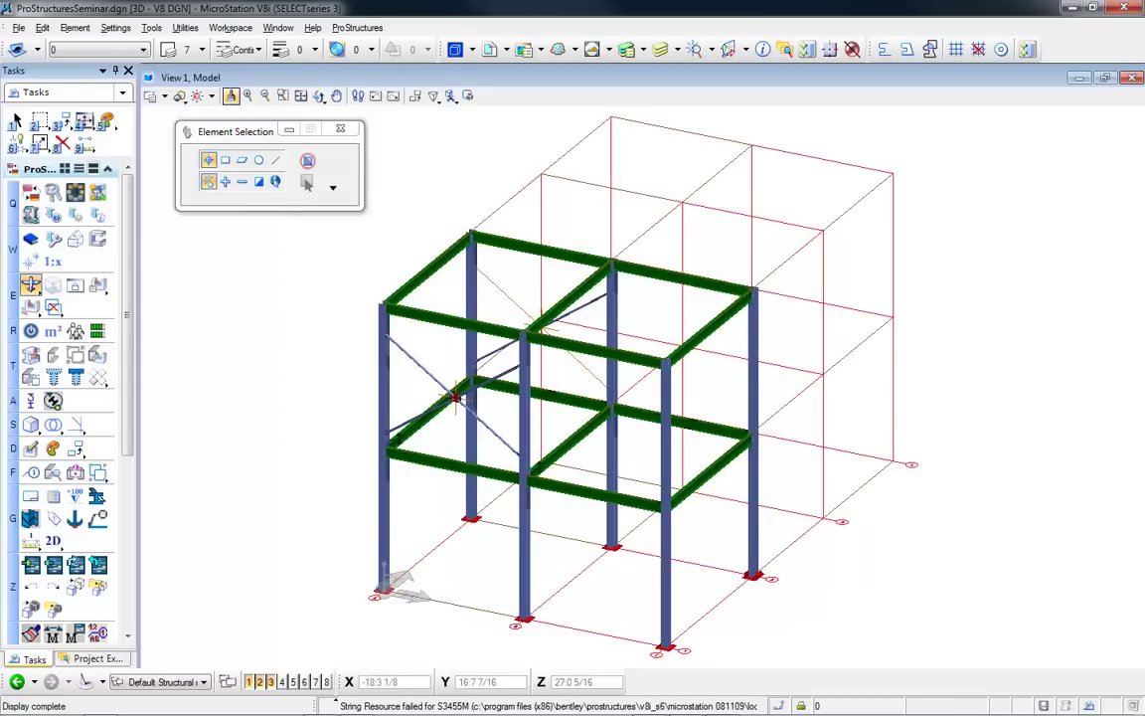
left_click(16, 121)
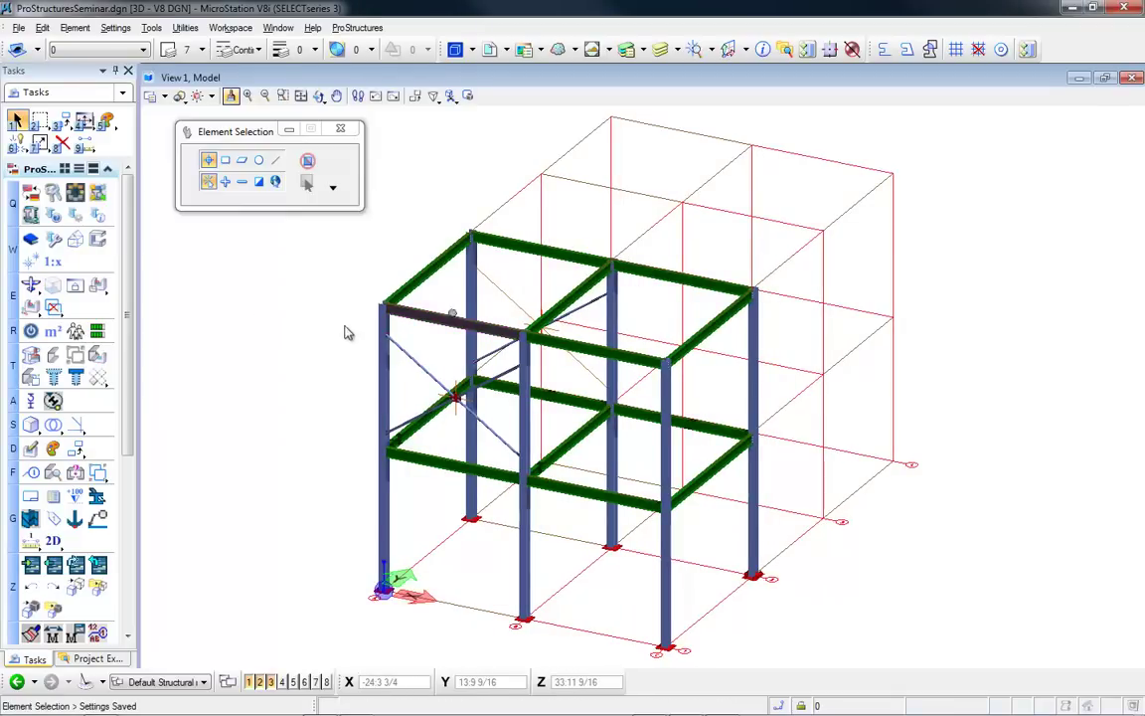
- Distribute purlins over the first roof bay, from the front corner column top to the diagonally opposite column top
scroll(60, 378, "down", 5)
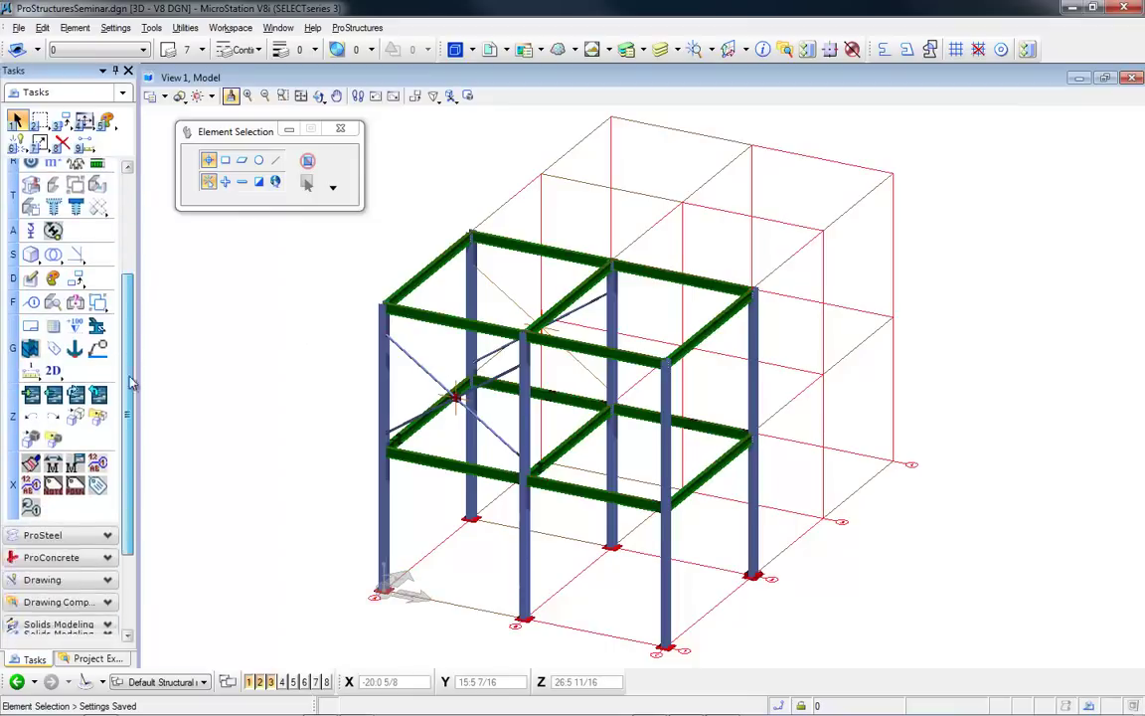
left_click(43, 410)
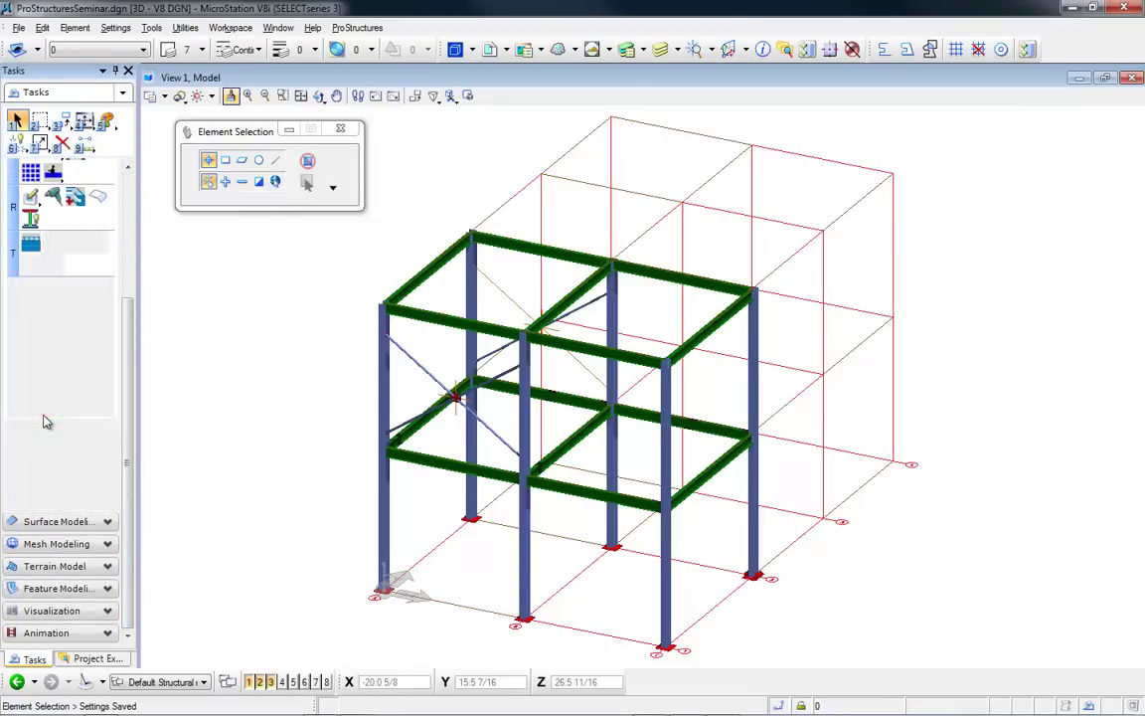
scroll(116, 179, "up", 3)
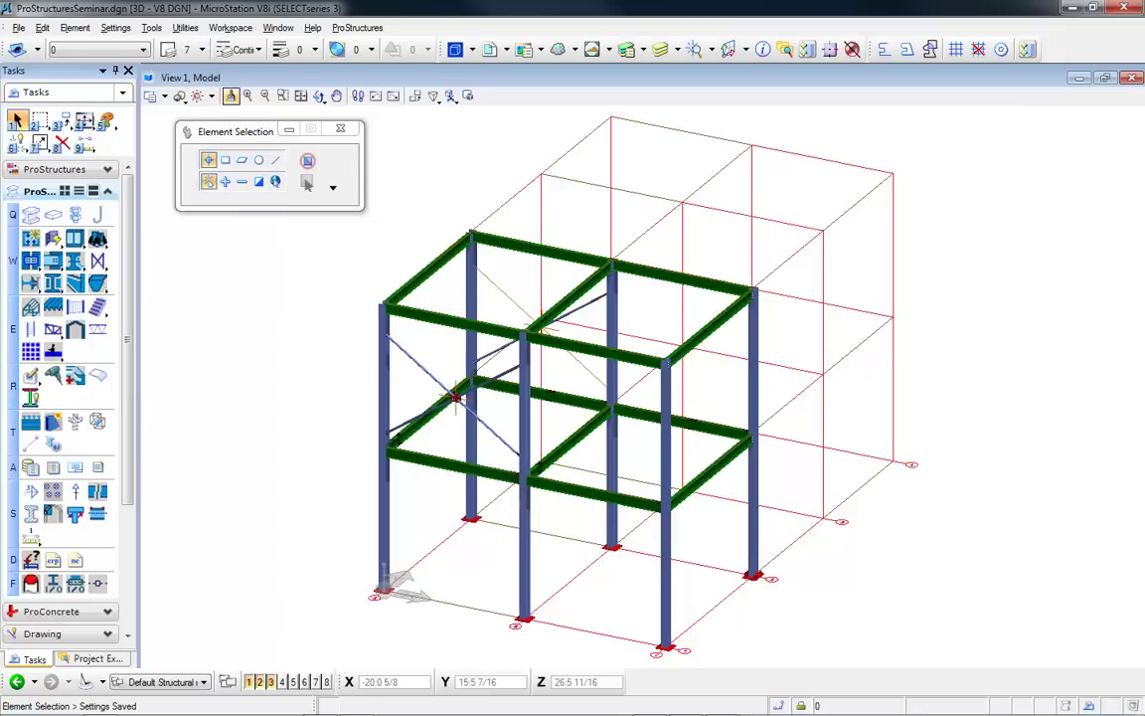
left_click(31, 308)
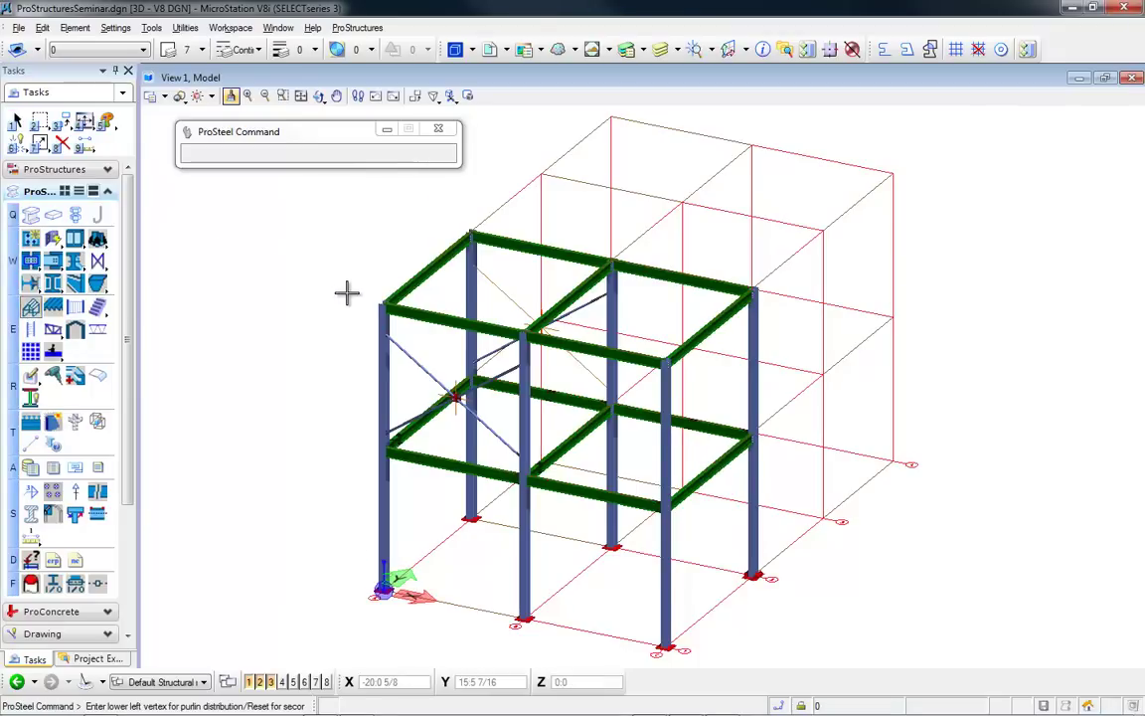
scroll(397, 308, "up", 4)
left_click(440, 319)
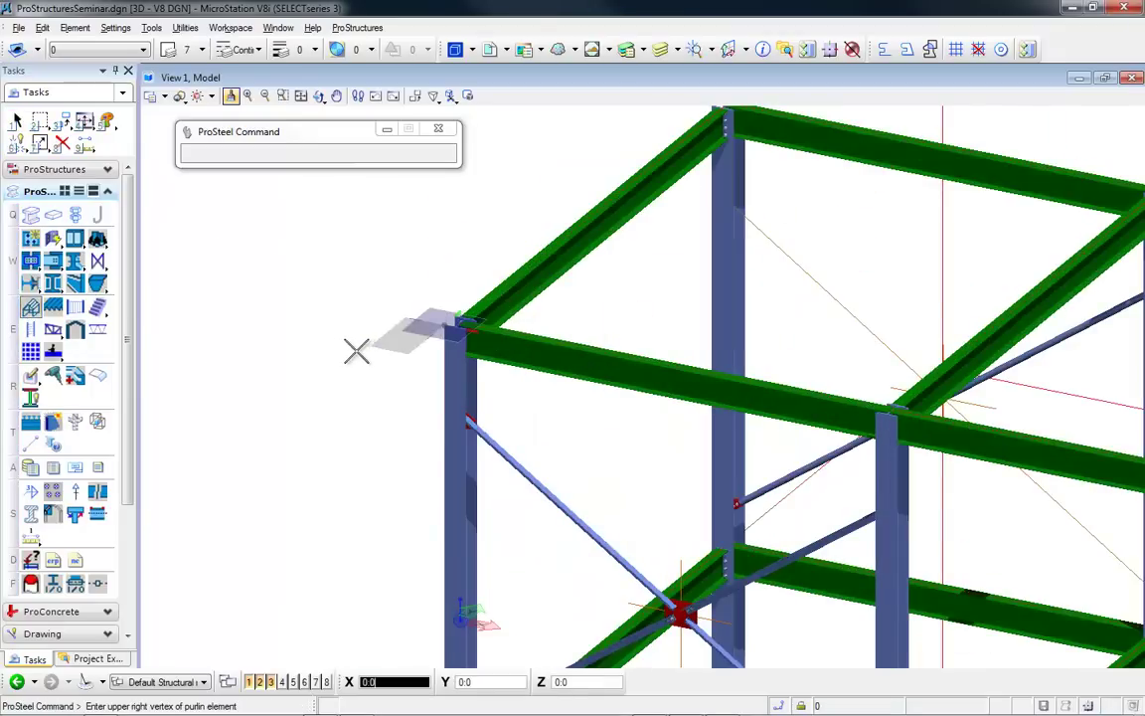
scroll(358, 347, "down", 2)
scroll(835, 250, "up", 5)
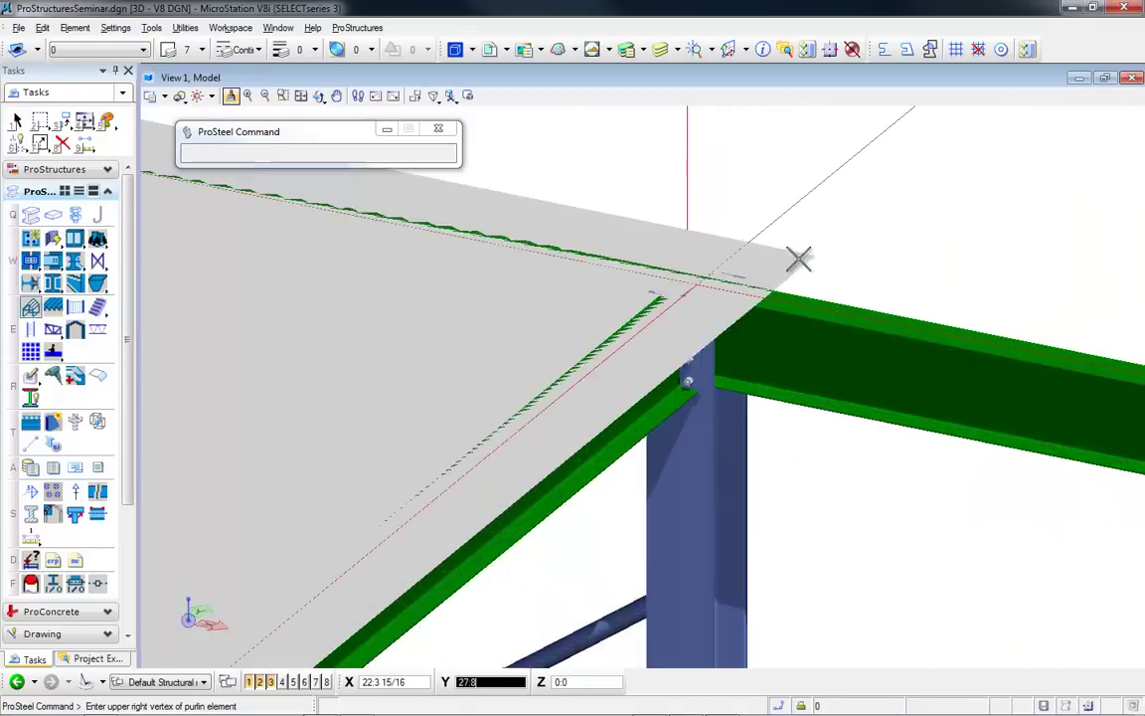
left_click(745, 280)
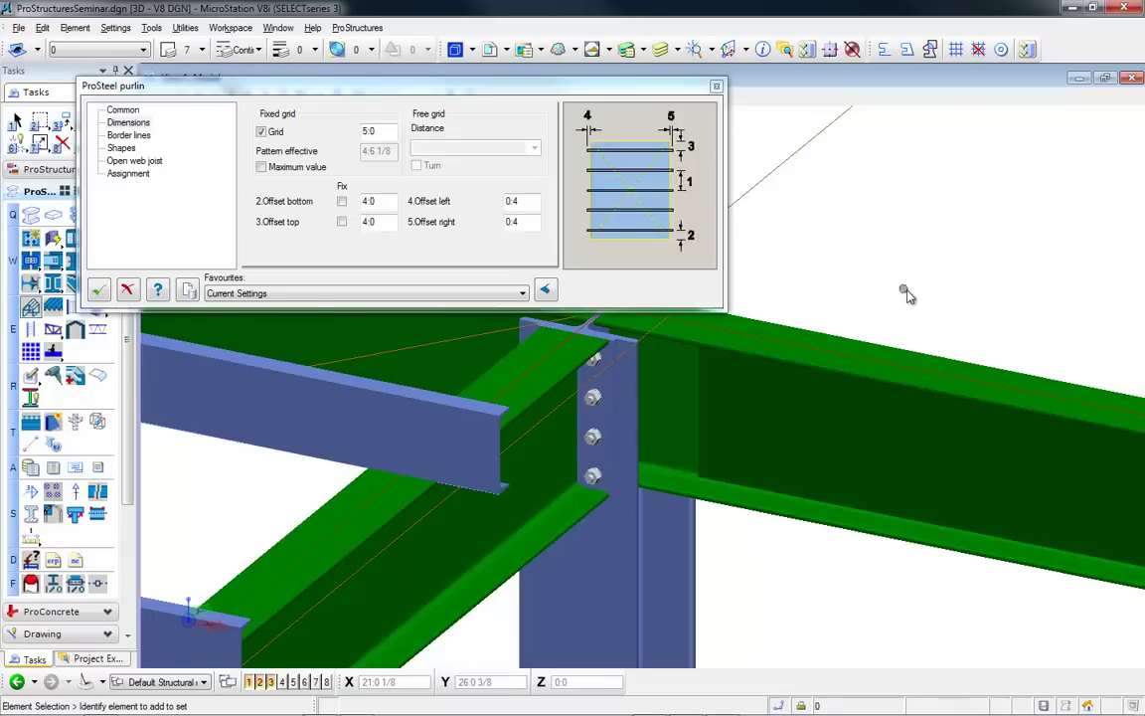
scroll(909, 293, "down", 2)
scroll(914, 300, "down", 3)
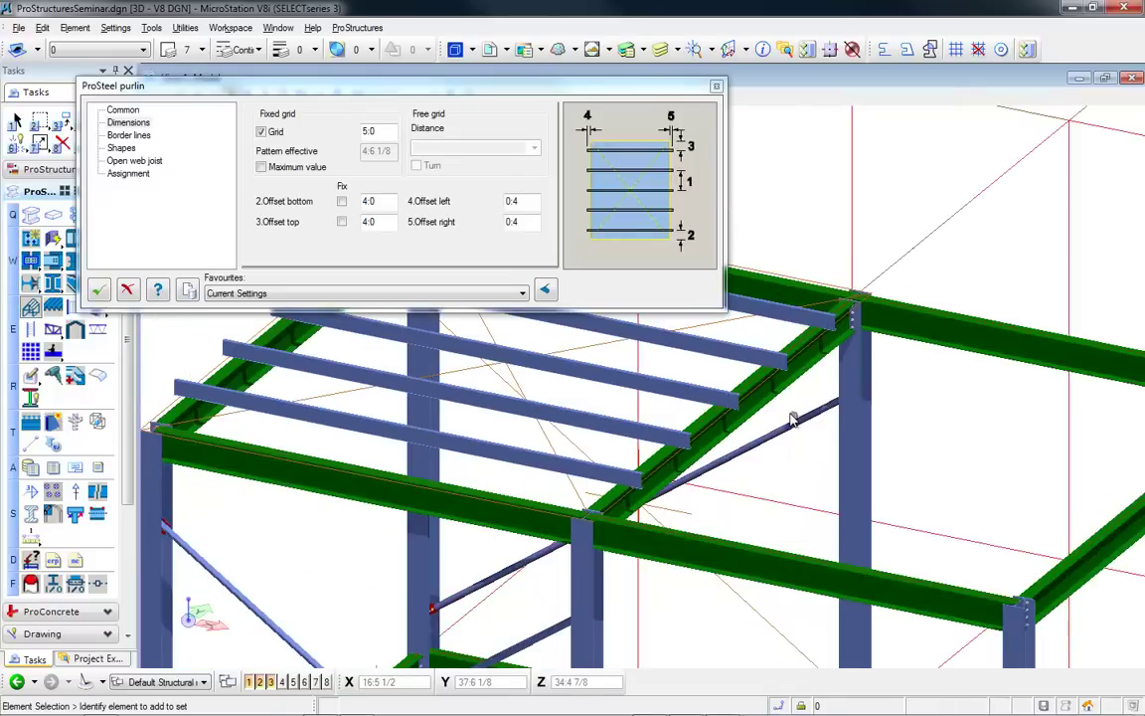
- Try a fixed grid spacing of 8:0 for the roof purlins
left_click(124, 110)
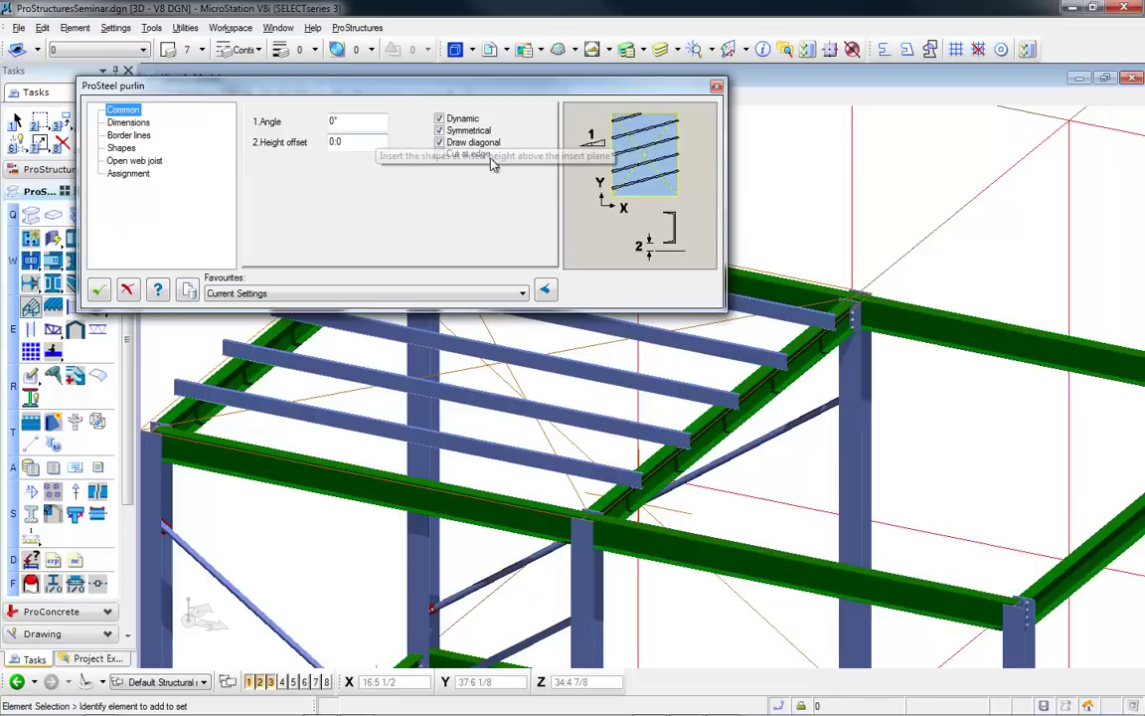
left_click(128, 122)
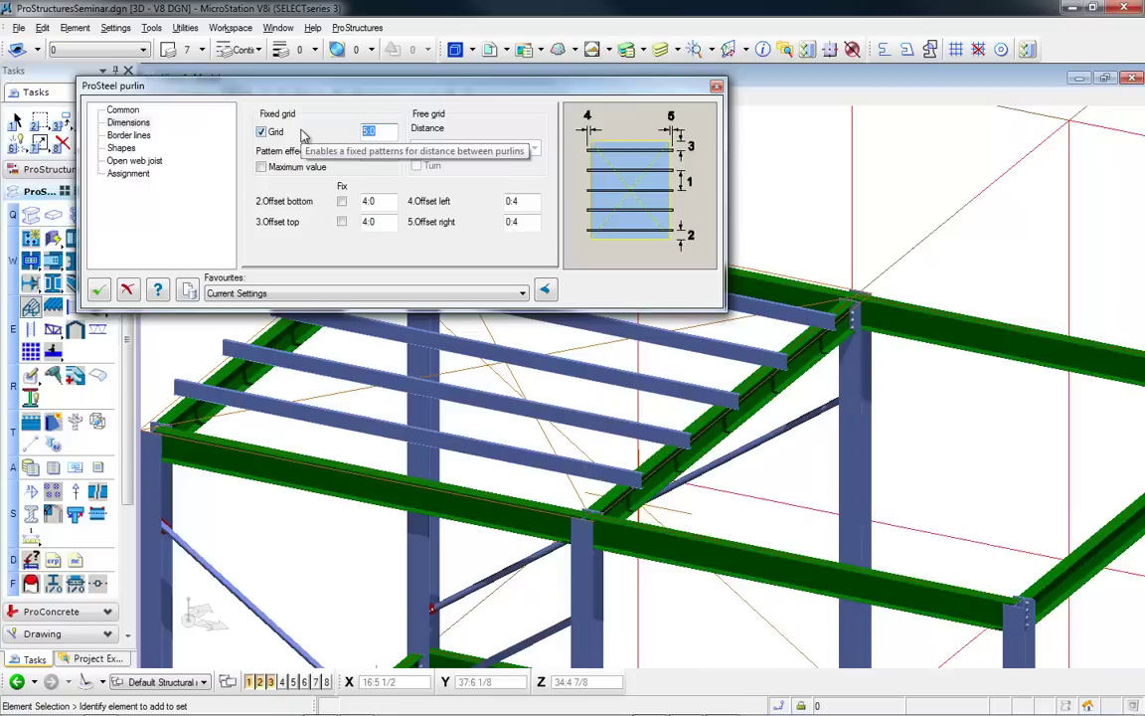
type("0")
left_click(390, 201)
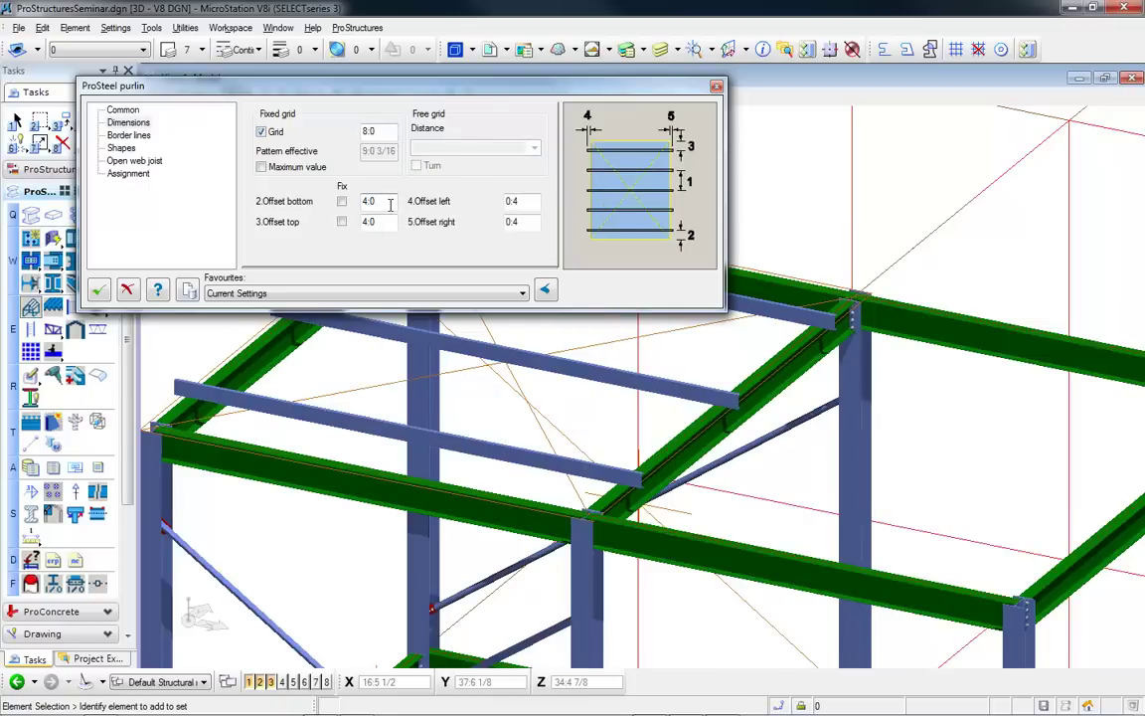
- Set the fixed grid spacing of the roof purlins to 6:0 and accept the layout
double_click(376, 131)
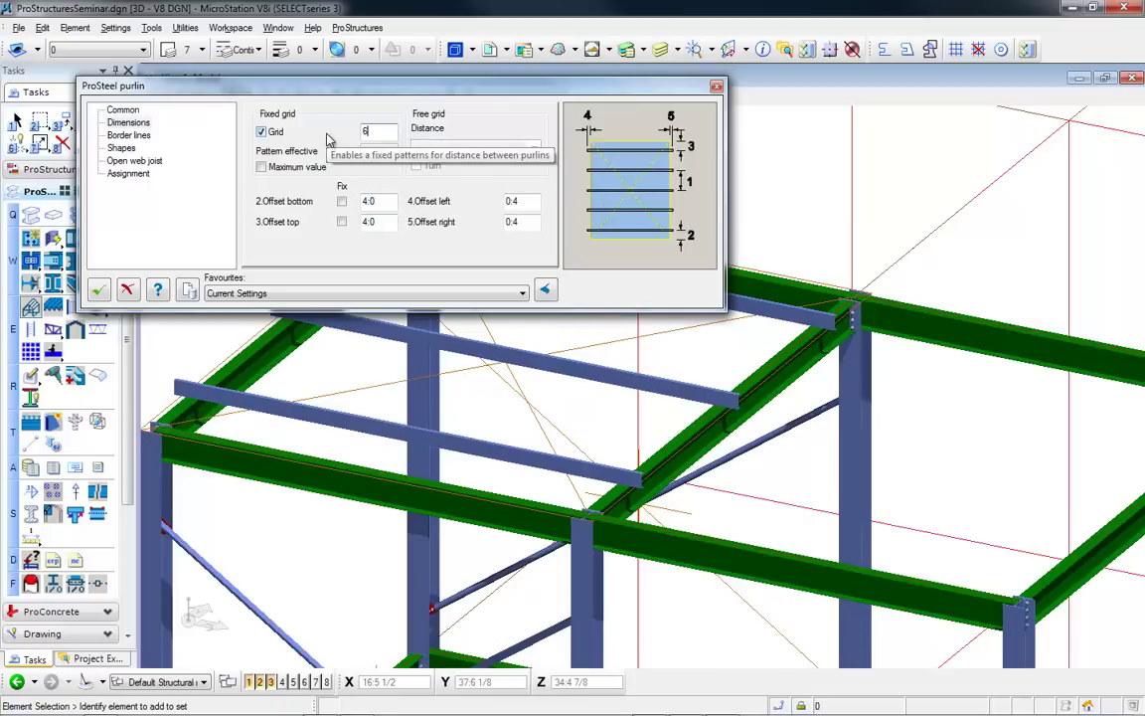
type("6:0")
left_click(385, 201)
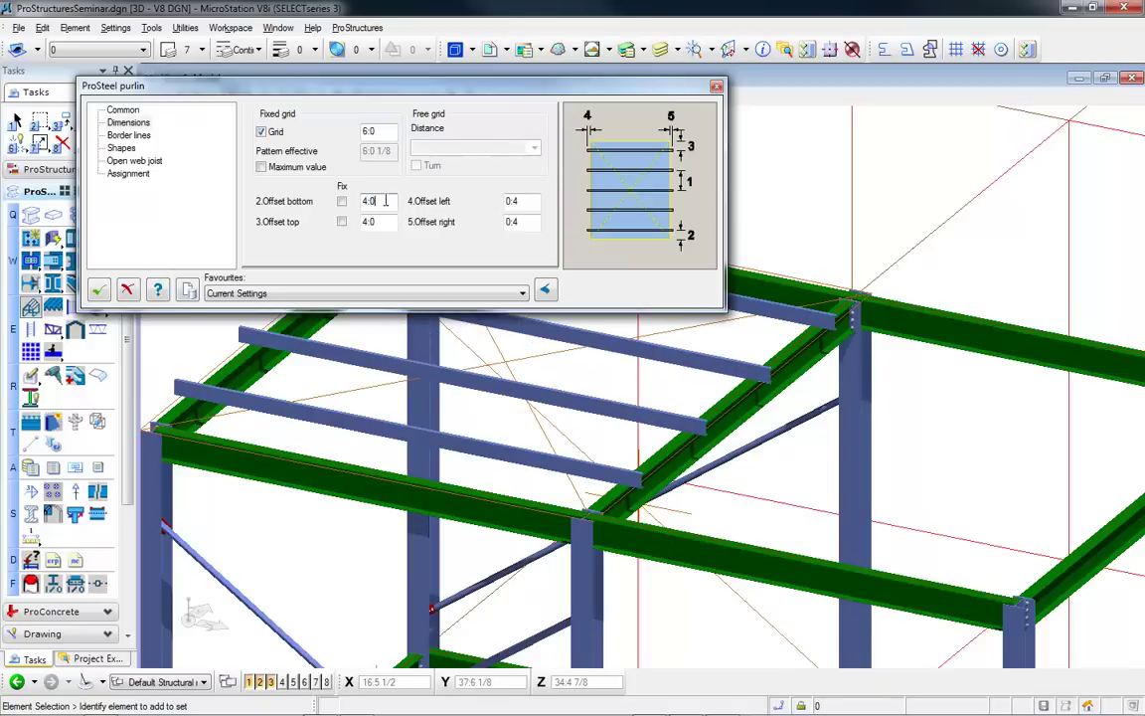
left_click(98, 290)
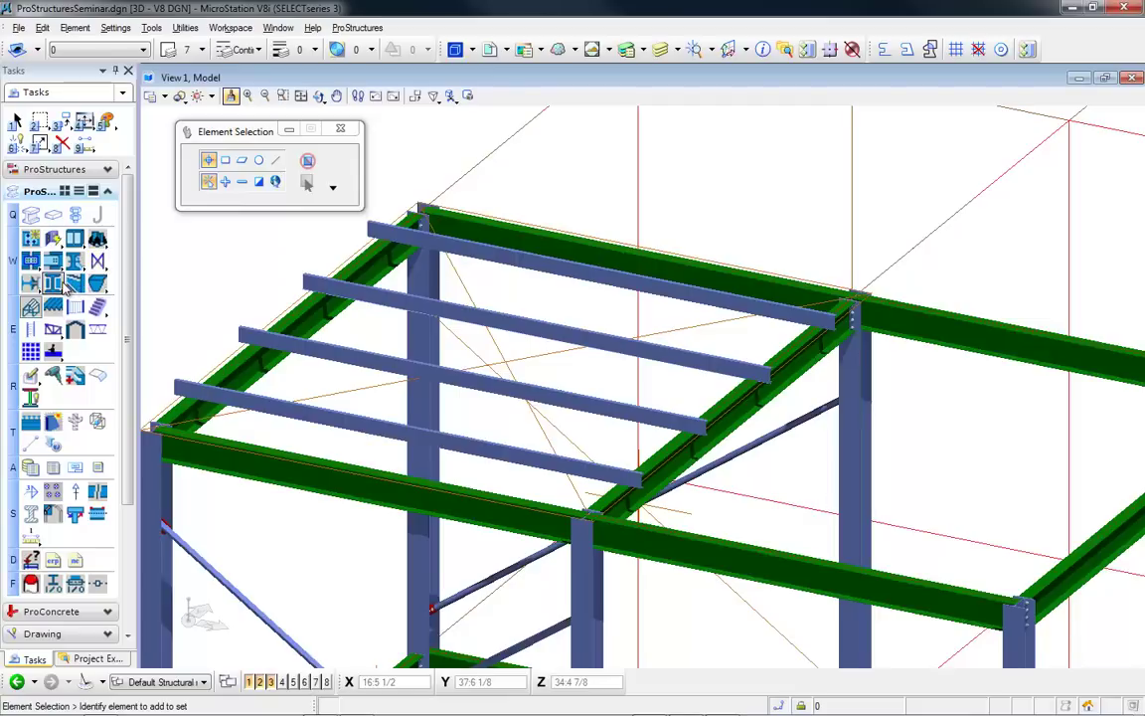
- Create a purlin connection between the four roof purlins and the supporting W16x40 beam at the bay's outer end
left_click(74, 260)
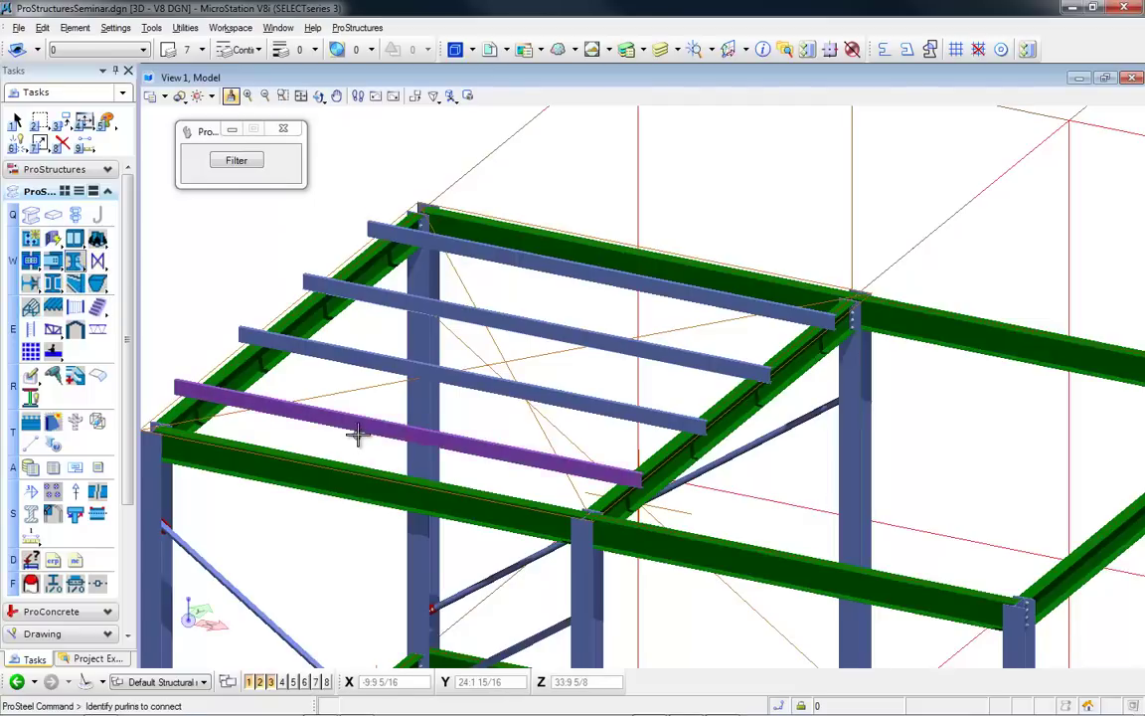
left_click(360, 429)
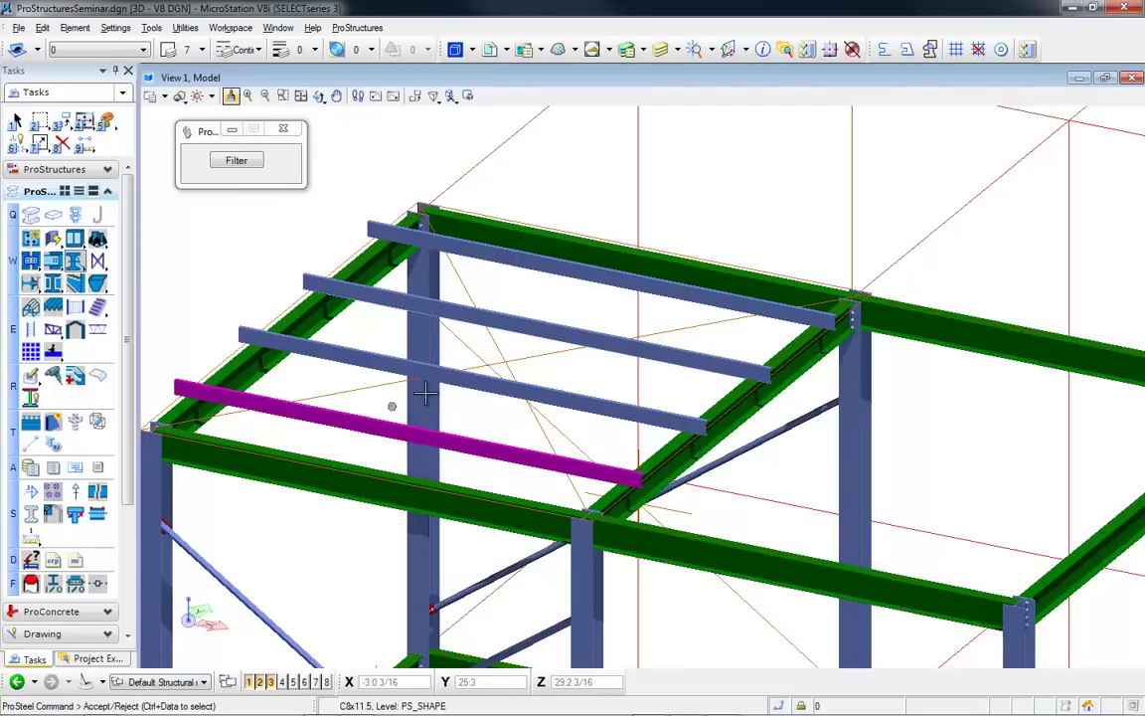
left_click(500, 388, "ctrl")
left_click(659, 357, "ctrl")
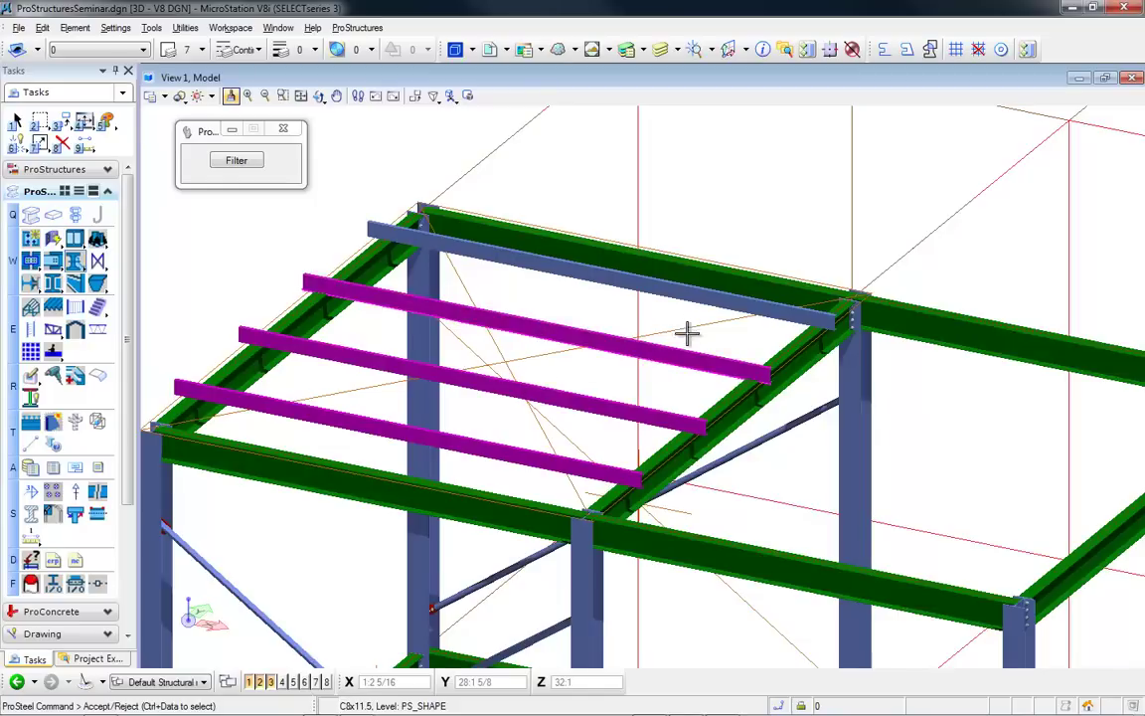
left_click(672, 300, "ctrl")
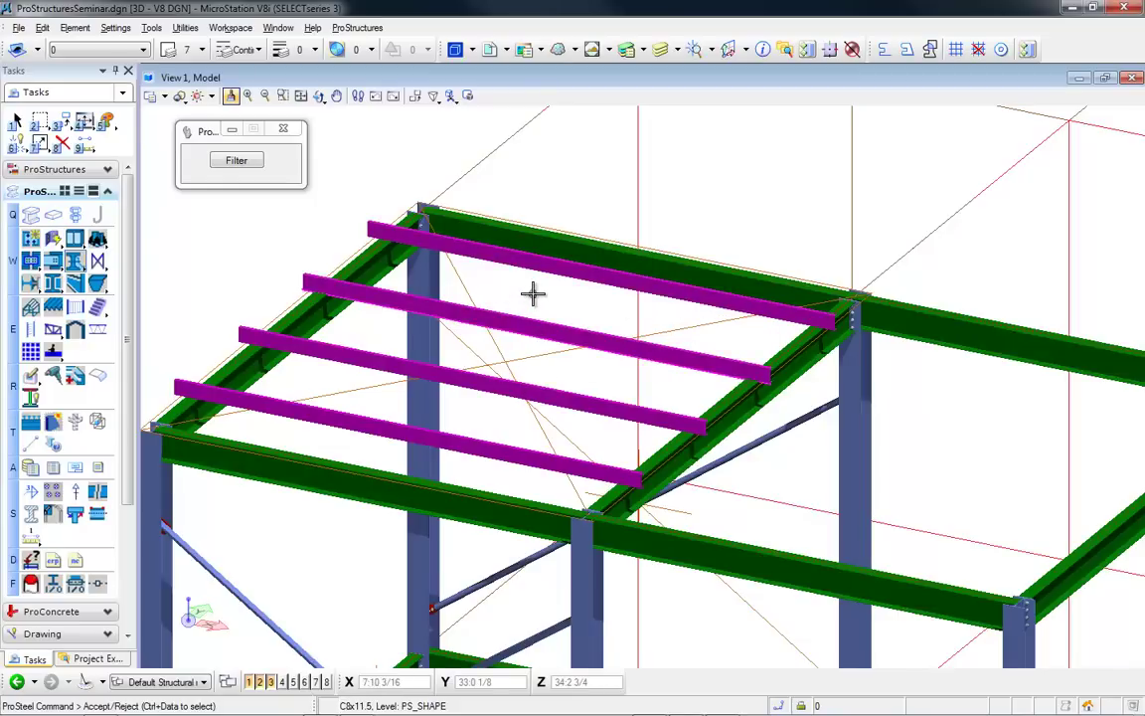
left_click(348, 333)
left_click(325, 327)
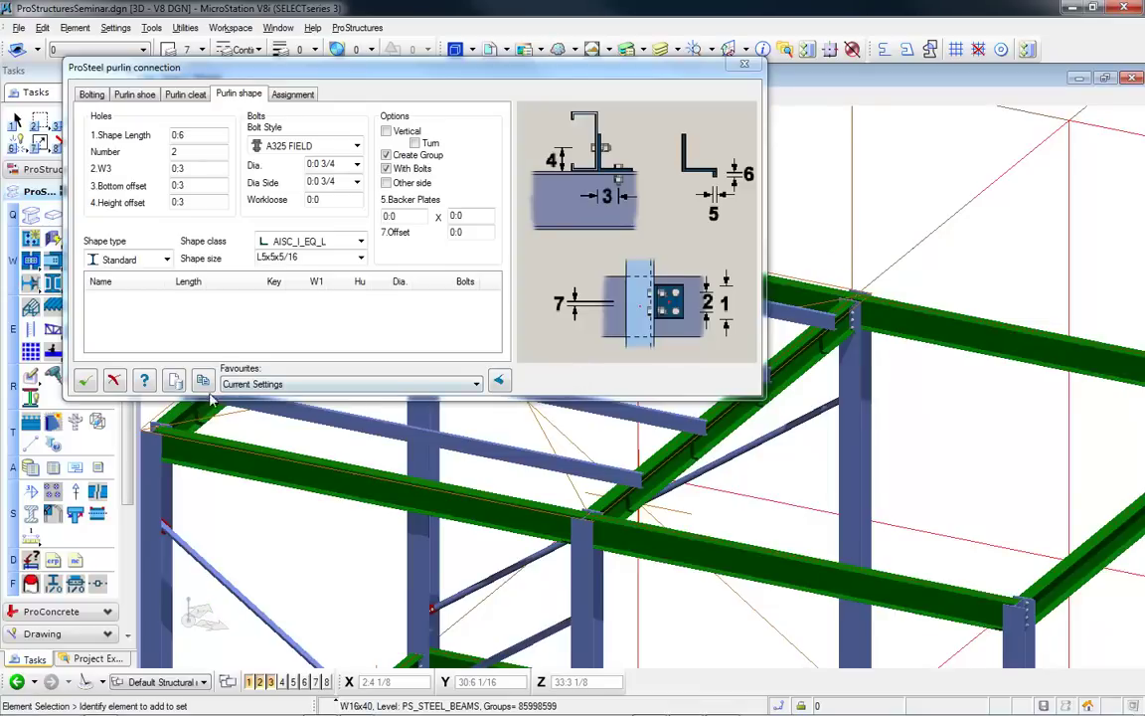
- Accept the outer-end connection and create a matching purlin connection between the four roof purlins and the W16x40 beam at the bay's other end
left_click(86, 382)
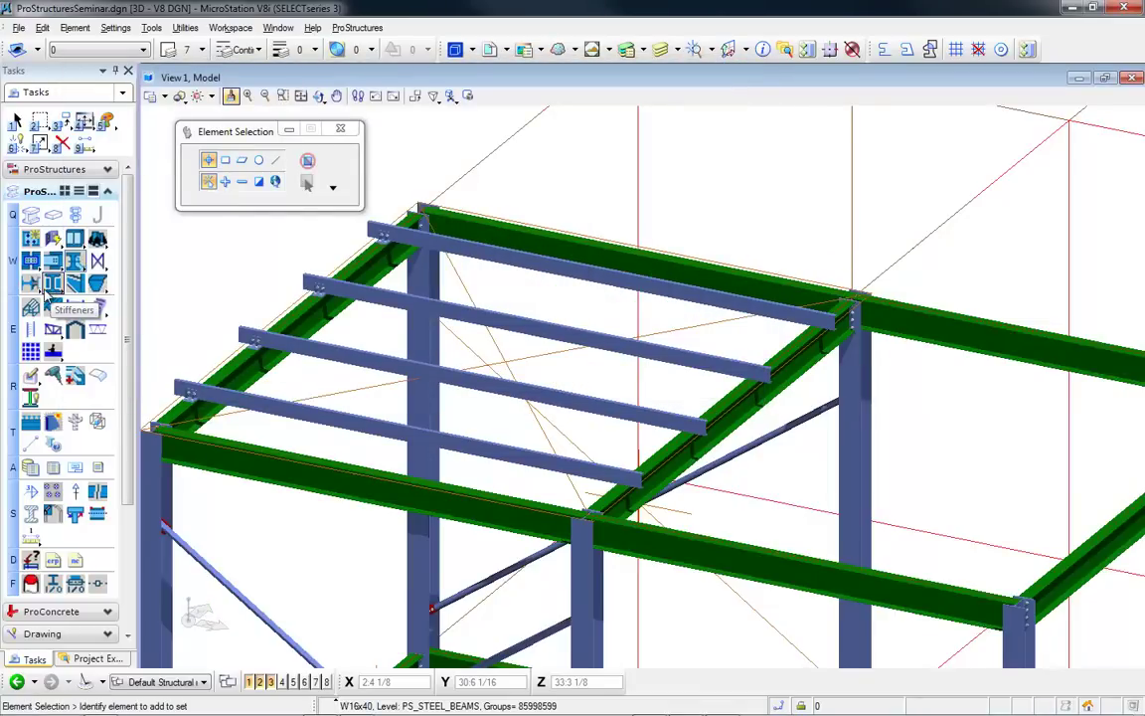
left_click(69, 263)
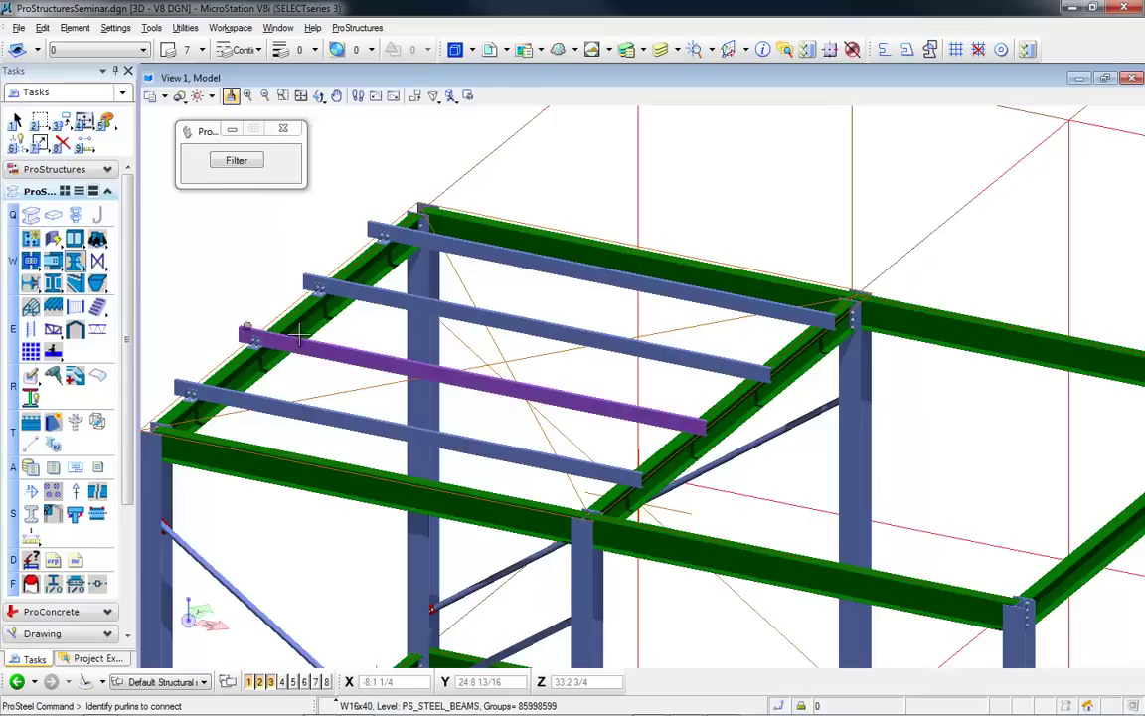
left_click(617, 467)
left_click(659, 418)
left_click(657, 328)
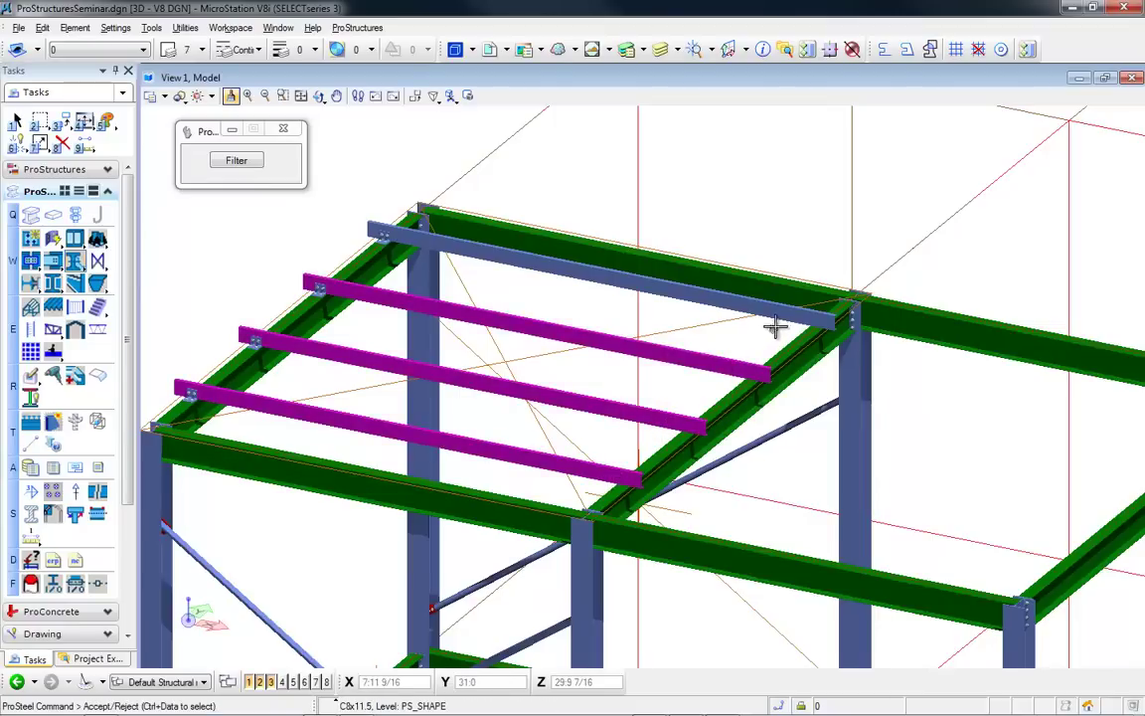
left_click(778, 318)
left_click(778, 346)
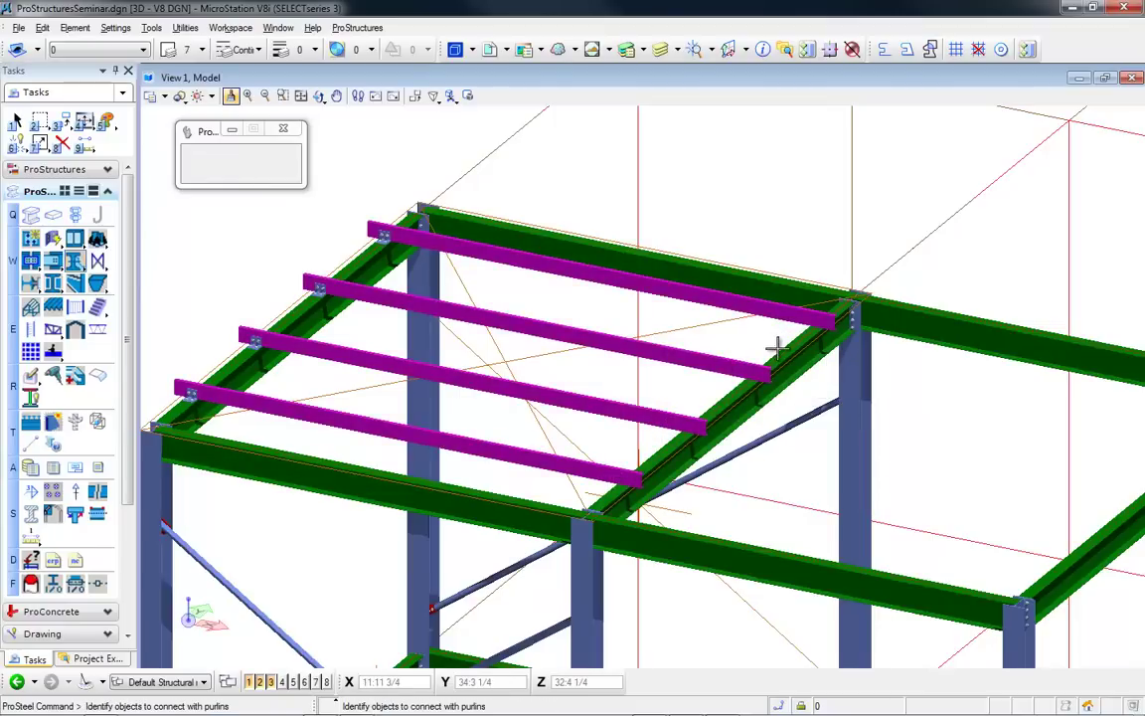
left_click(765, 345)
left_click(766, 351)
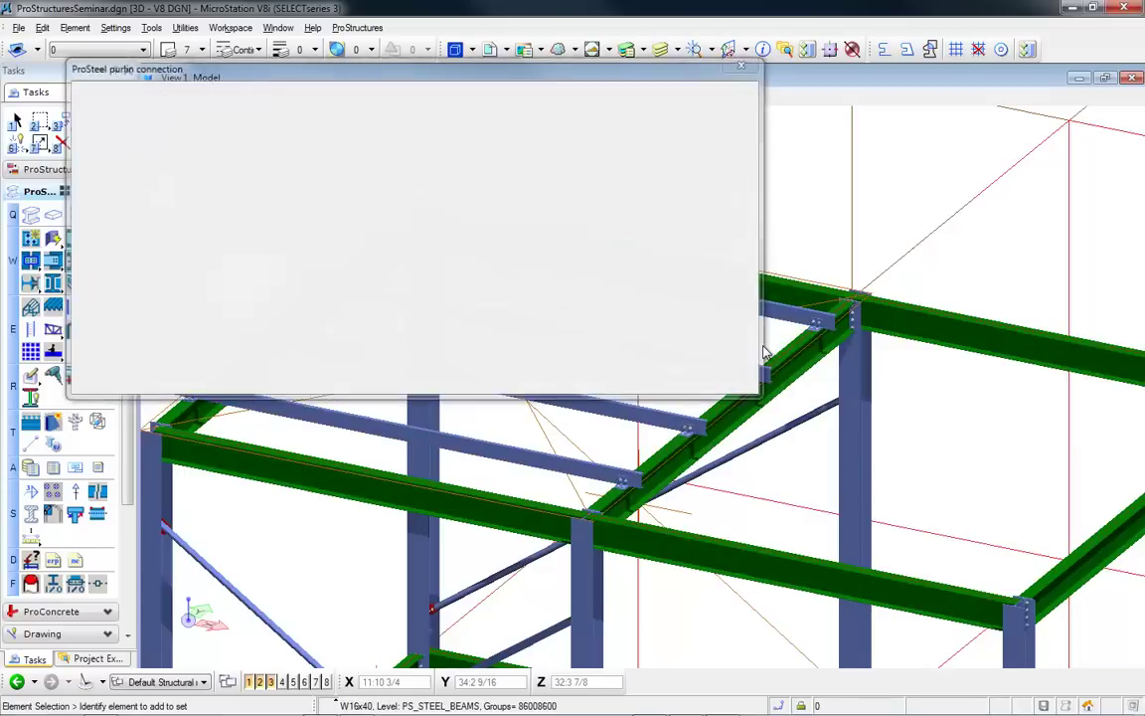
left_click(85, 381)
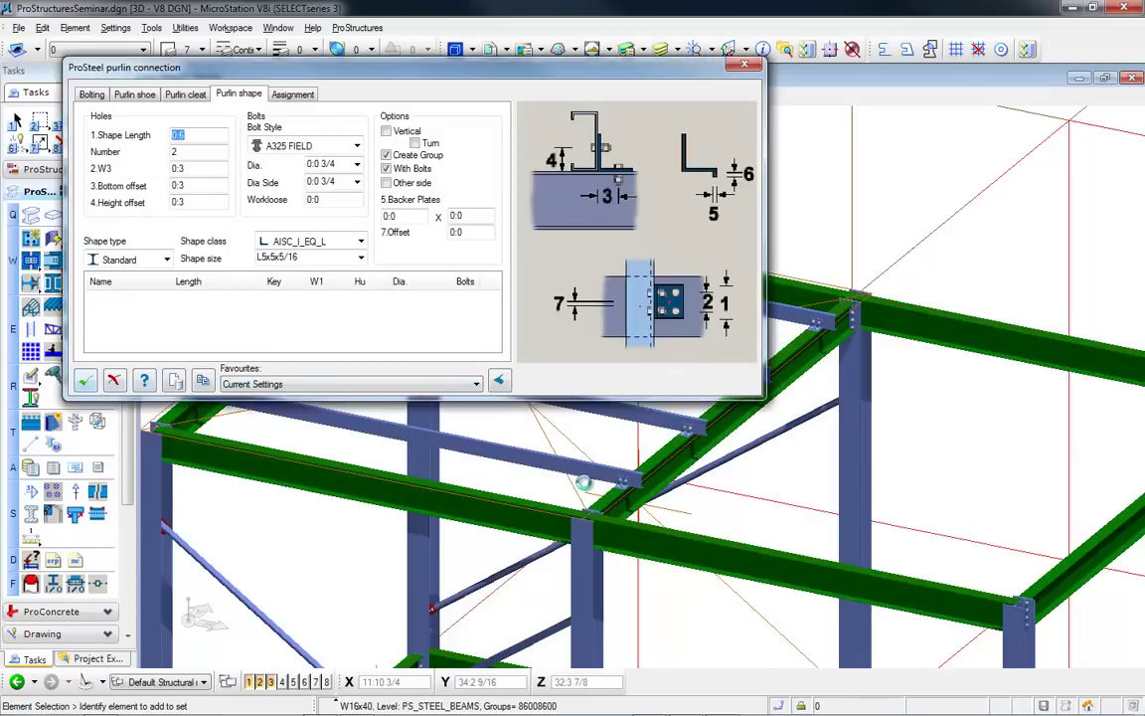
- Examine the bolted angle connection at the front purlin's end, and view the whole frame from another side
scroll(658, 479, "up", 2)
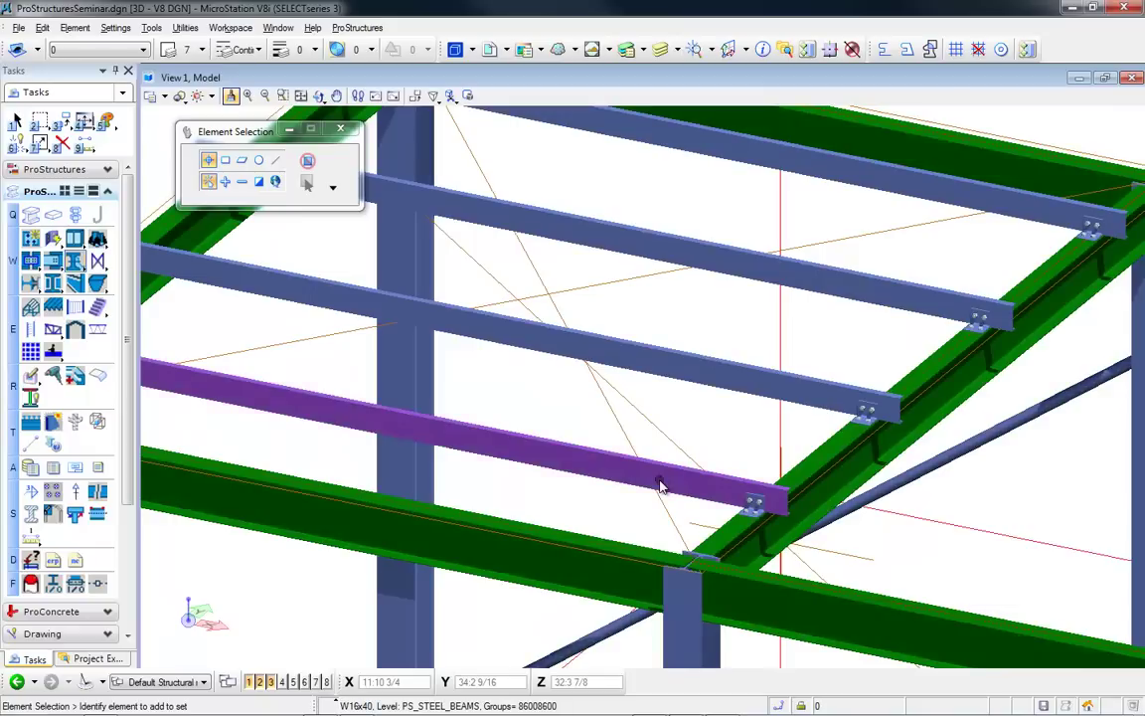
scroll(716, 467, "up", 3)
middle_click_drag(835, 513, 613, 344)
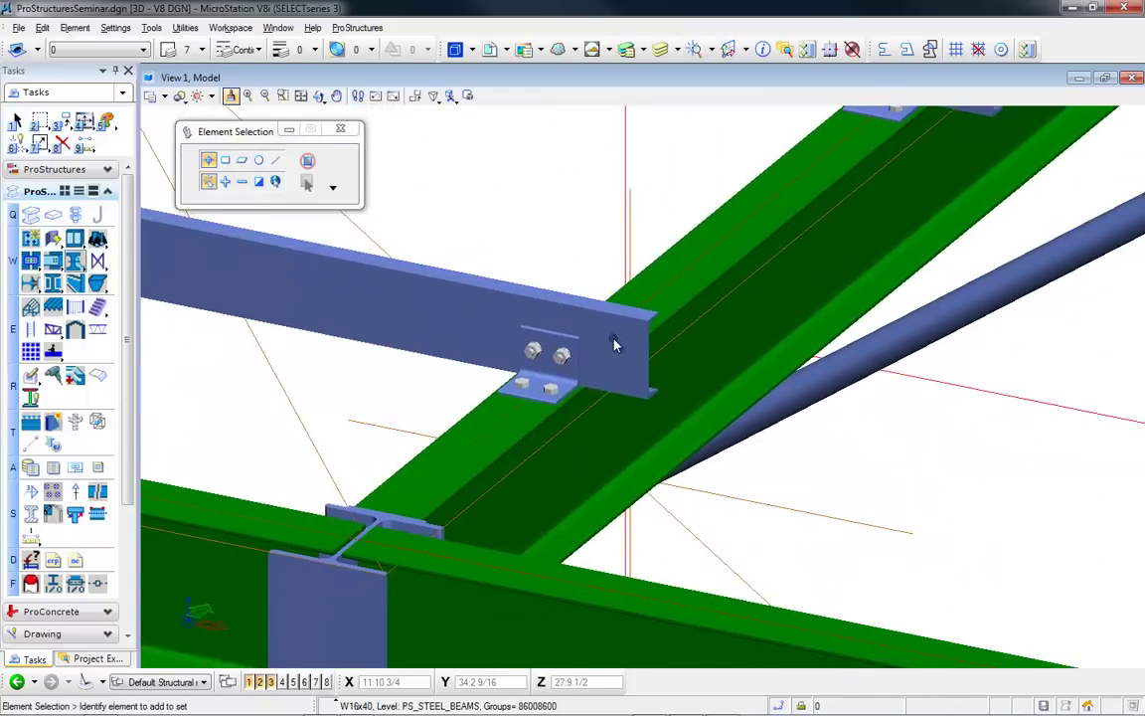
middle_click(567, 221)
middle_click(567, 221)
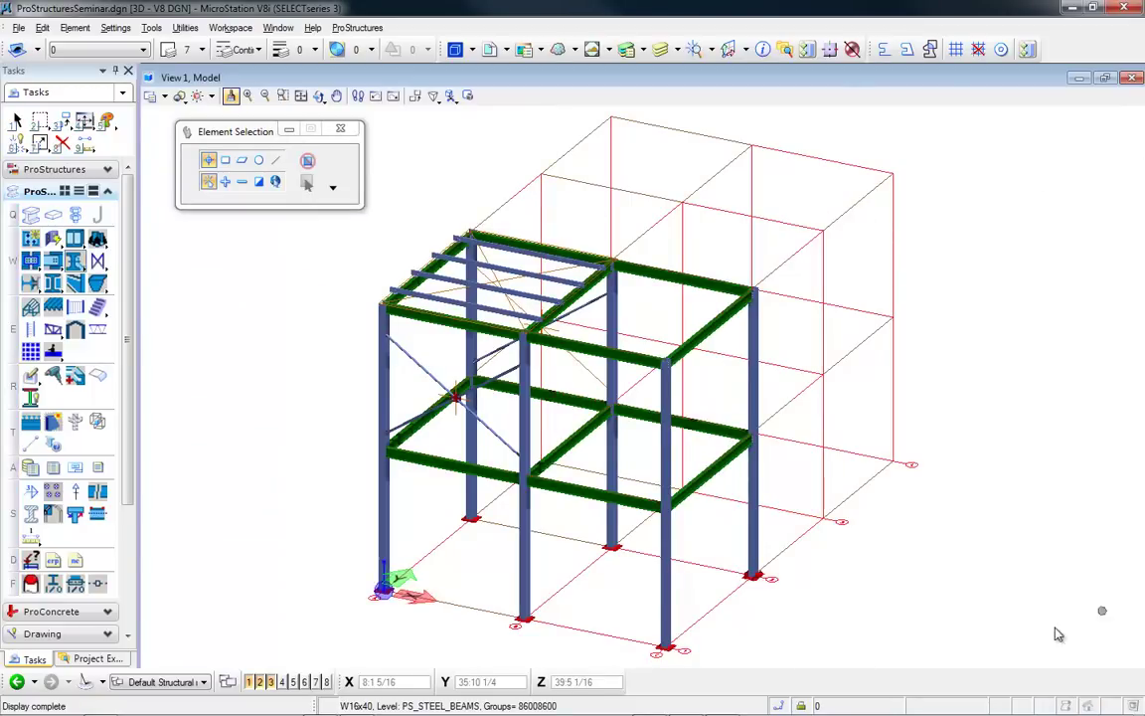
middle_click_drag(860, 509, 720, 479, "shift")
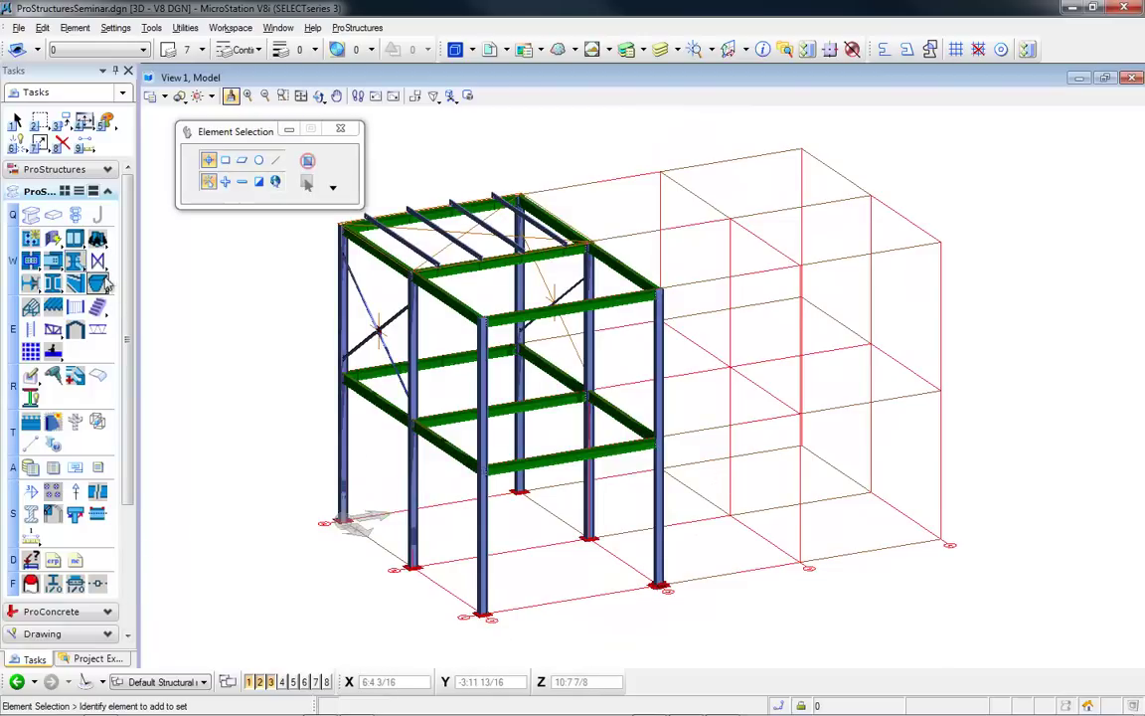
- Name display class 01 "Steel" and assign all members of the steel frame to it
left_click(80, 170)
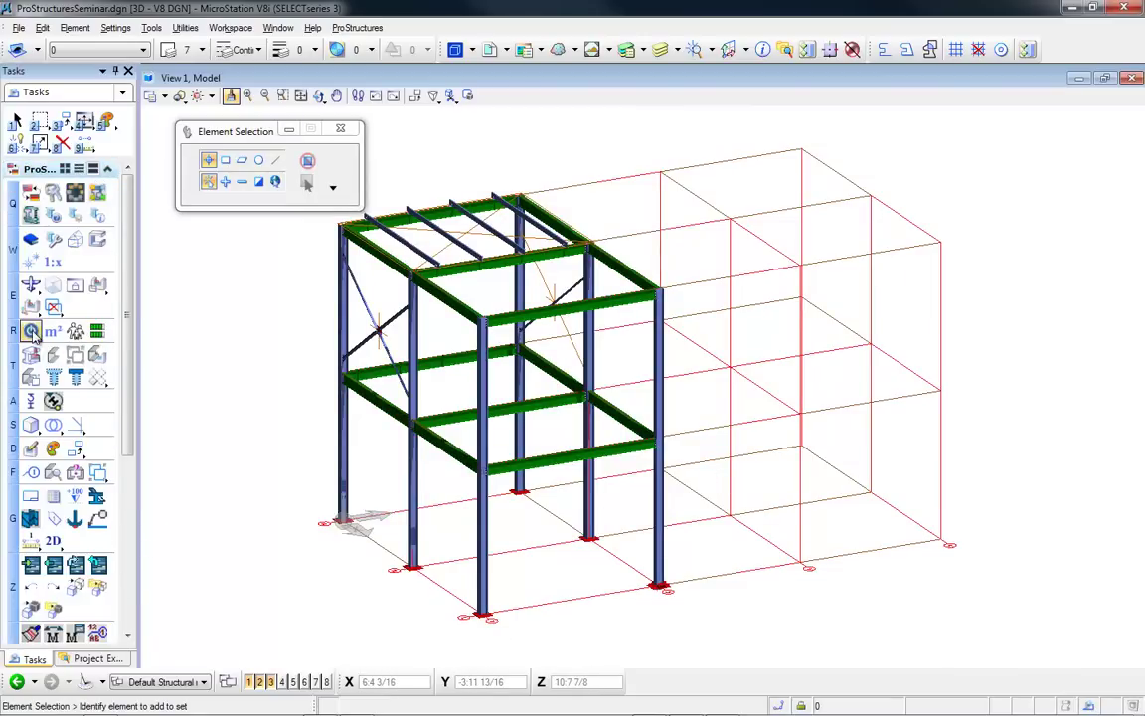
left_click(31, 331)
left_click(648, 266)
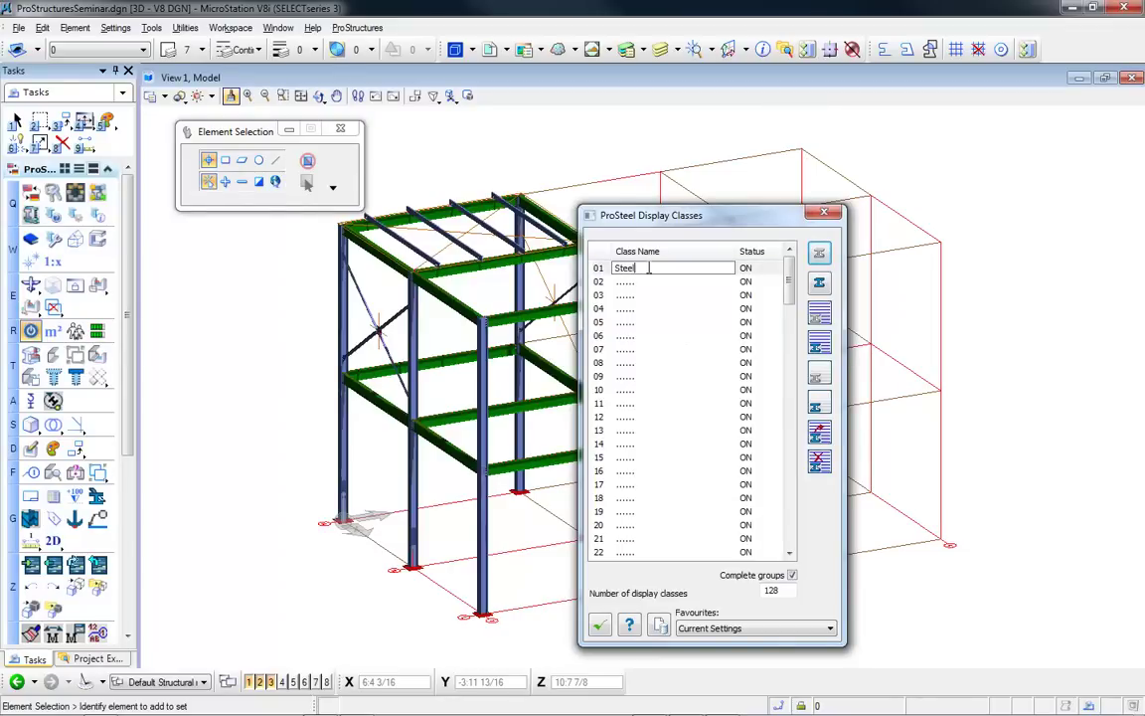
left_click(819, 435)
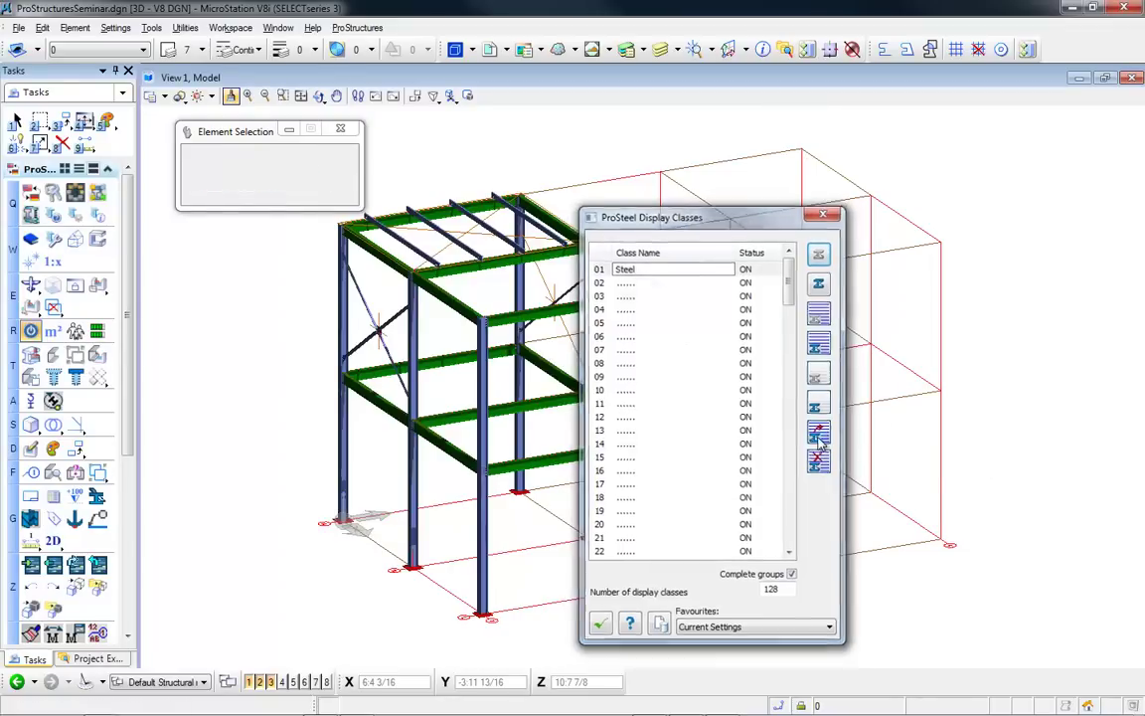
left_click_drag(314, 163, 726, 628)
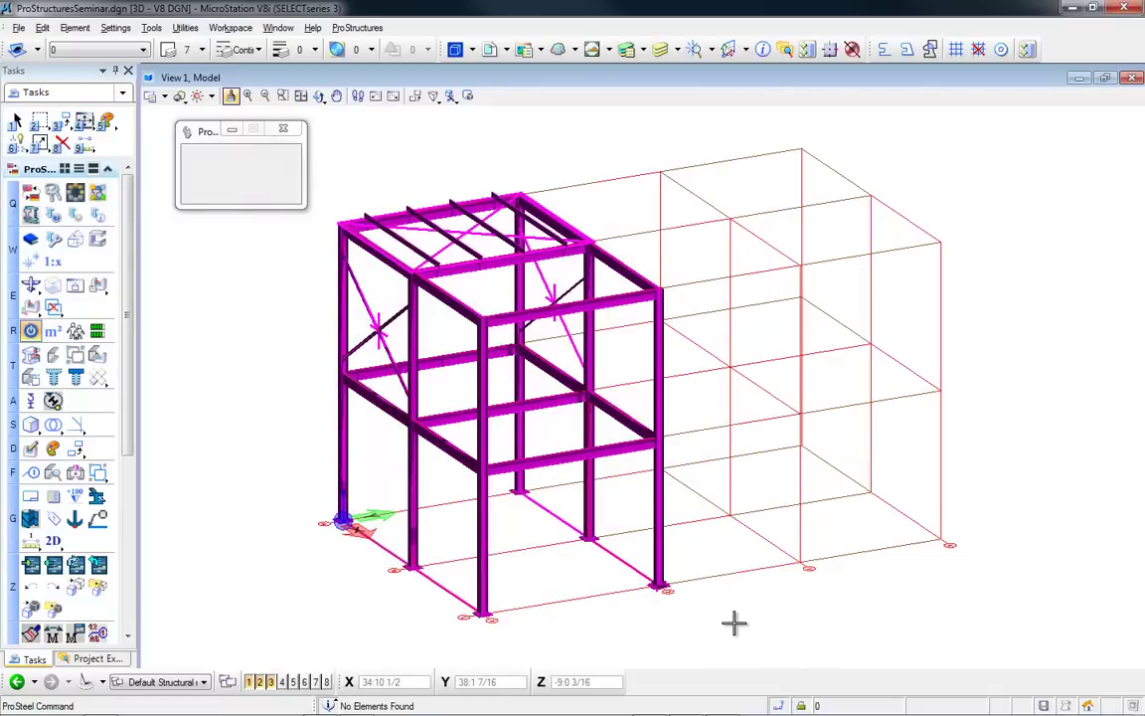
left_click(734, 622)
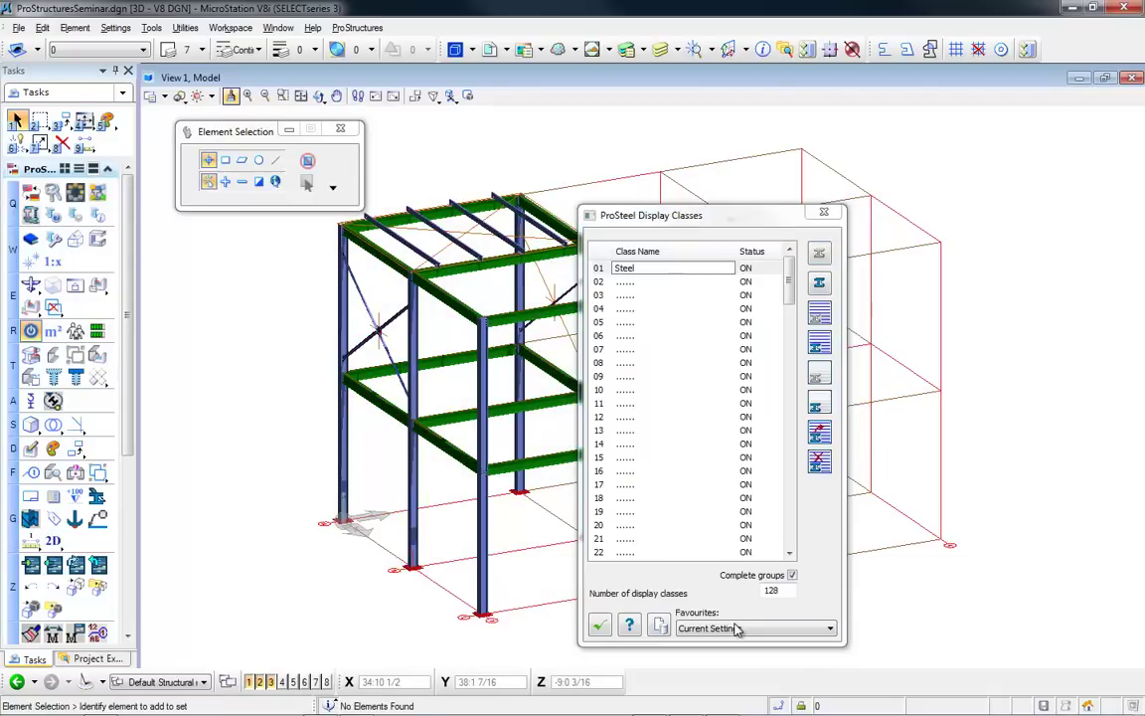
- Turn off the Steel display class so the steel members are hidden and only the grid frame is displayed
left_click(749, 268)
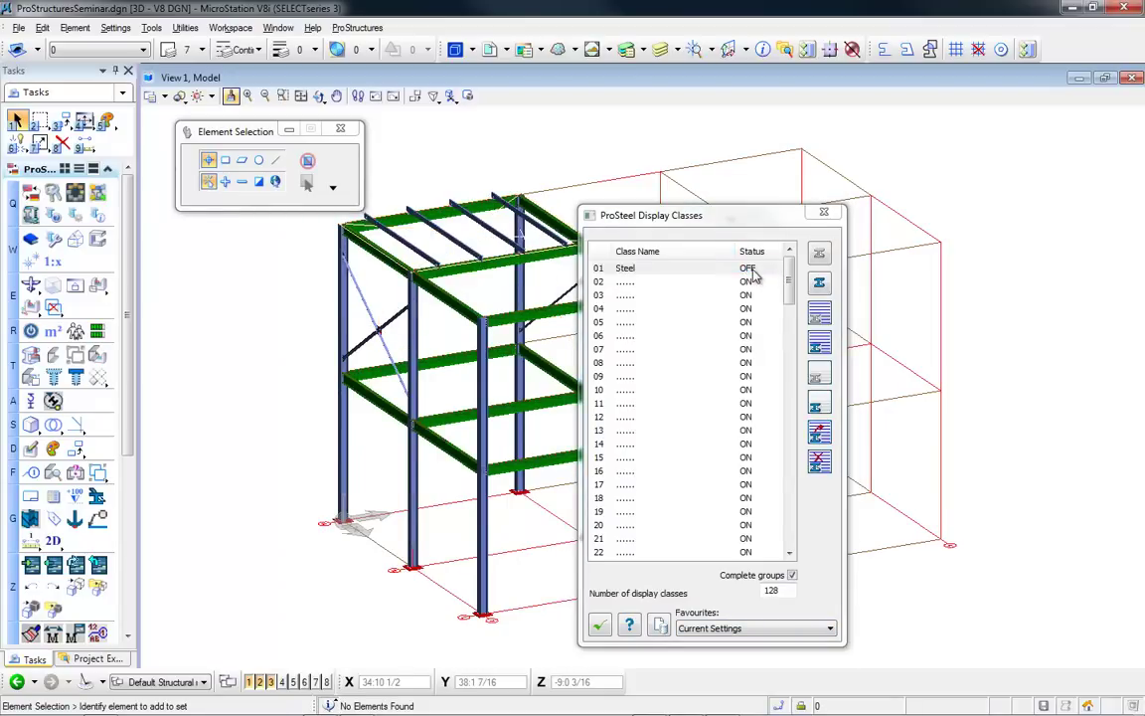
left_click(823, 211)
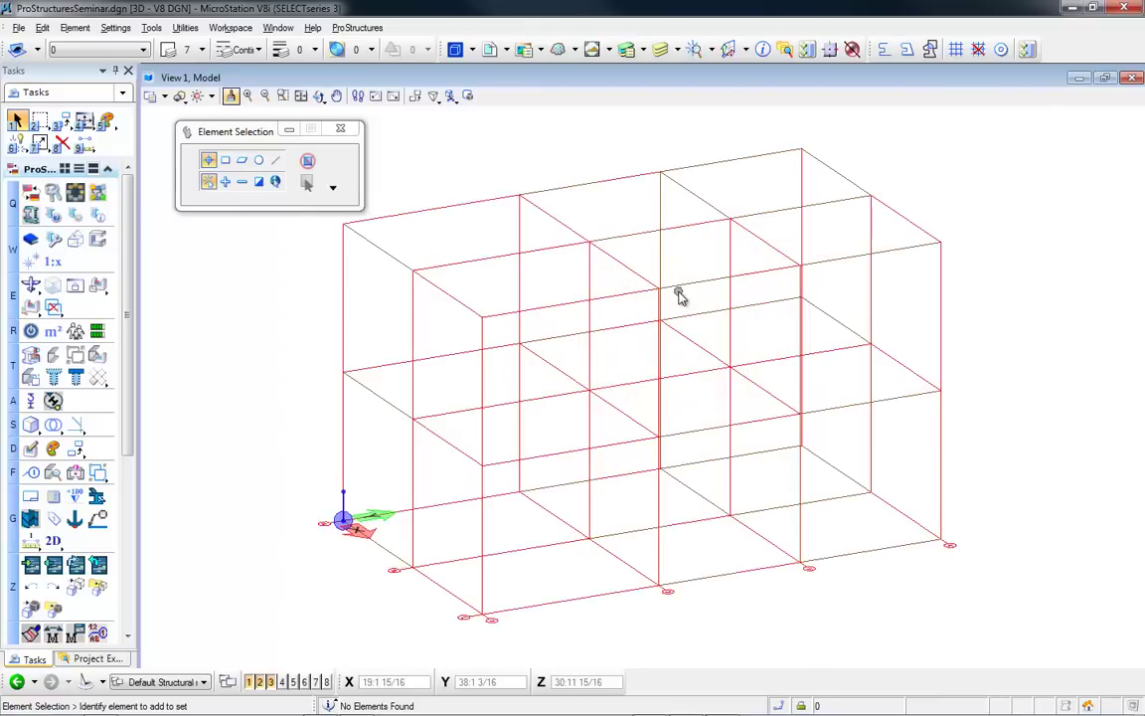
middle_click_drag(679, 296, 468, 327, "shift")
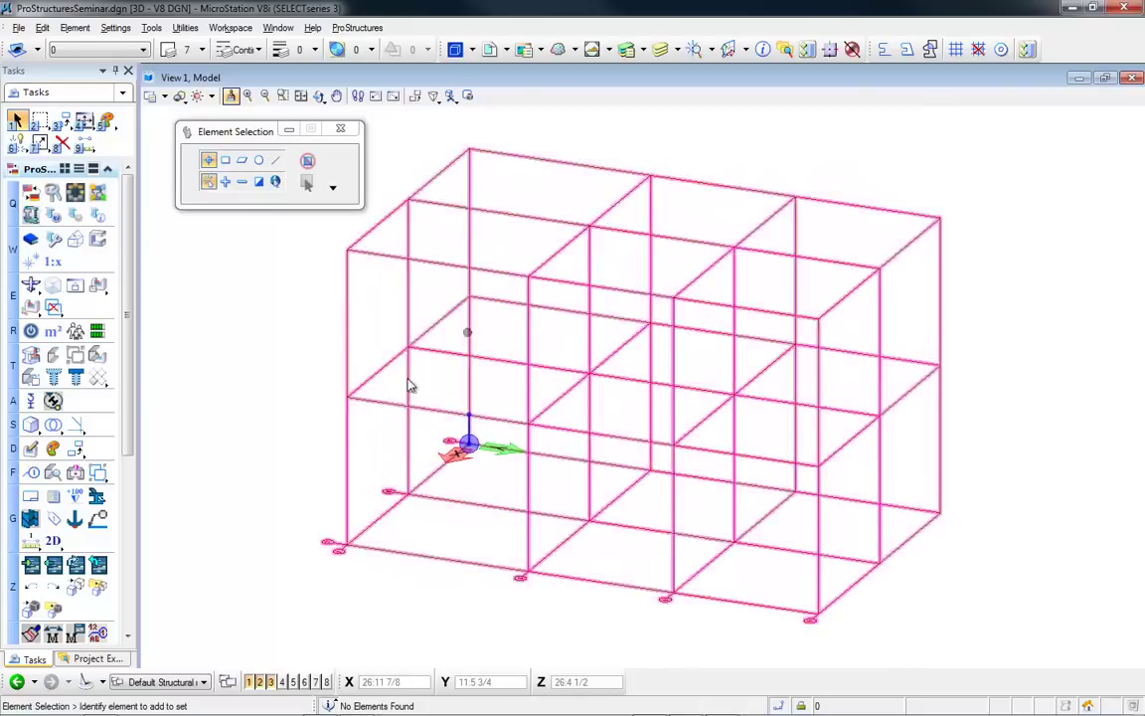
- Import the structural model from the ISM repository, accepting the transformation settings with a 0:0 origin
left_click_drag(126, 257, 123, 370)
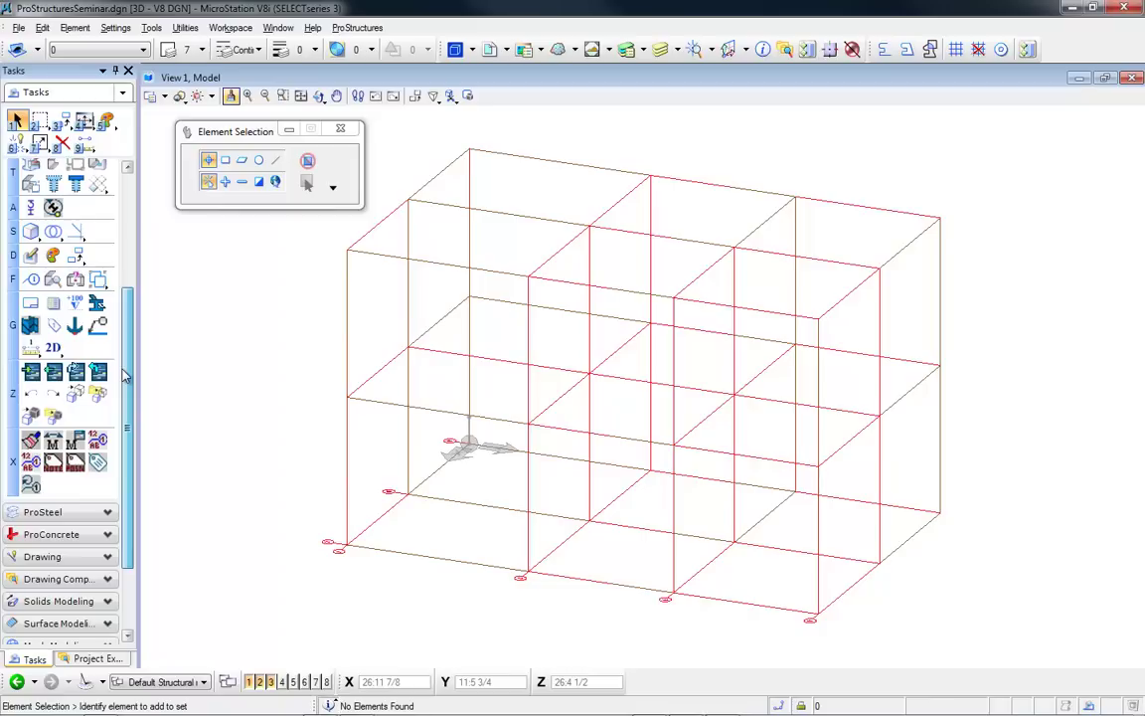
left_click_drag(126, 374, 125, 382)
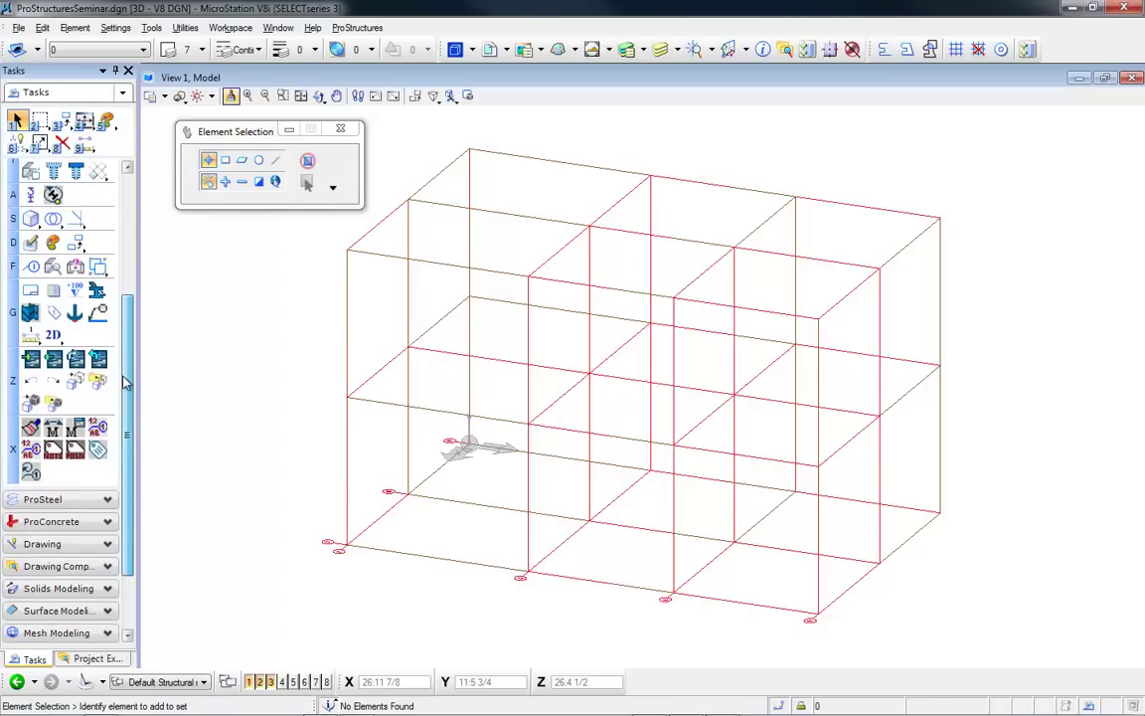
left_click(61, 363)
double_click(423, 316)
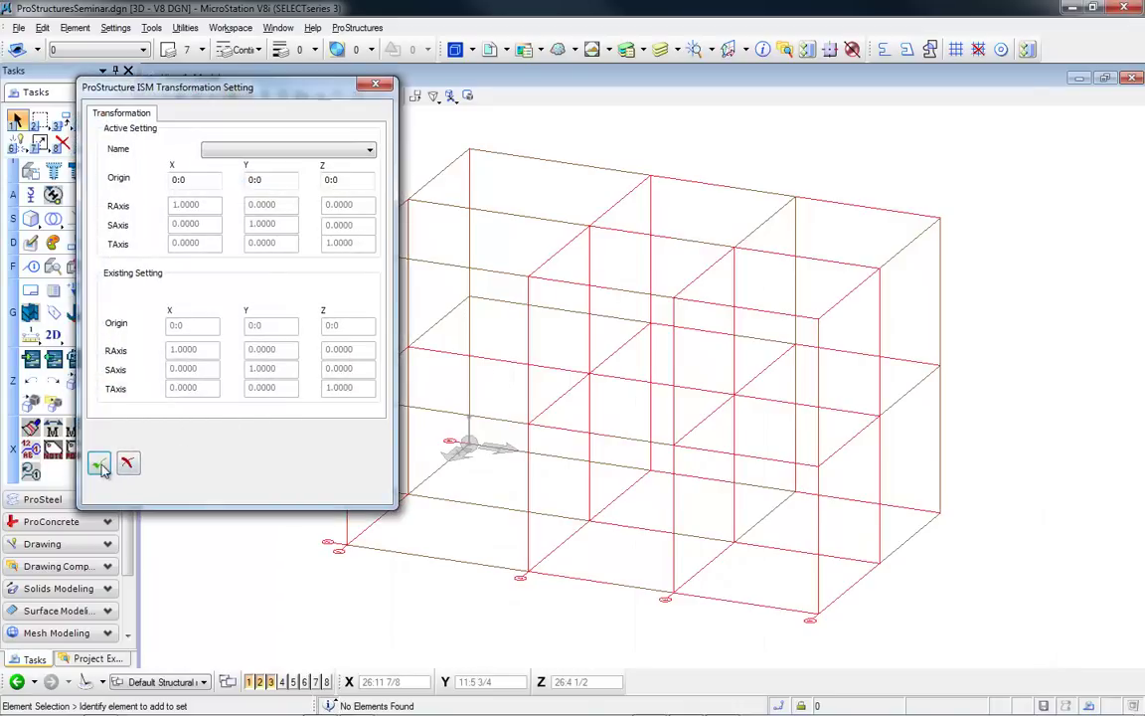
left_click(100, 464)
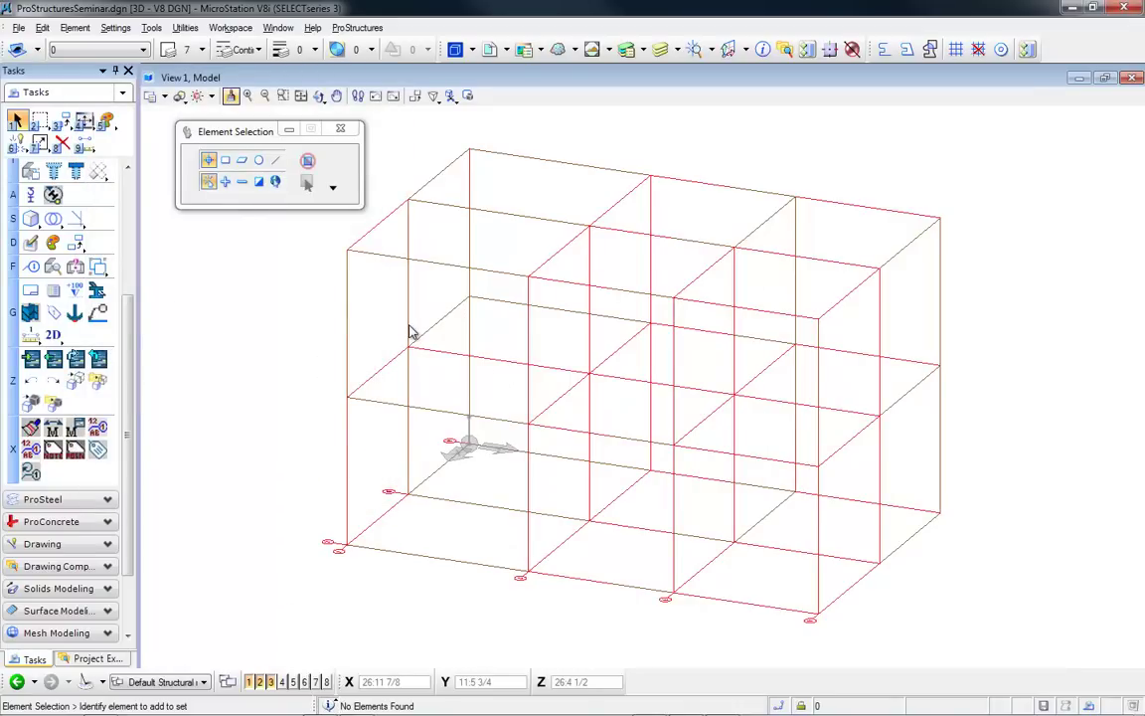
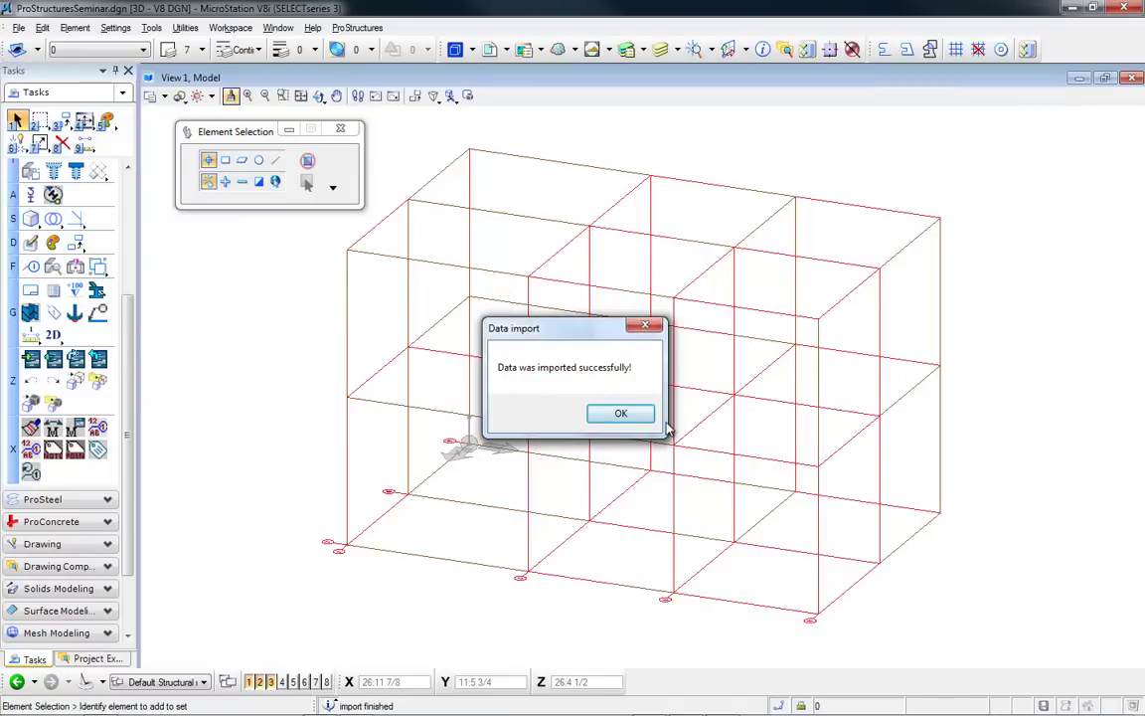
left_click(641, 416)
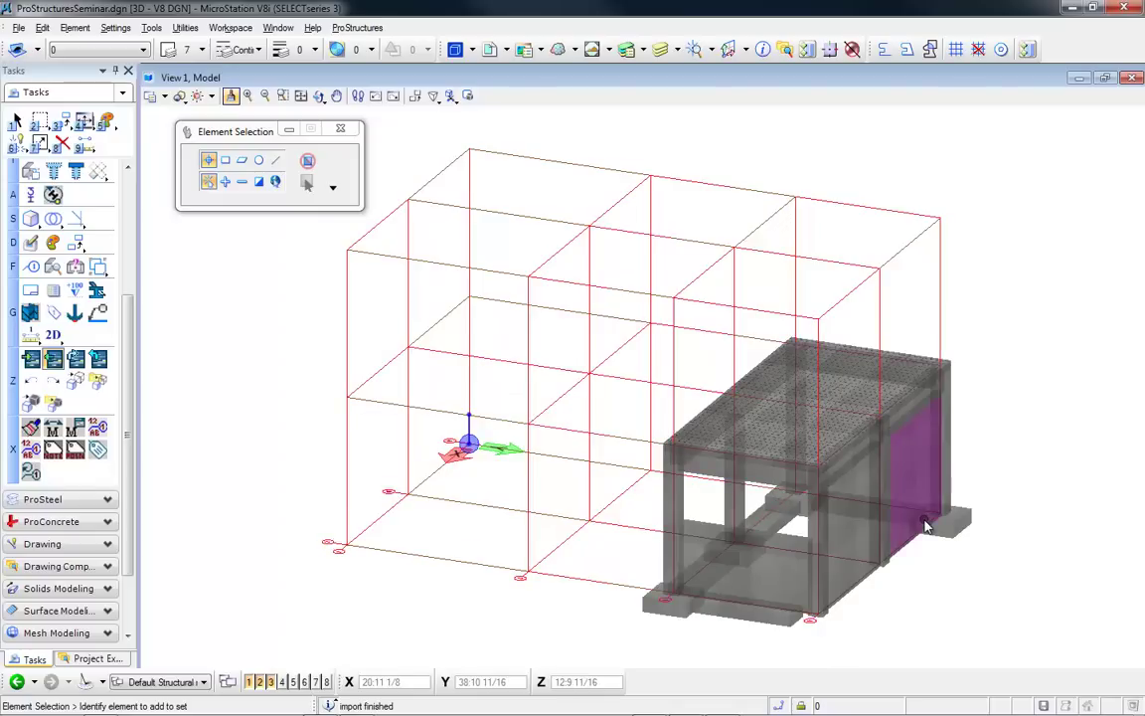
- Examine the imported concrete structure, including the slab reinforcement and the footings beneath the columns and walls
scroll(810, 615, "up", 3)
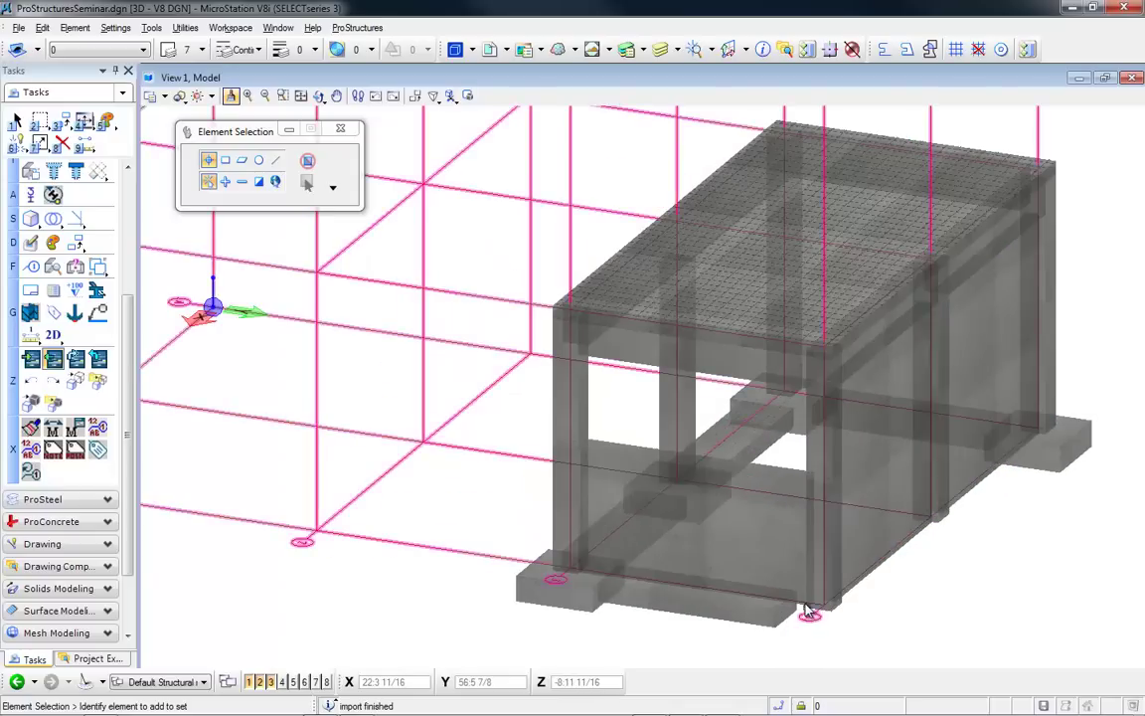
middle_click_drag(810, 615, 722, 547)
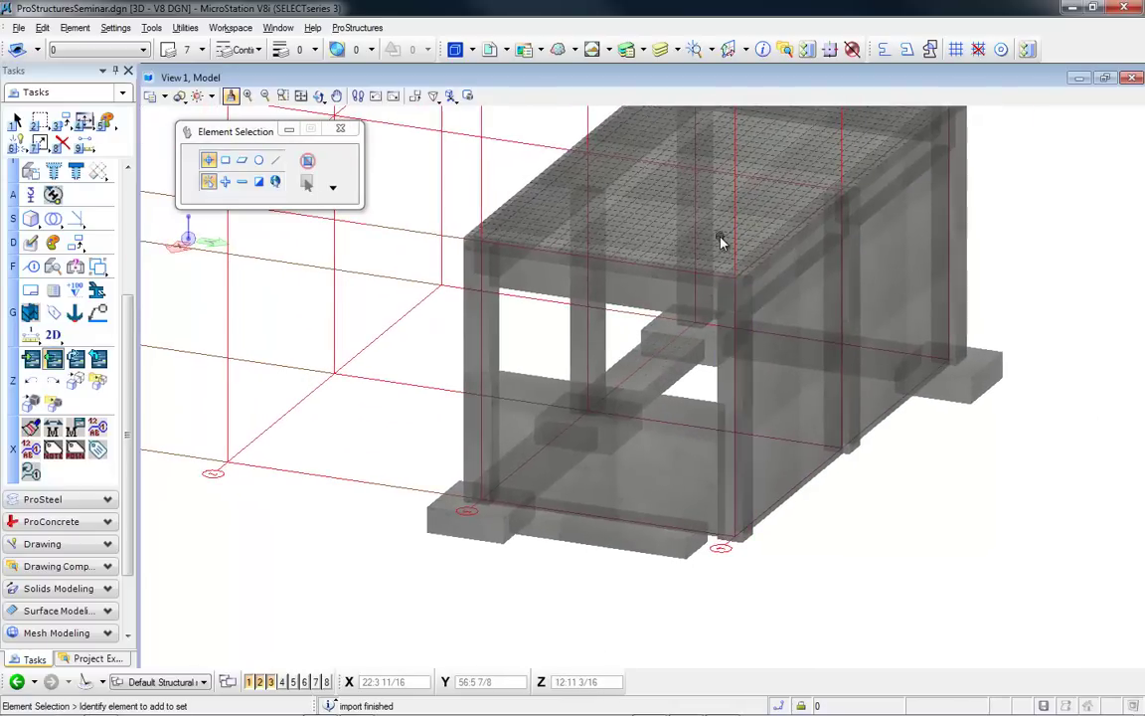
scroll(722, 249, "up", 3)
scroll(714, 306, "up", 2)
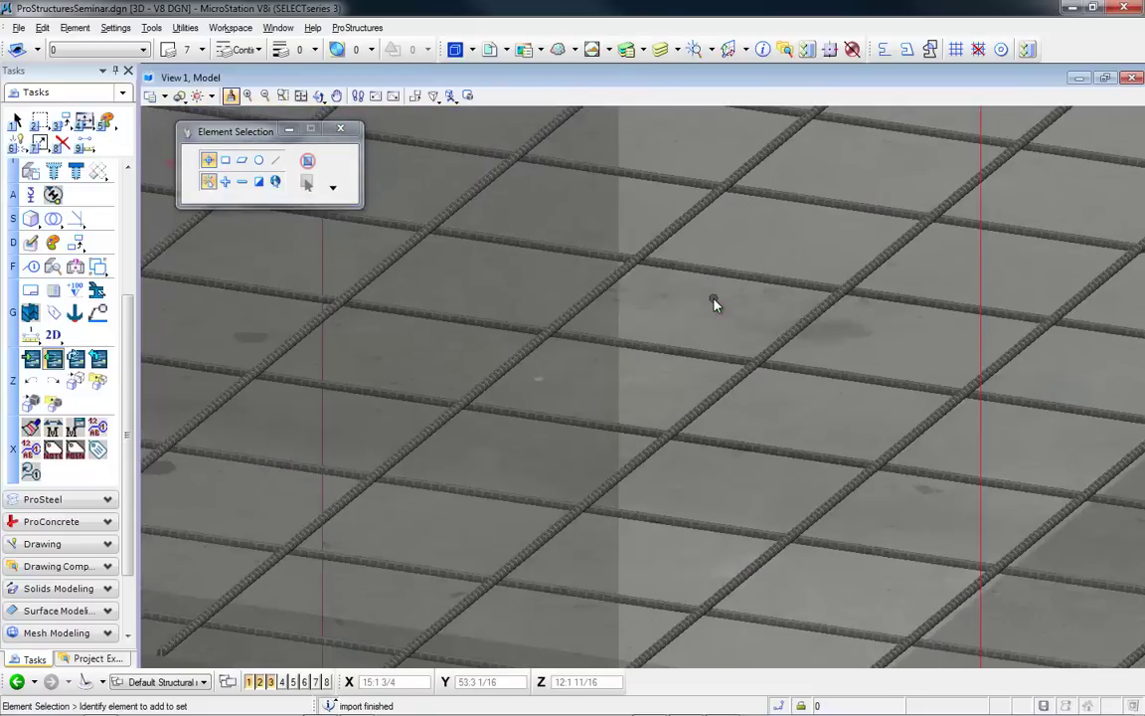
scroll(714, 303, "down", 8)
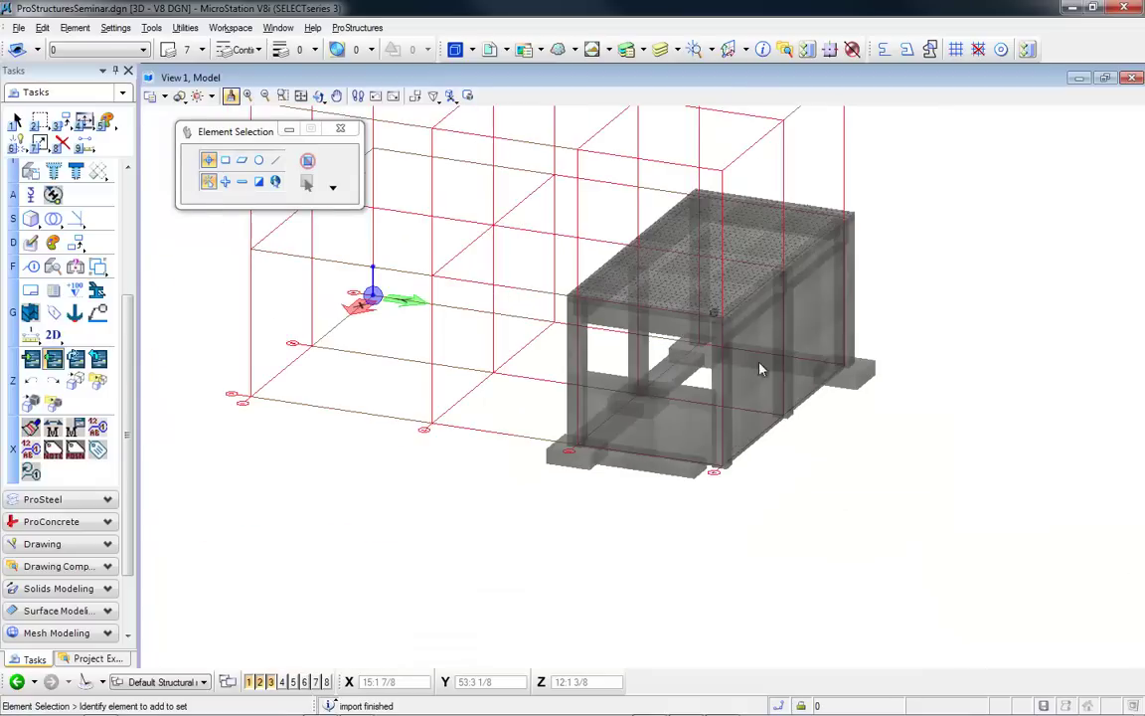
middle_click_drag(783, 390, 723, 370, "shift")
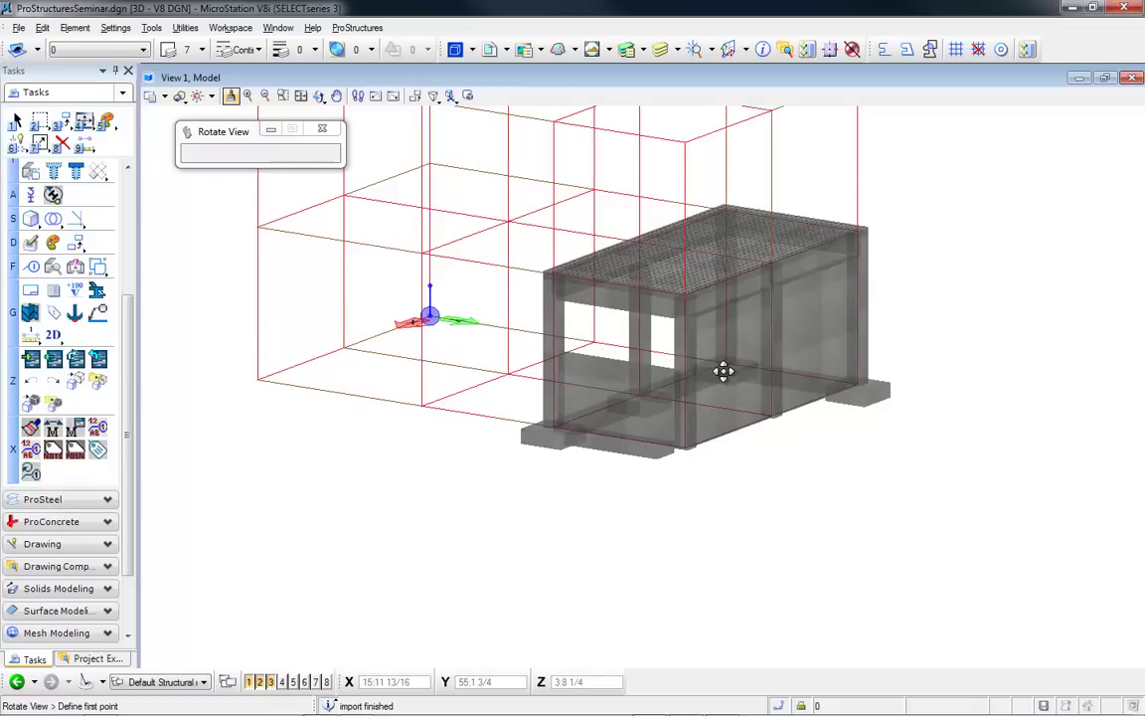
right_click(724, 370)
scroll(739, 428, "up", 2)
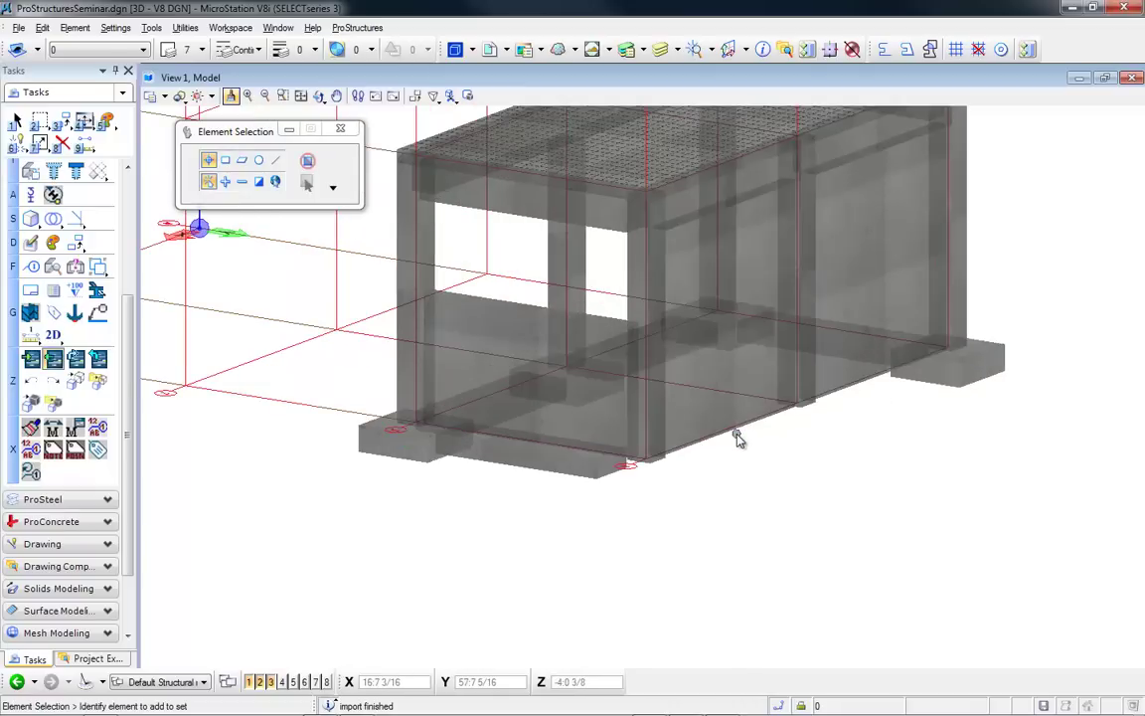
scroll(739, 439, "up", 2)
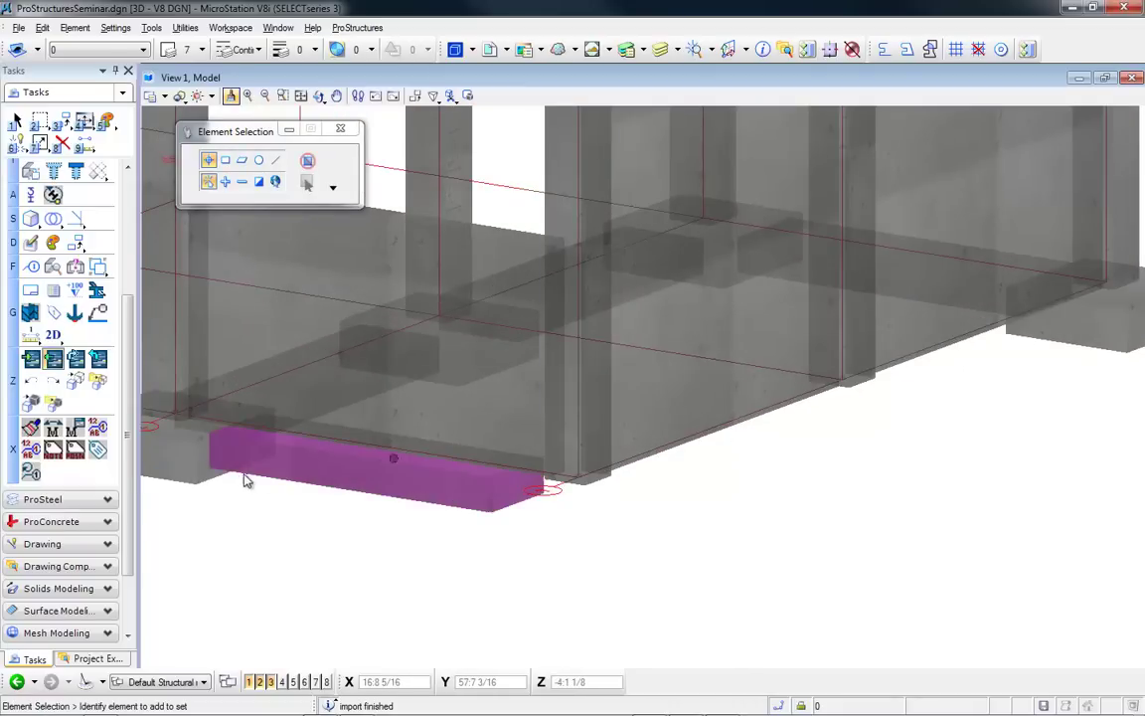
- Place a pad footing under the corner column that lacks one, using the eSeminar/6x6x2 favourite
left_click(55, 521)
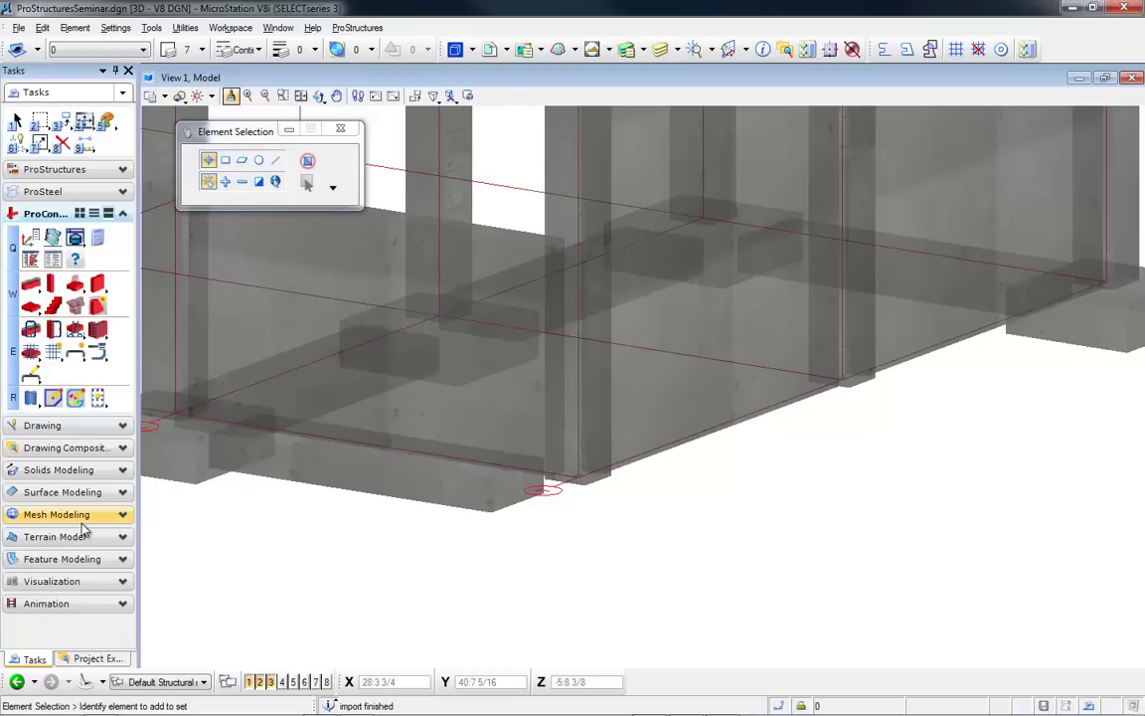
left_click(76, 286)
left_click(338, 394)
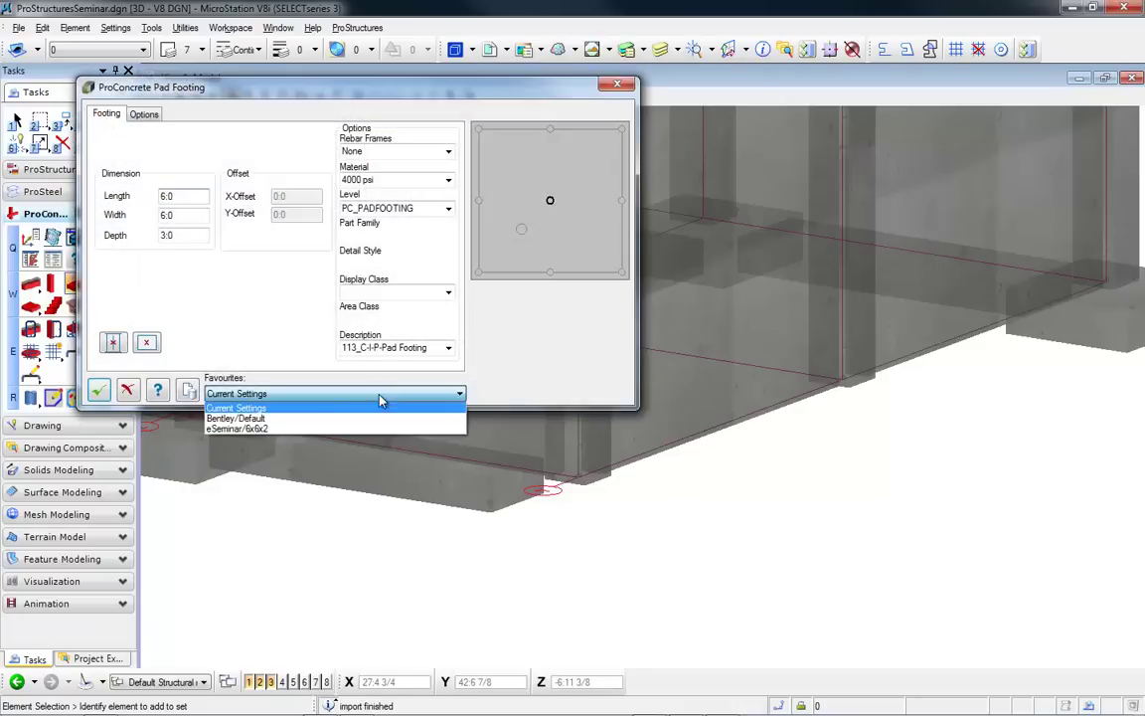
left_click(260, 428)
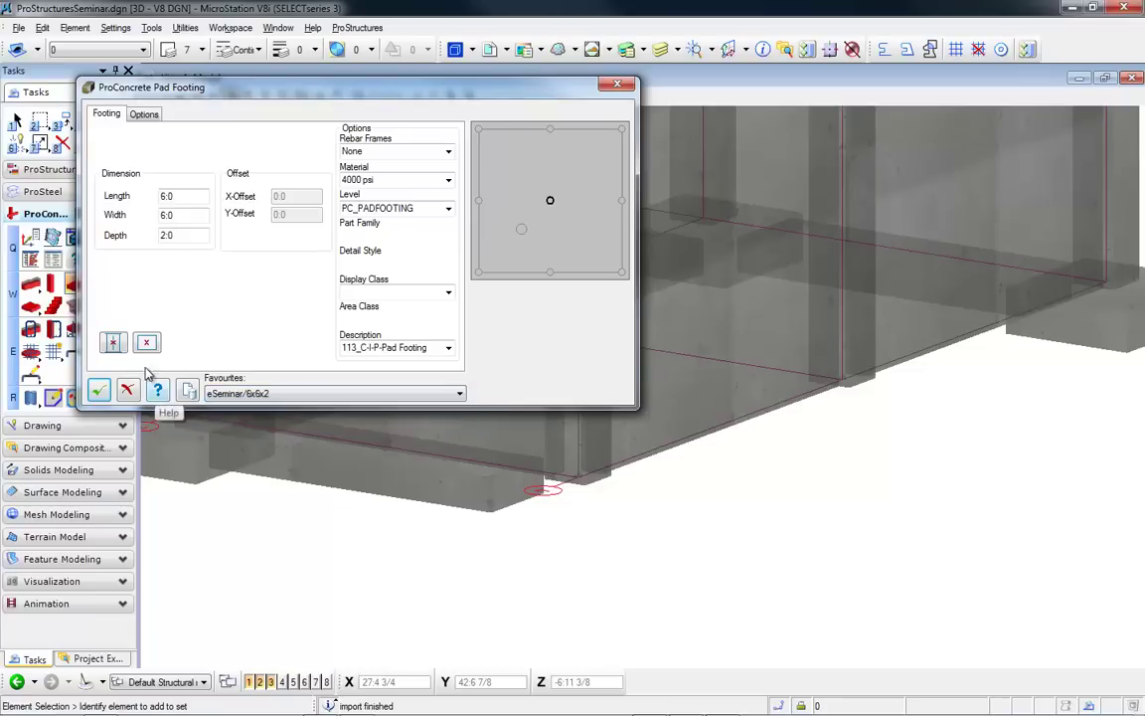
left_click(112, 343)
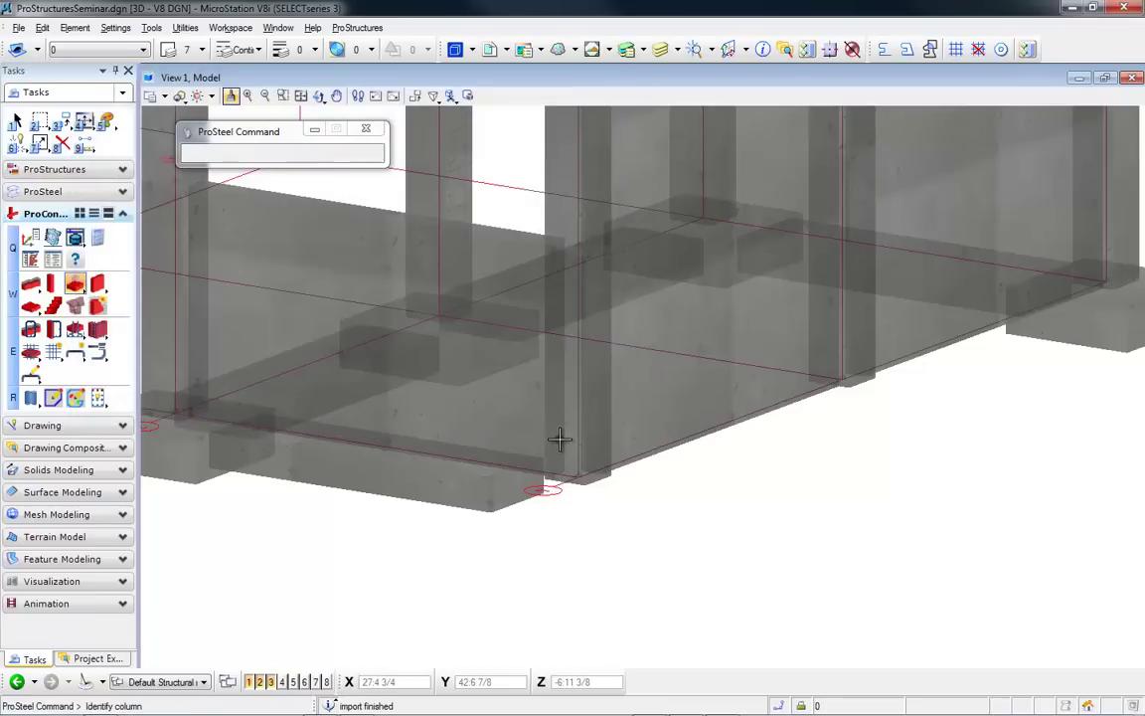
left_click(587, 482)
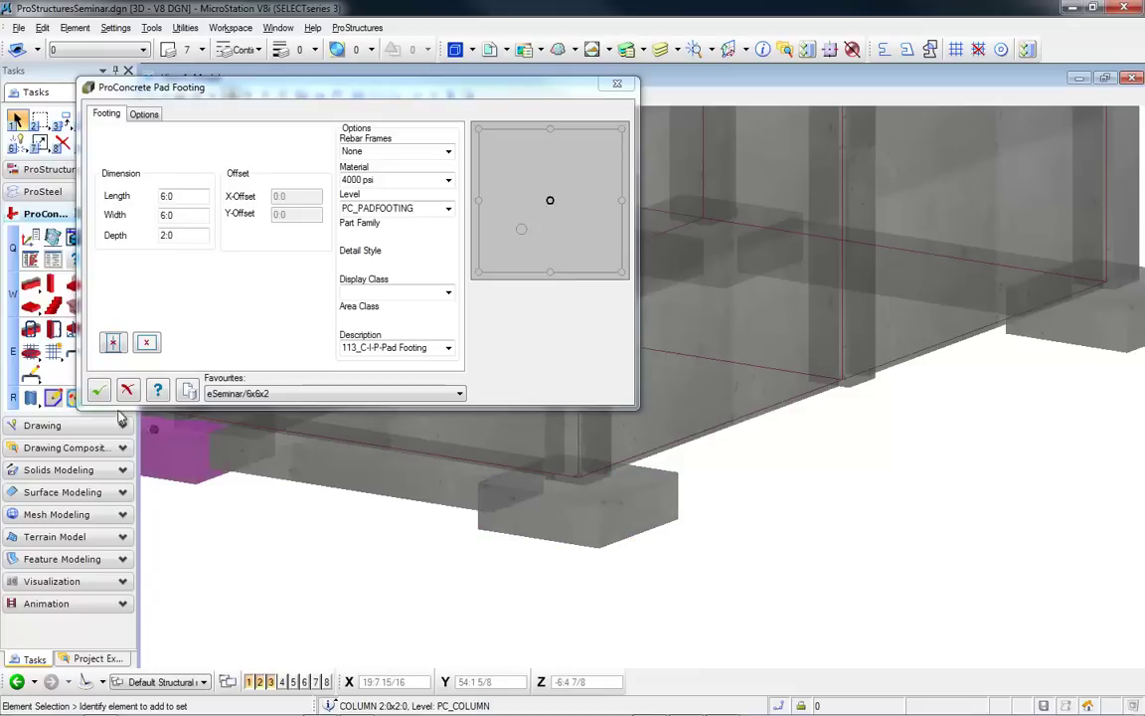
left_click(97, 392)
- Set up a strip footing with the eSeminar/5x1:6 favourite
middle_click_drag(910, 551, 482, 532, "shift")
middle_click_drag(763, 556, 214, 412)
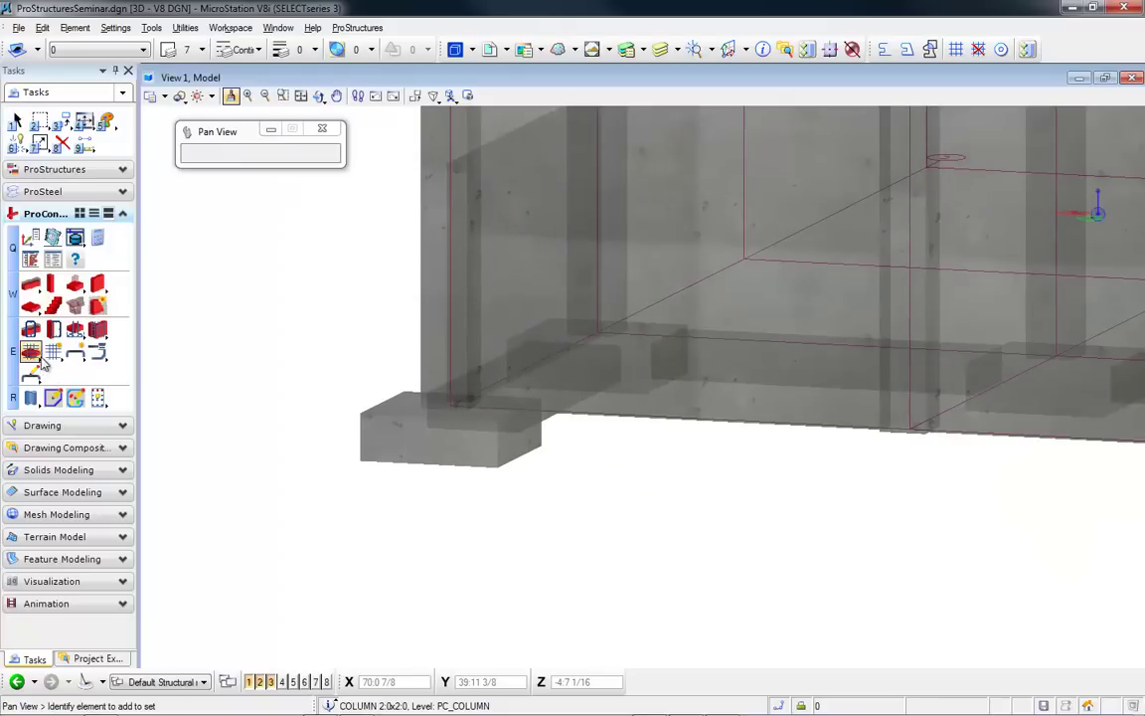
left_click_drag(77, 299, 108, 316)
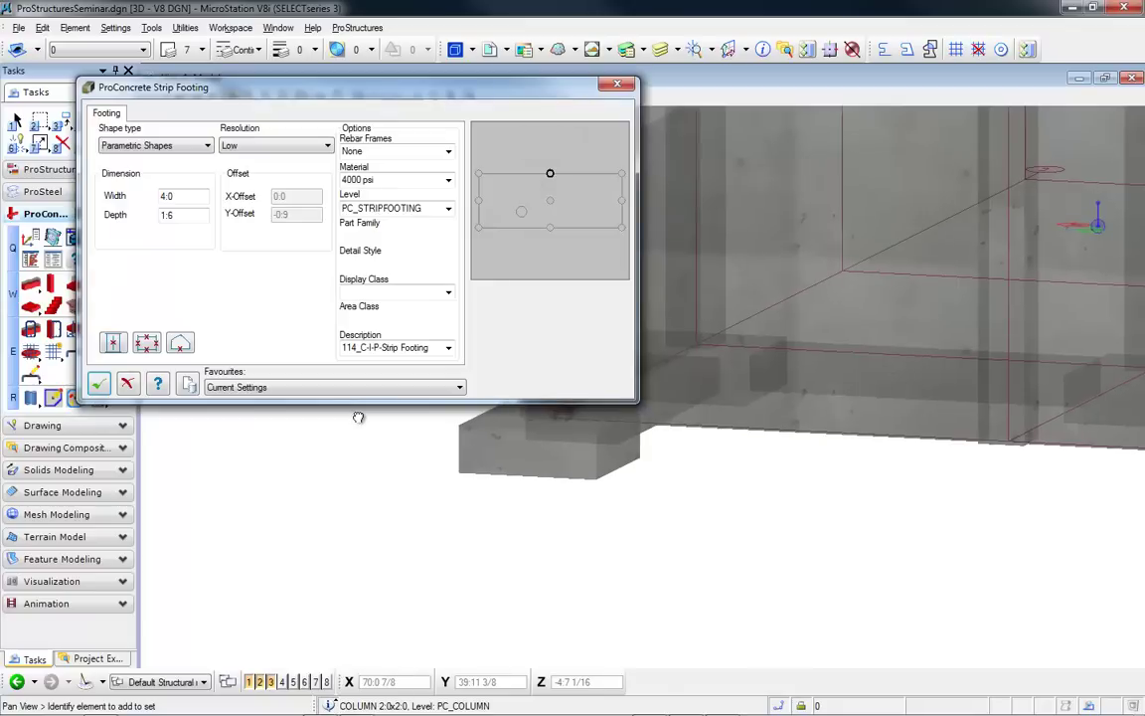
left_click(265, 388)
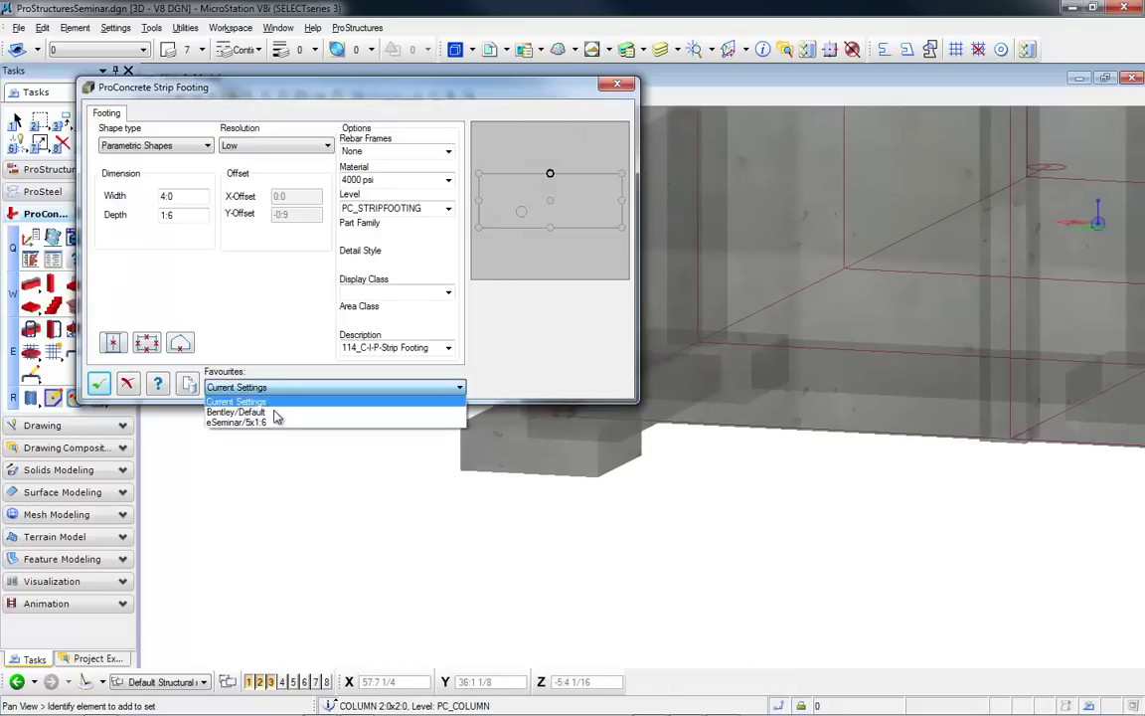
left_click(269, 425)
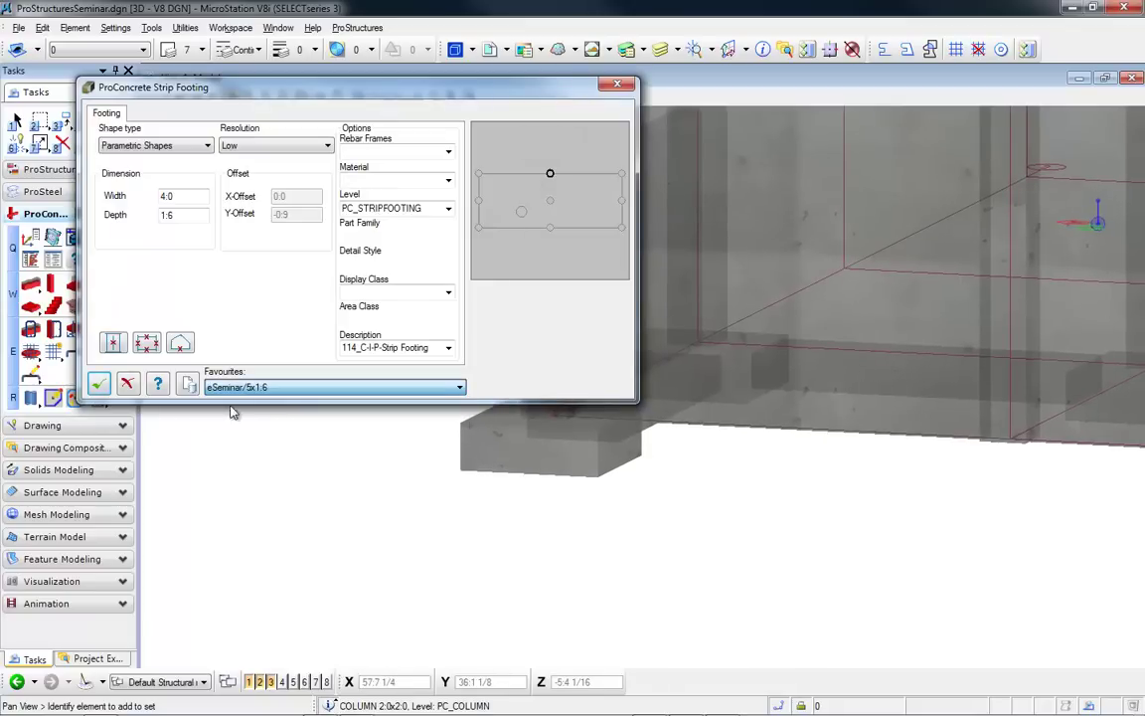
left_click(146, 341)
middle_click(759, 498)
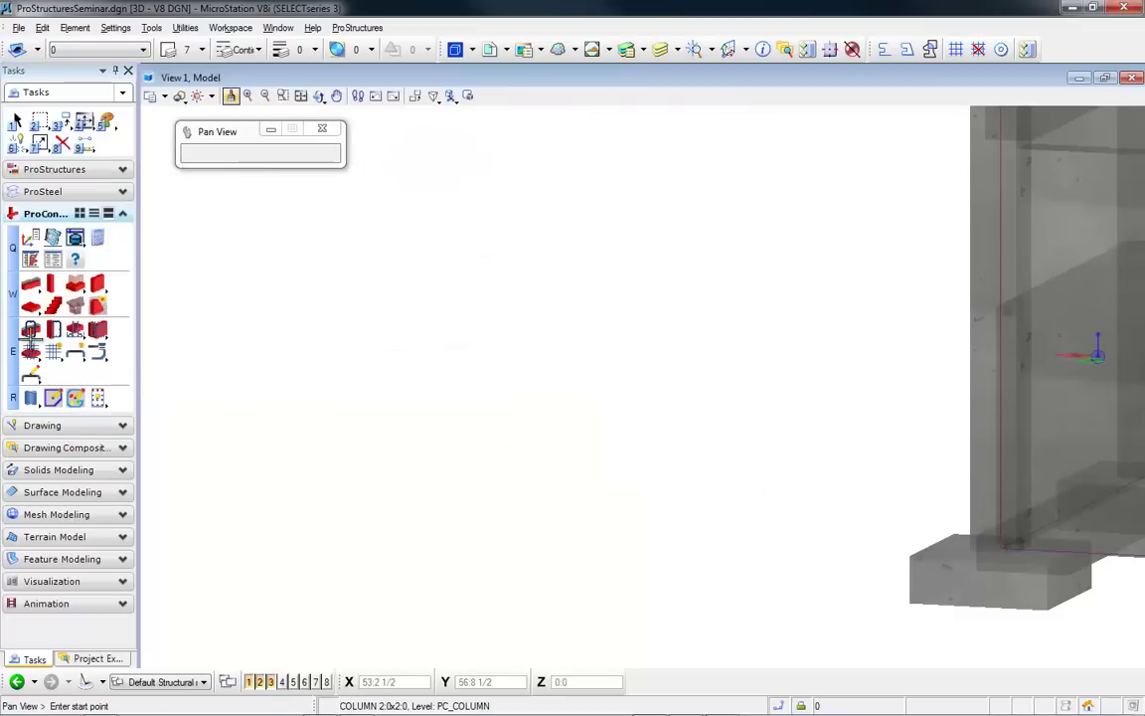
scroll(310, 378, "down", 3)
scroll(735, 469, "up", 3)
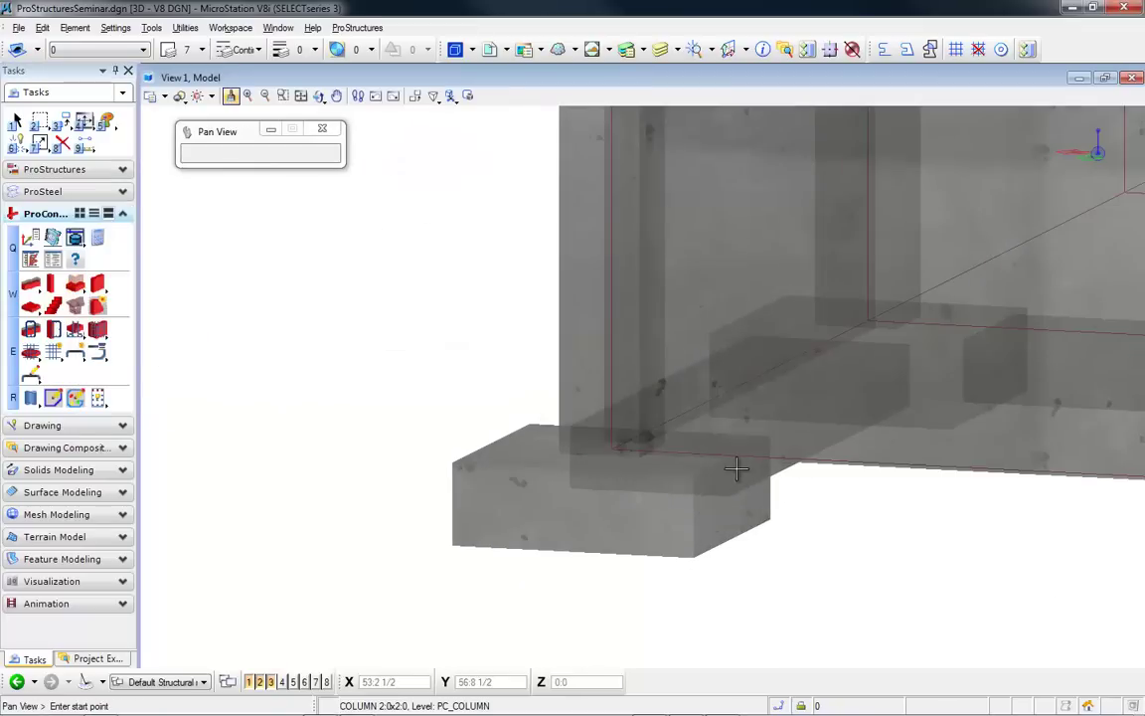
right_click(726, 457)
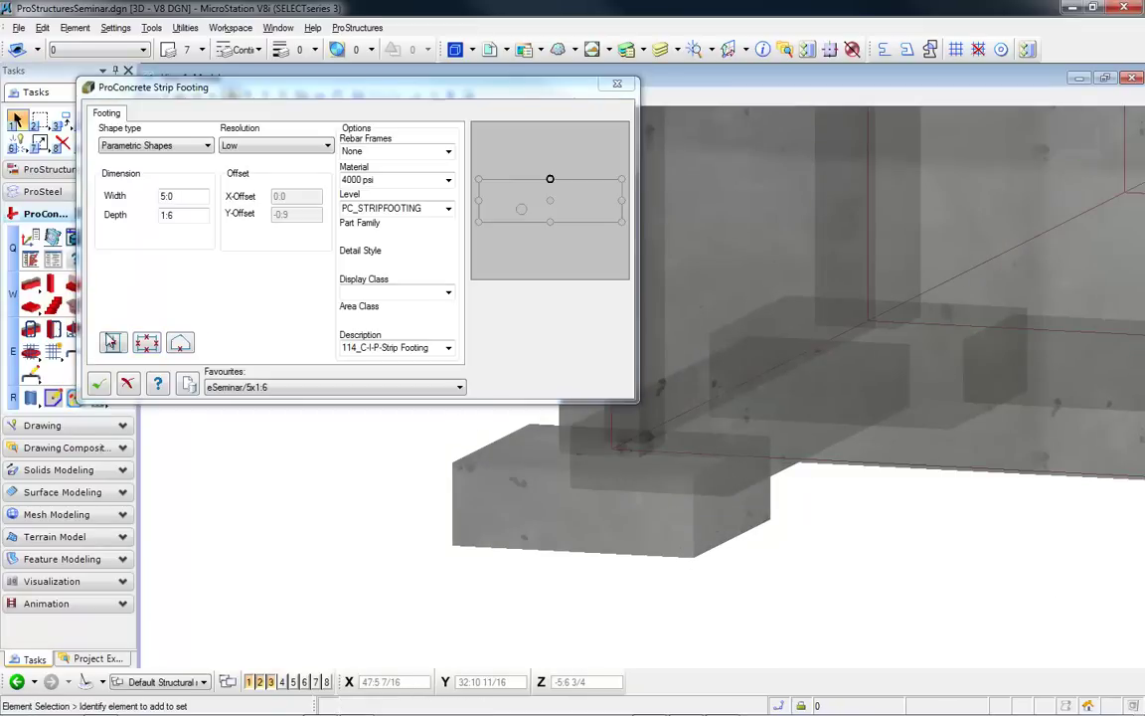
- Place the strip footing by points along the base of the outer wall, from the new pad footing's column to the opposite corner column
left_click(147, 343)
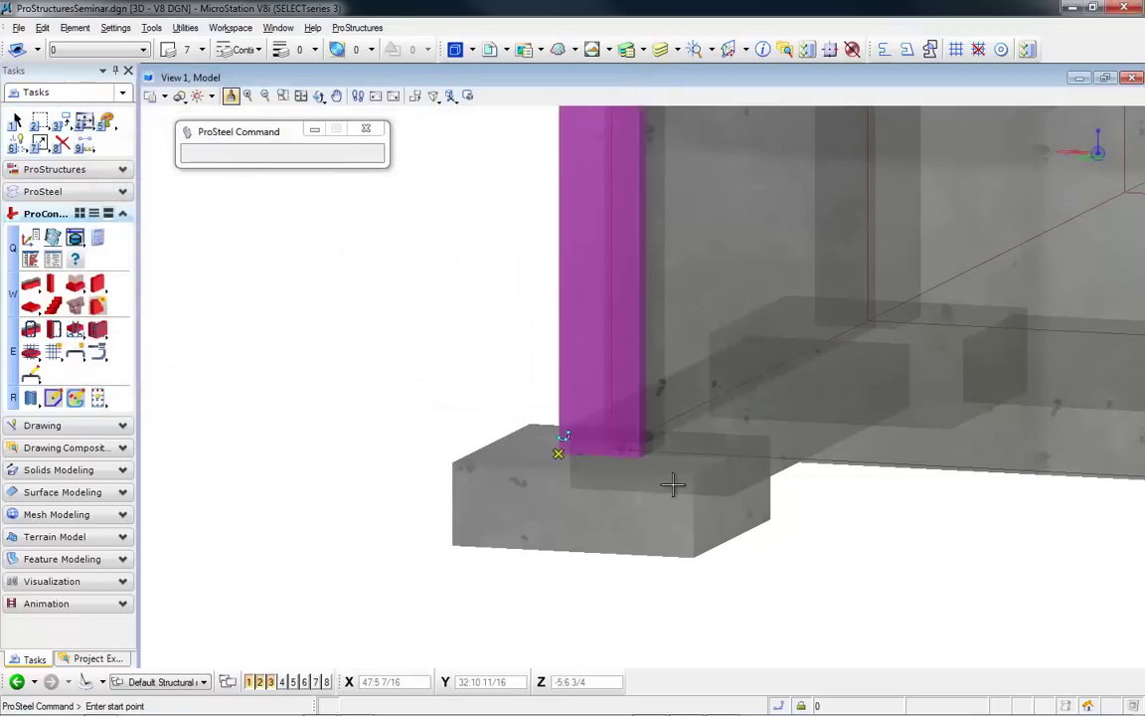
left_click(732, 455)
left_click(730, 457)
middle_click_drag(750, 535, 417, 441, "shift")
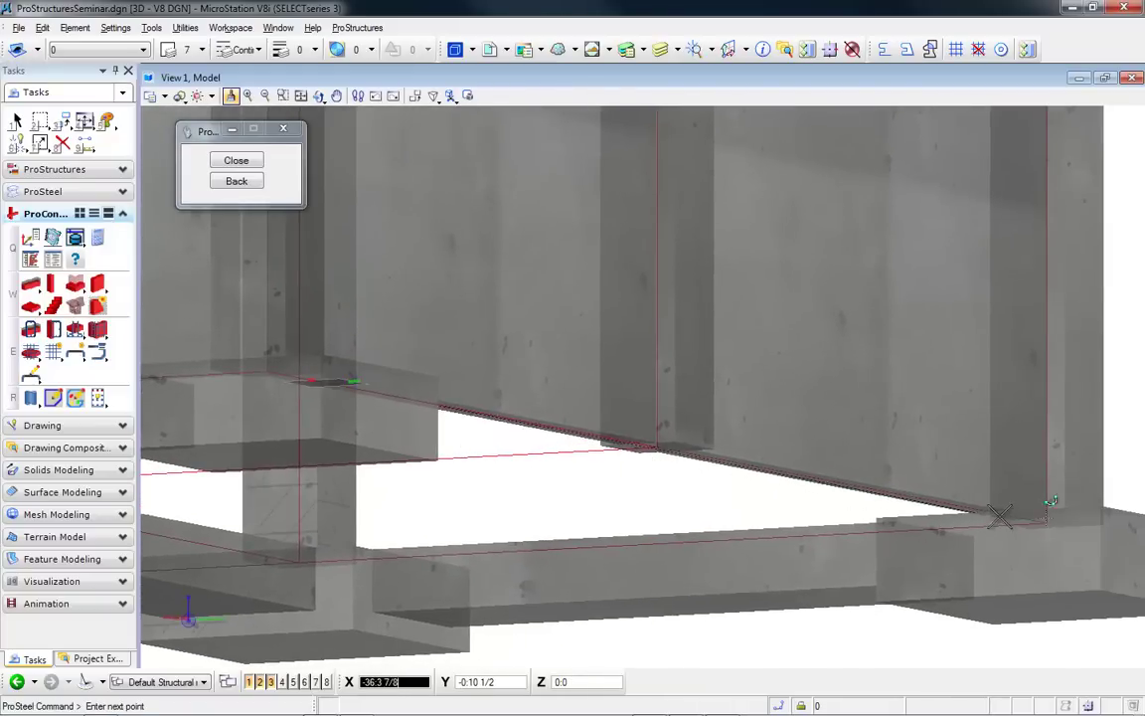
middle_click_drag(994, 512, 990, 580, "shift")
scroll(974, 586, "down", 3)
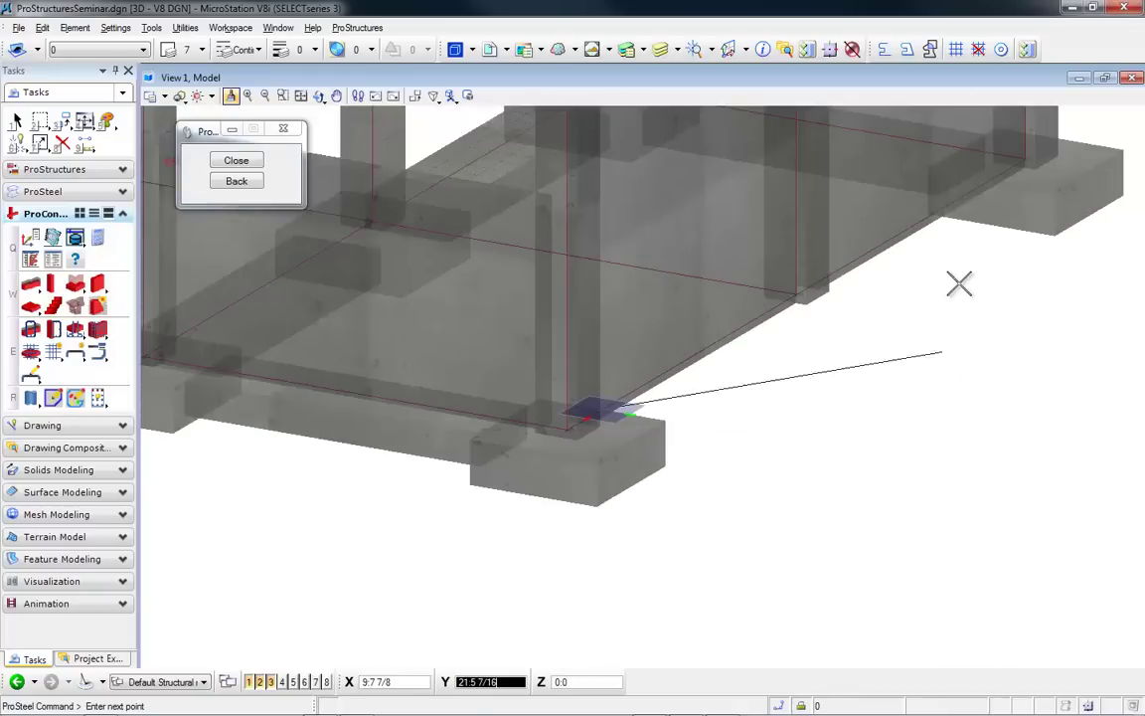
left_click(1002, 177)
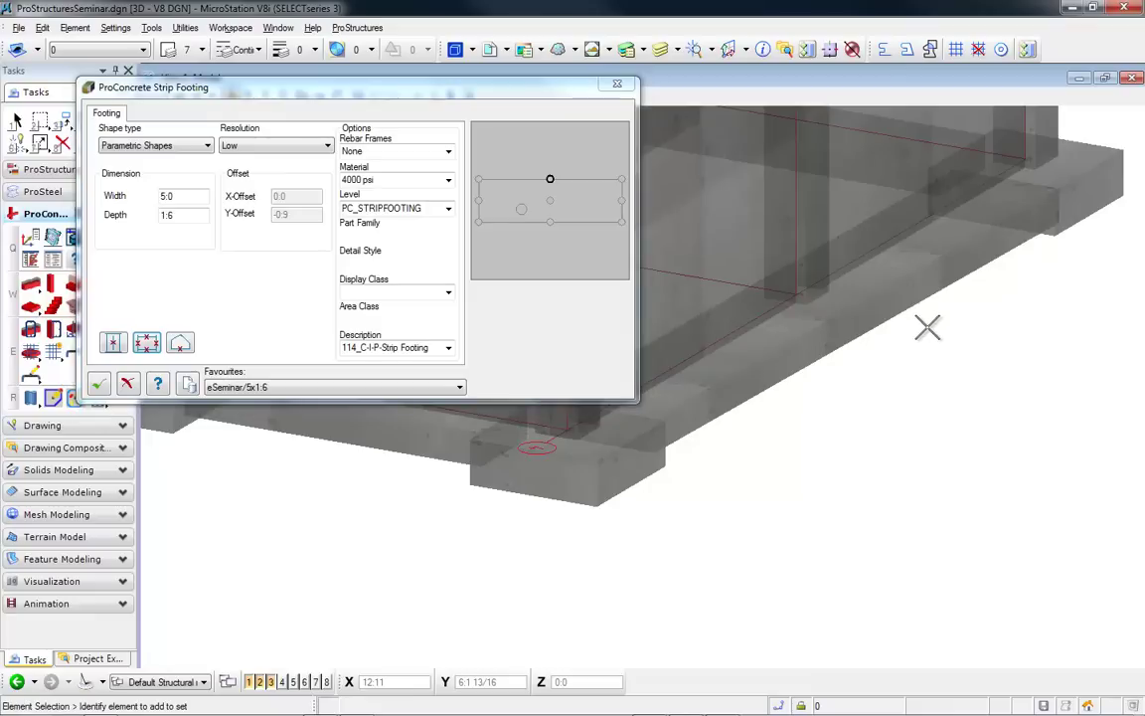
left_click(98, 383)
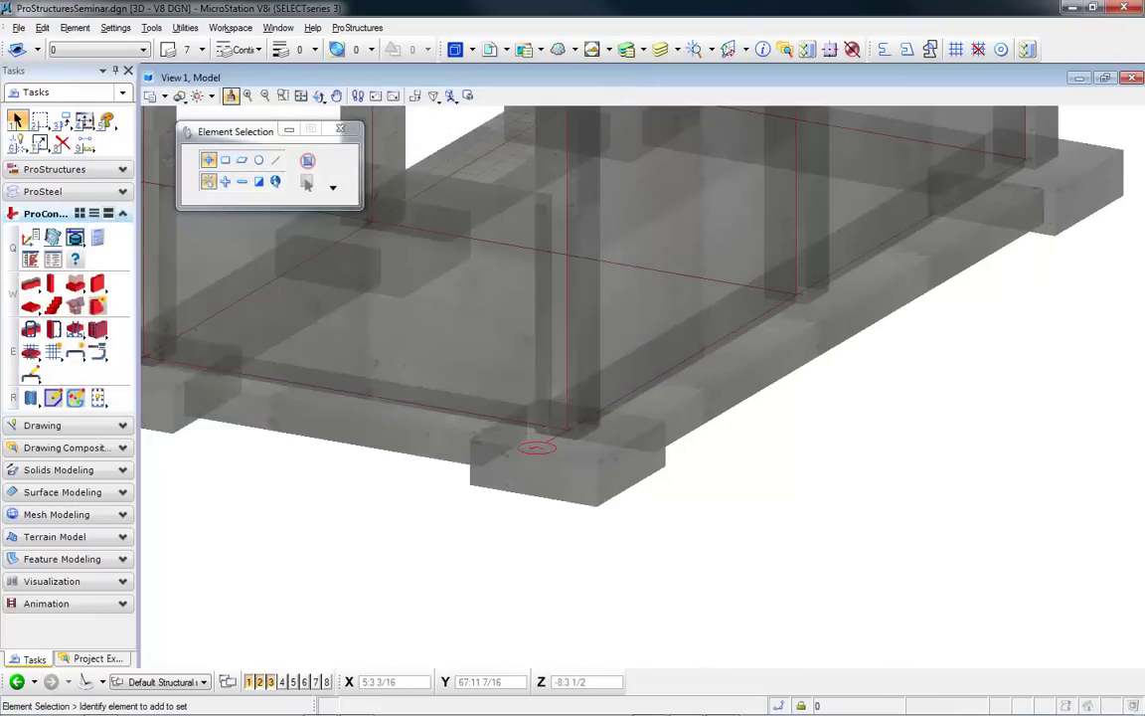
scroll(925, 520, "down", 3)
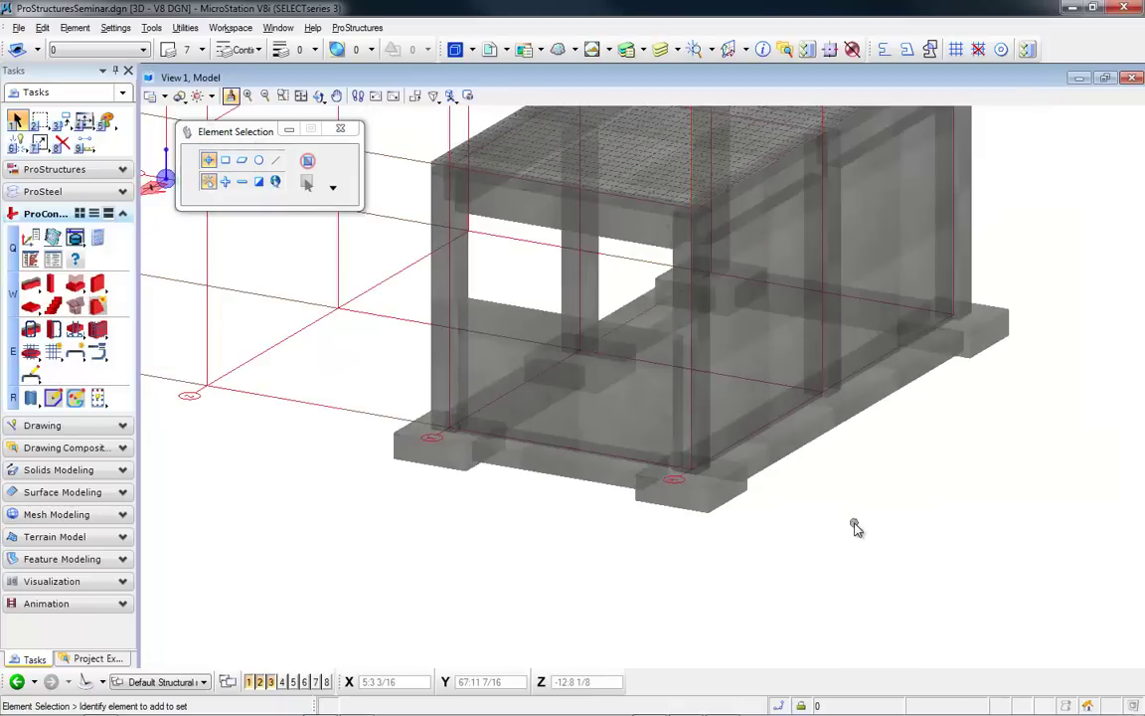
middle_click_drag(856, 524, 861, 616)
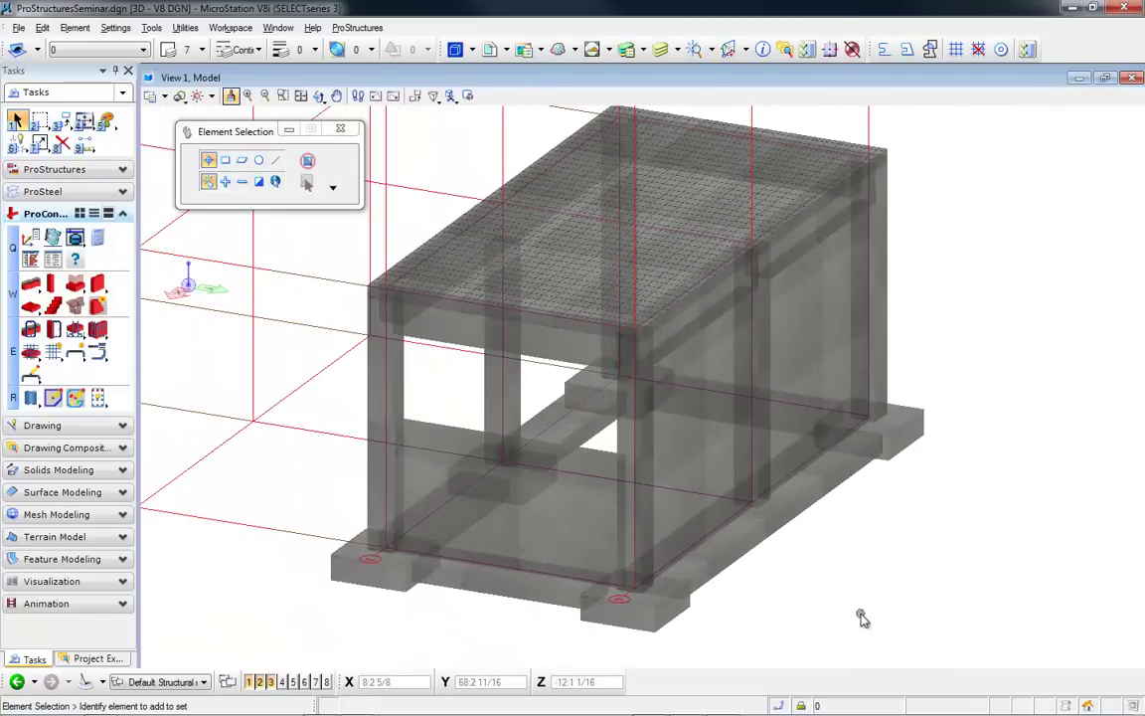
- Reinforce the front corner column on the structure's open side using the eSeminar/Column-Default favourite
left_click(53, 331)
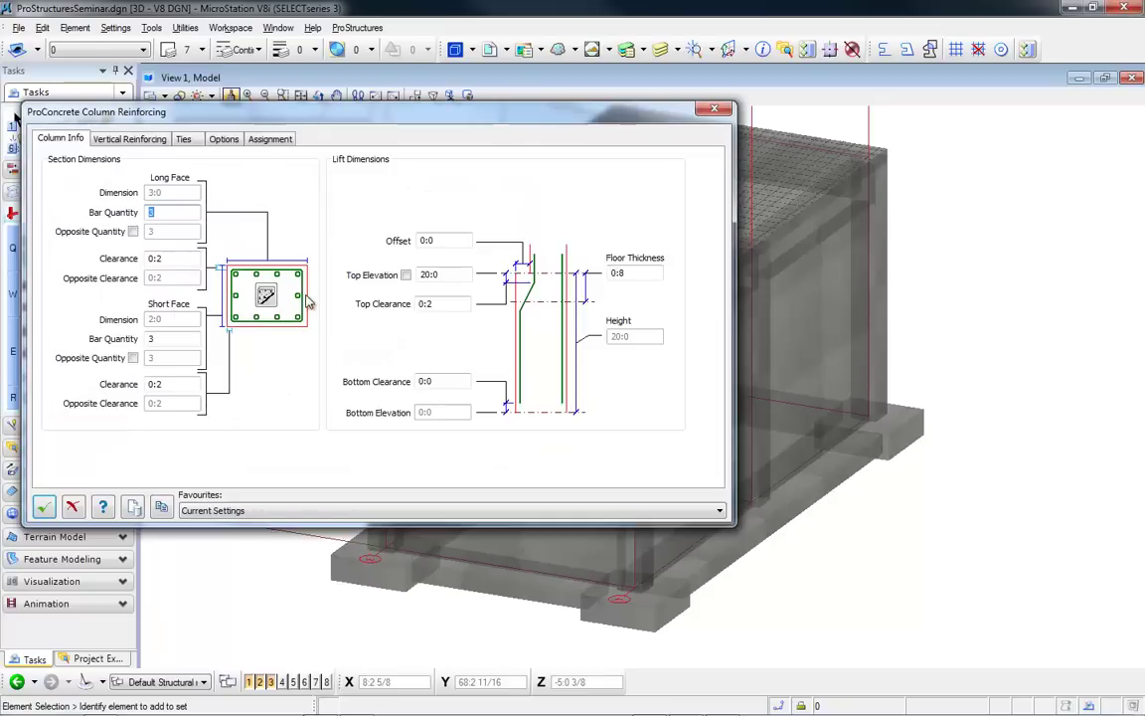
left_click(287, 510)
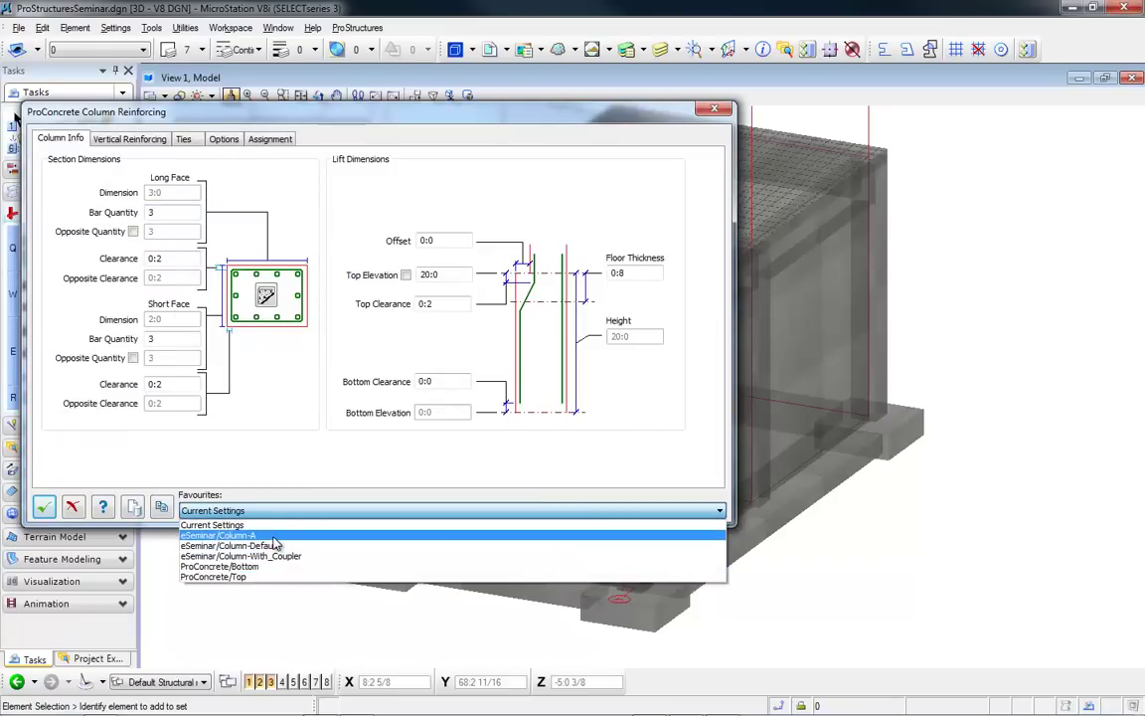
left_click(273, 546)
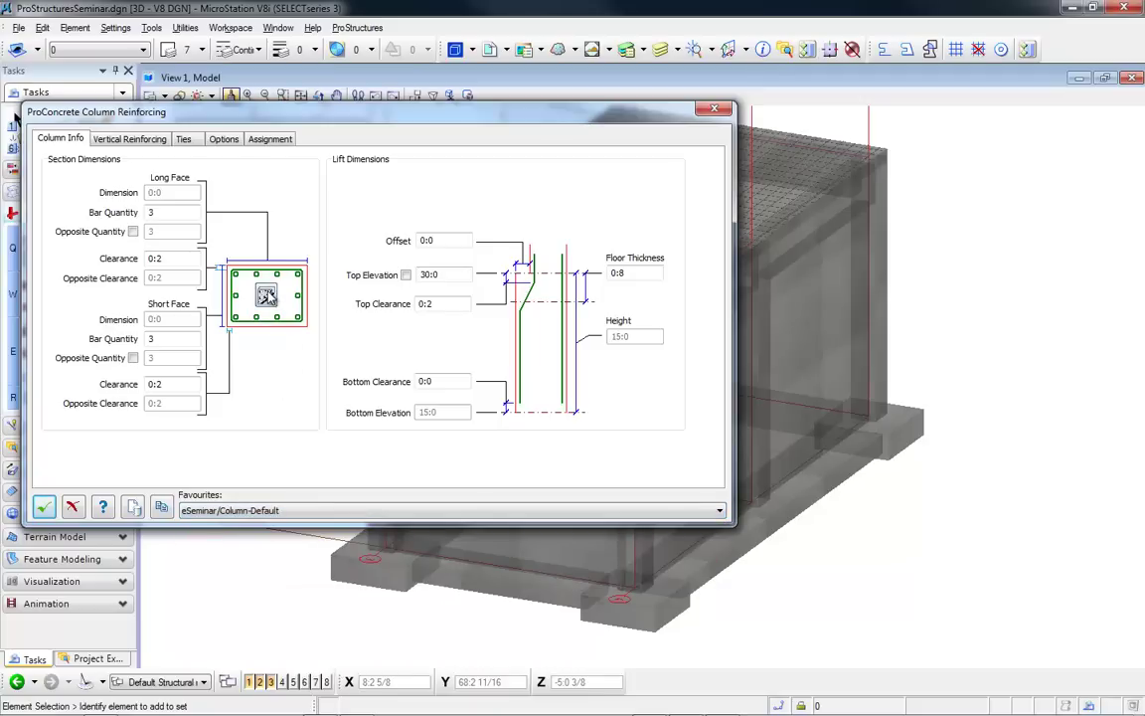
key("Return")
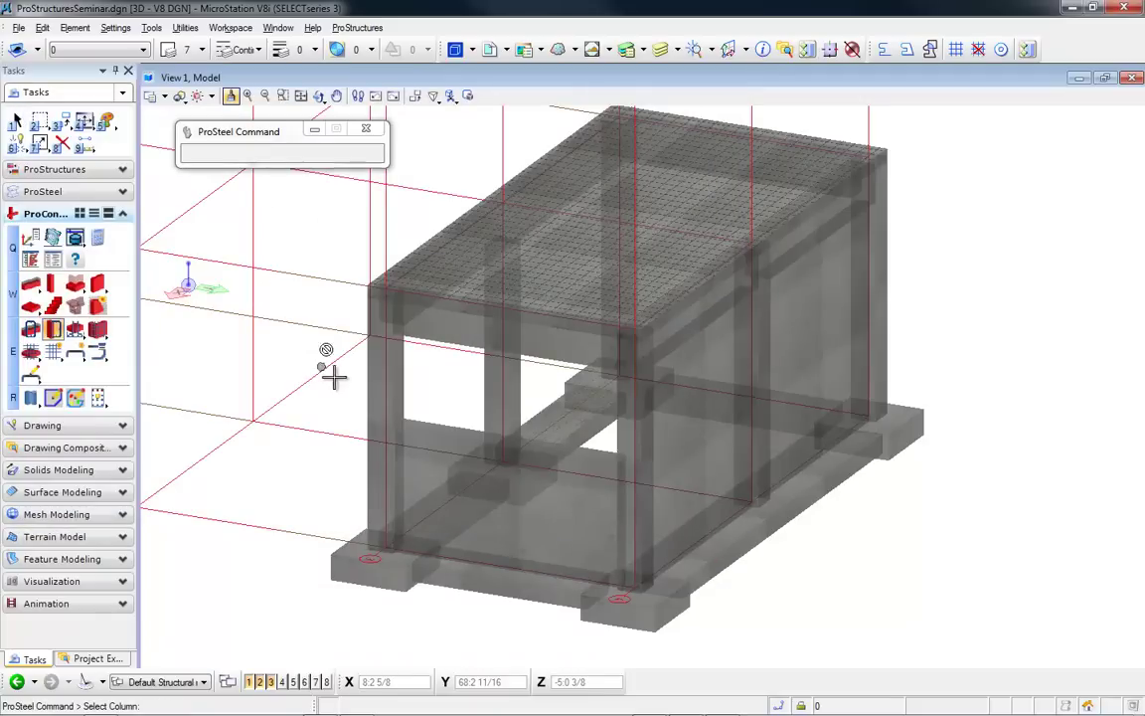
left_click(303, 425)
middle_click_drag(382, 606, 585, 610)
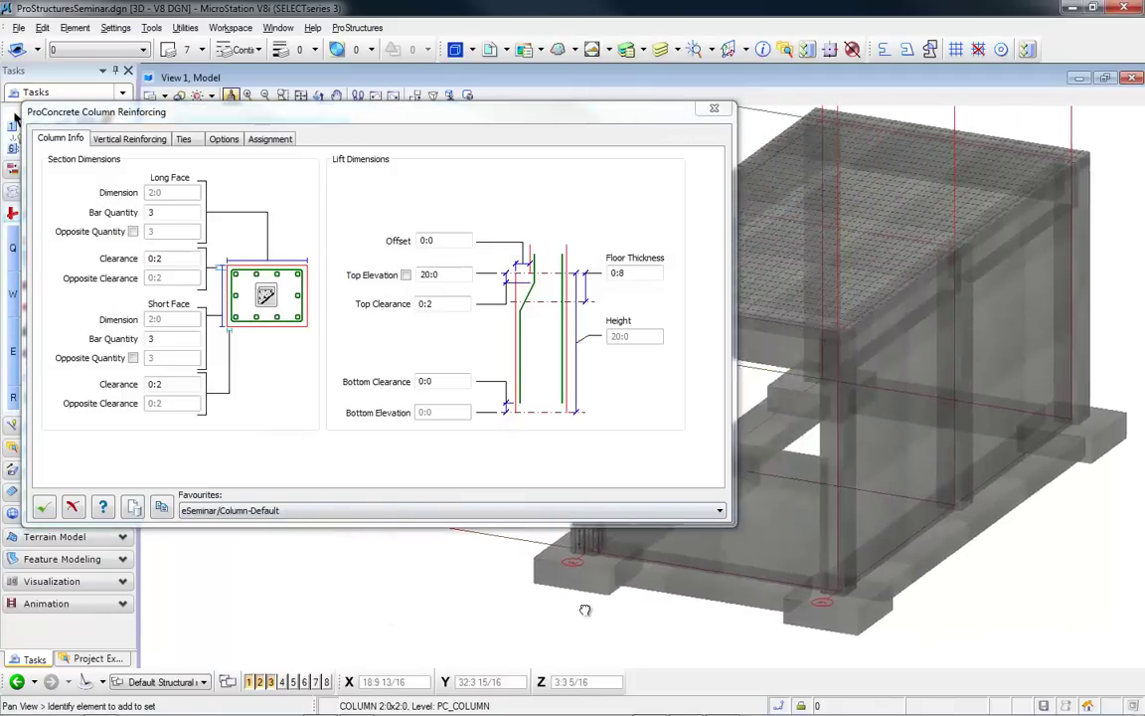
scroll(820, 532, "up", 5)
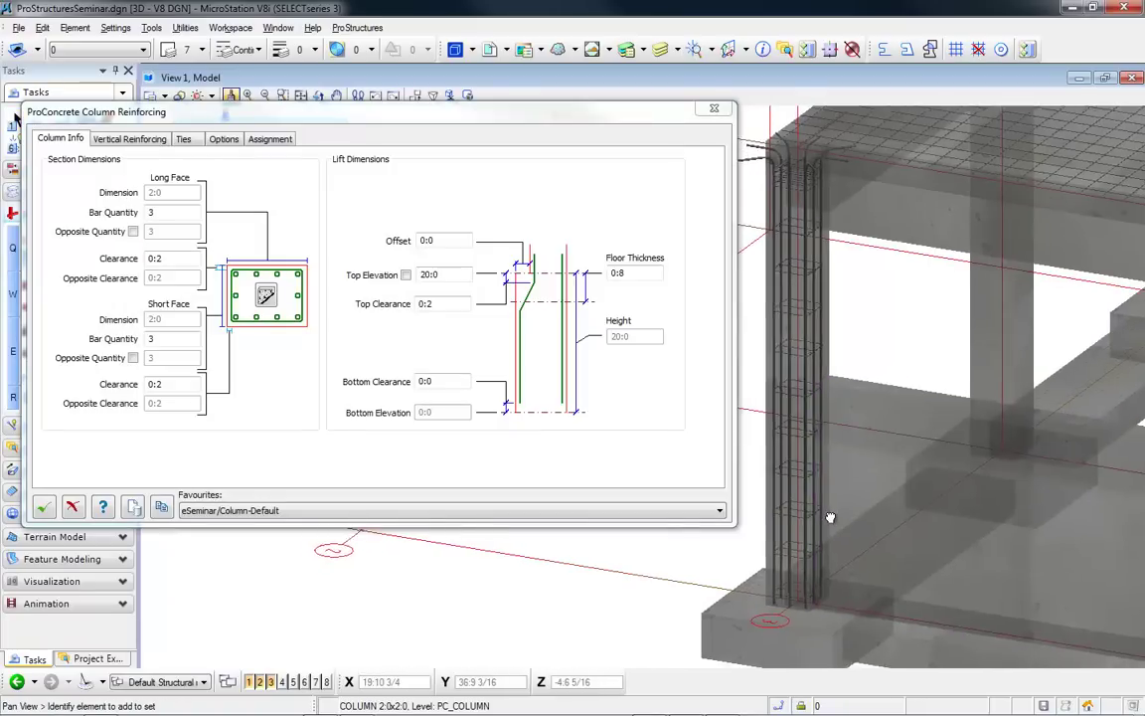
middle_click_drag(830, 517, 839, 510)
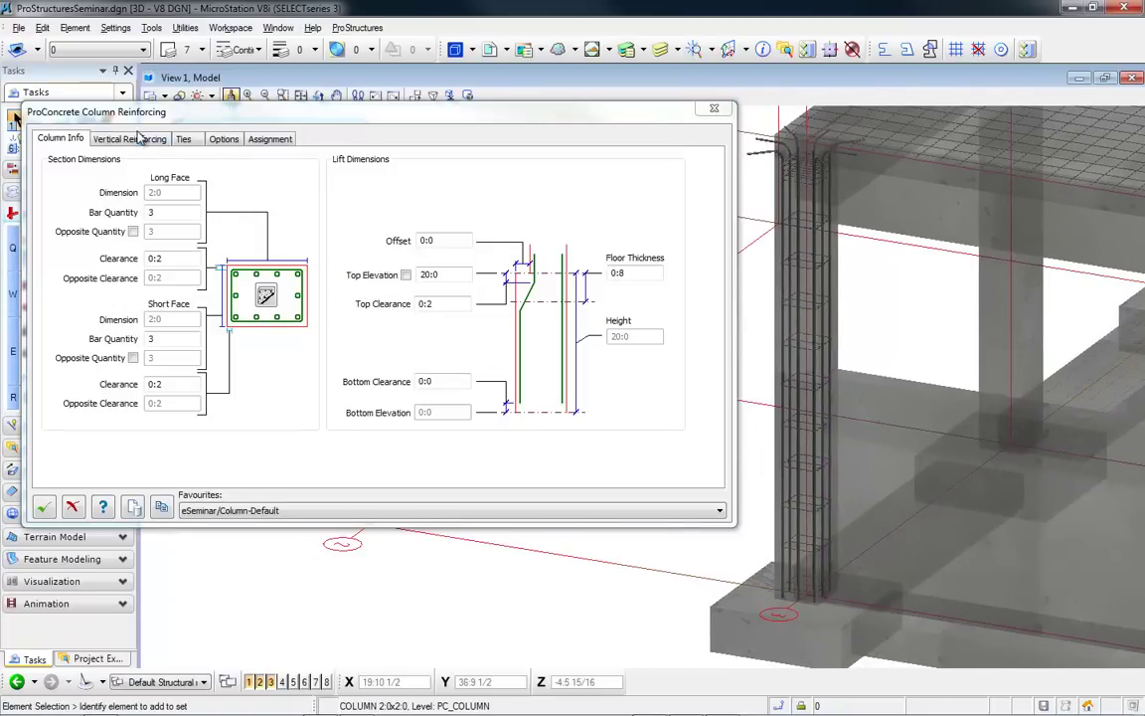
- Review the column's bar quantities, vertical reinforcing layout and tie zone settings
double_click(169, 212)
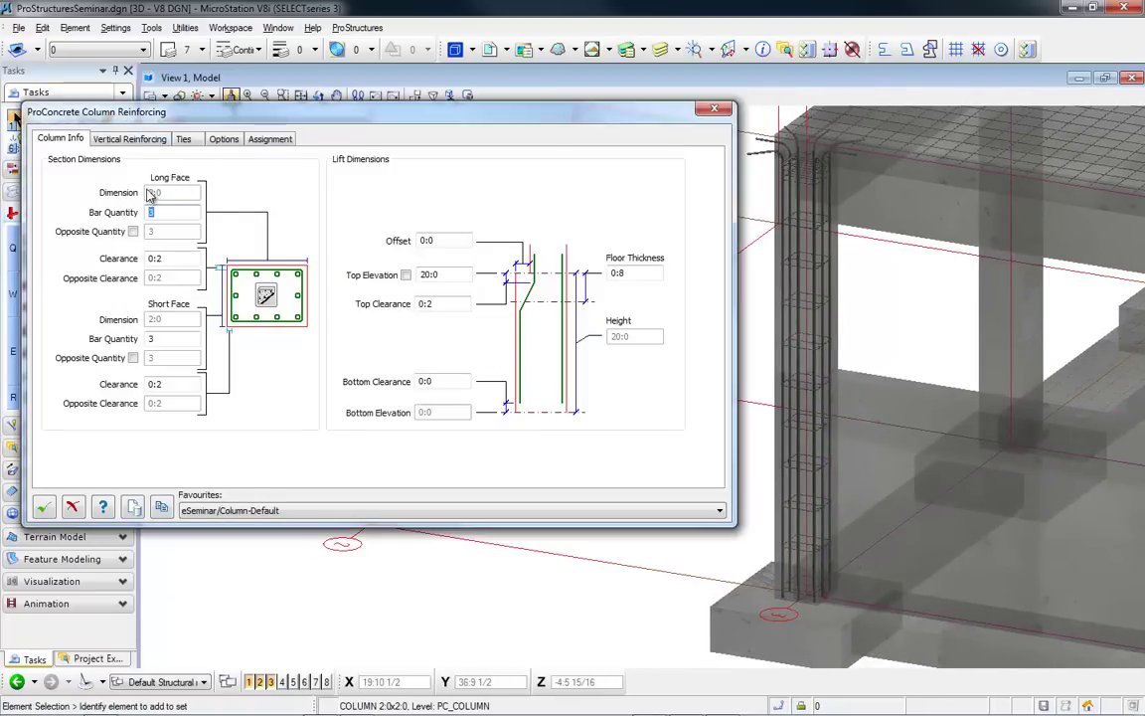
left_click(137, 141)
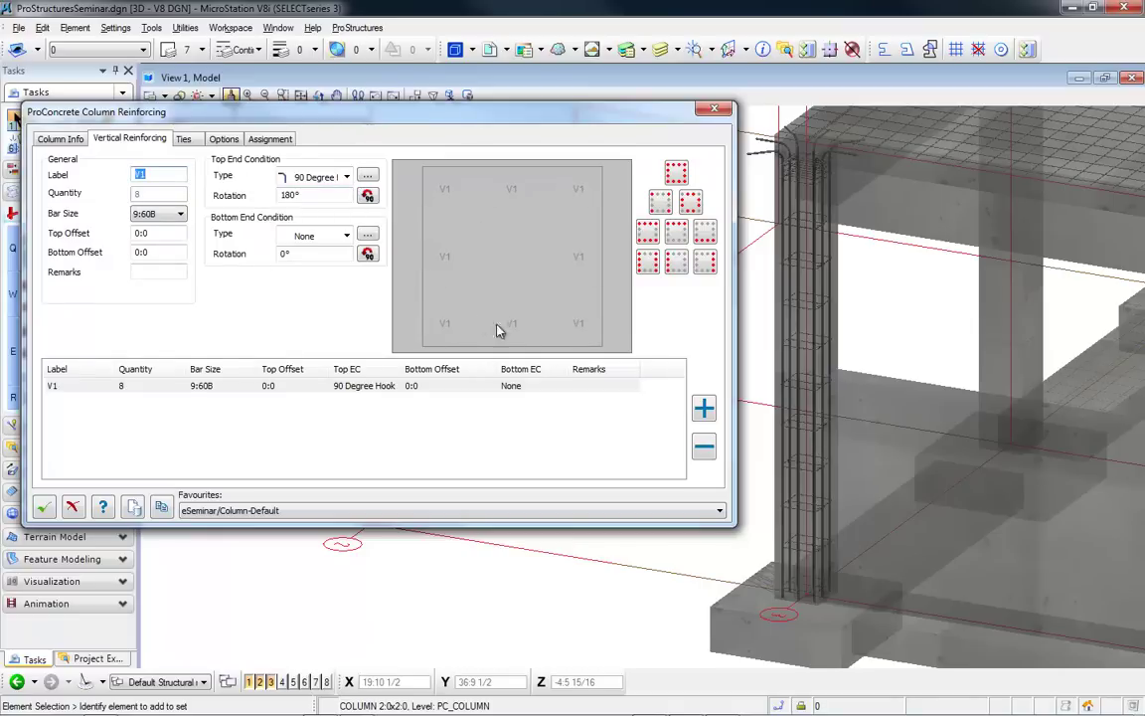
left_click(189, 141)
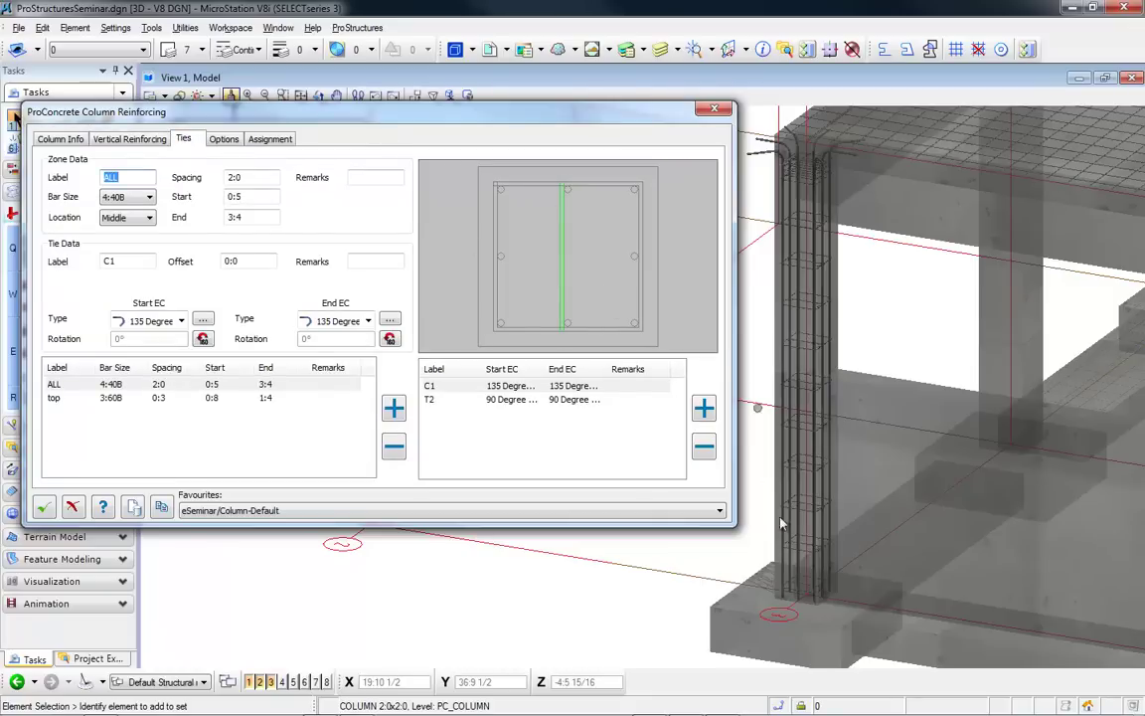
- Examine the ties and vertical bars in the model, from the column's base up to the hooked bars at its top
scroll(786, 537, "up", 3)
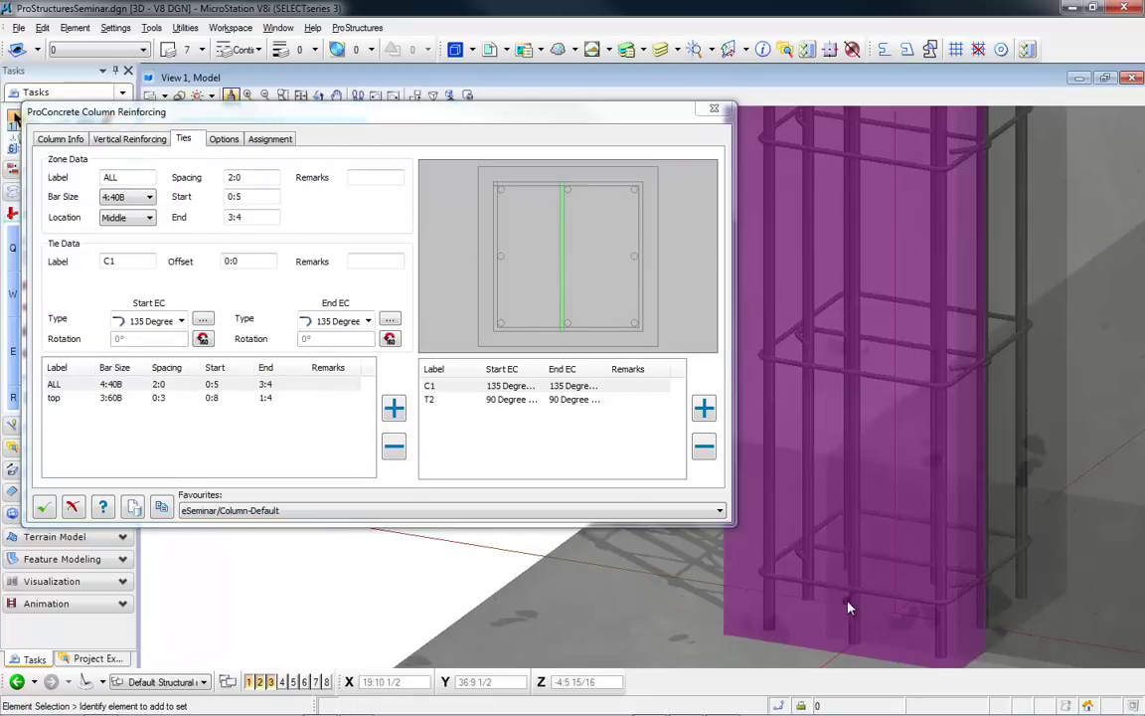
scroll(905, 579, "up", 2)
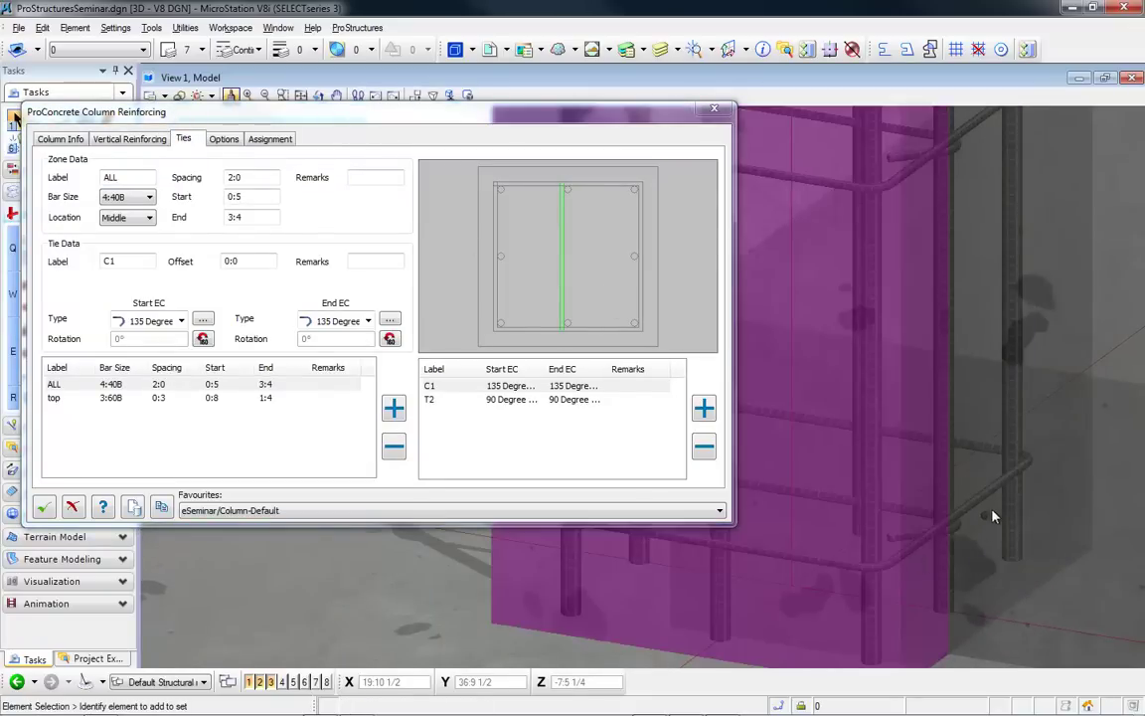
scroll(1012, 500, "up", 2)
scroll(1012, 500, "down", 3)
scroll(884, 113, "up", 1)
middle_click_drag(885, 113, 861, 580)
scroll(924, 144, "down", 5)
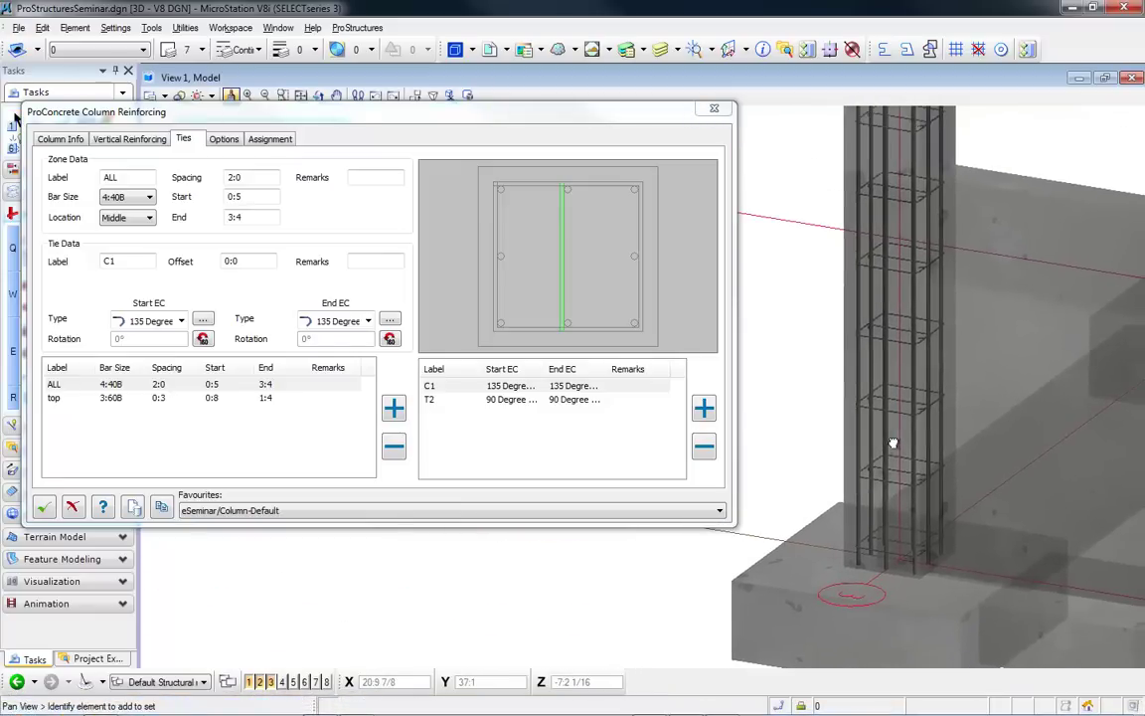
scroll(924, 145, "up", 3)
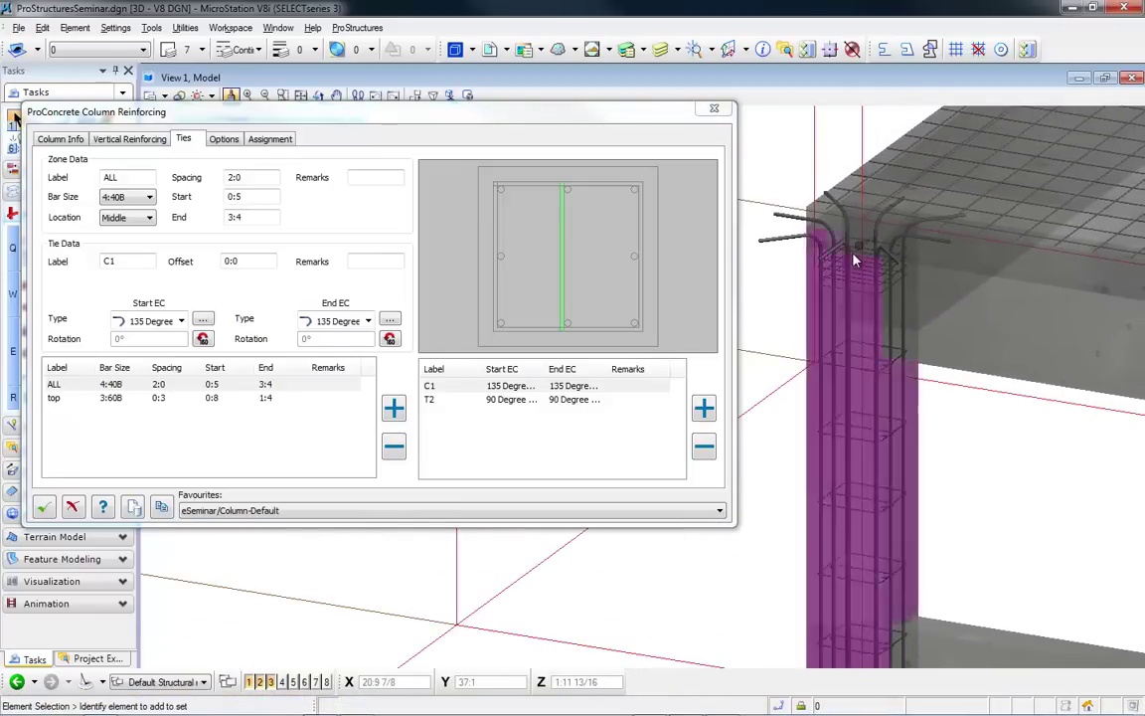
scroll(853, 263, "up", 2)
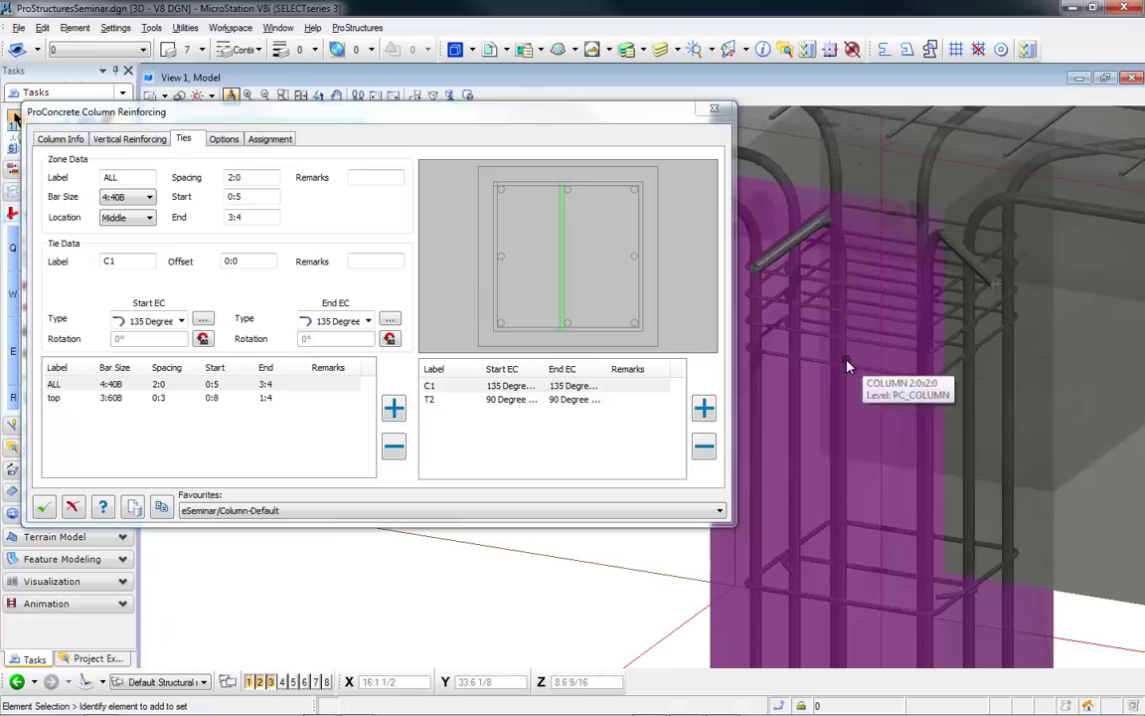
scroll(584, 596, "down", 4)
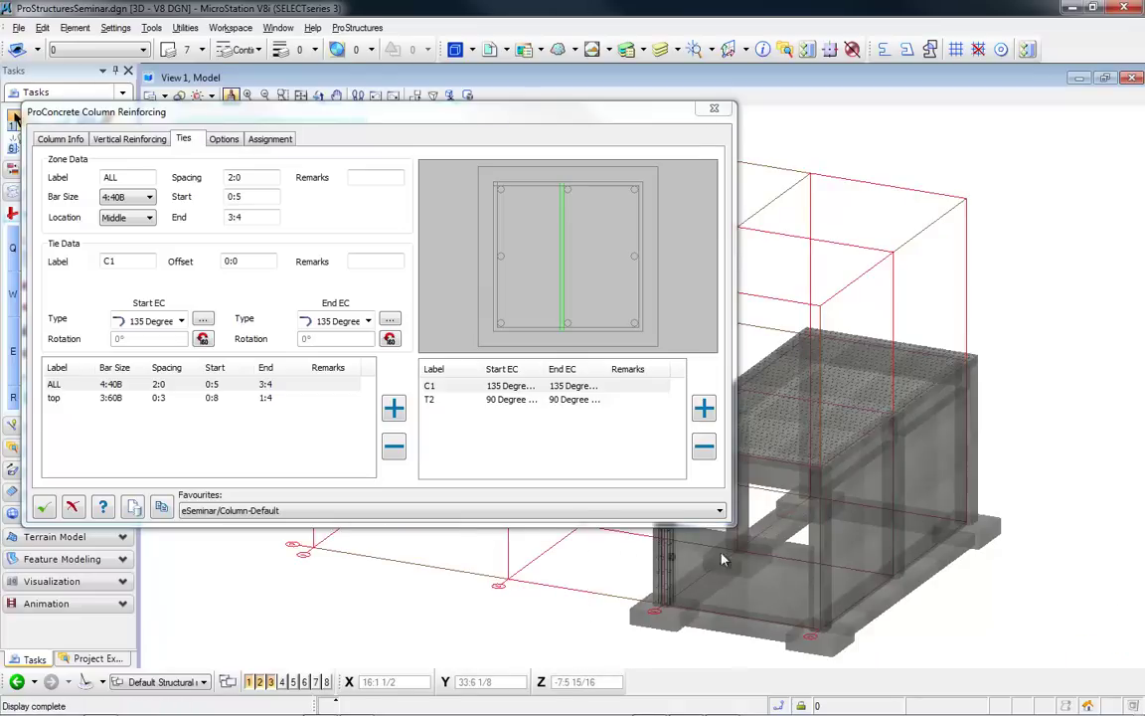
scroll(771, 492, "up", 2)
scroll(852, 482, "up", 3)
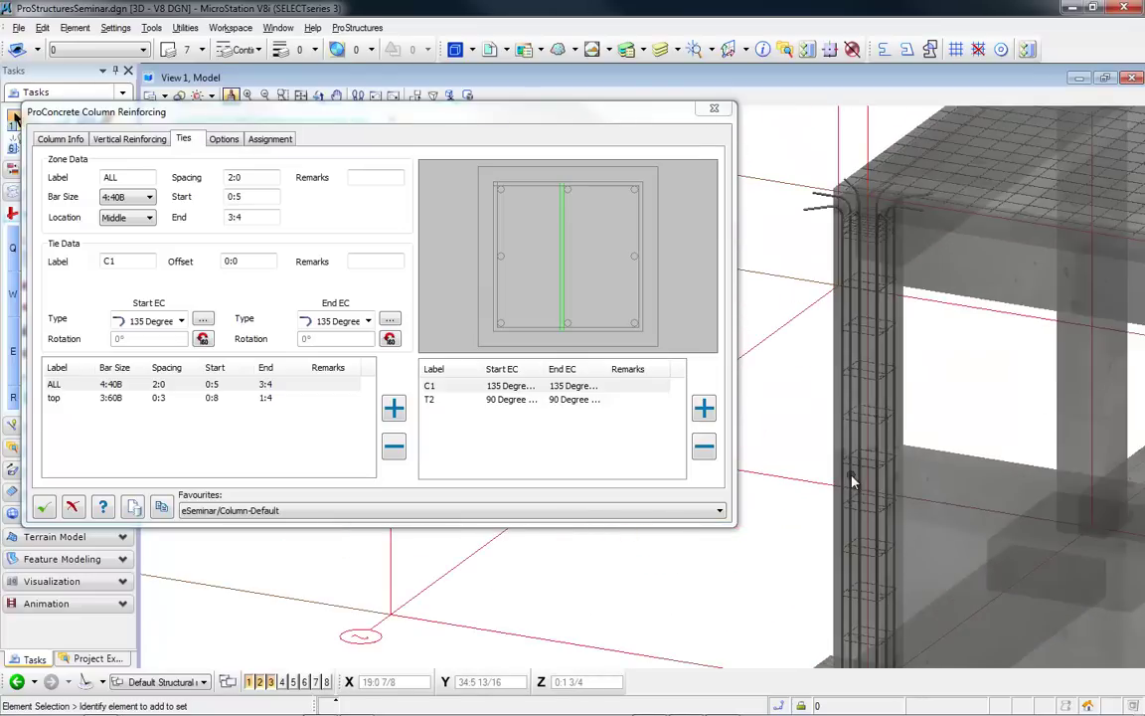
middle_click_drag(852, 482, 840, 420)
- Try the ProConcrete/Bottom and ProConcrete/Top favourites on the corner column's reinforcement
left_click(316, 509)
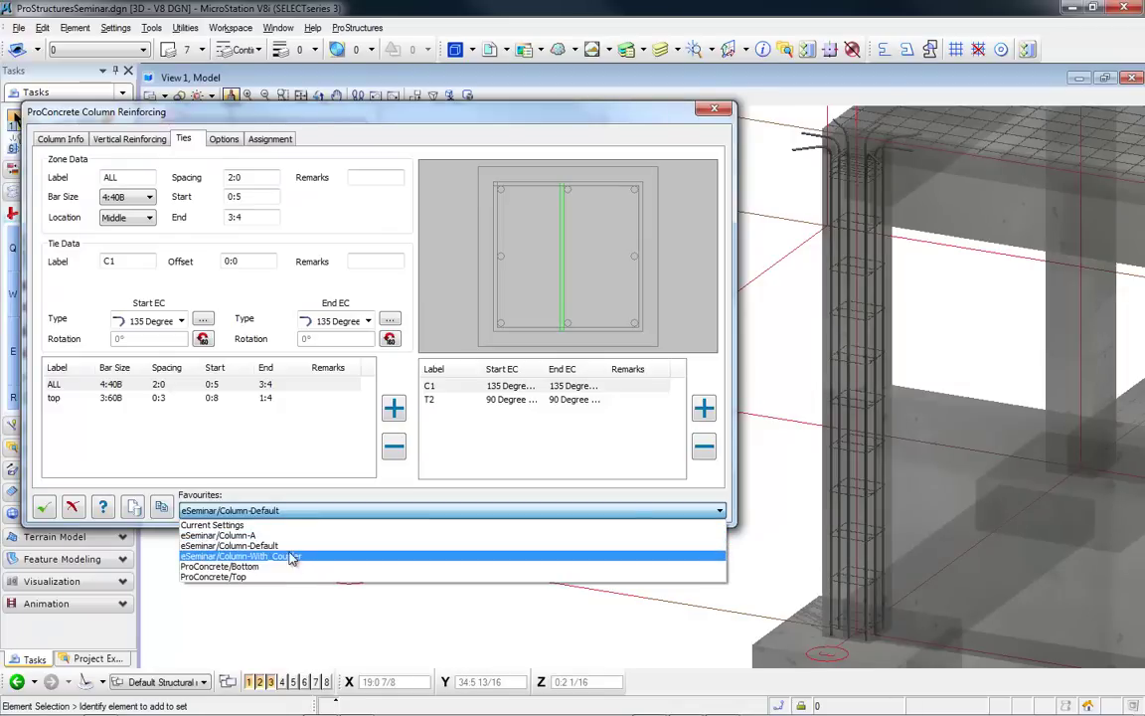
left_click(289, 547)
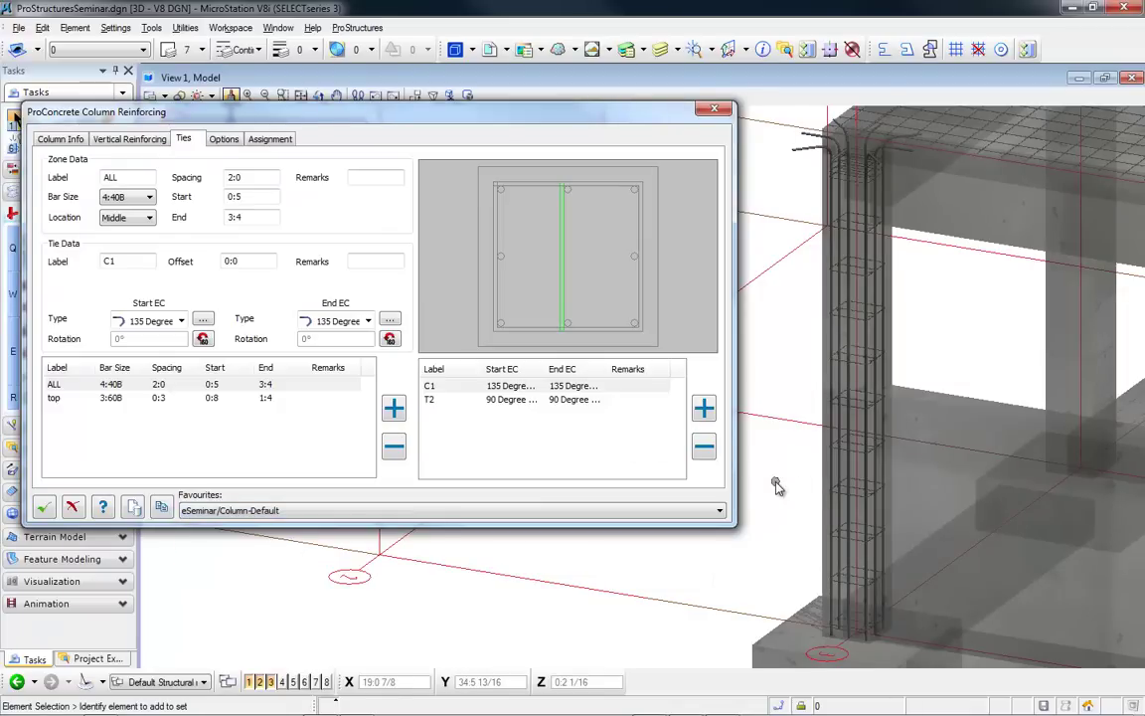
left_click(289, 511)
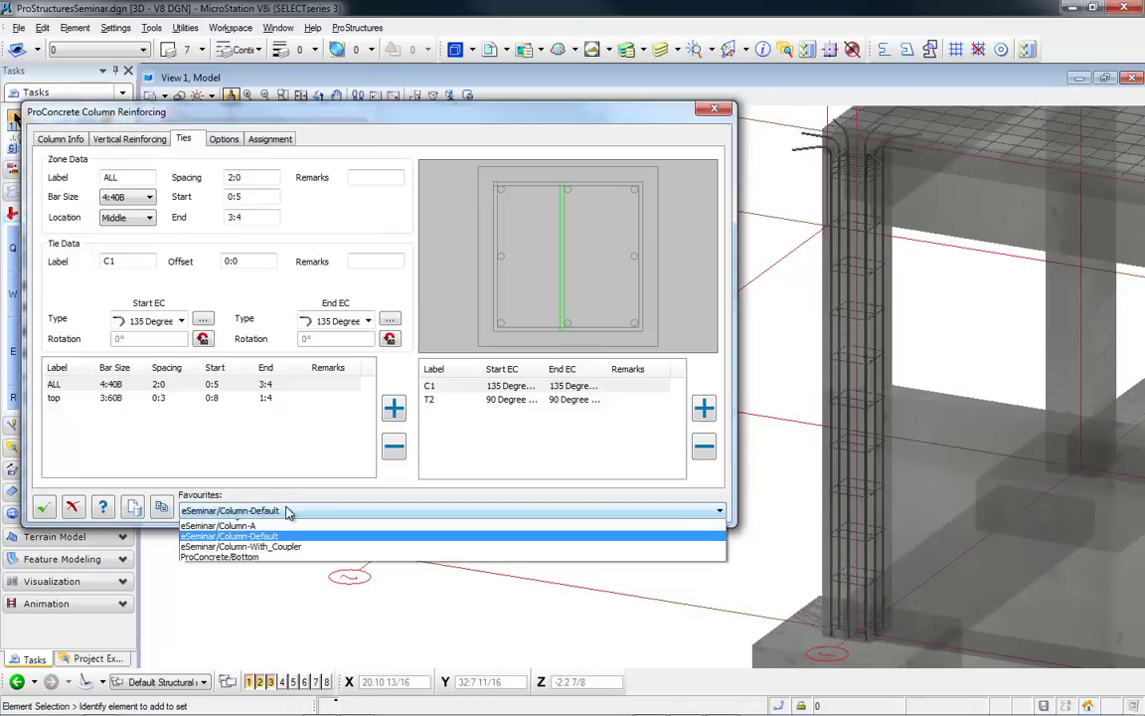
left_click(273, 570)
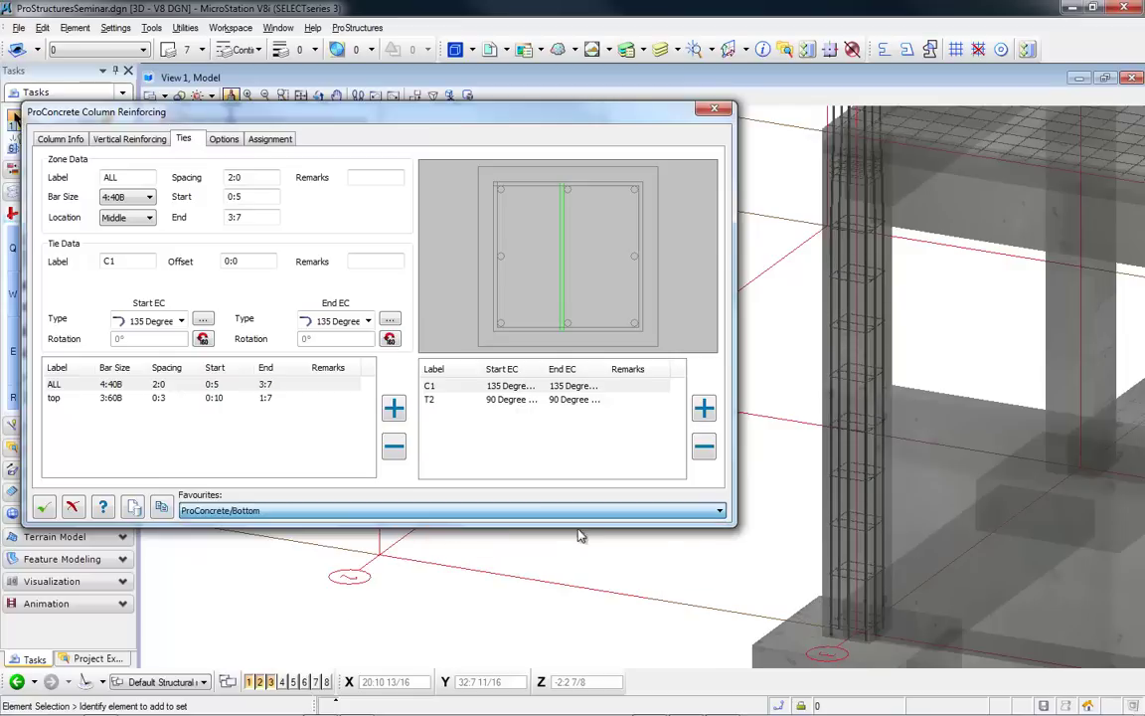
middle_click_drag(726, 616, 718, 638)
left_click(256, 511)
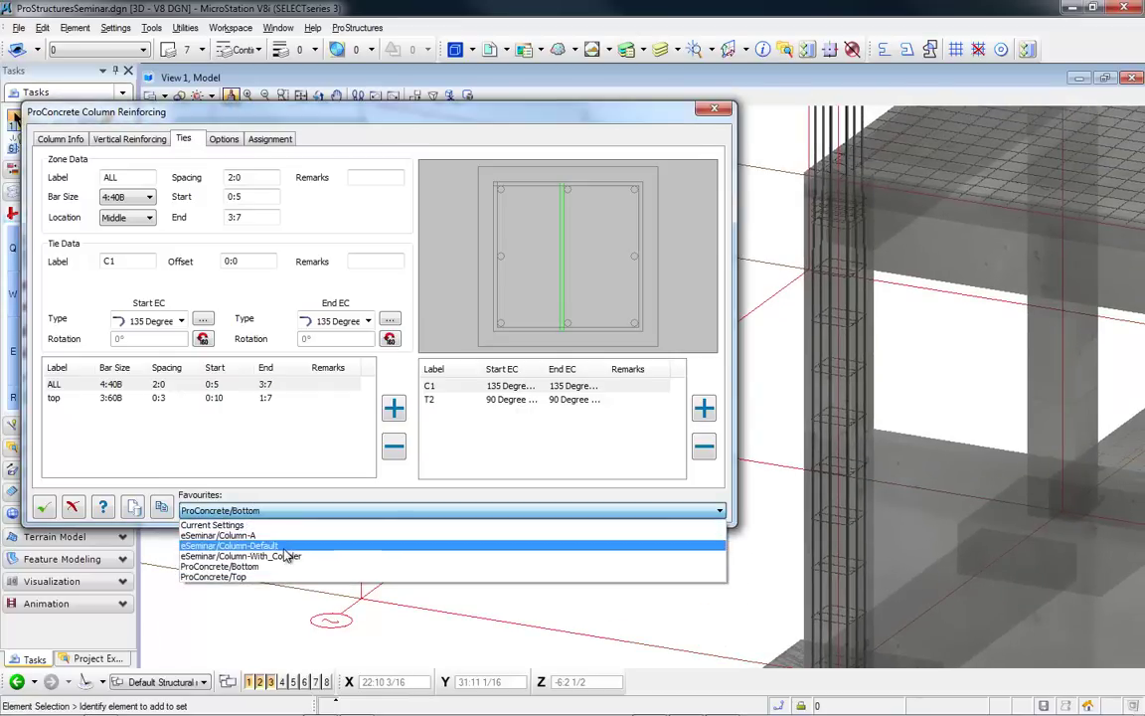
left_click(274, 584)
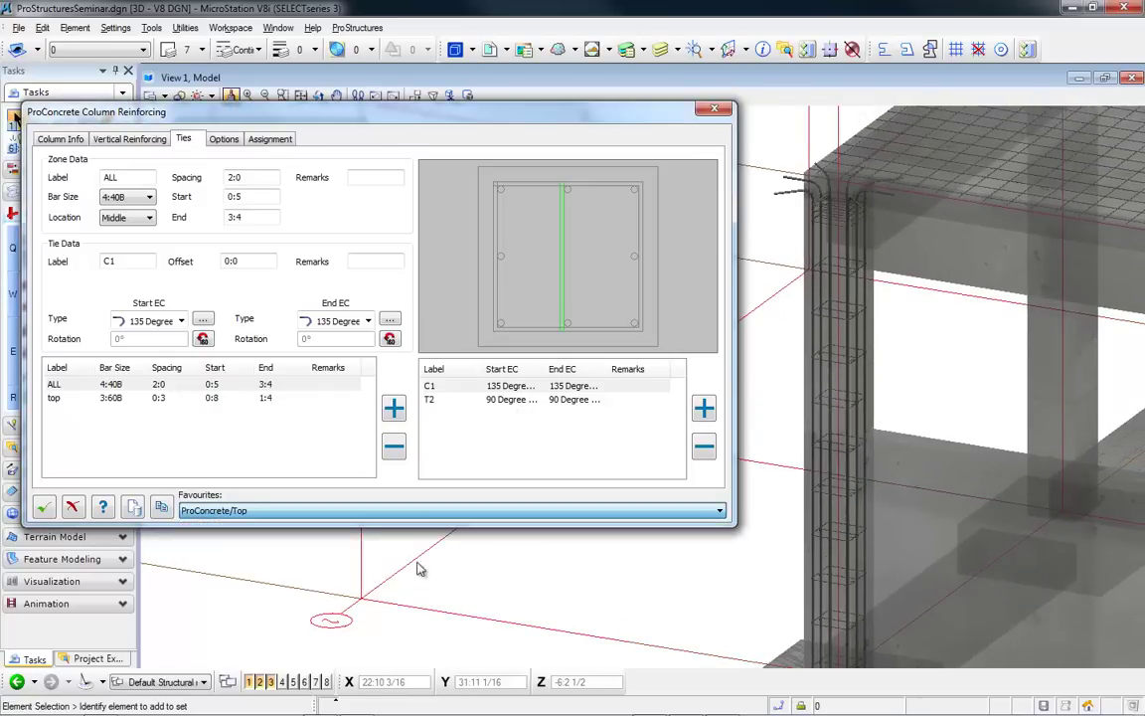
- Try the eSeminar/Column-With_Coupler favourite and inspect the top end's mechanical device and the couplers on the vertical bars
left_click(221, 512)
left_click(288, 555)
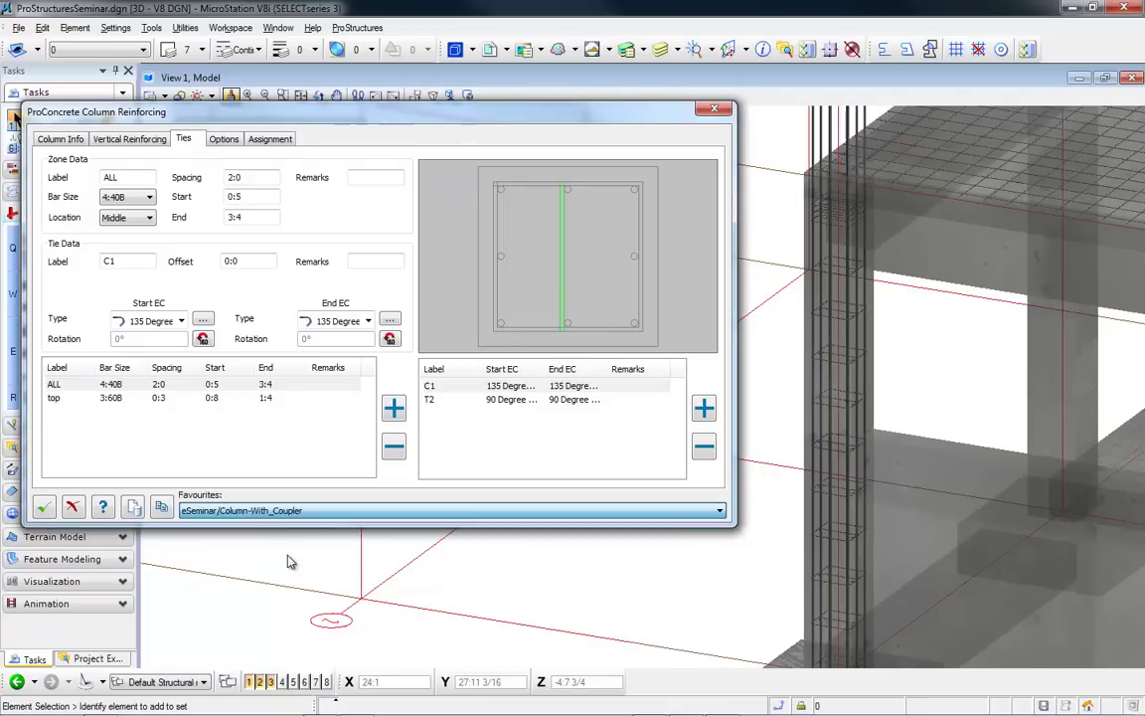
left_click(140, 143)
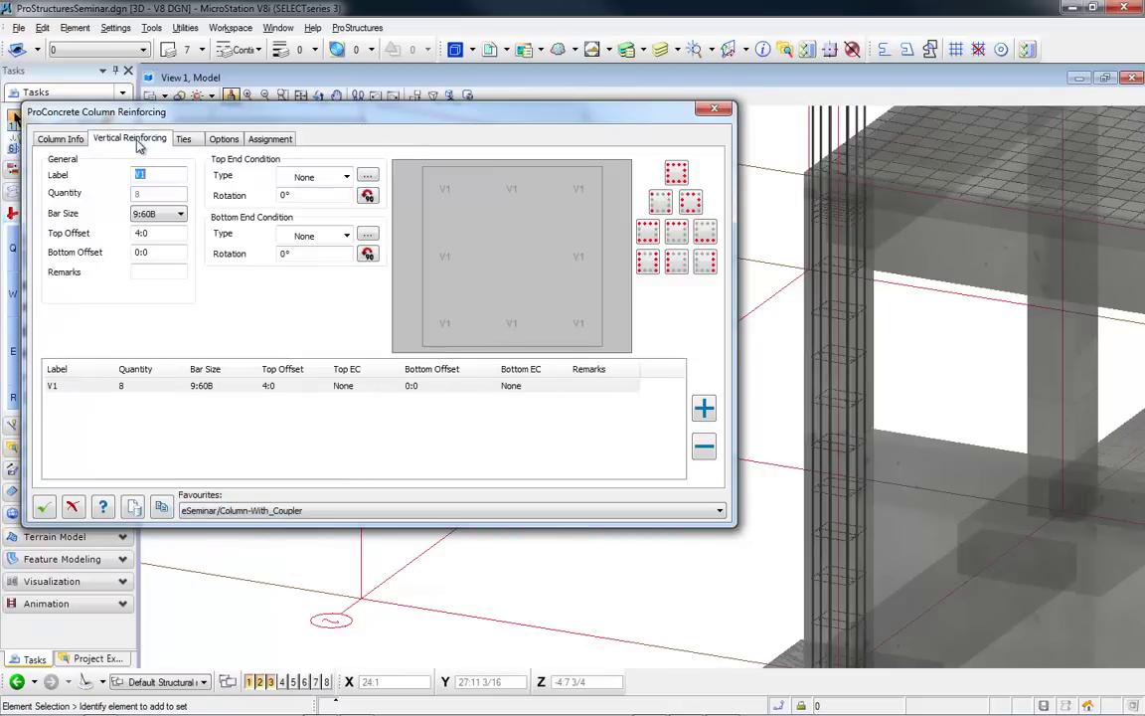
left_click(367, 176)
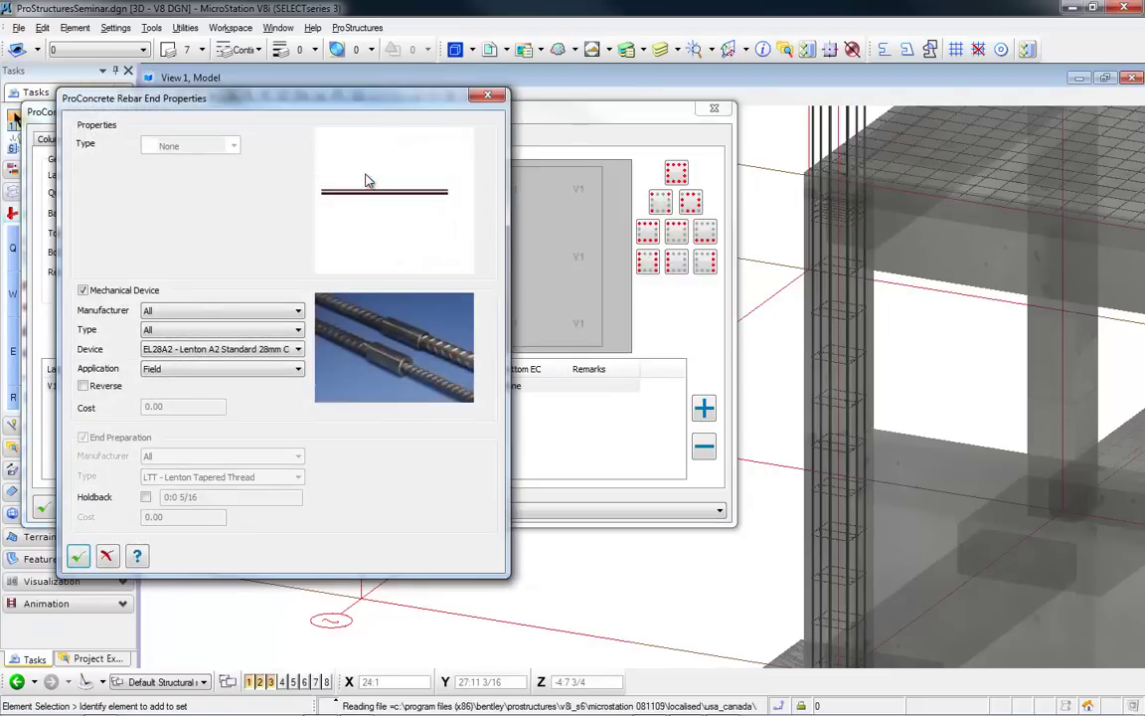
left_click(79, 556)
middle_click_drag(835, 356, 841, 511)
scroll(843, 240, "up", 3)
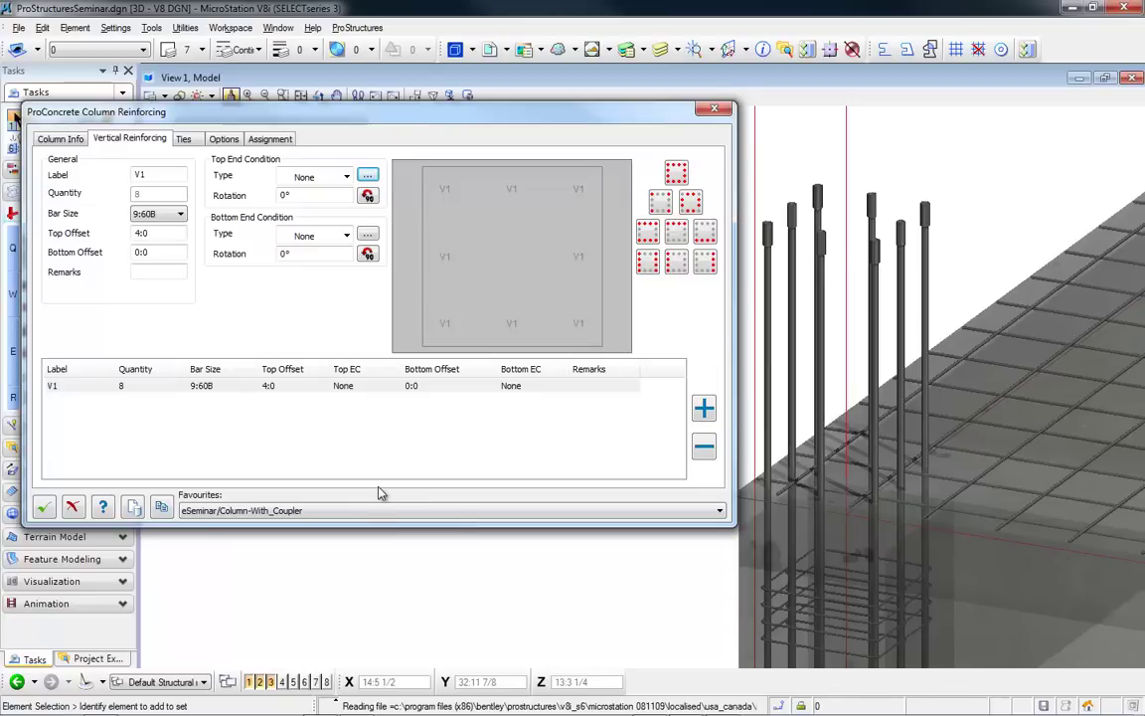
- Apply the ProConcrete/Bottom favourite to the corner column's reinforcement so the vertical bars are cranked above the slab
left_click(356, 510)
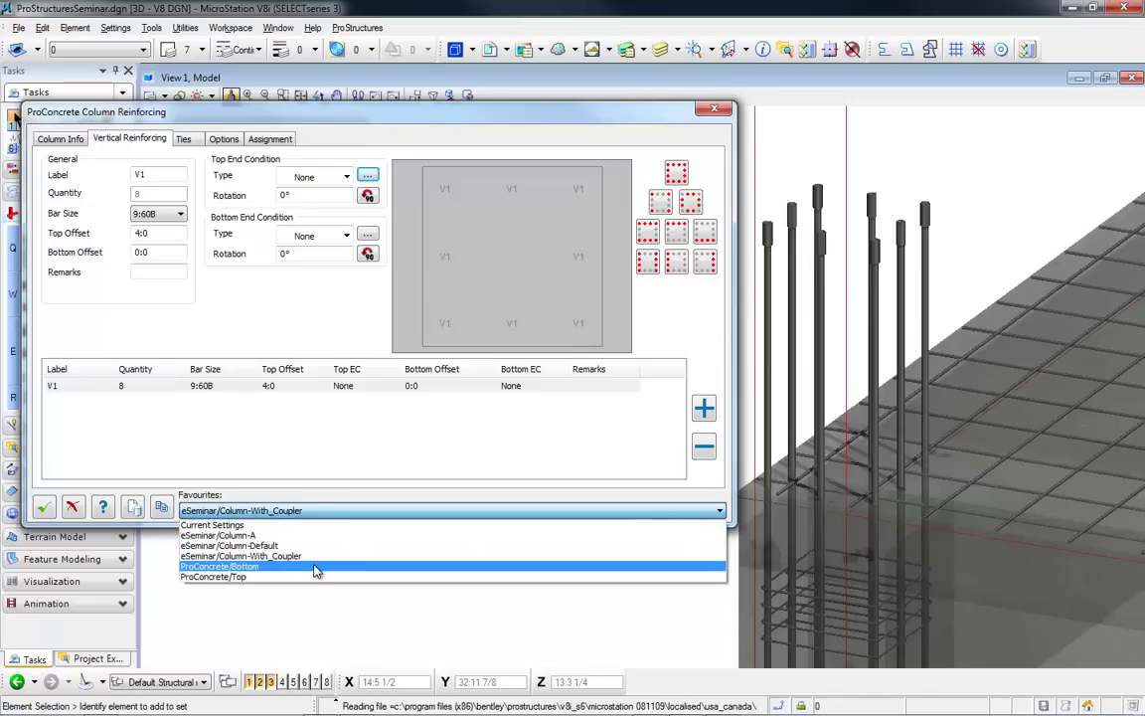
left_click(316, 568)
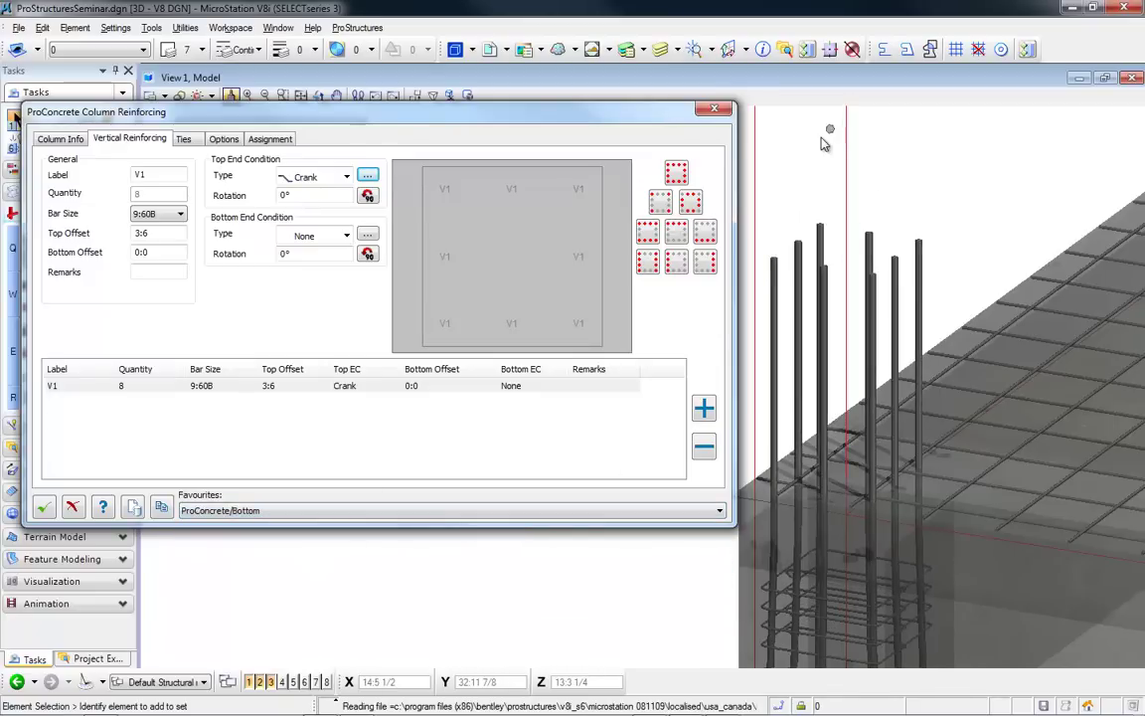
scroll(817, 151, "down", 3)
scroll(884, 503, "down", 2)
middle_click_drag(884, 503, 779, 416)
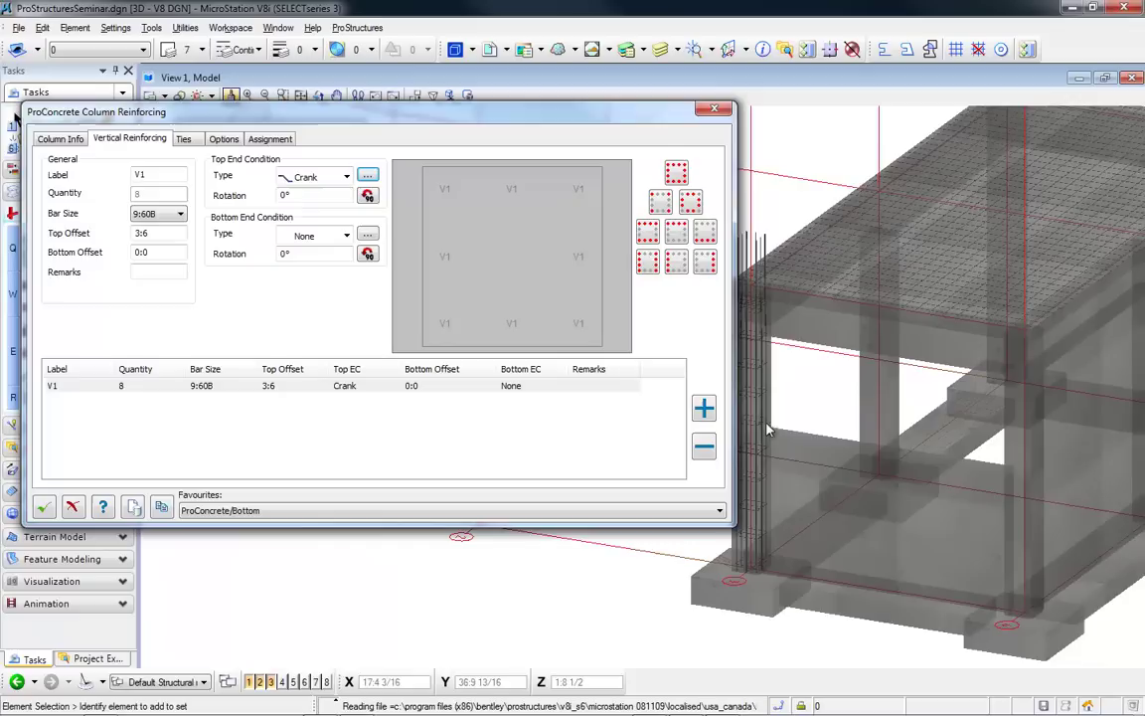
left_click(162, 508)
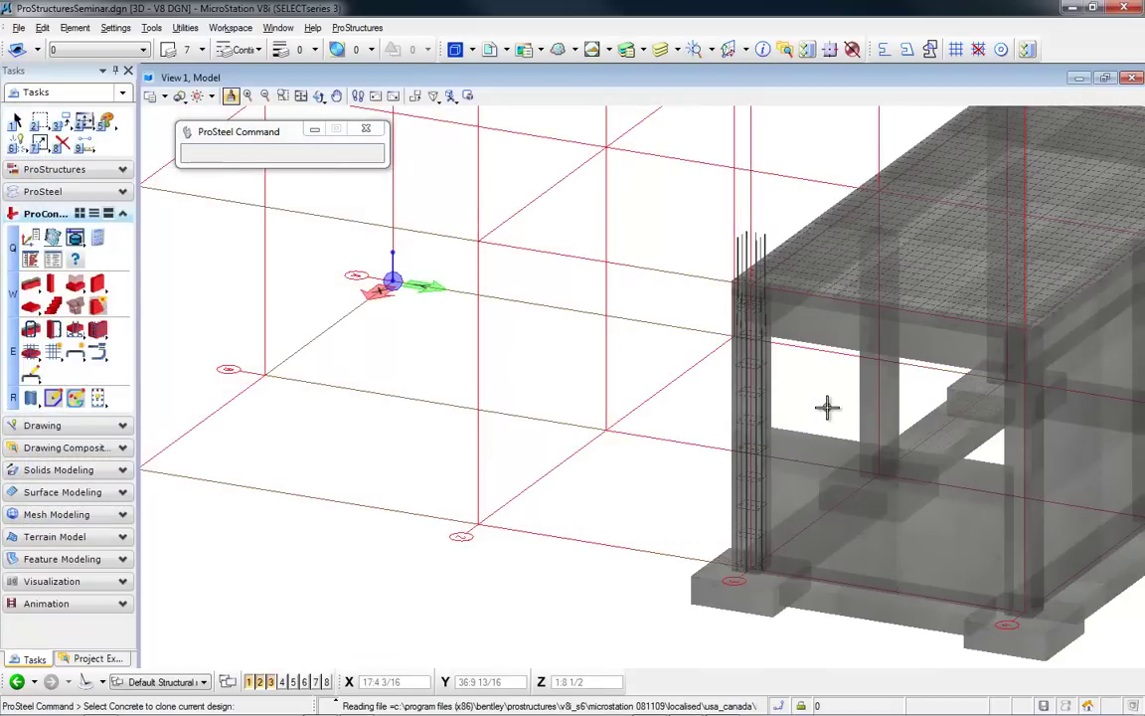
scroll(798, 415, "down", 2)
middle_click_drag(798, 416, 674, 445)
scroll(675, 444, "up", 2)
right_click(675, 449)
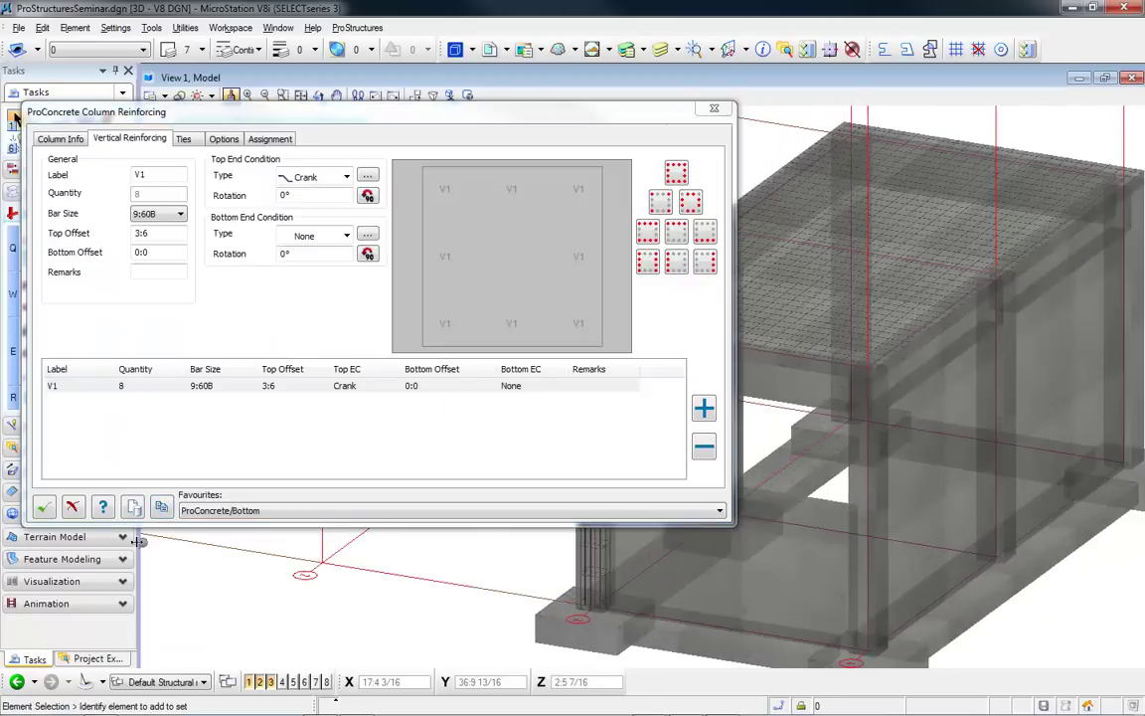
- Clone the corner column's reinforcement to the opposite front corner column and the middle columns on both long sides
left_click(161, 507)
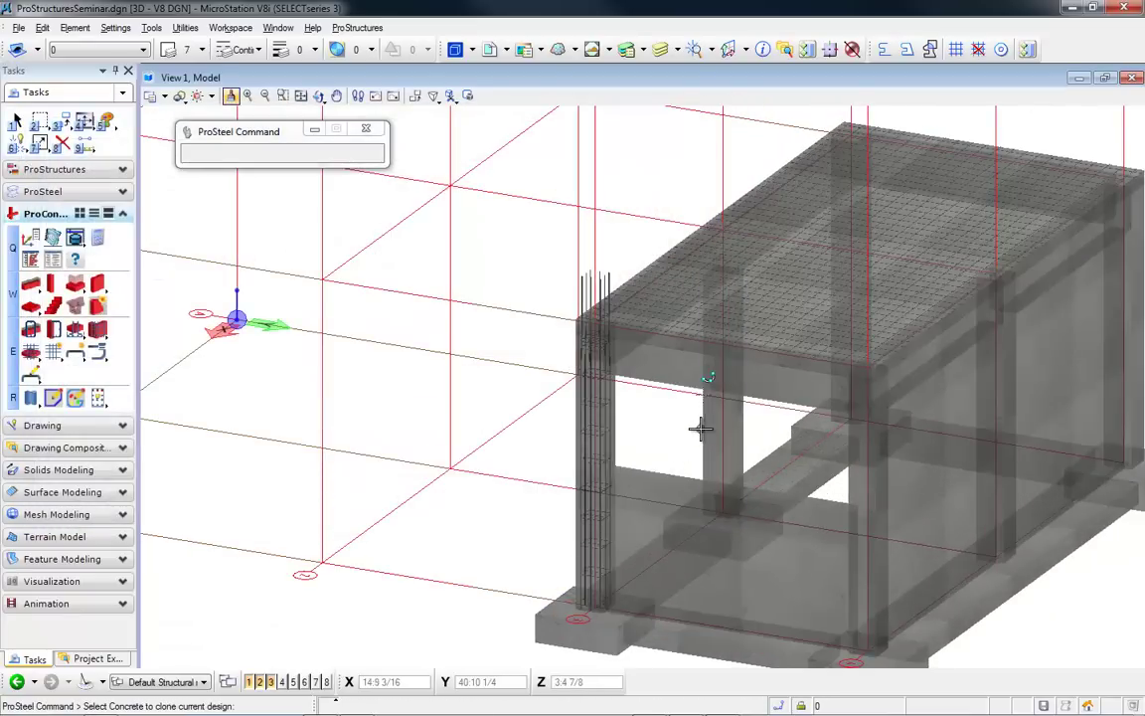
left_click(700, 429)
left_click(853, 482)
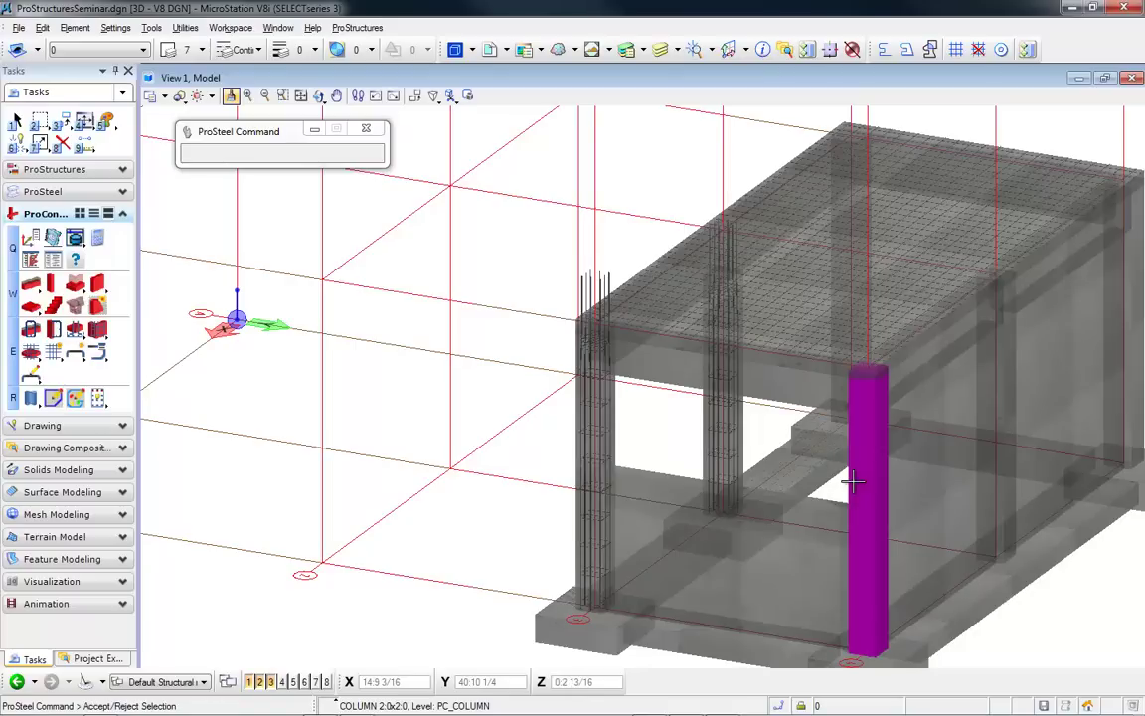
left_click(1006, 401)
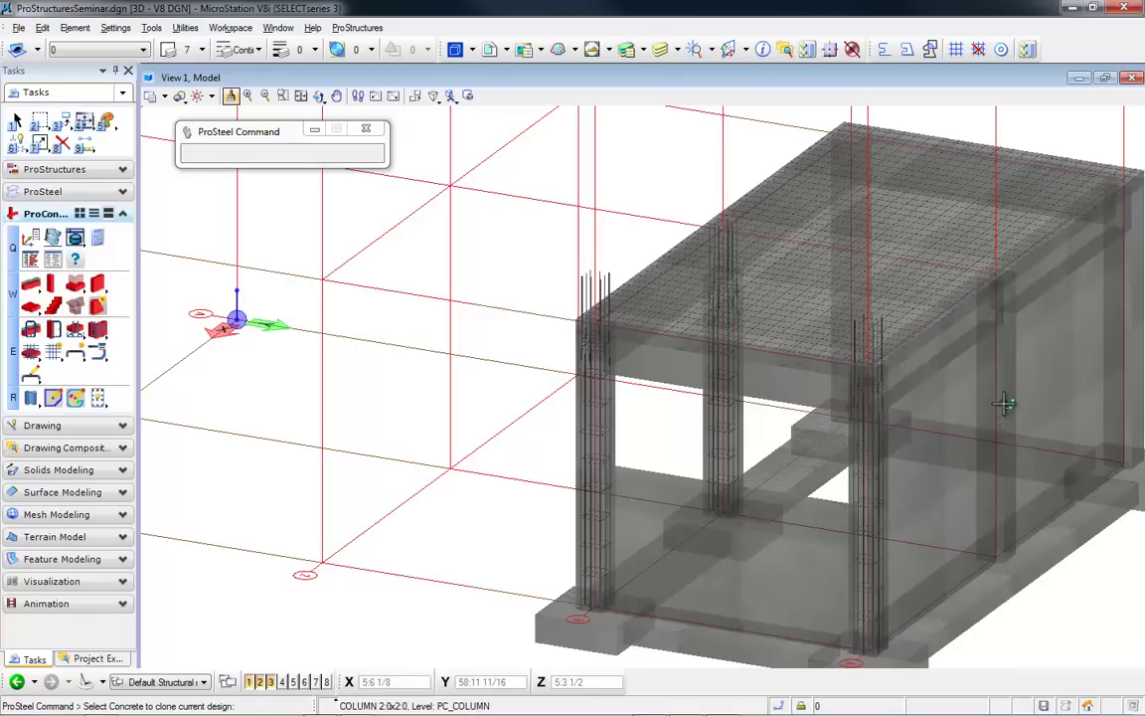
left_click(1004, 401)
left_click(947, 291)
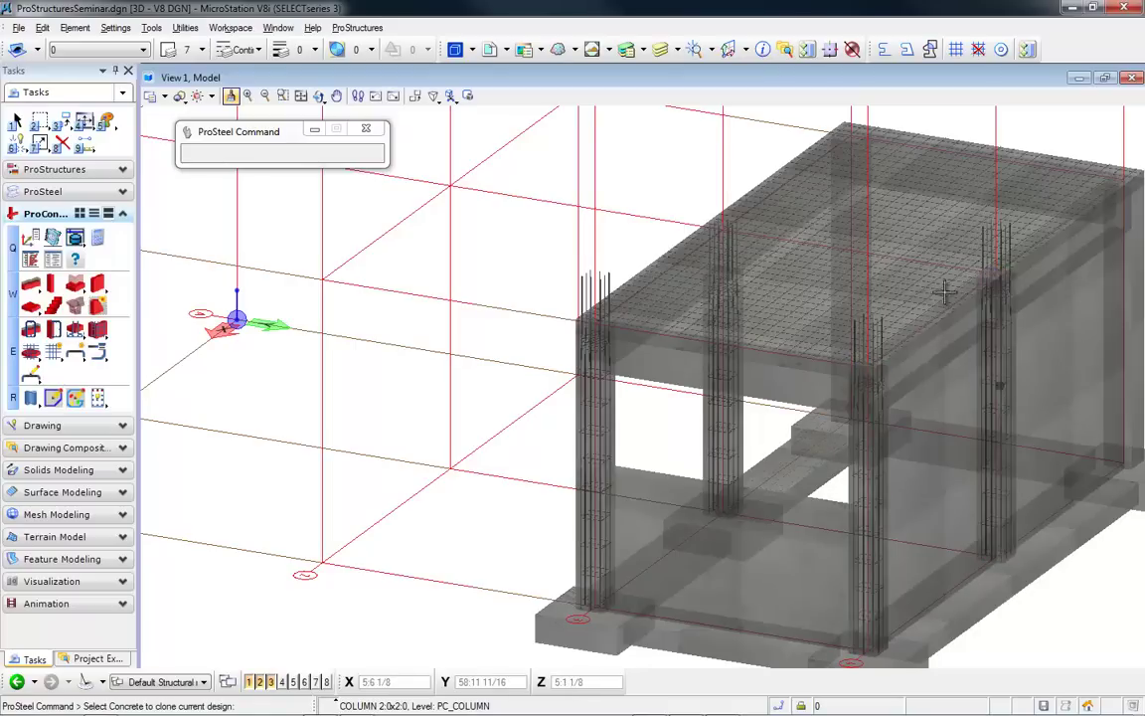
- Clone the same column reinforcement to the two rear corner columns and finish the column reinforcing
left_click(775, 445)
middle_click_drag(776, 442, 824, 398)
left_click(831, 396)
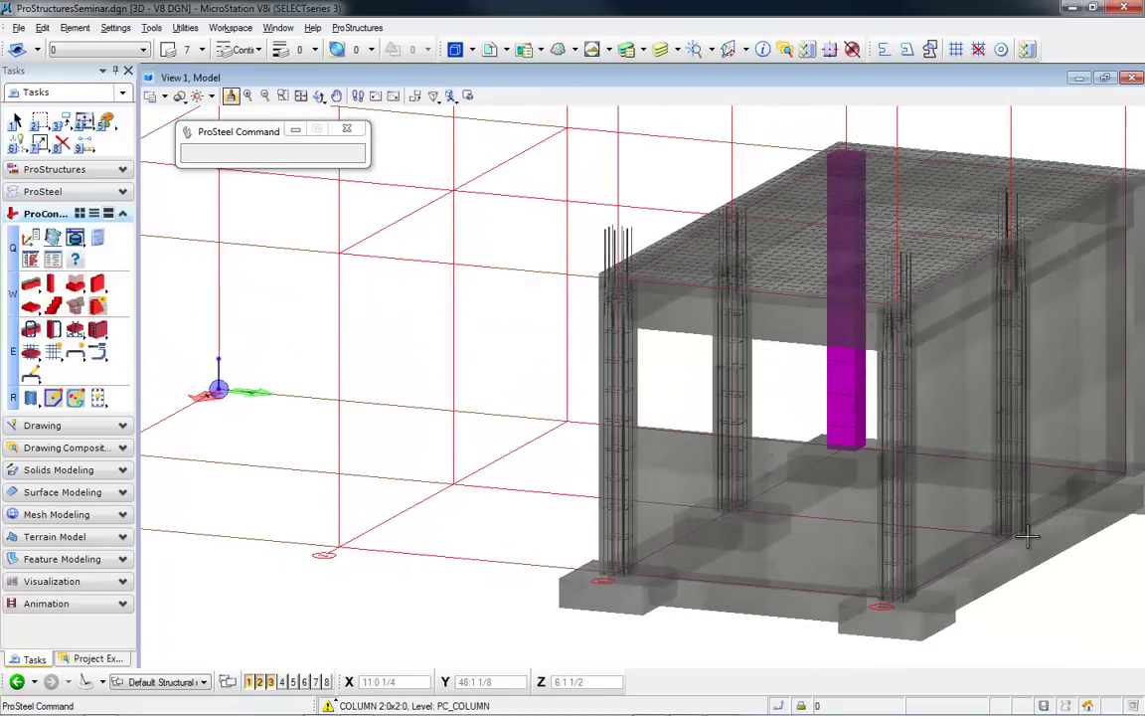
right_click(1073, 630)
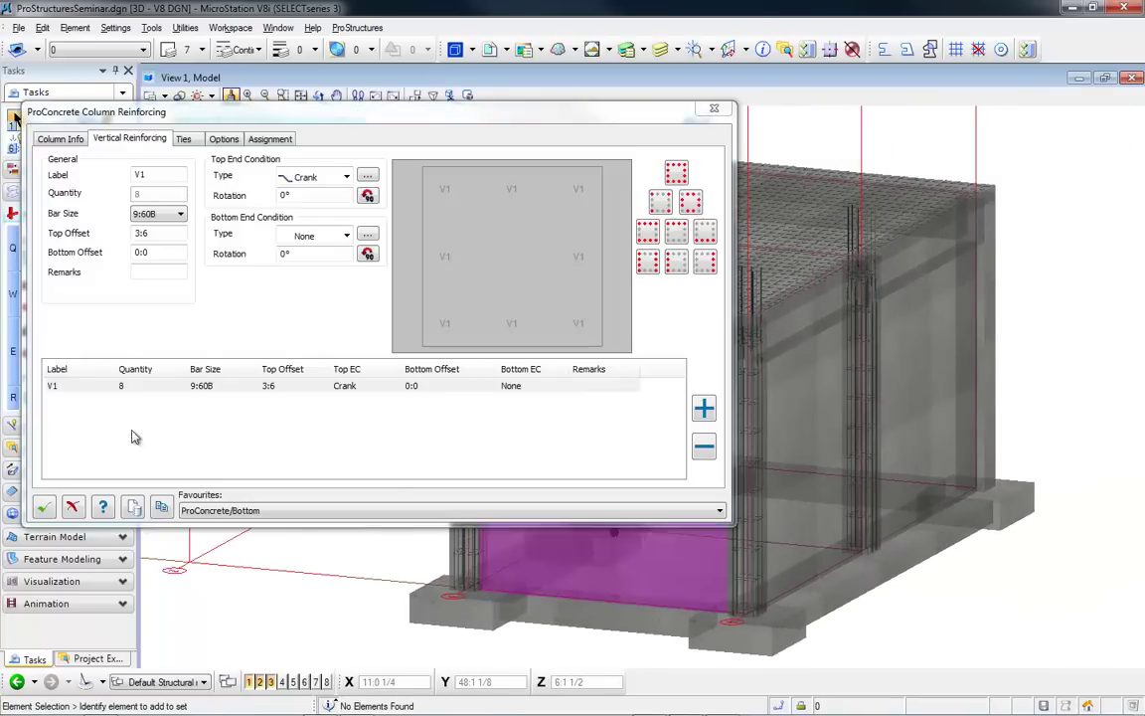
left_click(157, 512)
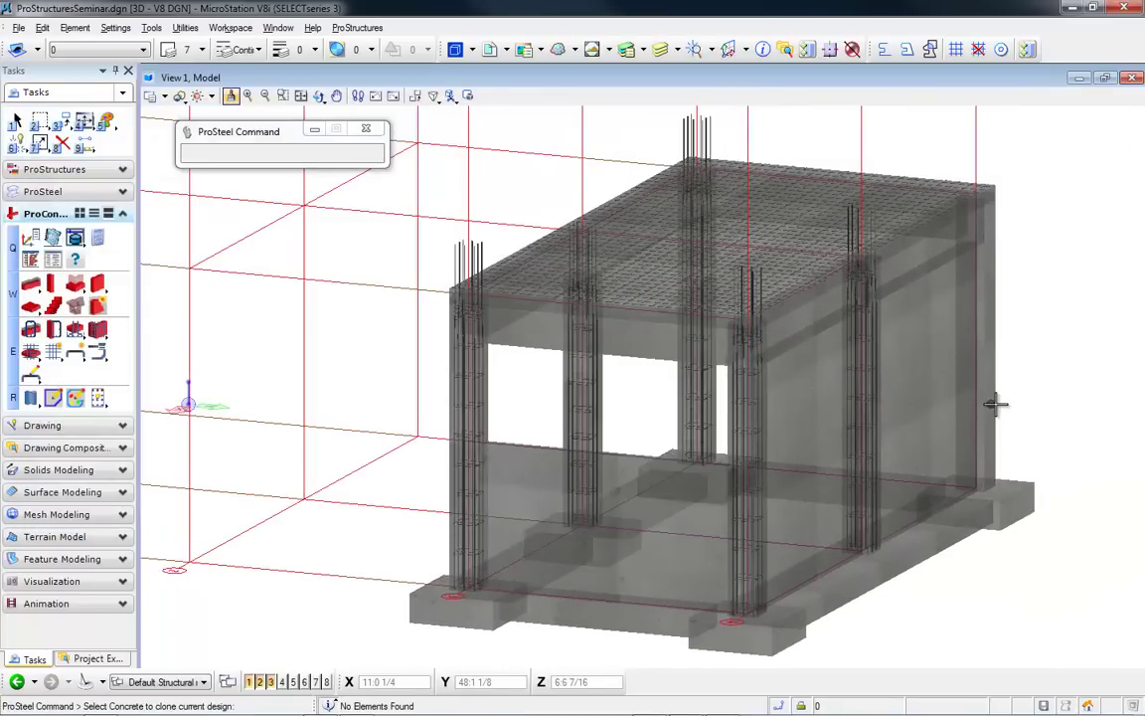
left_click(843, 391)
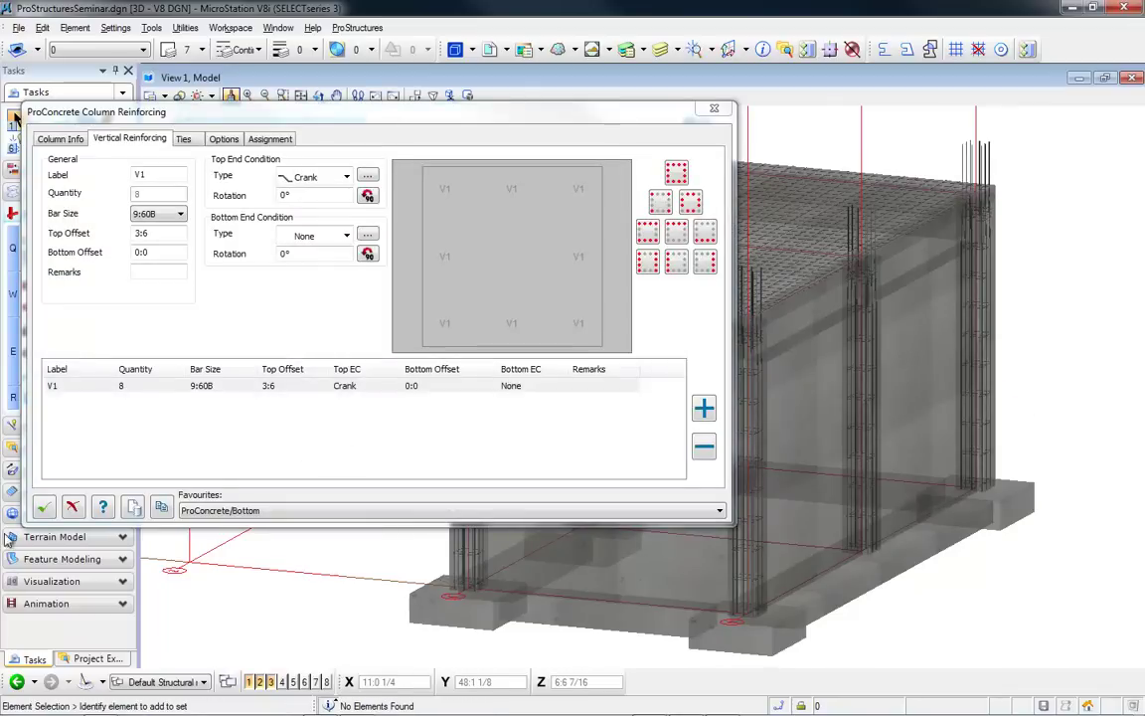
left_click(44, 508)
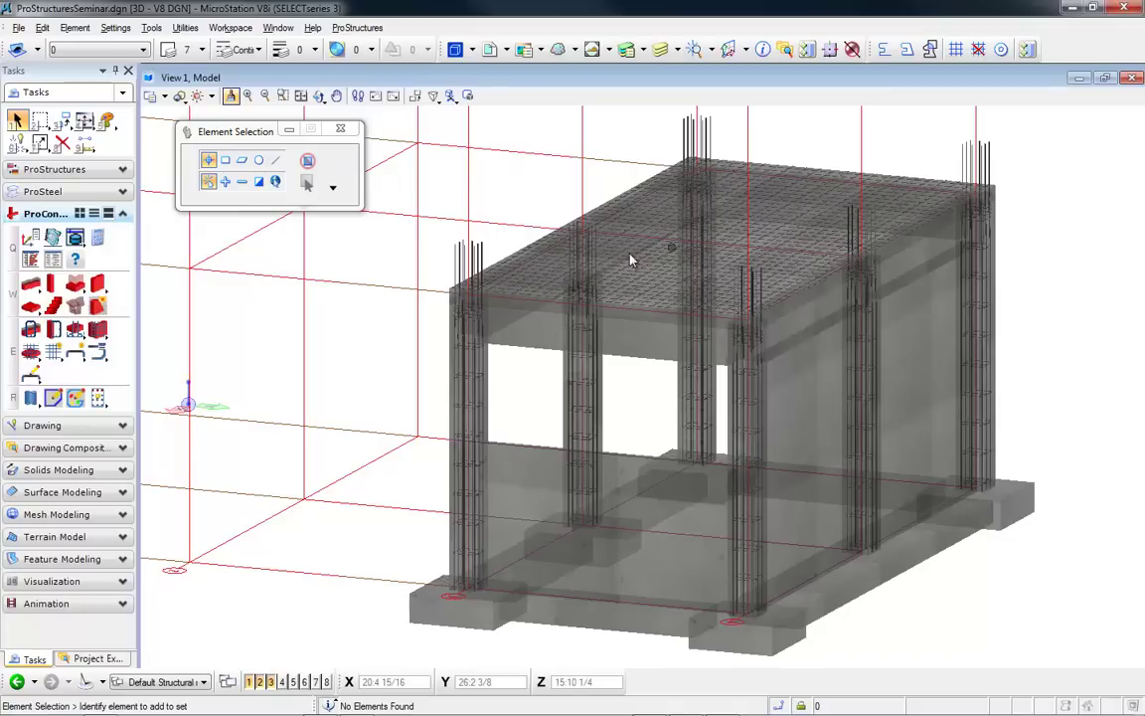
- Reinforce the pad footing beneath the source corner column using the pad footing favourite eSeminar/Type A
left_click(74, 293)
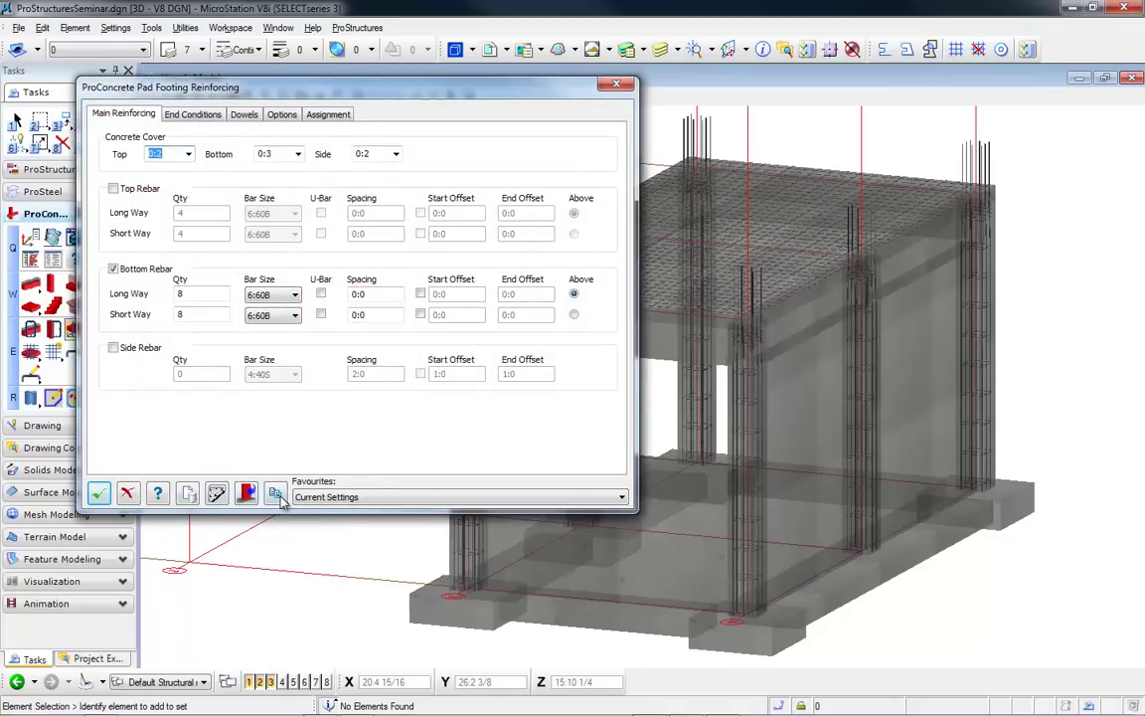
left_click(338, 497)
left_click(339, 523)
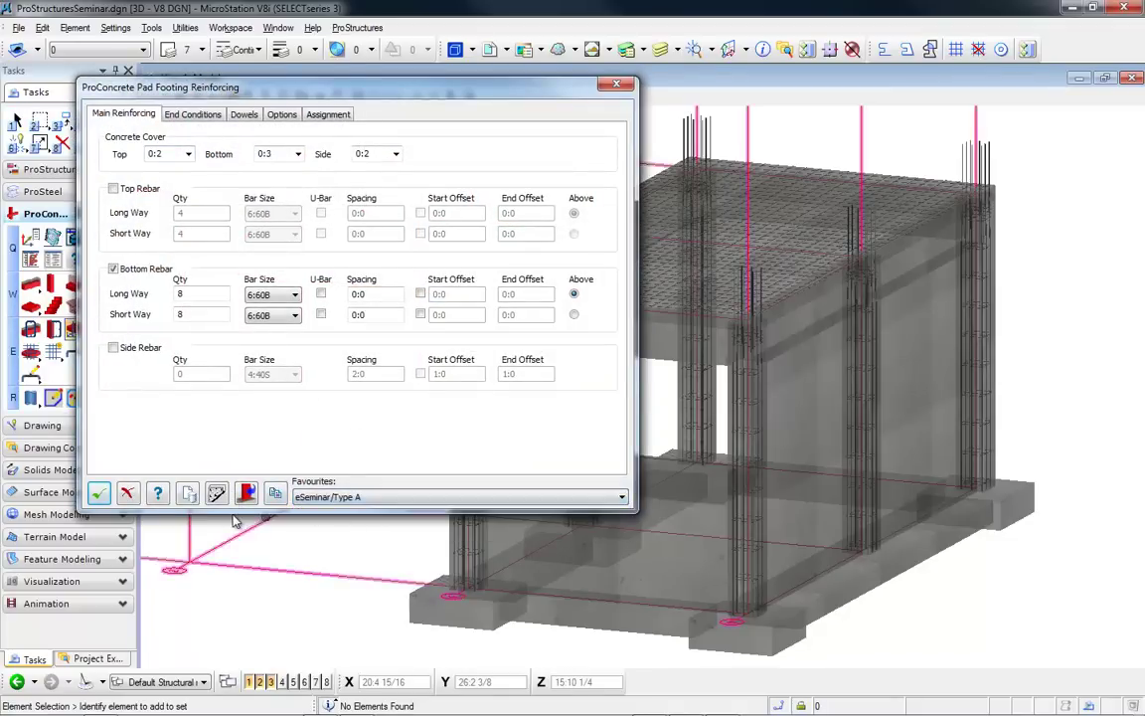
left_click(217, 494)
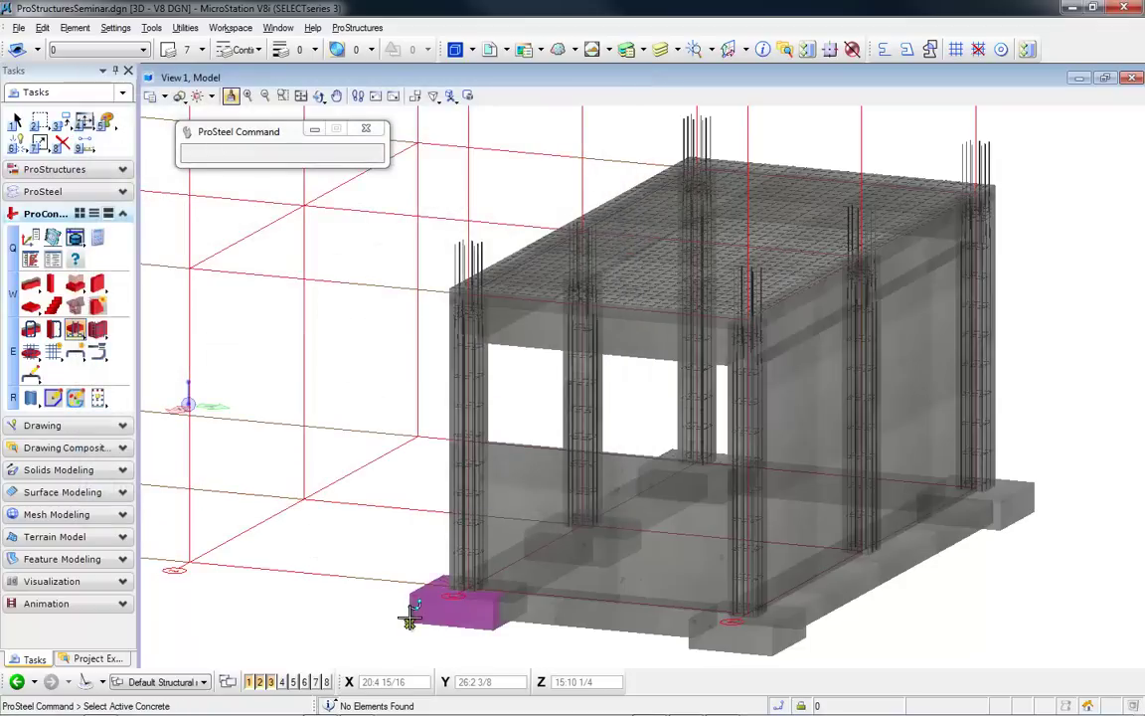
left_click(412, 622)
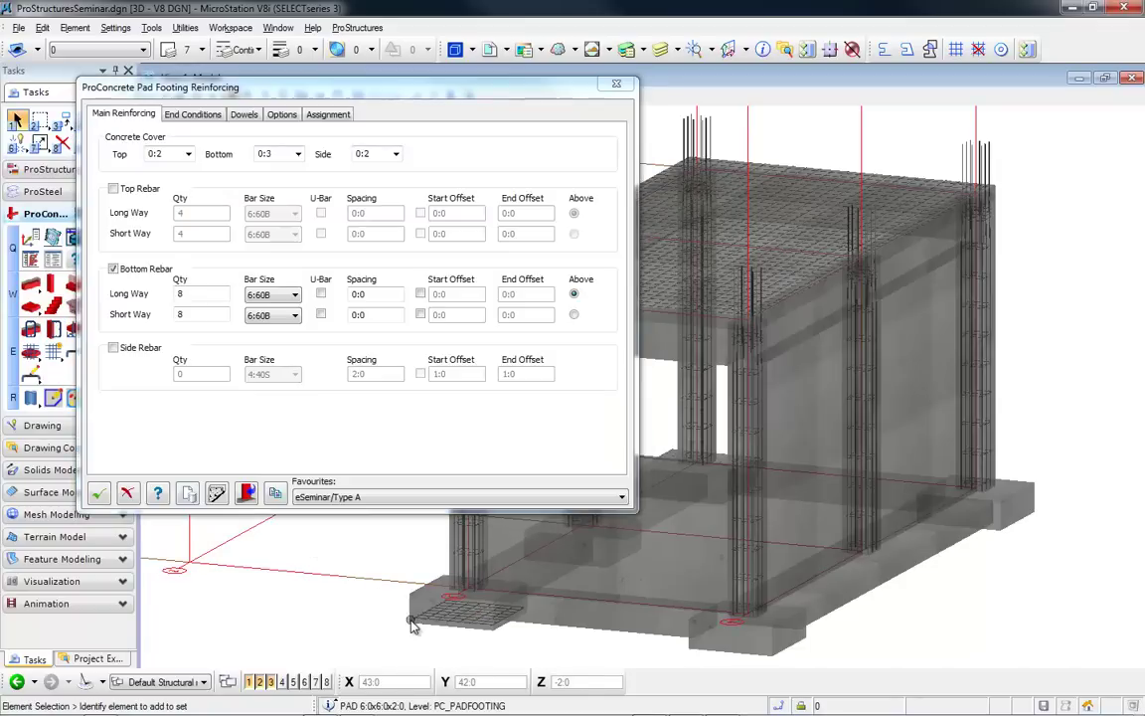
- Add dowels matching the corner column to its reinforced pad footing and inspect them where they meet the bottom mat
left_click(246, 496)
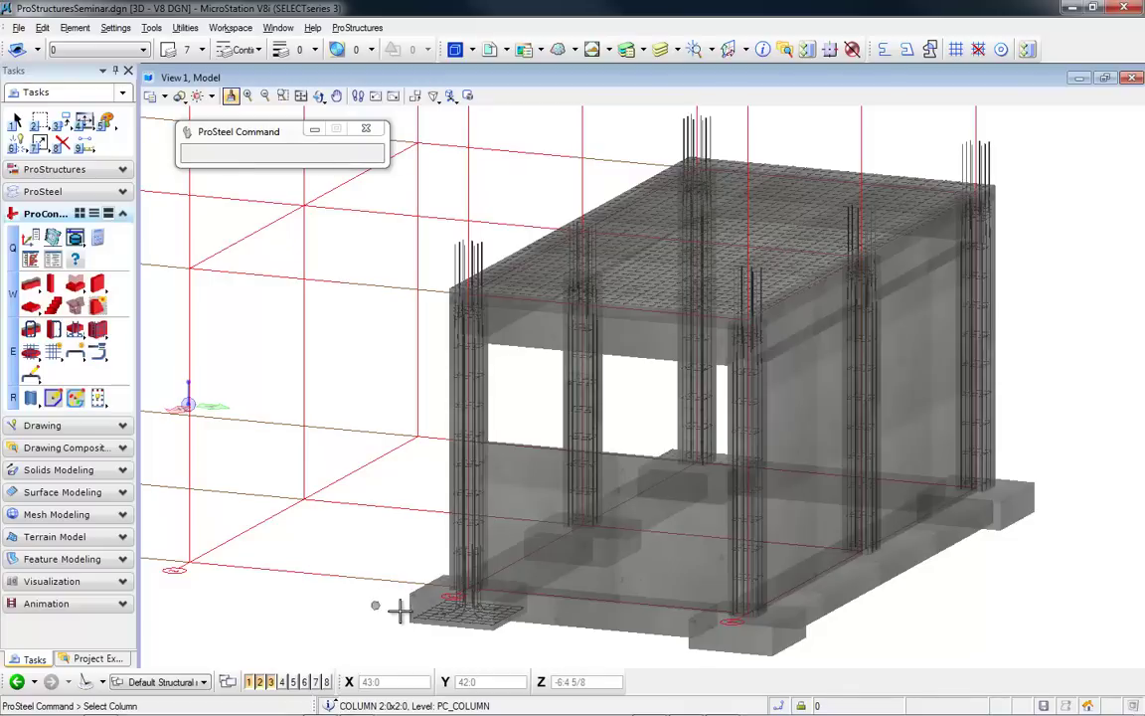
left_click(460, 597)
scroll(424, 540, "up", 5)
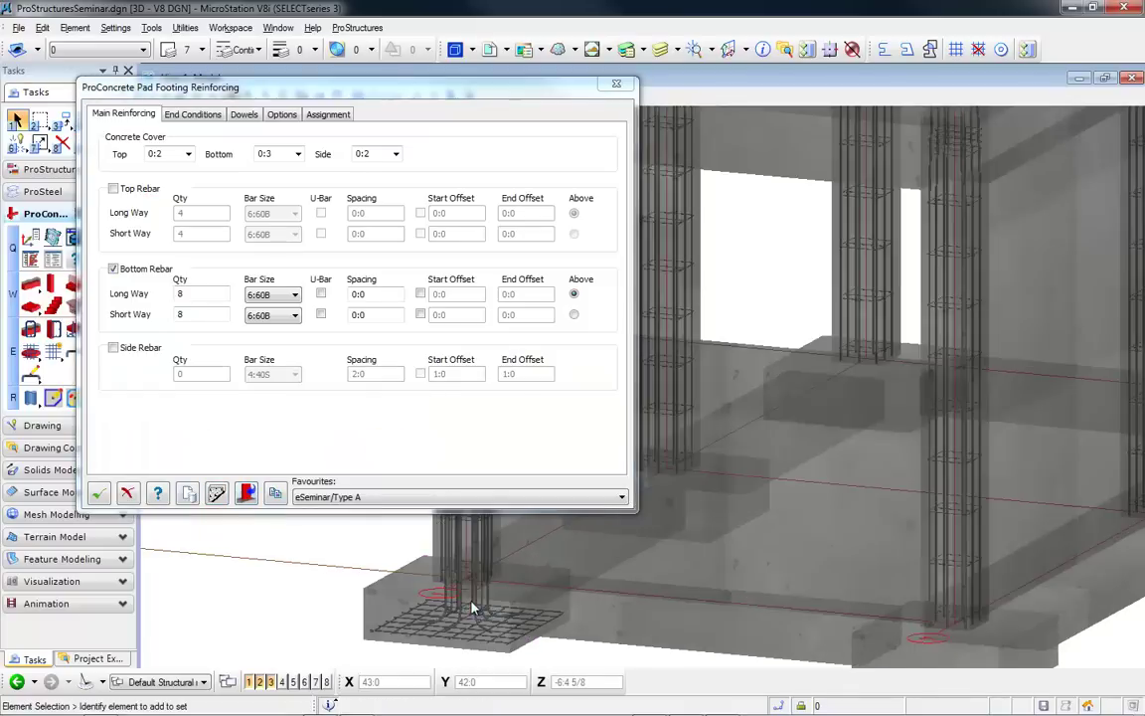
middle_click_drag(407, 549, 951, 485)
scroll(859, 522, "up", 3)
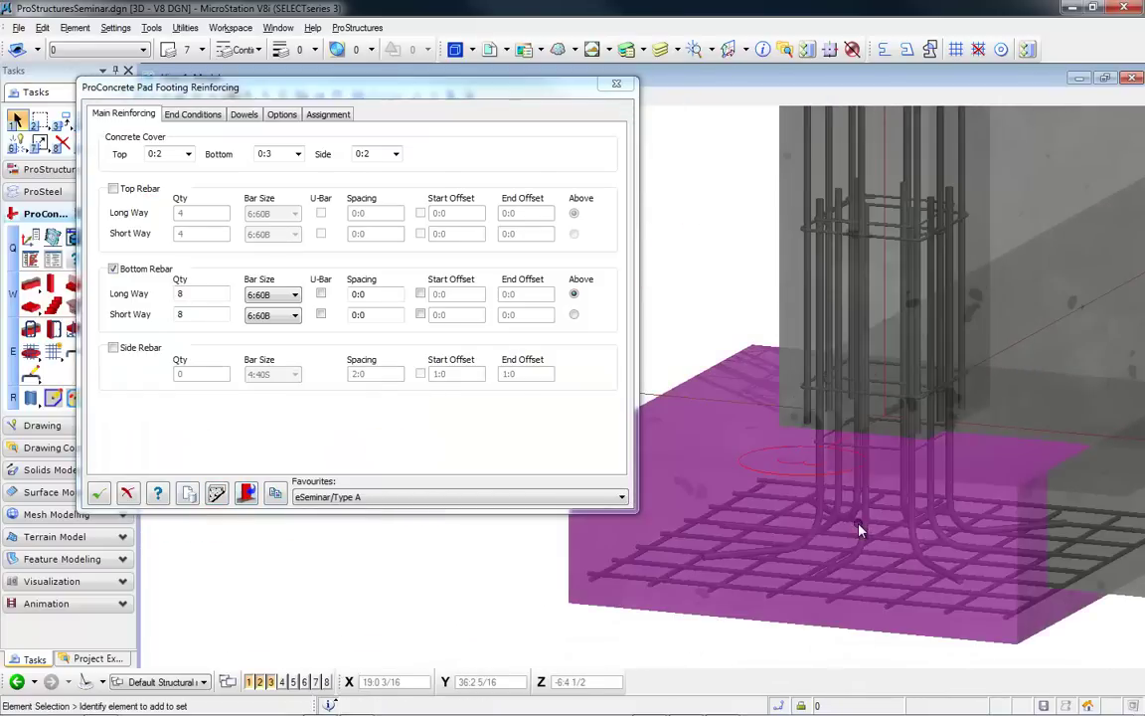
middle_click_drag(859, 522, 837, 505)
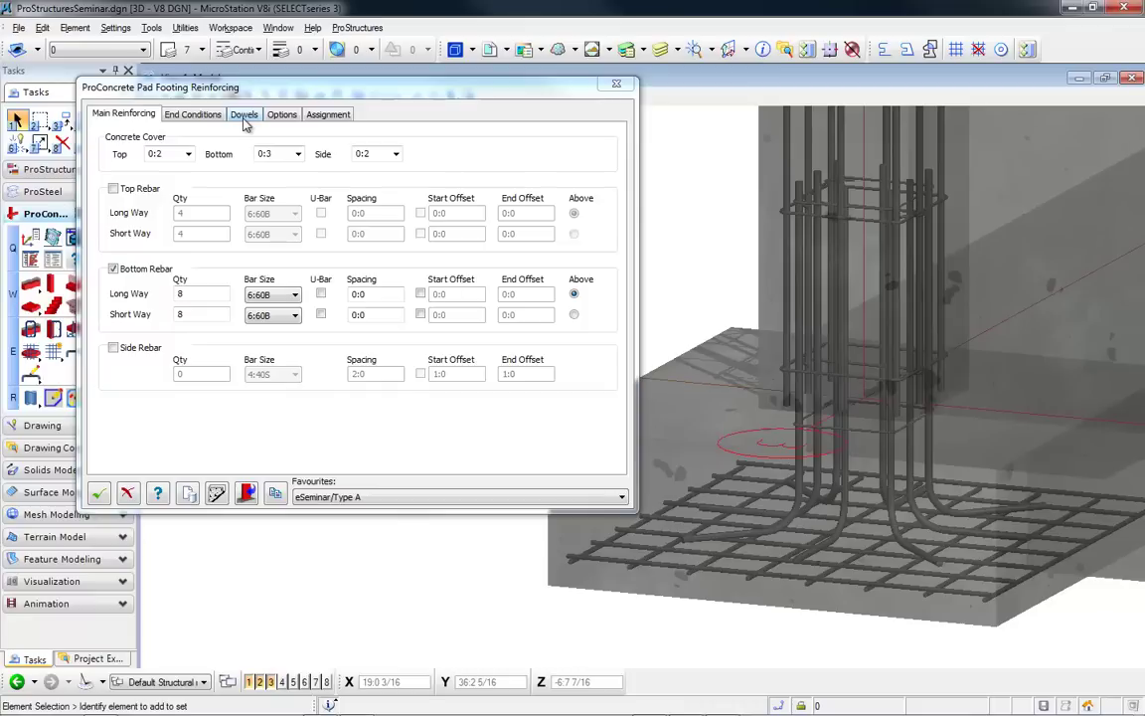
- Reinforce the pad footing at the other front corner with eSeminar/Type A and add dowels for the column above it
scroll(328, 601, "down", 4)
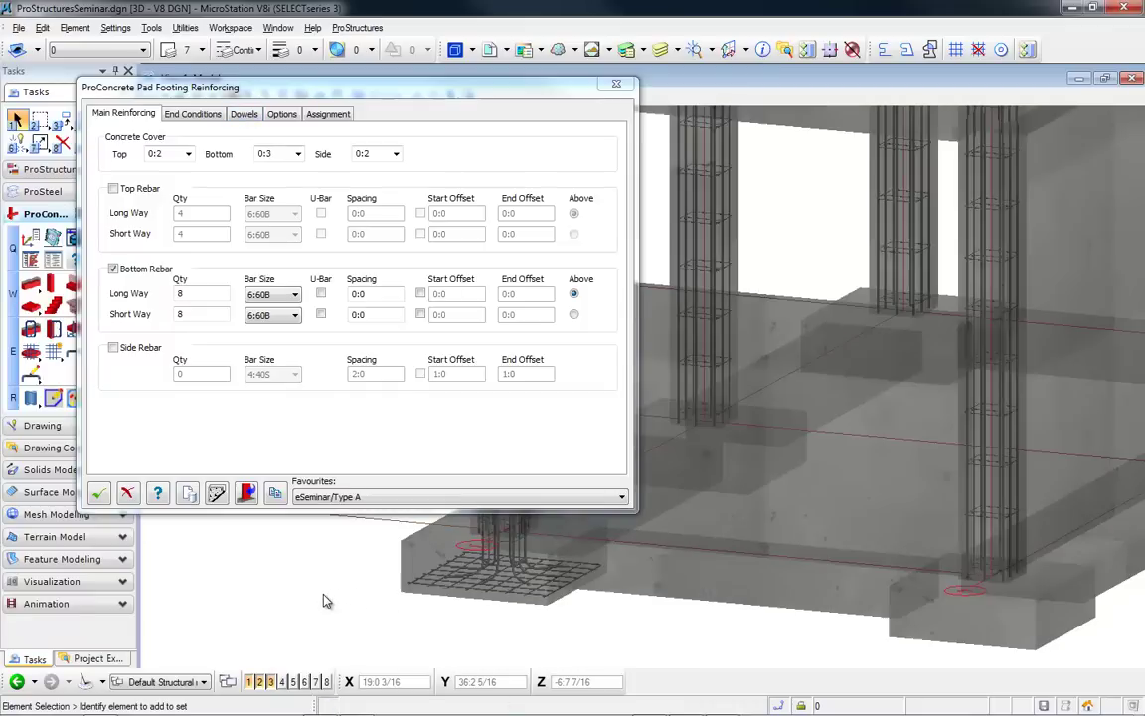
scroll(328, 596, "down", 3)
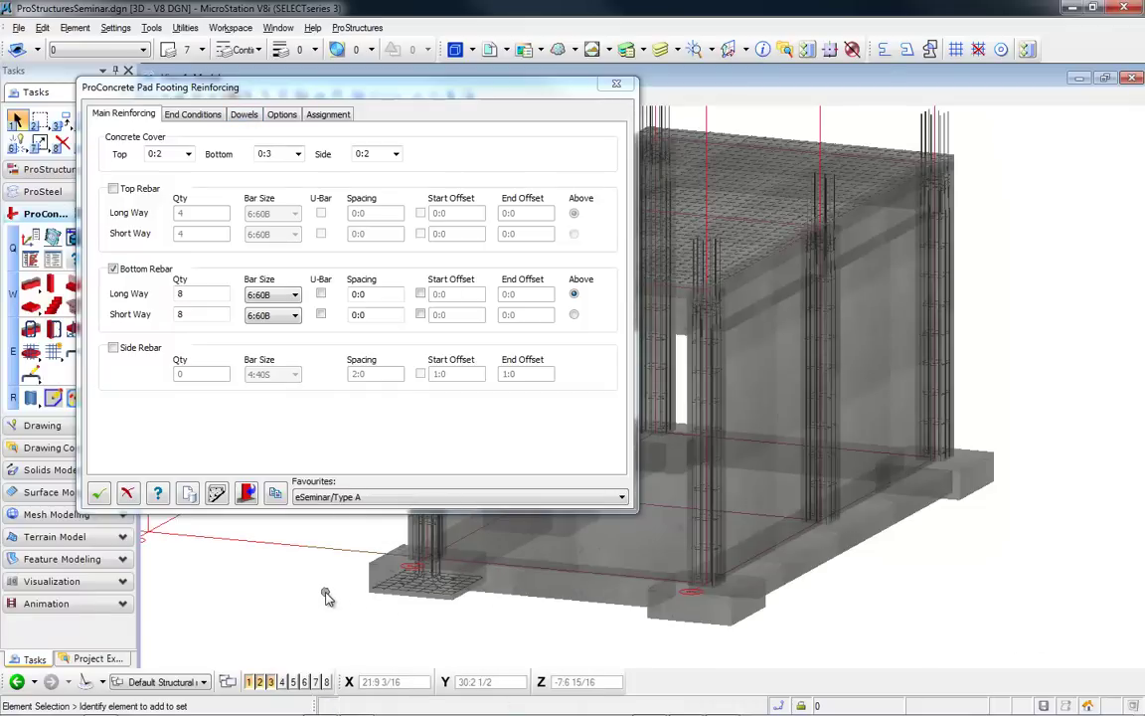
left_click(217, 497)
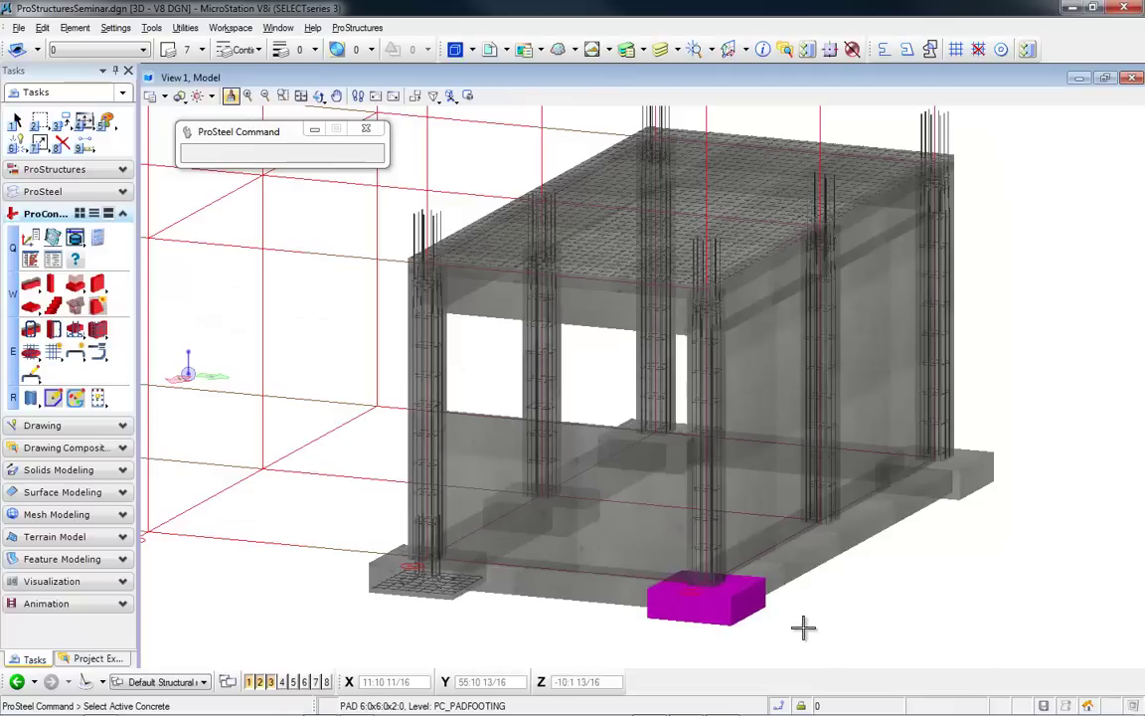
left_click(811, 625)
left_click(275, 494)
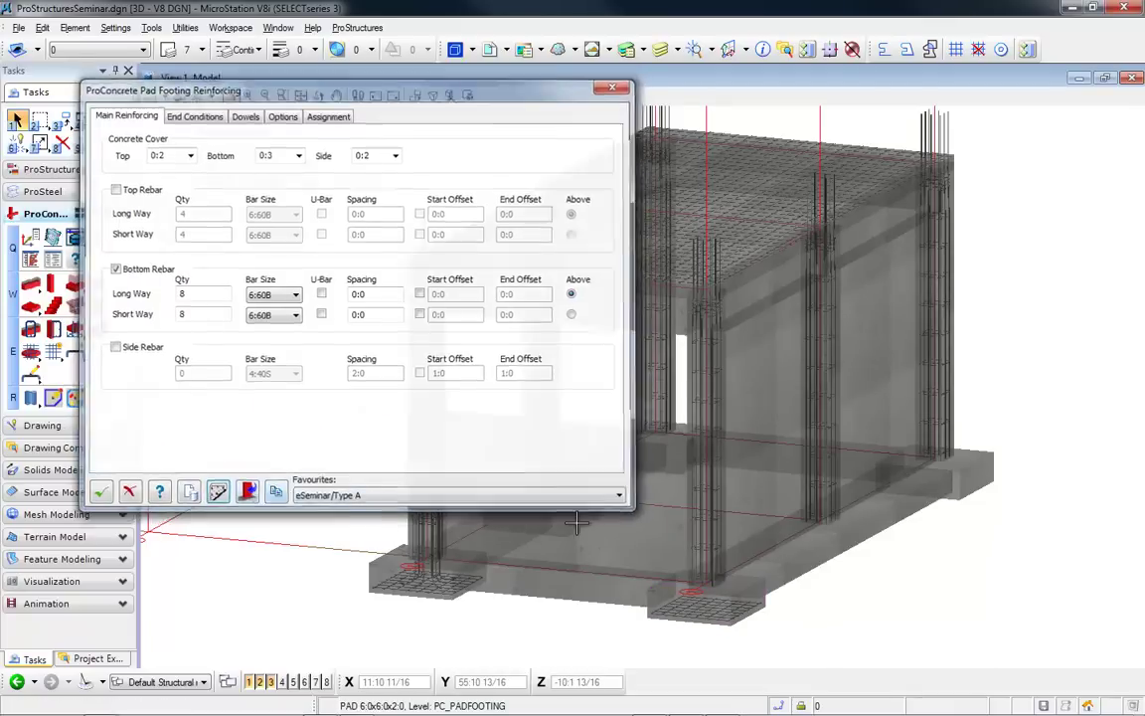
left_click(722, 547)
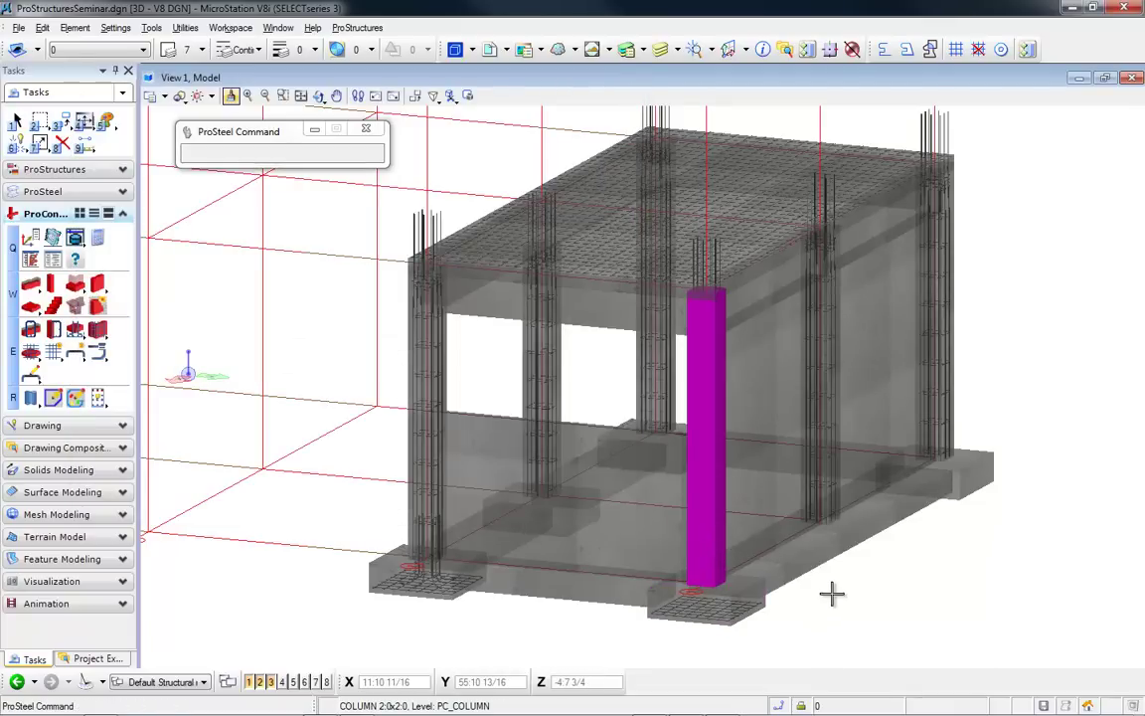
left_click(831, 592)
right_click(466, 512)
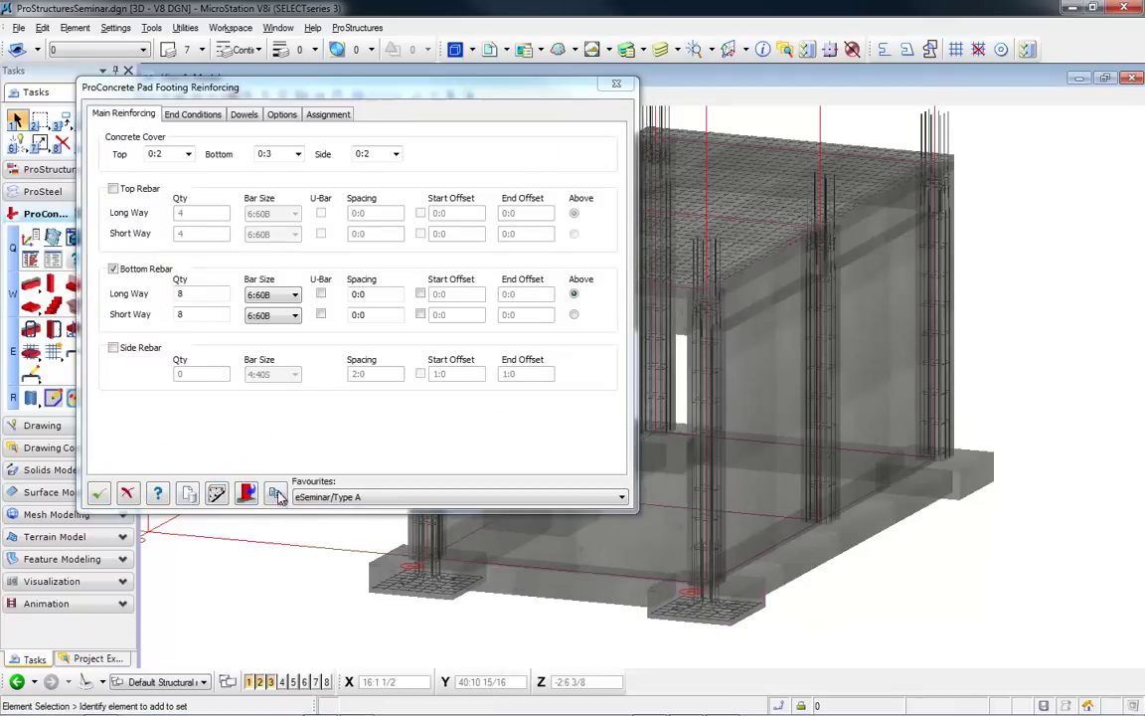
- Reinforce the pad footing at the rear corner of the walled long side, add its column dowels, and finish the pad footing reinforcing
left_click(218, 495)
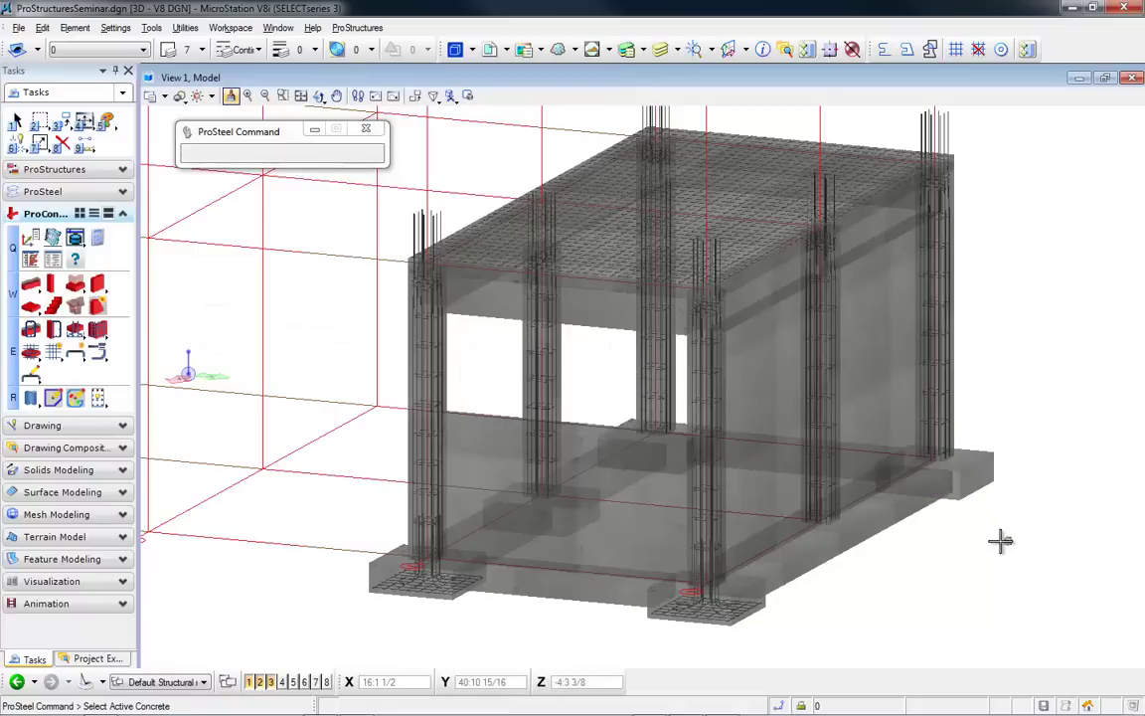
left_click(991, 508)
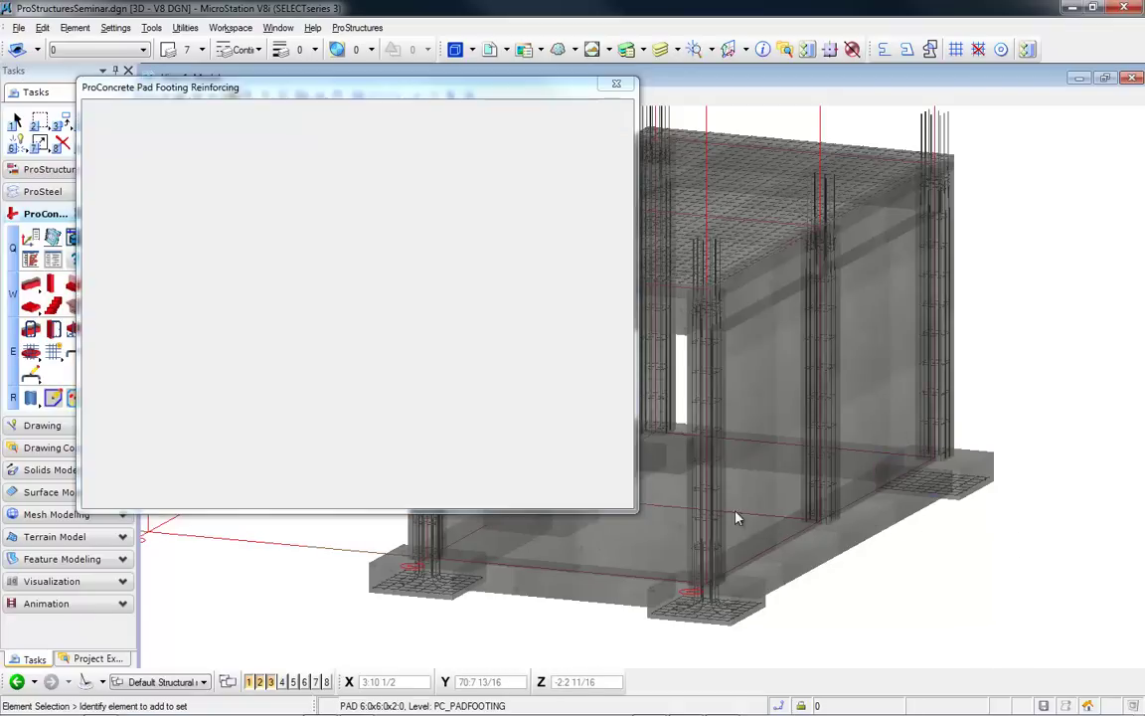
left_click(247, 494)
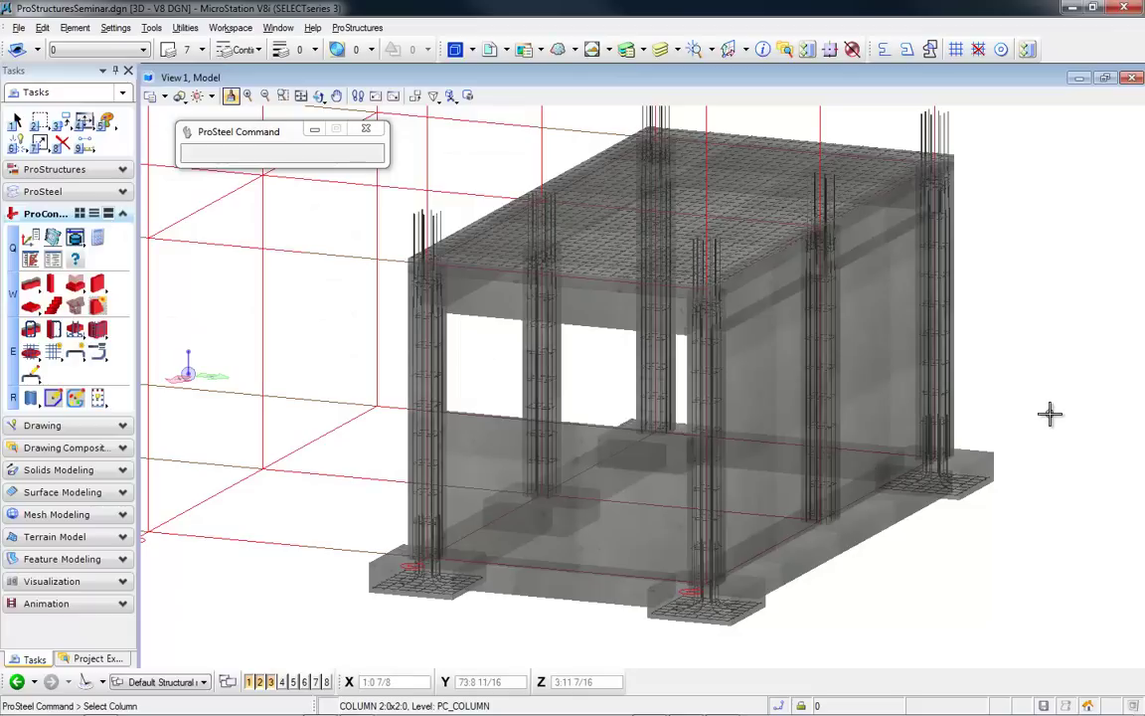
left_click(494, 470)
left_click(99, 454)
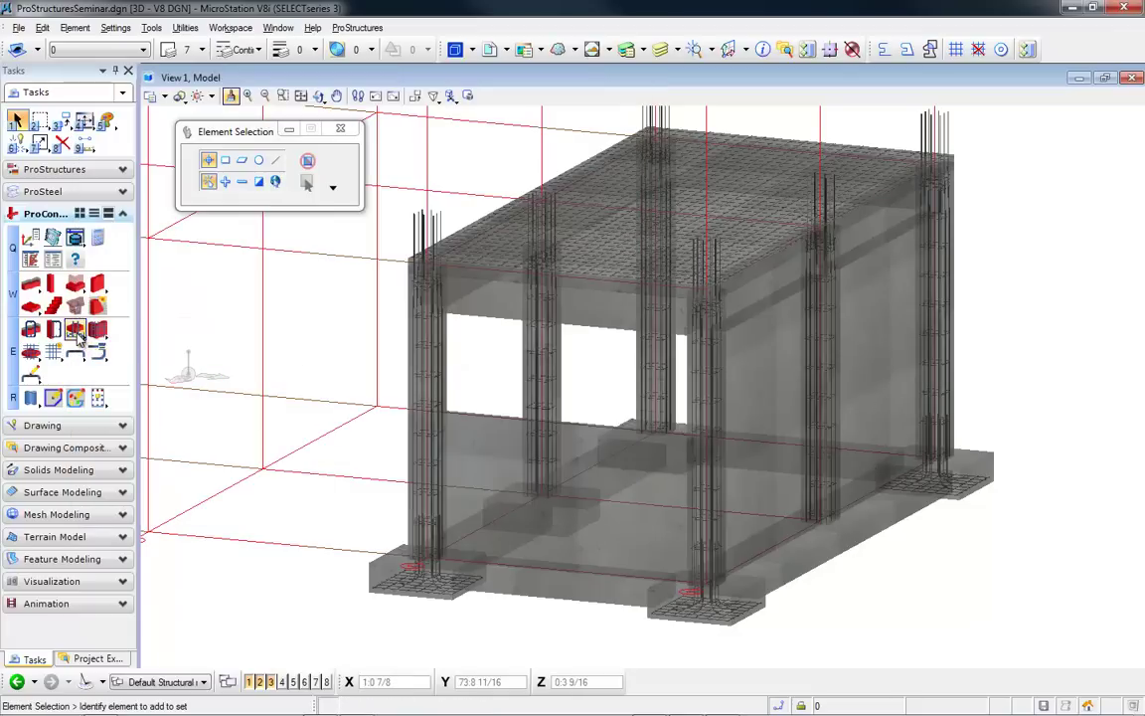
- Reinforce the front strip footing and the strip footing along the walled long side using the current continuous footing settings
left_click_drag(78, 337, 104, 379)
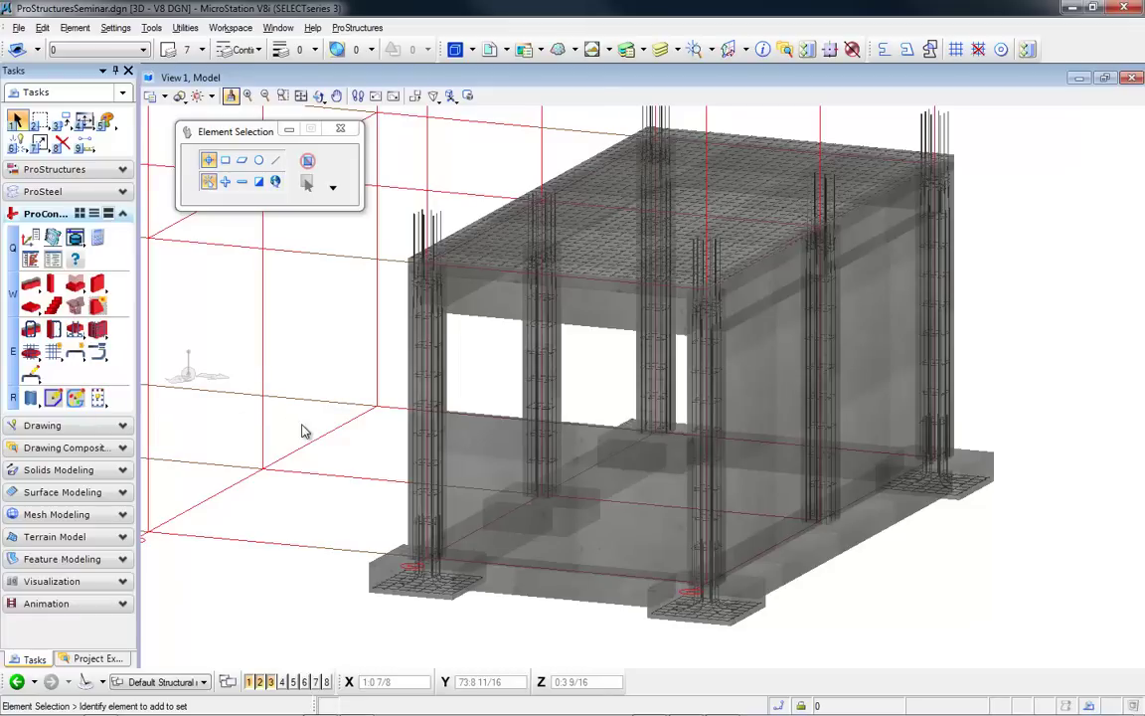
left_click(246, 603)
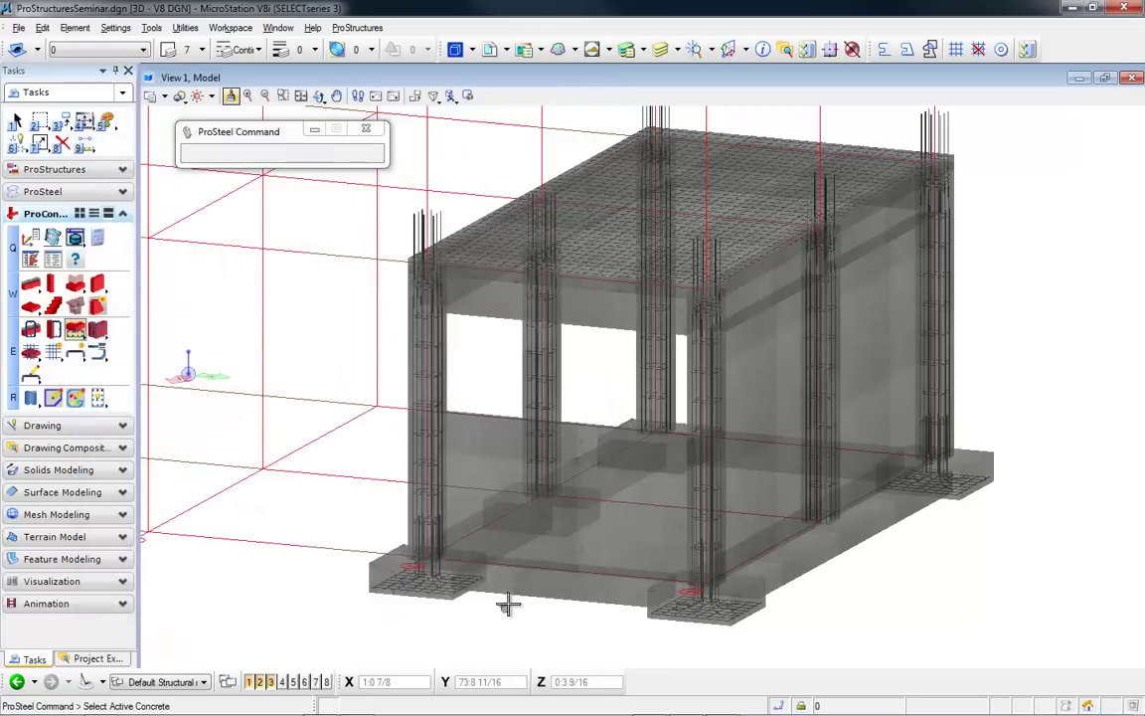
left_click(528, 631)
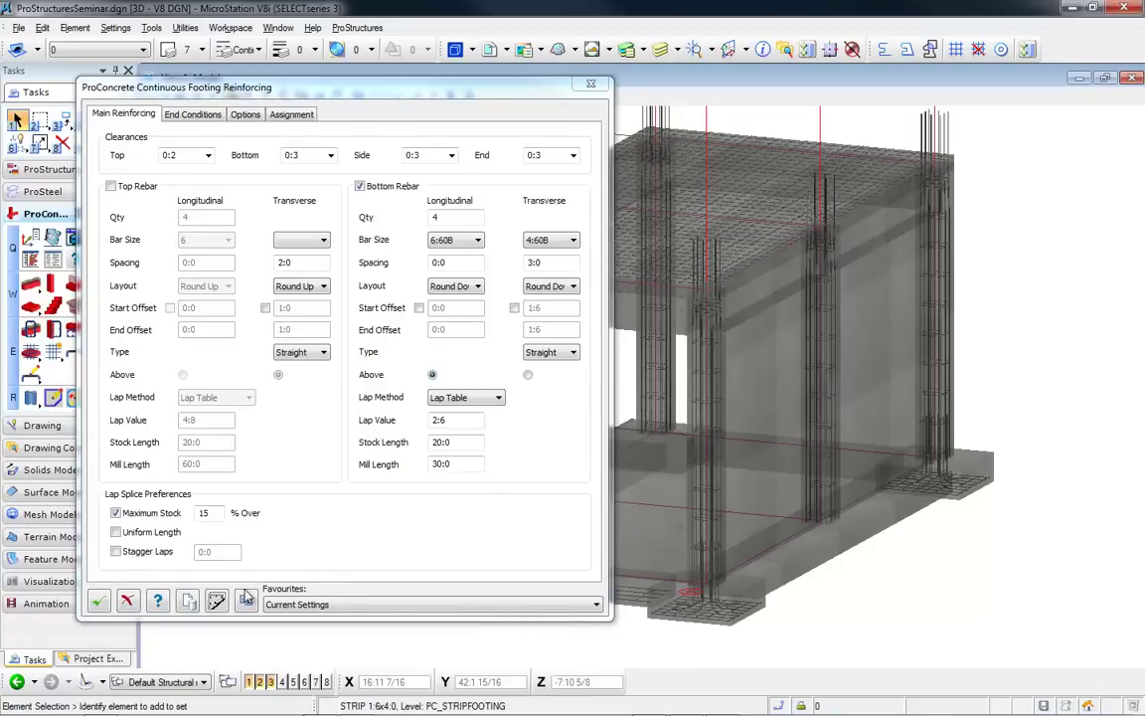
left_click(218, 603)
left_click(804, 573)
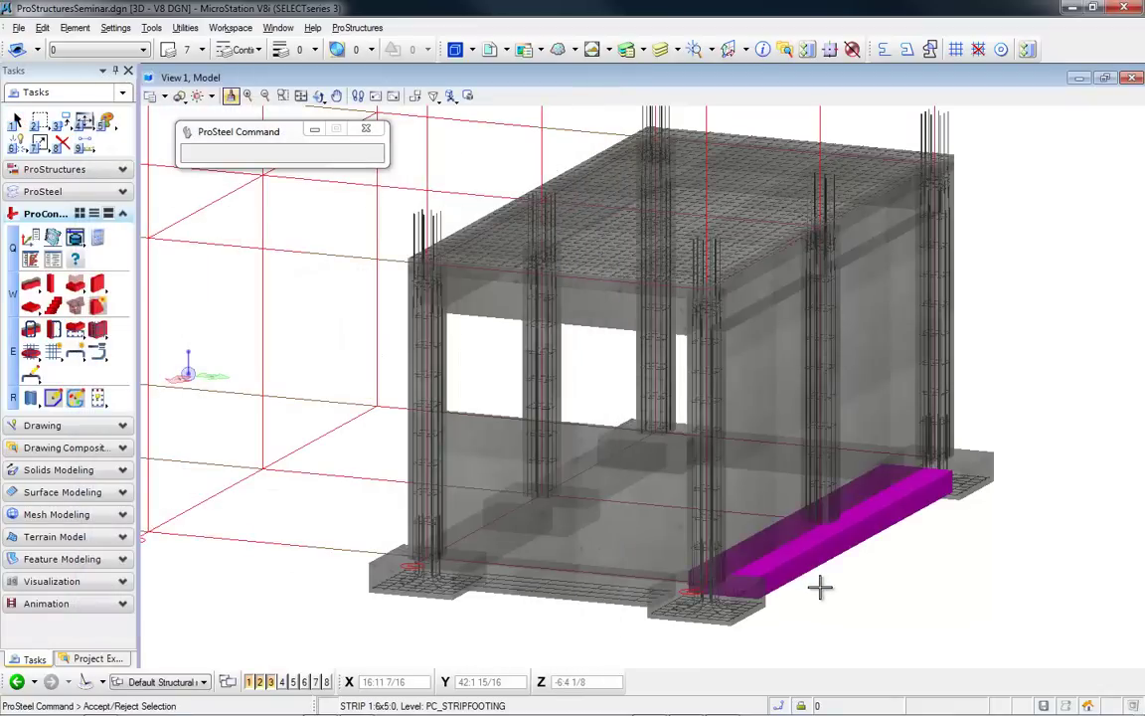
left_click(847, 597)
- Check the stock and mill lengths of the longitudinal bottom bars and examine their lap splices in the long strip footing
scroll(851, 602, "up", 5)
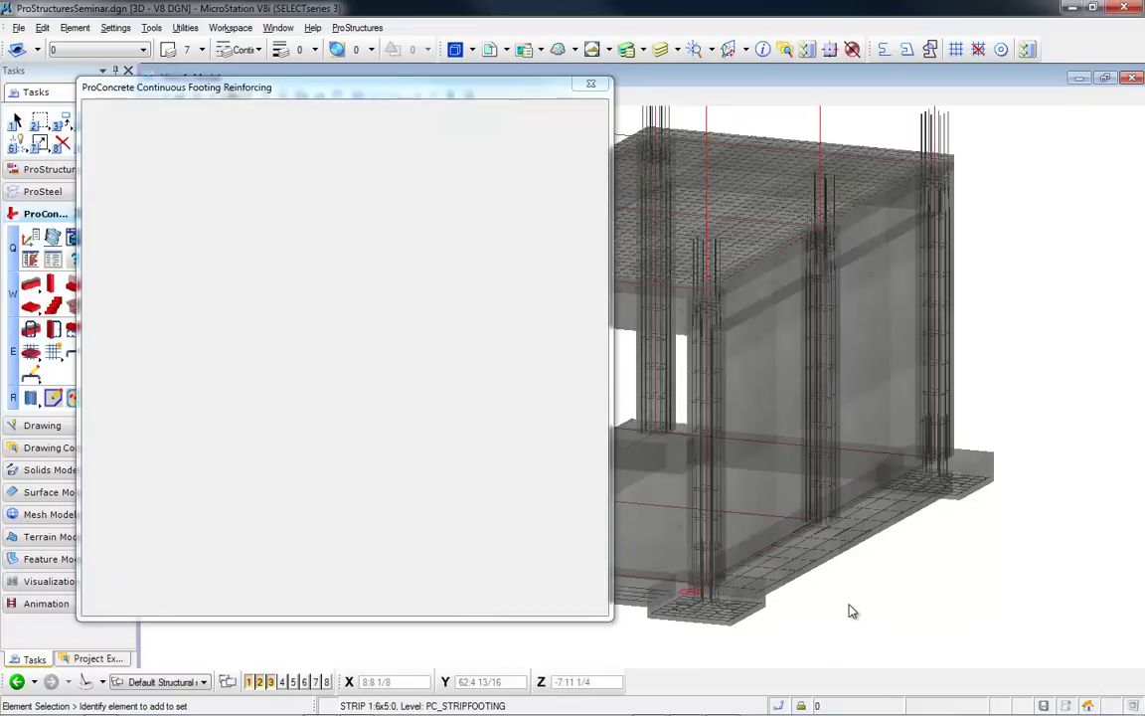
middle_click_drag(868, 550, 669, 606, "shift")
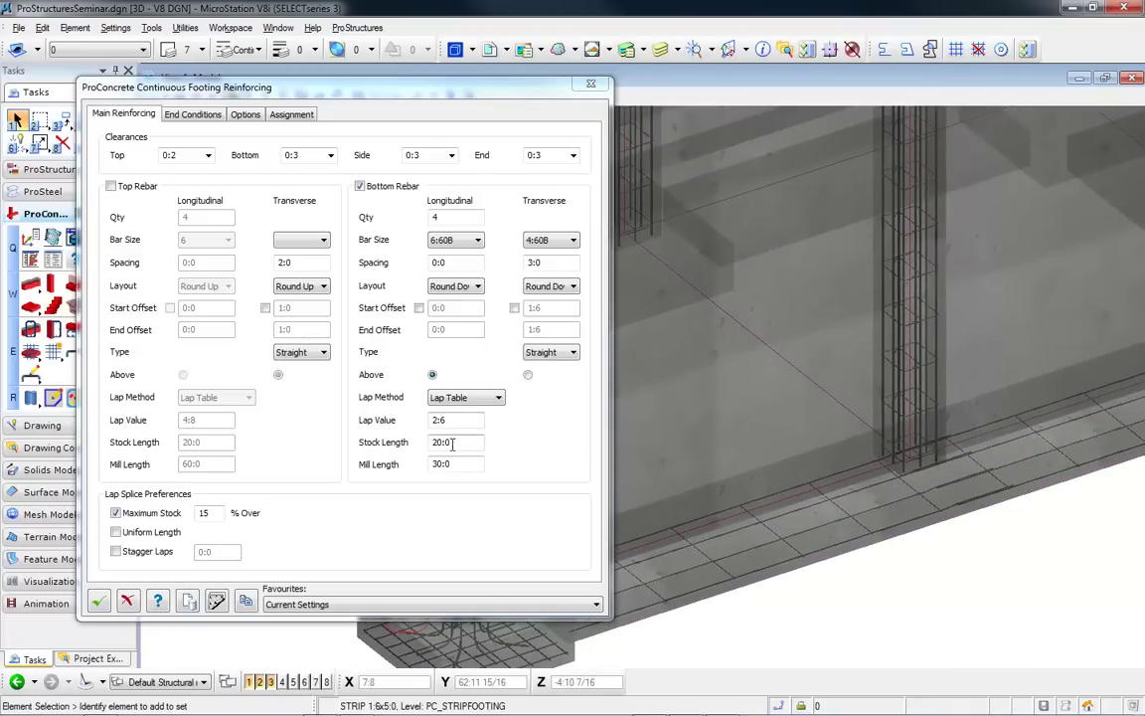
left_click_drag(453, 444, 393, 448)
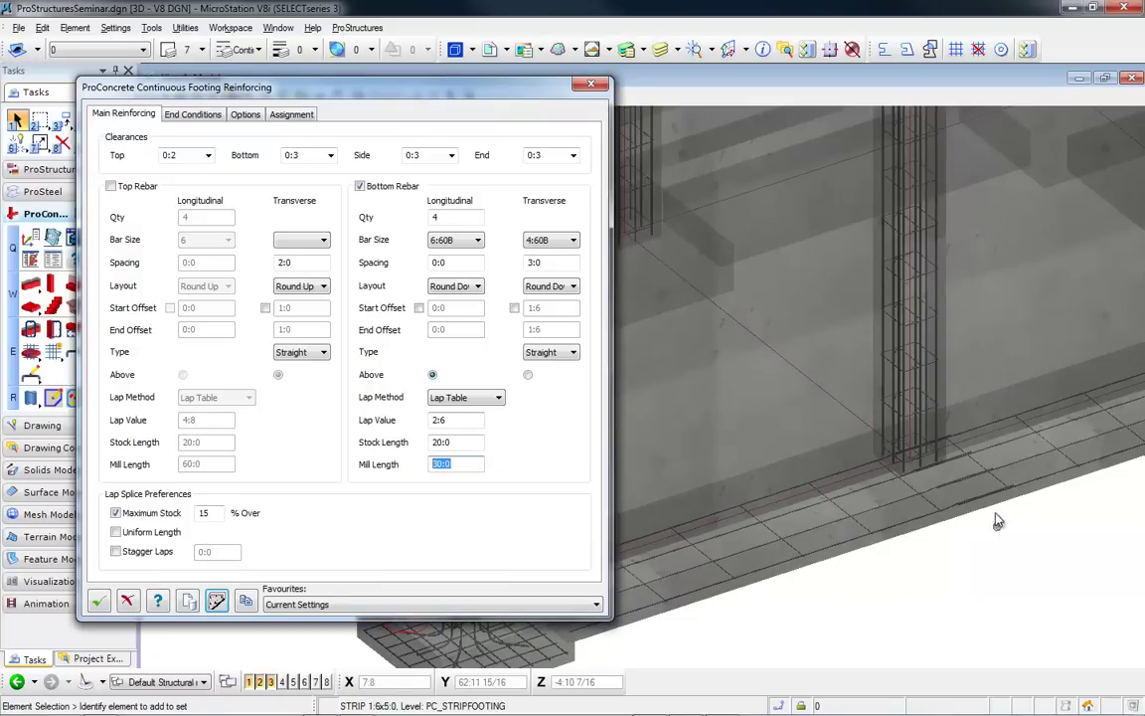
scroll(992, 505, "up", 4)
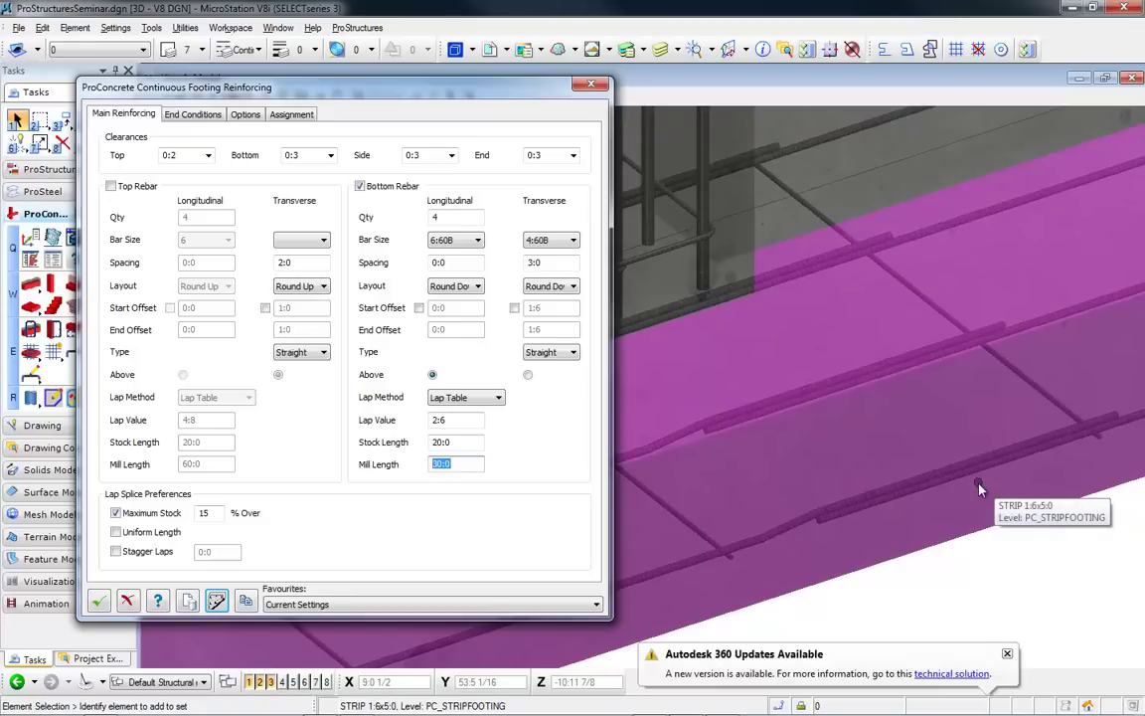
- Dismiss the update notification and accept the continuous footing reinforcing on the long strip footing
scroll(992, 611, "down", 3)
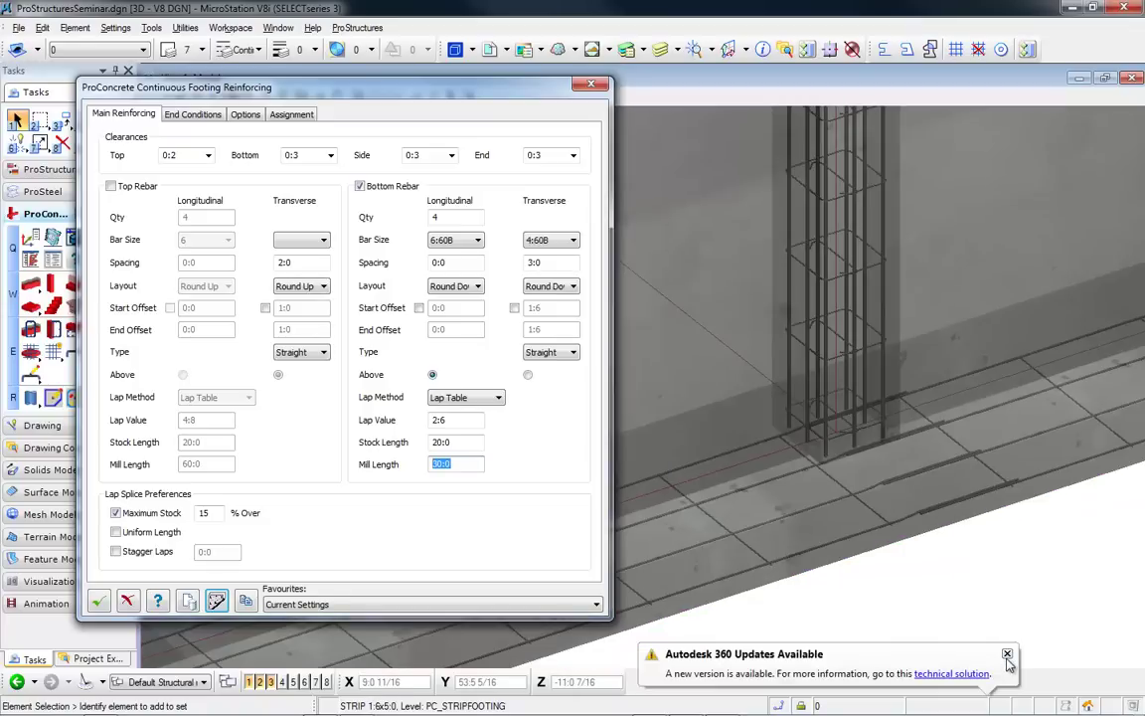
left_click(1007, 654)
scroll(875, 557, "down", 4)
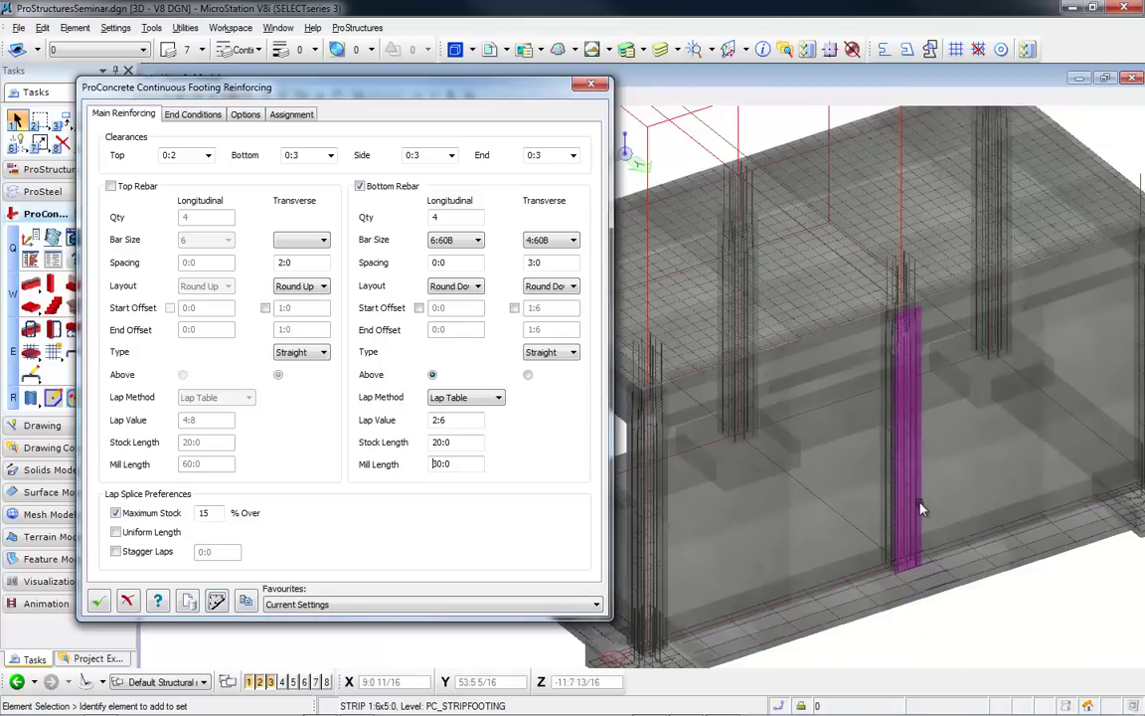
scroll(920, 508, "down", 2)
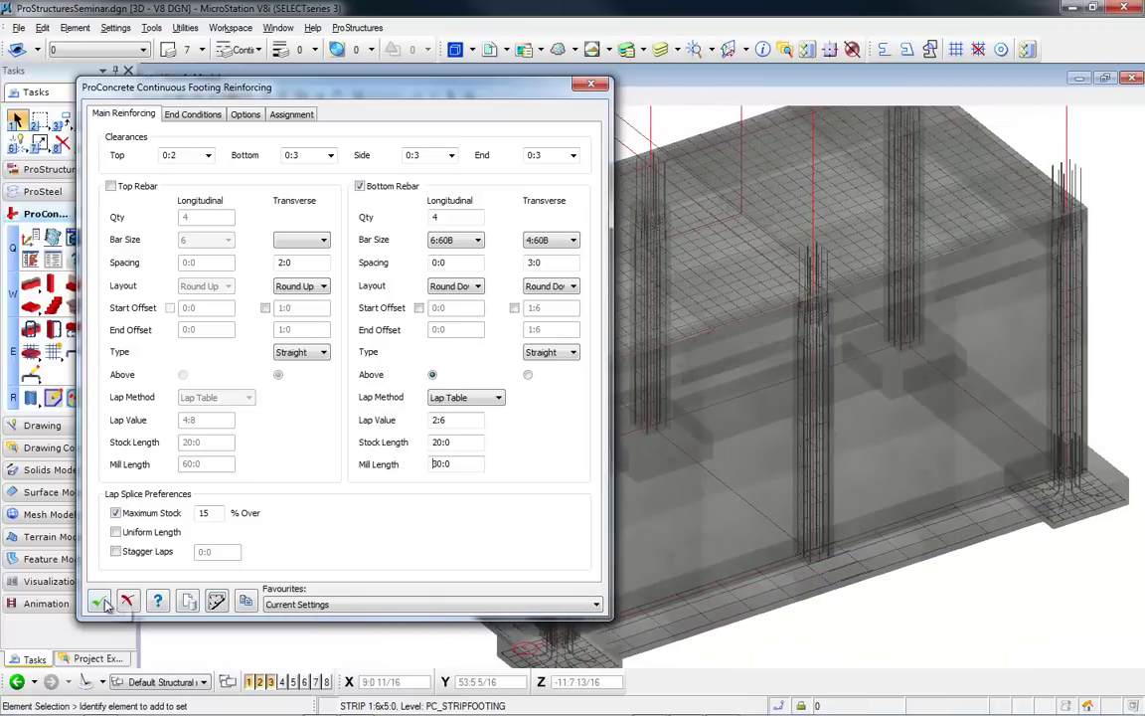
left_click(102, 602)
- Isolate the perimeter beams at the top of the columns with Hide Except, using a side view to capture them
middle_click_drag(498, 425, 811, 322, "shift")
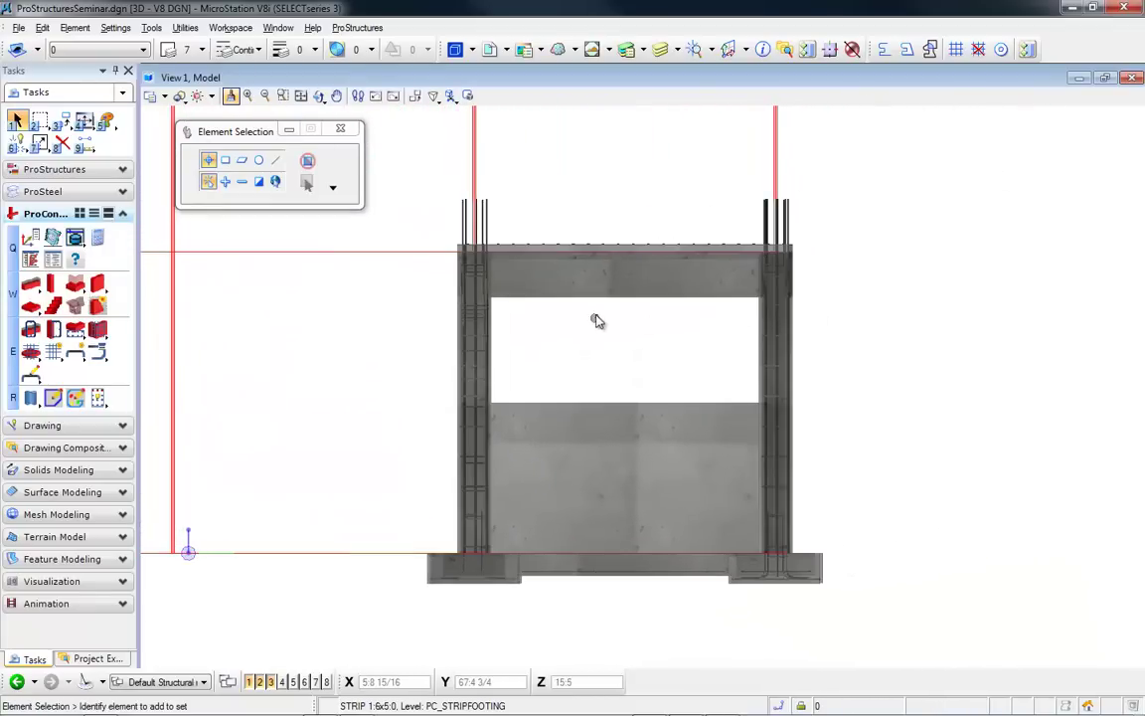
left_click(55, 176)
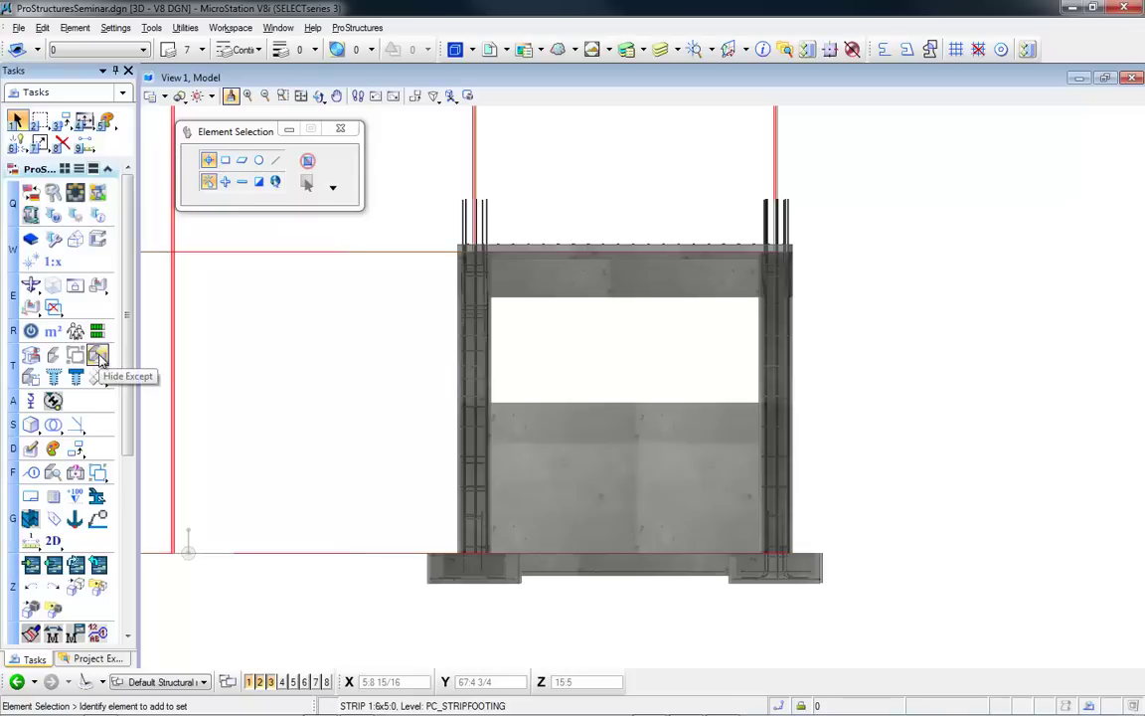
left_click(98, 356)
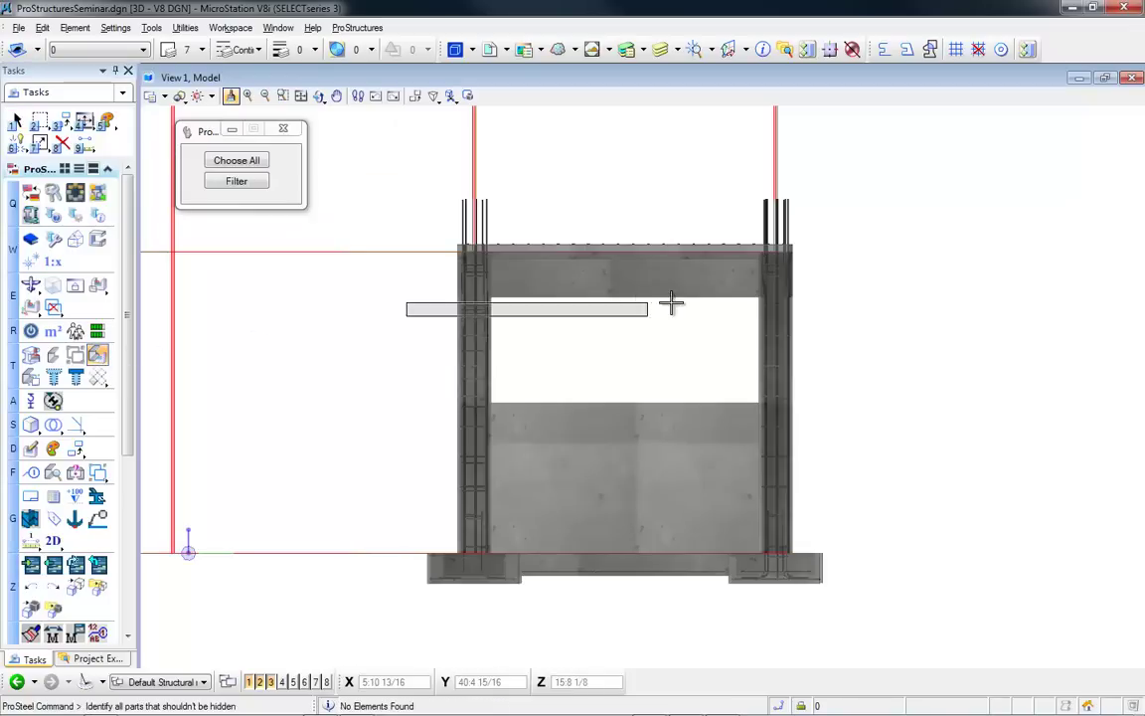
left_click(854, 249)
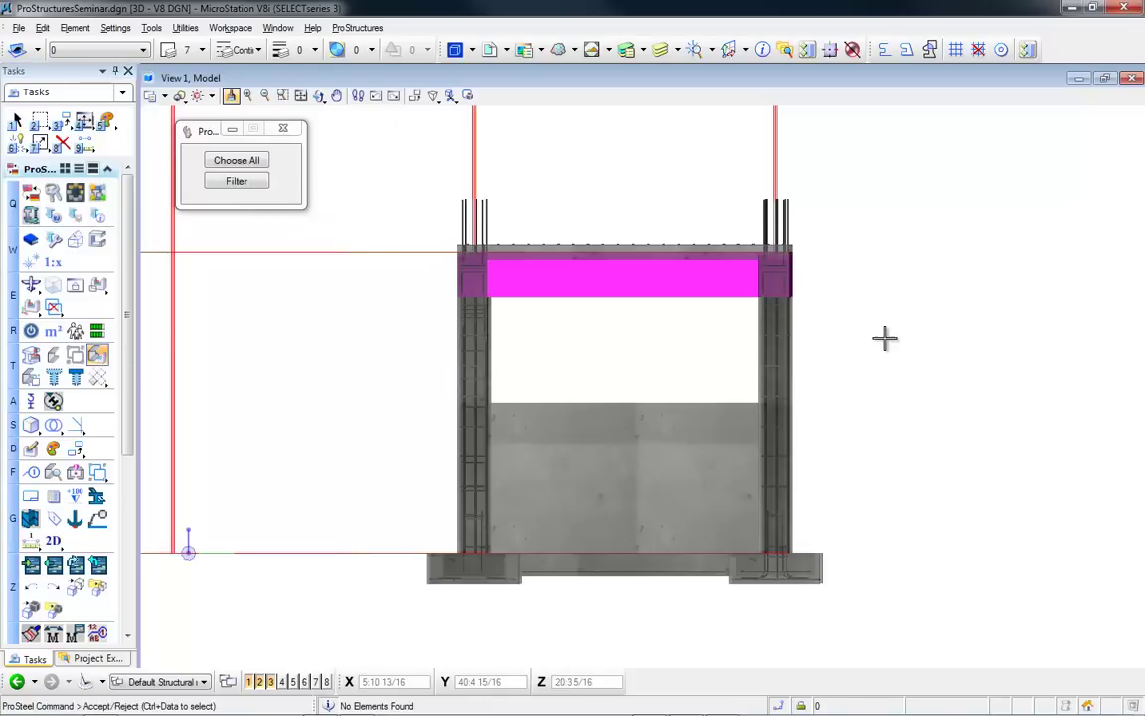
left_click(885, 338)
middle_click_drag(734, 418, 478, 498, "shift")
middle_click_drag(586, 453, 628, 545)
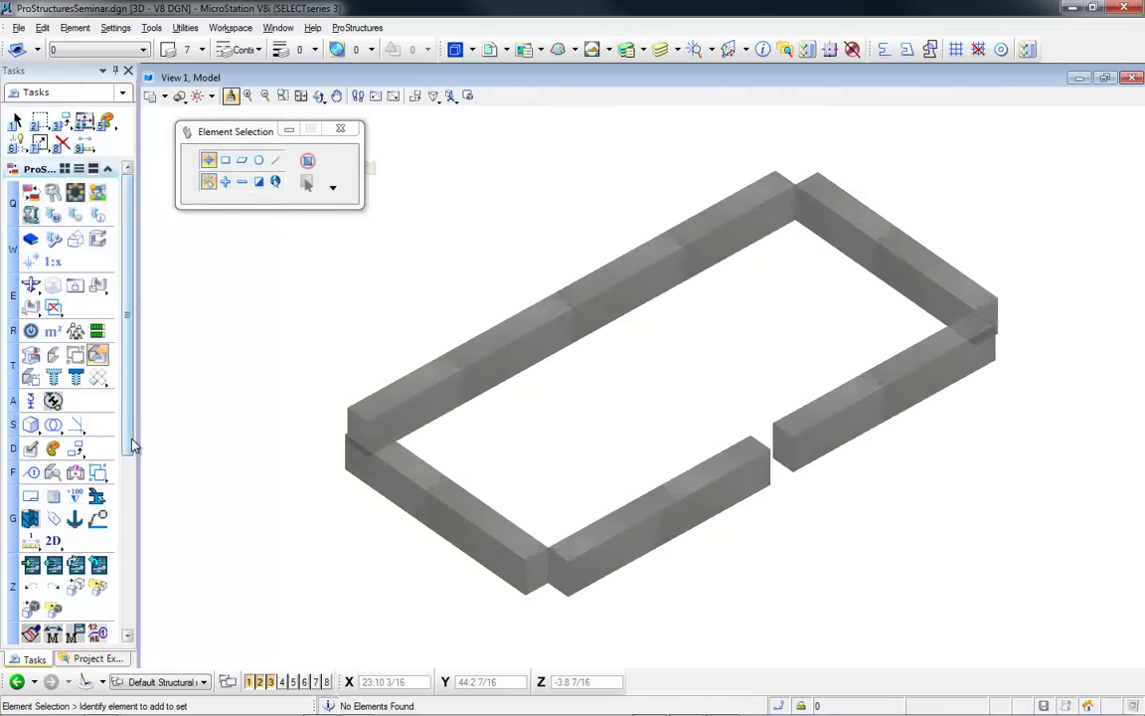
- Reinforce the short end beam nearest the viewer with the eSeminar/Beam Default favourite and accept it
scroll(134, 445, "down", 5)
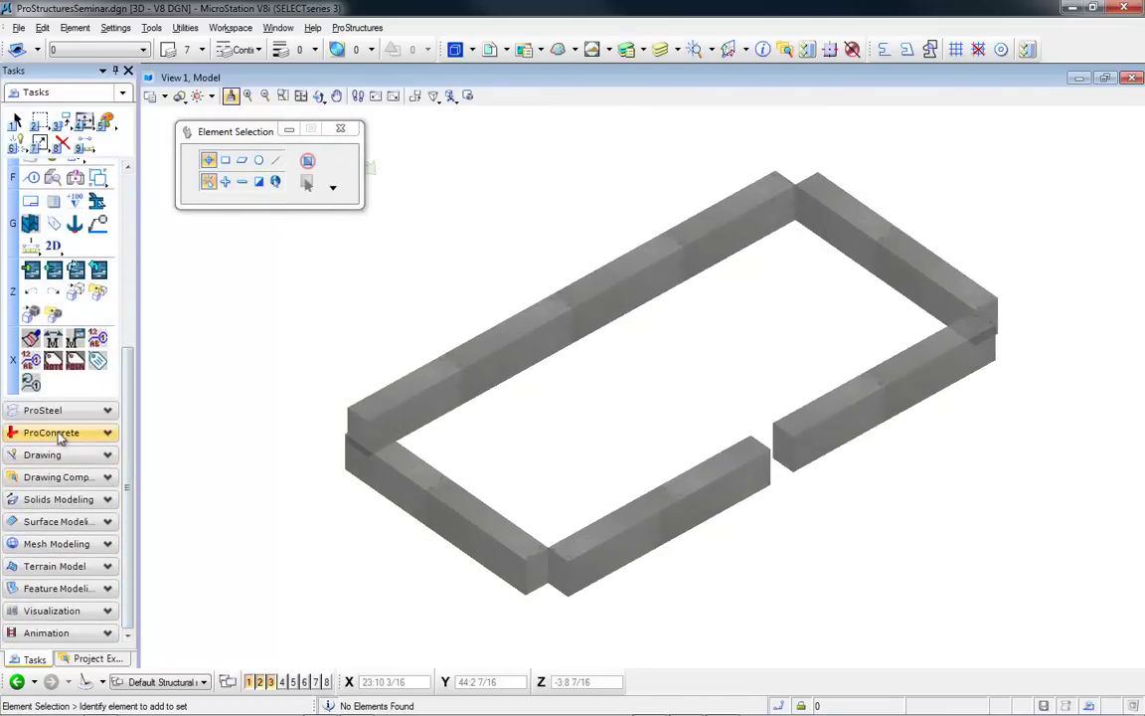
left_click(52, 432)
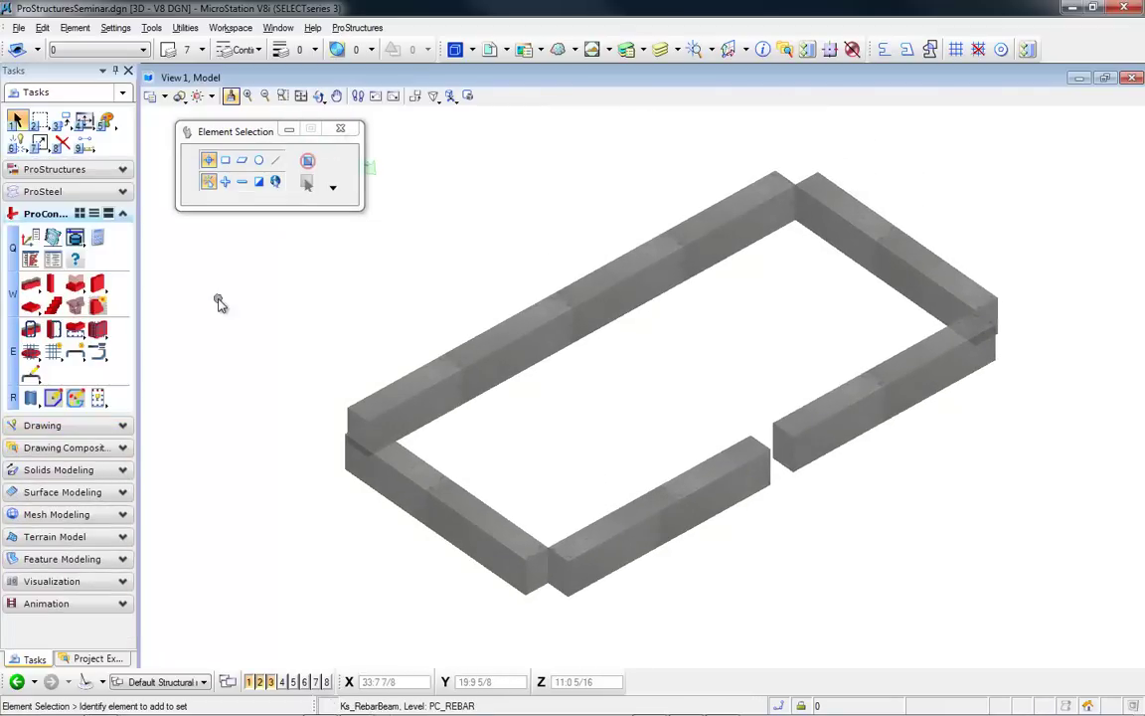
left_click(30, 329)
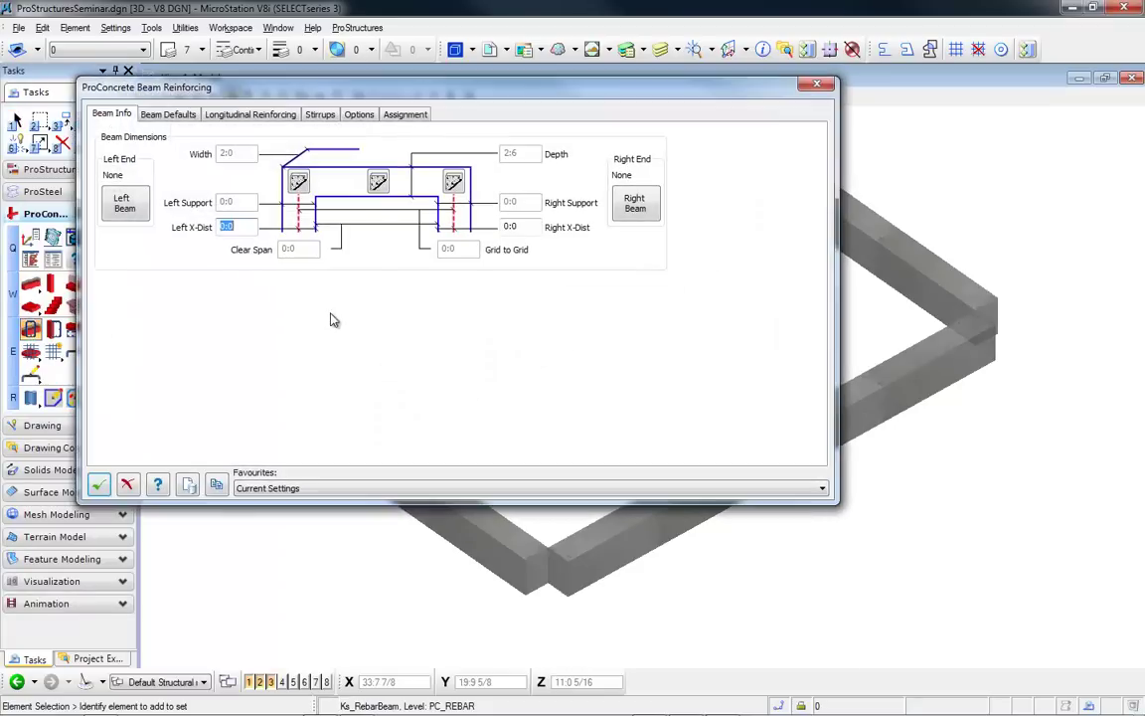
left_click(338, 494)
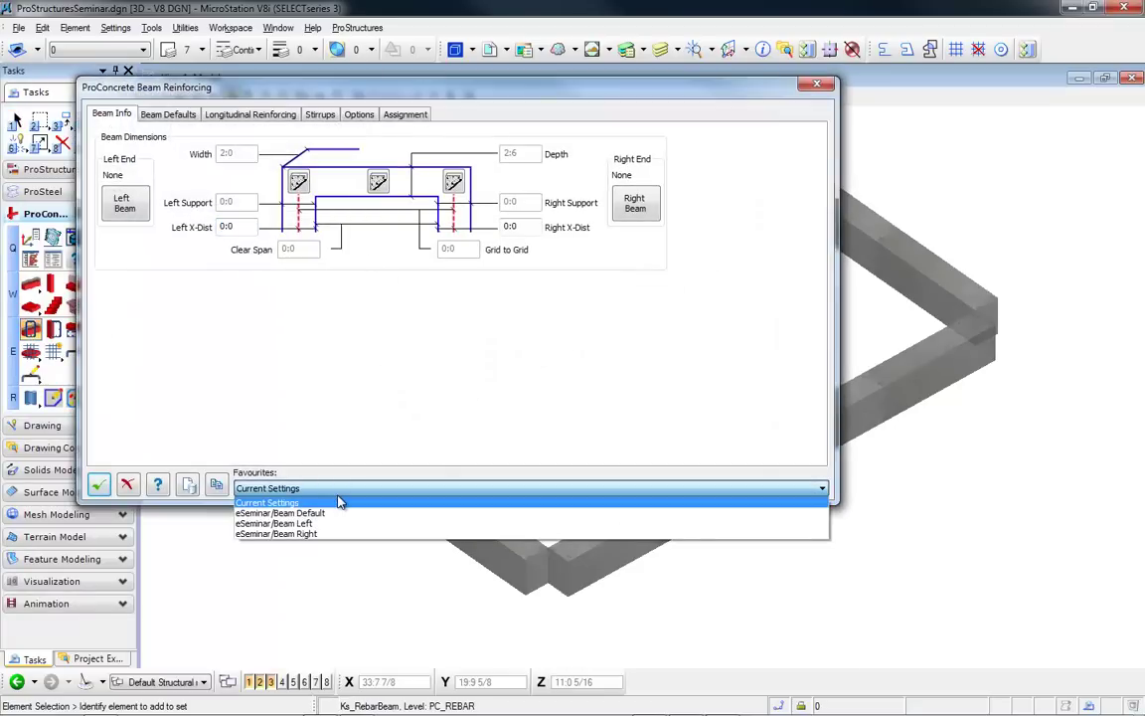
left_click(381, 182)
left_click(429, 497)
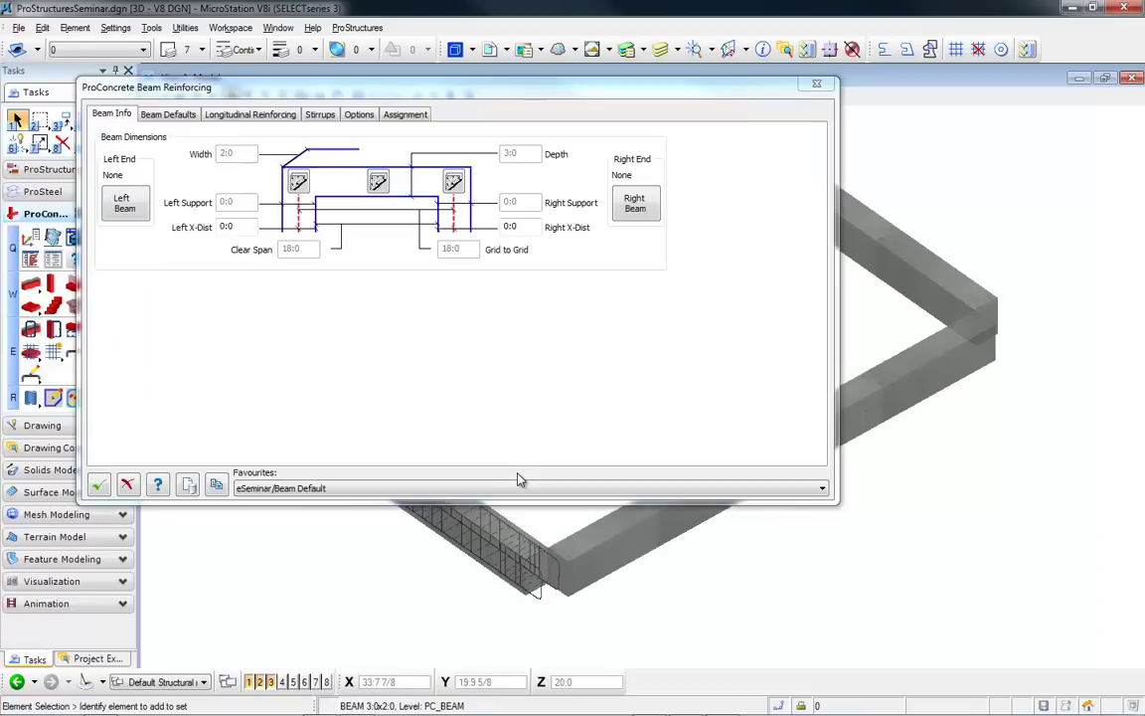
left_click(107, 486)
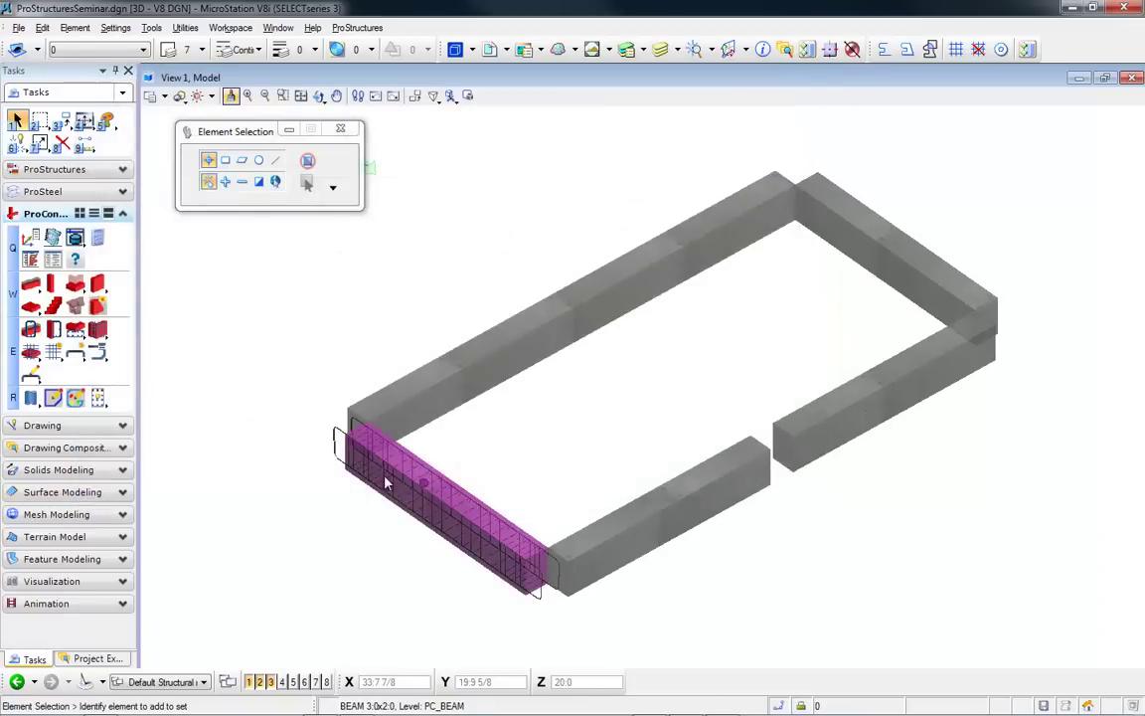
- Examine the end beam's bars, and reinforce the unbroken long-side beam with the eSeminar/Beam Default favourite
scroll(418, 529, "up", 5)
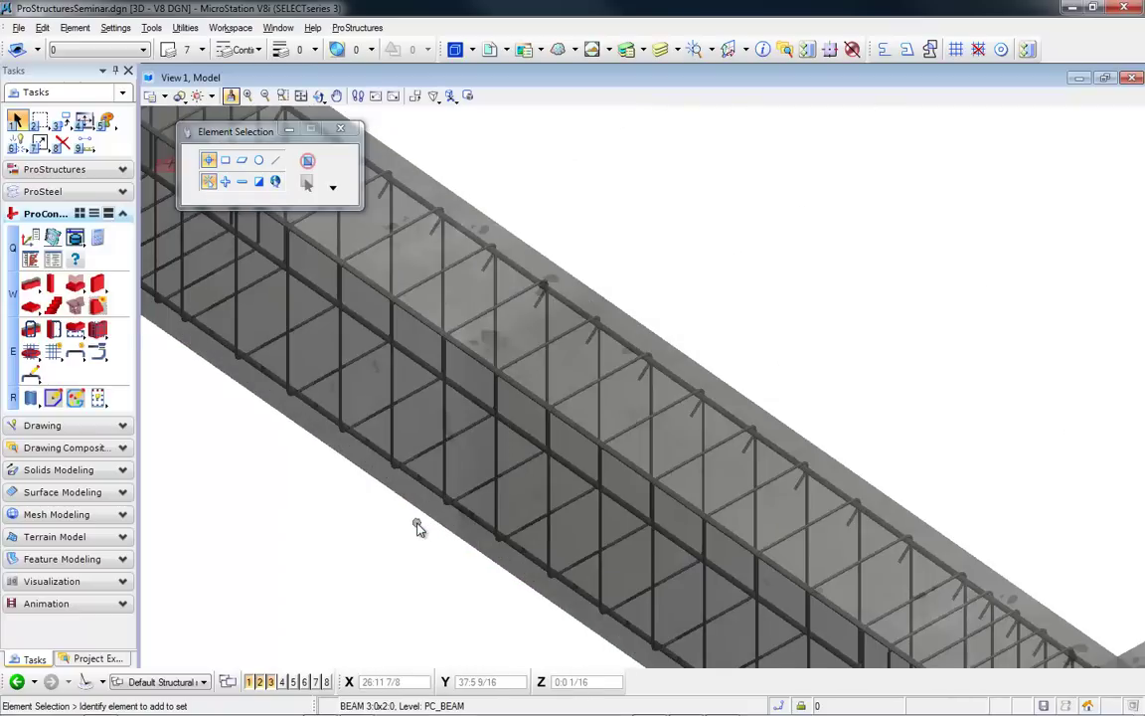
scroll(418, 529, "down", 2)
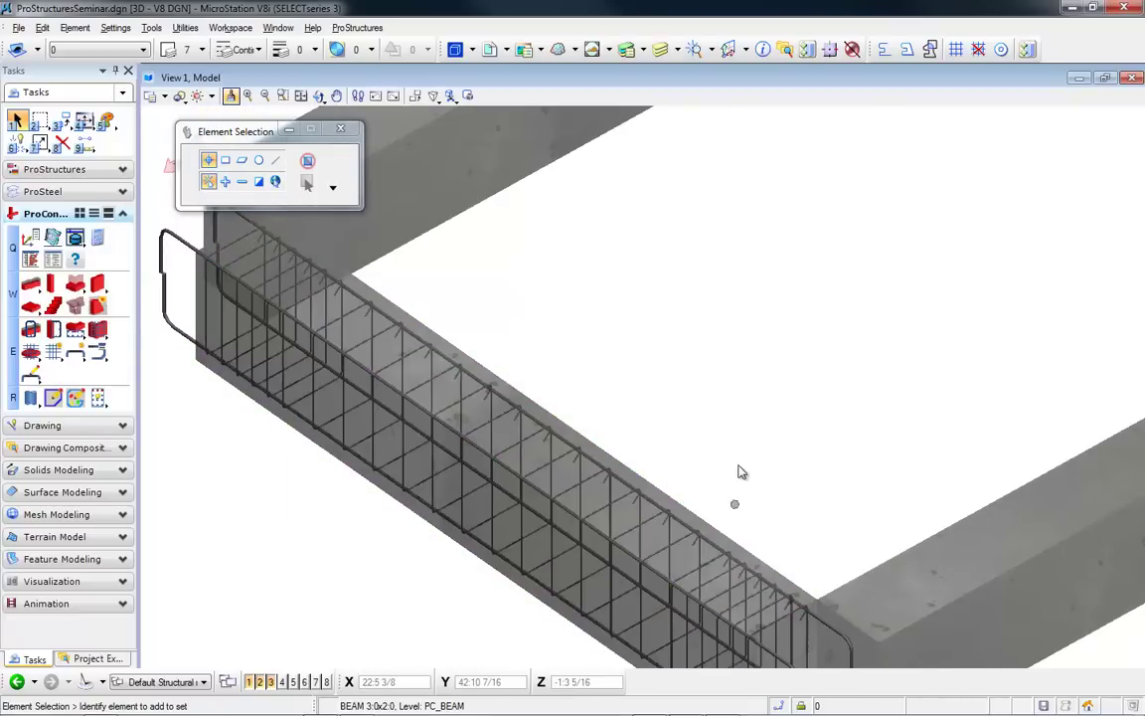
scroll(728, 453, "down", 2)
scroll(730, 442, "down", 4)
middle_click_drag(731, 435, 629, 450)
left_click(40, 338)
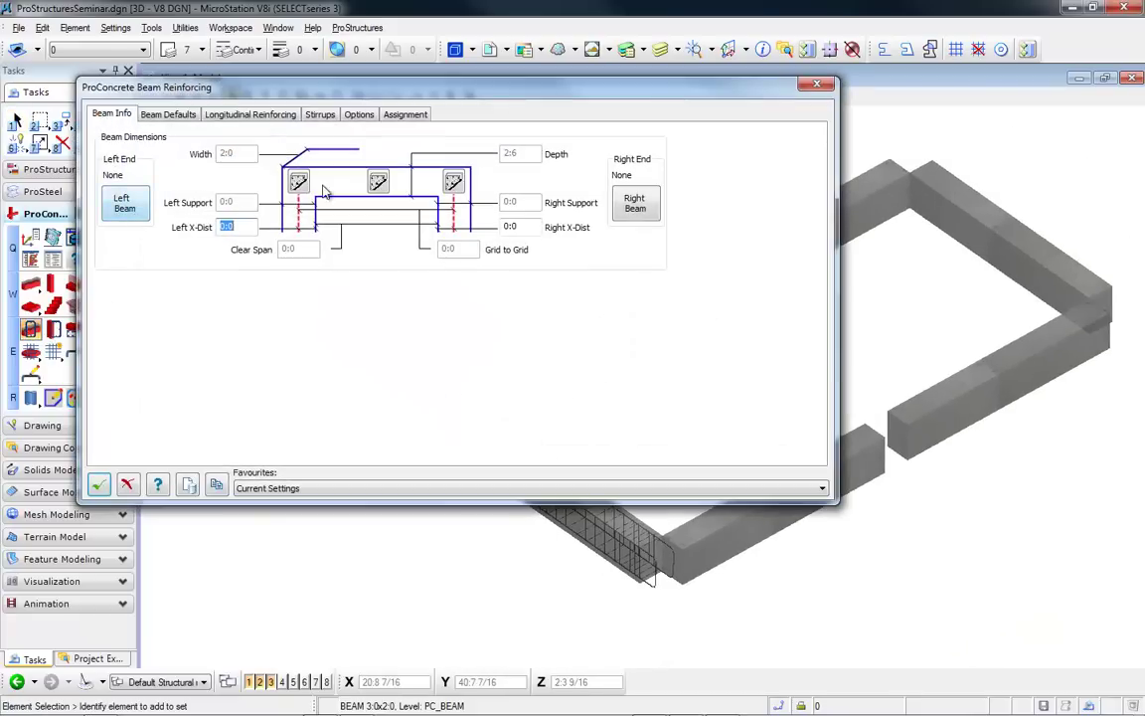
left_click(379, 488)
left_click(376, 513)
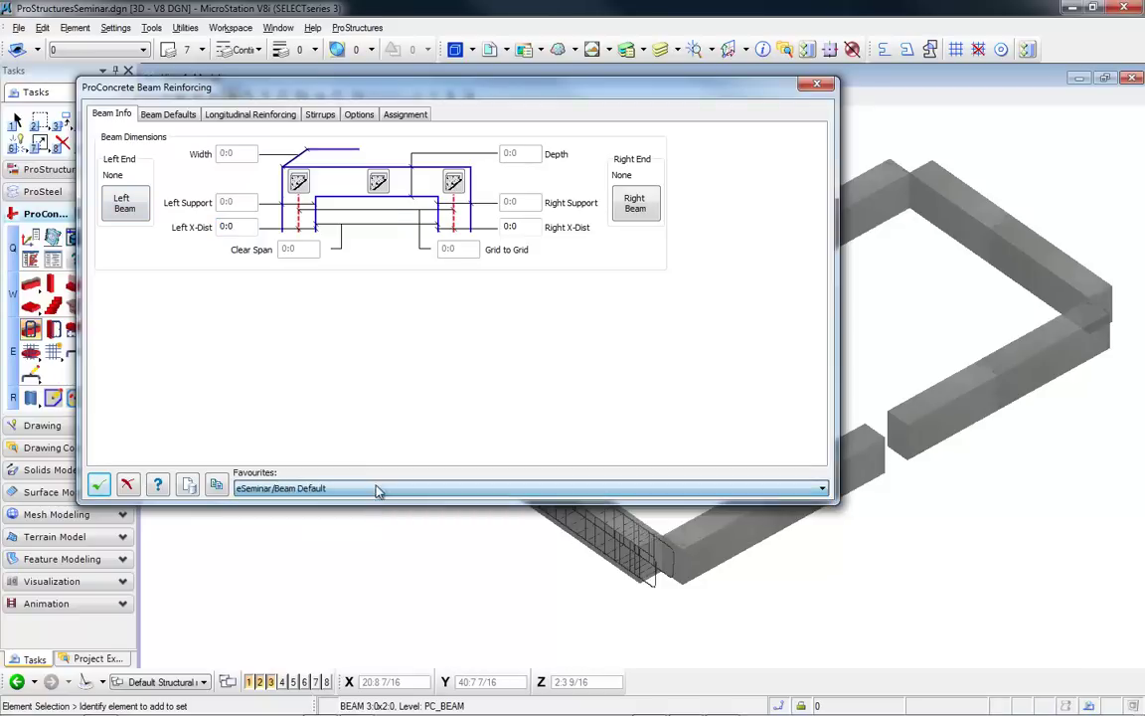
left_click(378, 185)
left_click(671, 339)
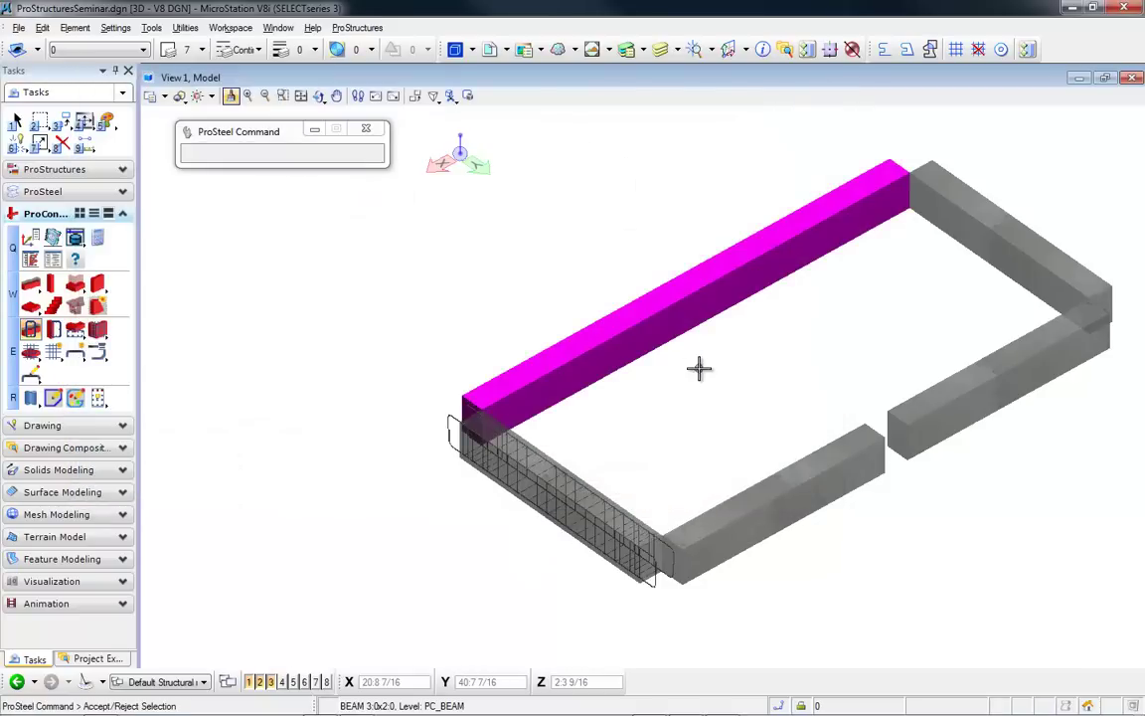
left_click(700, 376)
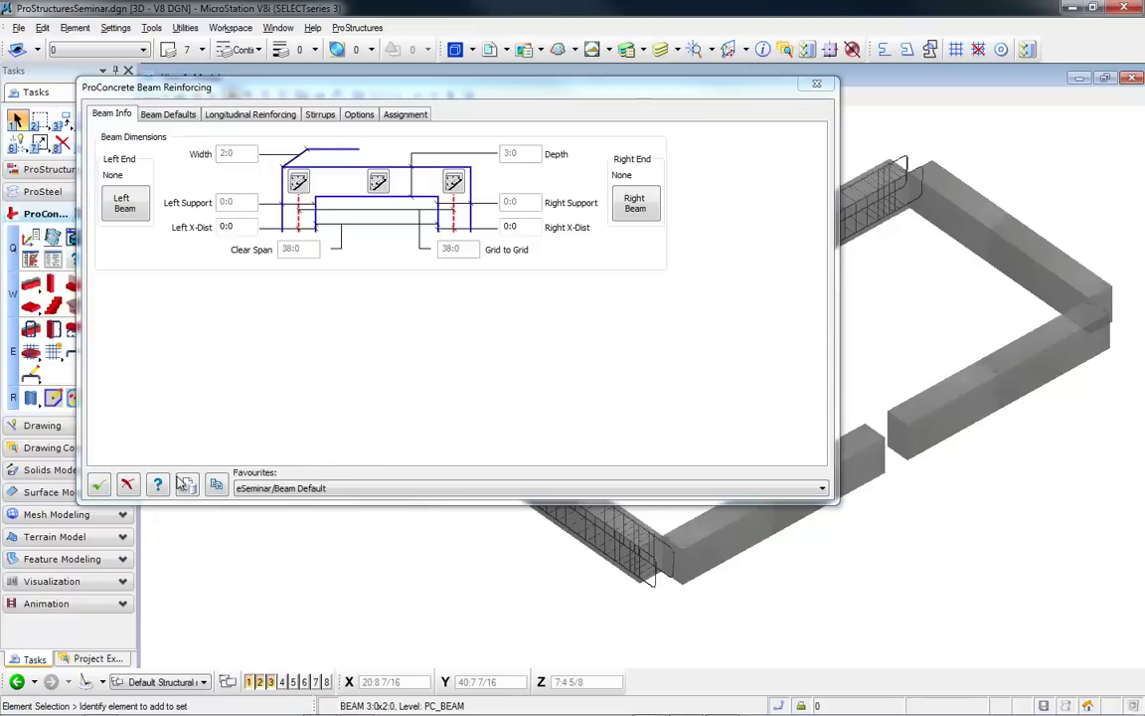
left_click(99, 485)
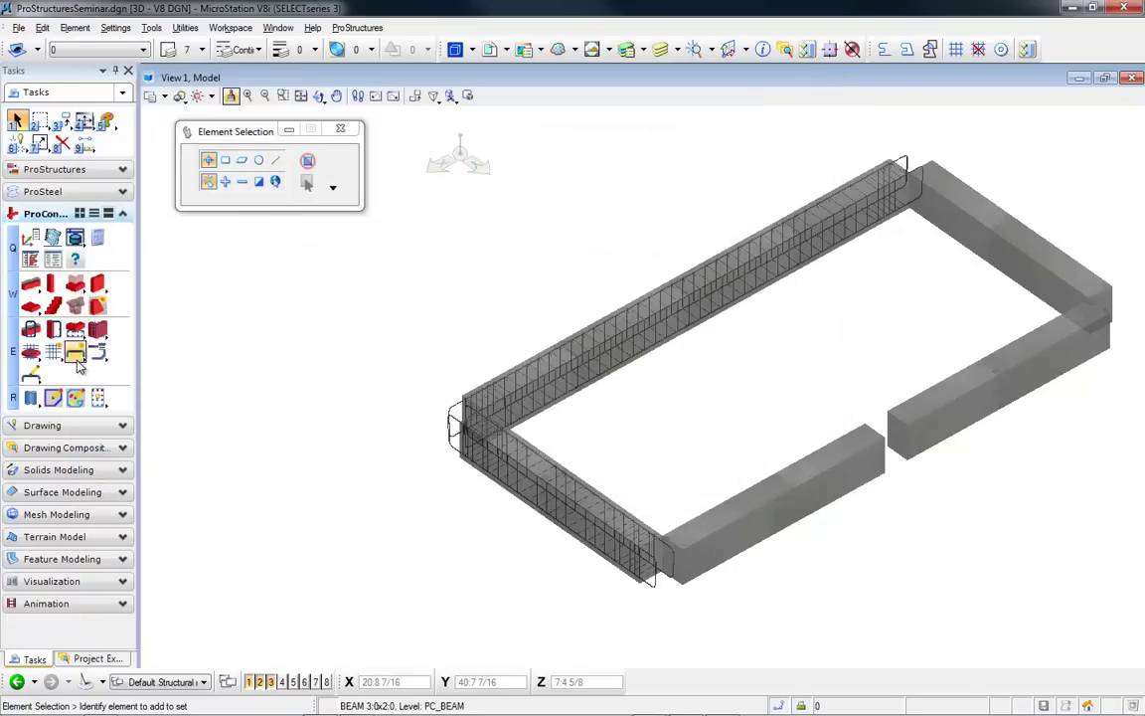
- Reinforce the short beam at the opposite end of the frame with the eSeminar/Beam Default favourite
left_click(32, 331)
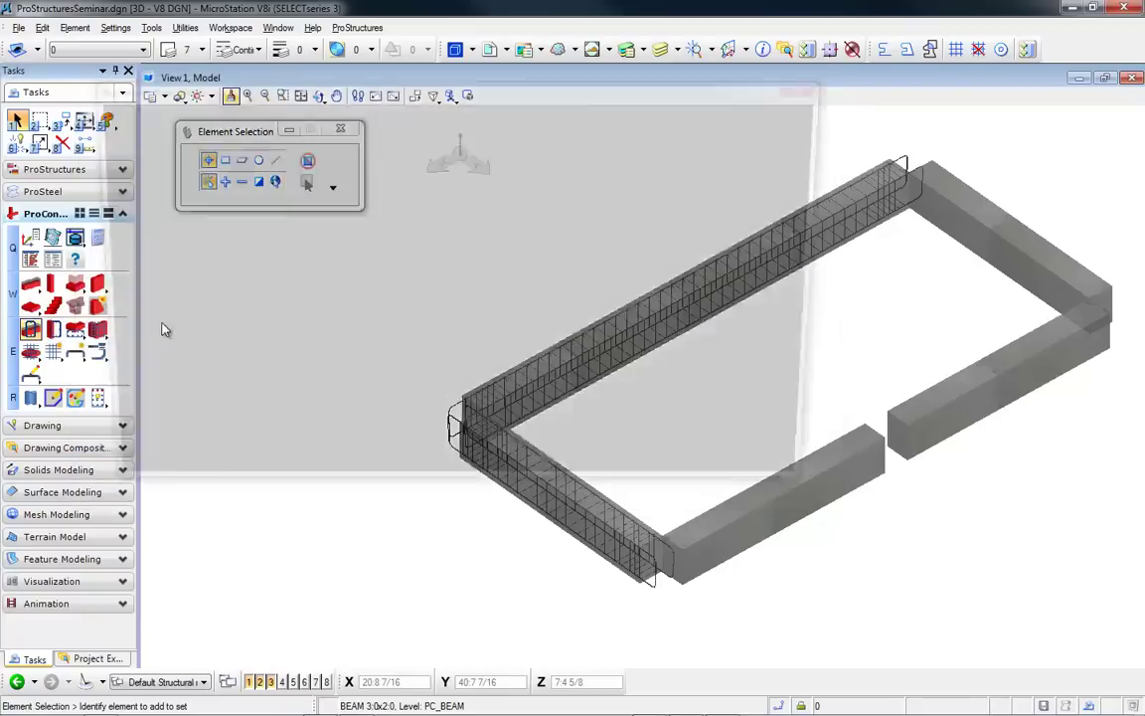
left_click(271, 491)
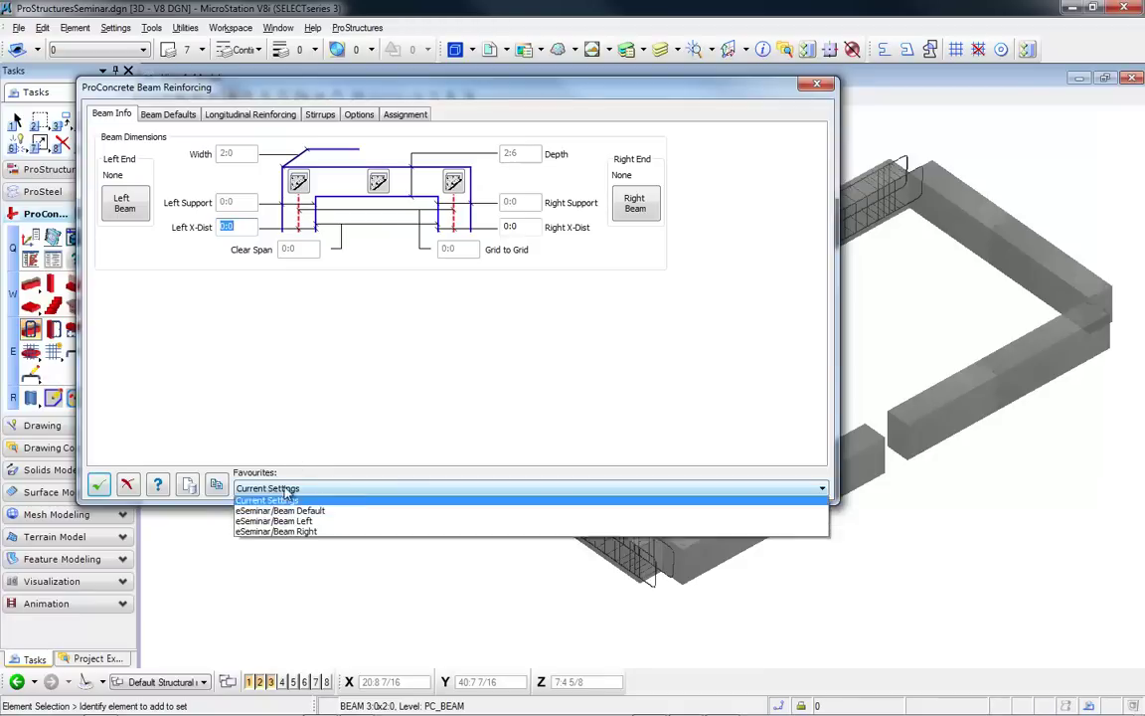
left_click(366, 523)
left_click(379, 180)
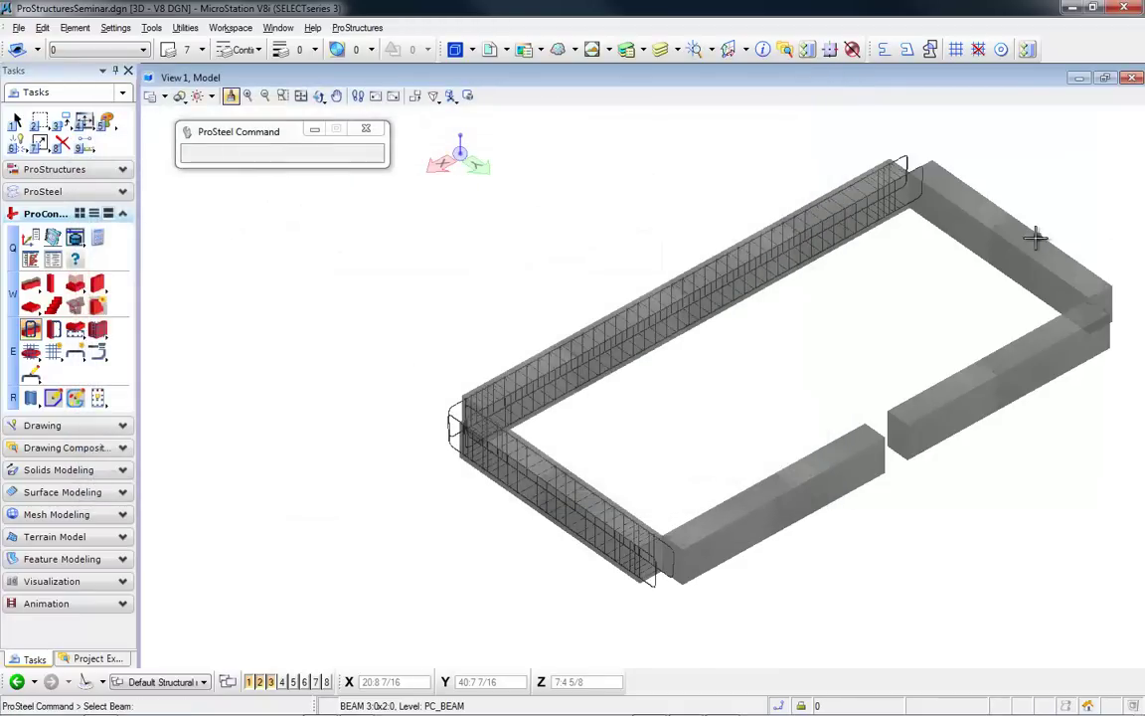
left_click(952, 268)
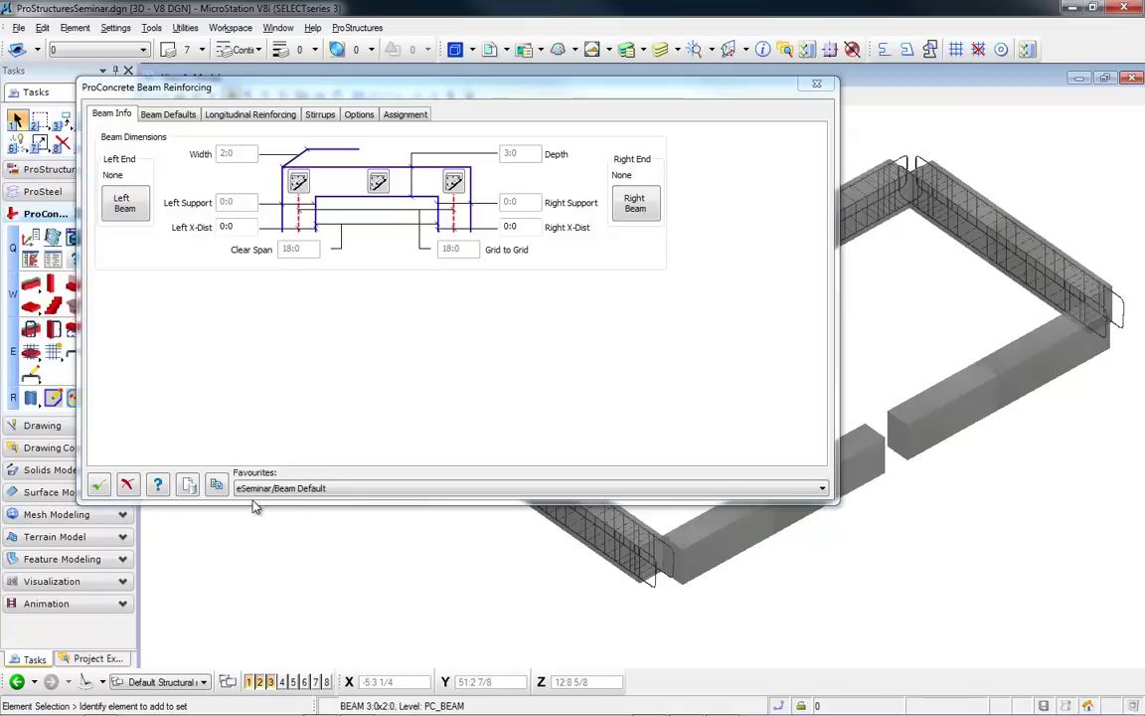
left_click(100, 486)
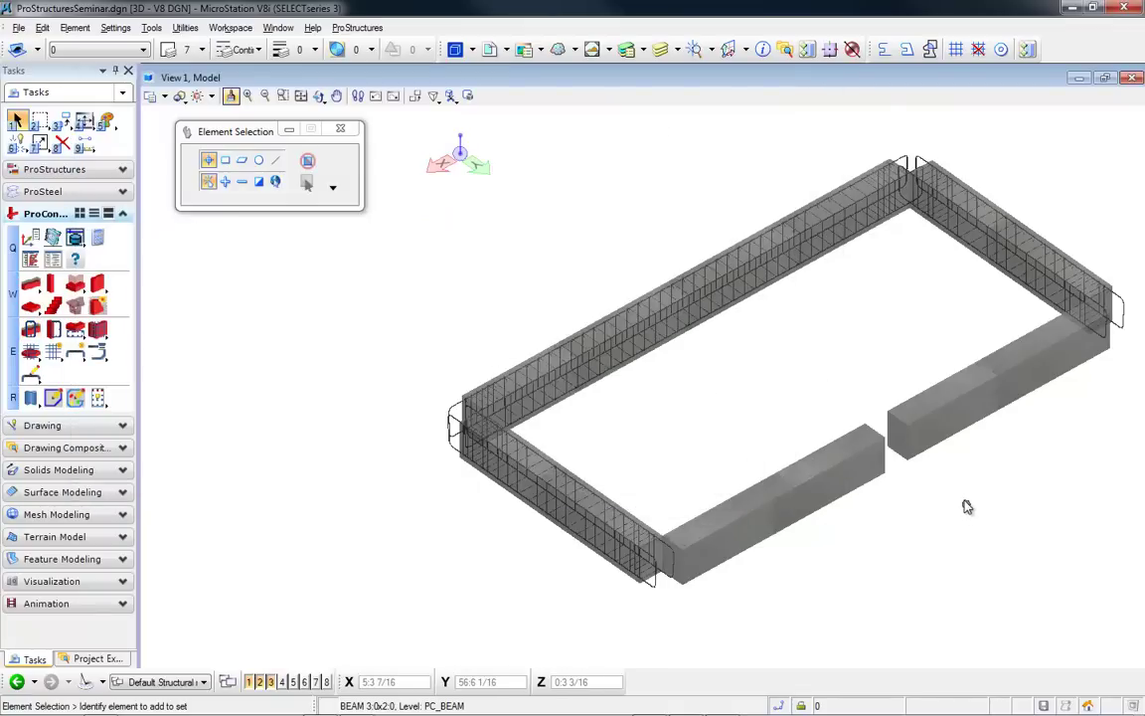
- Reinforce the left of the two separate front beams with the eSeminar/Beam Left favourite and inspect its bars at both ends
middle_click_drag(967, 507, 688, 455)
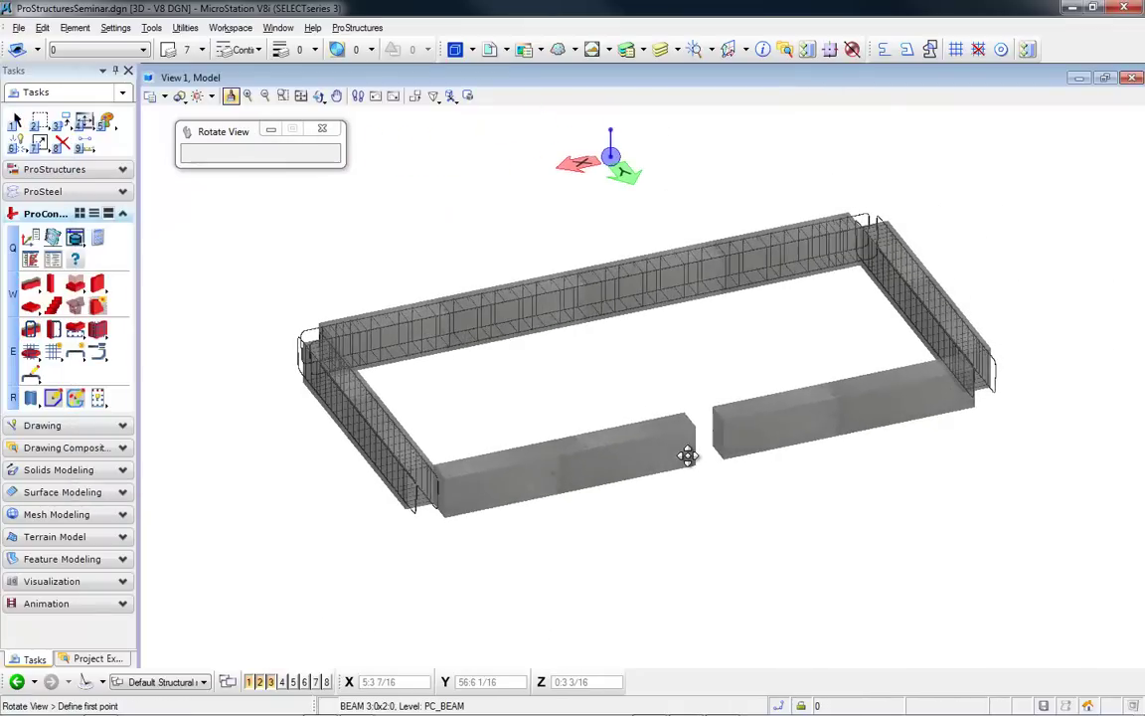
scroll(688, 449, "up", 3)
left_click(620, 408)
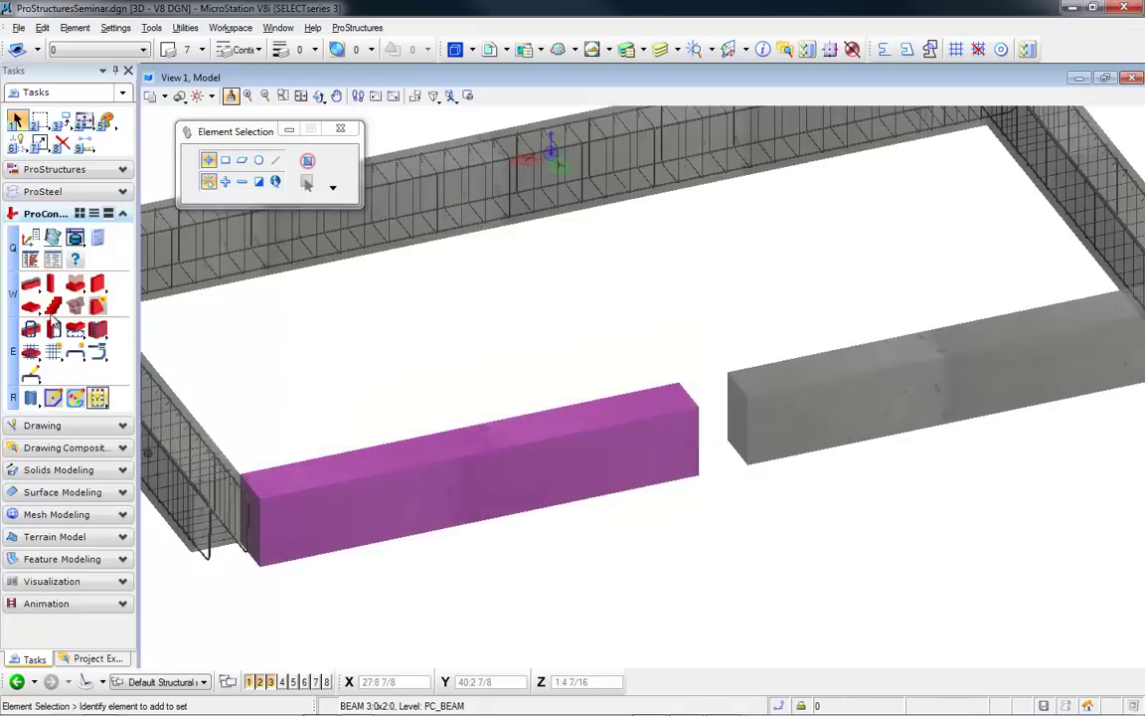
left_click(31, 331)
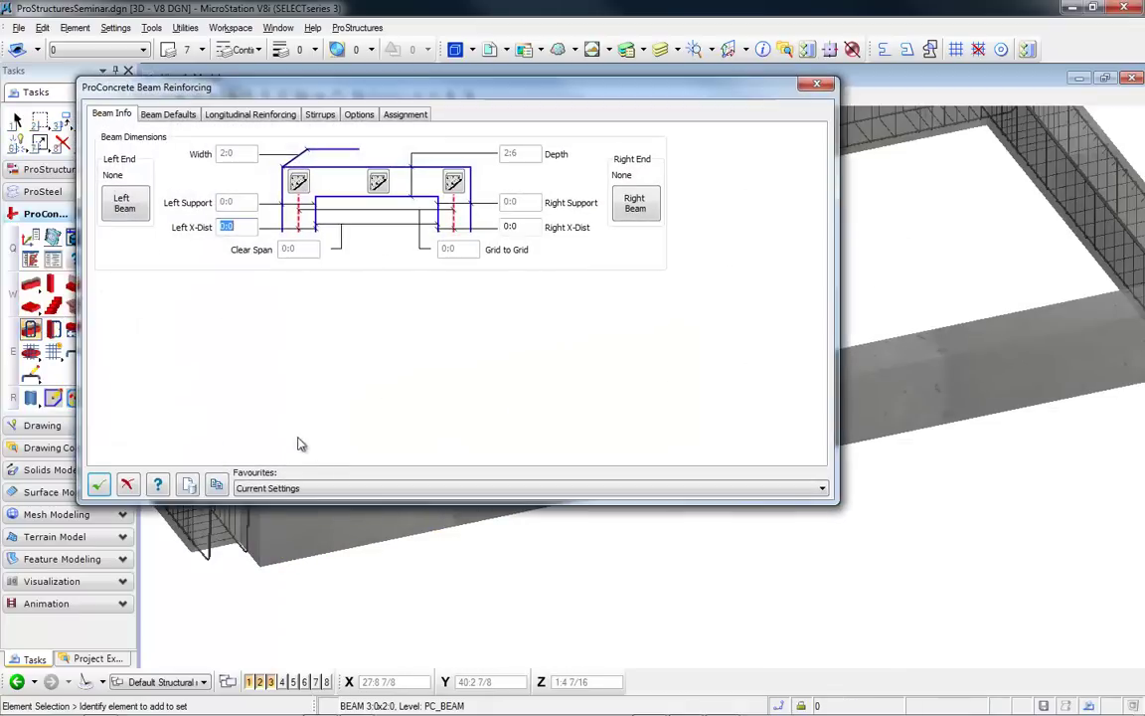
left_click(318, 488)
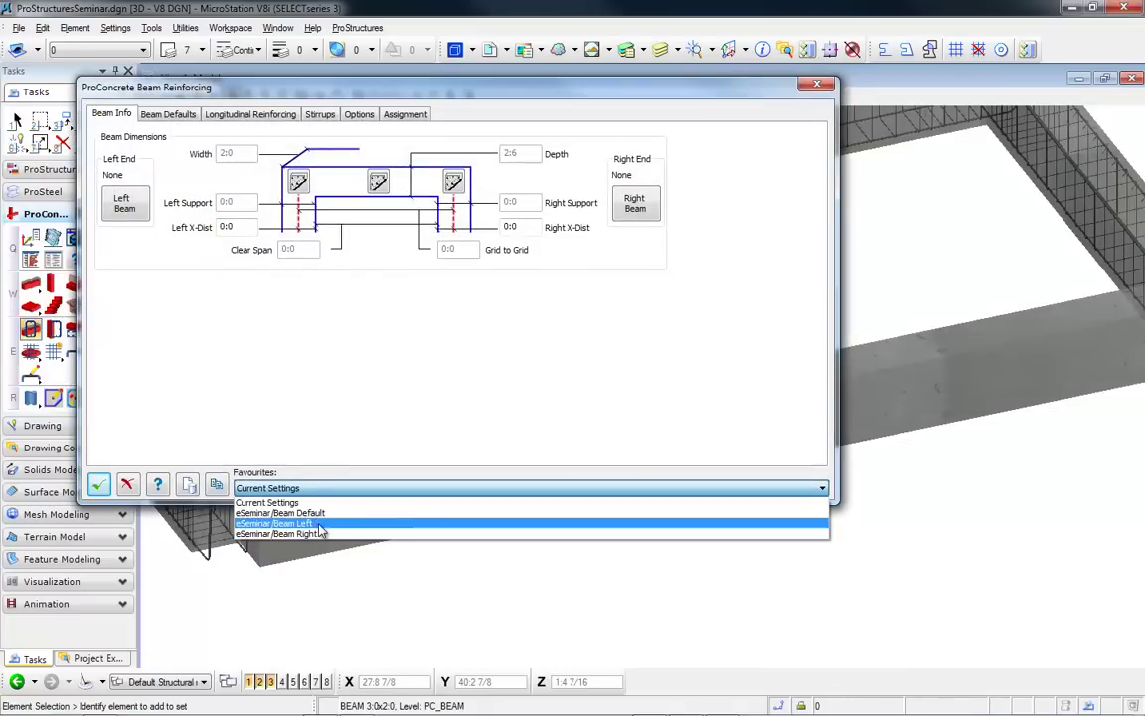
left_click(278, 524)
left_click(378, 187)
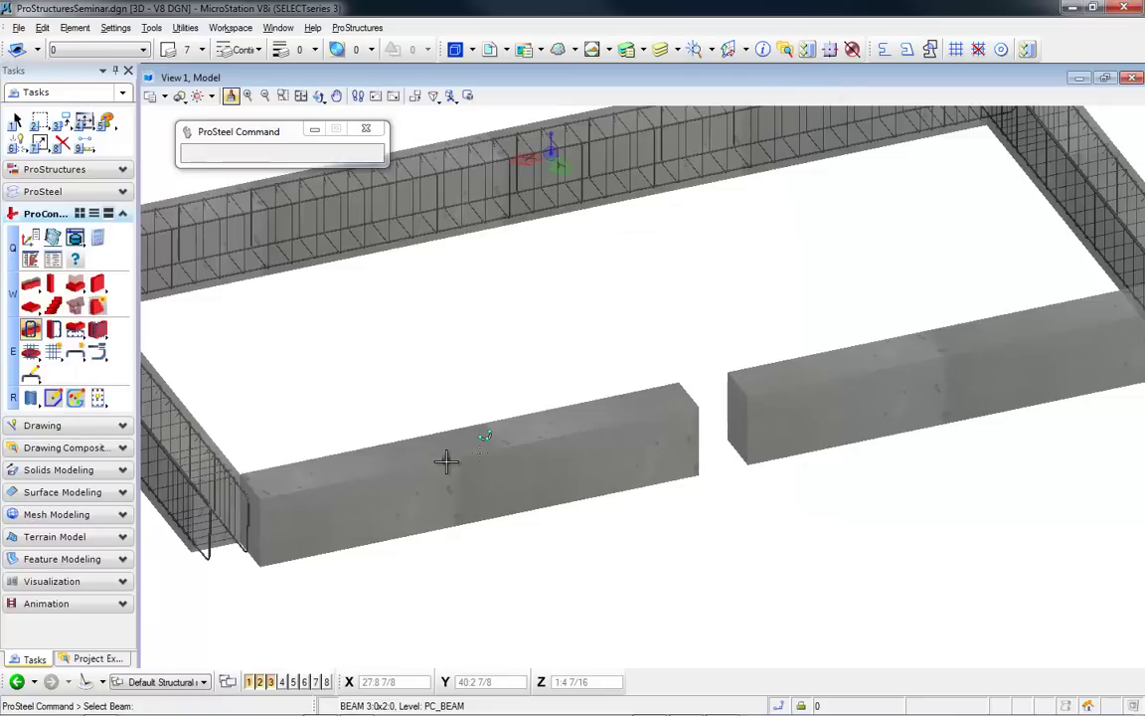
left_click(445, 459)
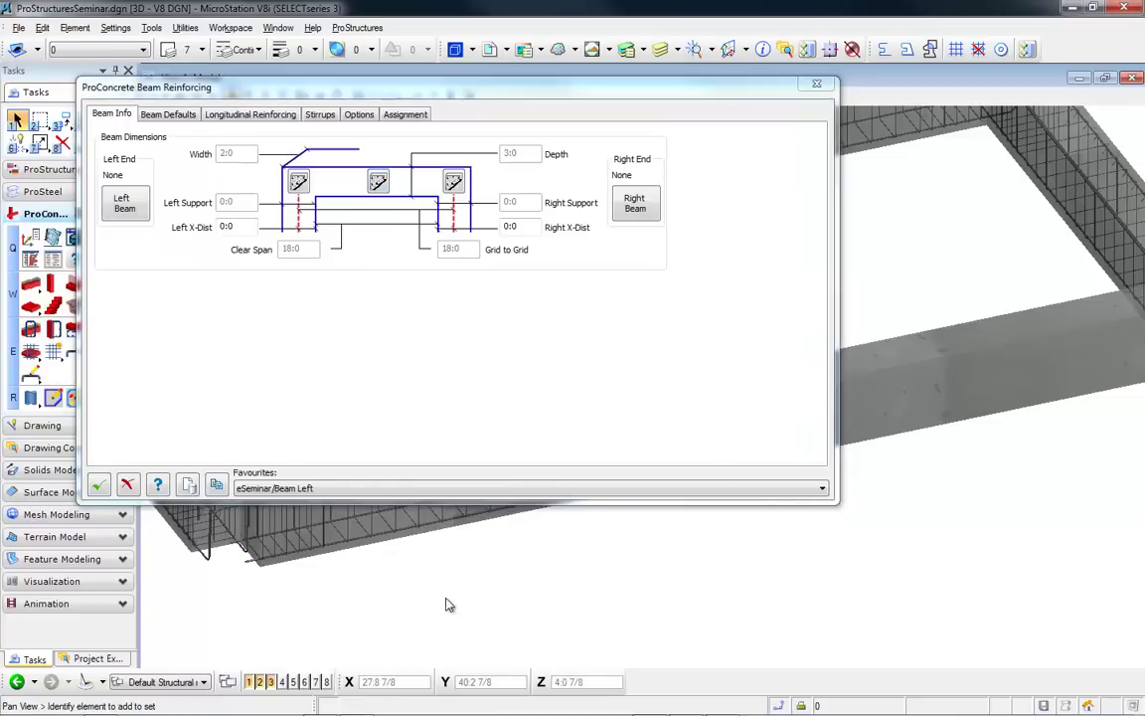
middle_click_drag(448, 606, 368, 515)
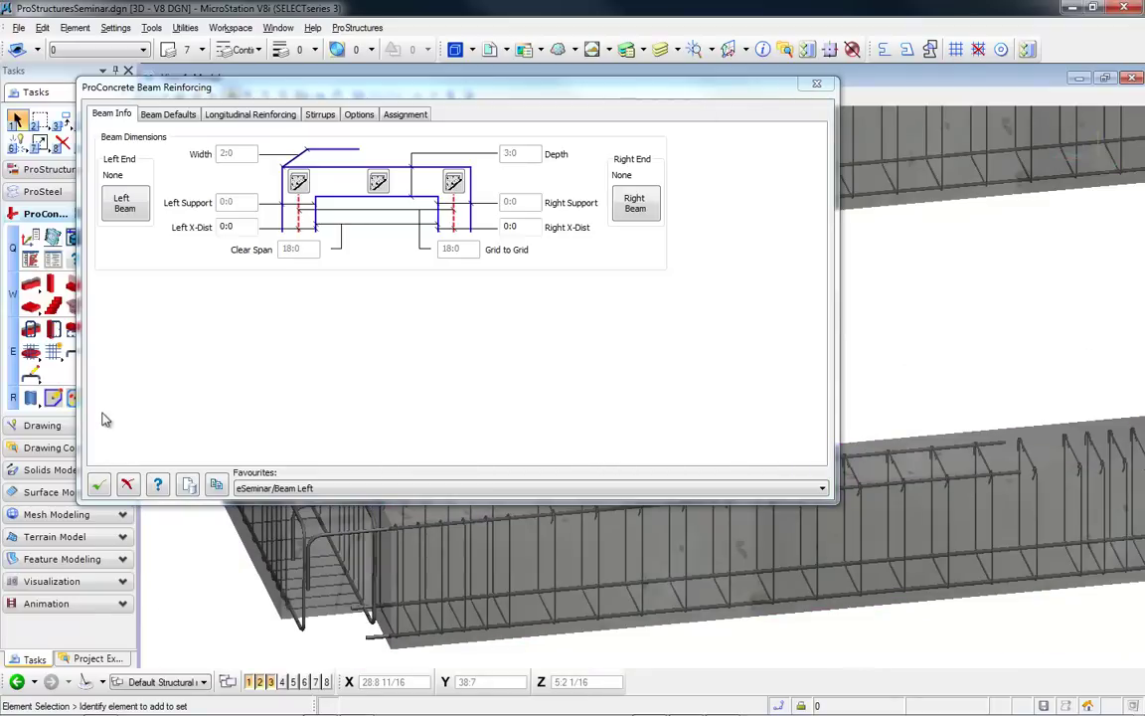
left_click(102, 491)
scroll(427, 552, "up", 2)
middle_click_drag(426, 553, 405, 413)
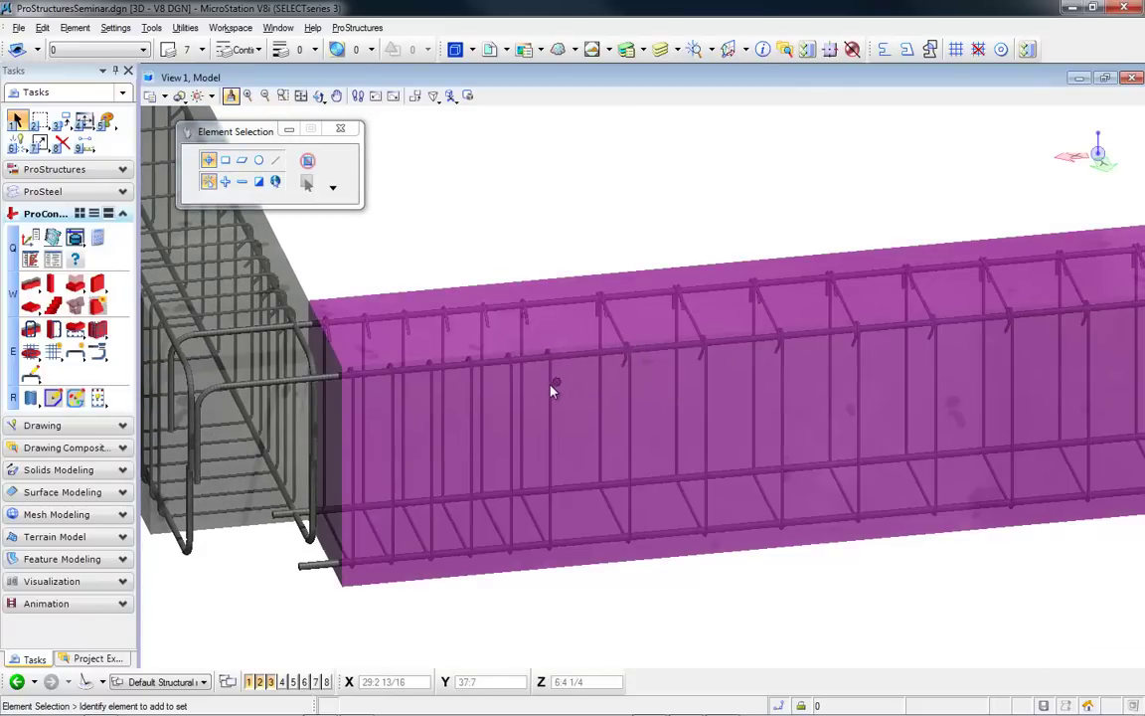
middle_click_drag(944, 605, 255, 629)
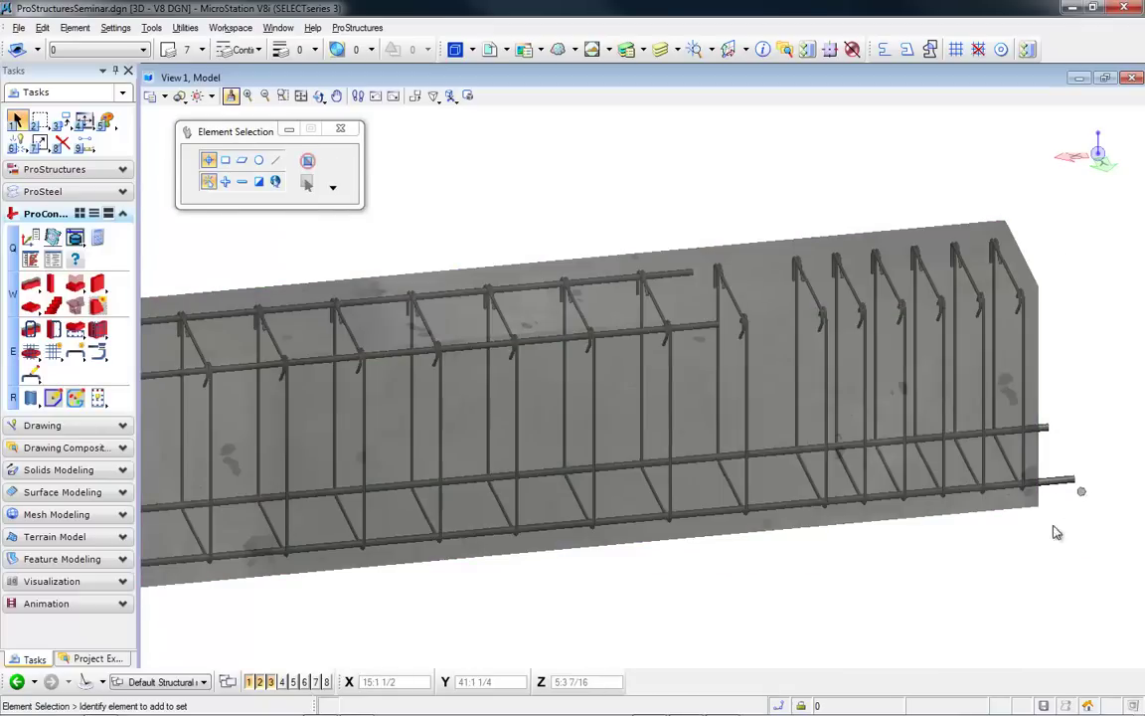
- Reinforce the right of the two separate front beams with the eSeminar/Beam Right favourite and accept it
scroll(934, 545, "down", 4)
middle_click_drag(944, 494, 587, 498)
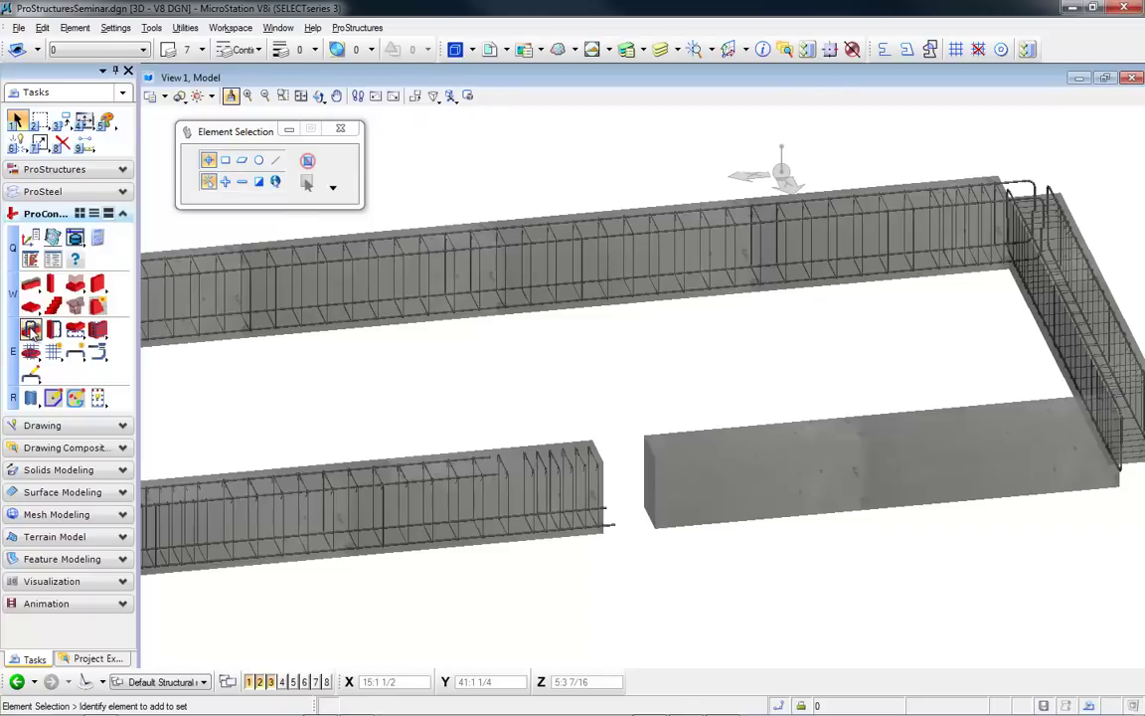
left_click(31, 330)
left_click(283, 488)
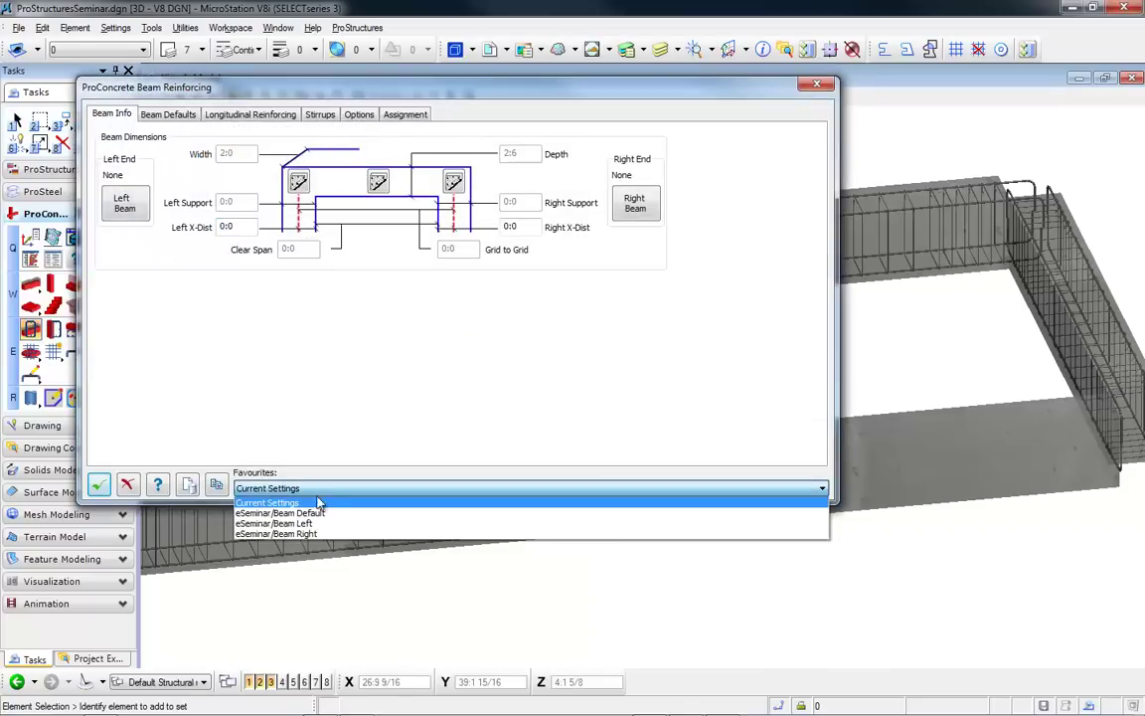
left_click(313, 531)
left_click(378, 183)
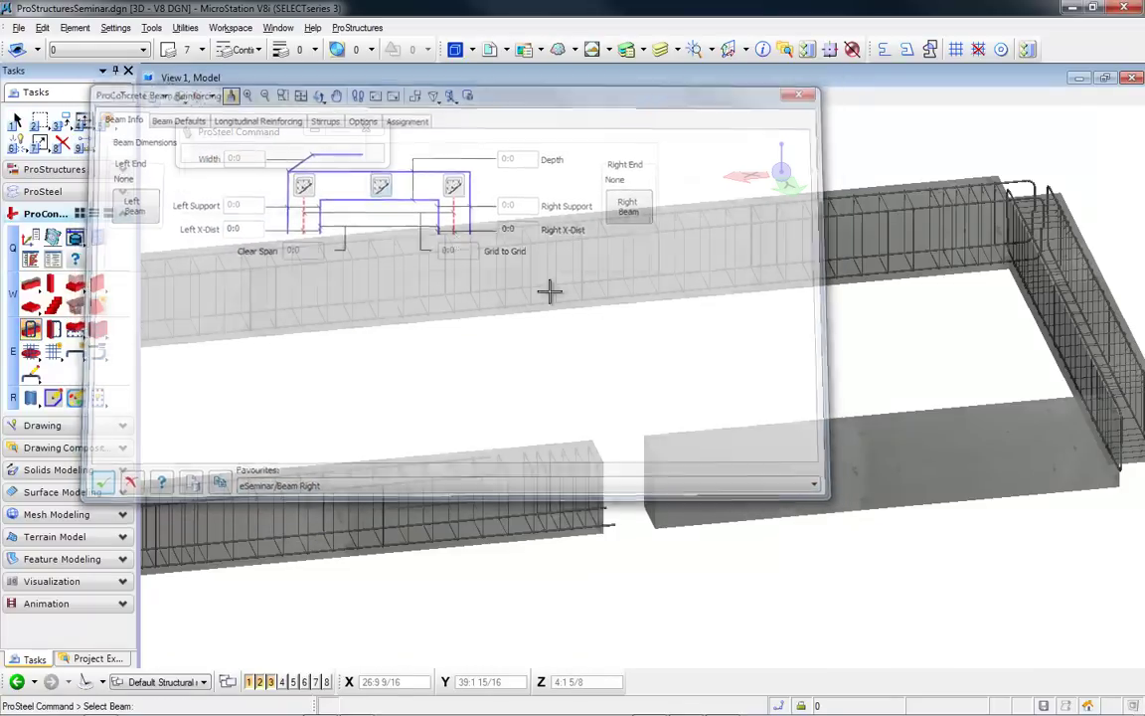
left_click(798, 464)
left_click(795, 583)
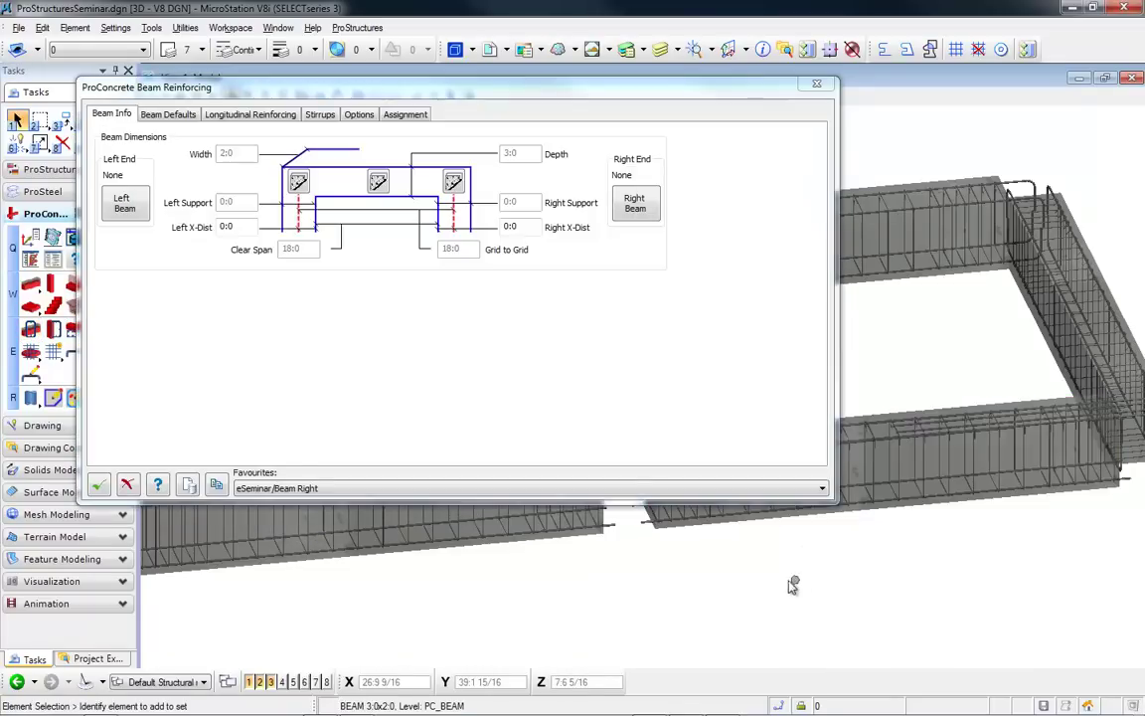
left_click(98, 484)
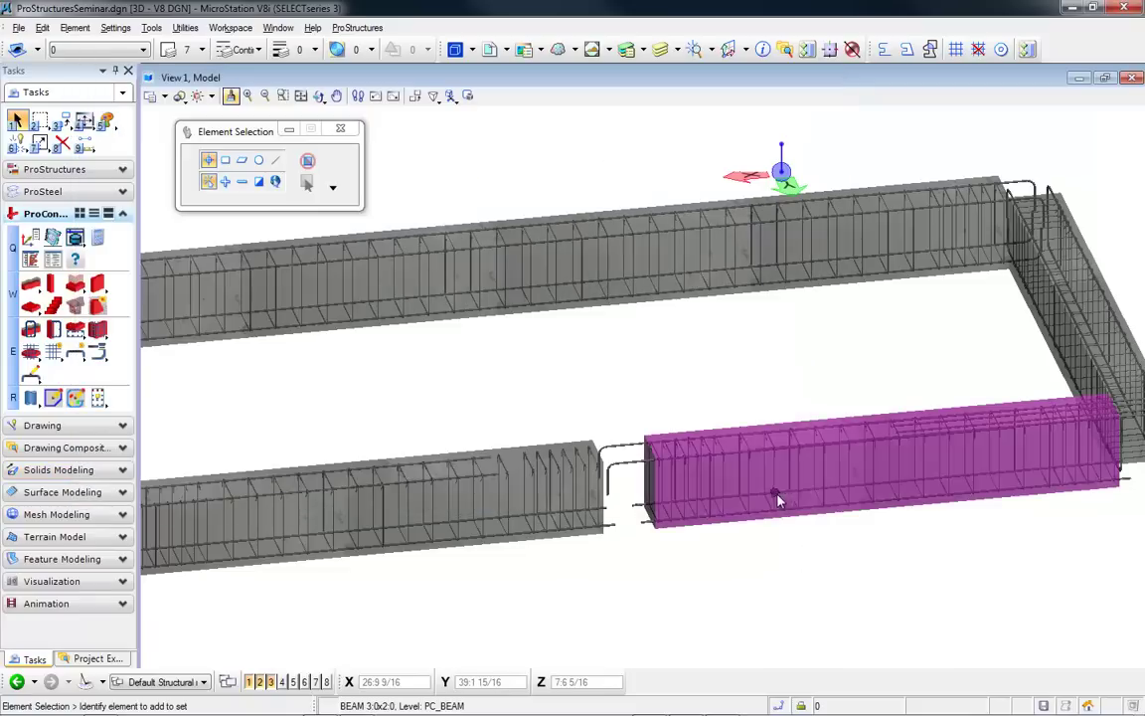
- Check the bars projecting from the right front beam and reverse the beam's insertion direction in its position properties
middle_click_drag(766, 498, 558, 523)
left_click_drag(558, 524, 442, 524)
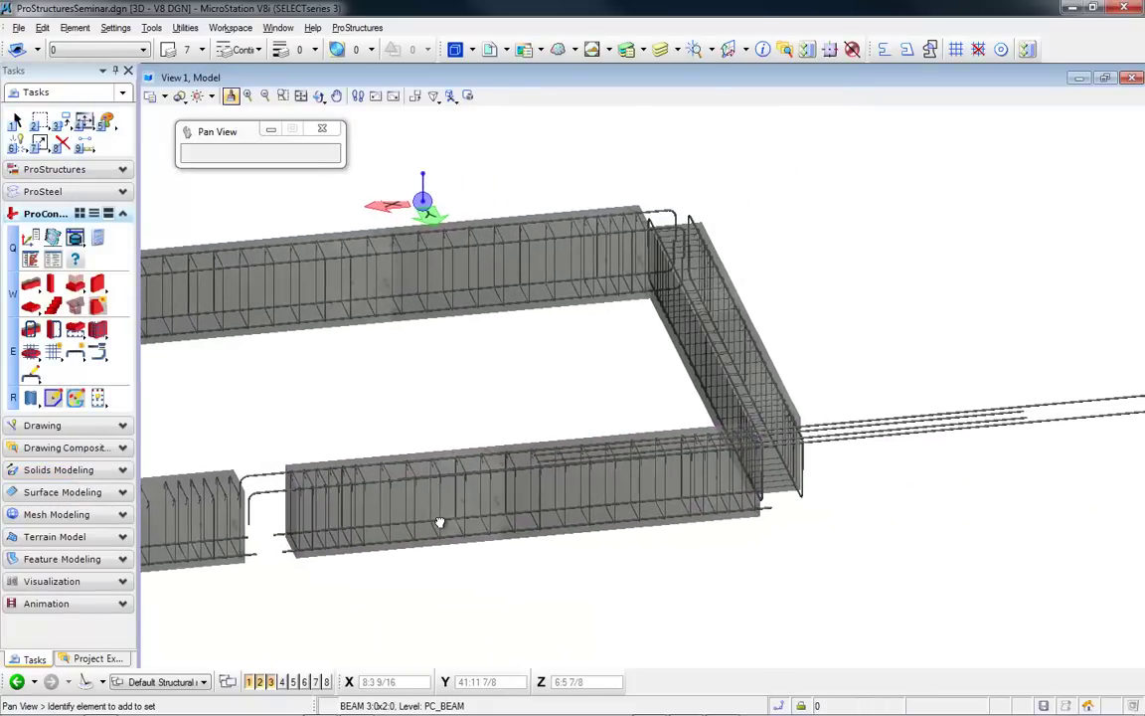
middle_click_drag(447, 525, 675, 531)
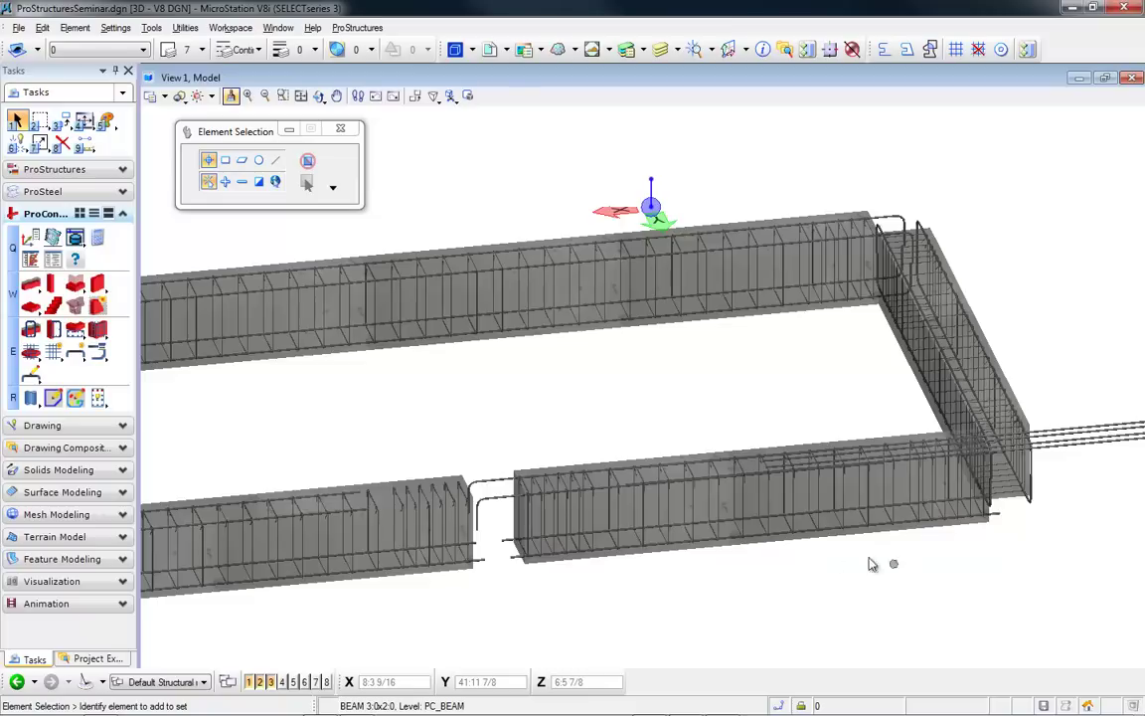
left_click(771, 548)
right_click(771, 547)
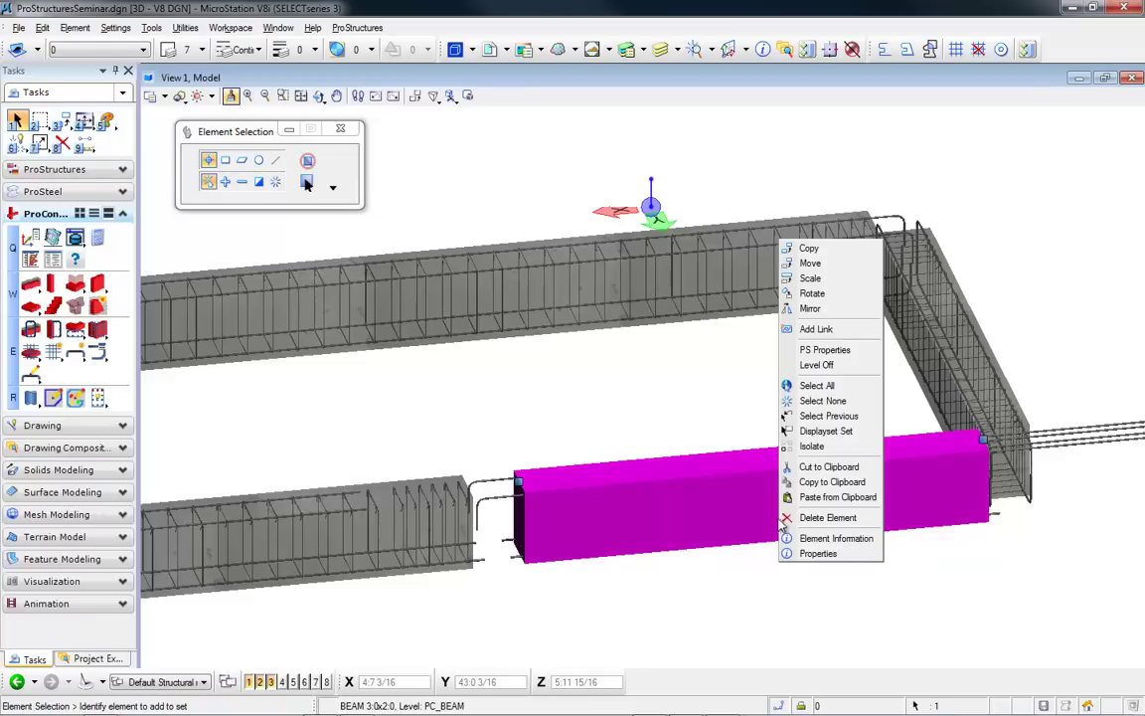
left_click(785, 350)
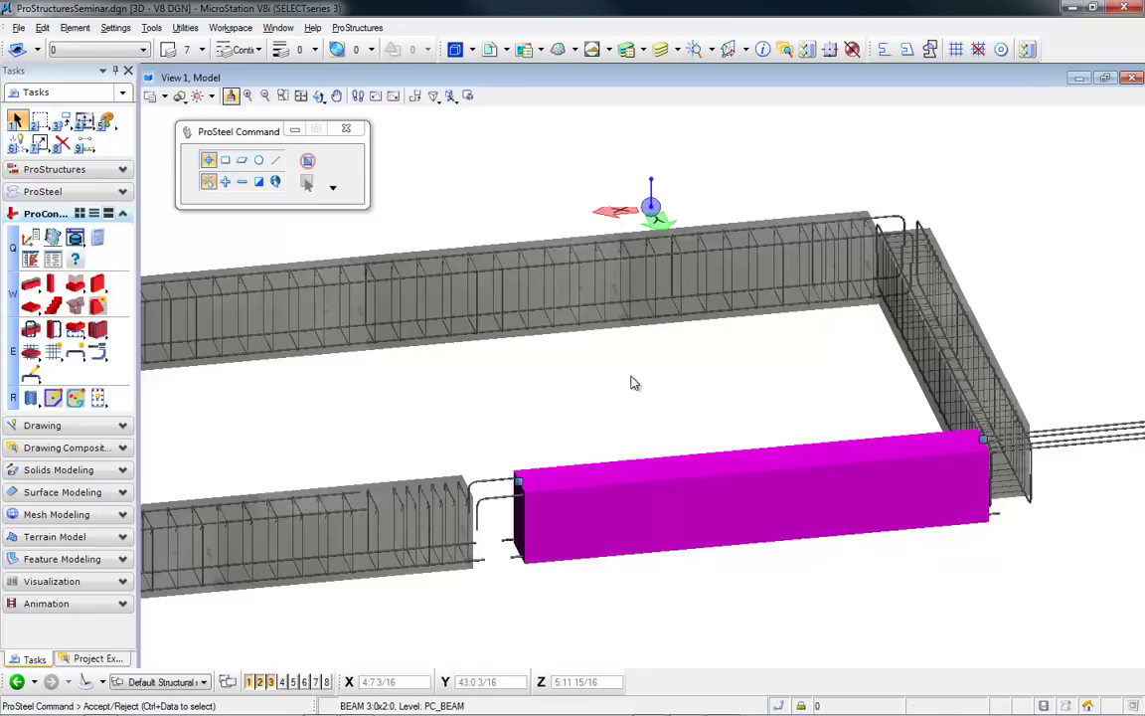
left_click(124, 161)
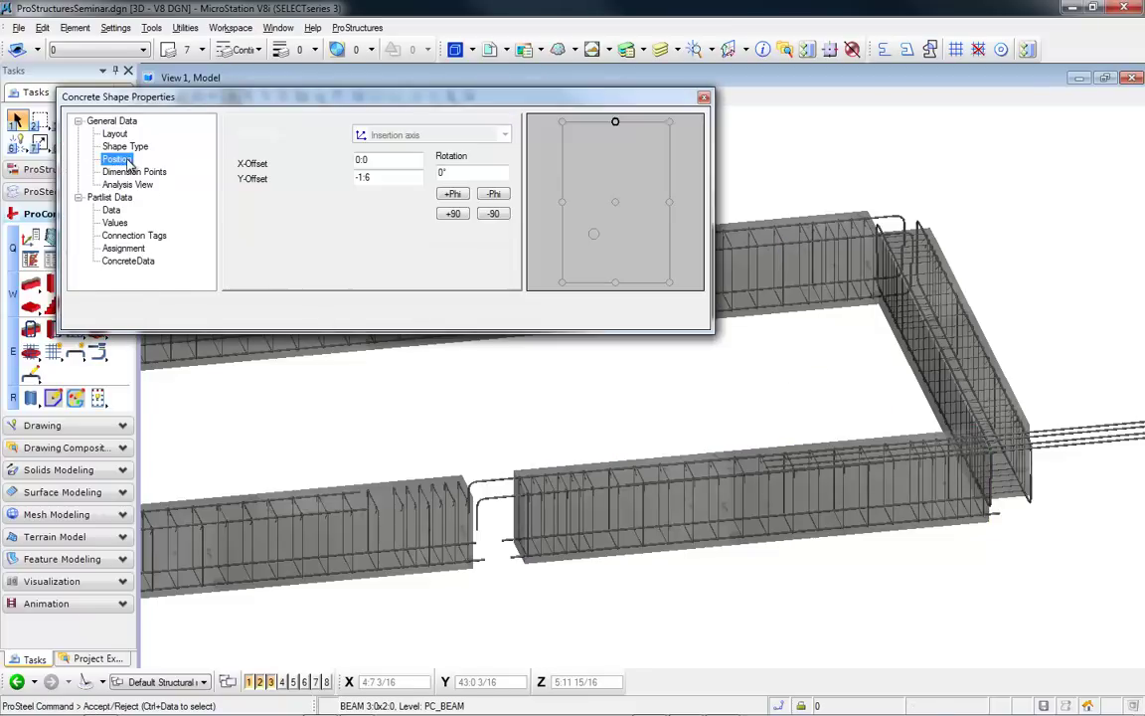
left_click(245, 268)
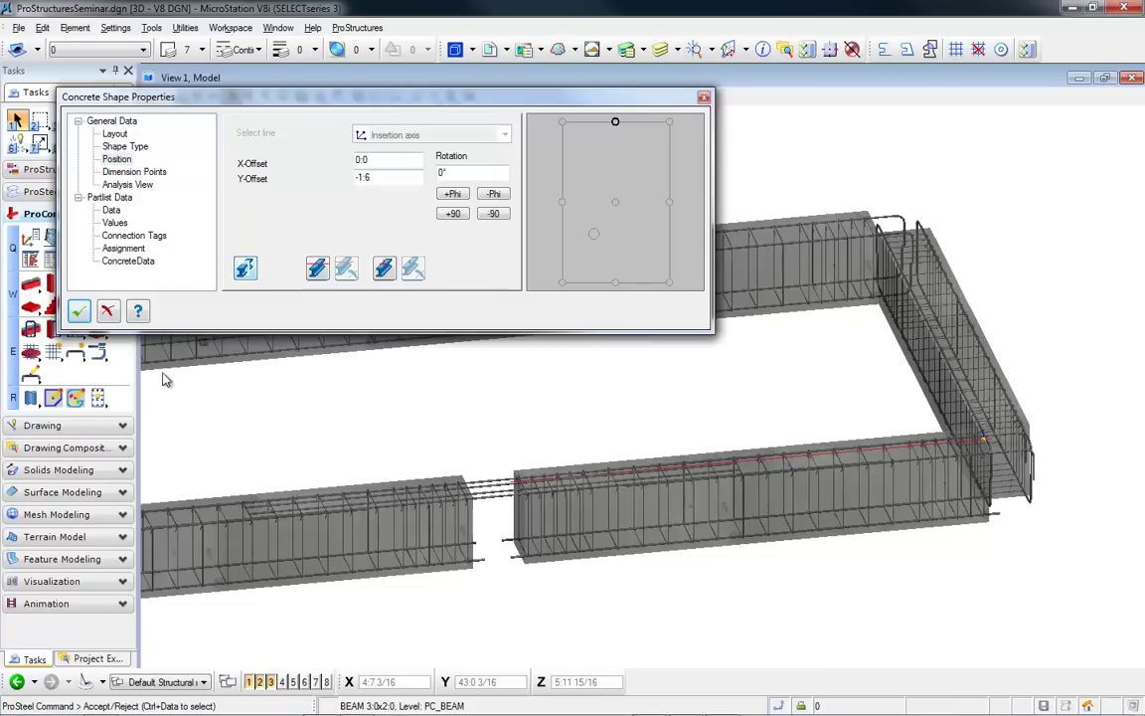
left_click(79, 311)
- Restore the display of all hidden parts of the model around the reinforced perimeter beams
middle_click_drag(550, 456, 692, 415)
scroll(830, 438, "down", 2)
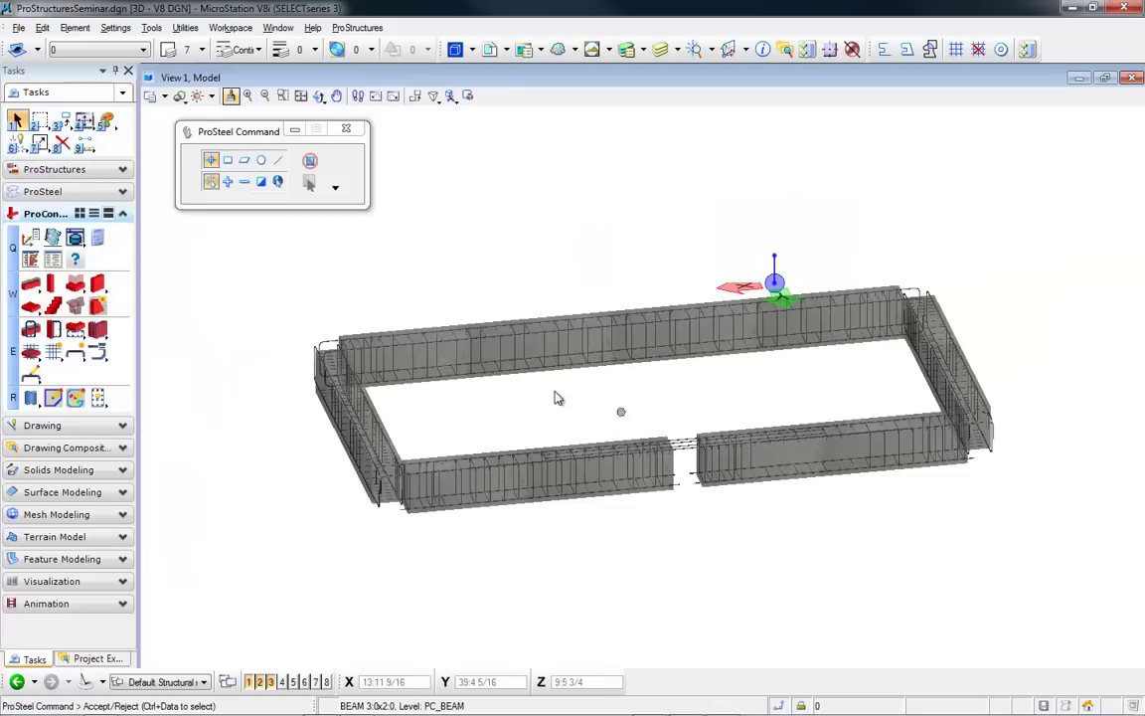
left_click(54, 191)
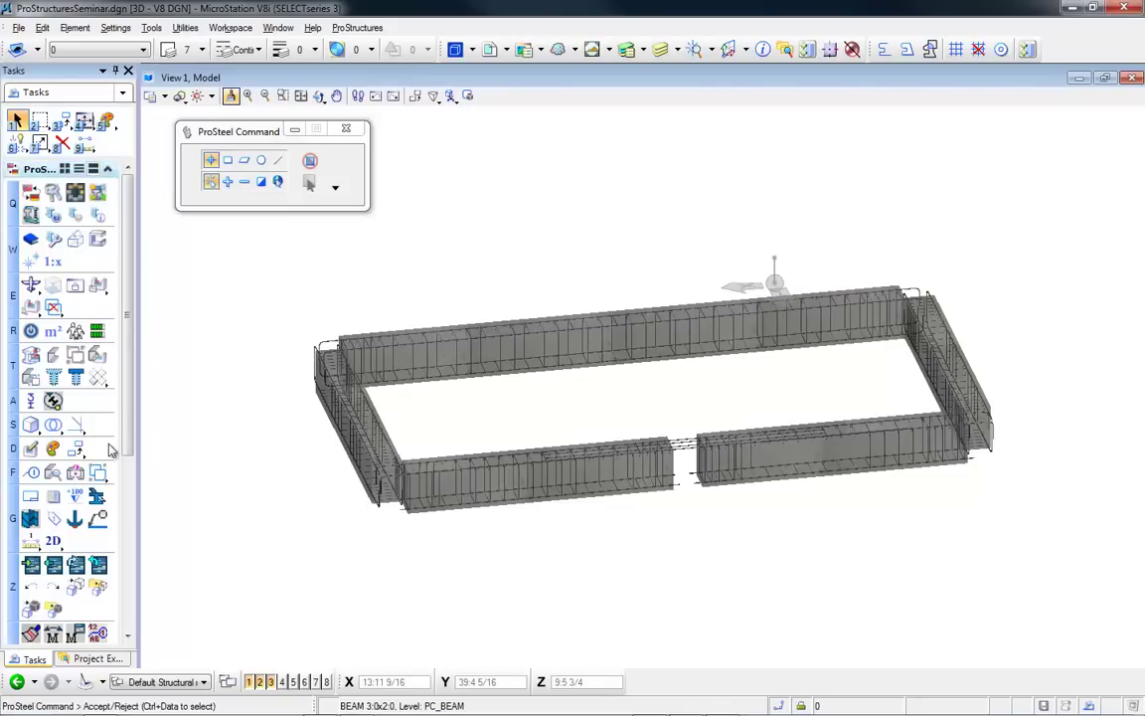
left_click(32, 356)
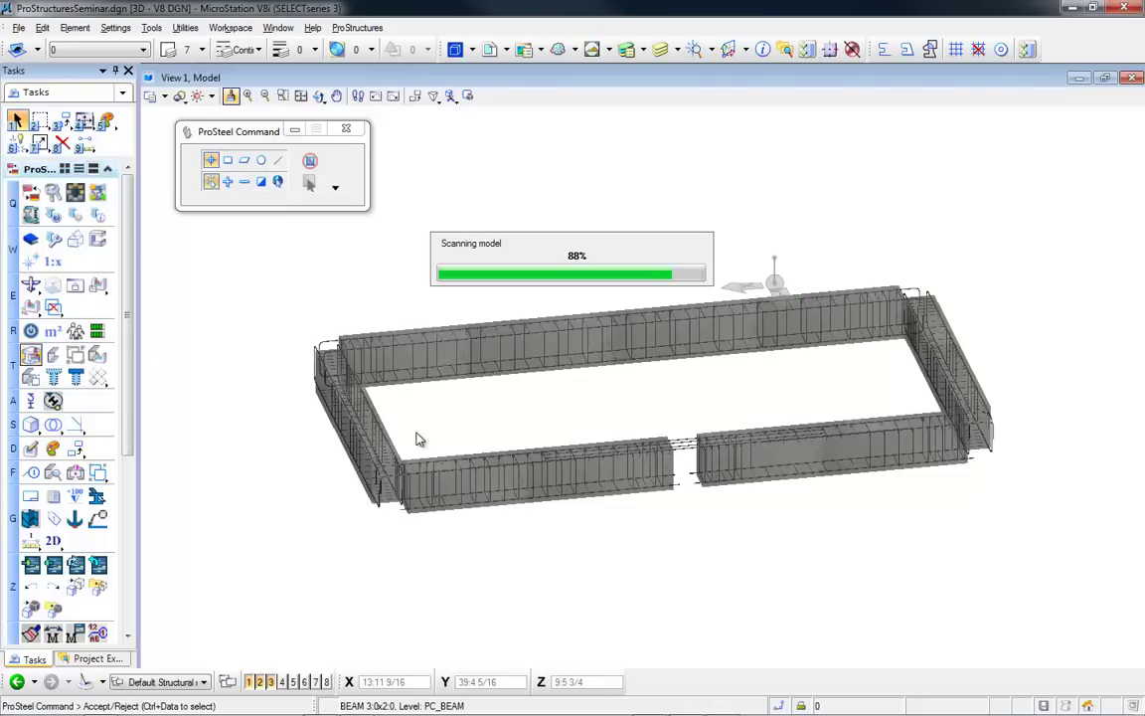
middle_click_drag(679, 523, 699, 319)
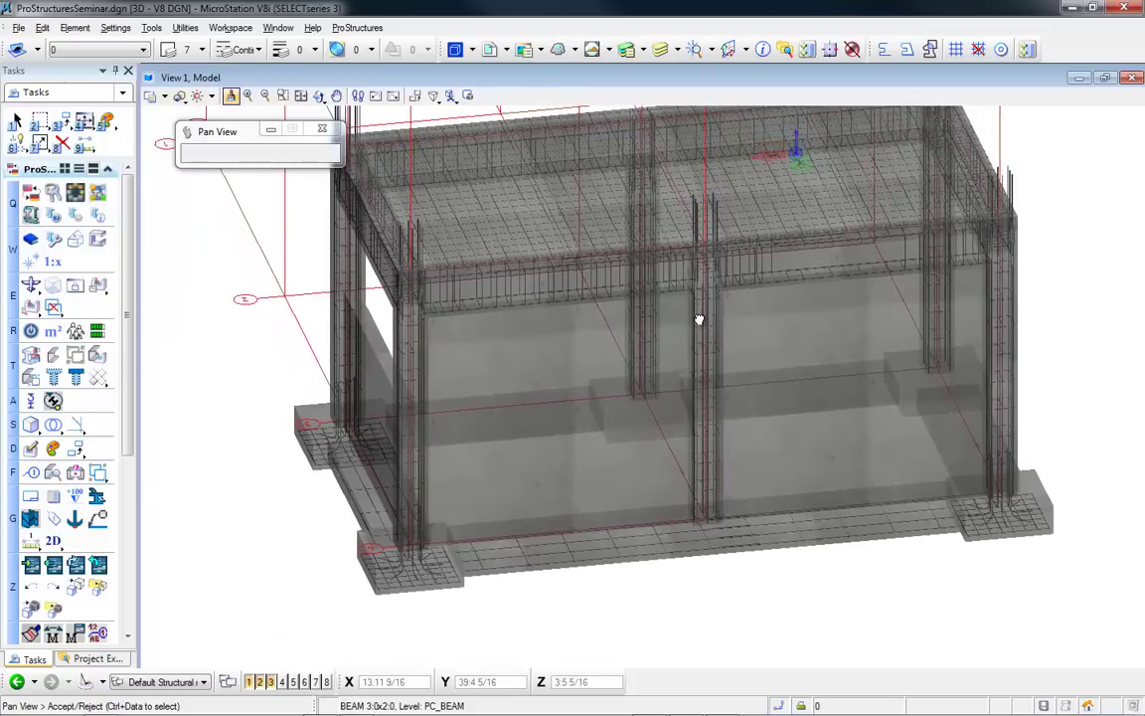
- Isolate the two wall panels between the front columns
left_click(587, 437)
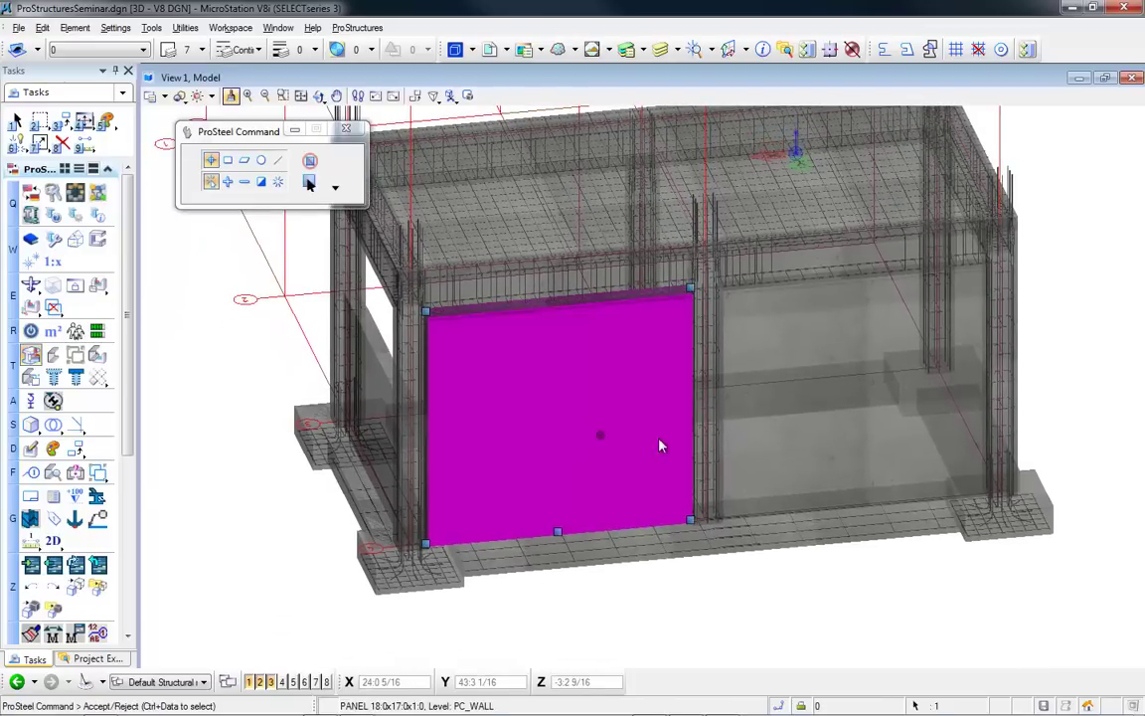
left_click(761, 426, "ctrl")
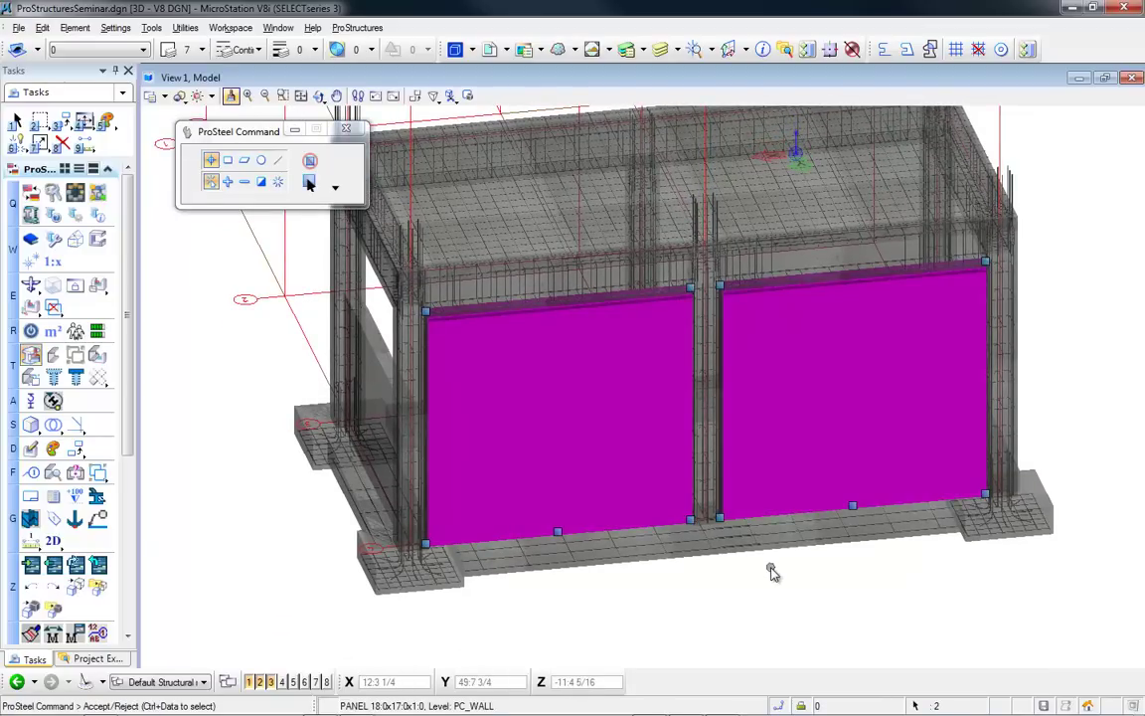
right_click(749, 615)
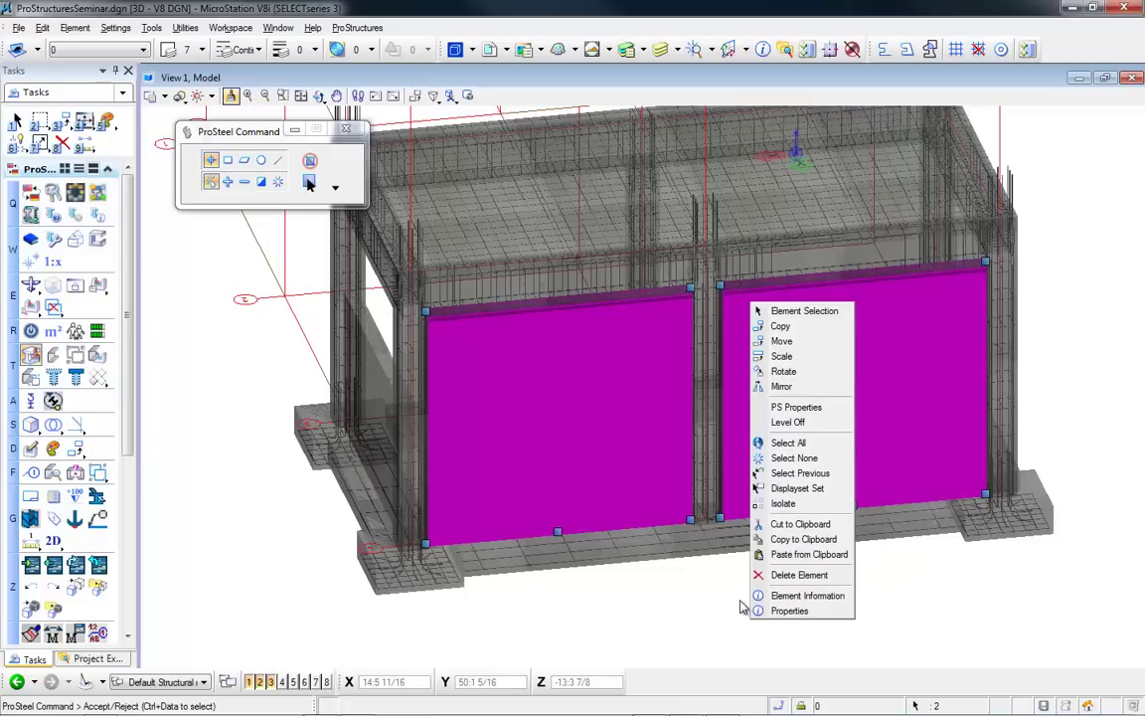
left_click(801, 504)
left_click(791, 603)
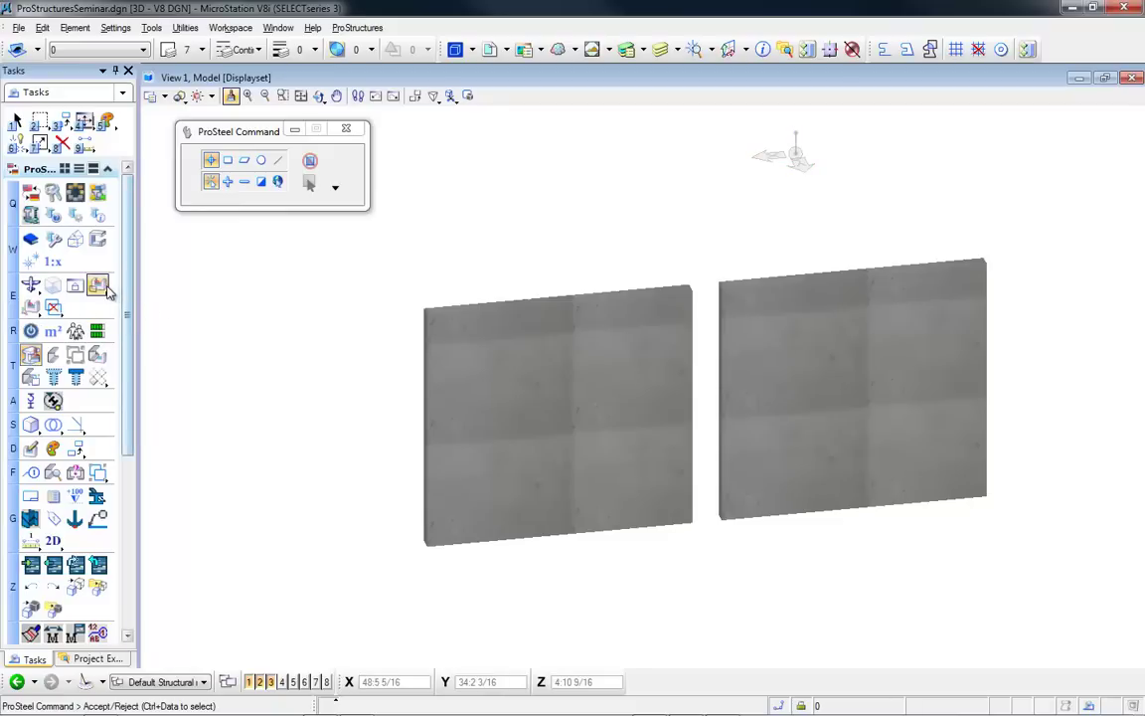
- Align the view and coordinate system to the front face of the left wall panel at its lower-left corner
left_click_drag(98, 286, 154, 319)
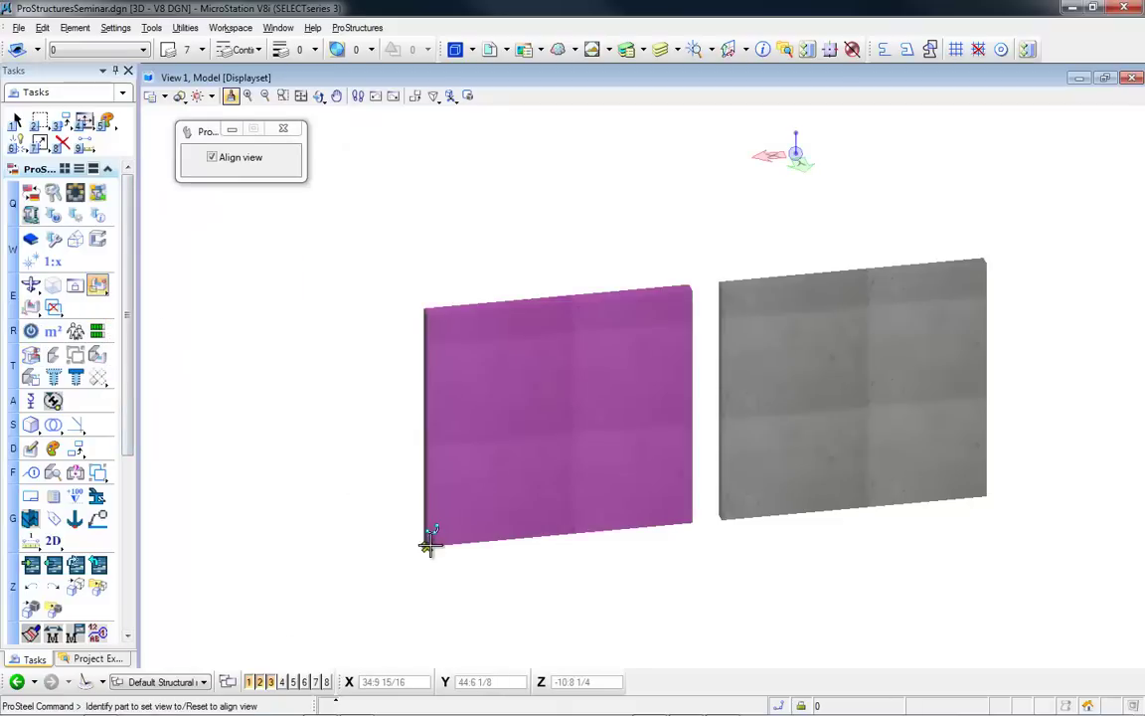
left_click(432, 553)
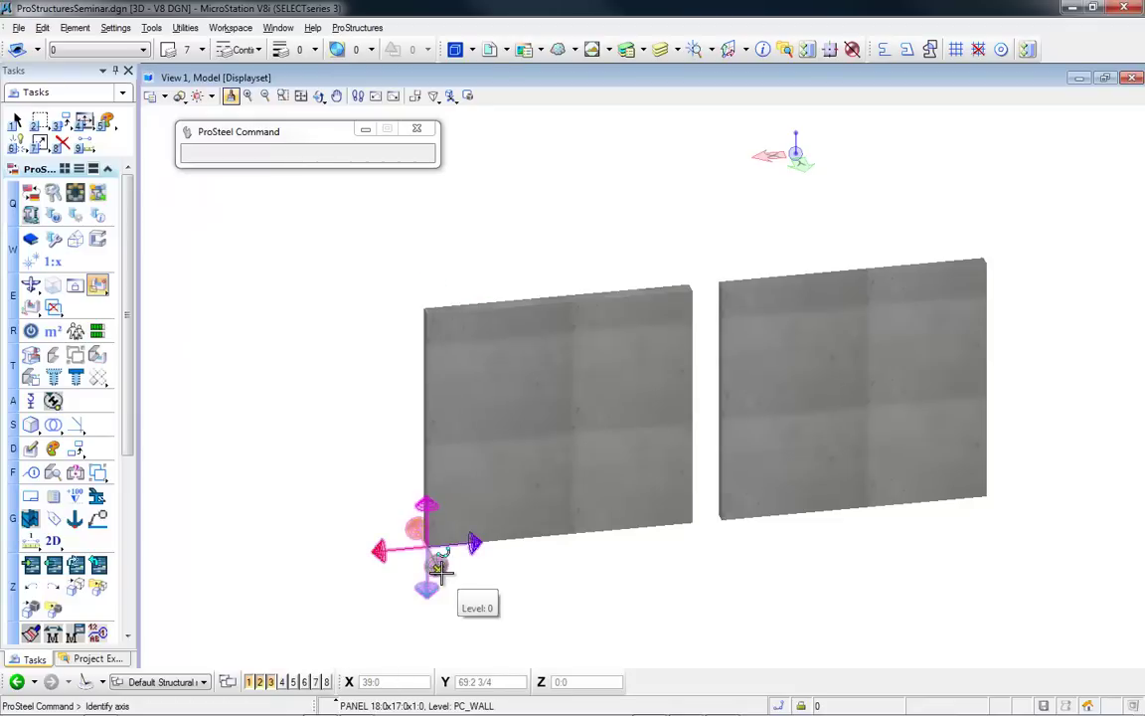
left_click(441, 566)
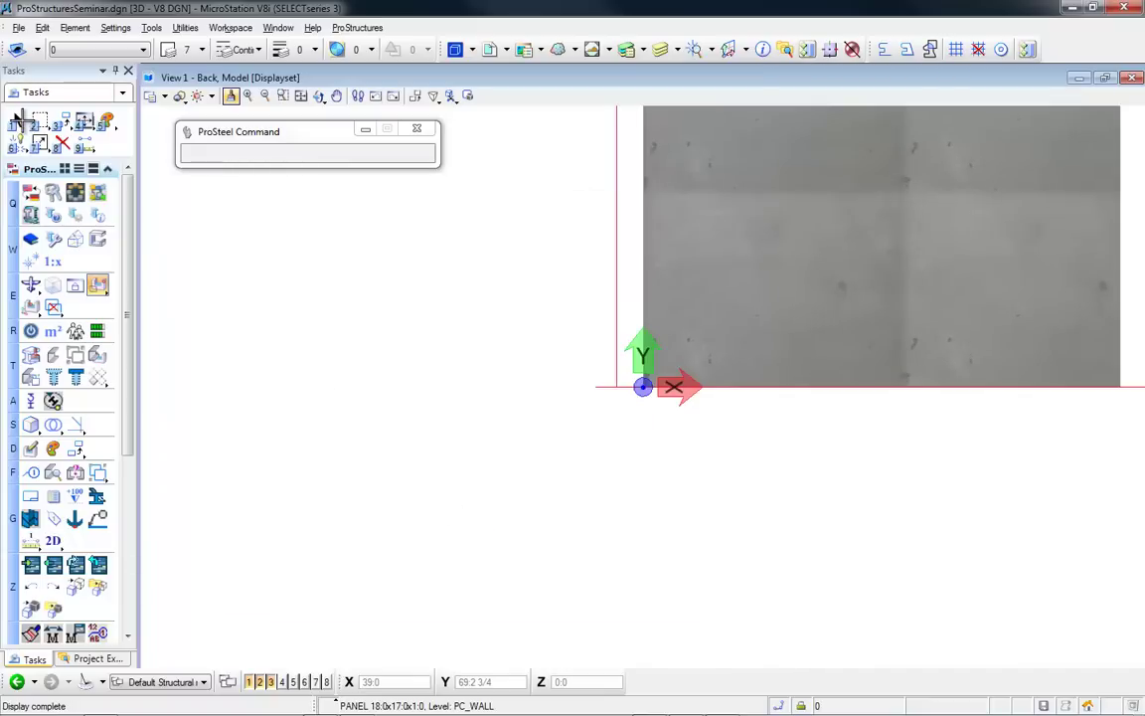
left_click(16, 120)
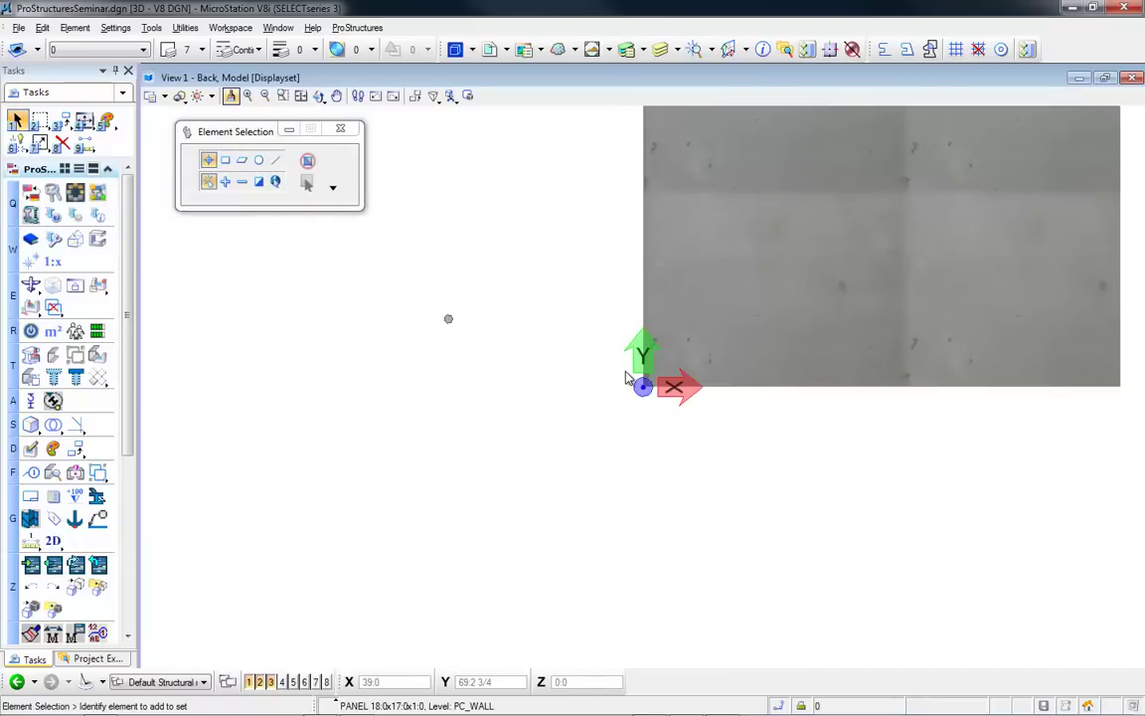
- Draw a roughly square orthogonal block near the middle of the left wall panel as the outline for an opening
middle_click_drag(612, 366, 371, 579)
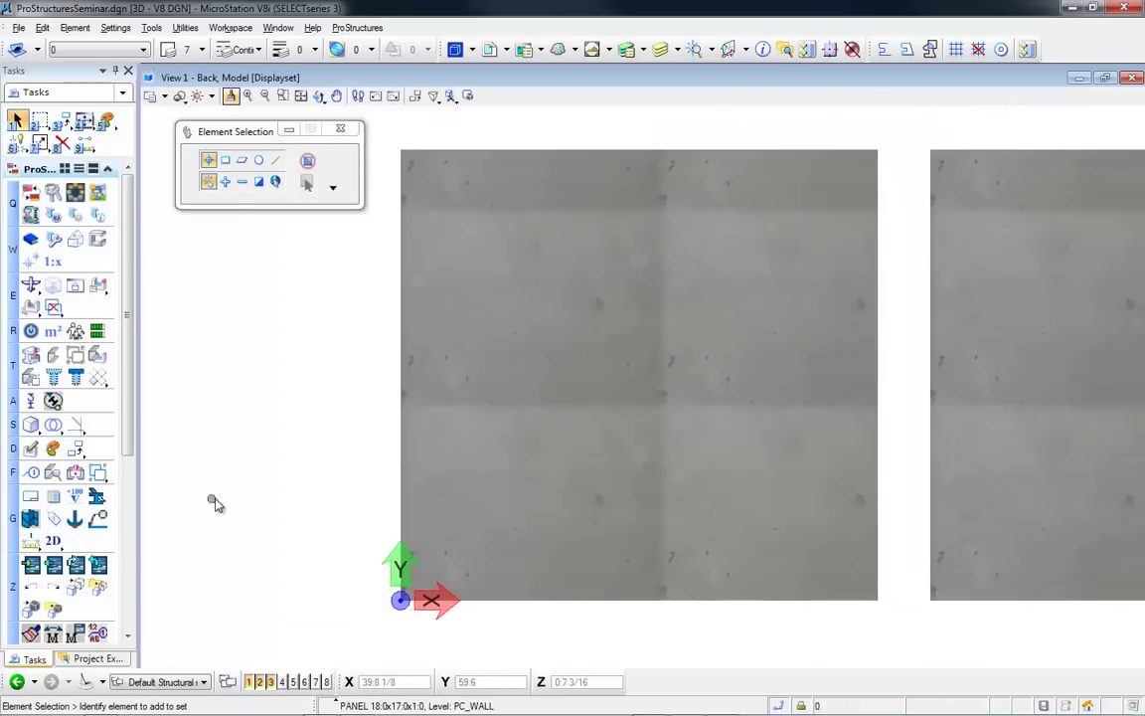
left_click_drag(129, 347, 130, 547)
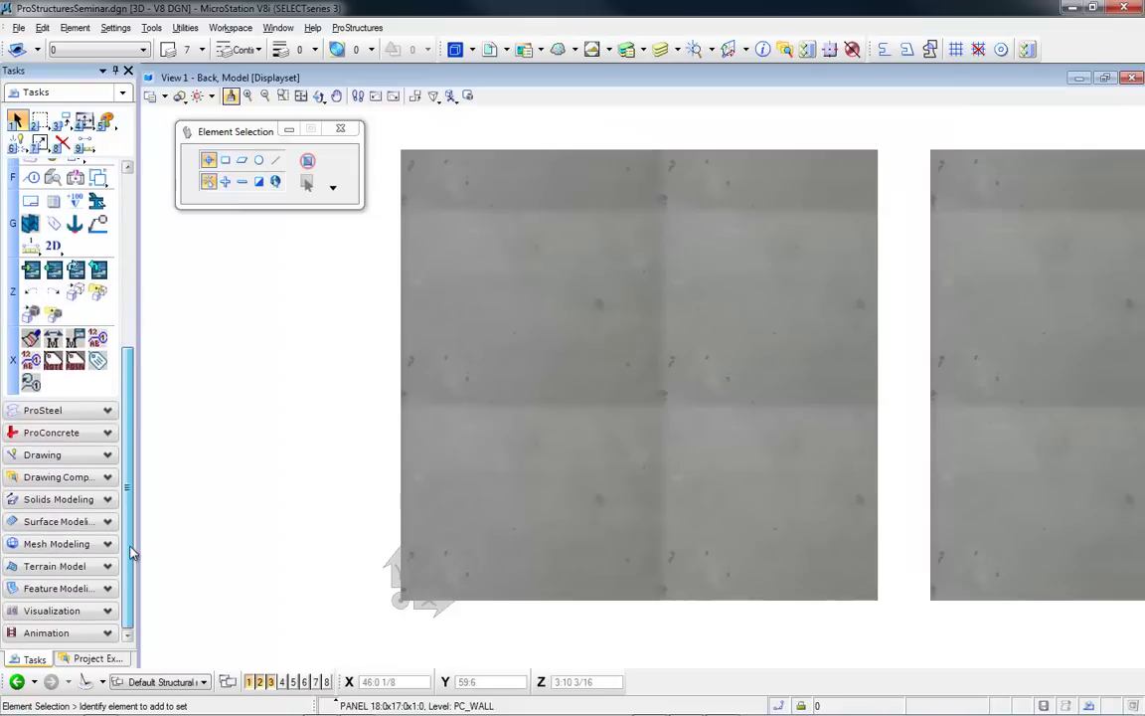
left_click(50, 454)
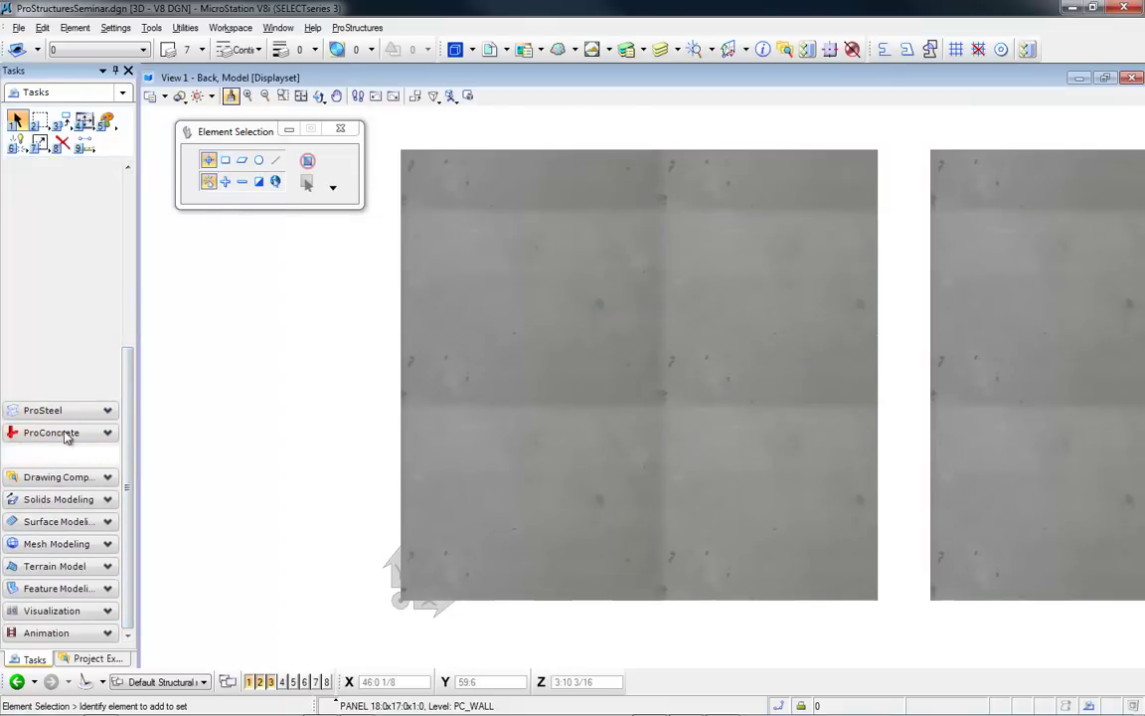
scroll(60, 249, "up", 5)
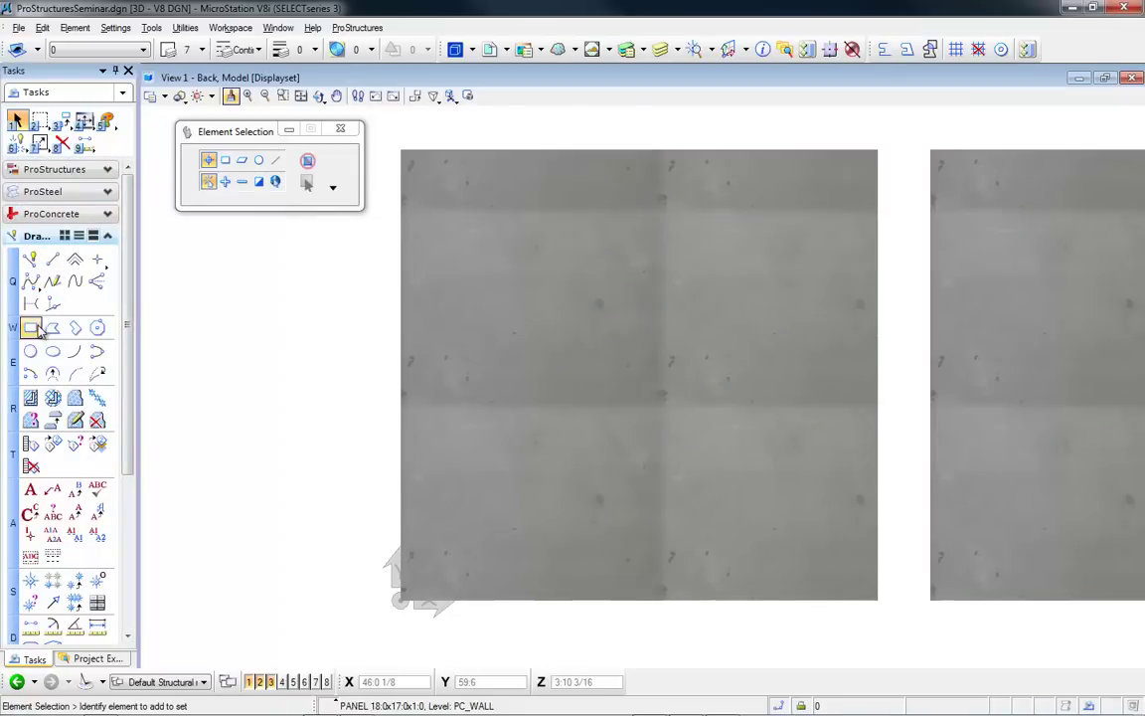
left_click(31, 327)
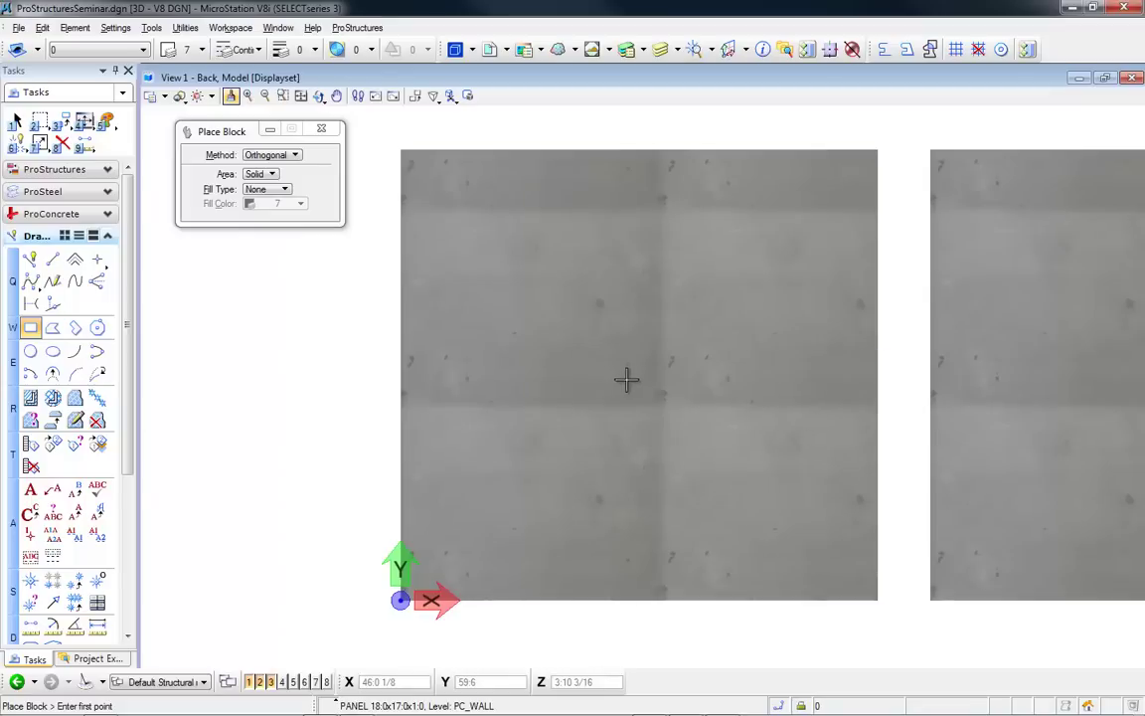
left_click(574, 439)
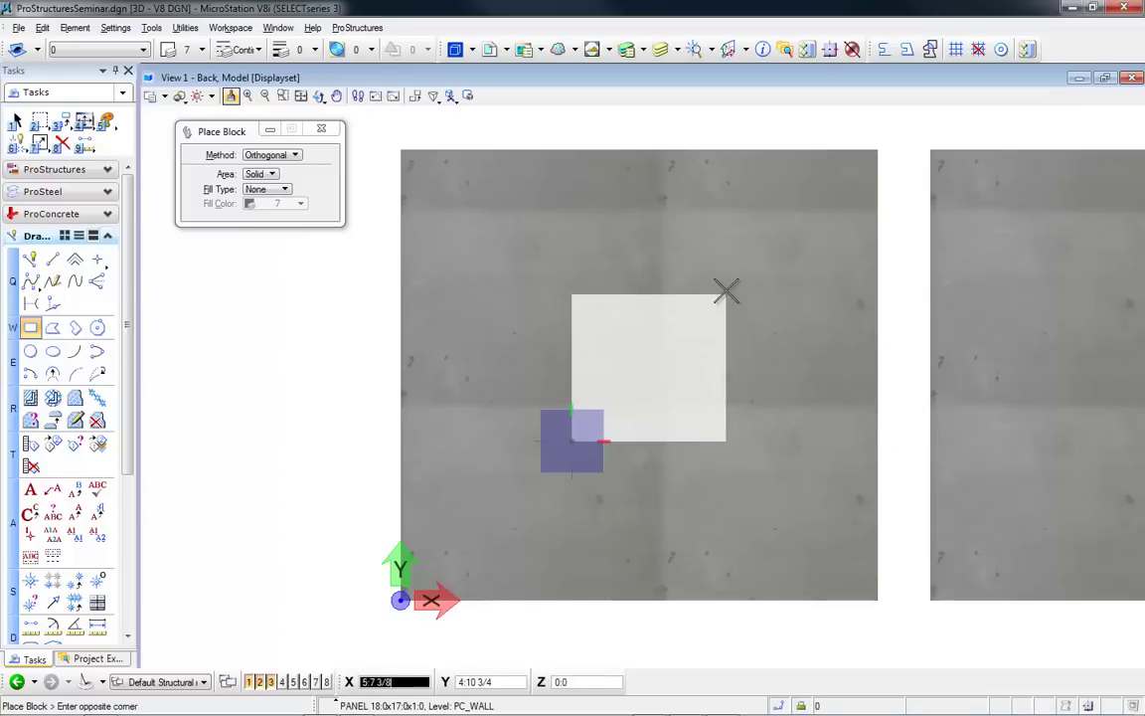
left_click(729, 285)
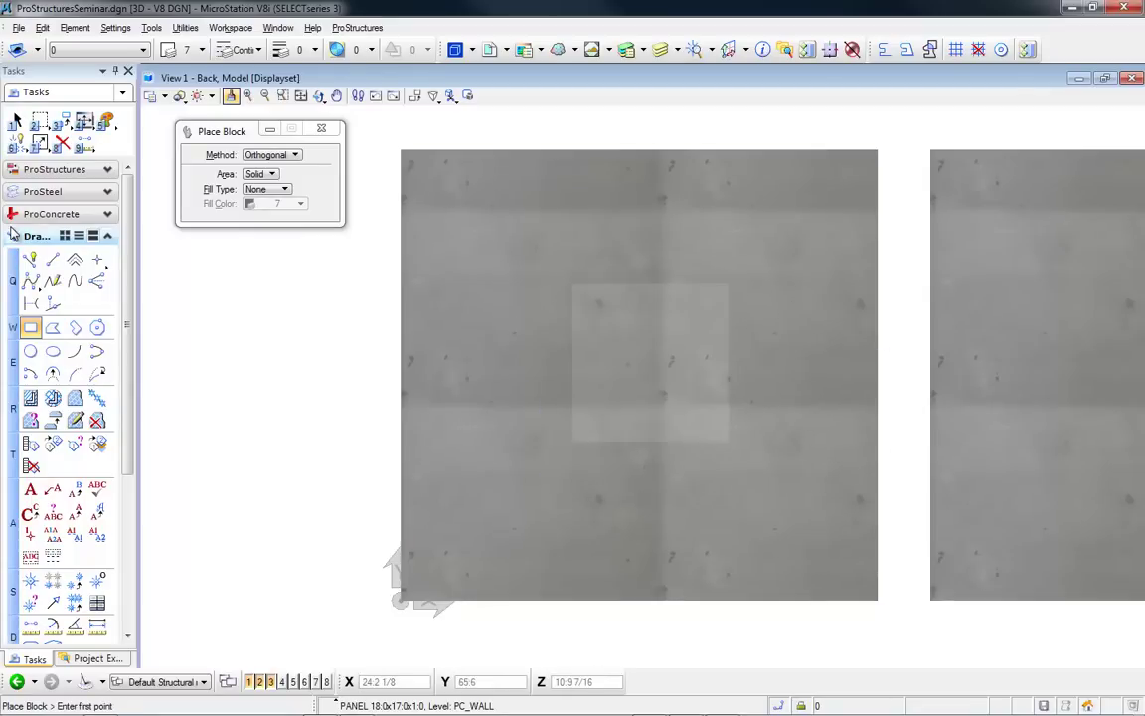
left_click(17, 120)
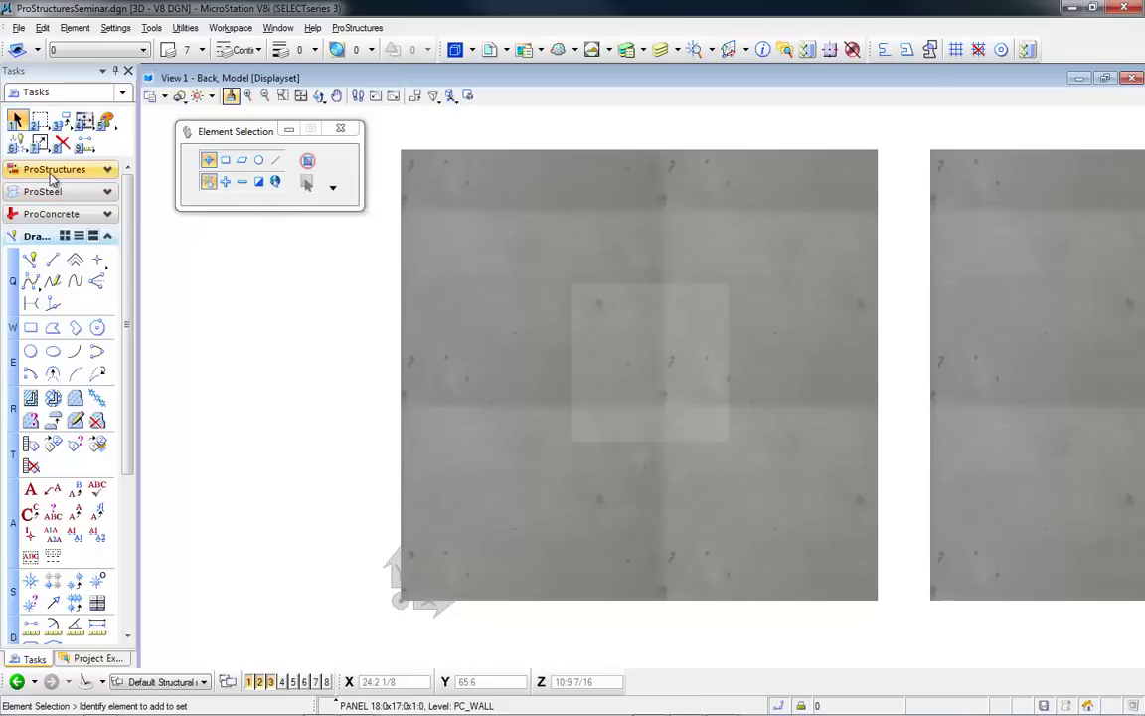
- Cut an opening completely through the left wall panel with a polycut that uses the drawn block
left_click(51, 171)
left_click(31, 448)
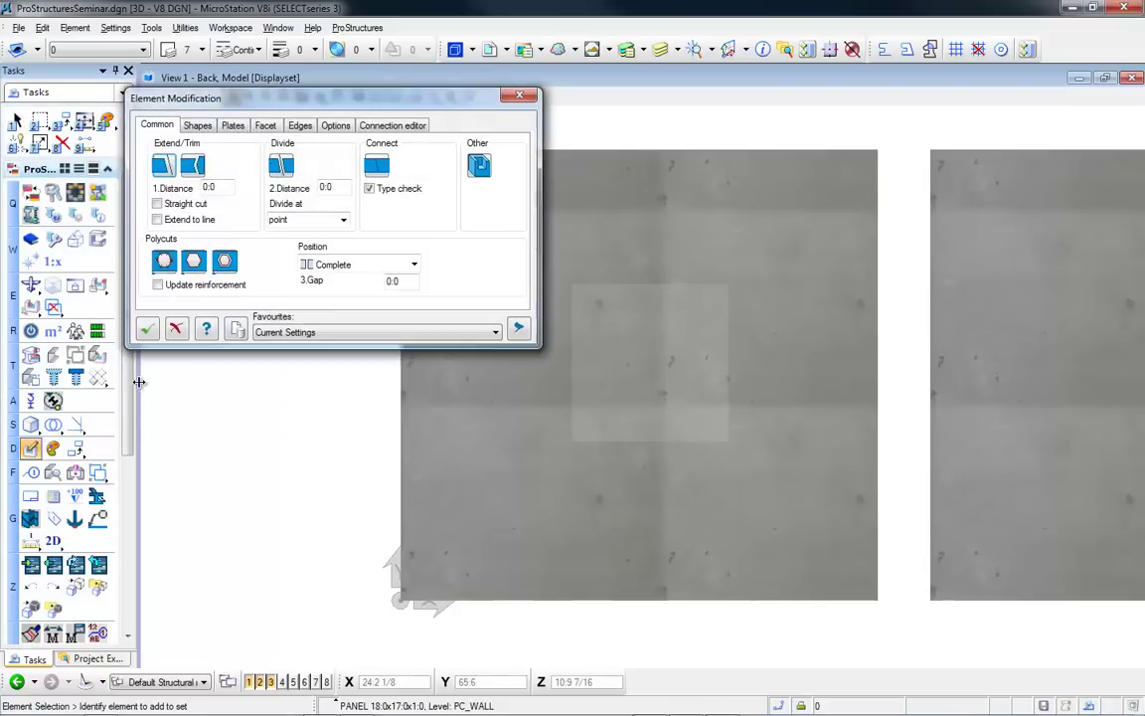
left_click(194, 260)
left_click(543, 420)
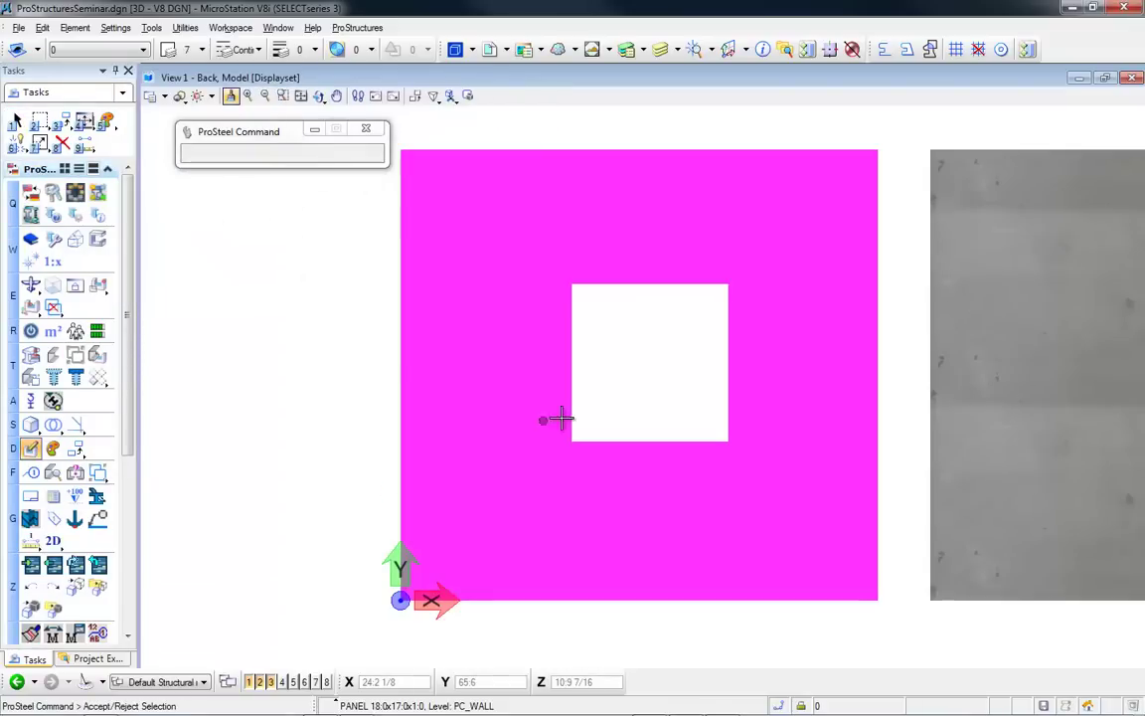
left_click(626, 407)
left_click(621, 403)
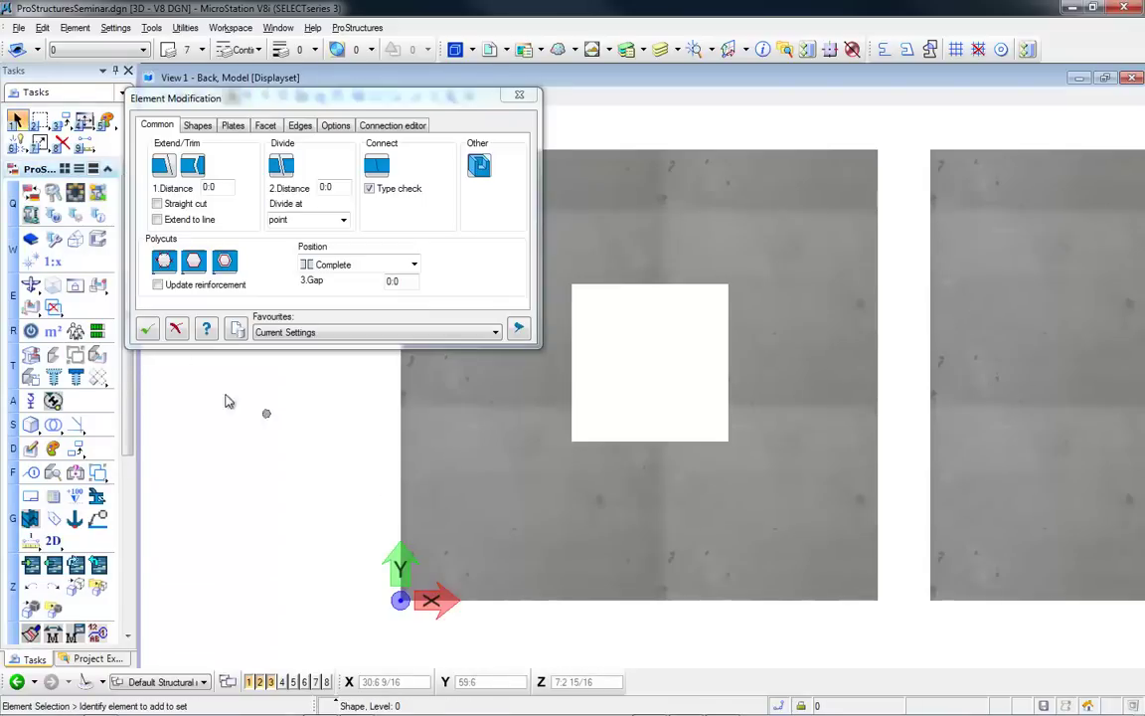
- Delete the leftover block shape inside the wall opening
left_click(16, 121)
left_click_drag(523, 632, 772, 251)
key("Delete")
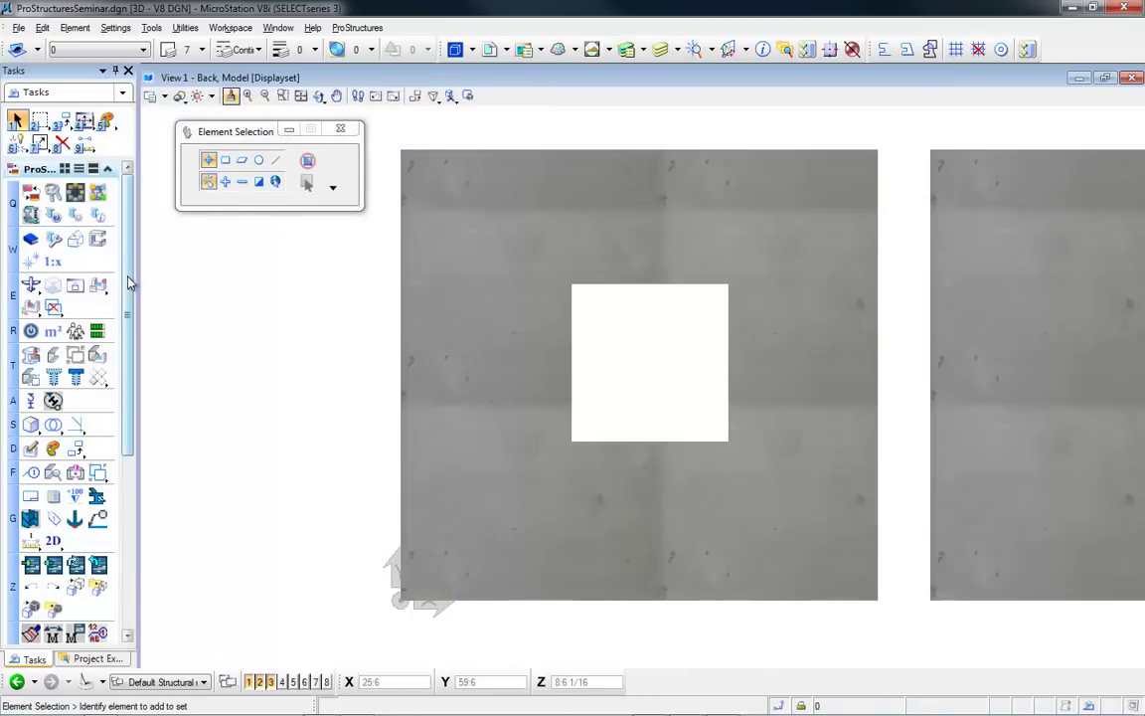
- Draw a small circle on the left wall panel, above and to the right of the square opening
scroll(100, 378, "down", 8)
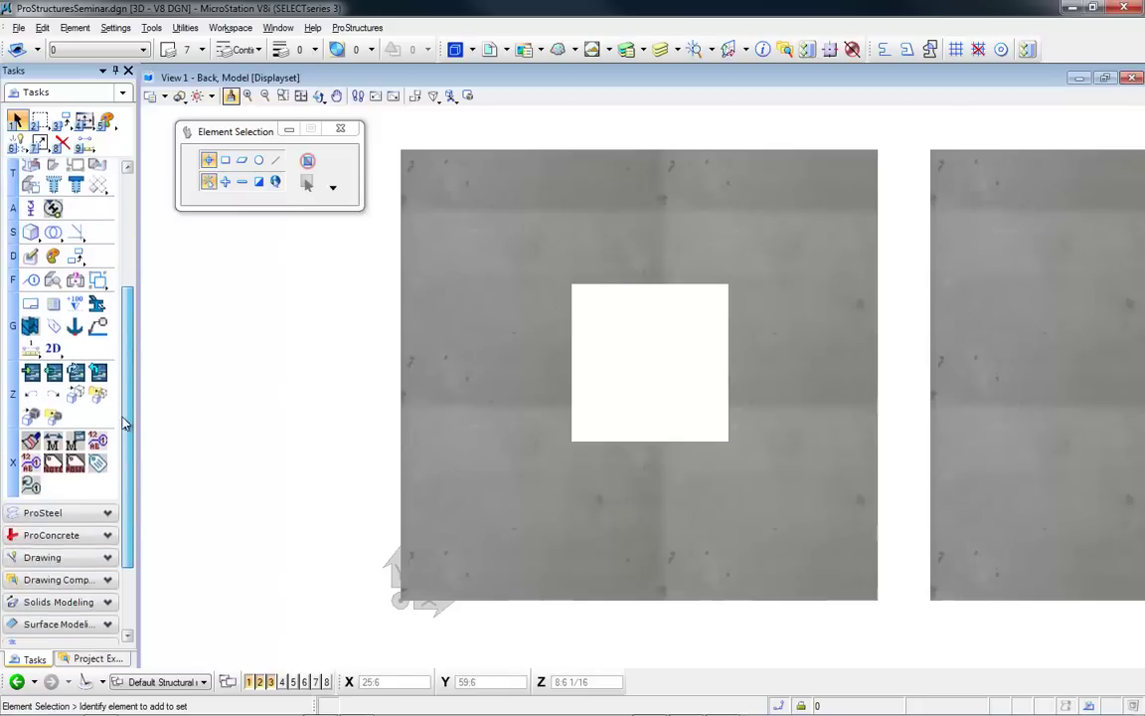
left_click(58, 551)
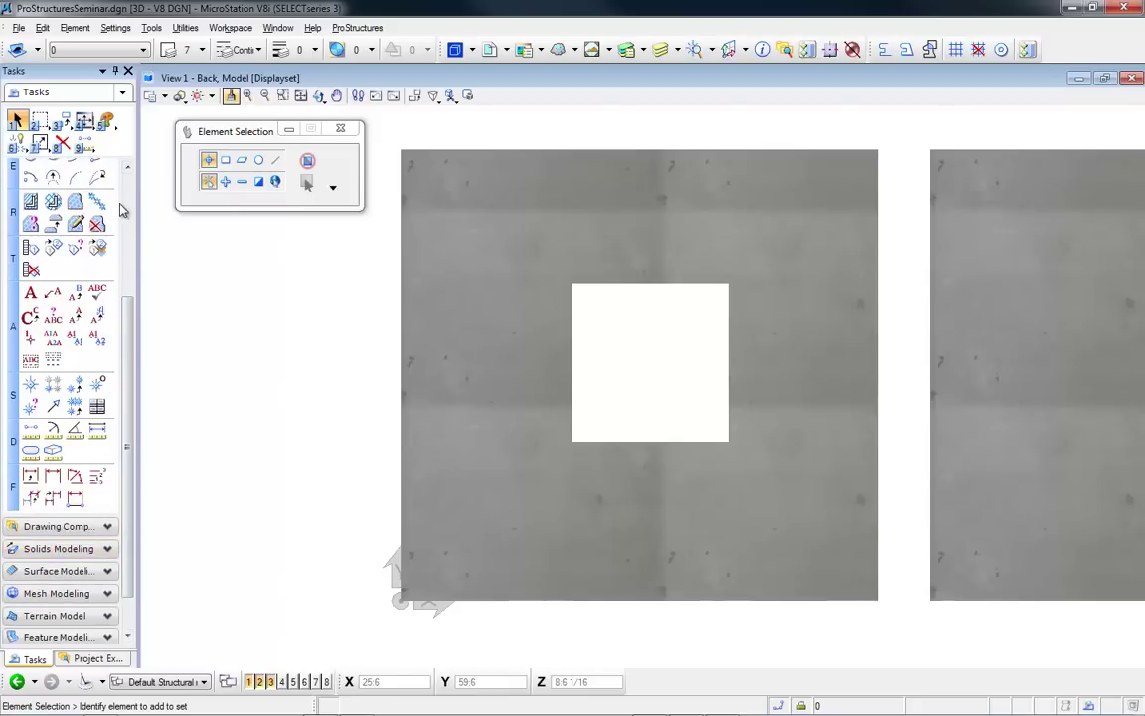
scroll(125, 205, "up", 3)
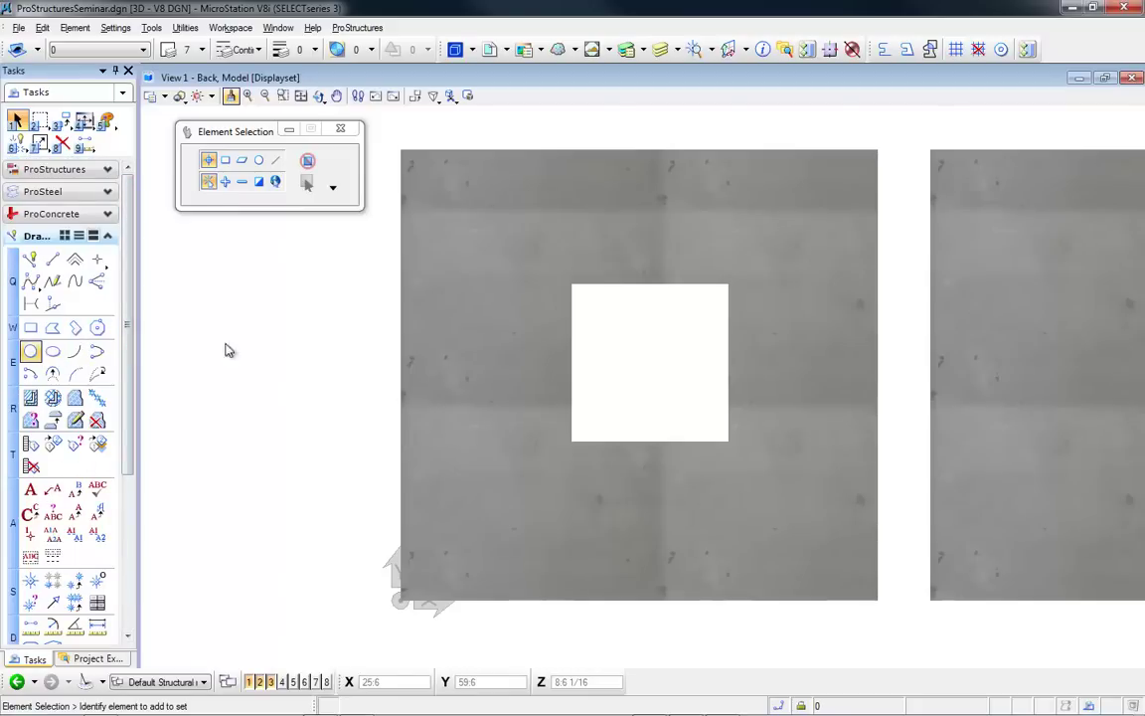
left_click(798, 258)
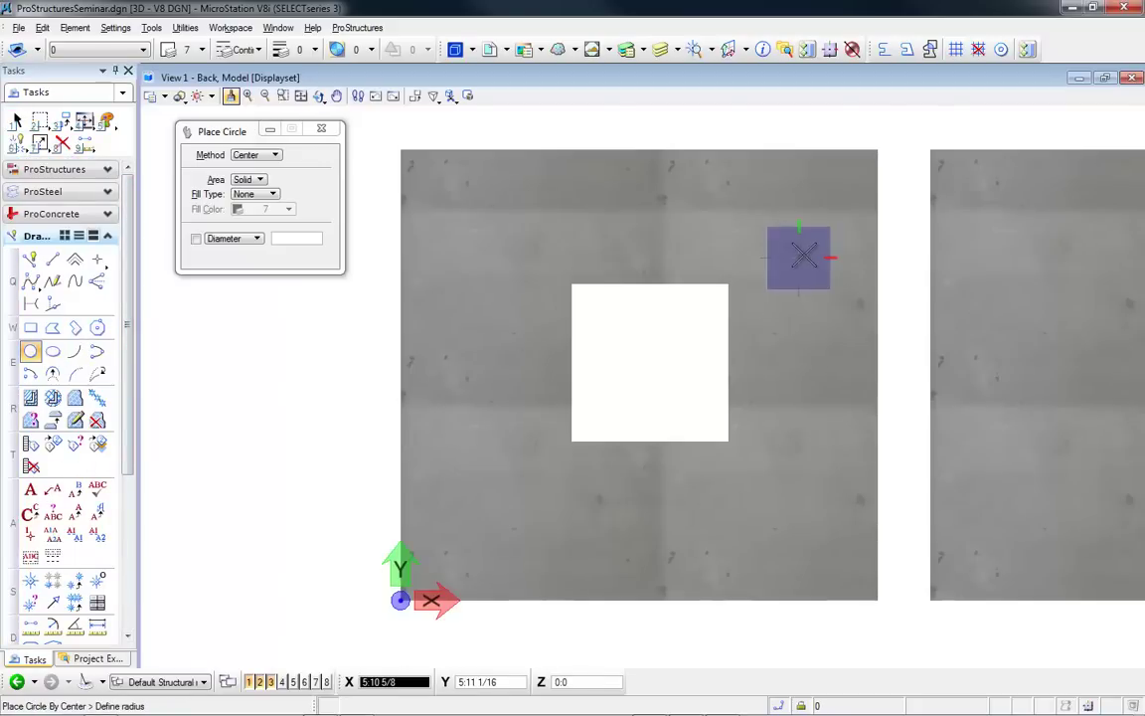
left_click(809, 268)
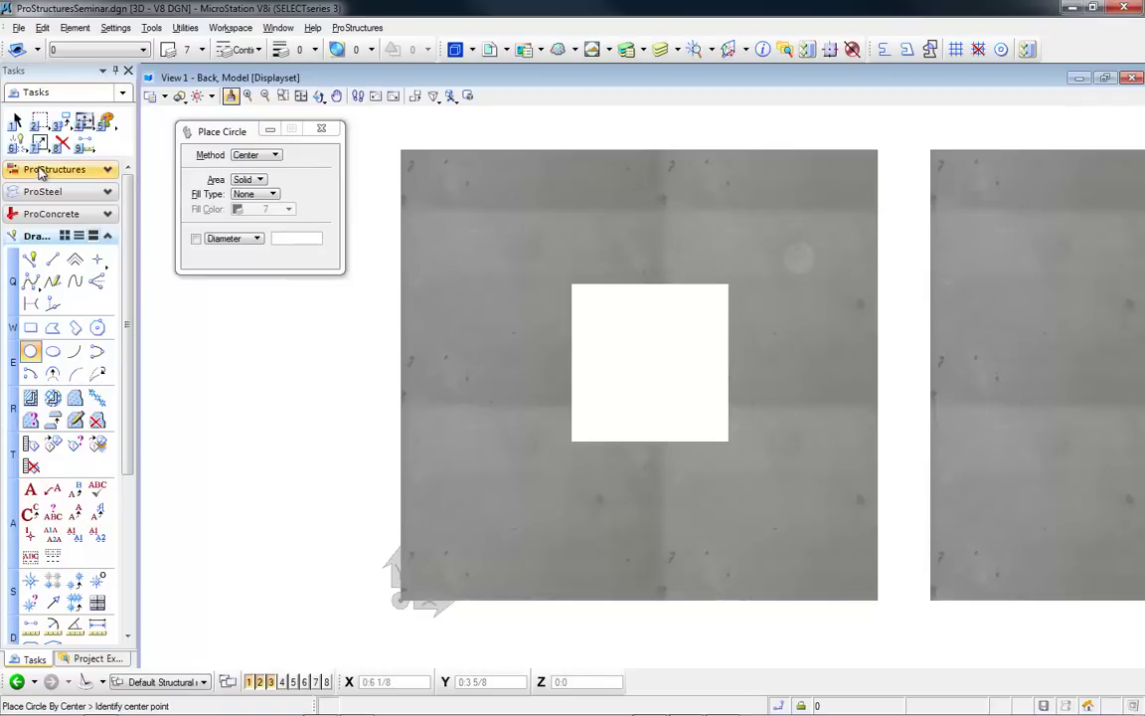
- Cut a round hole completely through the left wall panel with a polycut that uses the drawn circle
left_click(40, 171)
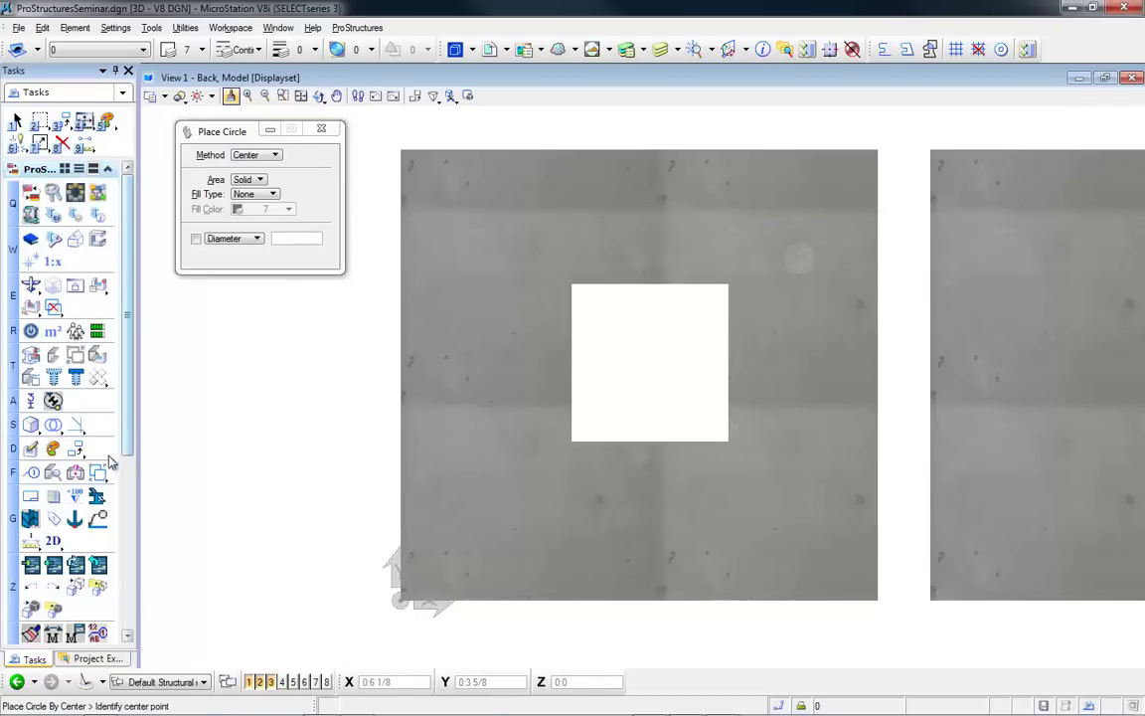
key("Escape")
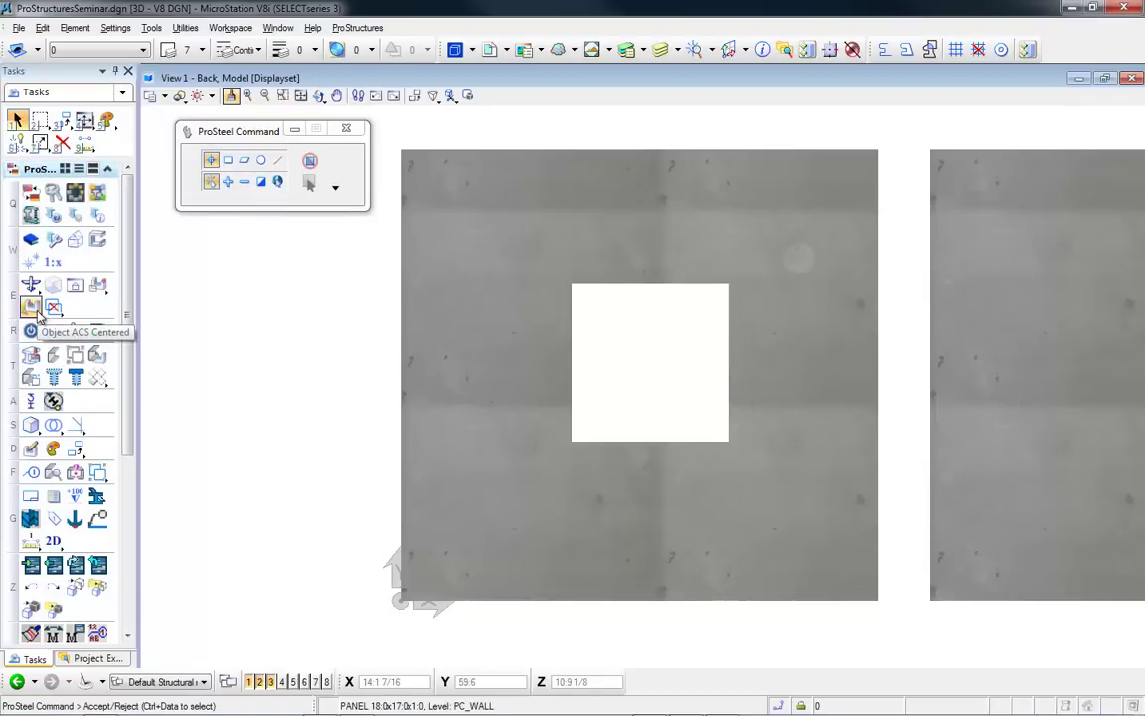
left_click(53, 448)
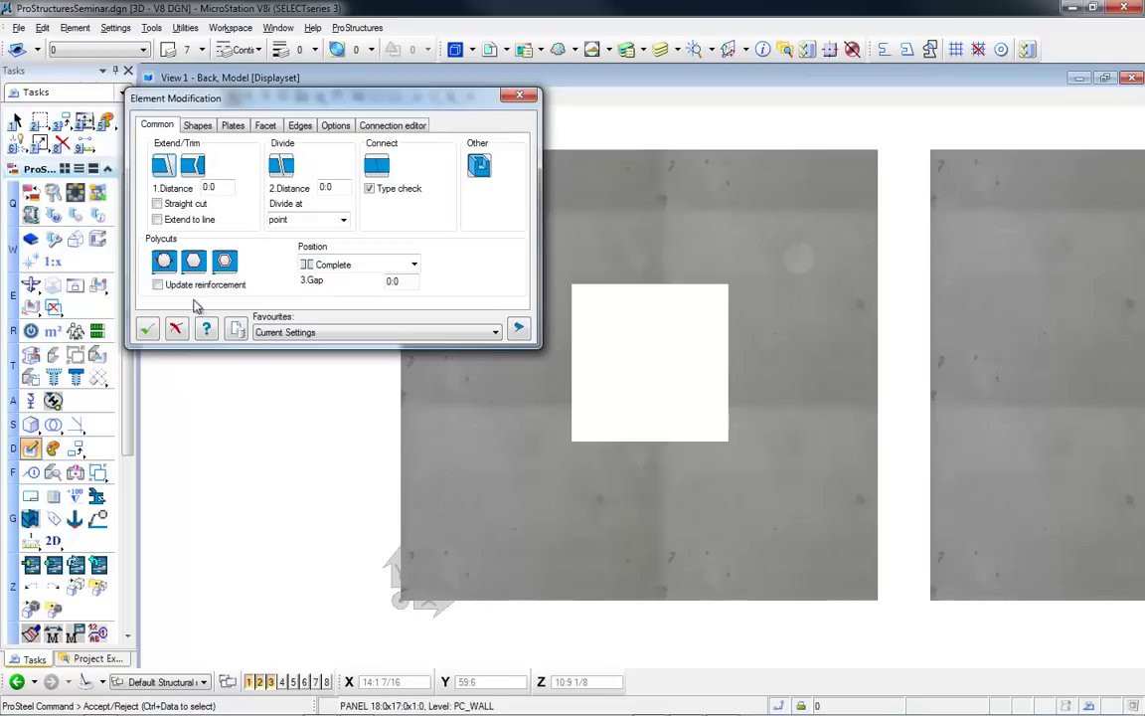
left_click(193, 261)
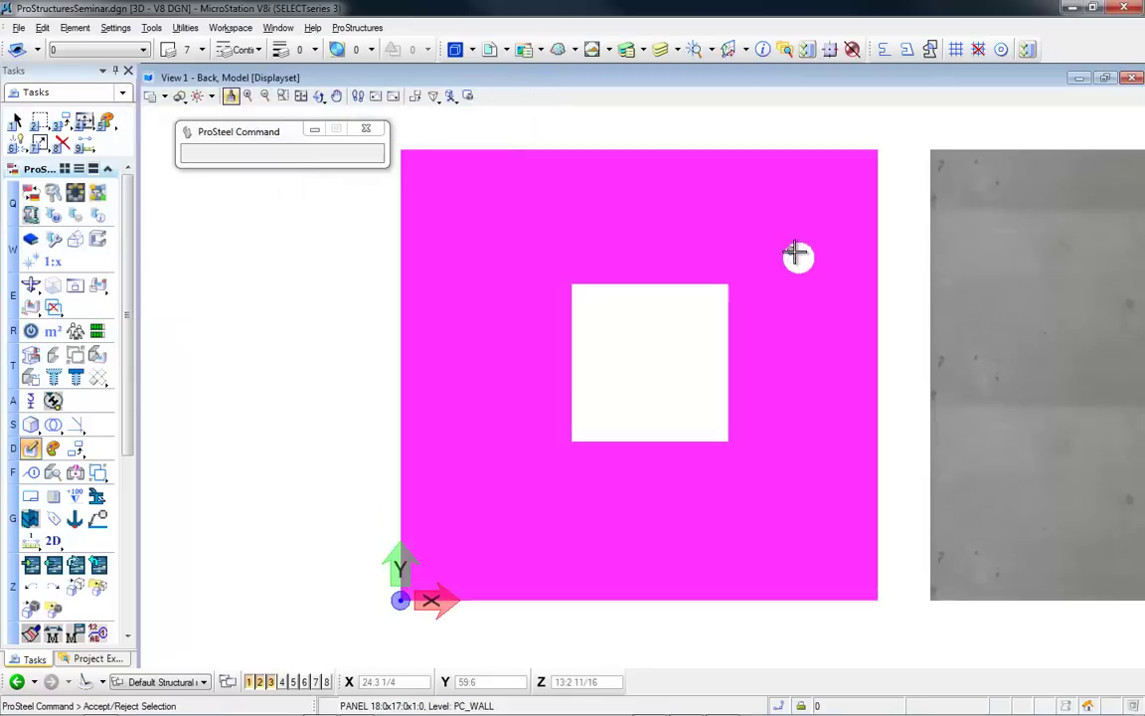
right_click(891, 288)
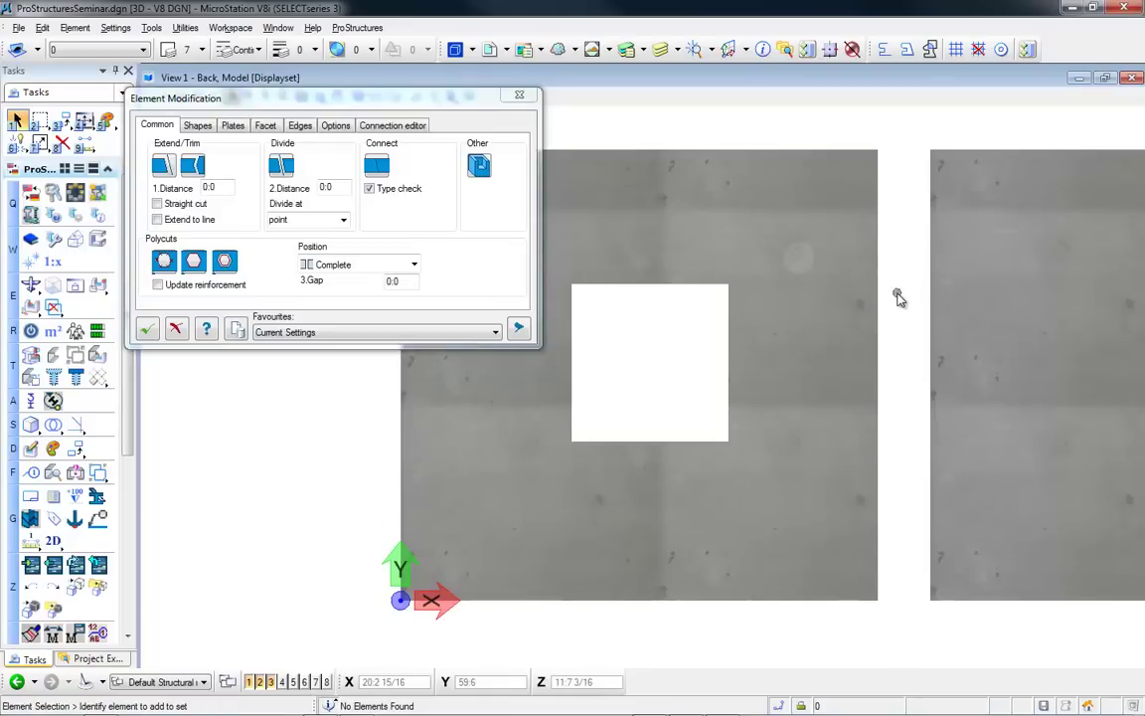
left_click(193, 262)
left_click(785, 245)
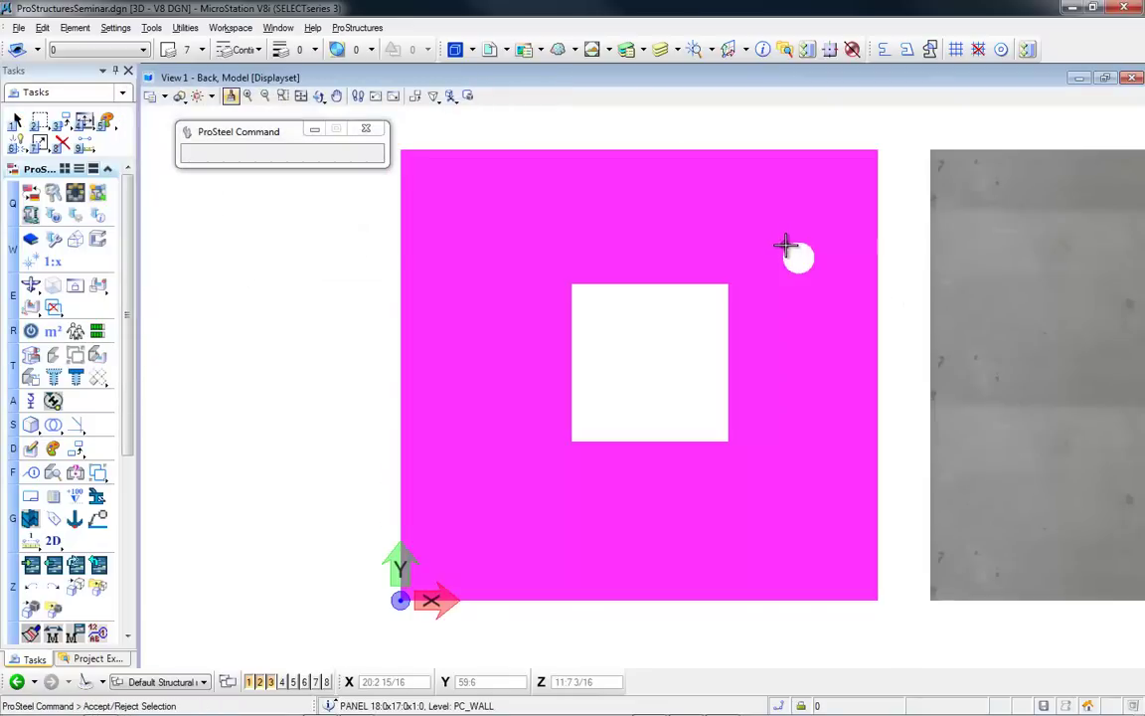
left_click(787, 246)
left_click(801, 255)
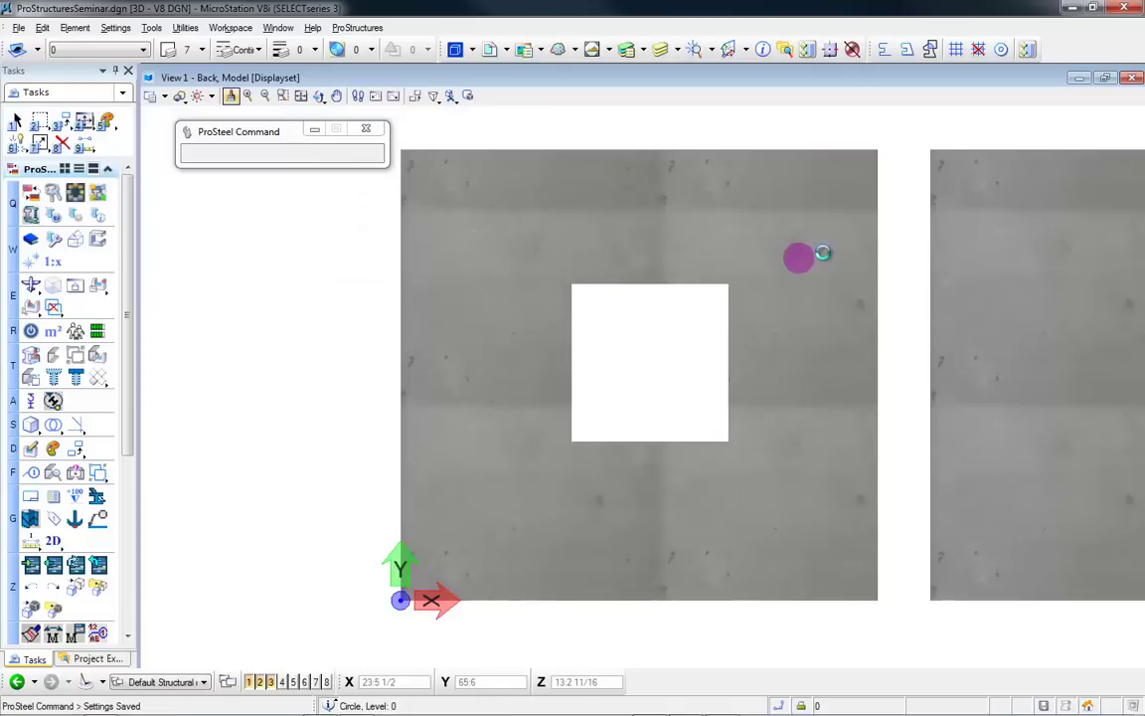
left_click(147, 329)
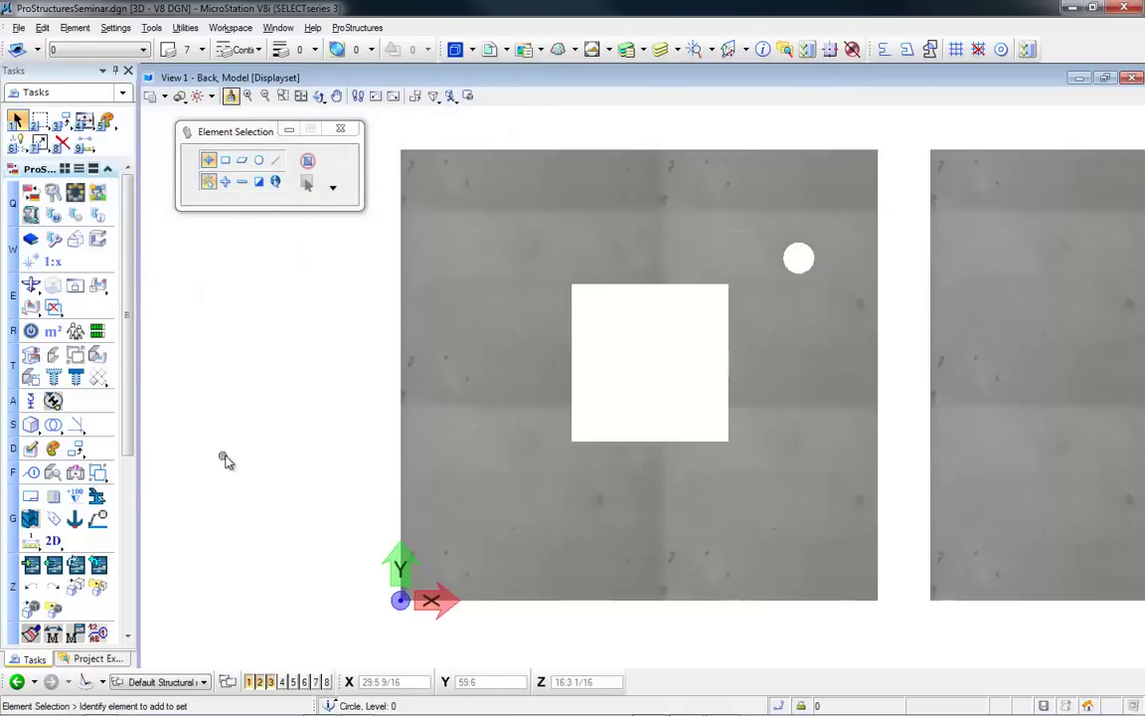
- Reinforce the left wall panel with a wall/panel rebar set using the eSeminar/Type A favourite
scroll(227, 459, "down", 2)
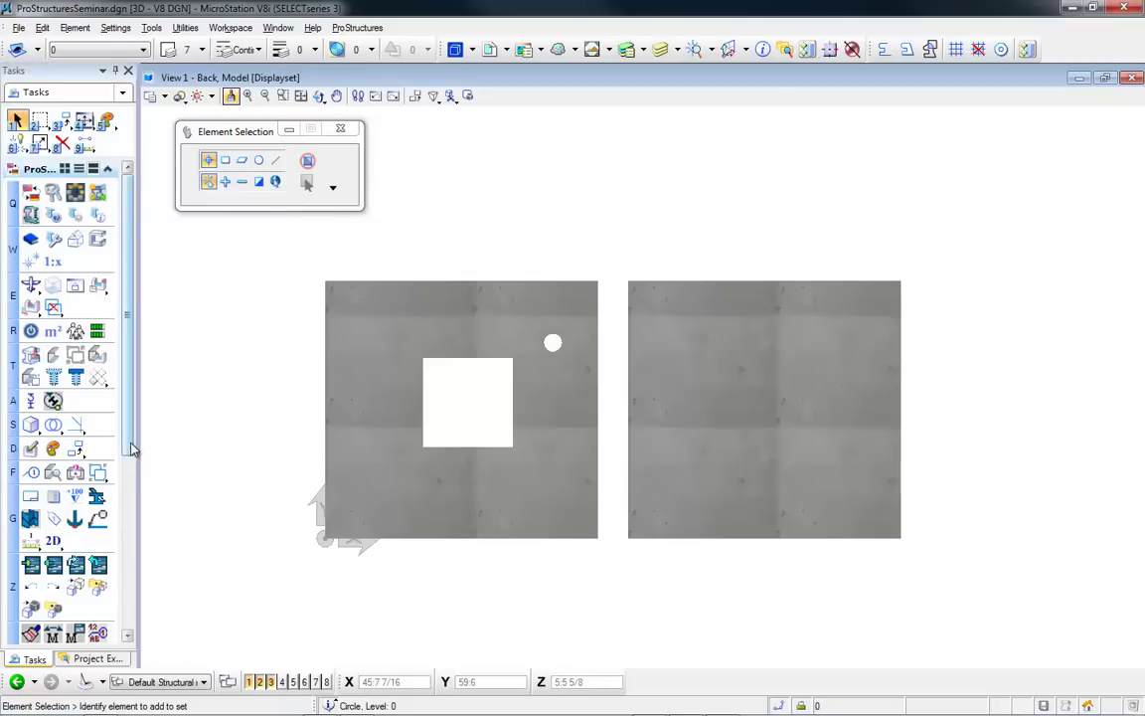
left_click_drag(130, 445, 136, 579)
left_click(50, 513)
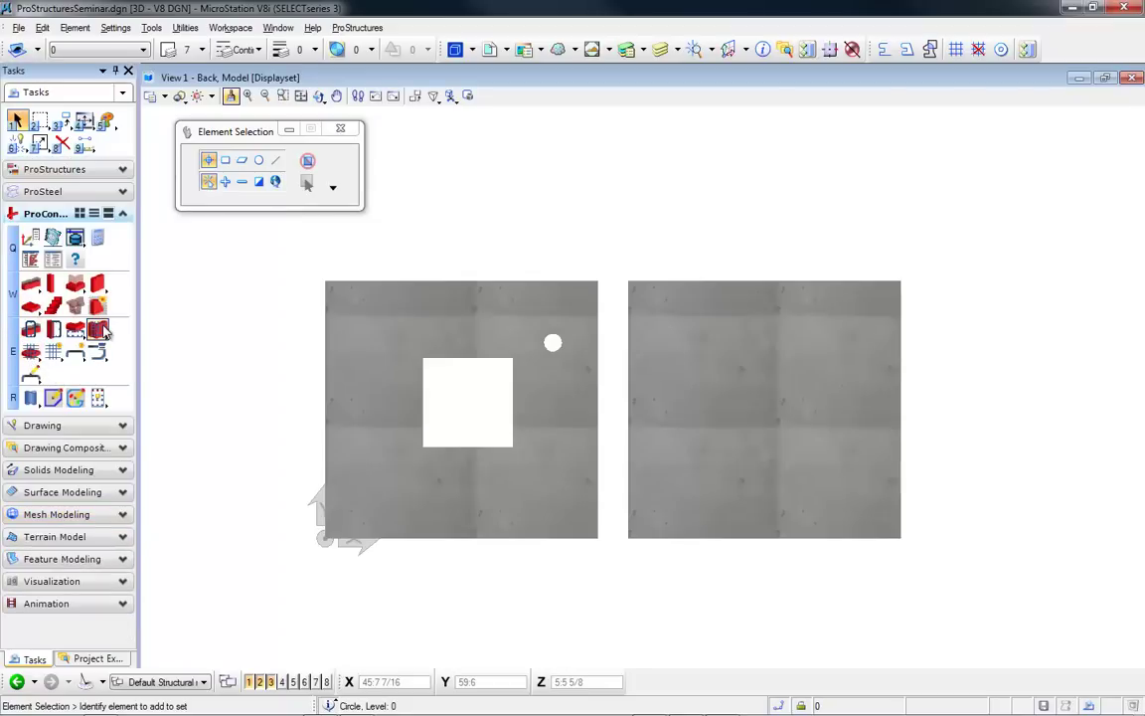
left_click(99, 329)
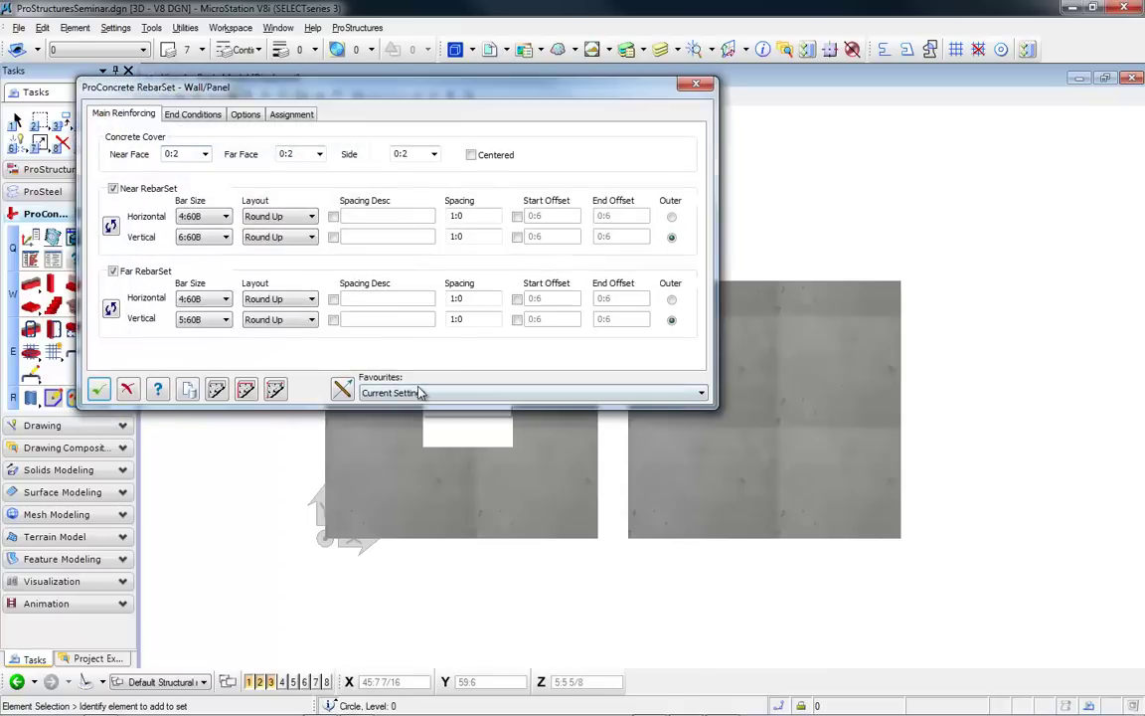
left_click(425, 393)
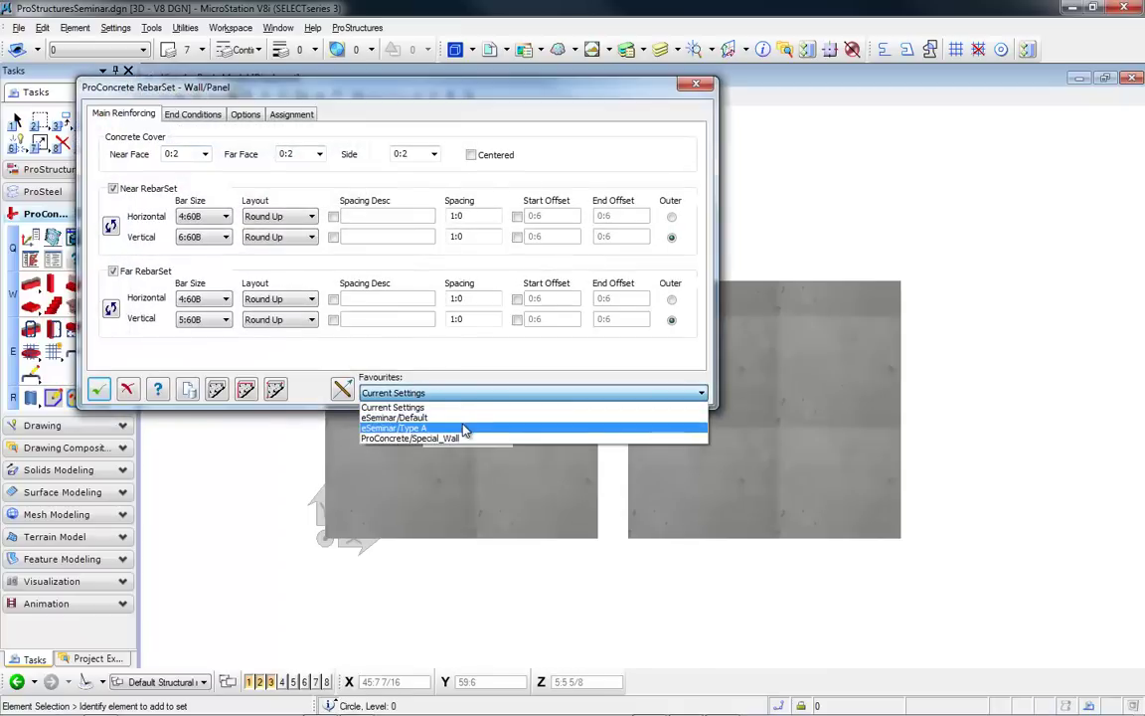
left_click(397, 429)
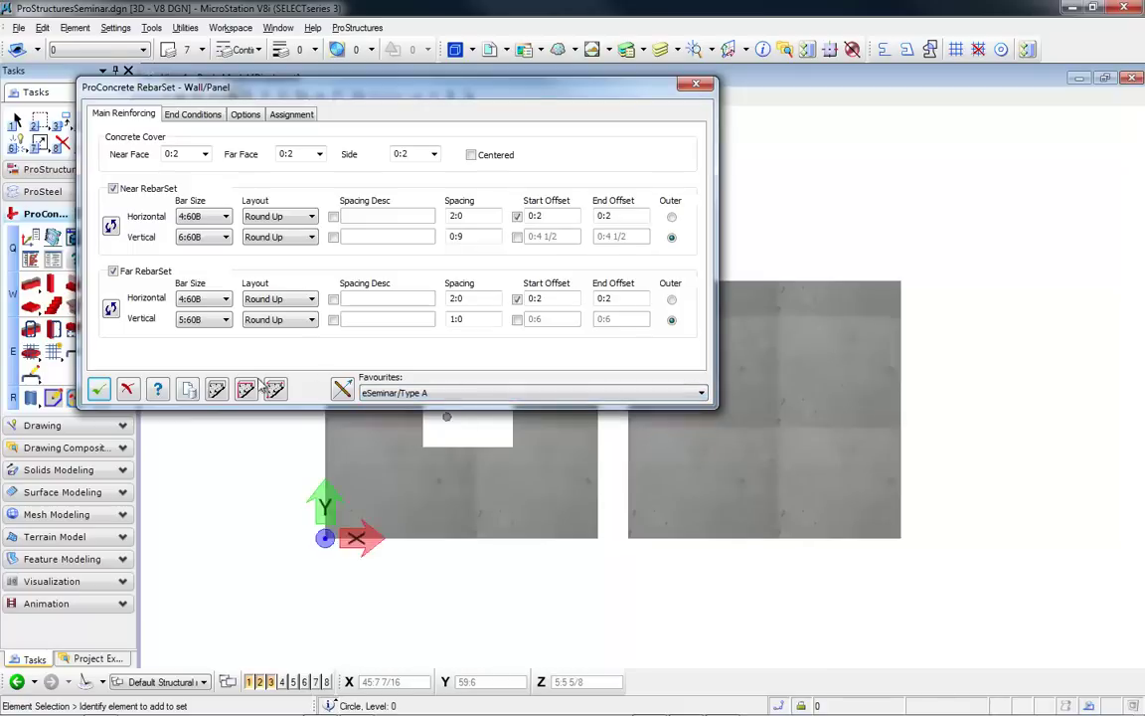
left_click(217, 389)
left_click(357, 409)
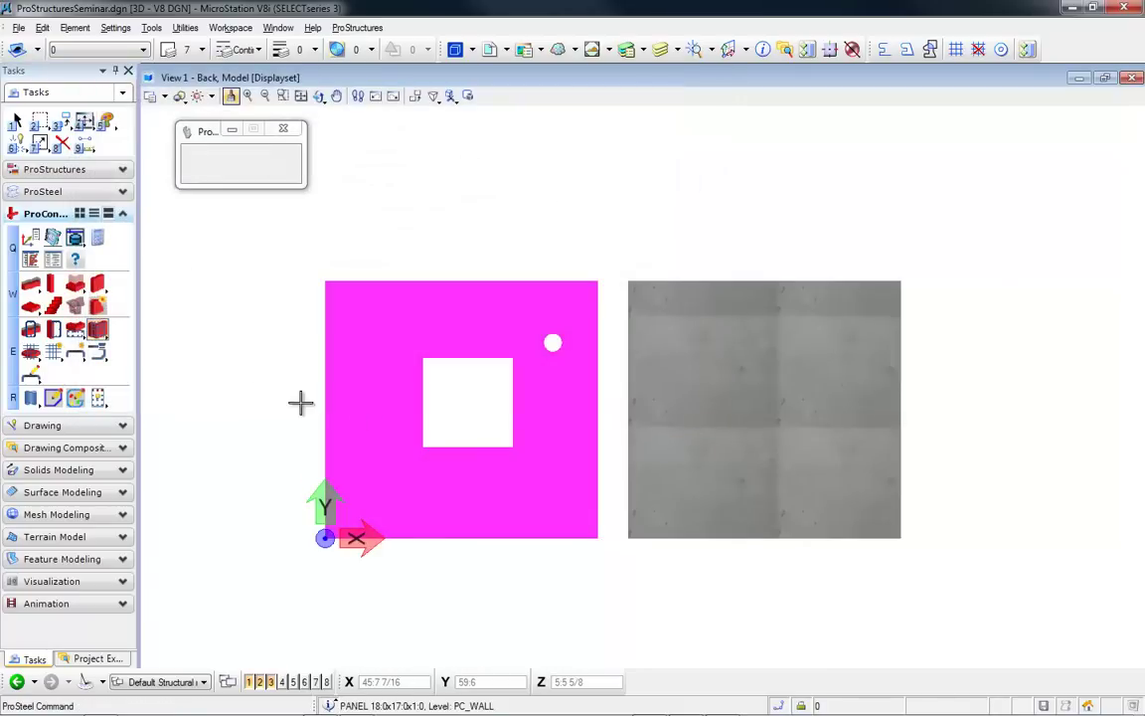
left_click(301, 401)
- Reinforce the solid right wall panel with the same Type A rebar set and finish the wall reinforcing
left_click(217, 391)
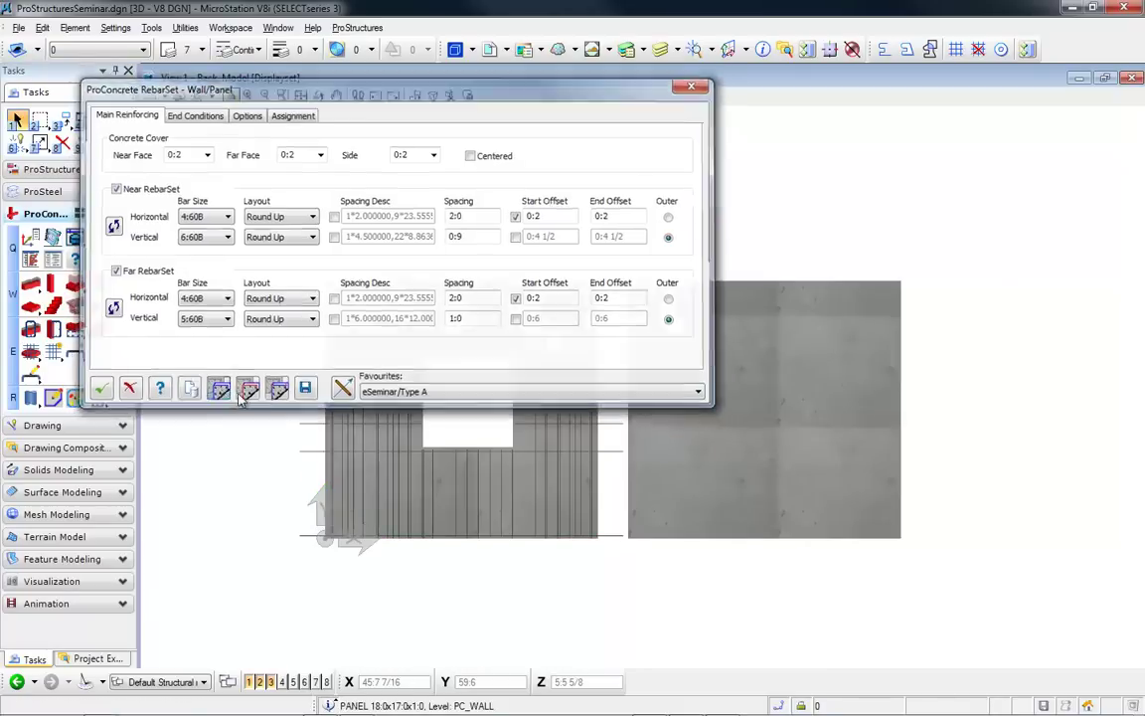
left_click(680, 452)
left_click(681, 454)
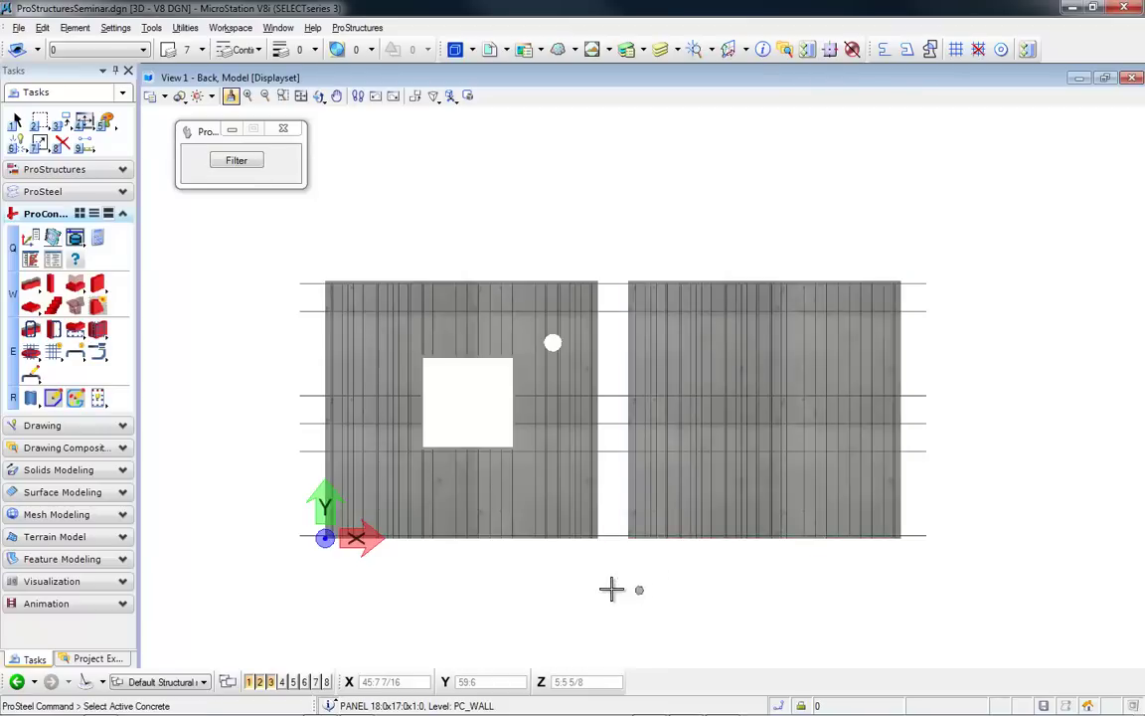
left_click(99, 391)
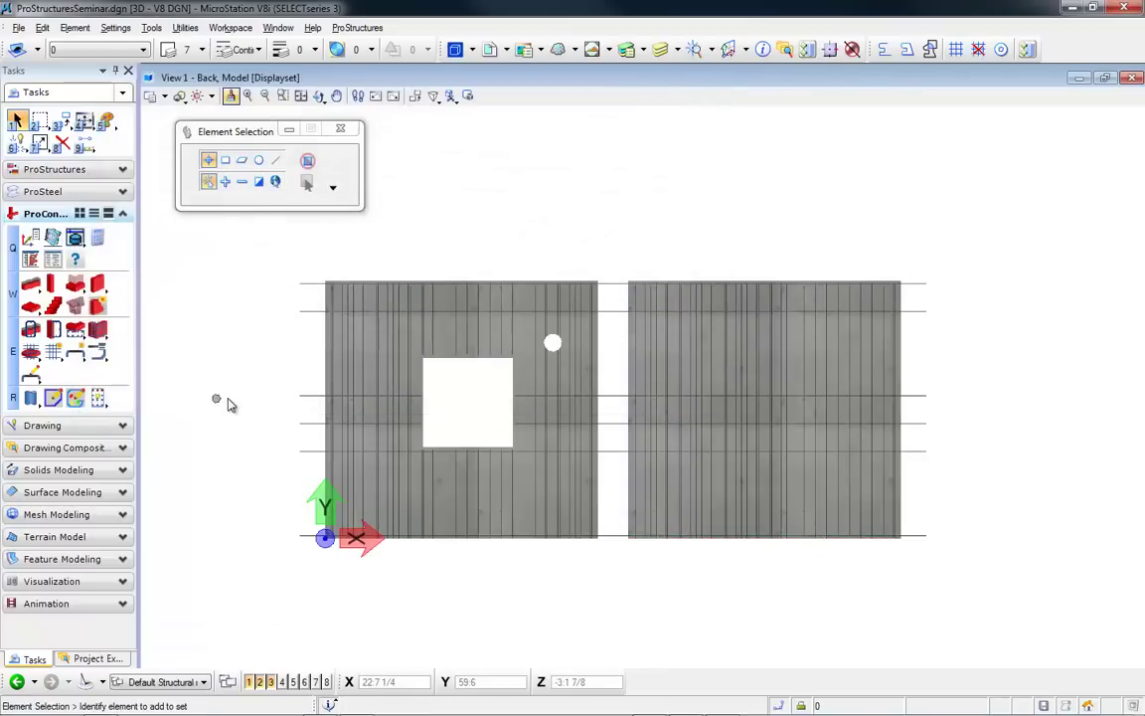
- Add opening trimmers around the square opening in the left wall panel, using the preset parallel bars and perpendicular U-bars
scroll(465, 401, "up", 2)
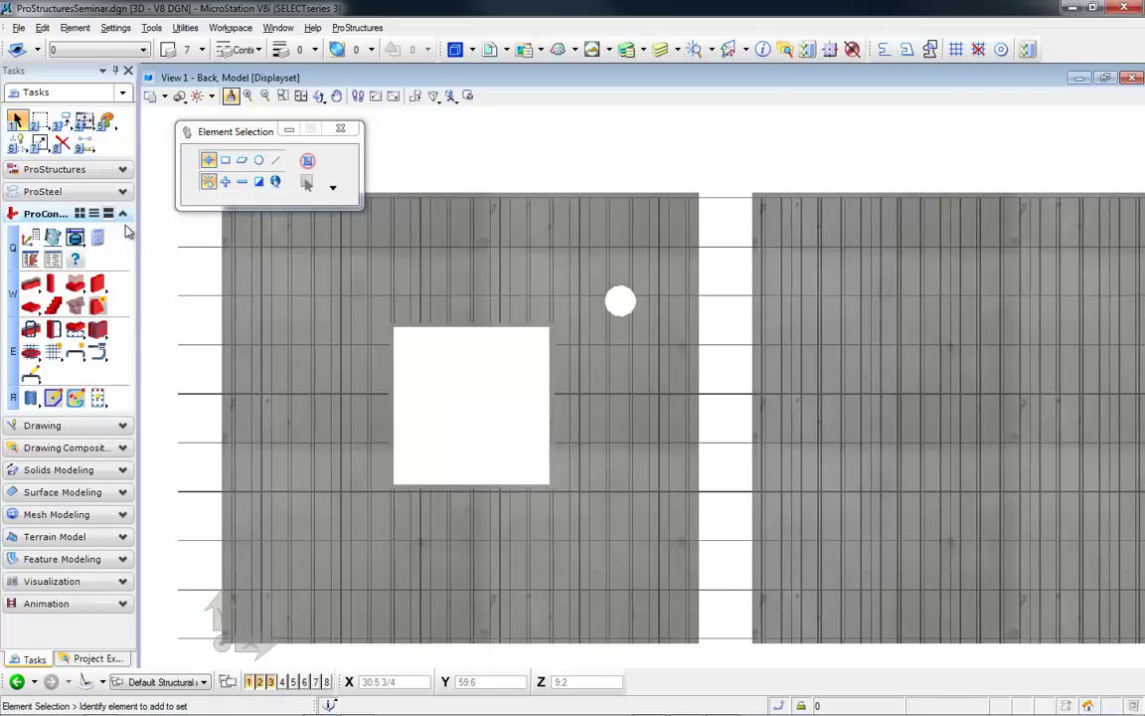
middle_click_drag(528, 415, 666, 457, "shift")
scroll(503, 440, "up", 3)
middle_click_drag(473, 436, 797, 414)
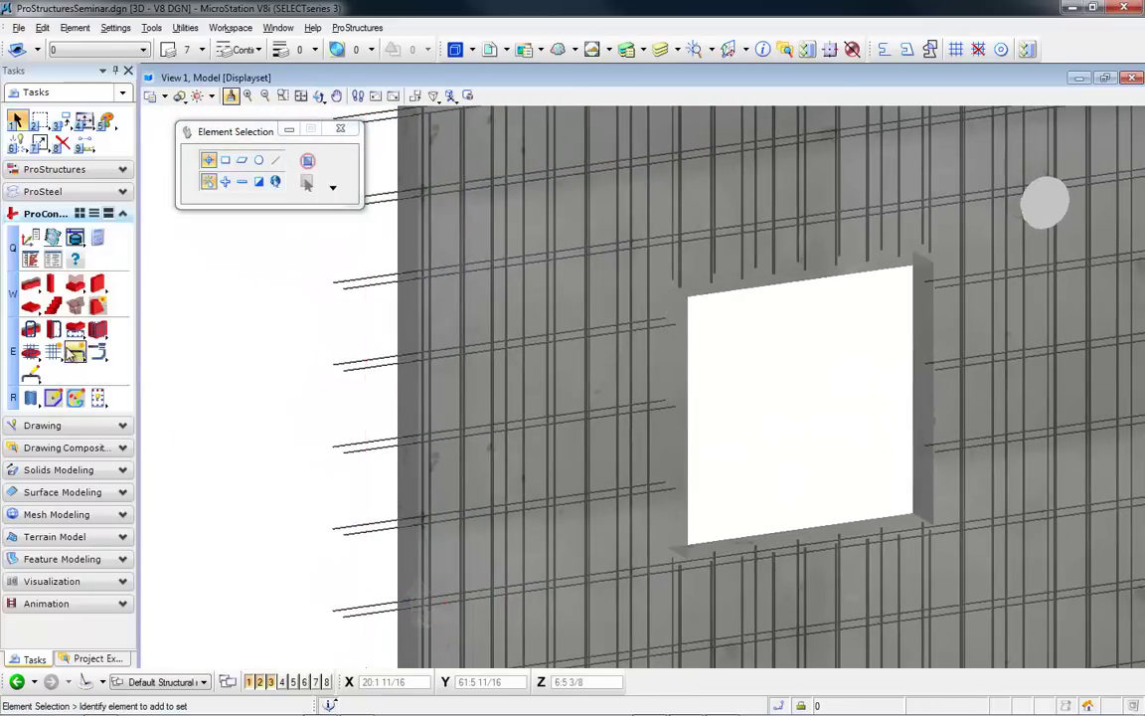
left_click(99, 329)
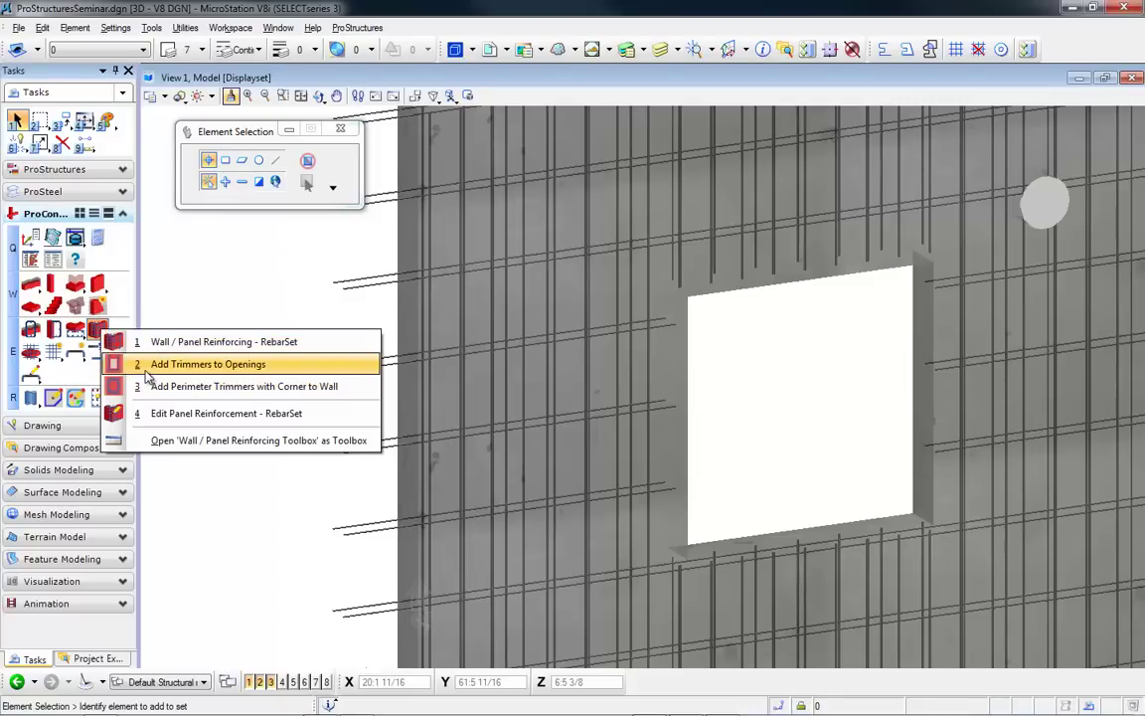
left_click_drag(145, 372, 146, 373)
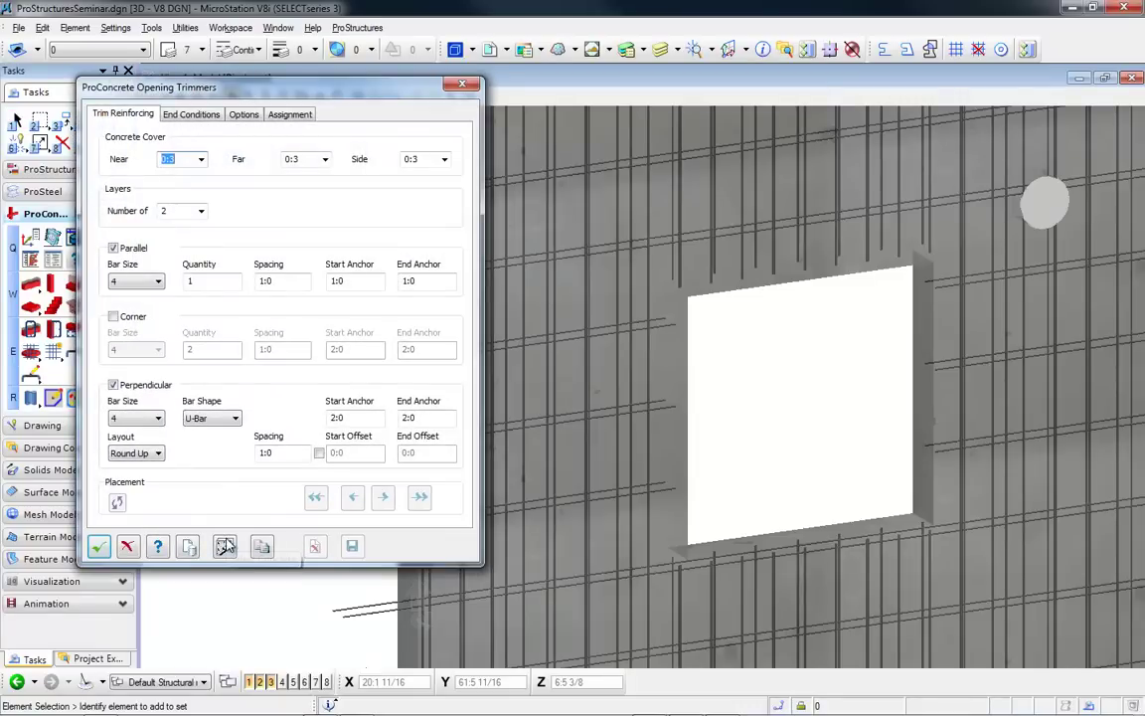
left_click(224, 546)
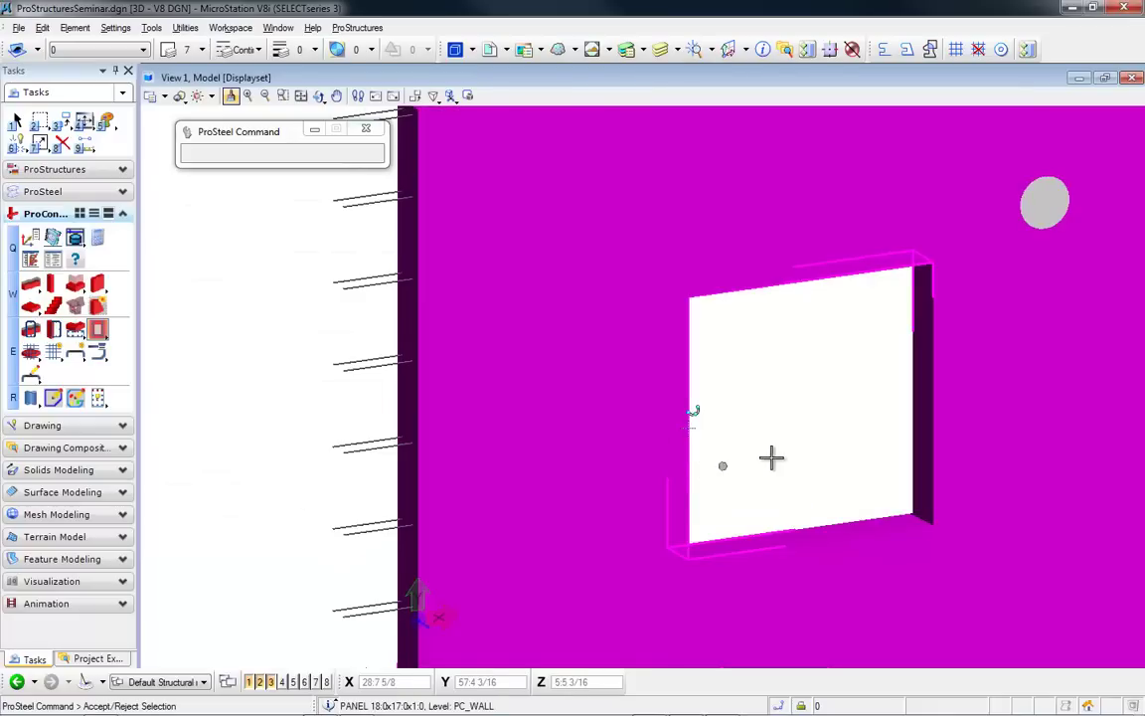
left_click(776, 459)
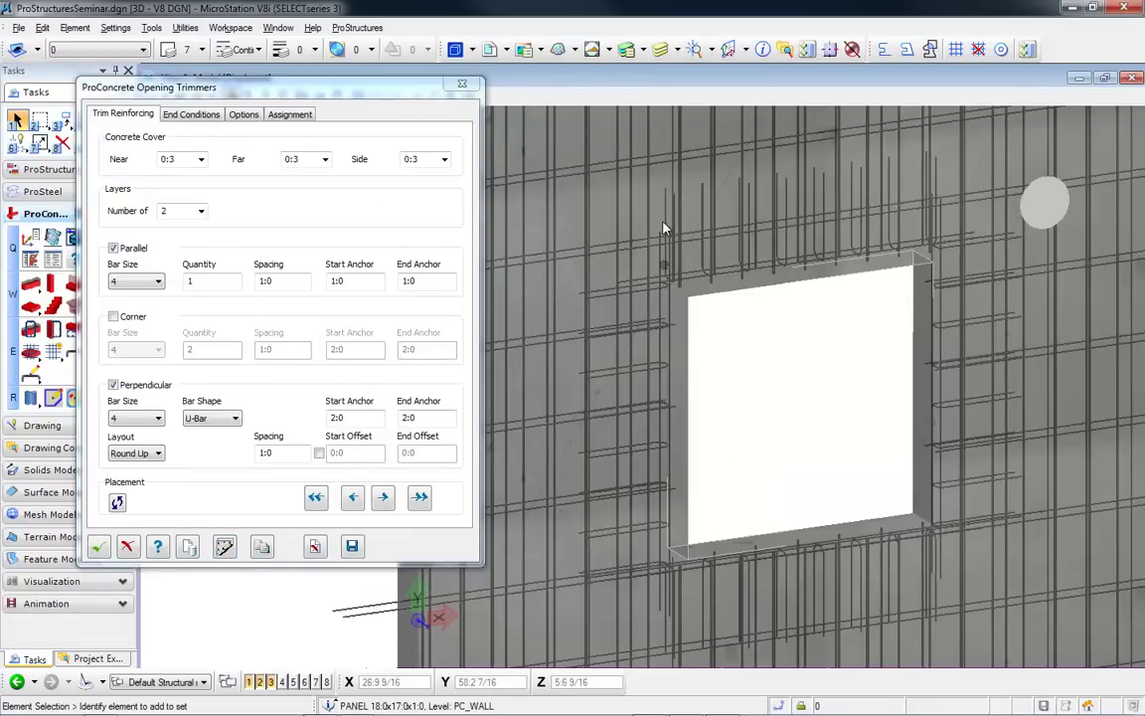
- Switch the perpendicular trimmer bars off and on again, and try a different end anchor before restoring it to 2:0
scroll(664, 229, "up", 3)
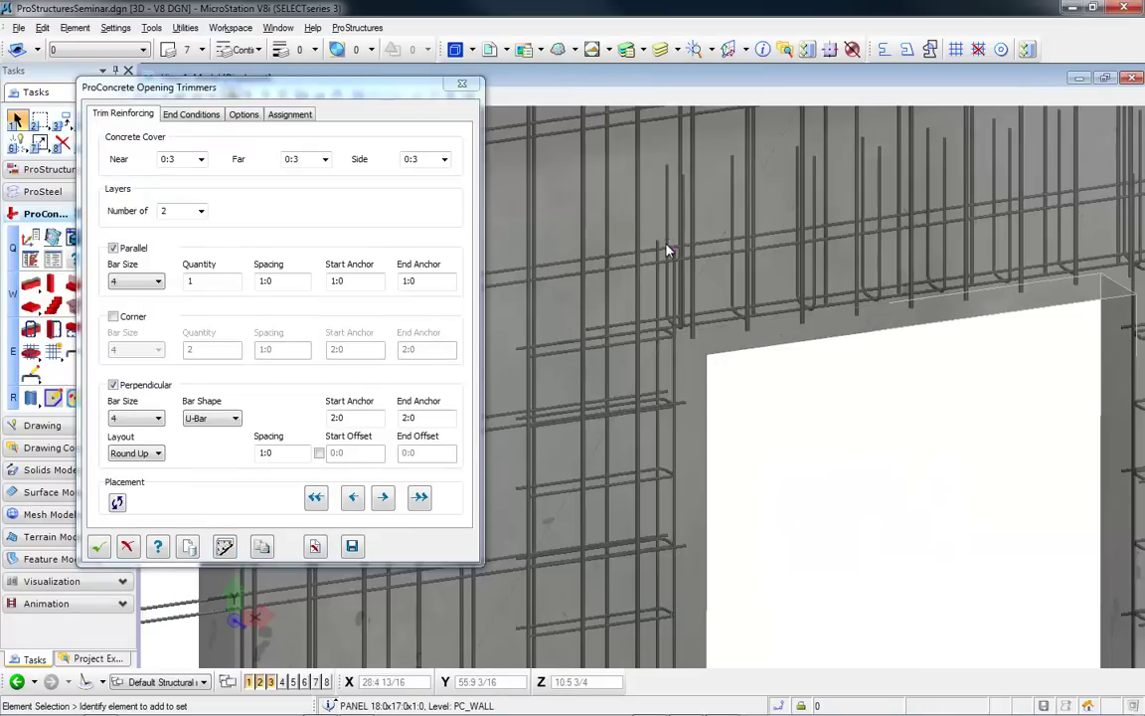
left_click(113, 386)
left_click(114, 386)
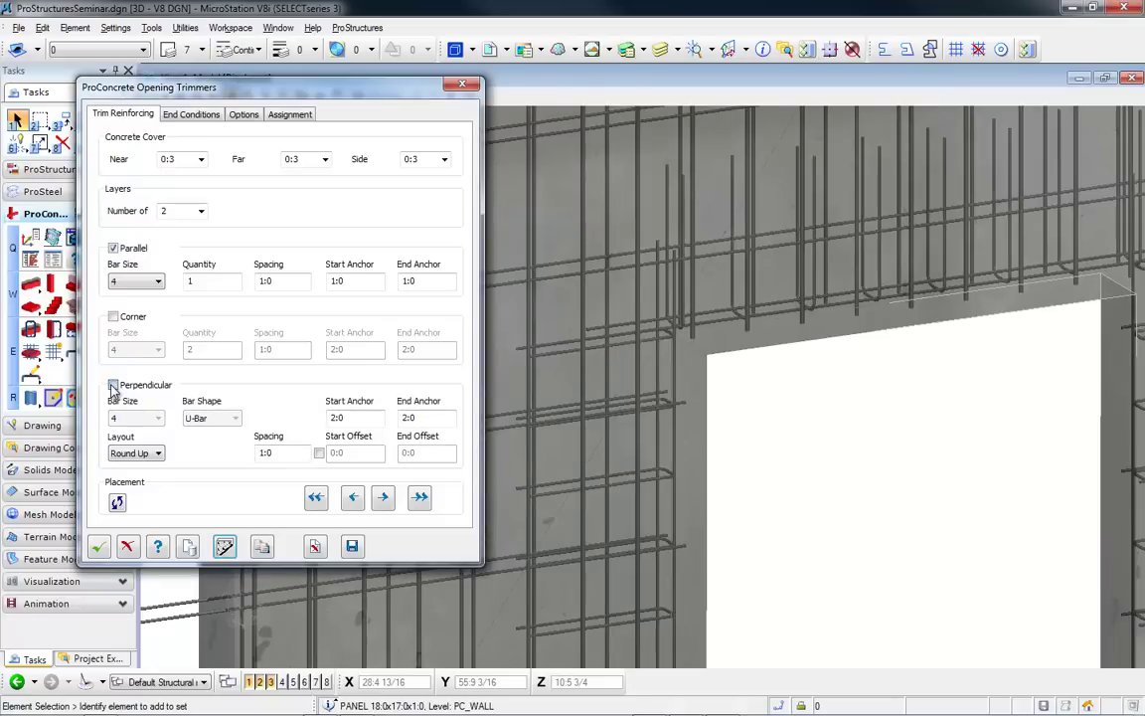
left_click(113, 385)
left_click(114, 386)
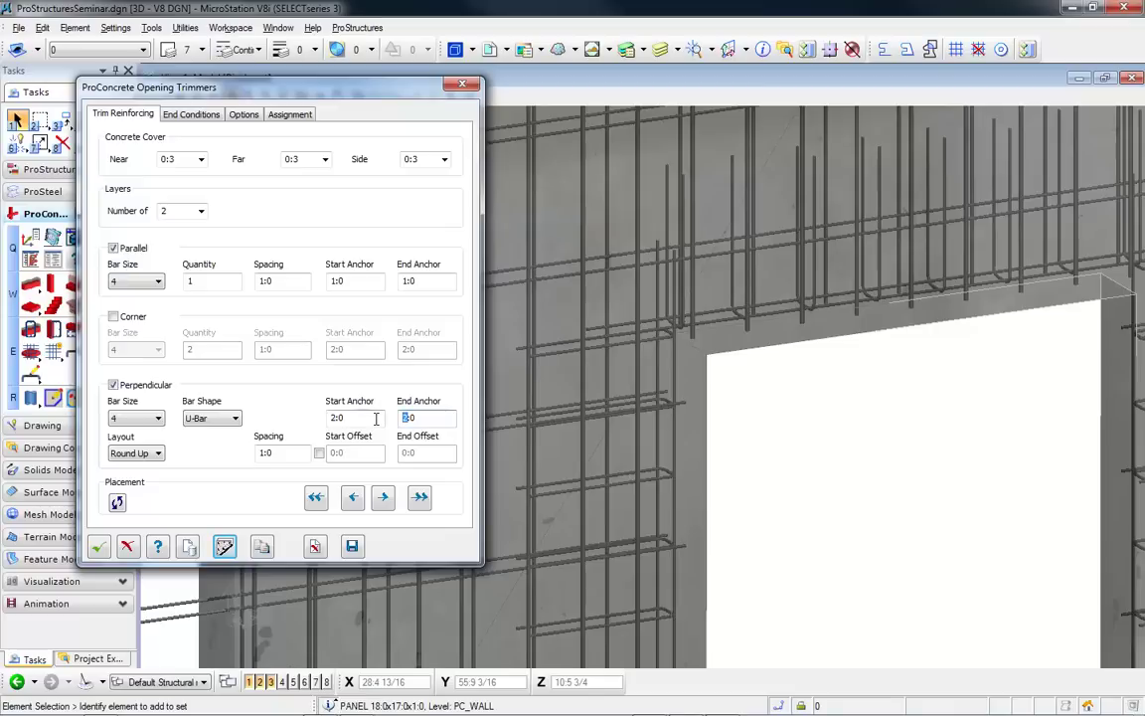
left_click(379, 419)
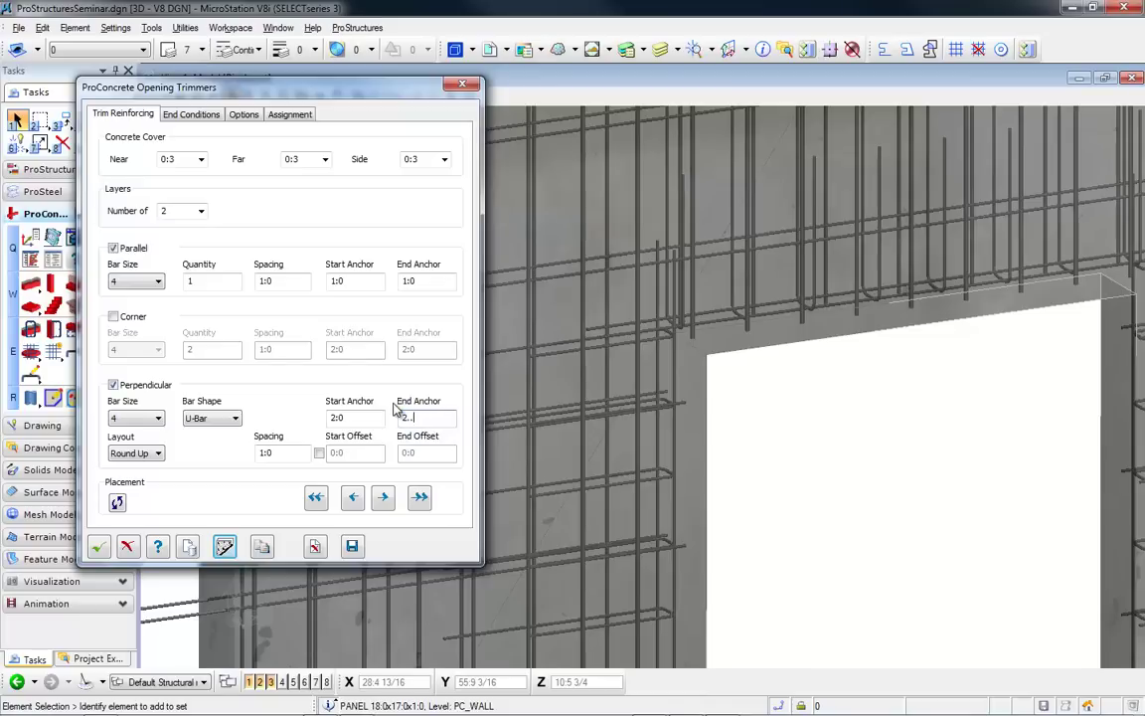
left_click(379, 415)
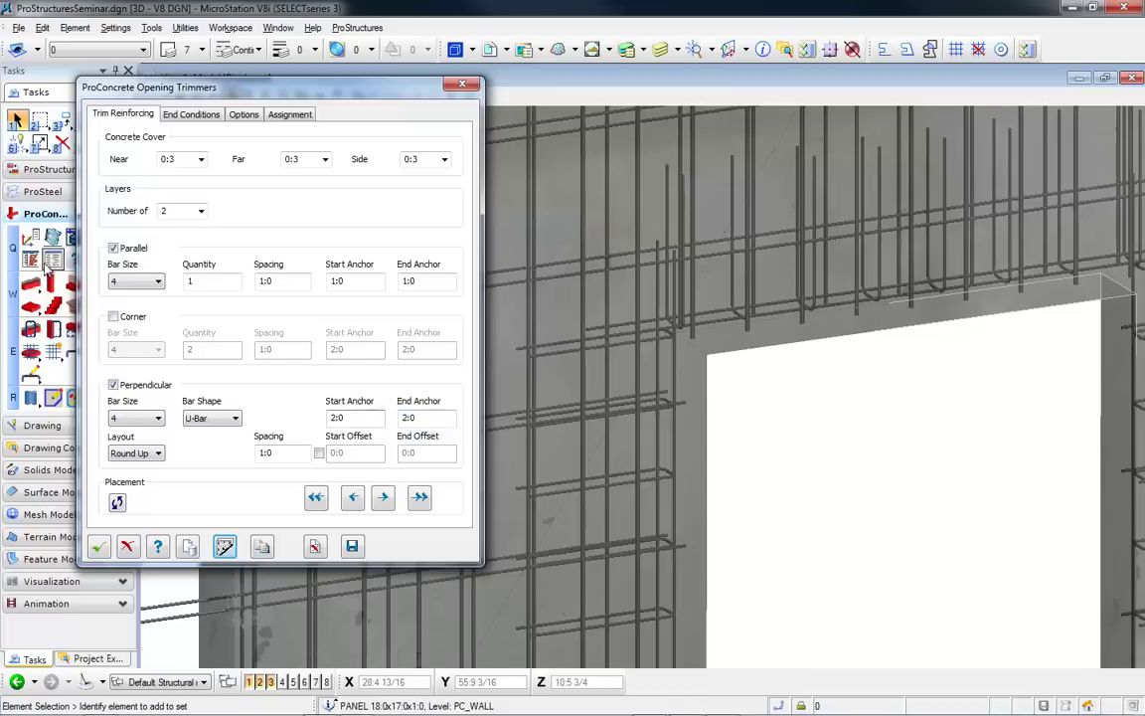
- Switch the parallel trimmer bars around the square opening off and on again to compare the reinforcement
left_click(113, 249)
left_click(113, 248)
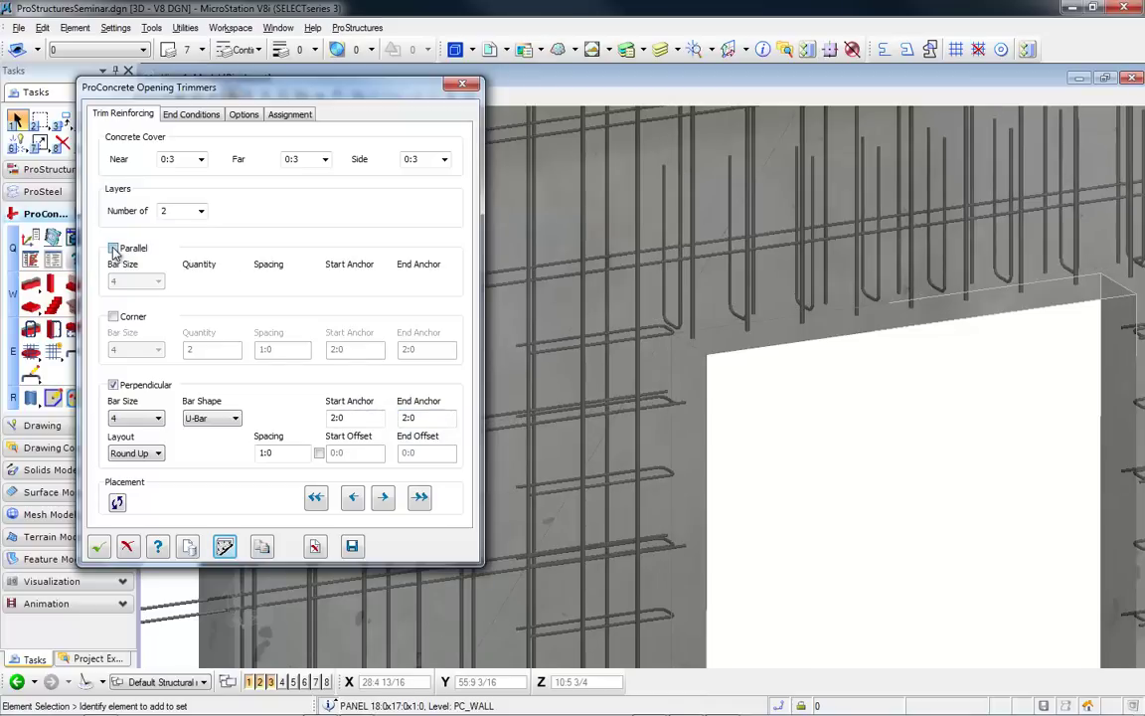
left_click(113, 249)
left_click(113, 249)
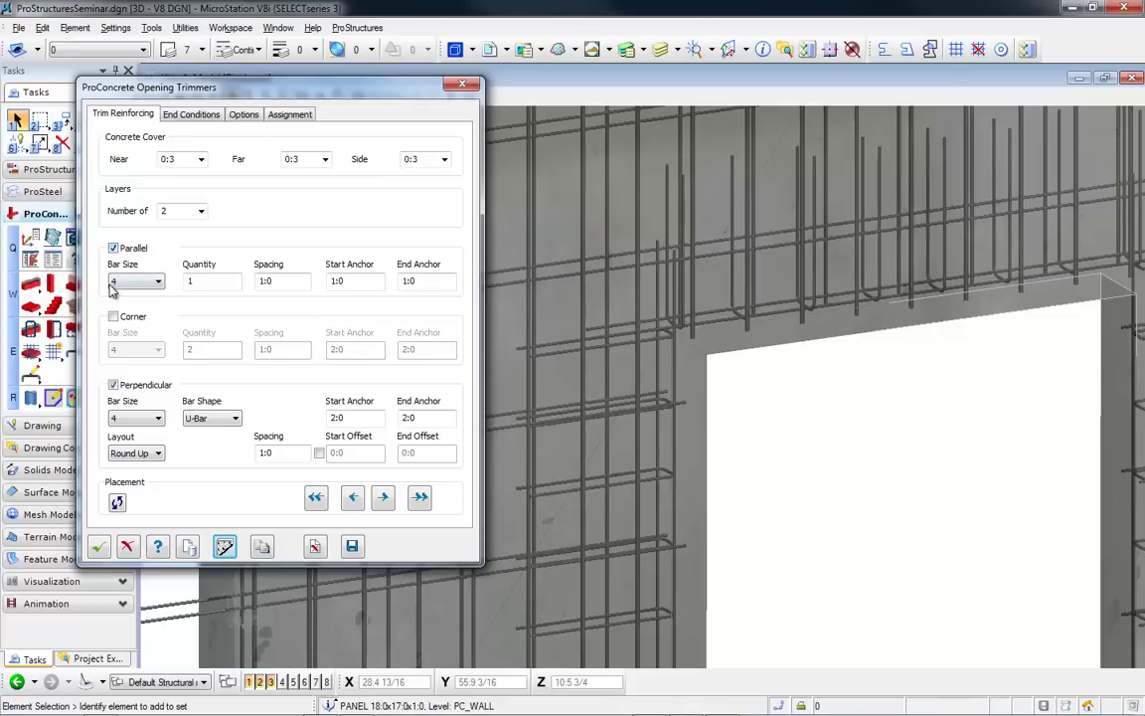
- Try the corner trimmer bars around the square opening and switch them off again
left_click(114, 318)
left_click(114, 318)
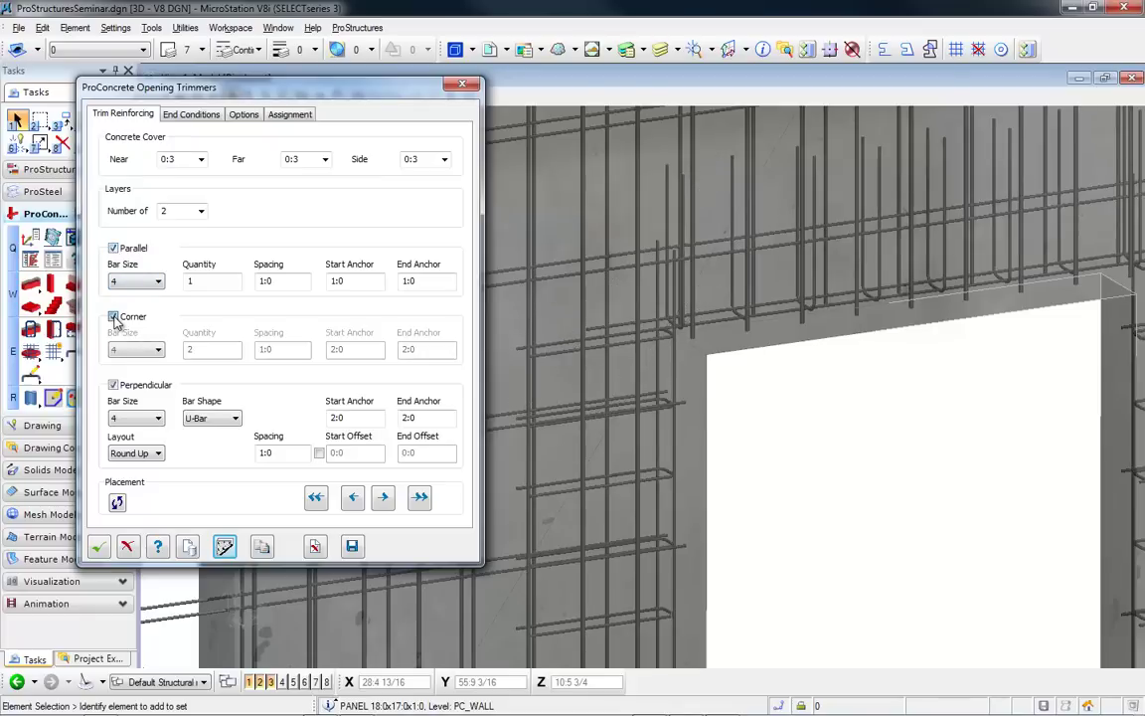
left_click(114, 318)
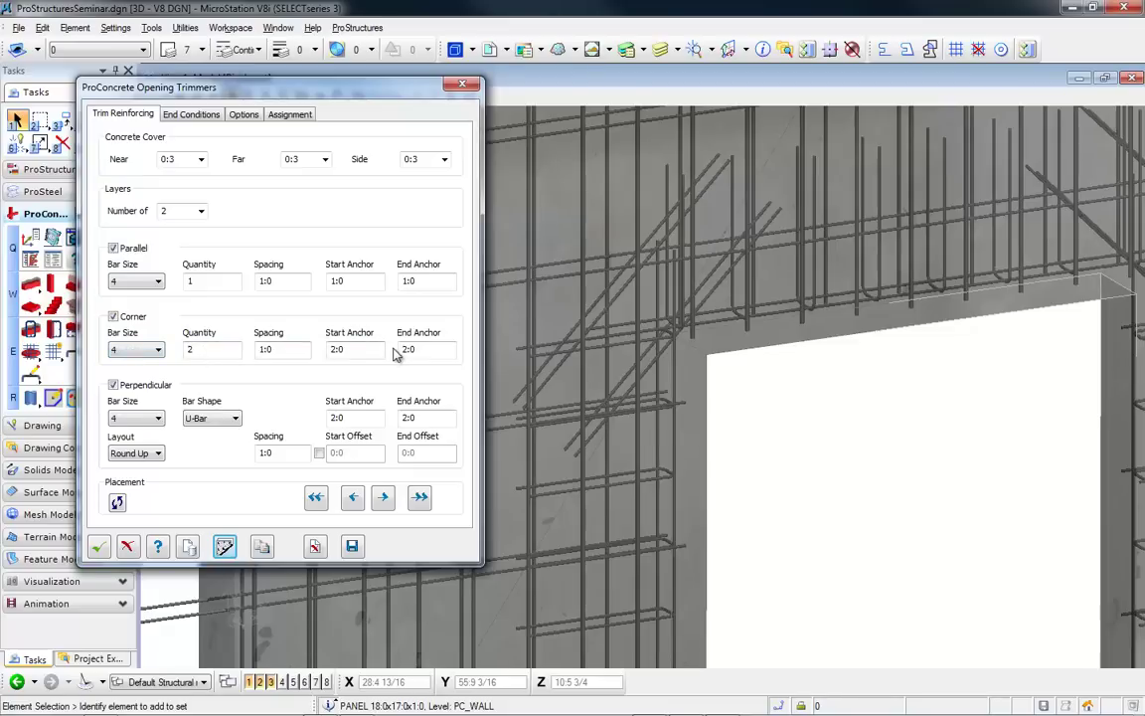
left_click(113, 317)
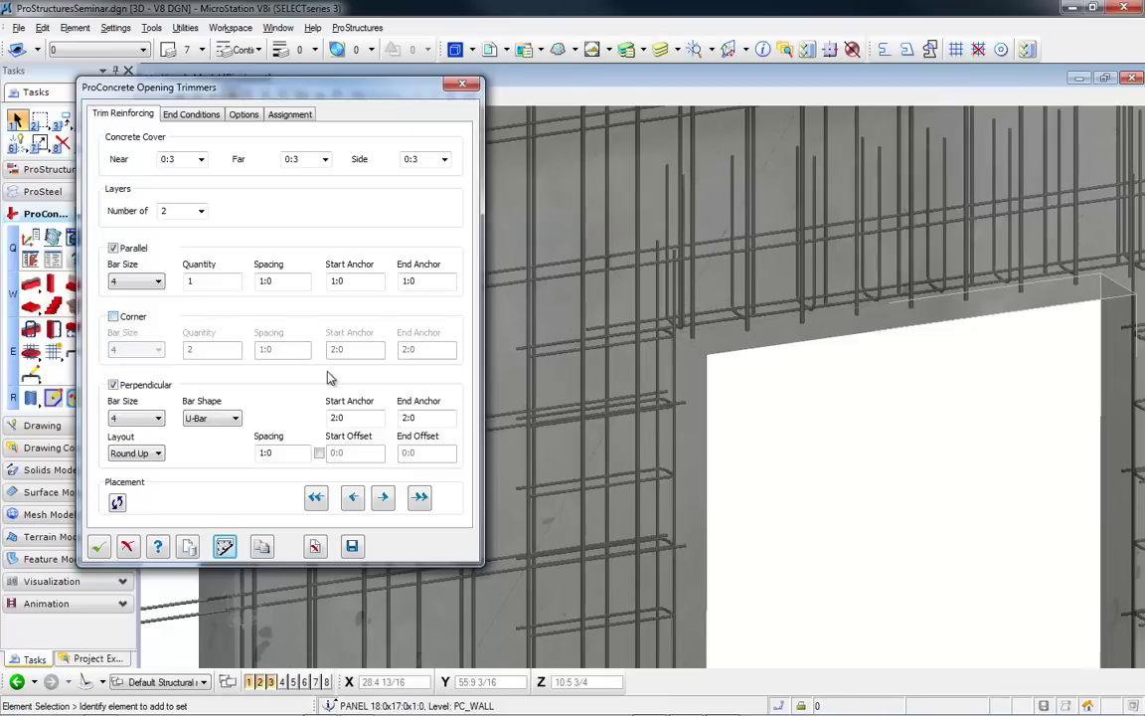
- Accept the opening trimmers without corner bars and clear the isolation to bring back the whole structure
left_click(99, 548)
scroll(951, 374, "down", 4)
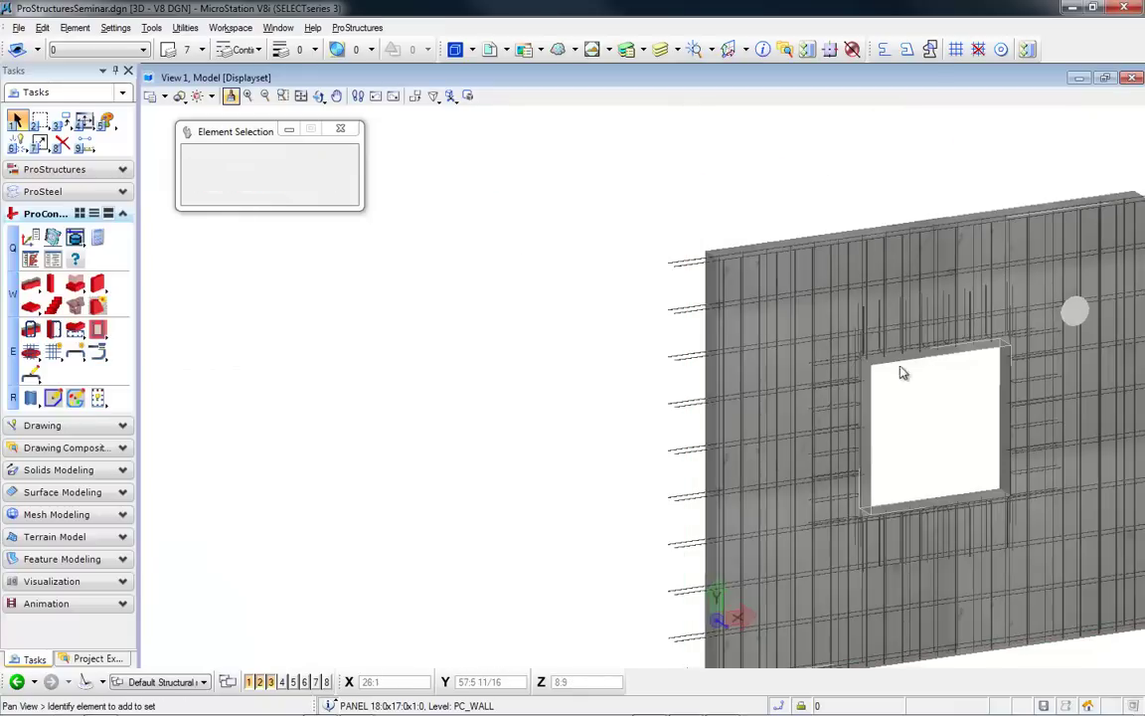
middle_click_drag(903, 372, 537, 335)
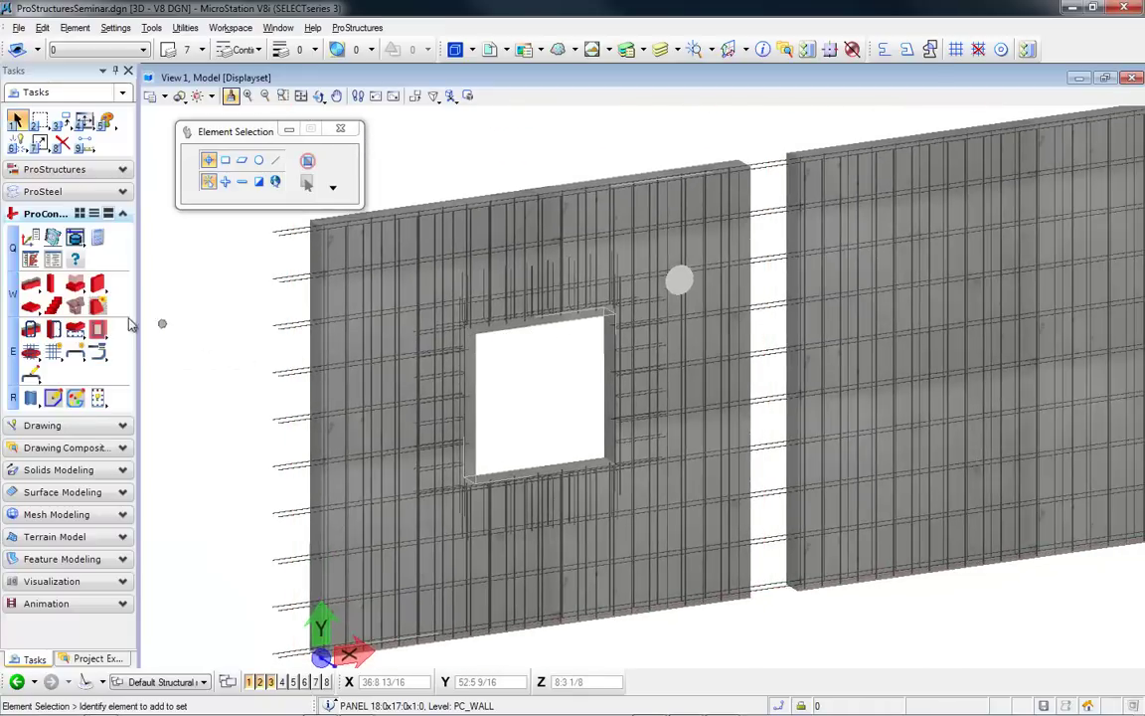
left_click(41, 189)
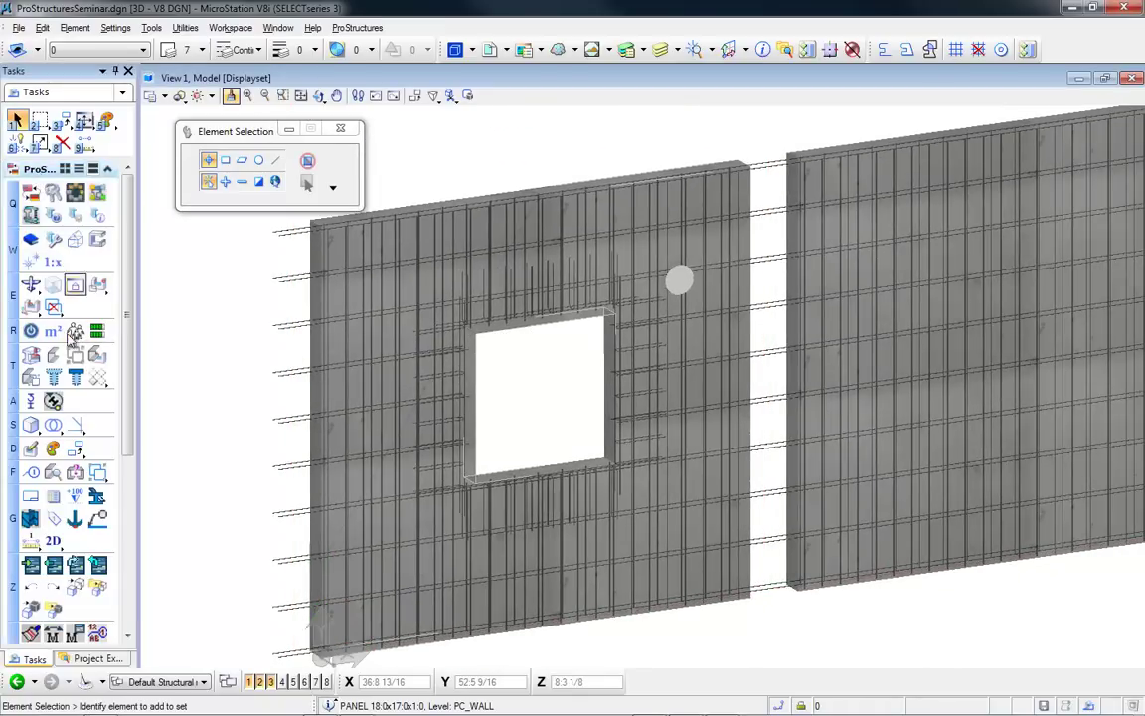
right_click(223, 398)
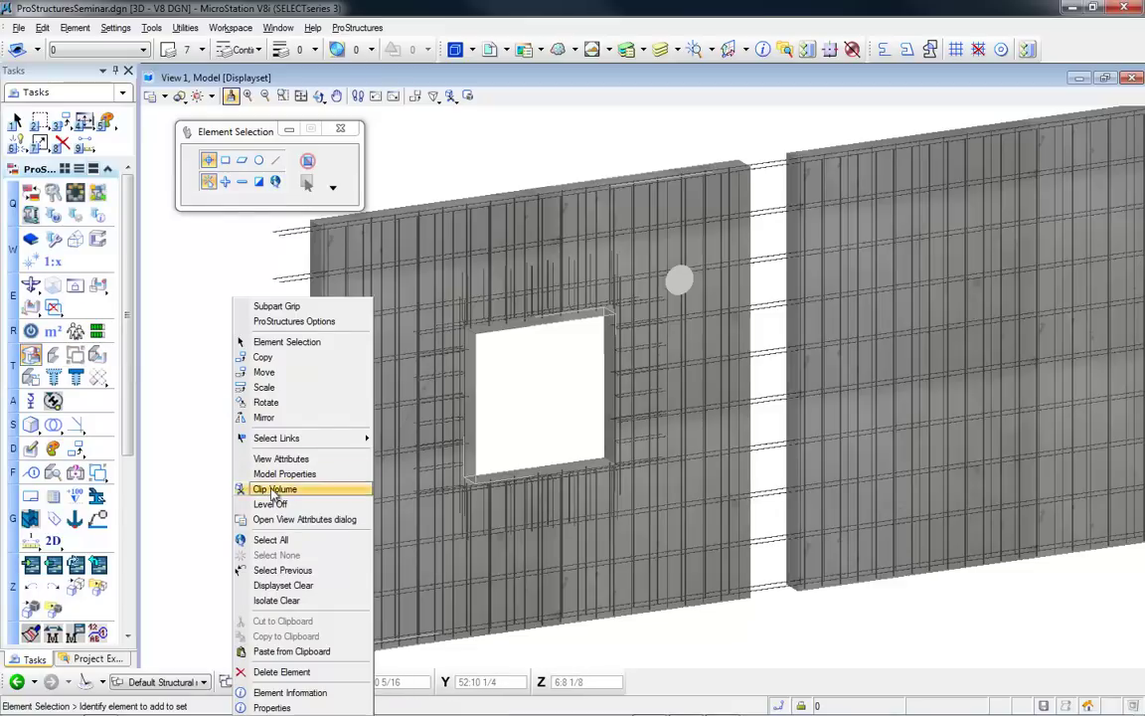
left_click(301, 600)
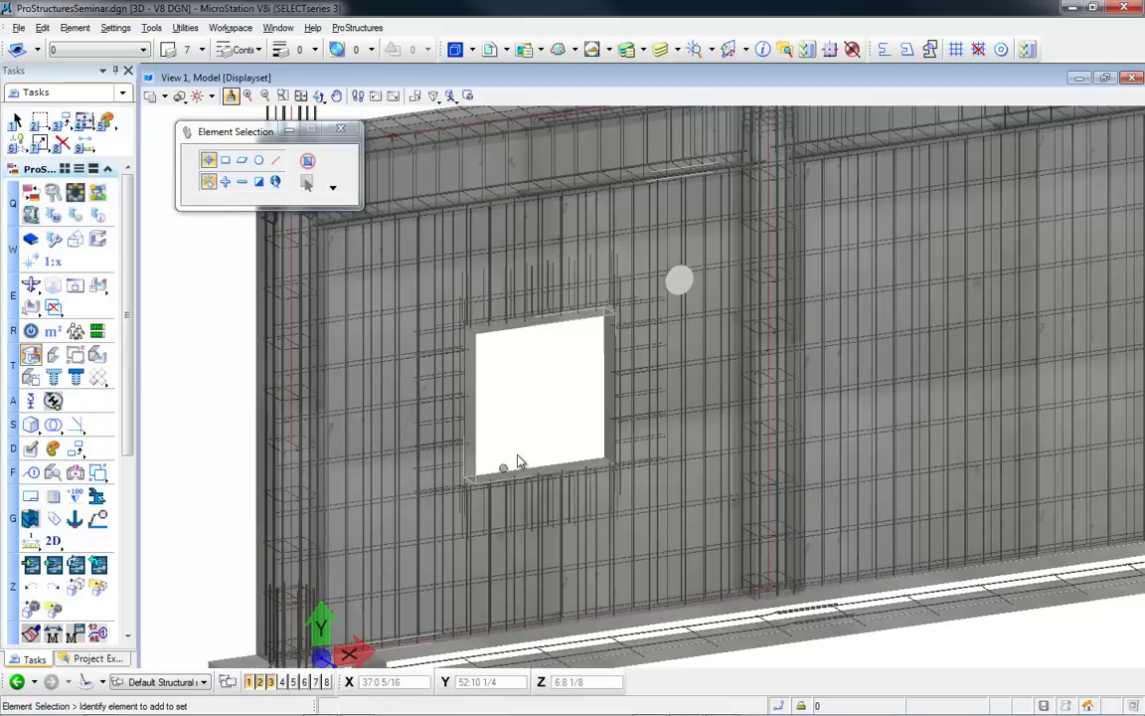
middle_click(547, 421)
middle_click(547, 421)
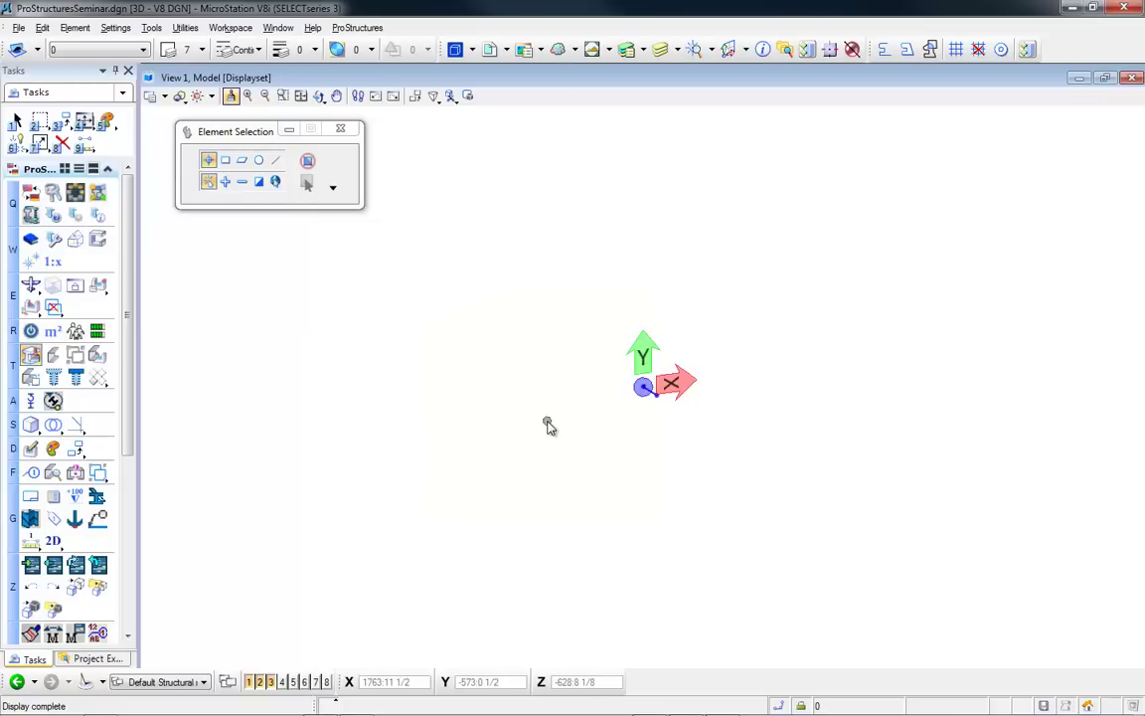
scroll(550, 425, "down", 3)
scroll(550, 425, "up", 3)
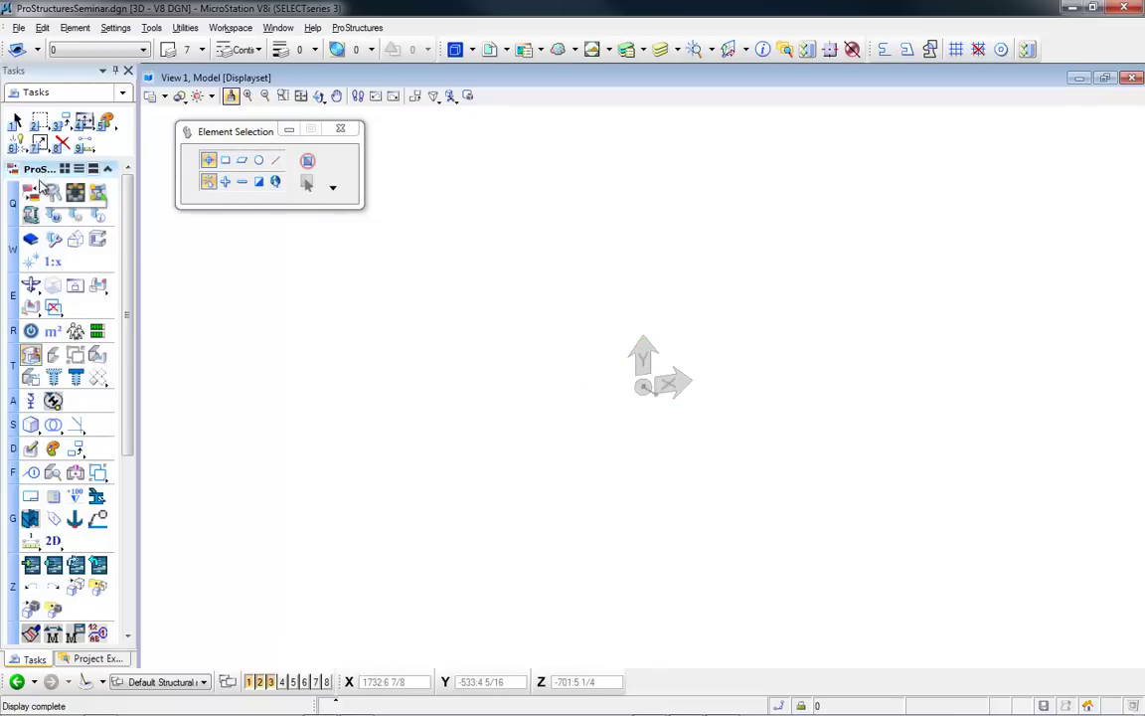
left_click(31, 285)
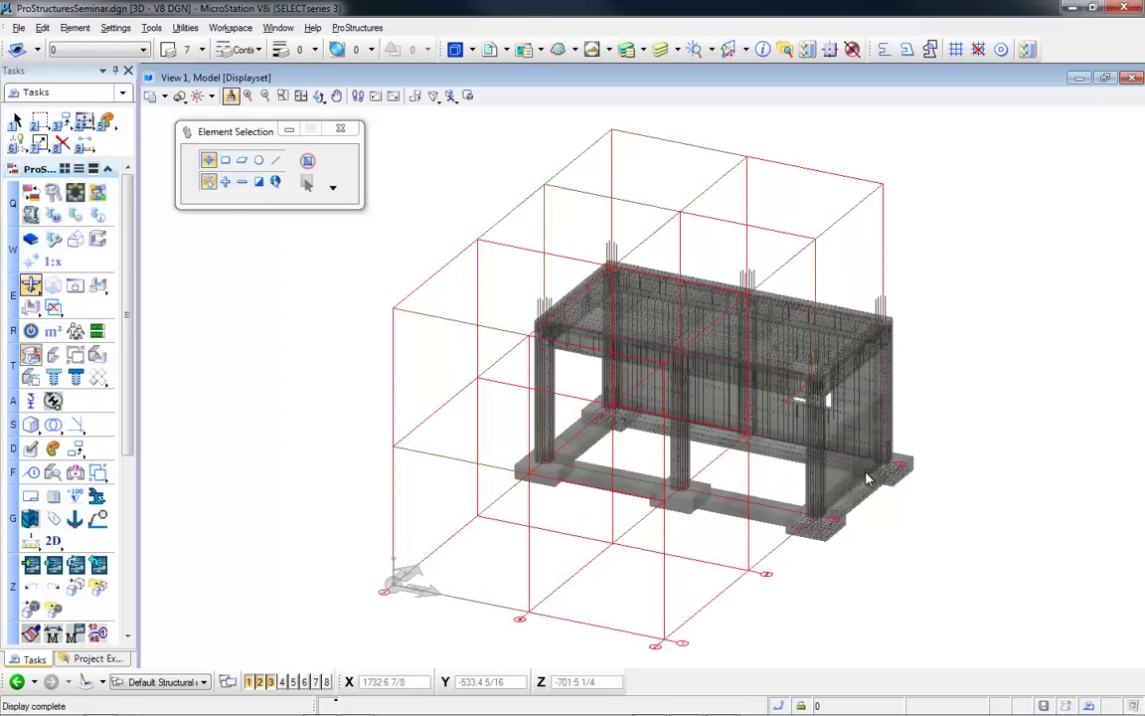
- Isolate the roof slab together with the middle column and the two beams that meet it below the slab edge
middle_click_drag(867, 479, 179, 385, "shift")
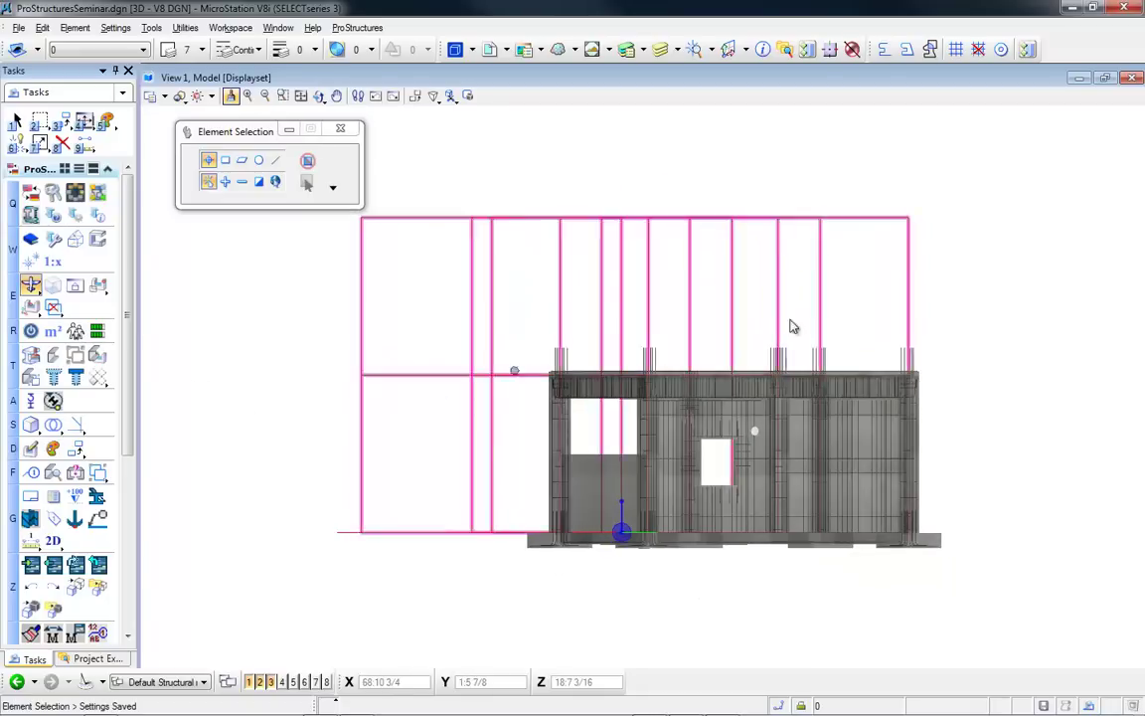
scroll(769, 366, "up", 3)
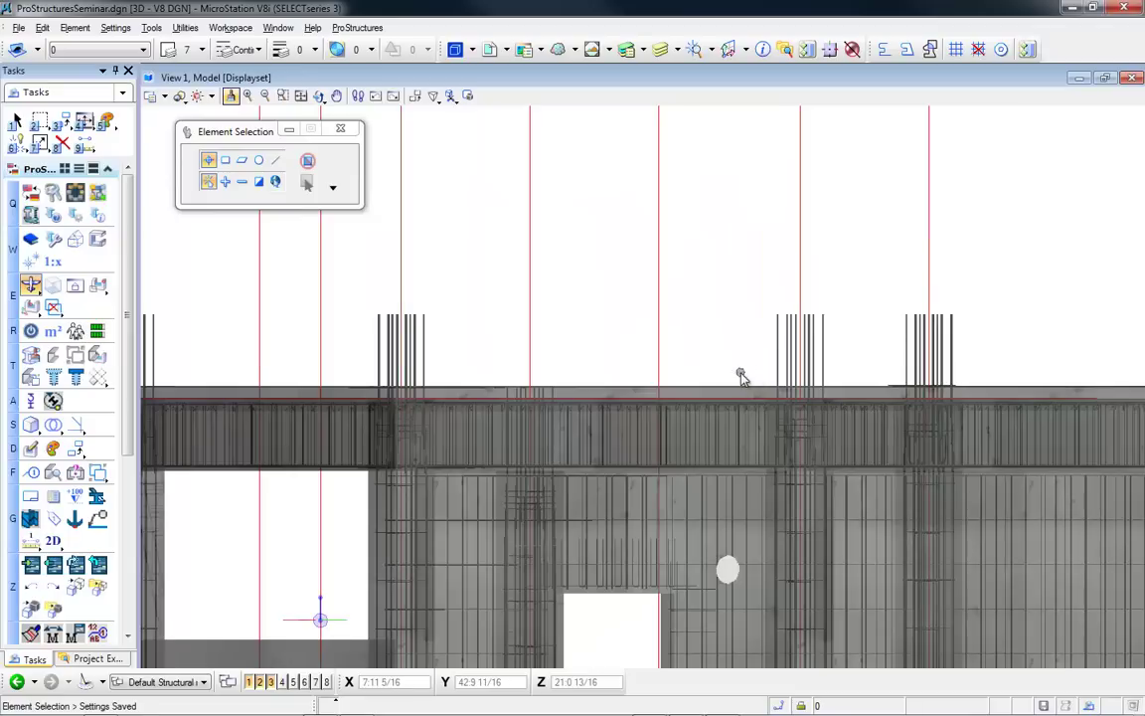
middle_click_drag(741, 375, 741, 388, "shift")
middle_click(740, 382)
middle_click(741, 382)
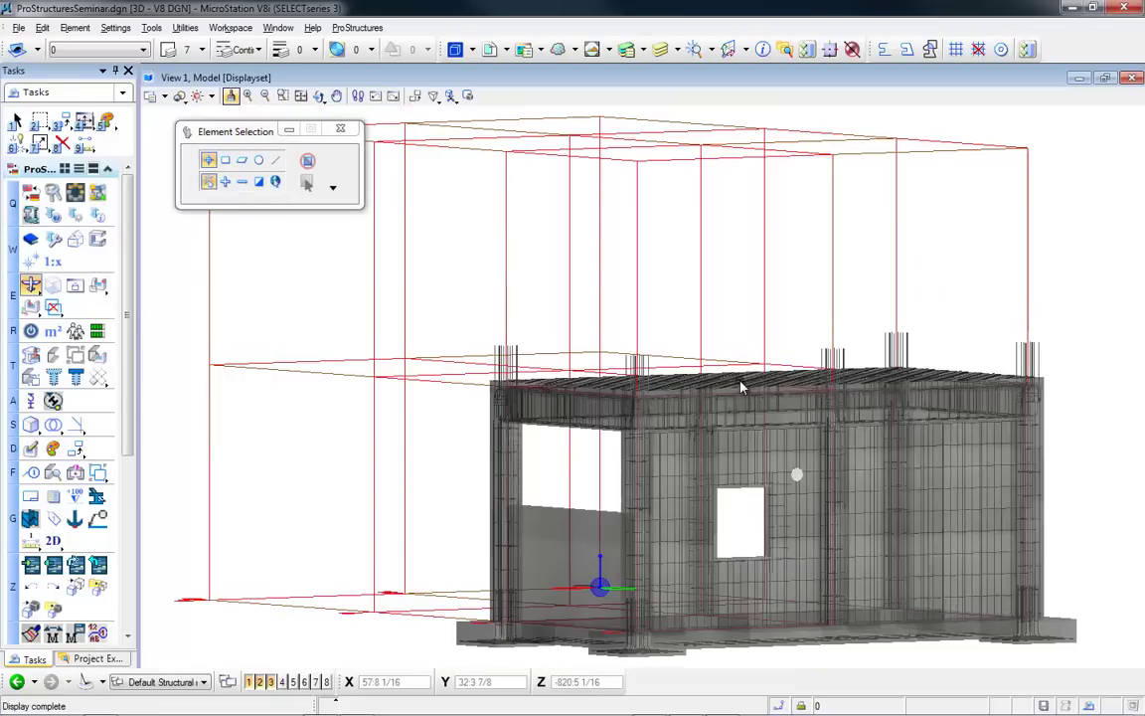
scroll(780, 398, "up", 4)
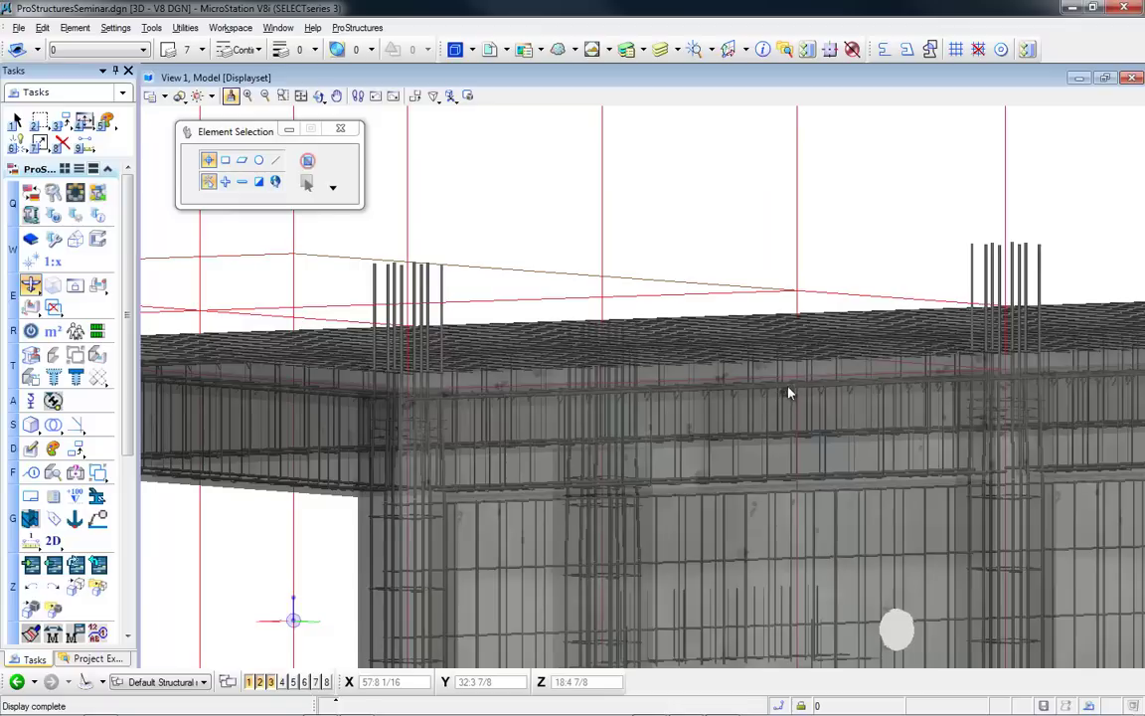
left_click(461, 383)
right_click(461, 383)
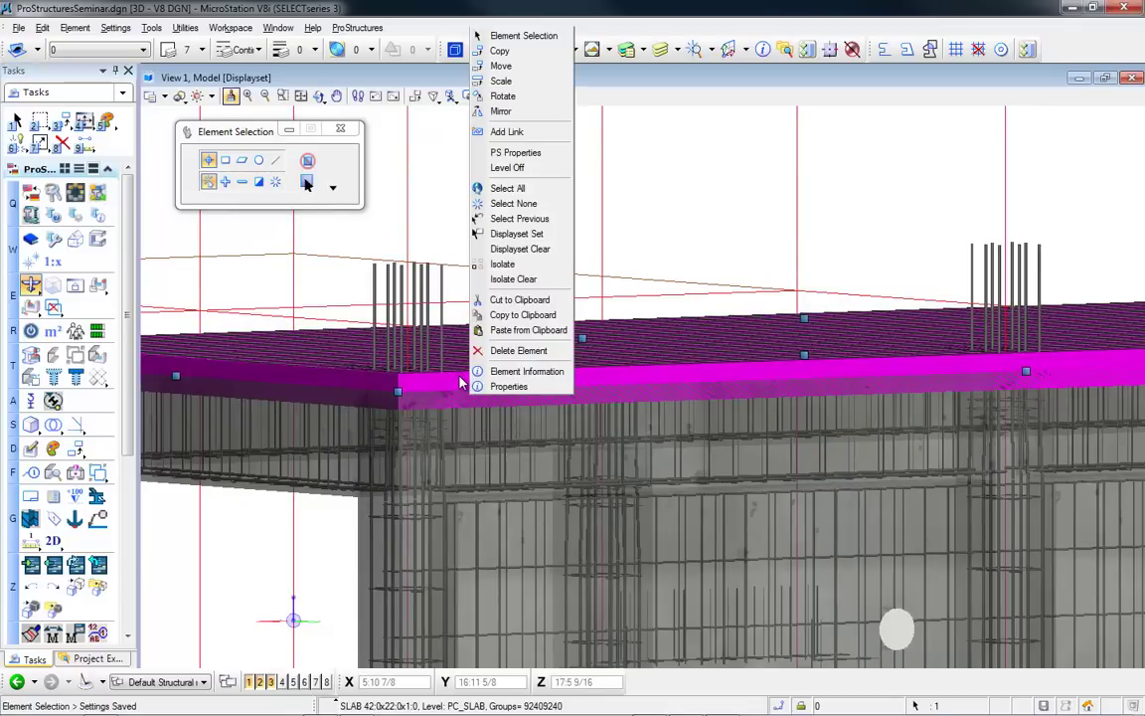
left_click(716, 227)
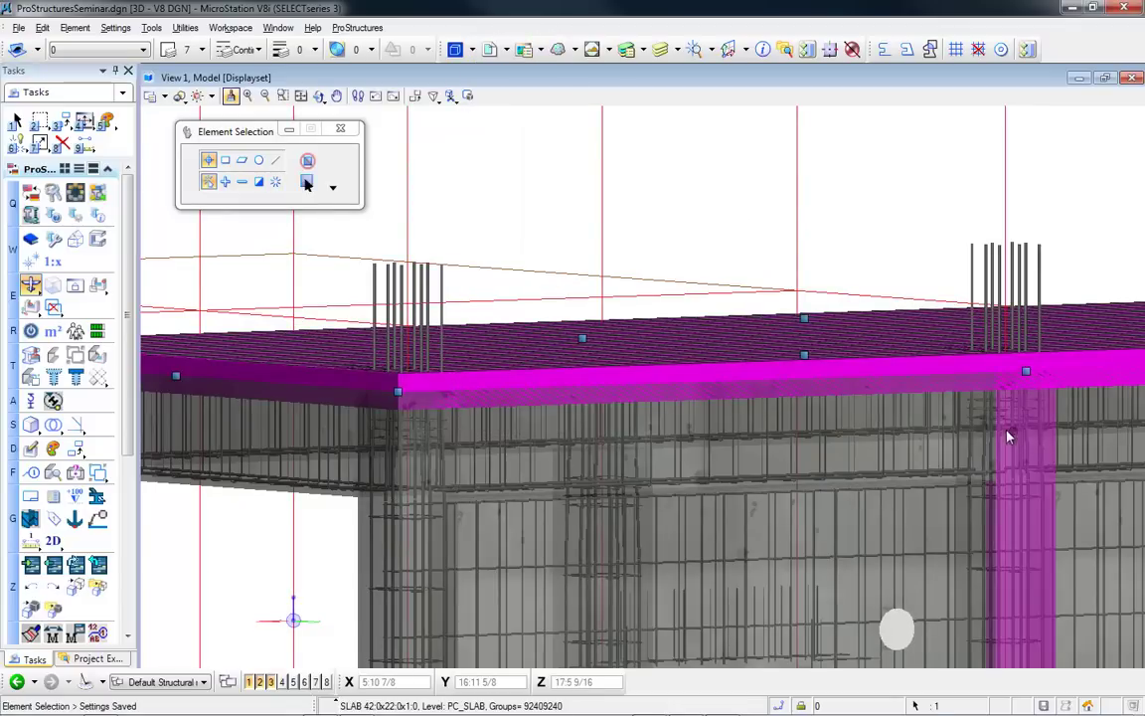
left_click(1022, 431, "ctrl")
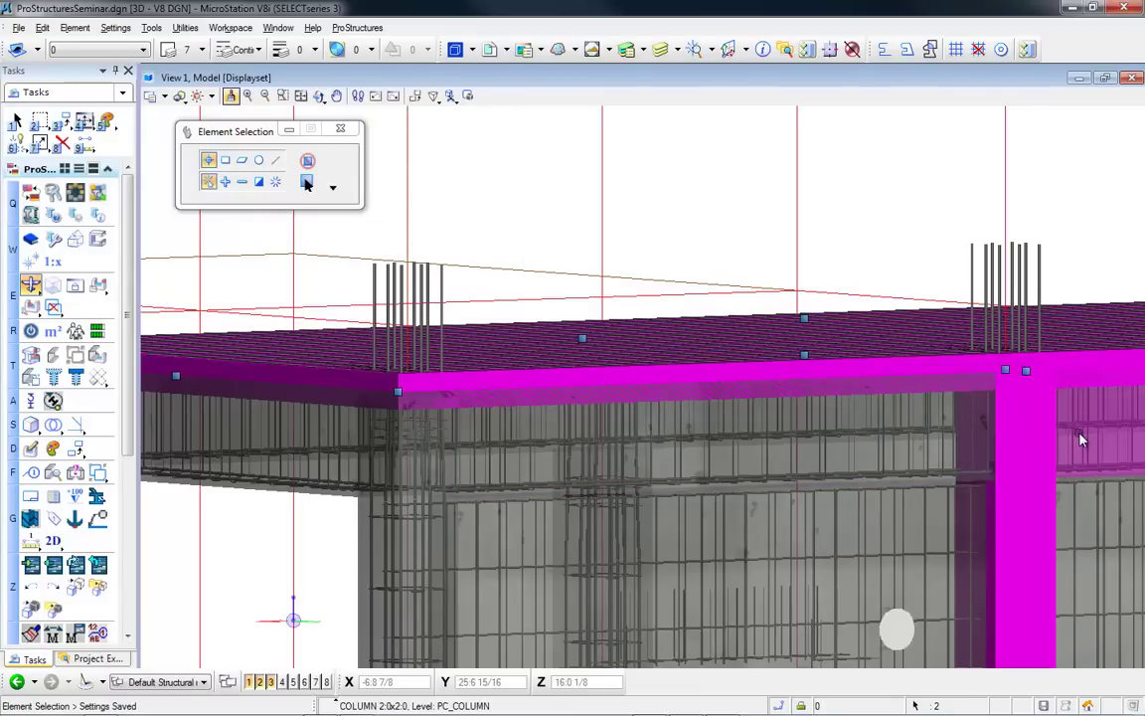
left_click(1079, 434, "ctrl")
left_click(950, 439, "ctrl")
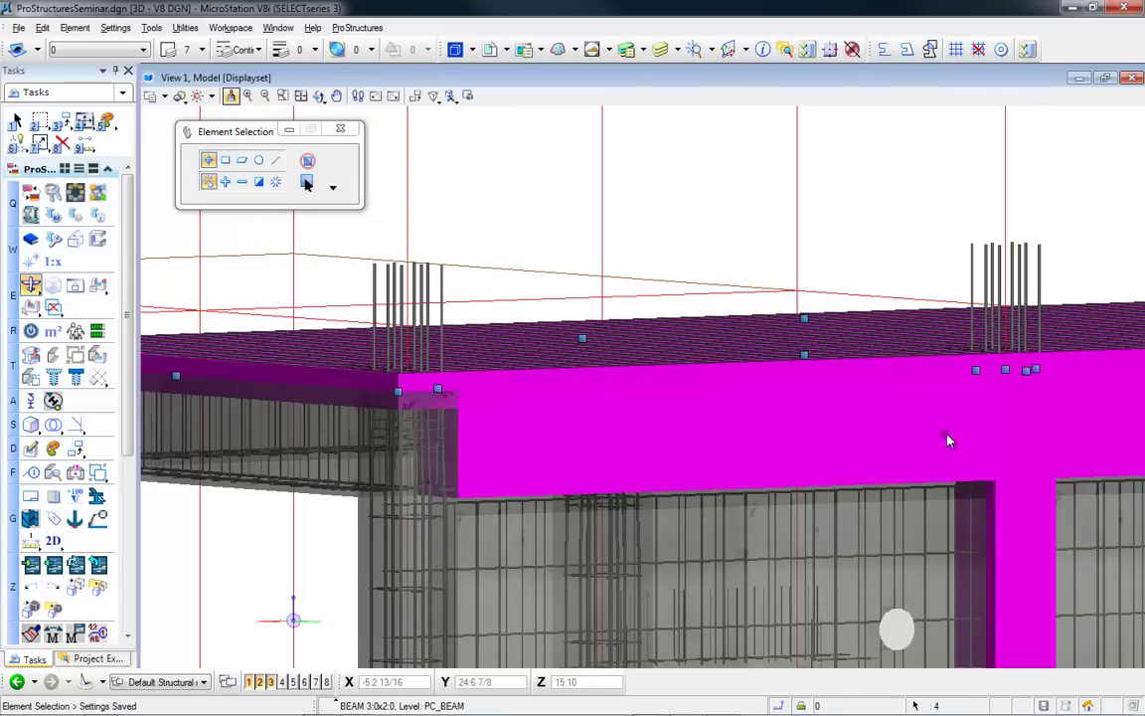
right_click(876, 238)
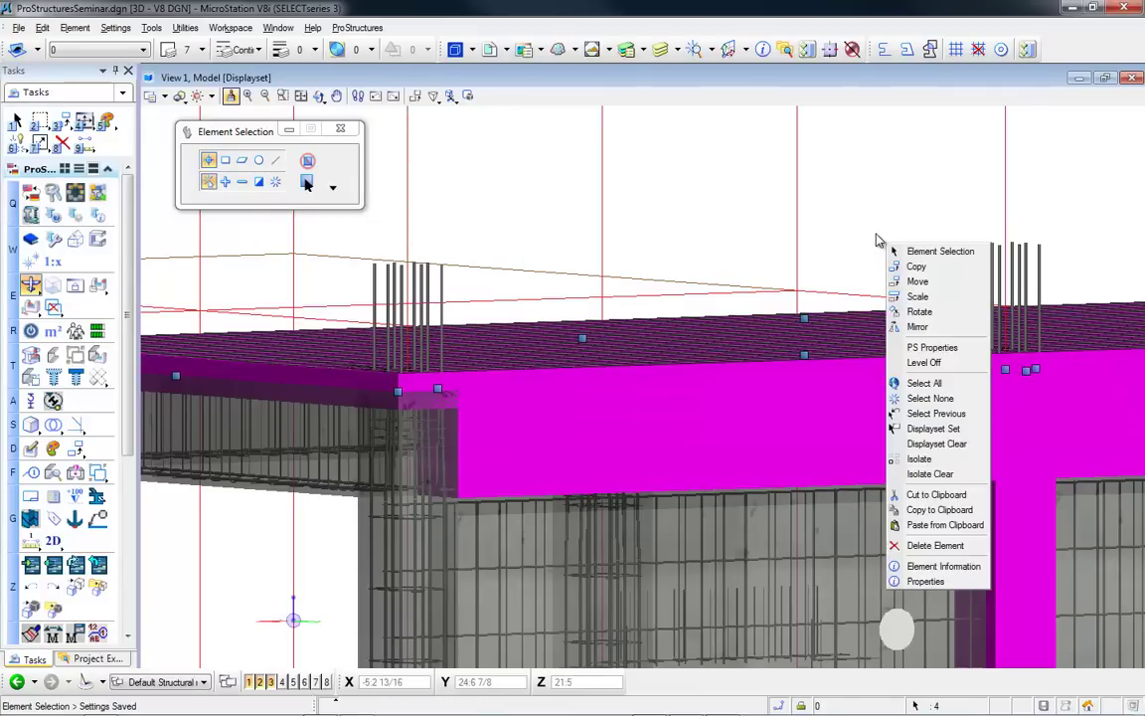
left_click(917, 459)
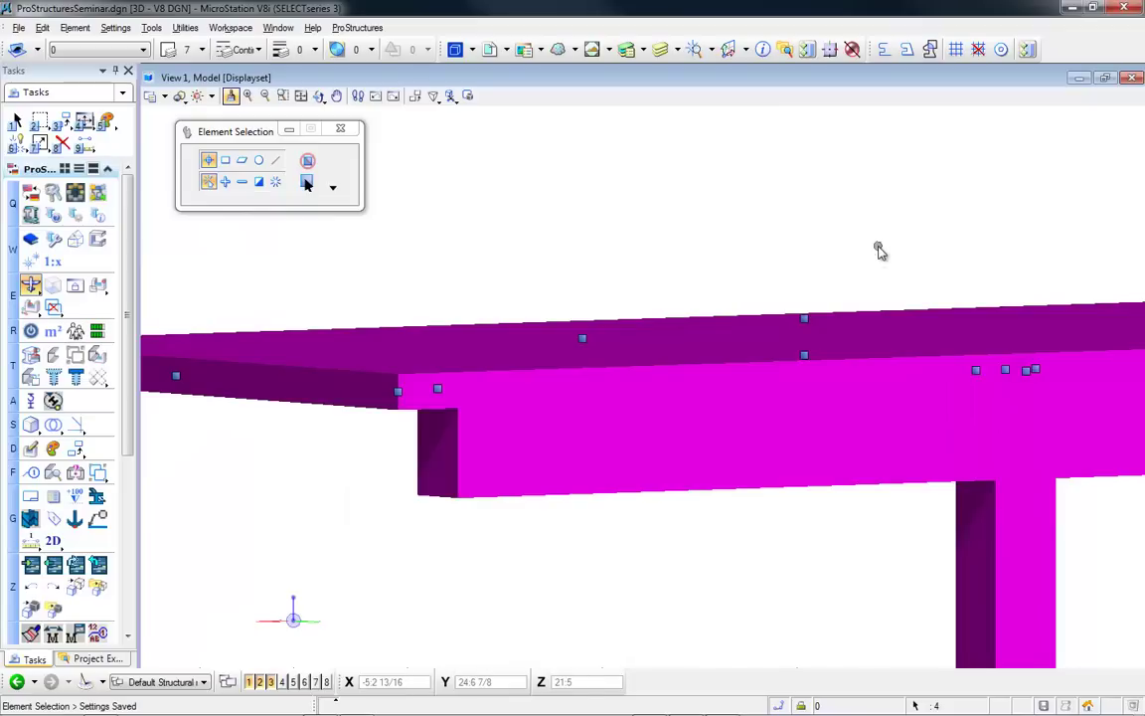
left_click(877, 253)
middle_click_drag(877, 256, 879, 285, "shift")
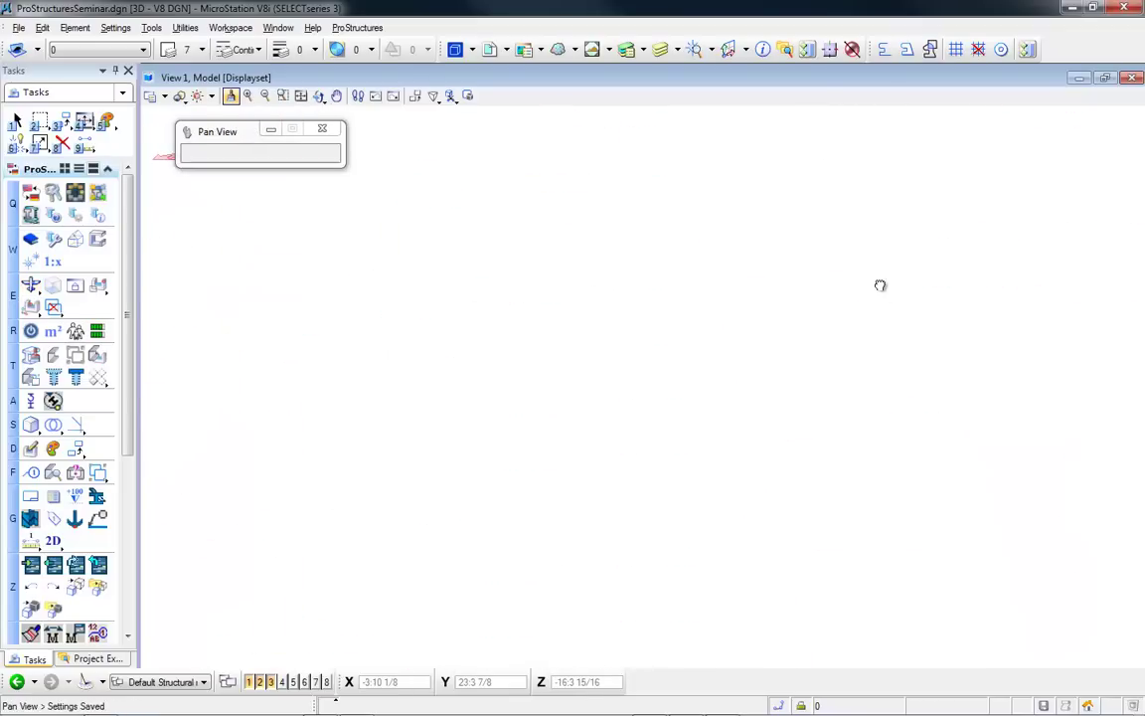
middle_click(880, 285)
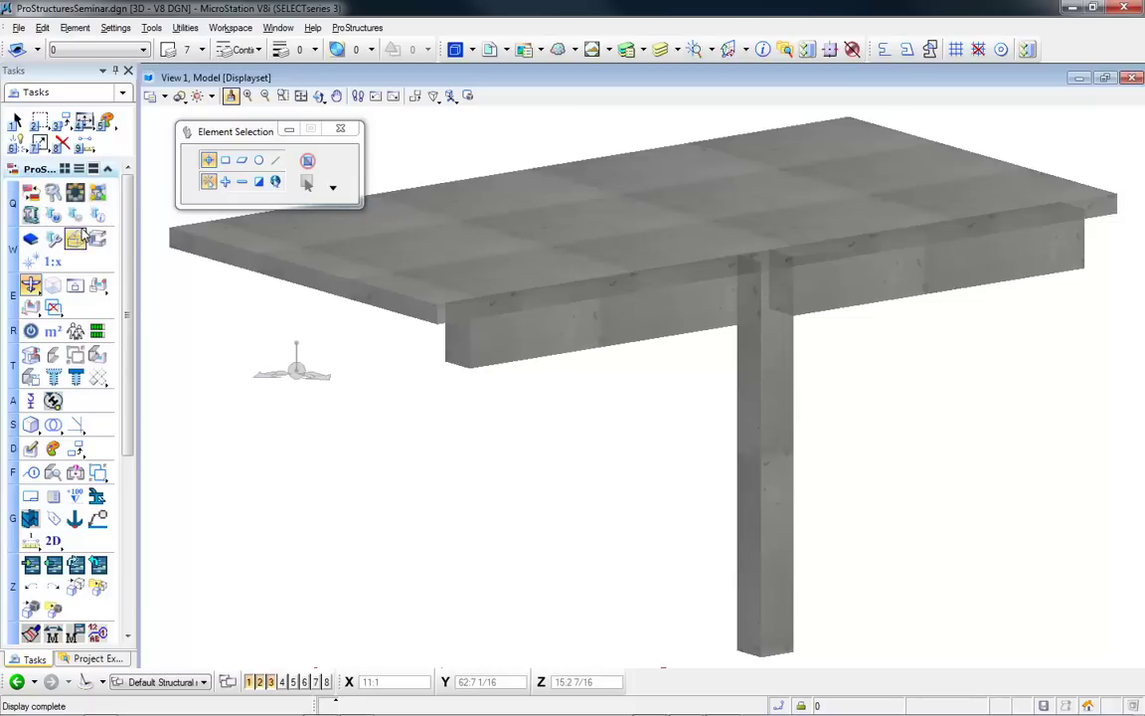
- Insert the StarWallComplete.dgn block from the ProConcrete folder at the slab edge above the column, and close the BlockCenter
left_click(32, 261)
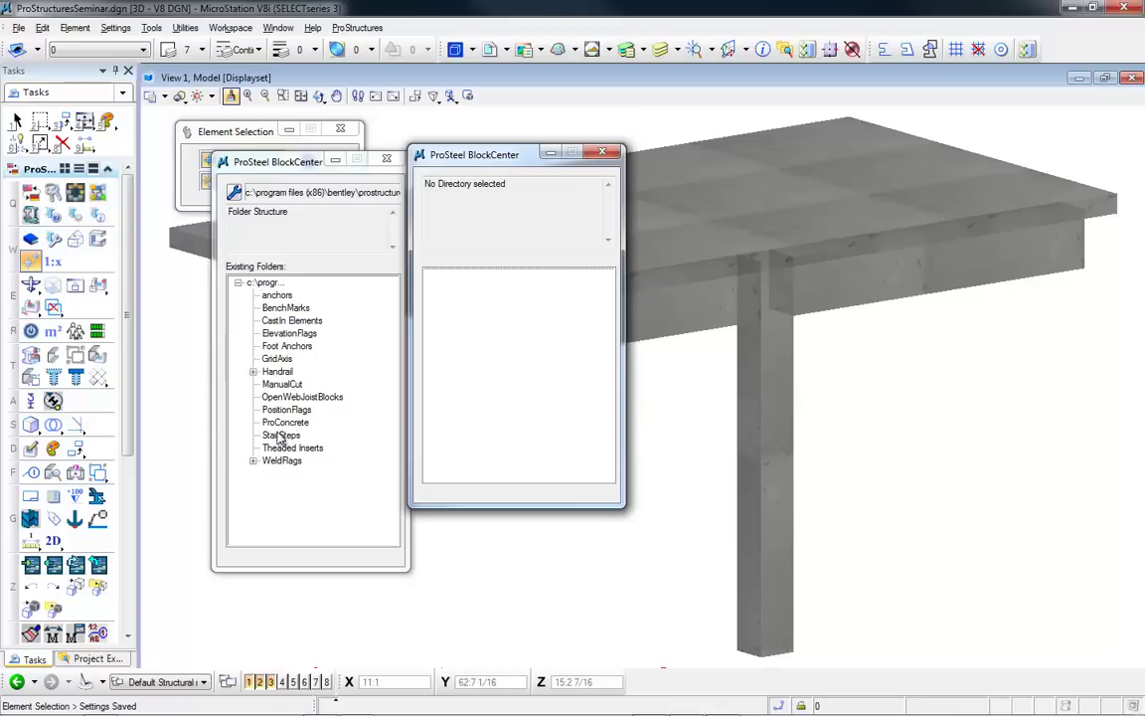
left_click(286, 422)
left_click(503, 460)
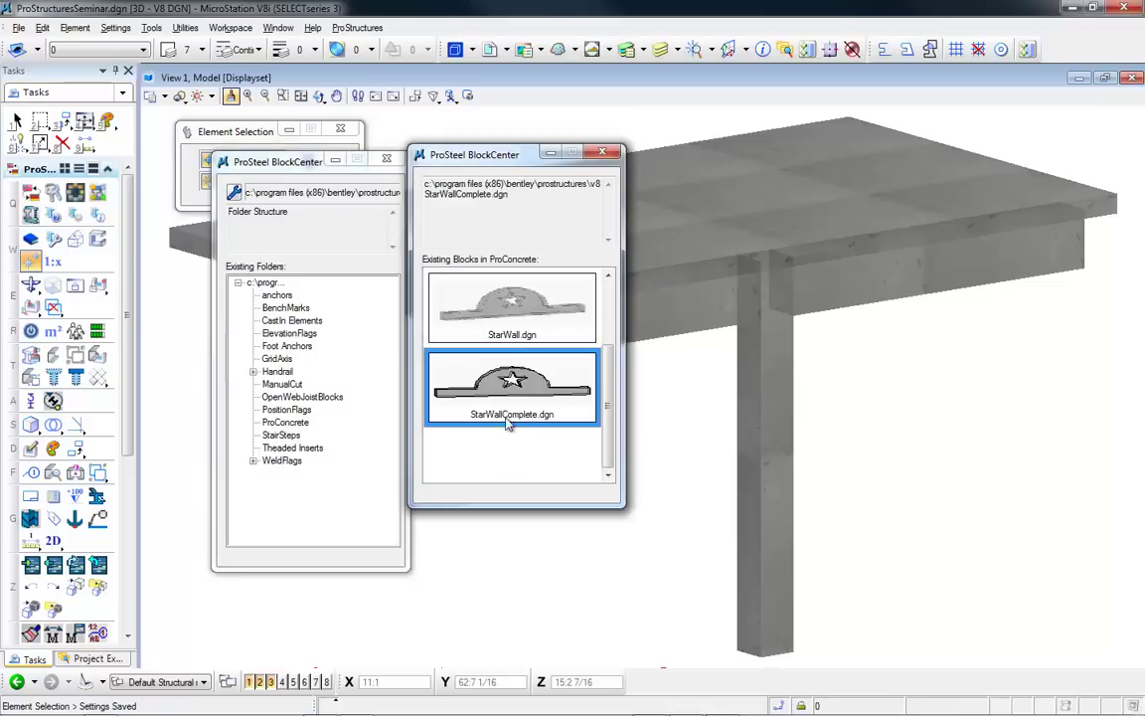
right_click(507, 410)
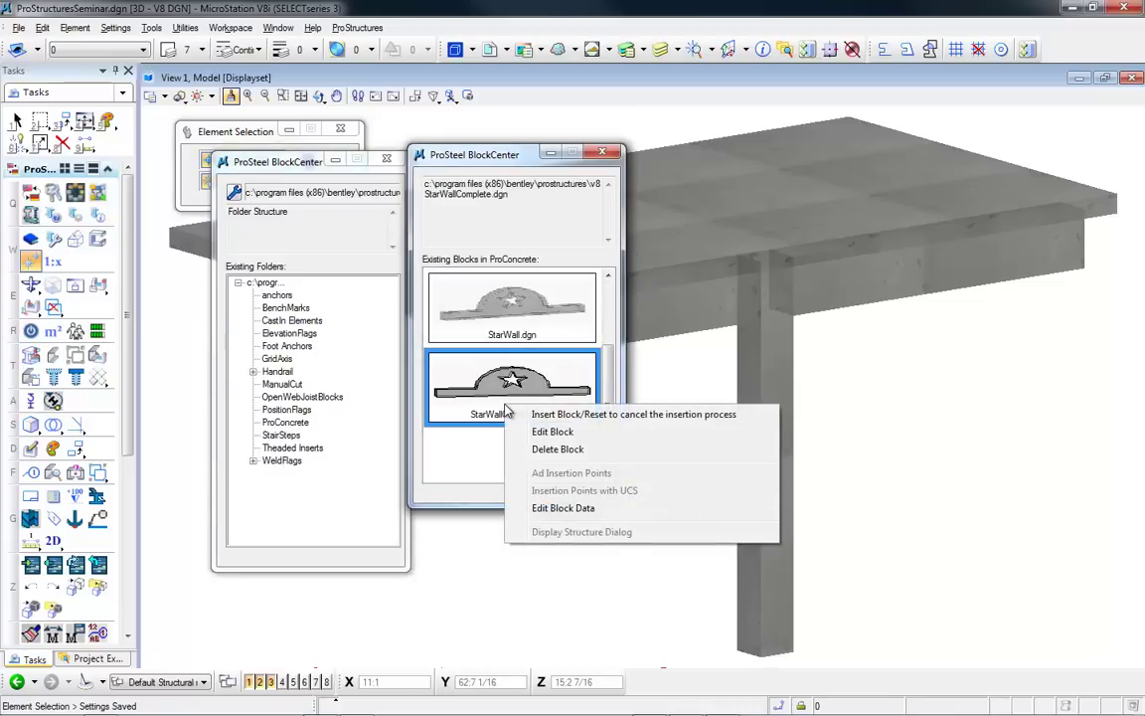
left_click(527, 411)
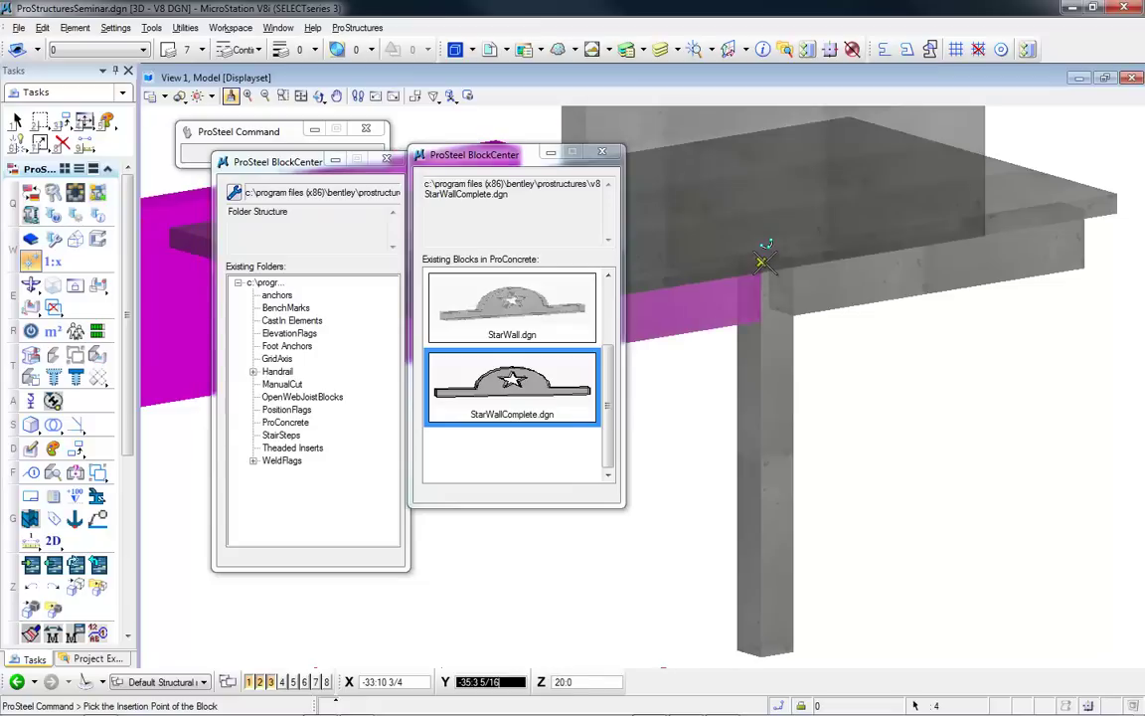
left_click(775, 261)
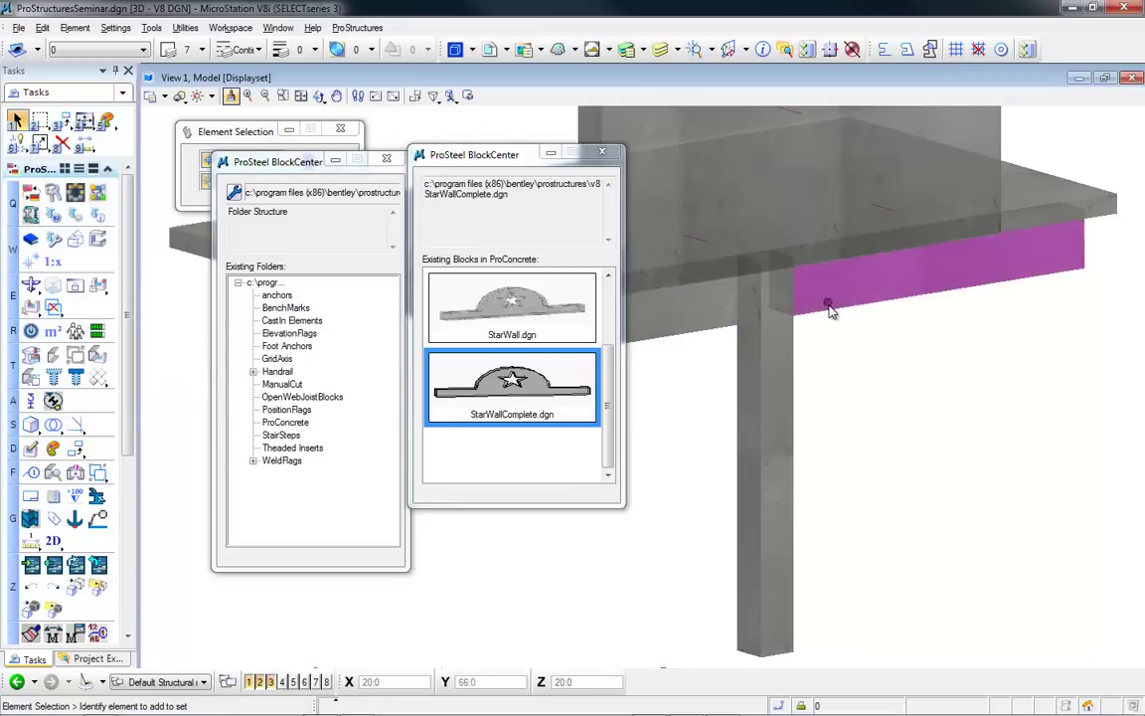
left_click(603, 153)
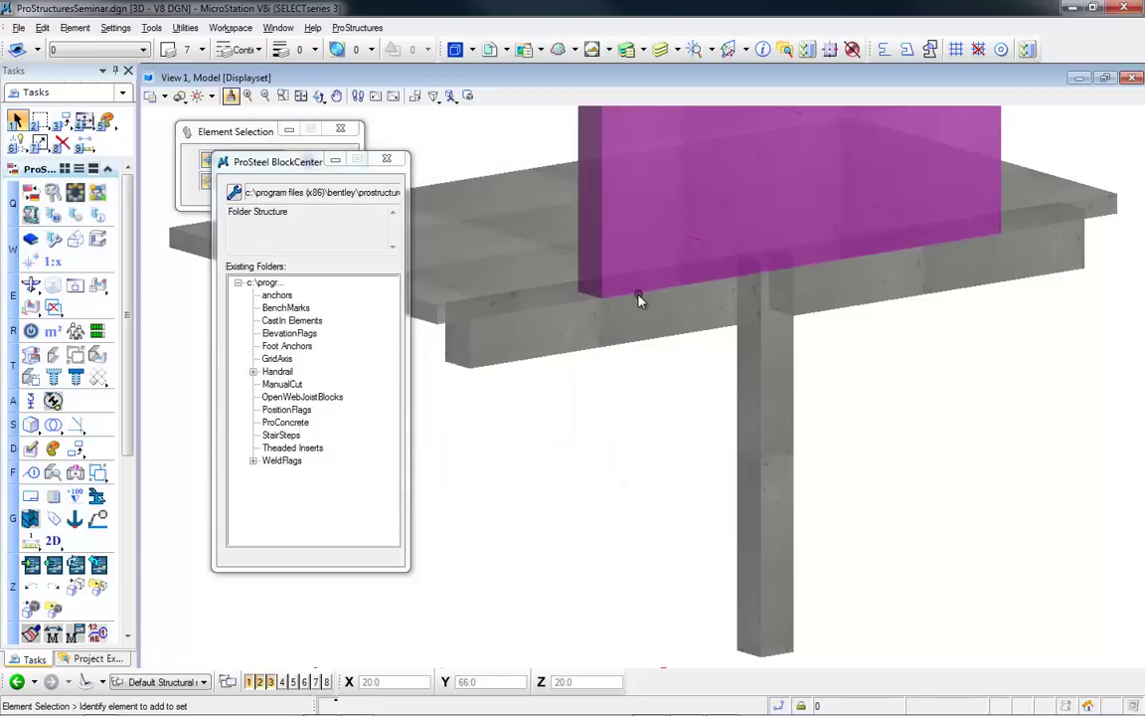
left_click(396, 163)
- Move the inserted star wall inward from the slab edge, using its upper outer corner as the base point, and deselect it
middle_click_drag(537, 254, 690, 271, "shift")
middle_click_drag(766, 319, 650, 441)
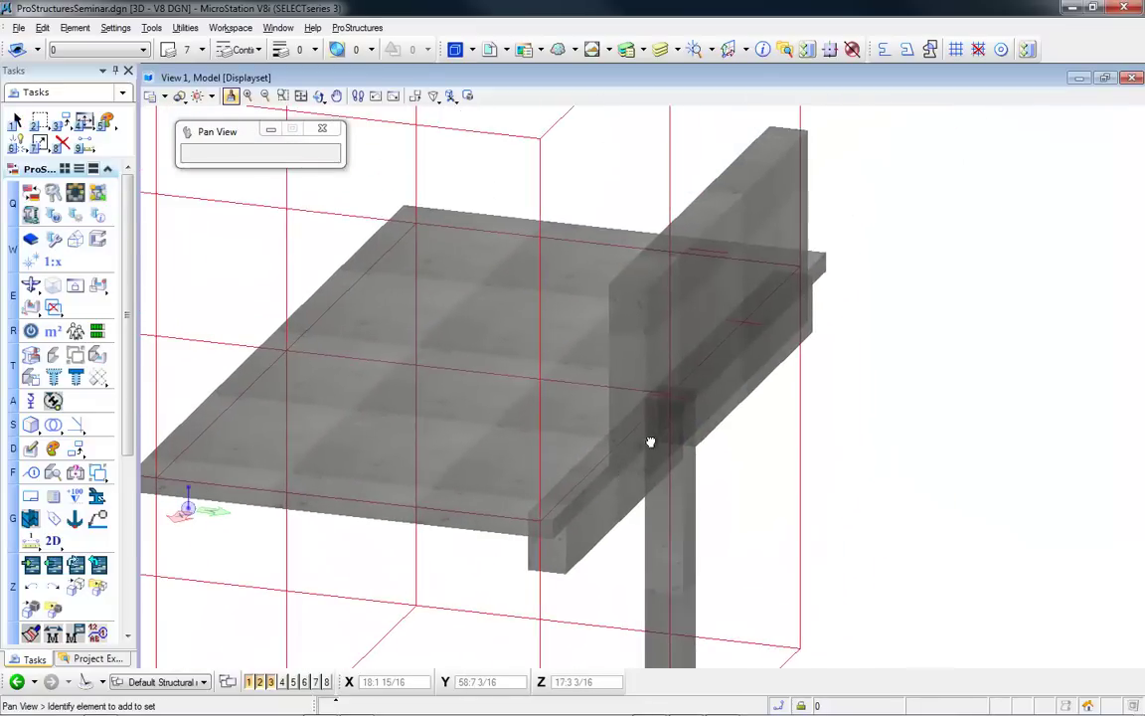
key("Escape")
left_click(768, 206)
right_click(840, 182)
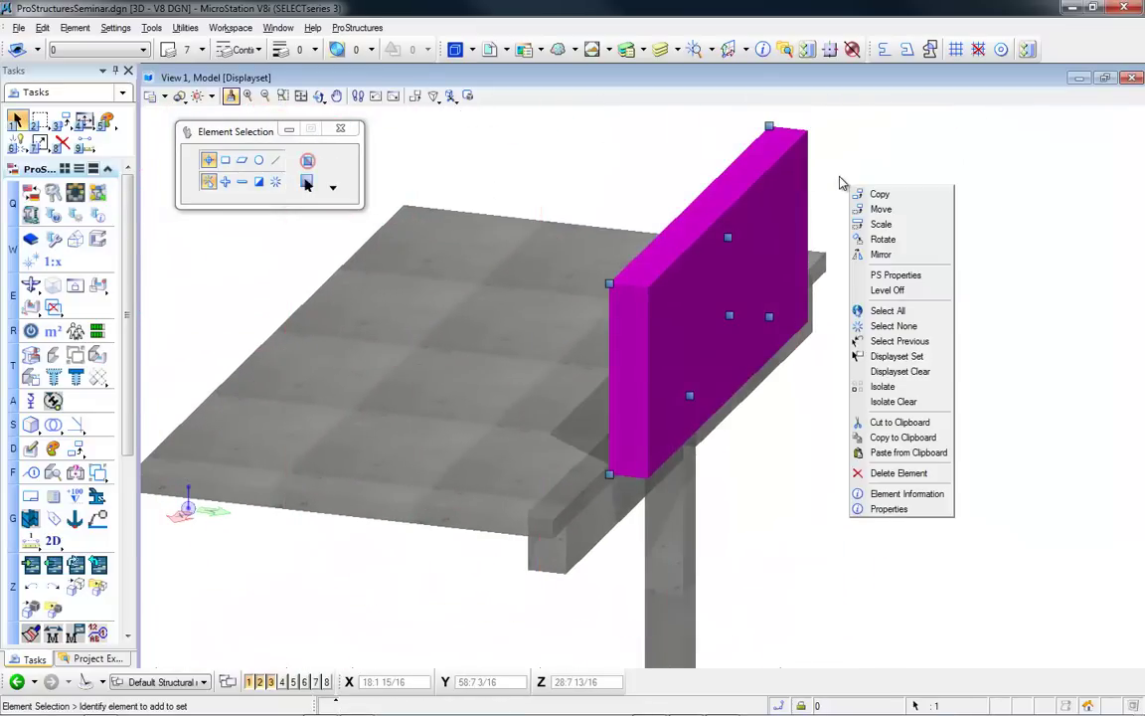
left_click(881, 209)
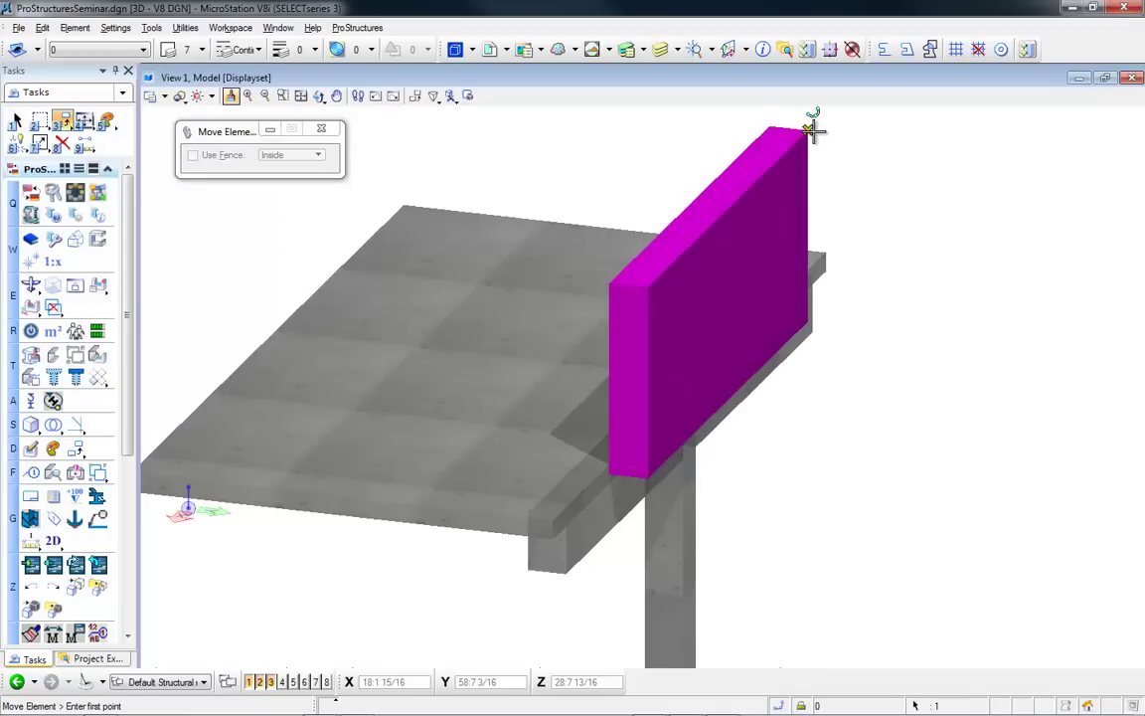
left_click(811, 129)
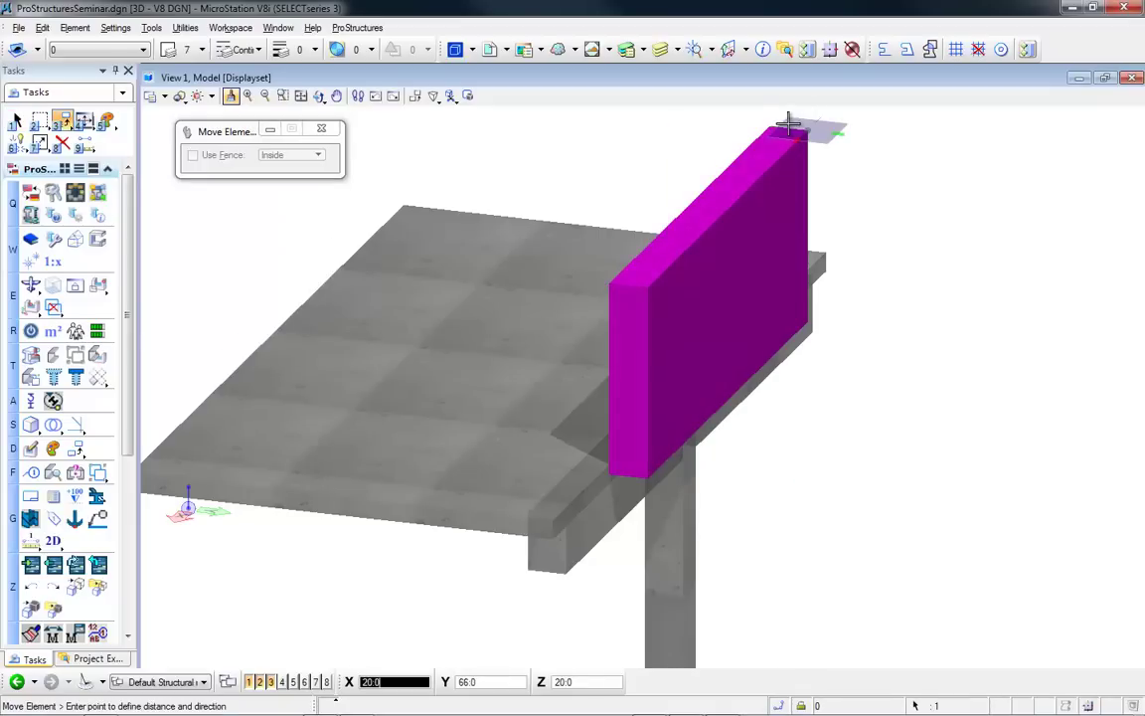
right_click(879, 169)
middle_click_drag(730, 316, 520, 270, "shift")
middle_click_drag(898, 367, 617, 344)
scroll(674, 354, "up", 2)
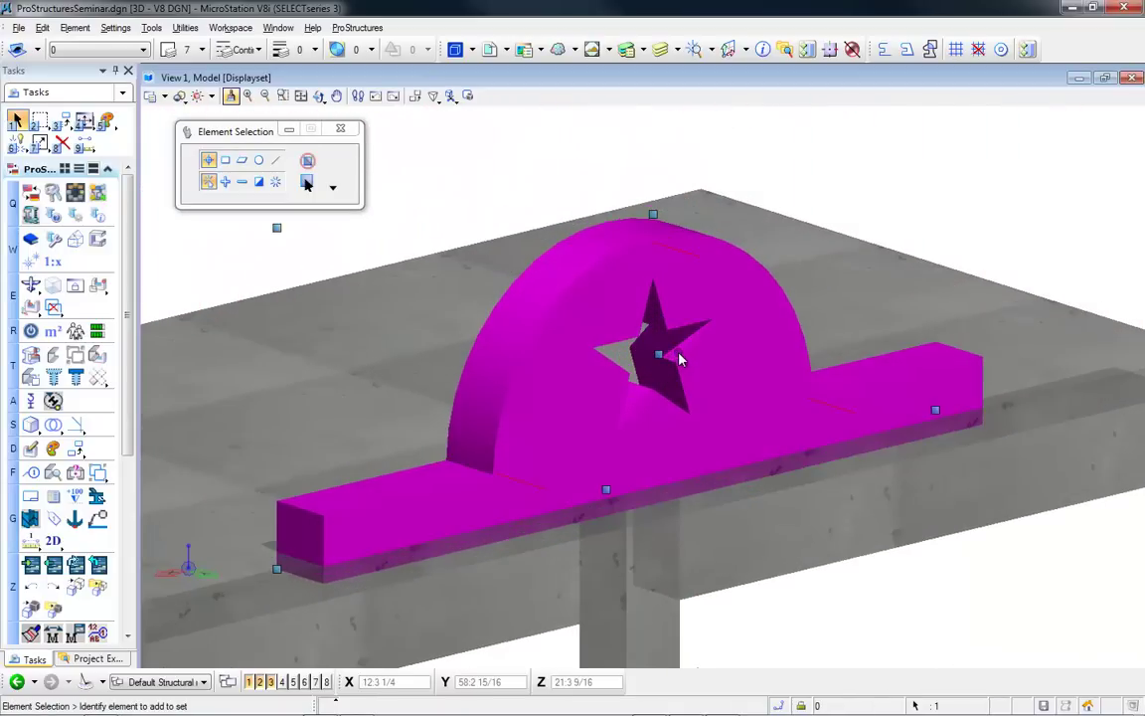
left_click(945, 226)
middle_click_drag(855, 247, 1024, 293, "shift")
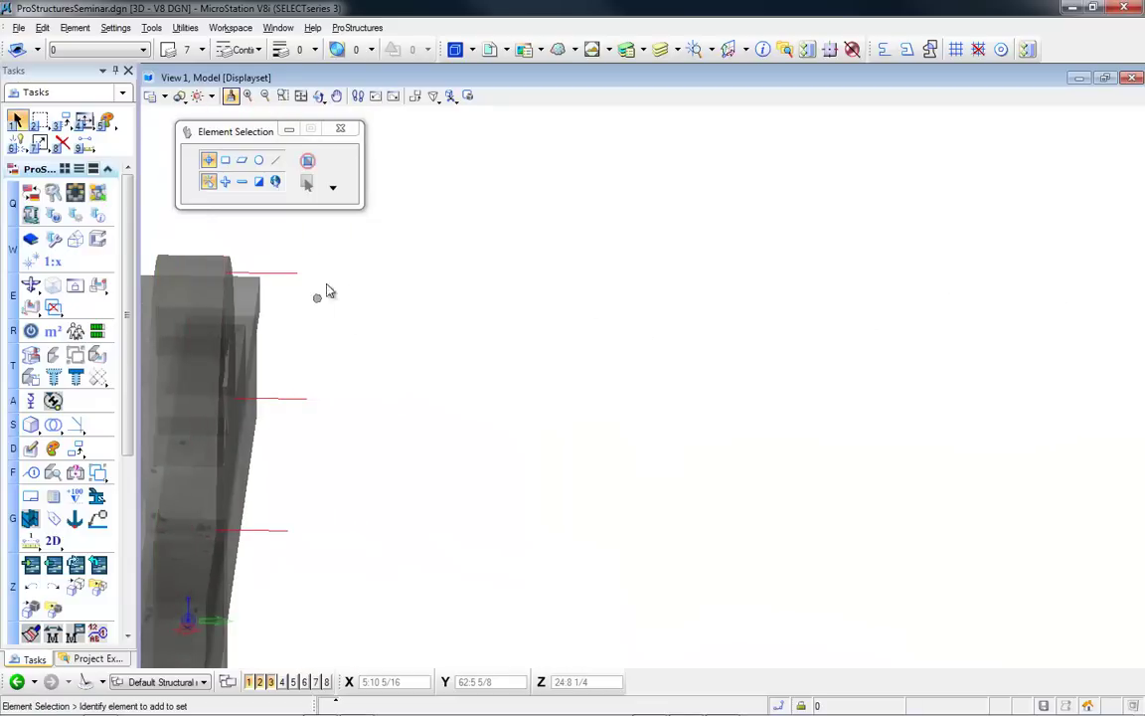
- Move the three guide lines at the slab edge inward onto the star wall's arch
left_click_drag(352, 248, 276, 574)
right_click(427, 465)
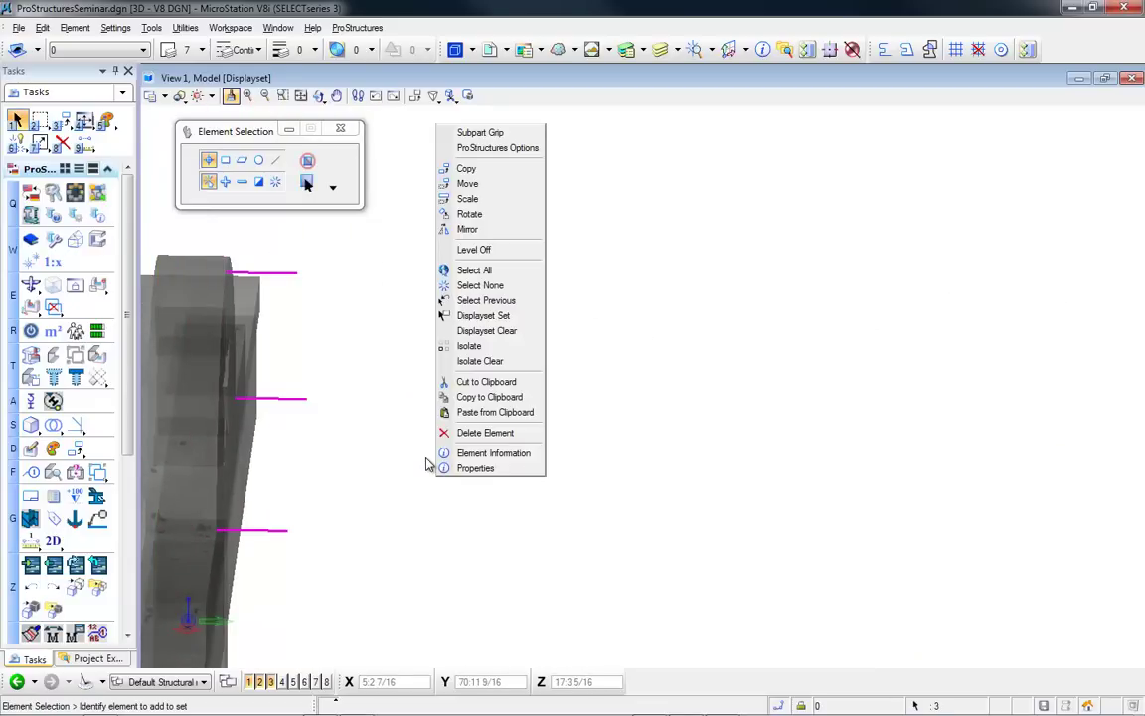
left_click(463, 184)
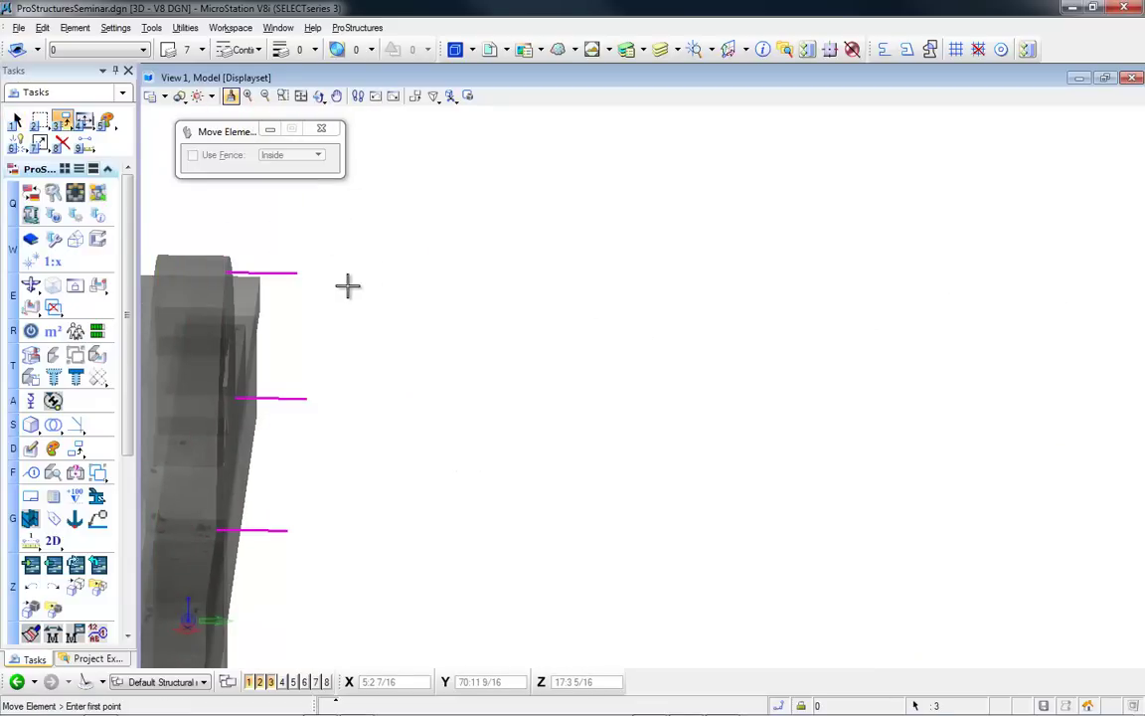
middle_click_drag(346, 286, 603, 153)
middle_click_drag(557, 486, 402, 481, "shift")
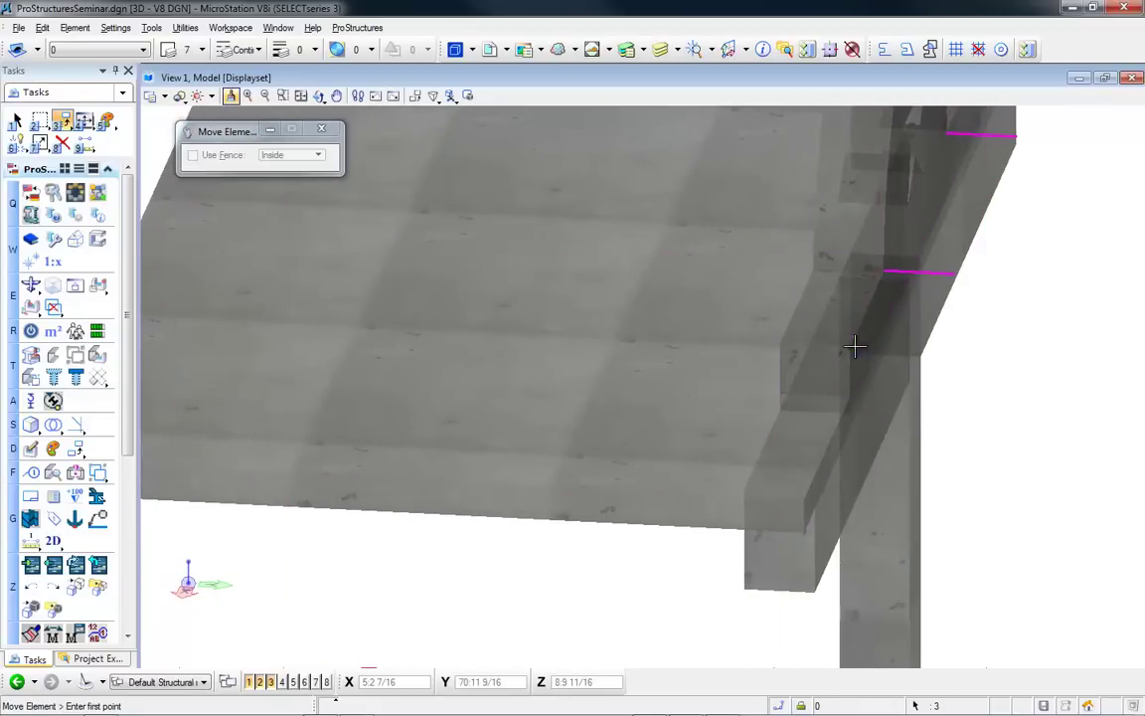
left_click(779, 344)
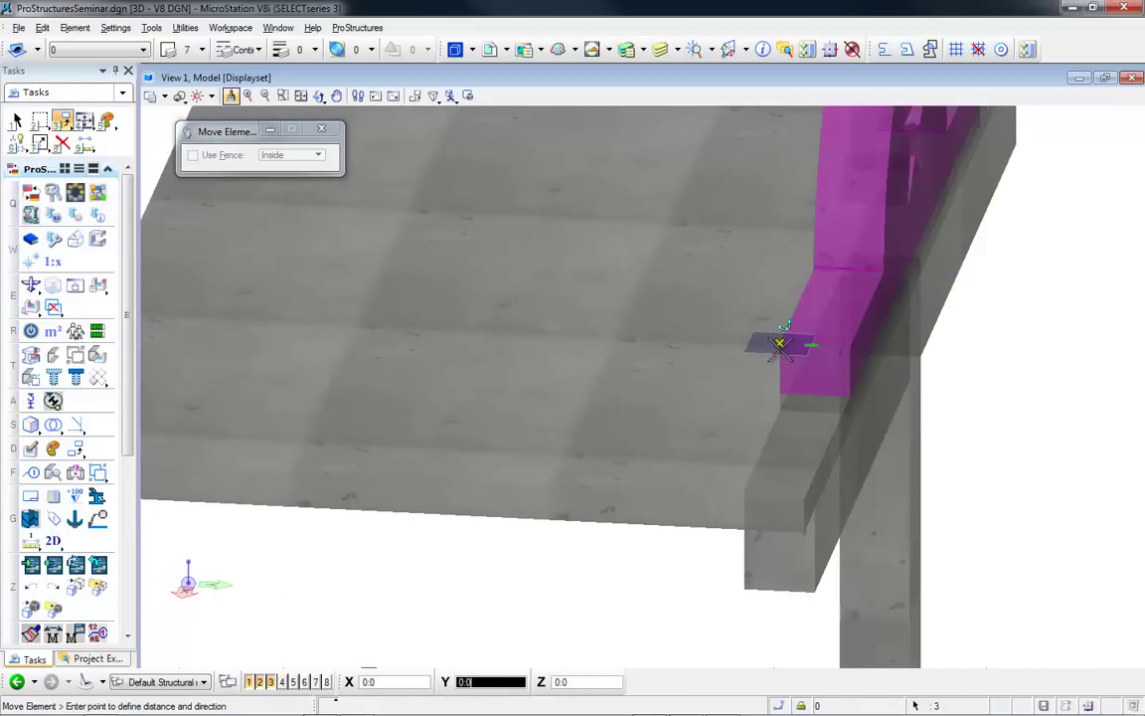
right_click(1026, 367)
middle_click_drag(1025, 373, 813, 429)
middle_click_drag(825, 368, 755, 380, "shift")
middle_click(755, 377)
middle_click(755, 377)
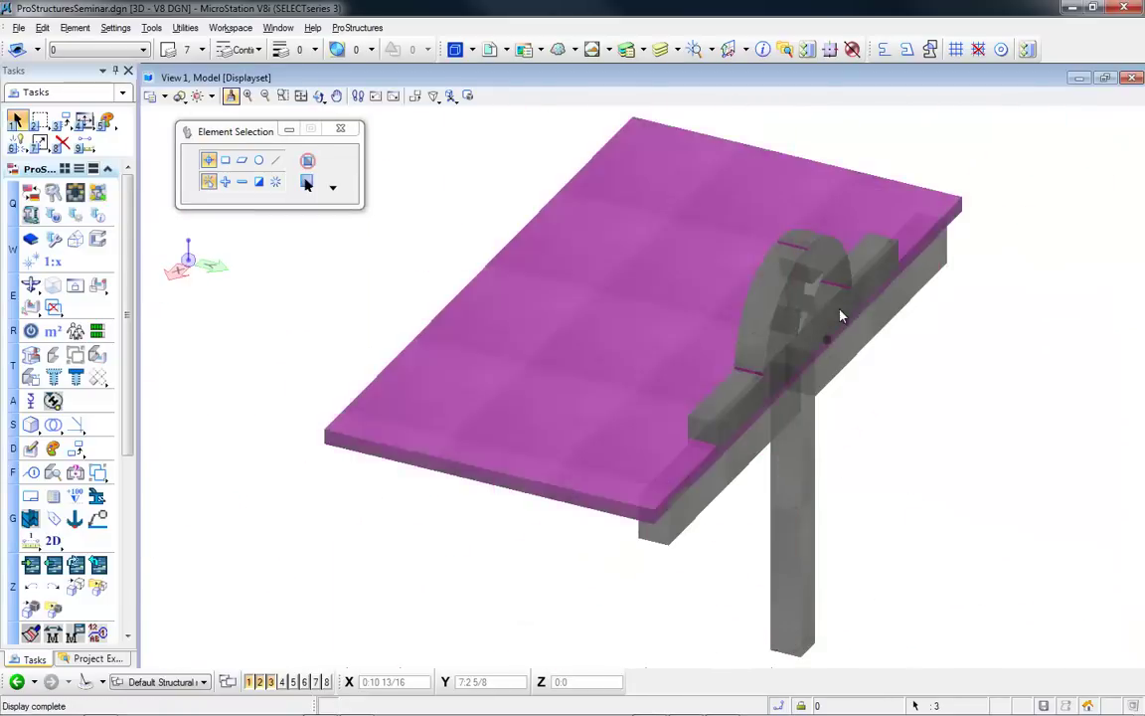
mouse_move(841, 298)
middle_mouse_down("shift")
mouse_move(795, 303)
mouse_move(670, 268)
mouse_move(713, 237)
mouse_move(630, 303)
middle_mouse_up("shift")
scroll(747, 250, "up", 4)
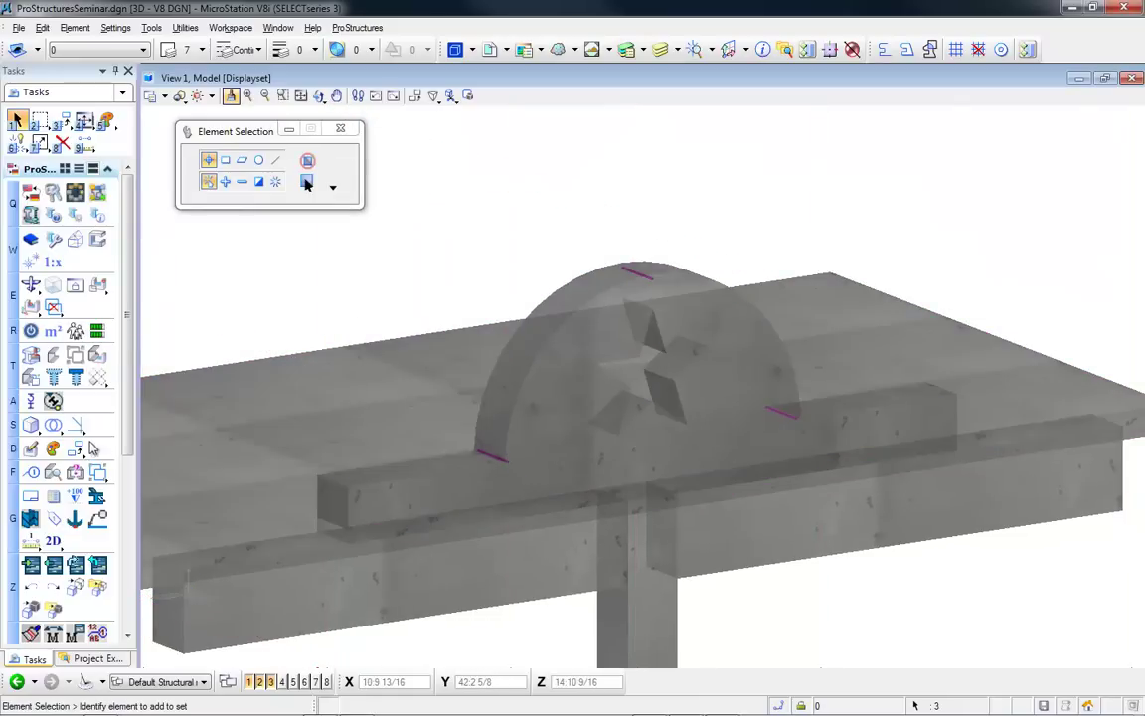
- Start irregular dispatch reinforcing on the star wall and choose the three lines across its arch as guide lines
left_click_drag(129, 429, 118, 598)
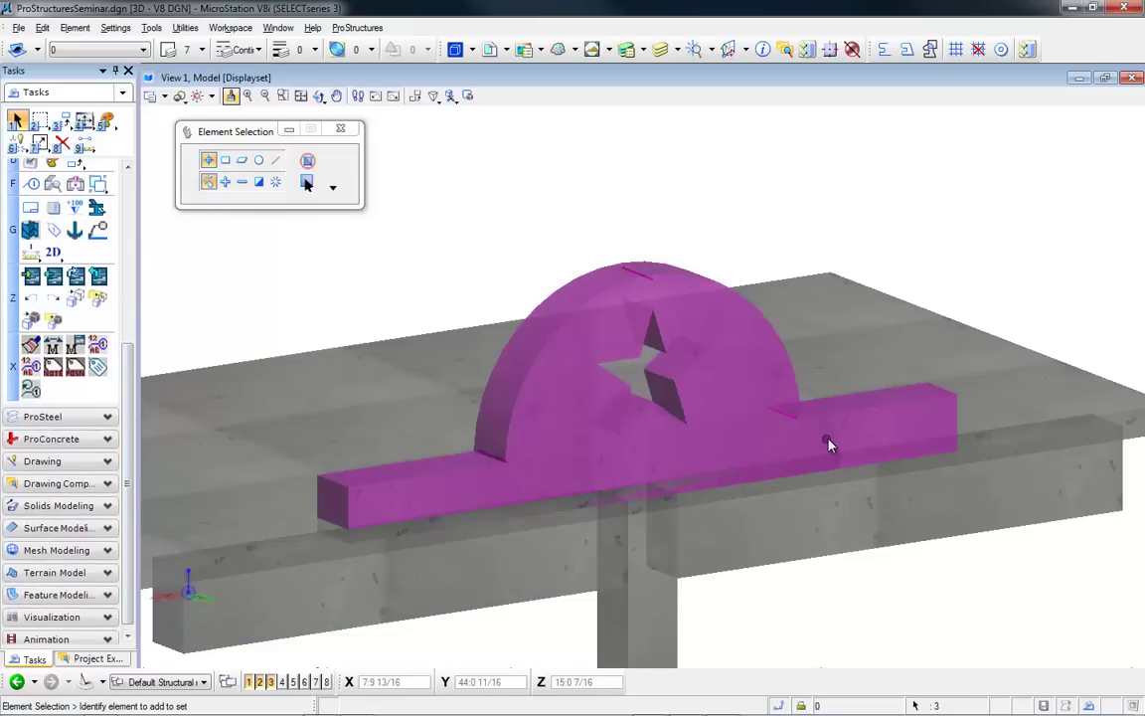
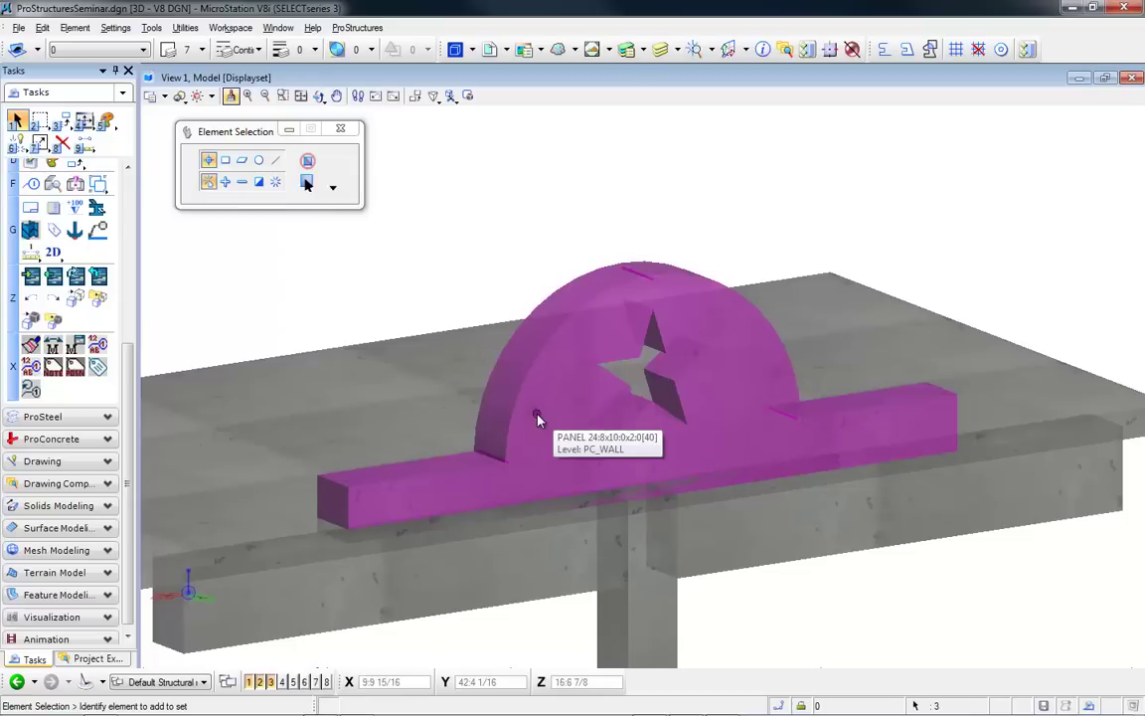
left_click(65, 443)
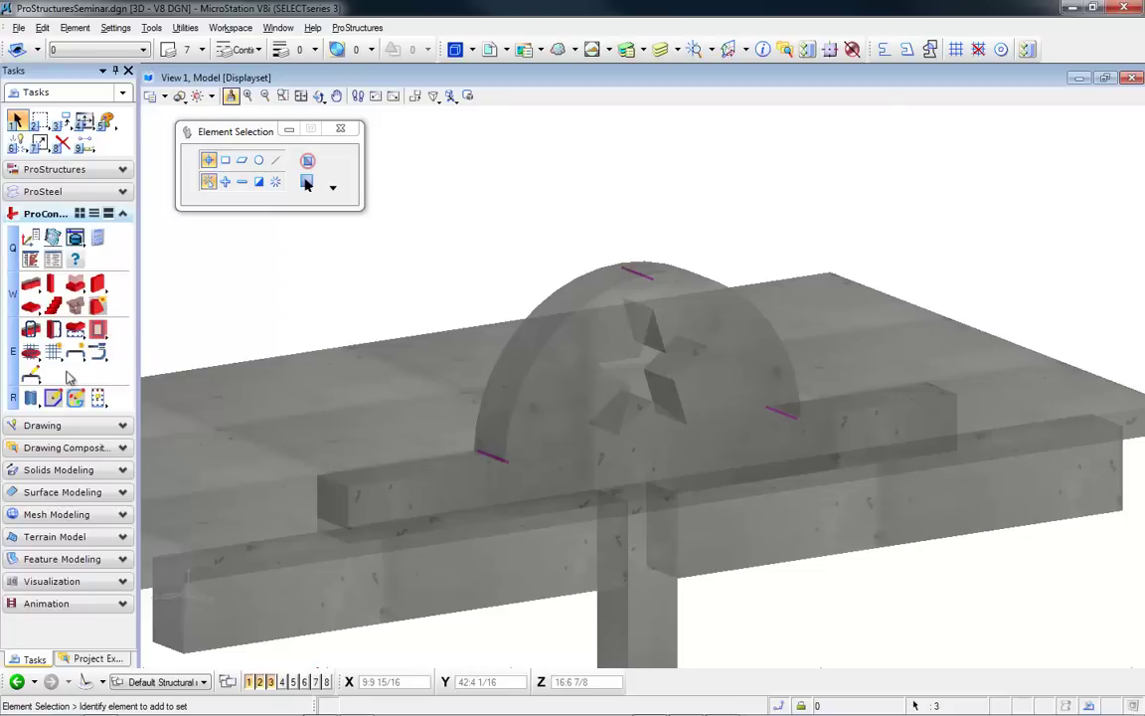
left_click(33, 374)
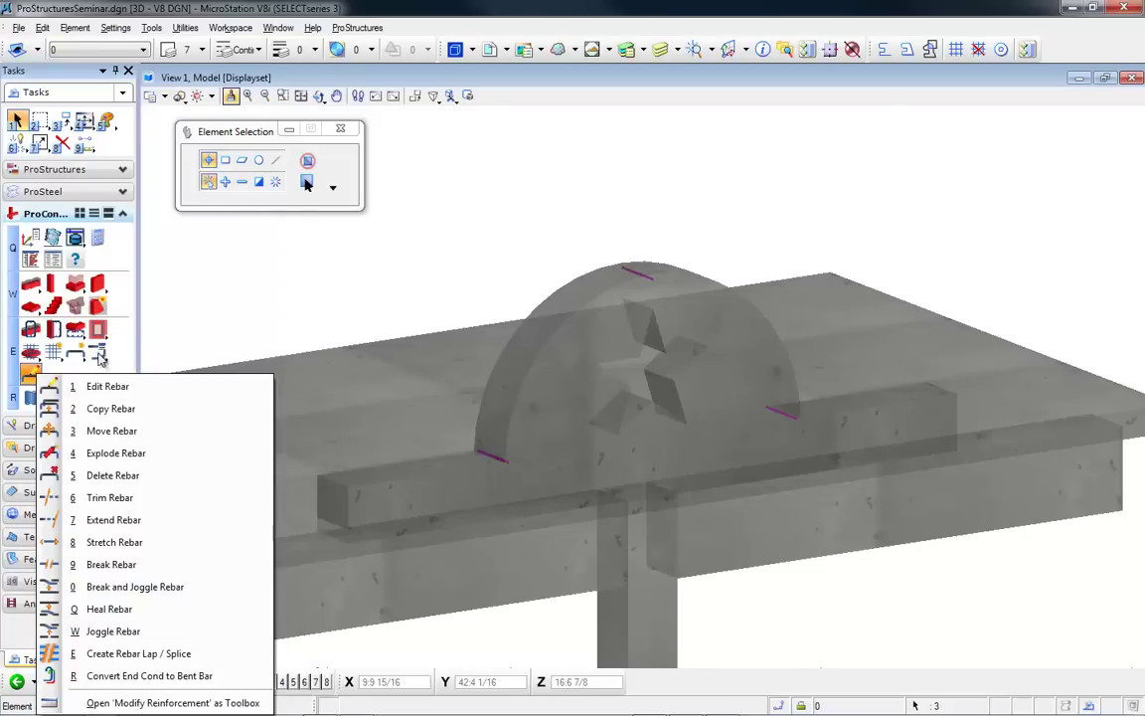
left_click(78, 354)
left_click(116, 410)
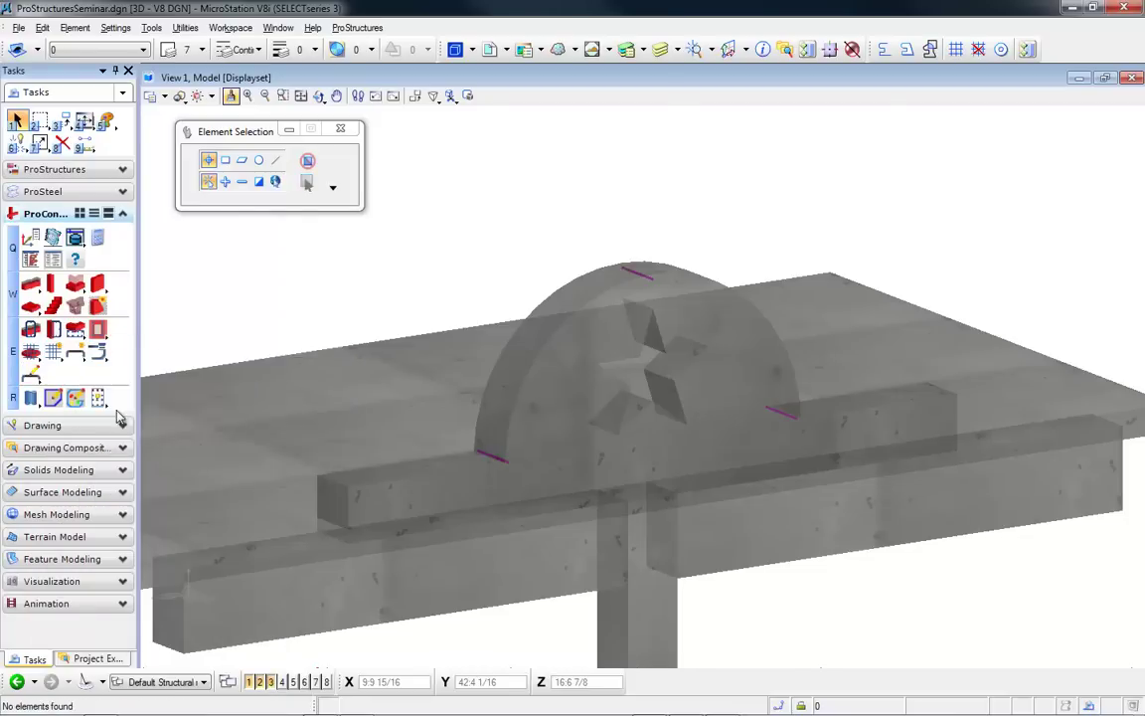
left_click(243, 465)
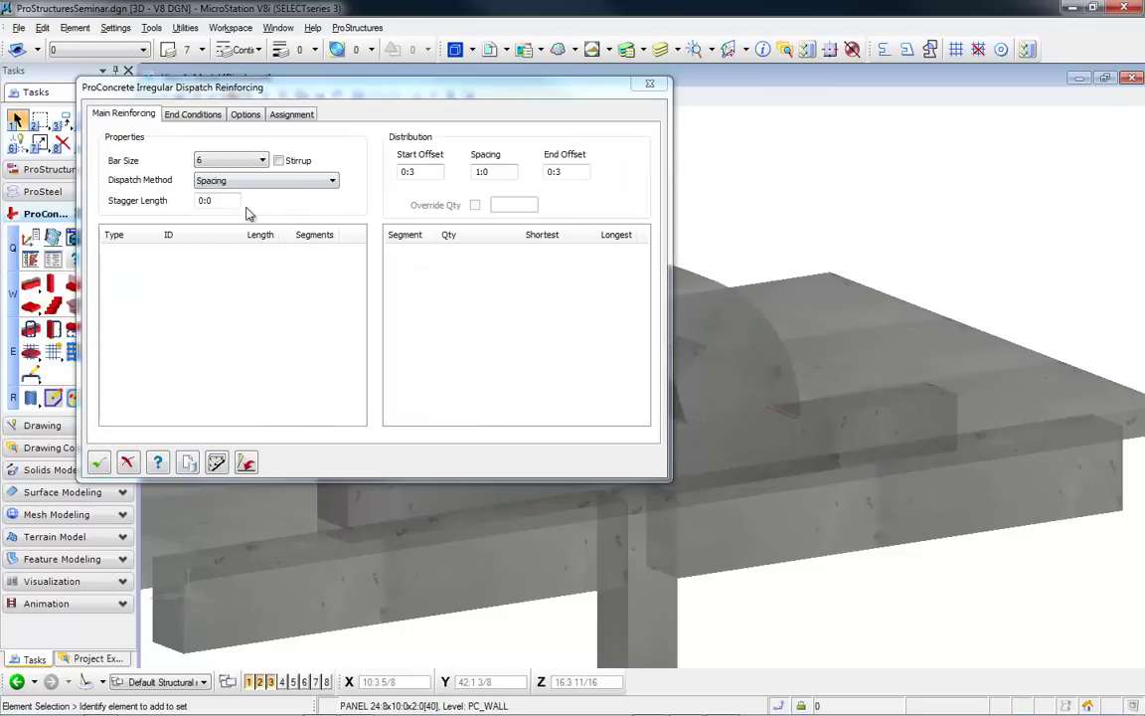
left_click(246, 463)
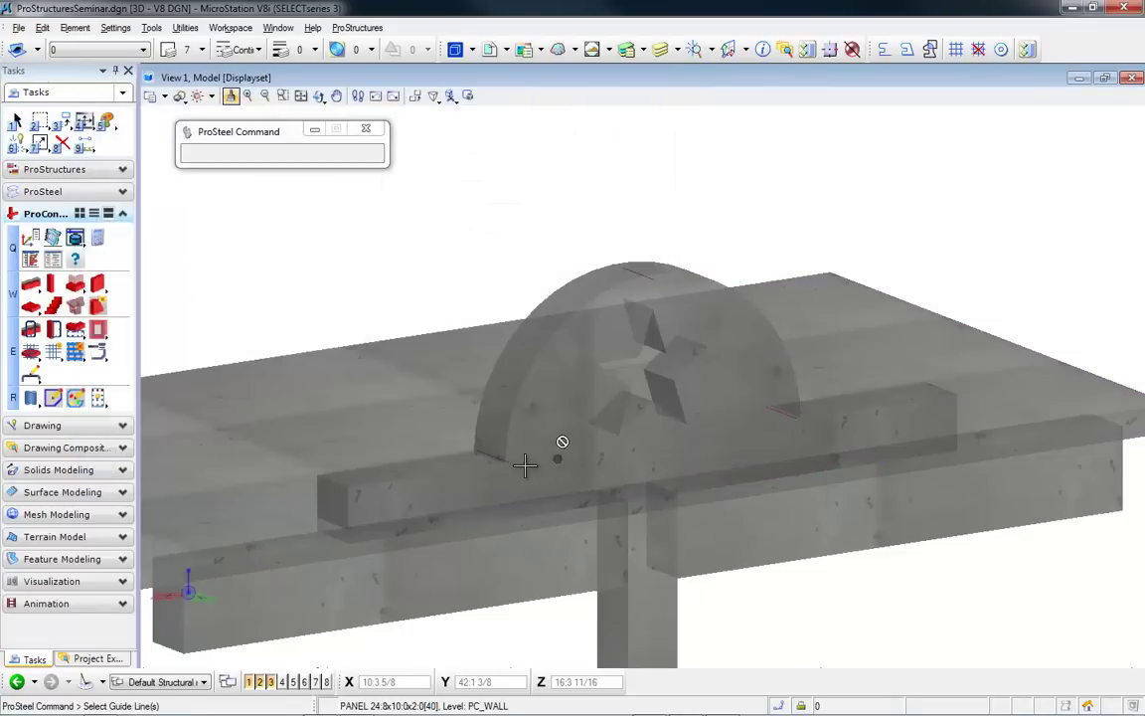
left_click(639, 270)
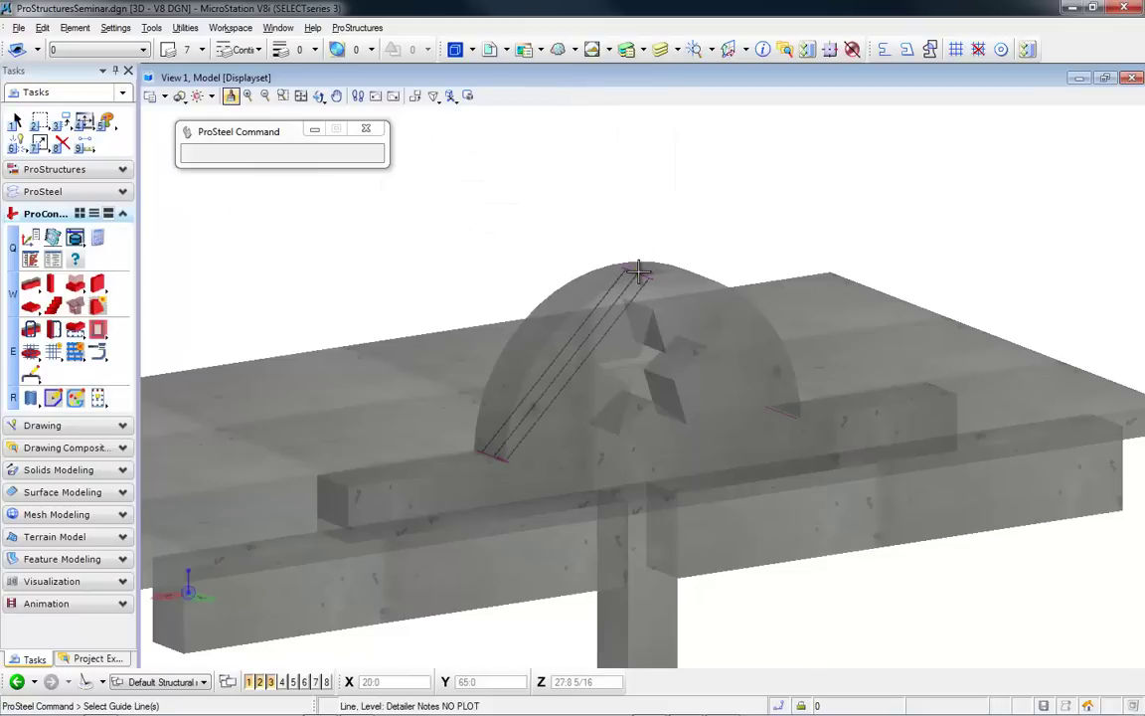
left_click(787, 398)
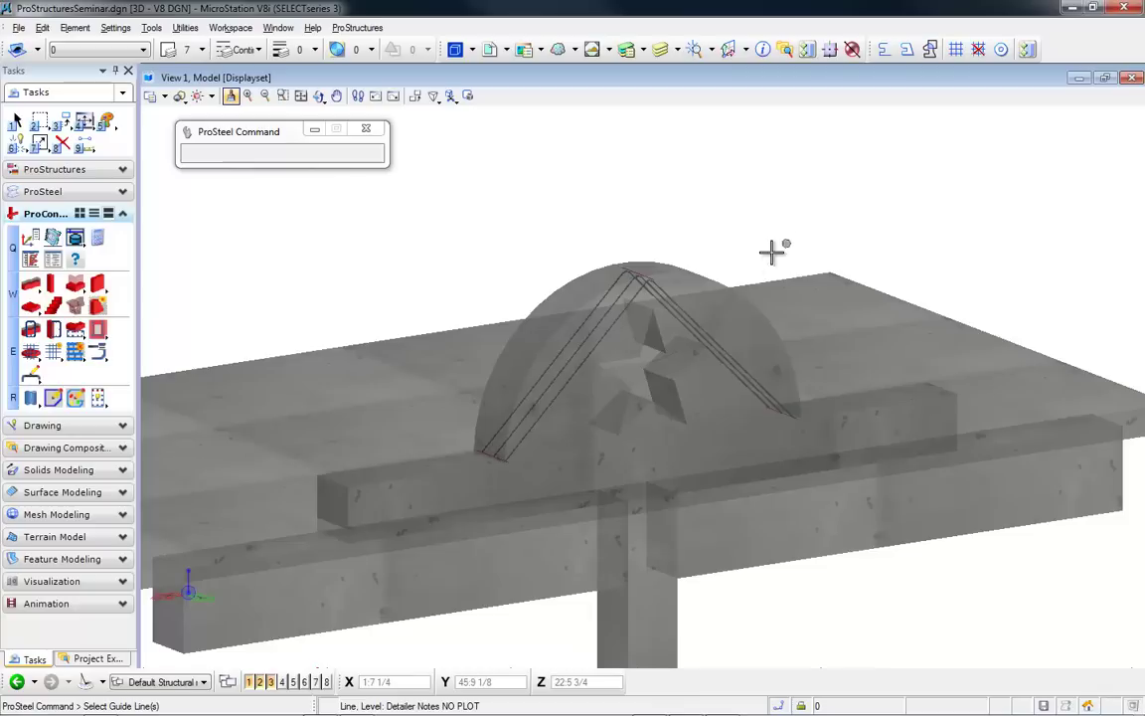
scroll(708, 340, "up", 2)
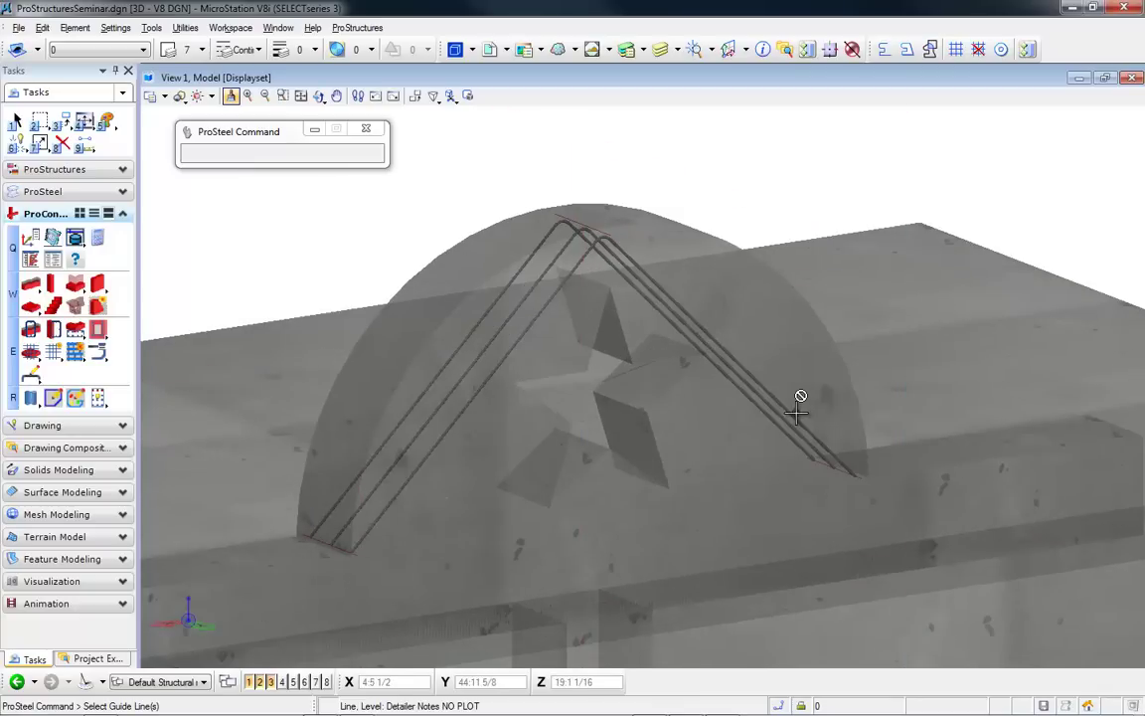
right_click(299, 223)
- Make the dispatched bars follow an arc through the middle guide line and accept the reinforcing
left_click(175, 265)
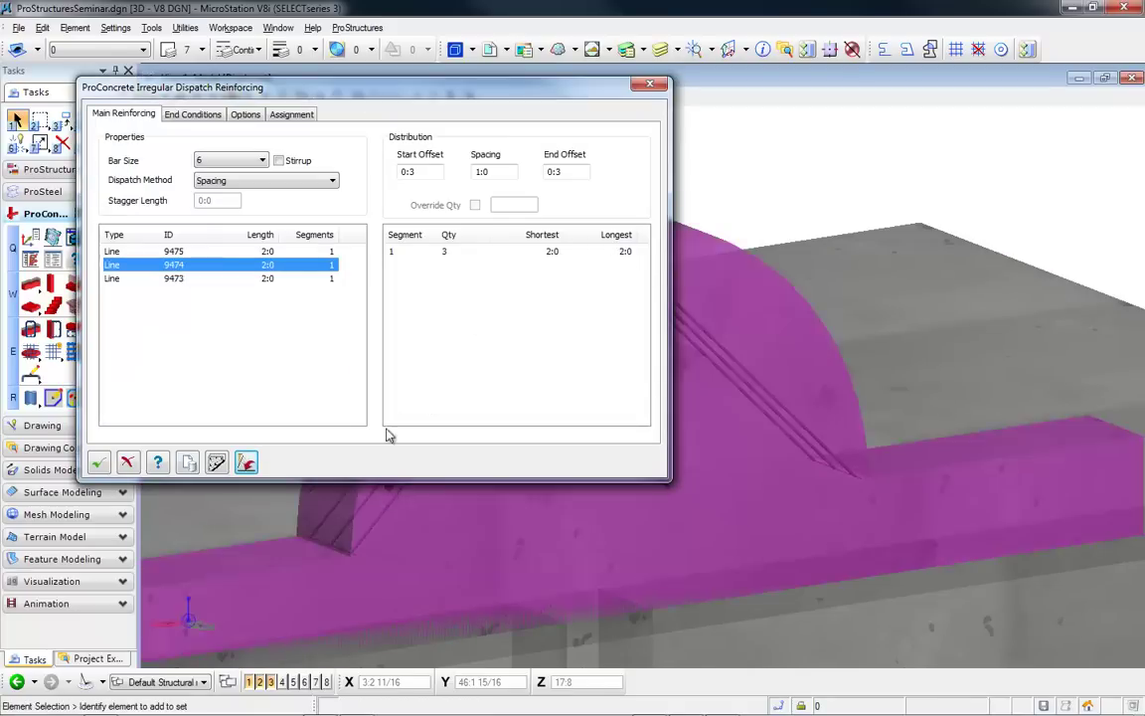
right_click(144, 270)
left_click(195, 304)
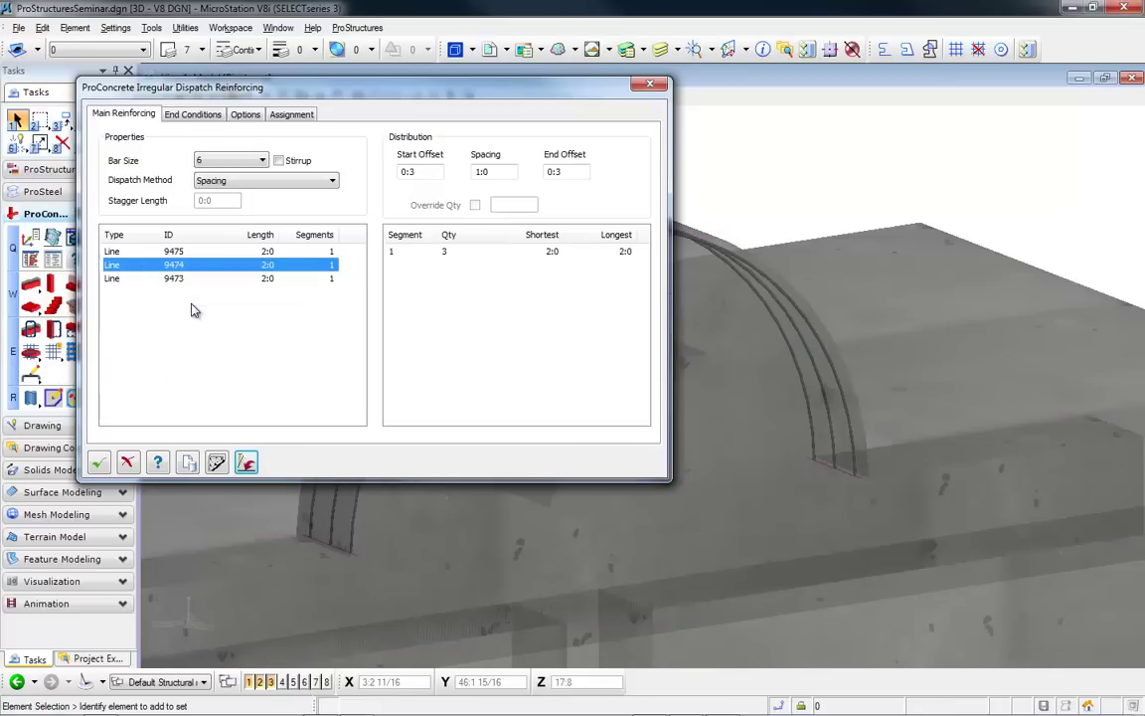
left_click(99, 462)
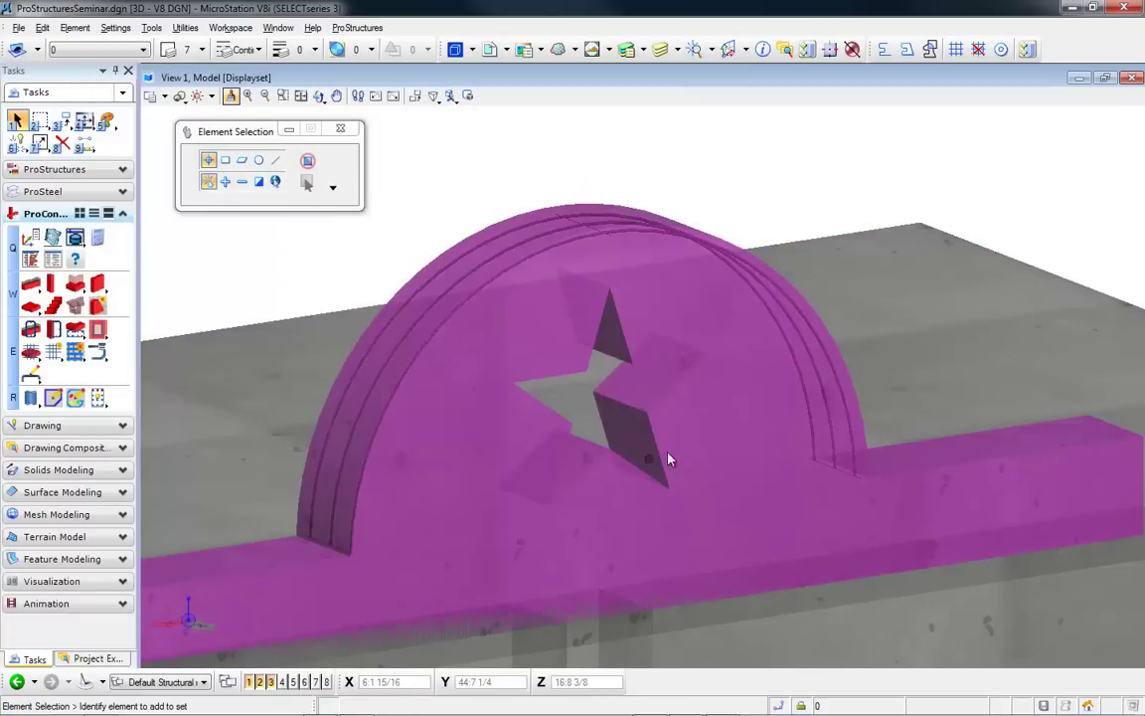
- Reinforce the star wall with a wall/panel RebarSet using the eSeminar/Default favourite and accept it
scroll(696, 397, "down", 3)
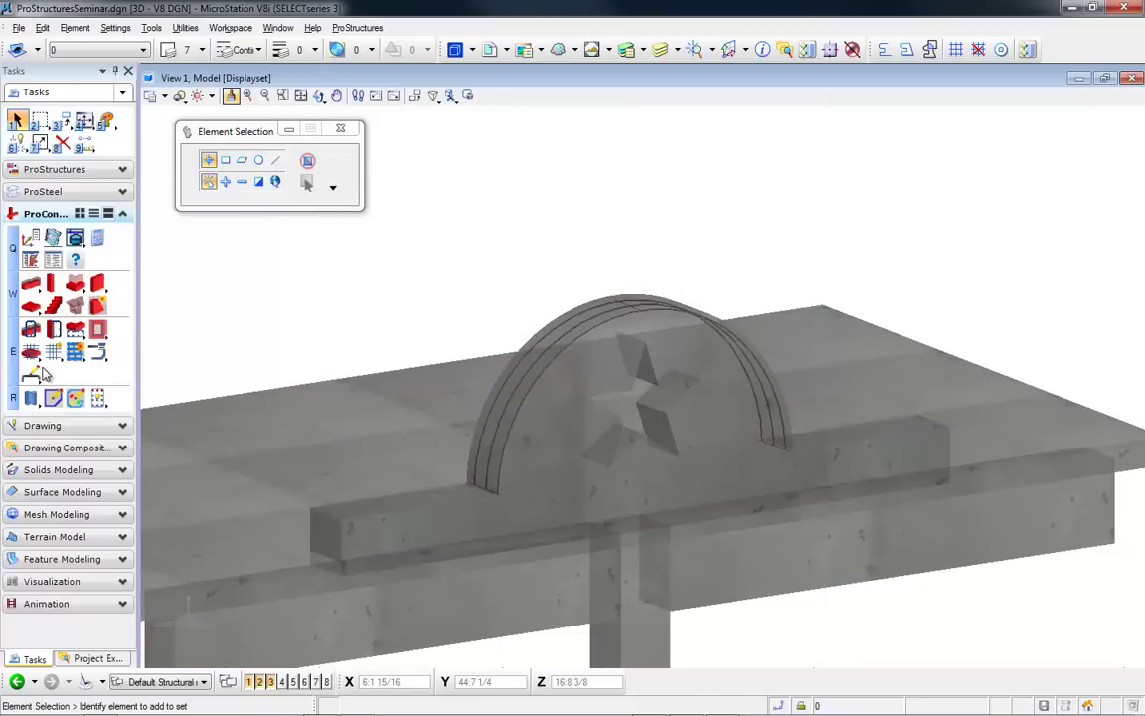
left_click_drag(98, 329, 136, 364)
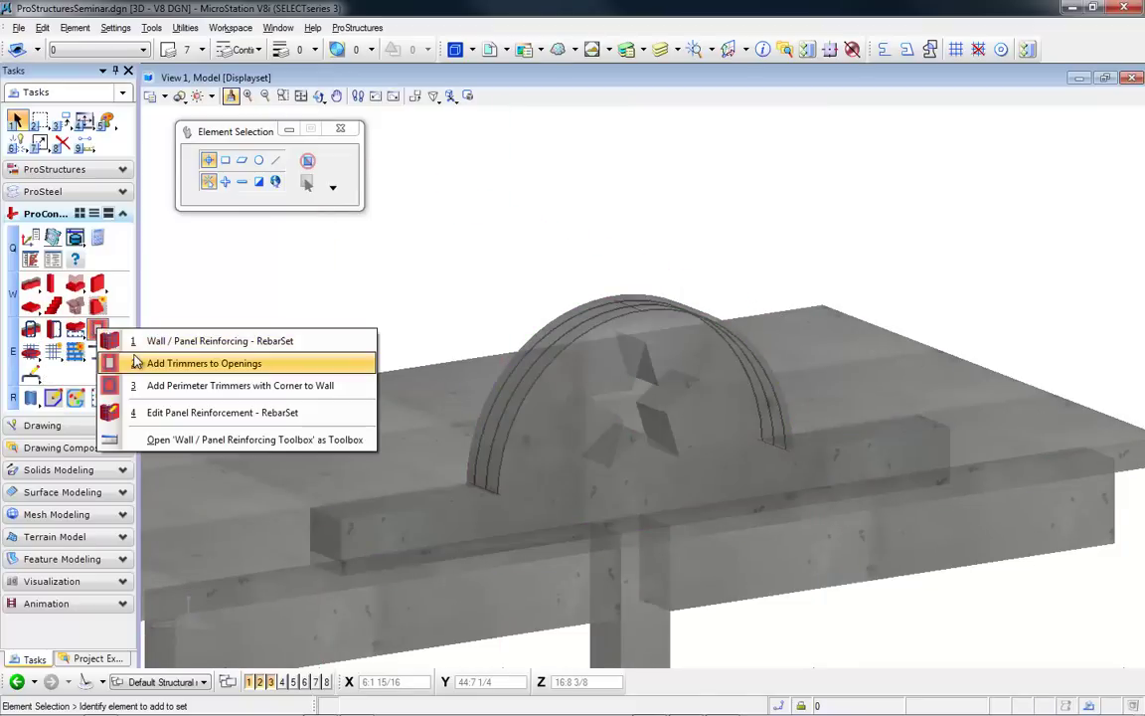
left_click(140, 342)
left_click(478, 470)
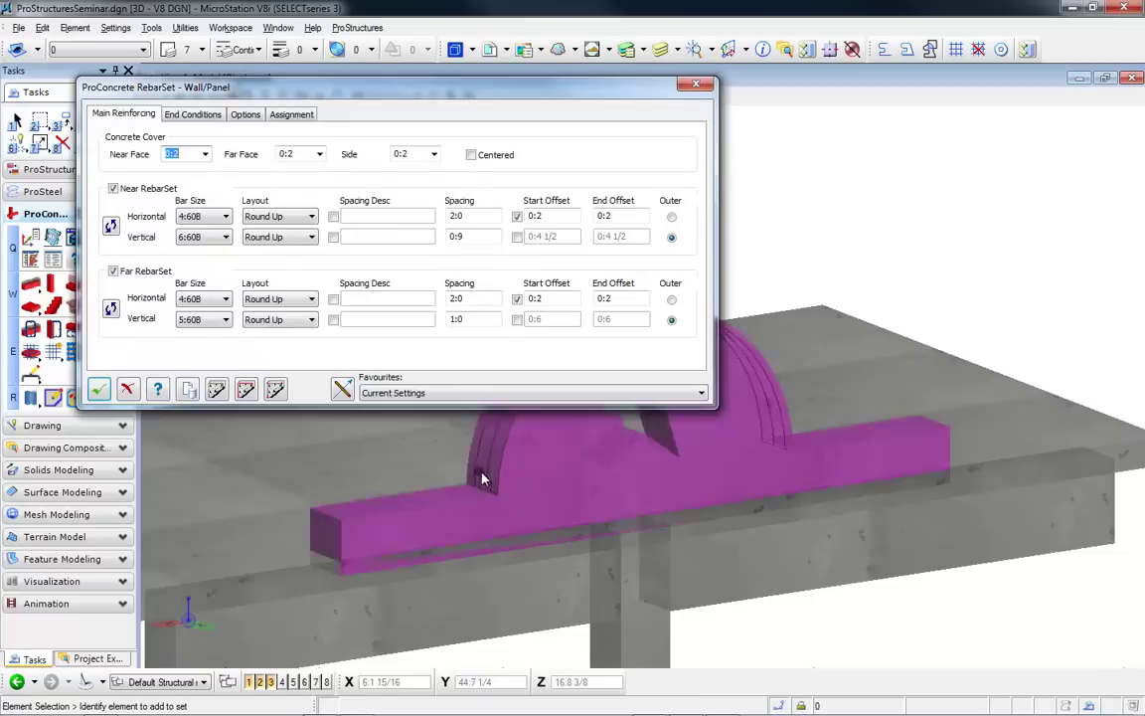
left_click(418, 393)
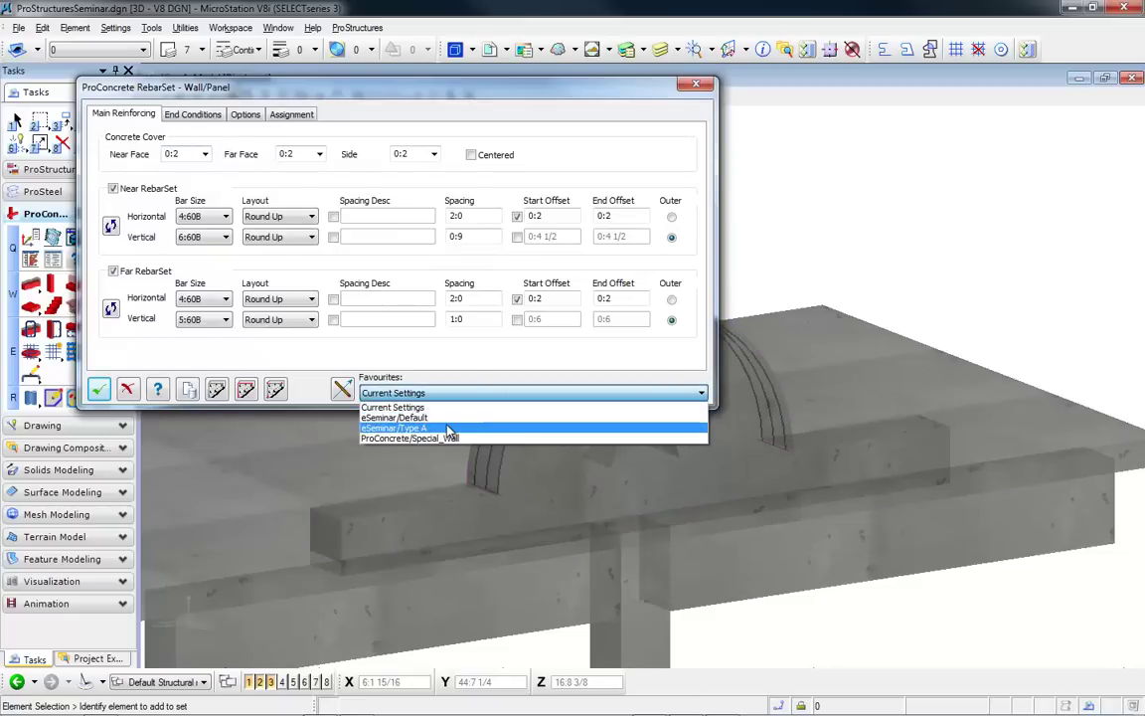
left_click(430, 417)
left_click(217, 390)
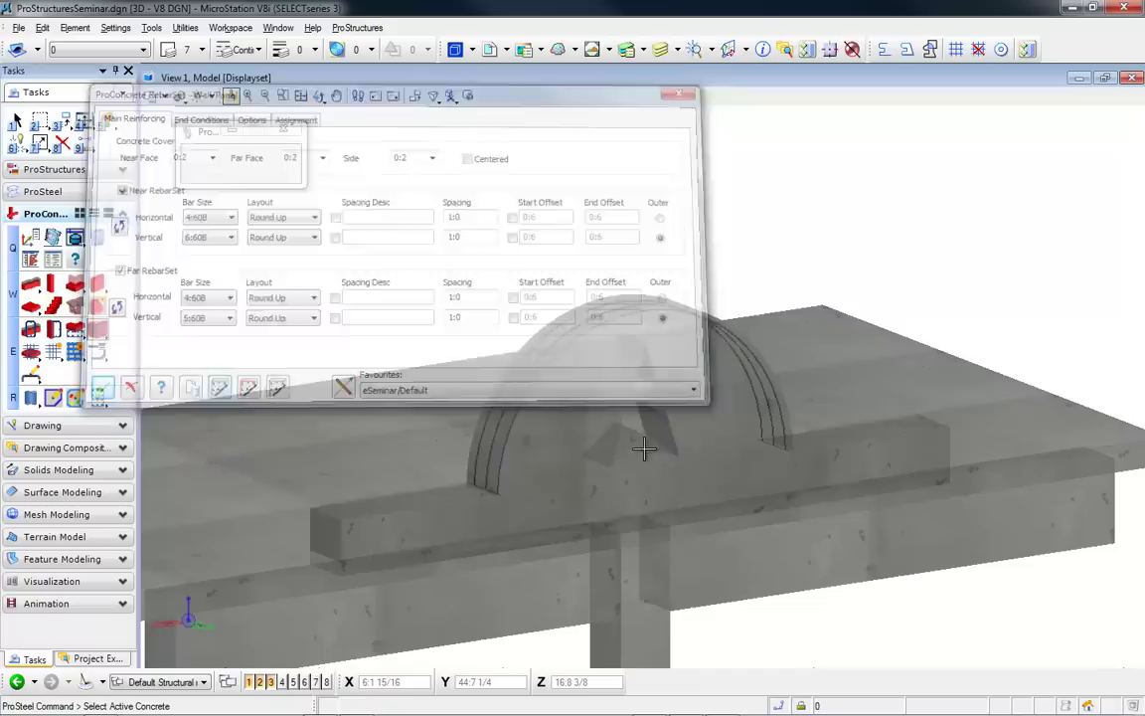
left_click(596, 468)
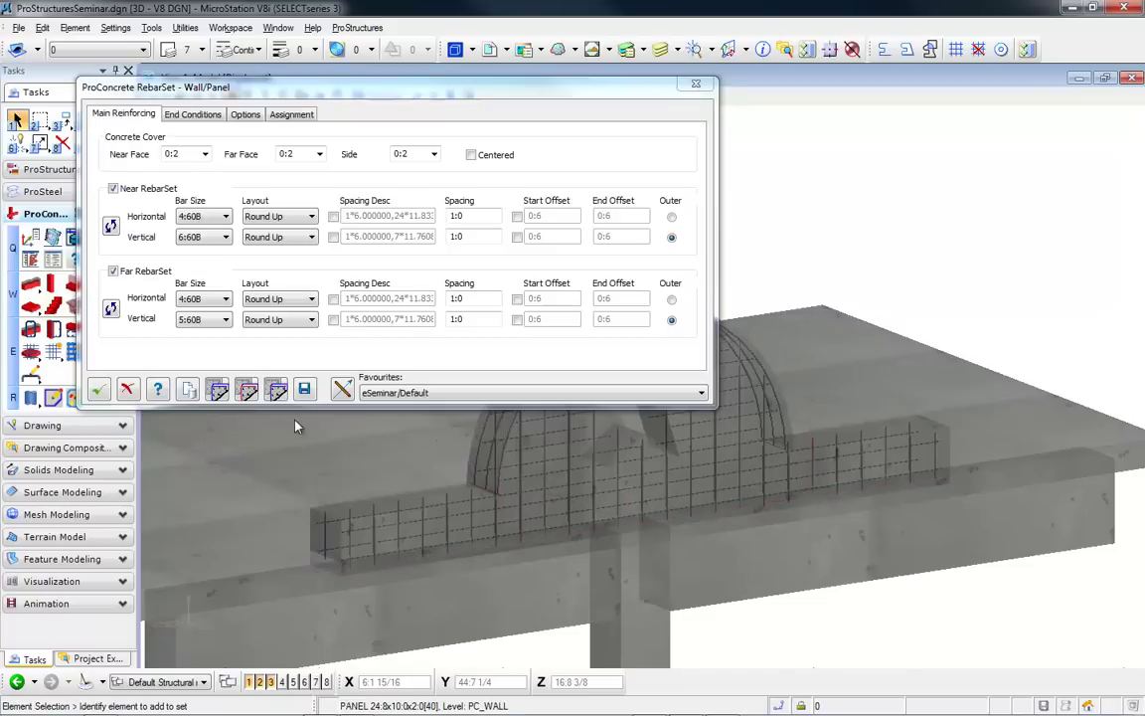
left_click(95, 390)
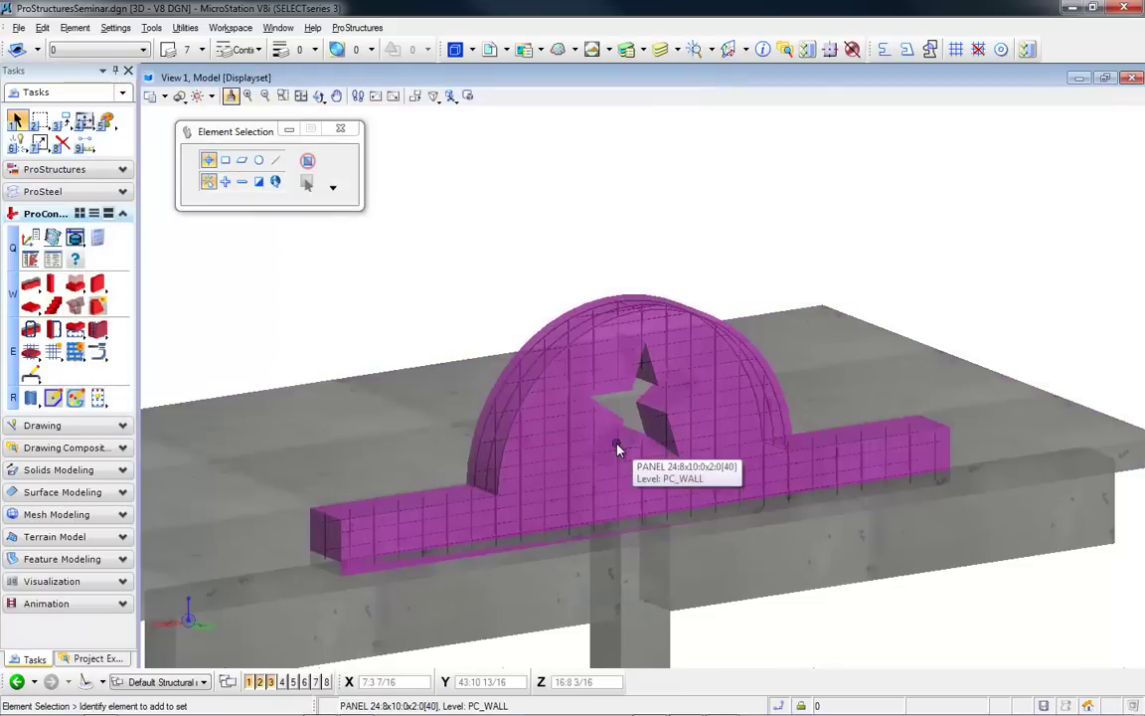
- Clear the isolation to bring back the whole structure around the reinforced star wall
scroll(616, 443, "down", 2)
right_click(524, 304)
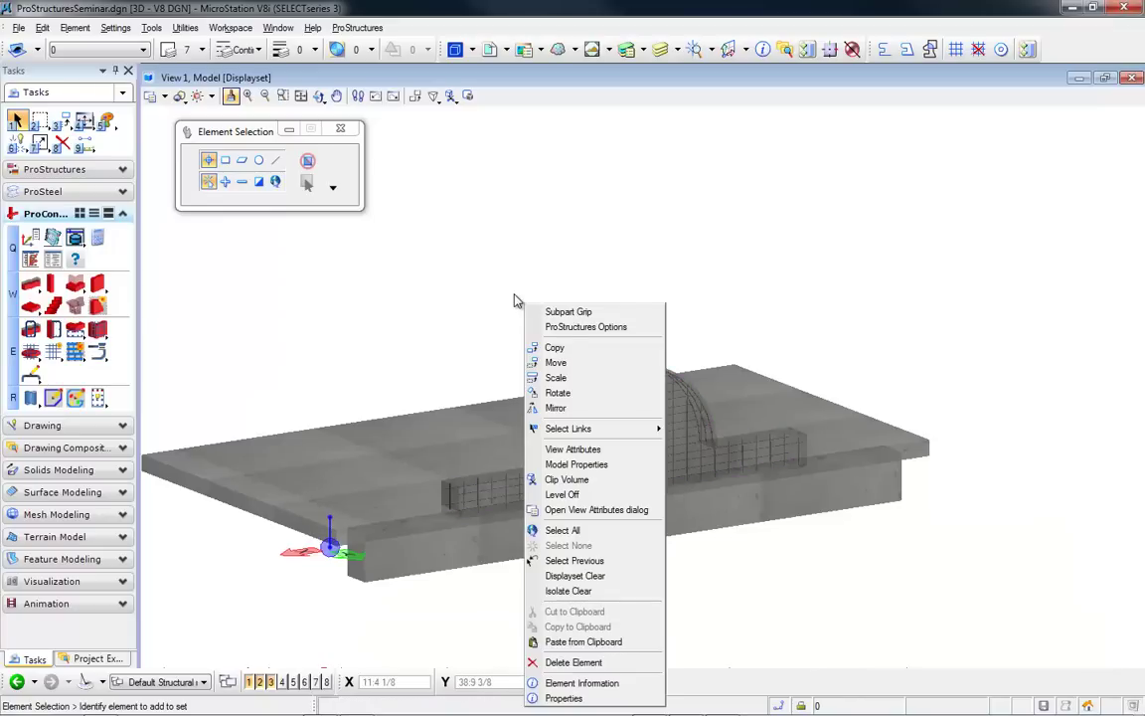
left_click(600, 591)
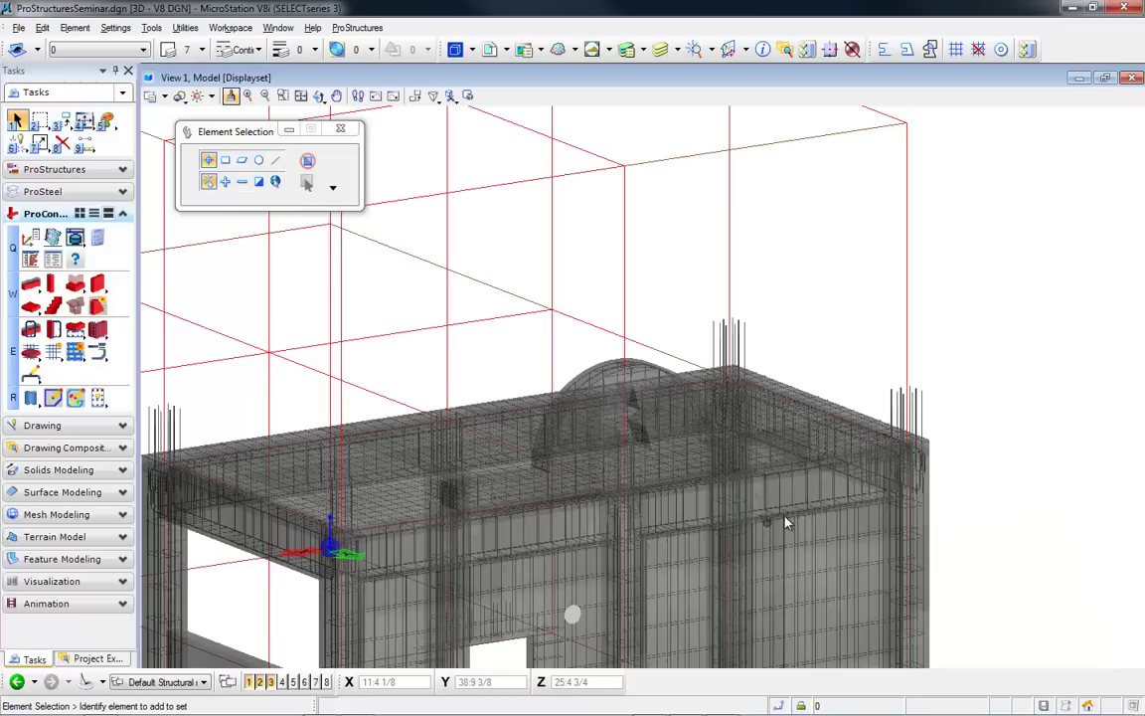
scroll(867, 316, "down", 3)
middle_click_drag(667, 396, 853, 390, "shift")
right_click(852, 393)
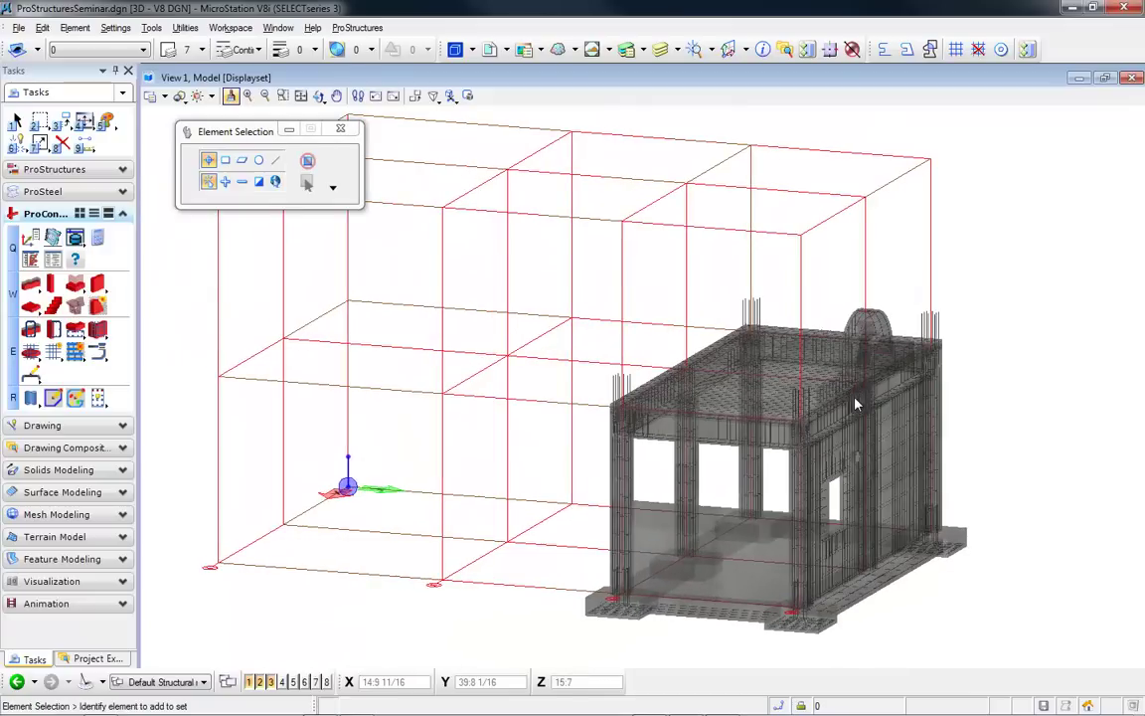
- Turn on the Steel display class to show the steel frame, and close the display classes
left_click(45, 169)
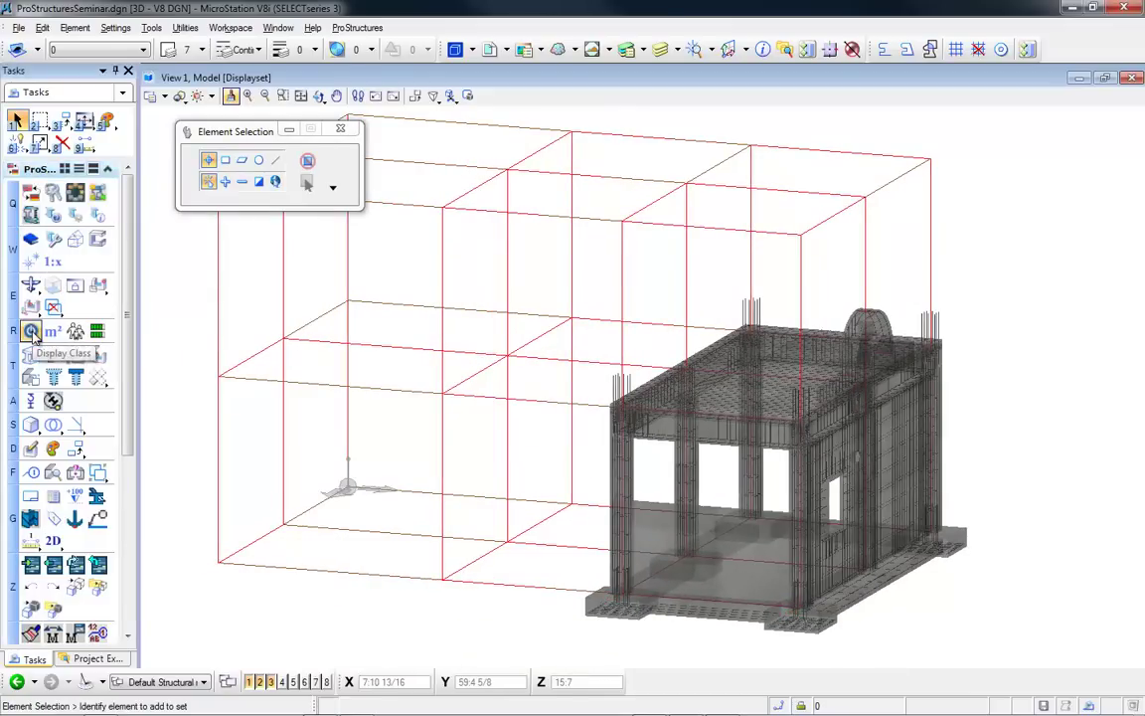
left_click(31, 331)
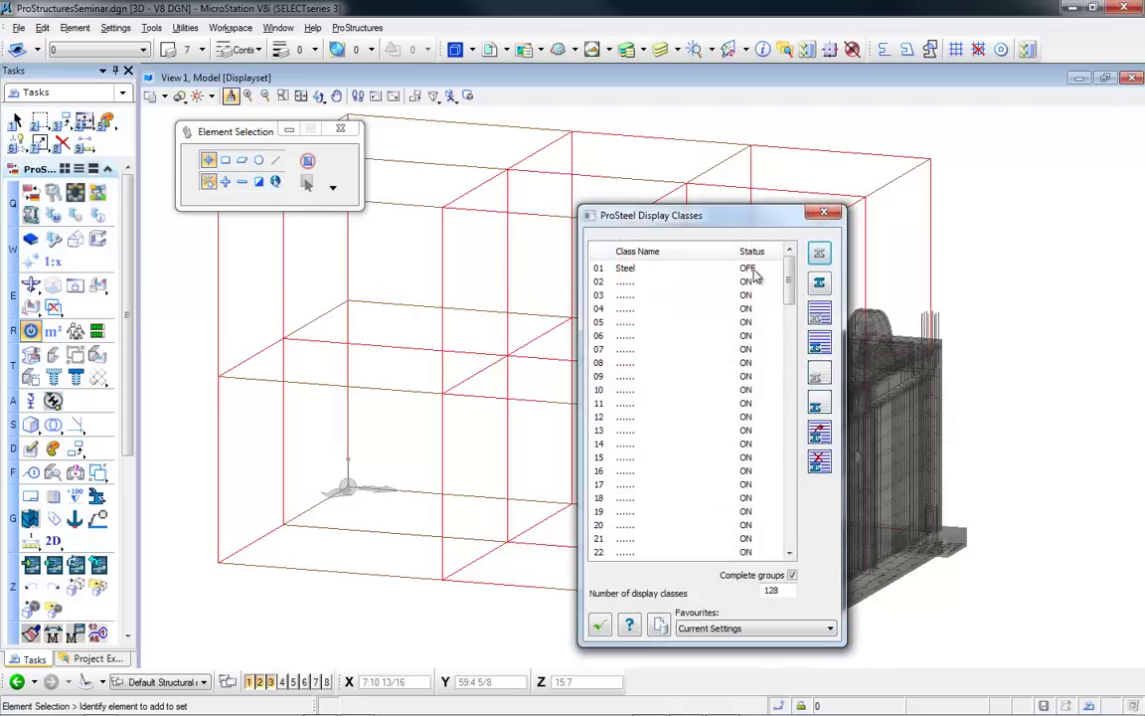
left_click(756, 269)
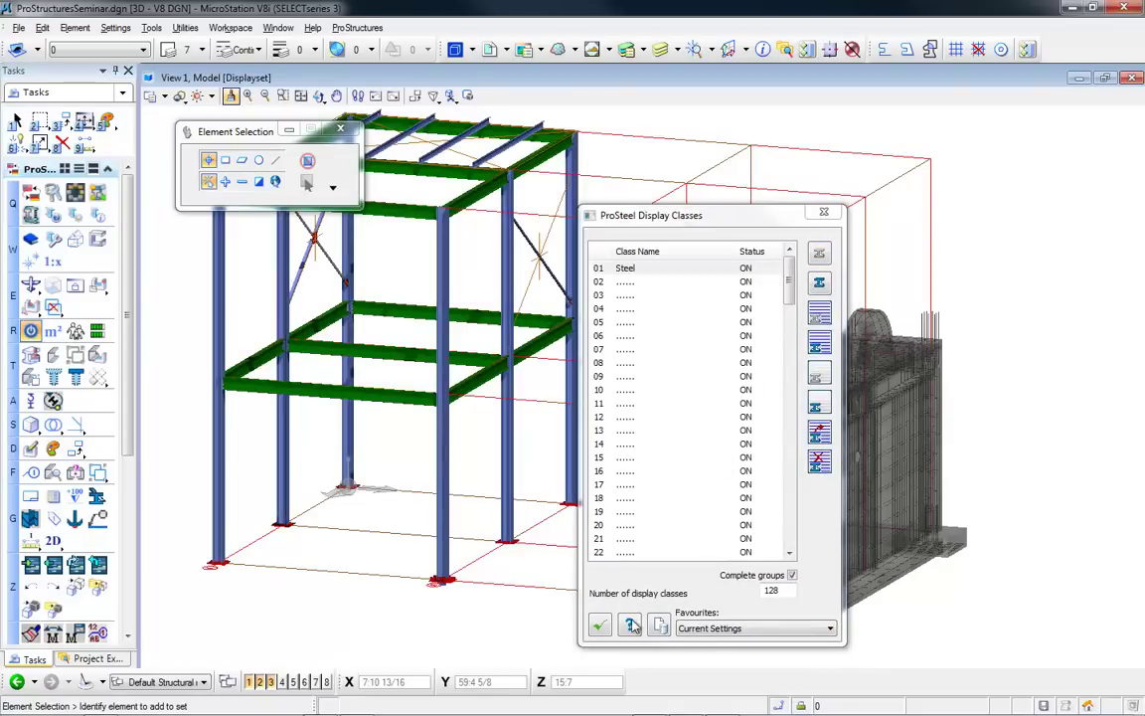
left_click(631, 624)
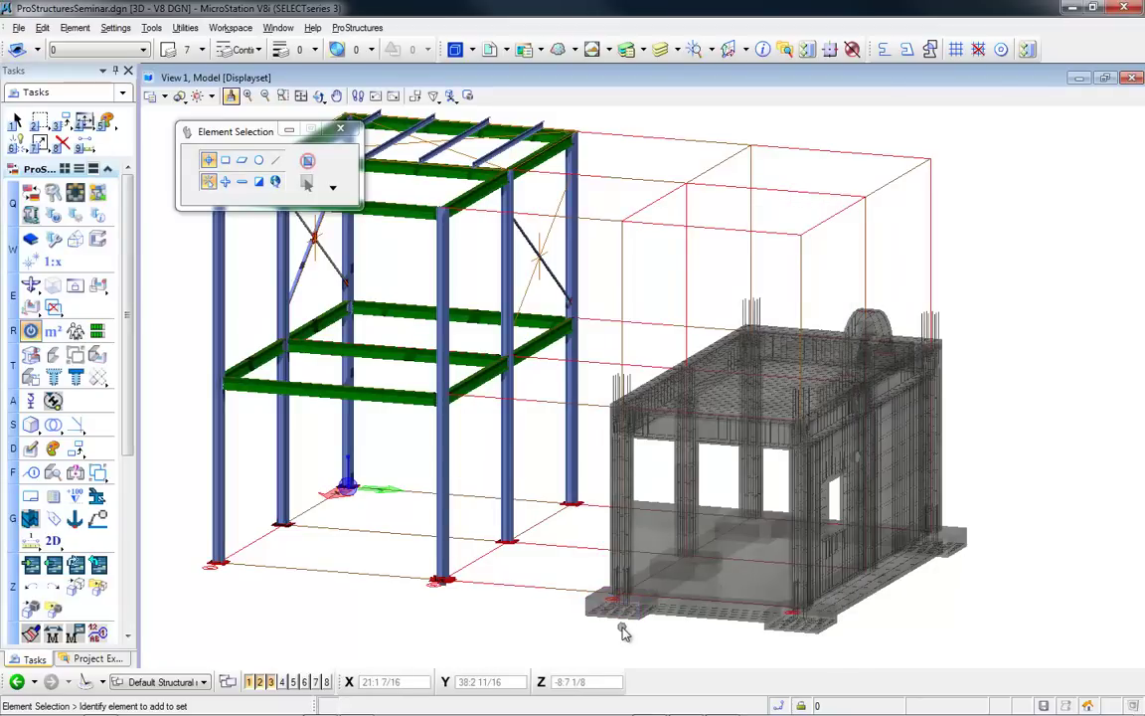
- Get close to a steel column's base plate and bring up the ProConcrete modelling tools
middle_click_drag(435, 593, 760, 462, "shift")
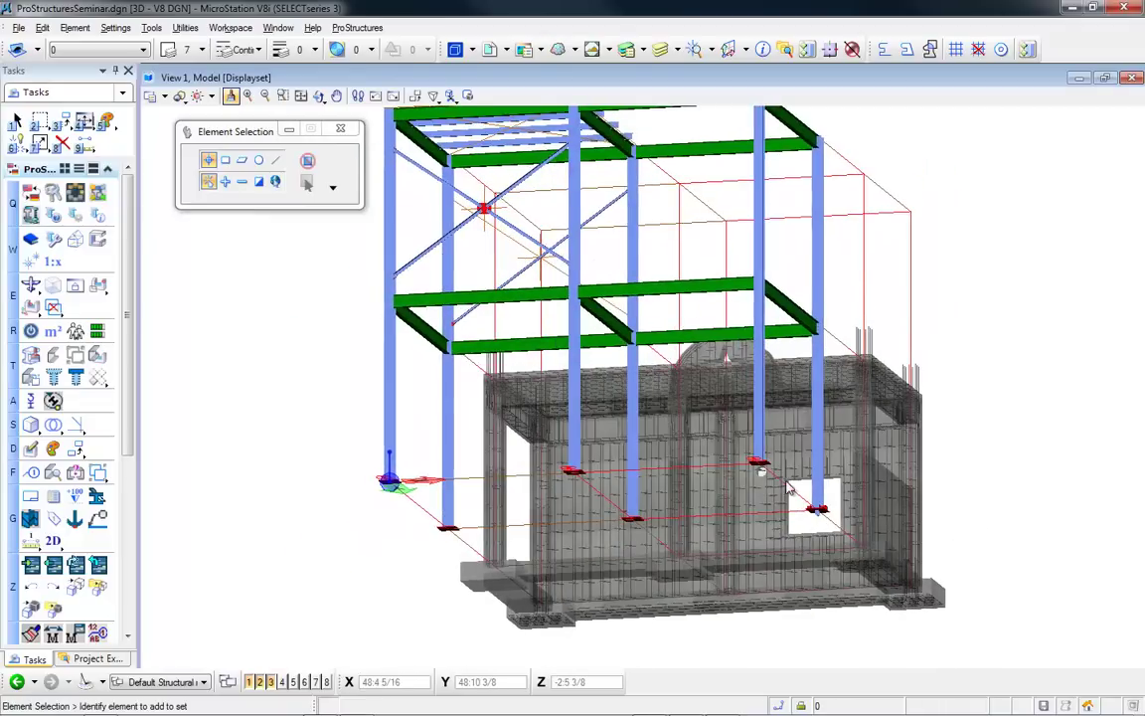
scroll(759, 465, "up", 3)
scroll(762, 468, "up", 5)
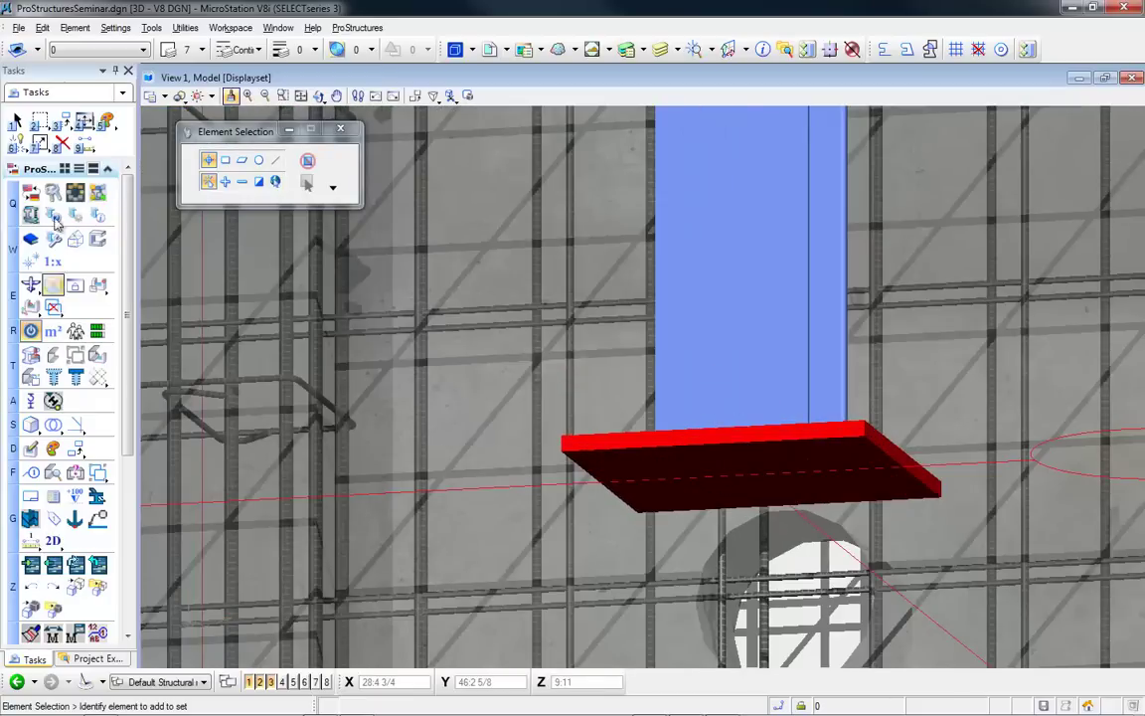
scroll(121, 443, "down", 6)
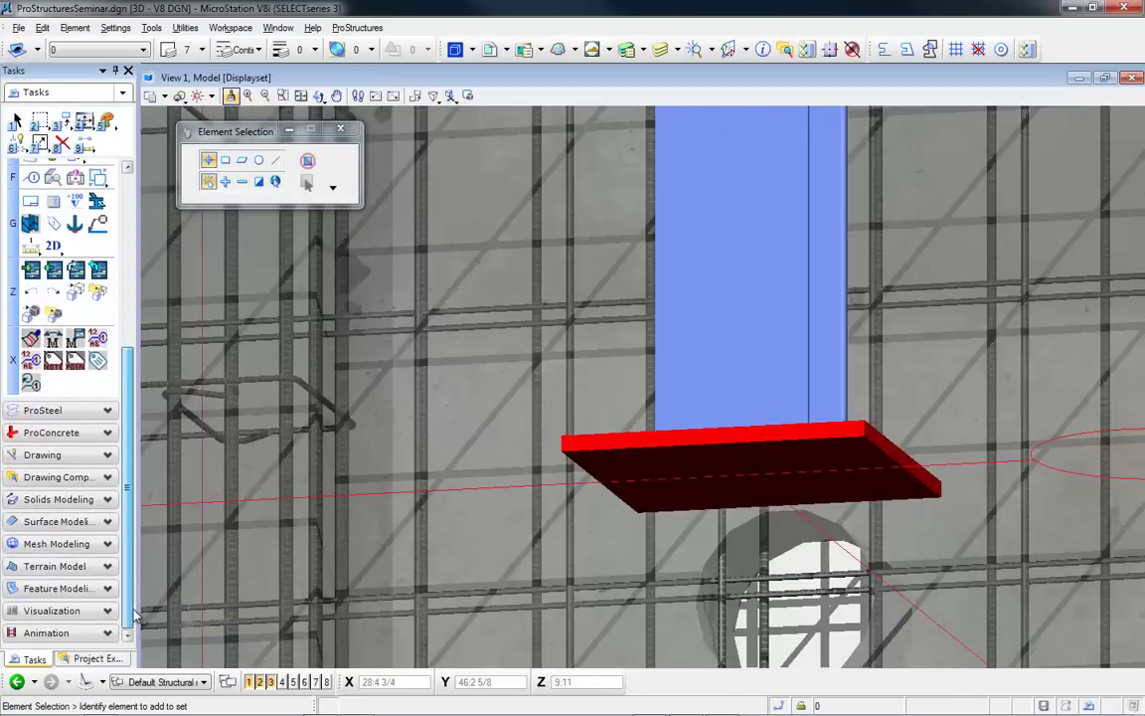
left_click(52, 435)
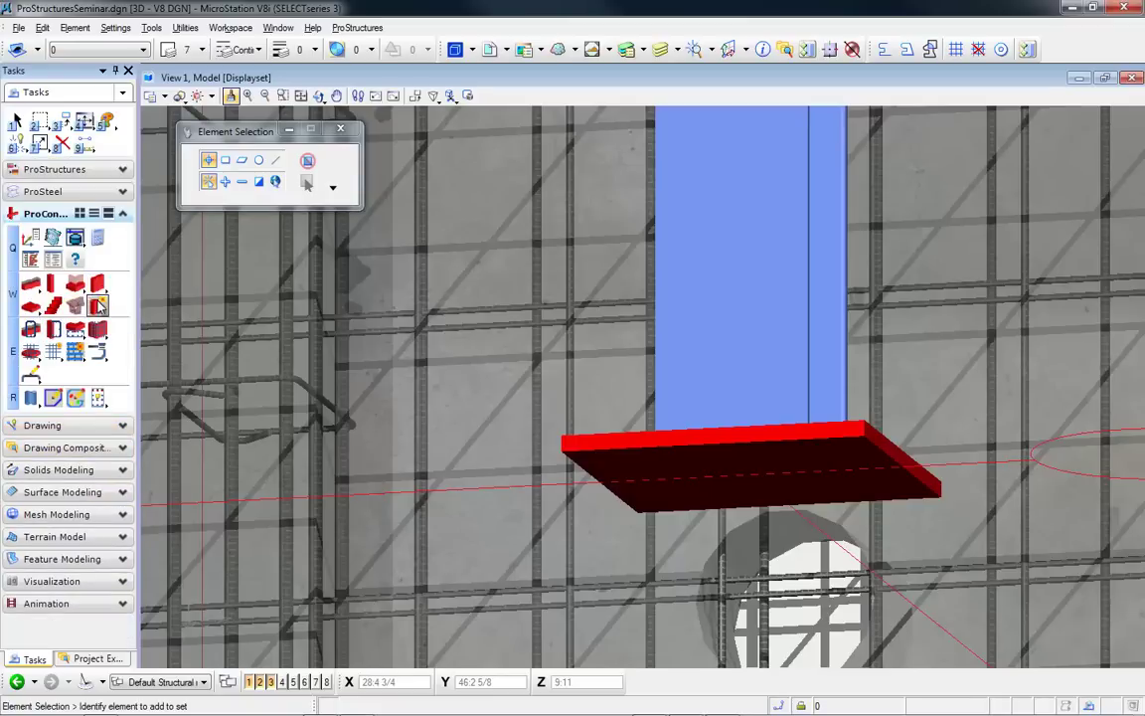
- Place a 6:0 by 6:0 by 2:0 deep concrete pad footing of 4000 psi at the grid intersection beneath the steel column's base plate
left_click(79, 287)
left_click(107, 299)
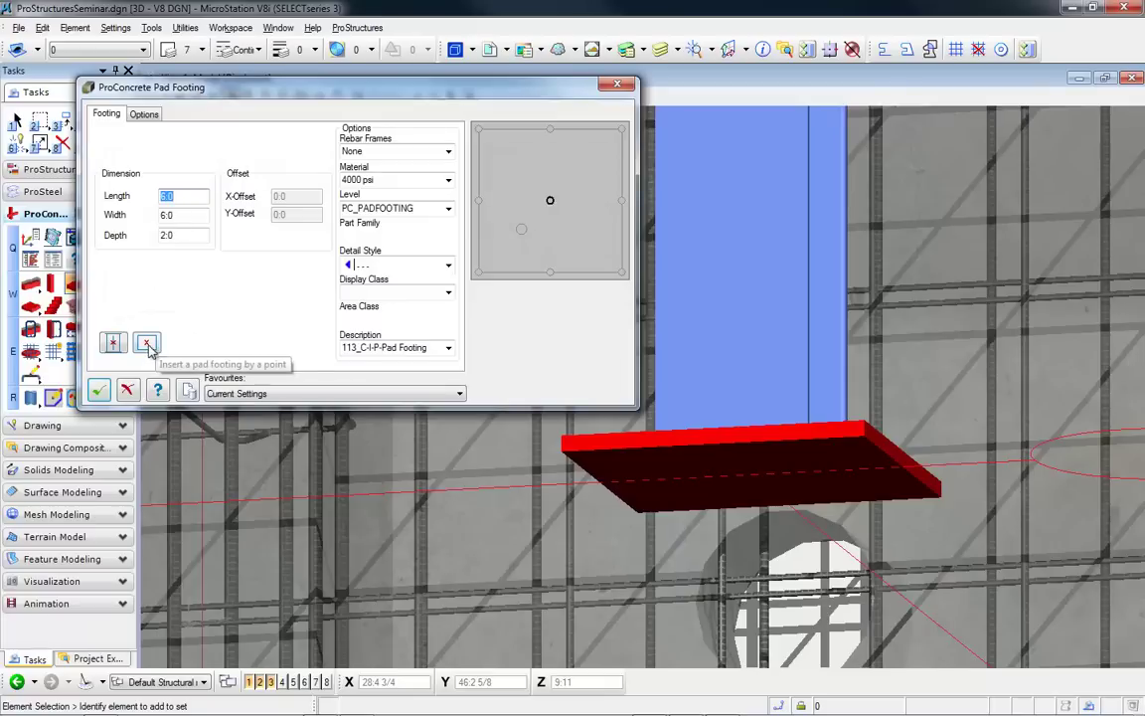
left_click(146, 340)
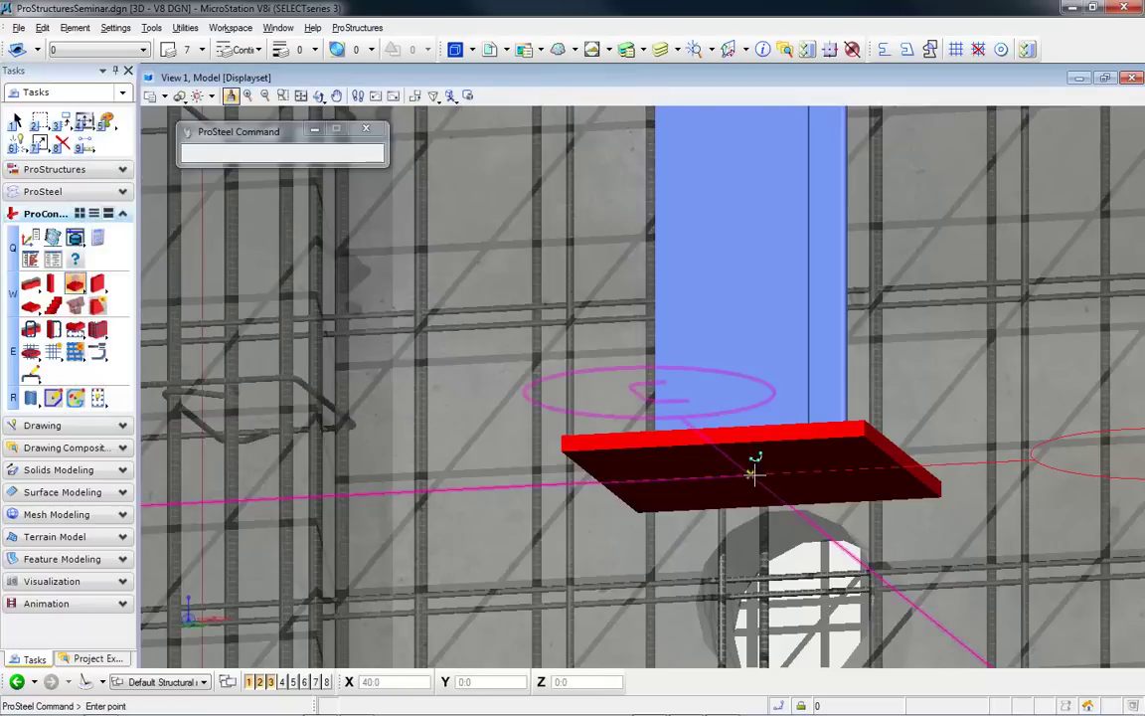
left_click(754, 474)
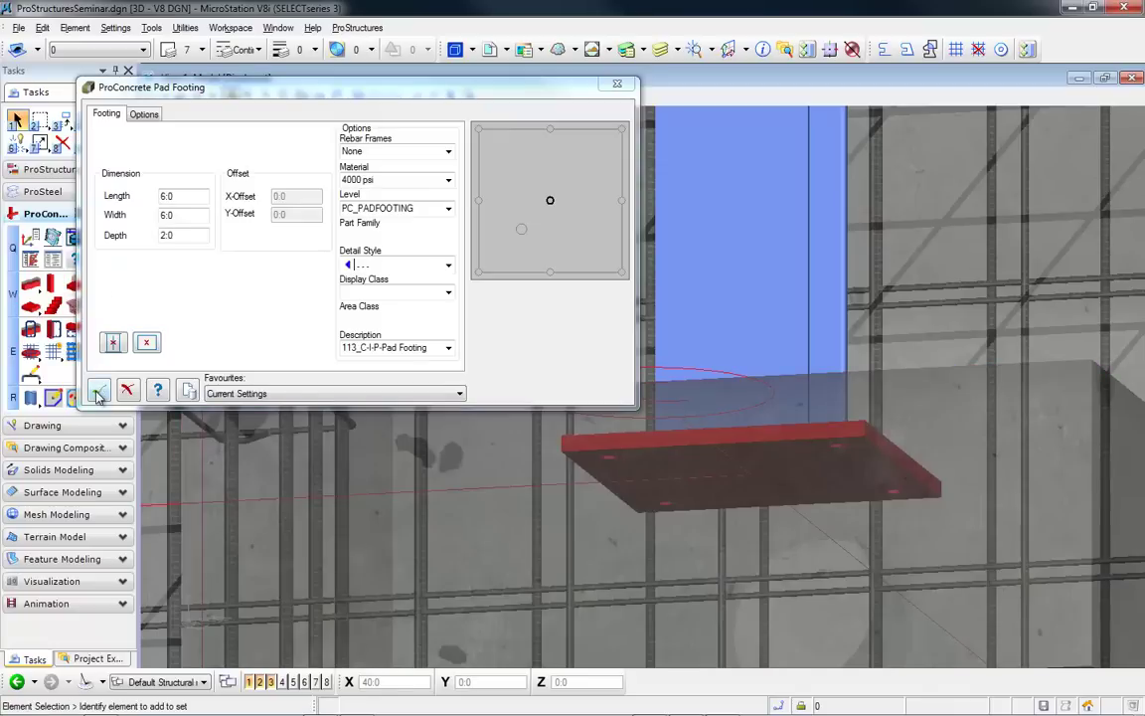
left_click(97, 391)
middle_click_drag(698, 394, 695, 527, "shift")
scroll(695, 527, "down", 3)
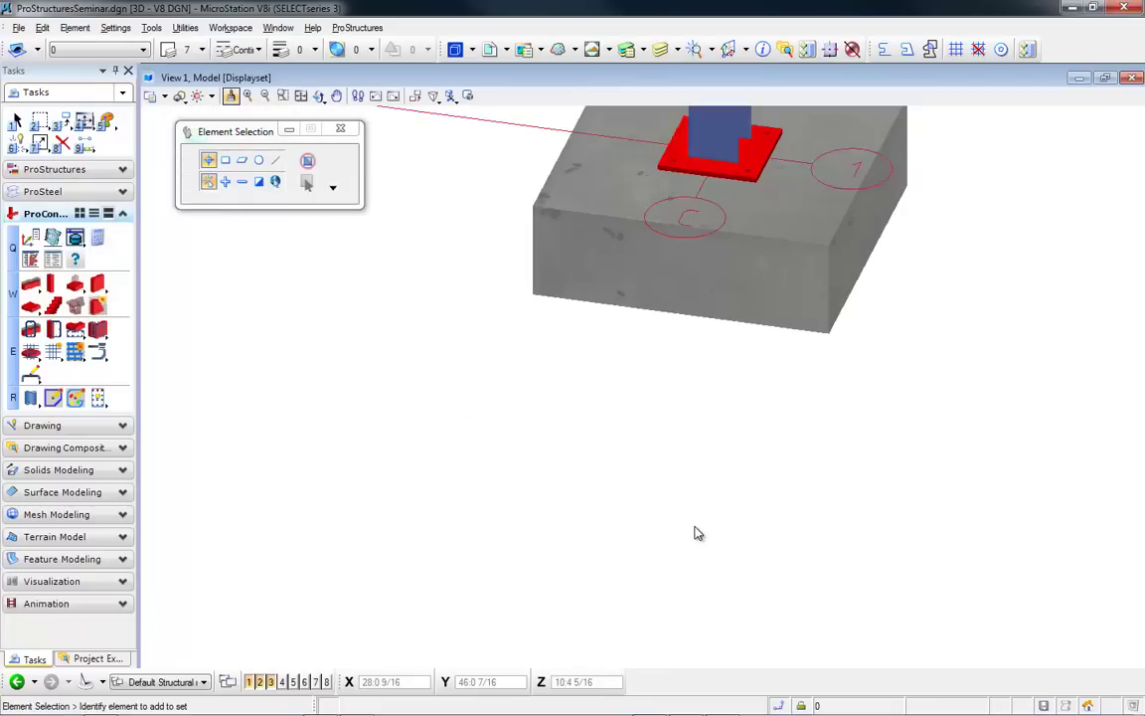
middle_click_drag(769, 353, 595, 469)
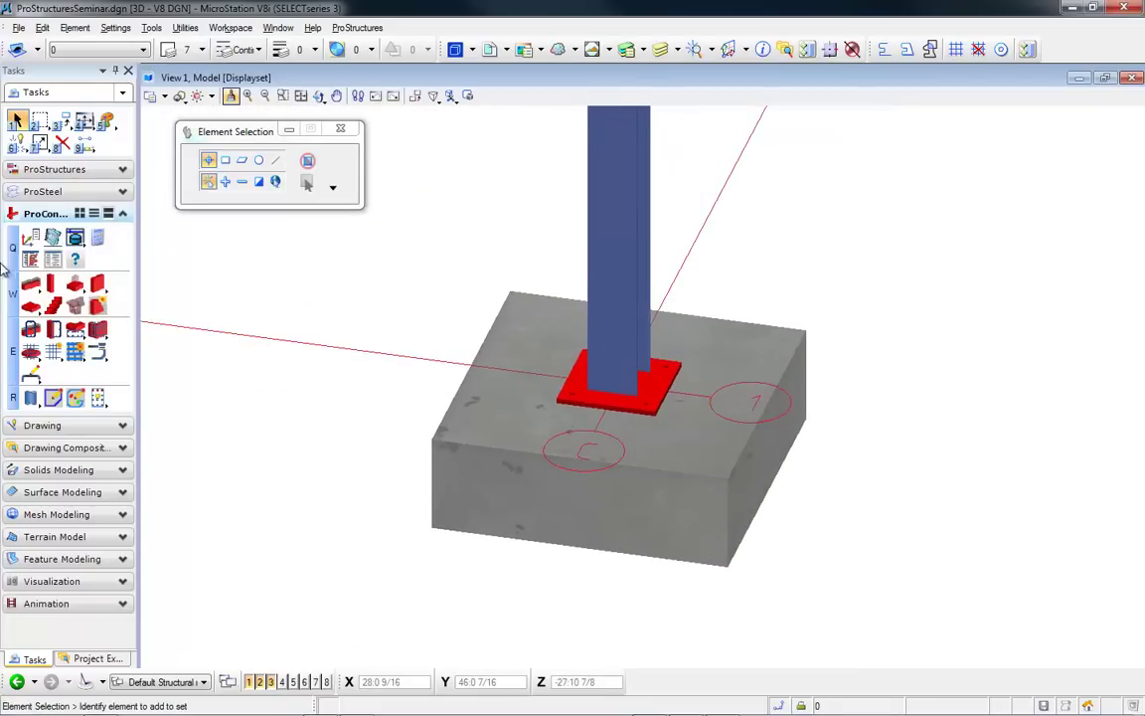
- Add bent anchor bolts in the BentAnchorBoltDefault style through the column's base plate into the concrete pad footing
left_click(48, 169)
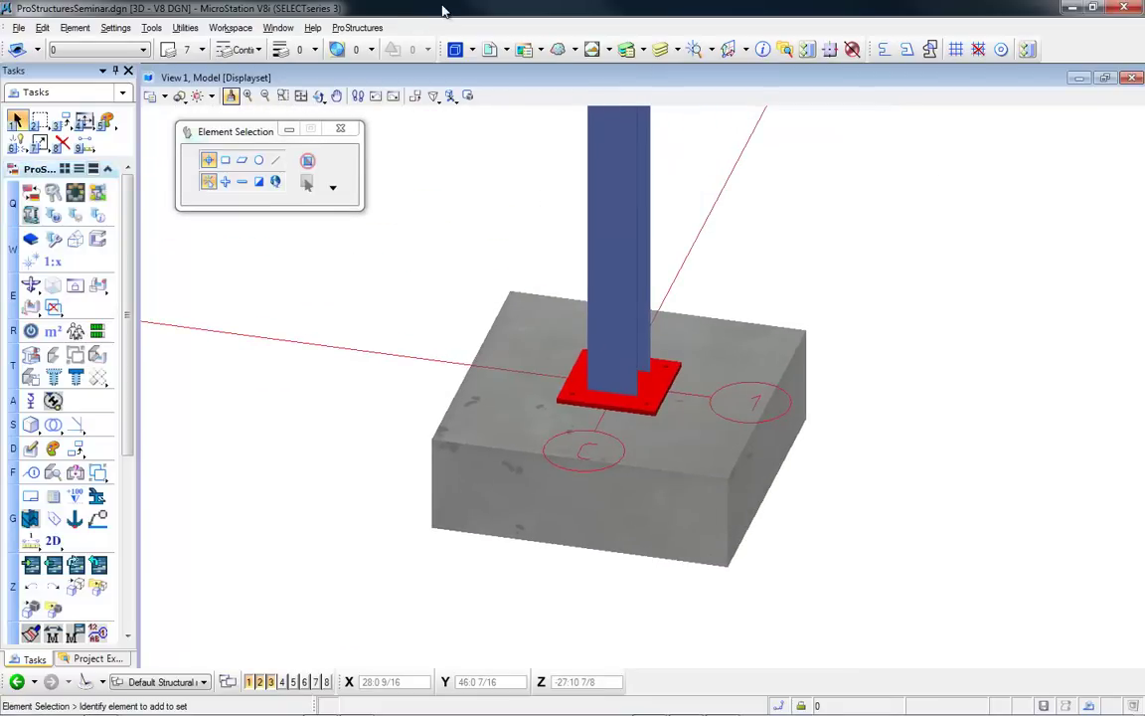
left_click(357, 27)
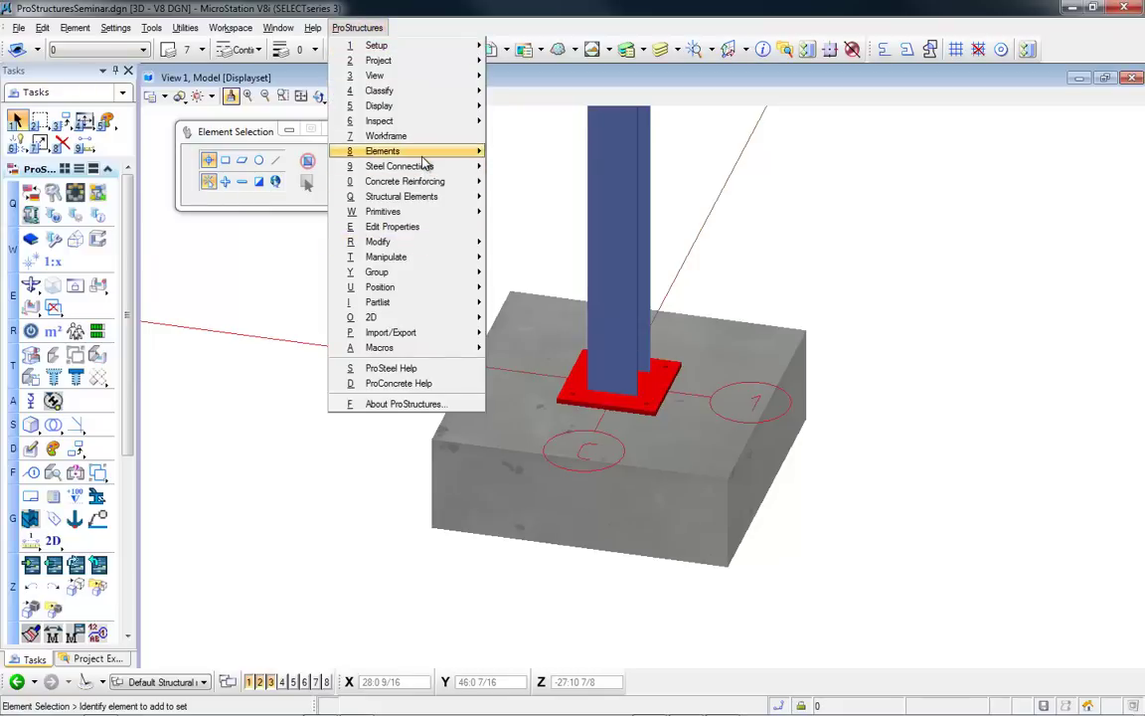
mouse_move(480, 157)
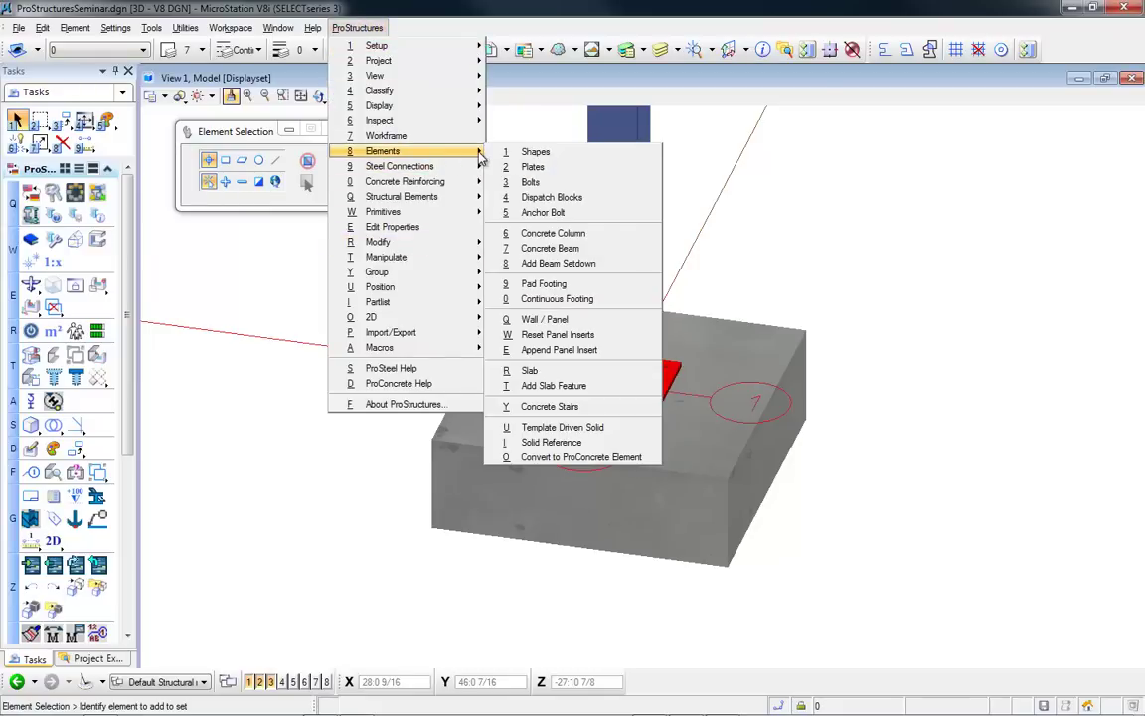
left_click(526, 212)
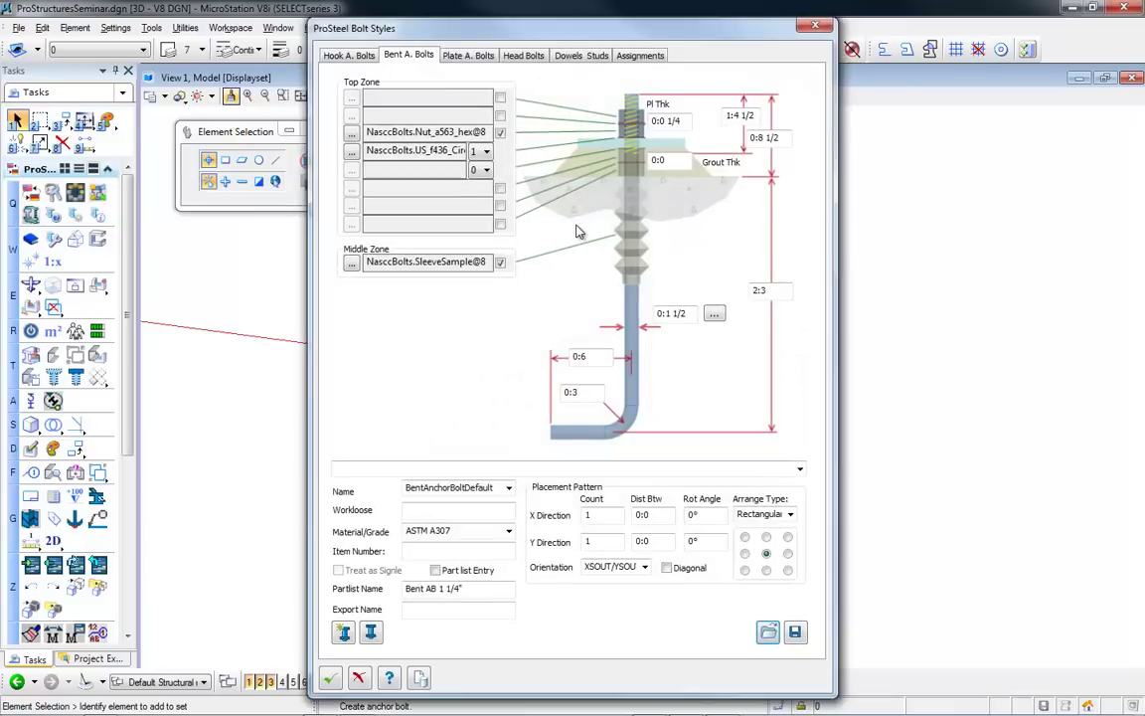
left_click(344, 634)
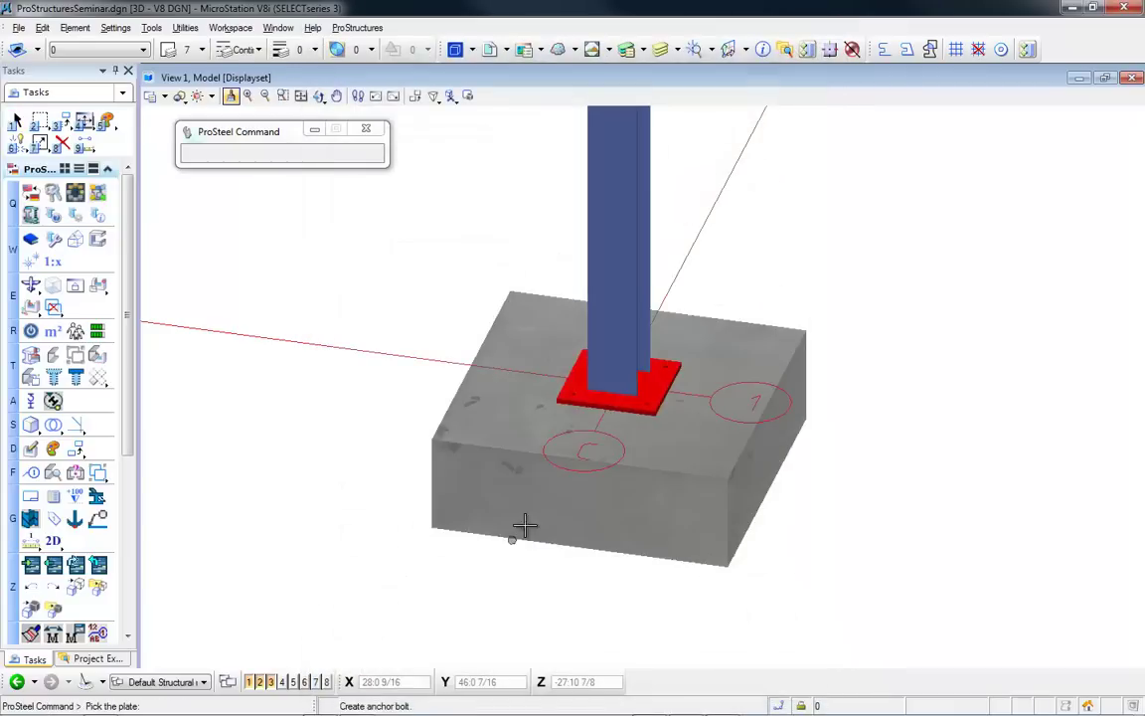
left_click(577, 398)
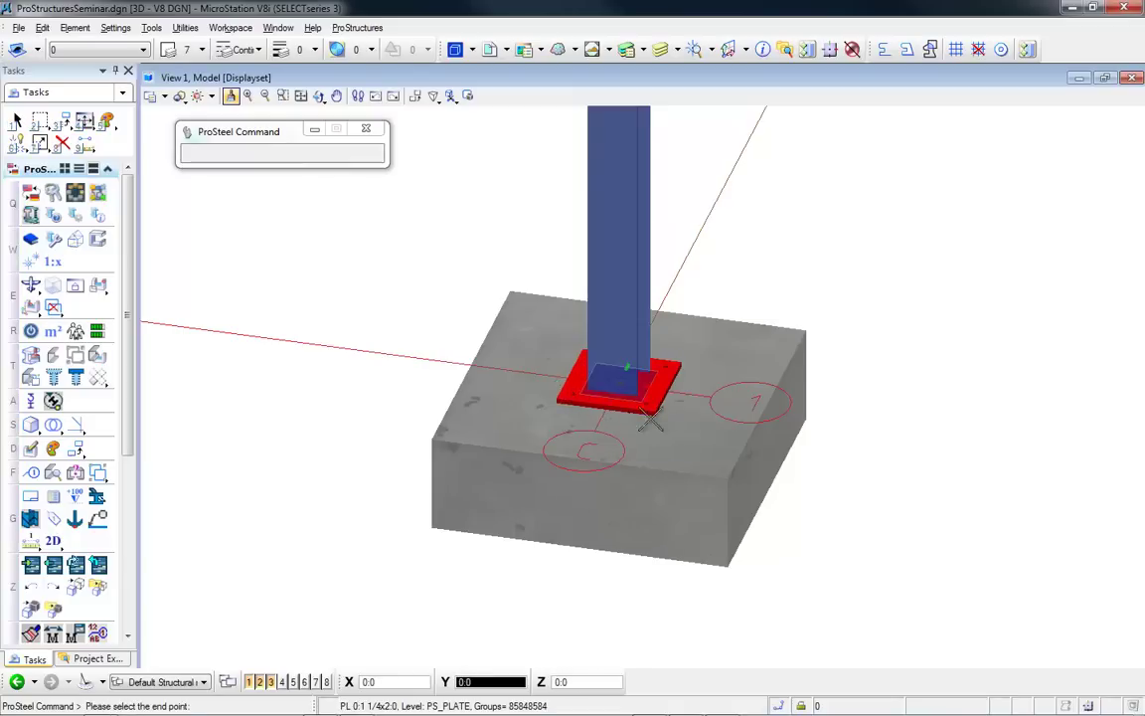
left_click(617, 613)
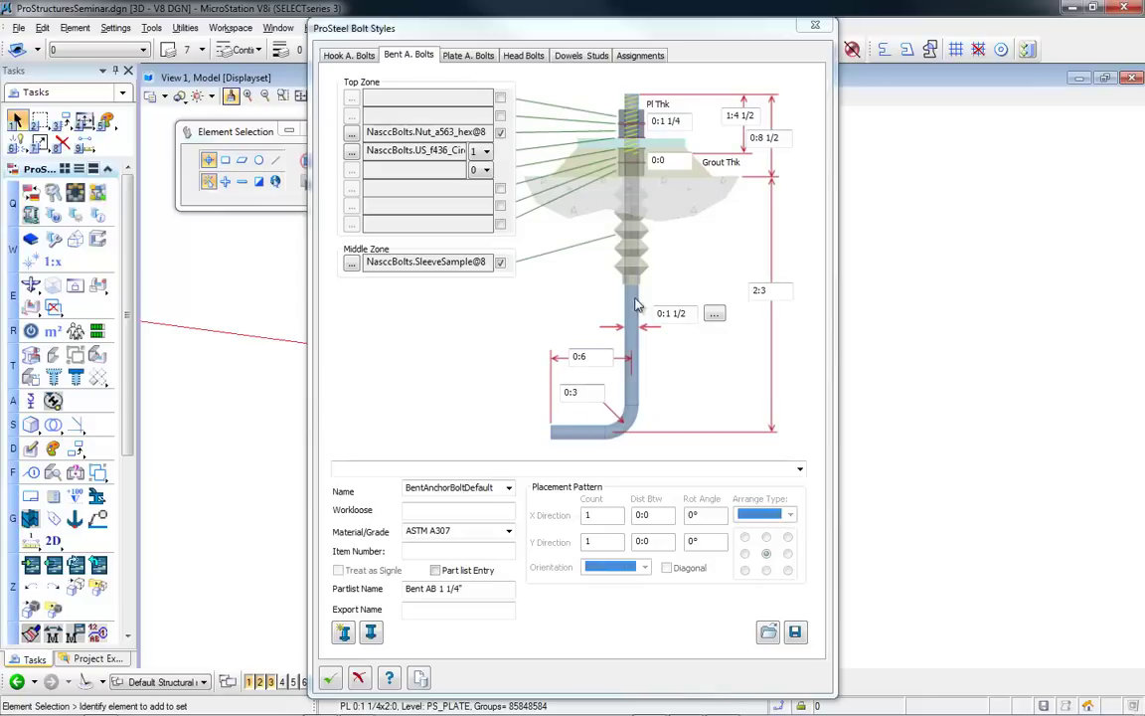
left_click(333, 680)
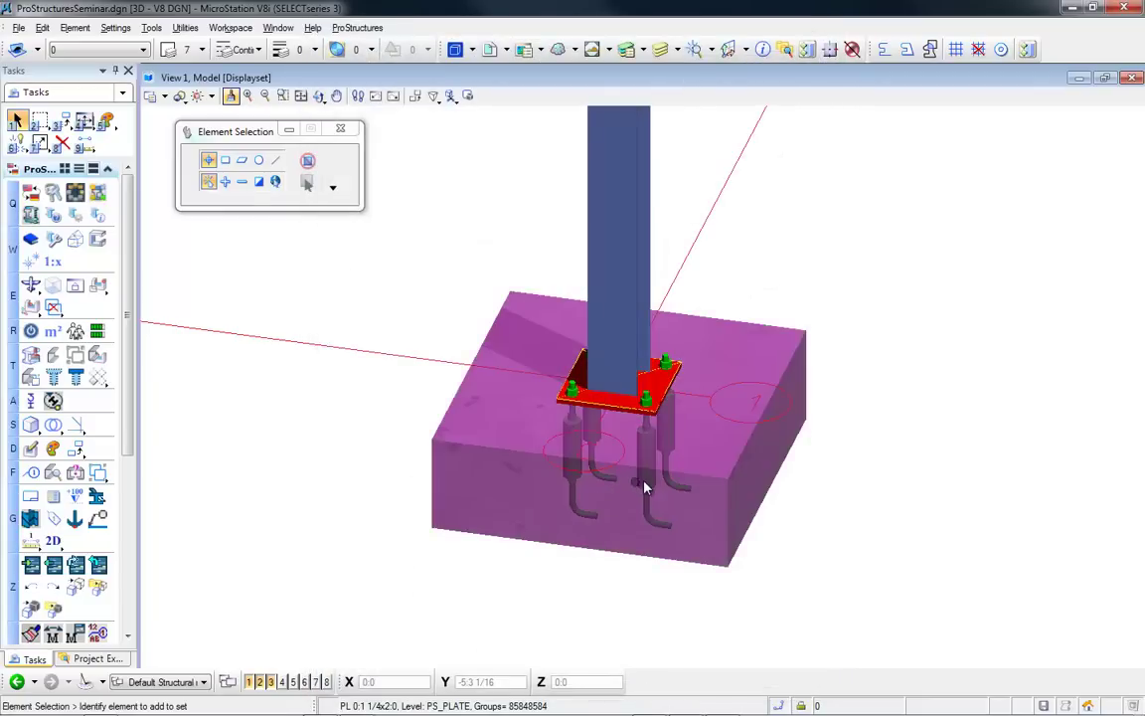
middle_click_drag(644, 480, 332, 342, "shift")
middle_click_drag(636, 438, 583, 447, "shift")
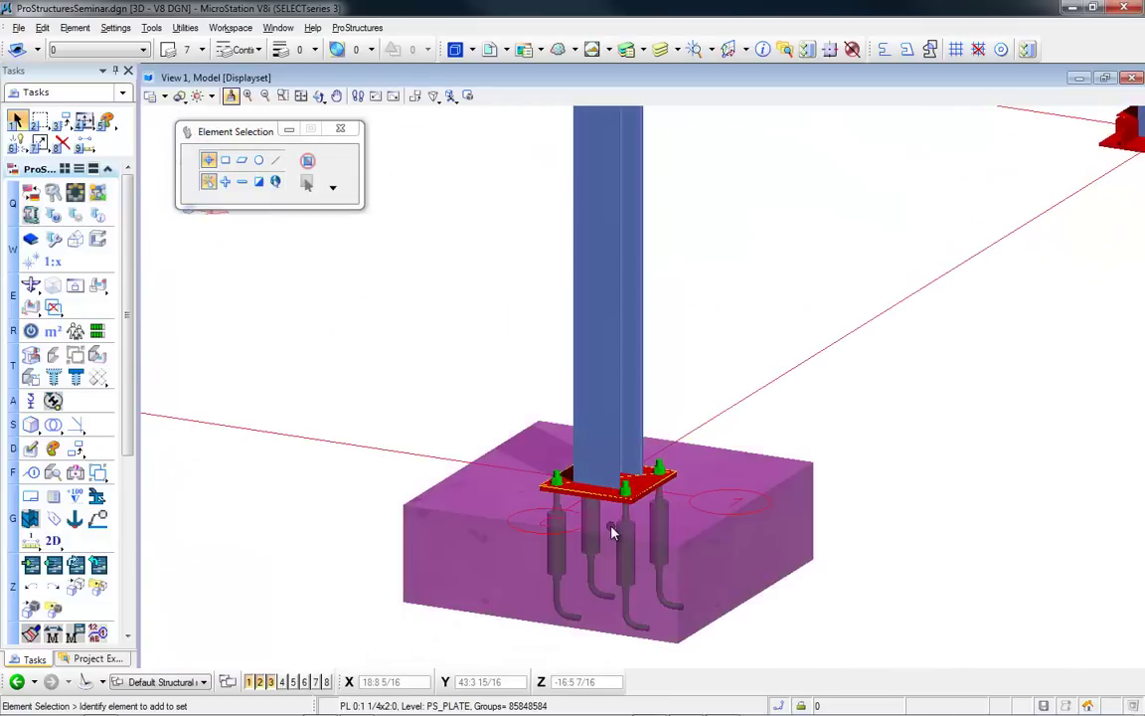
middle_click(747, 325)
middle_click(748, 326)
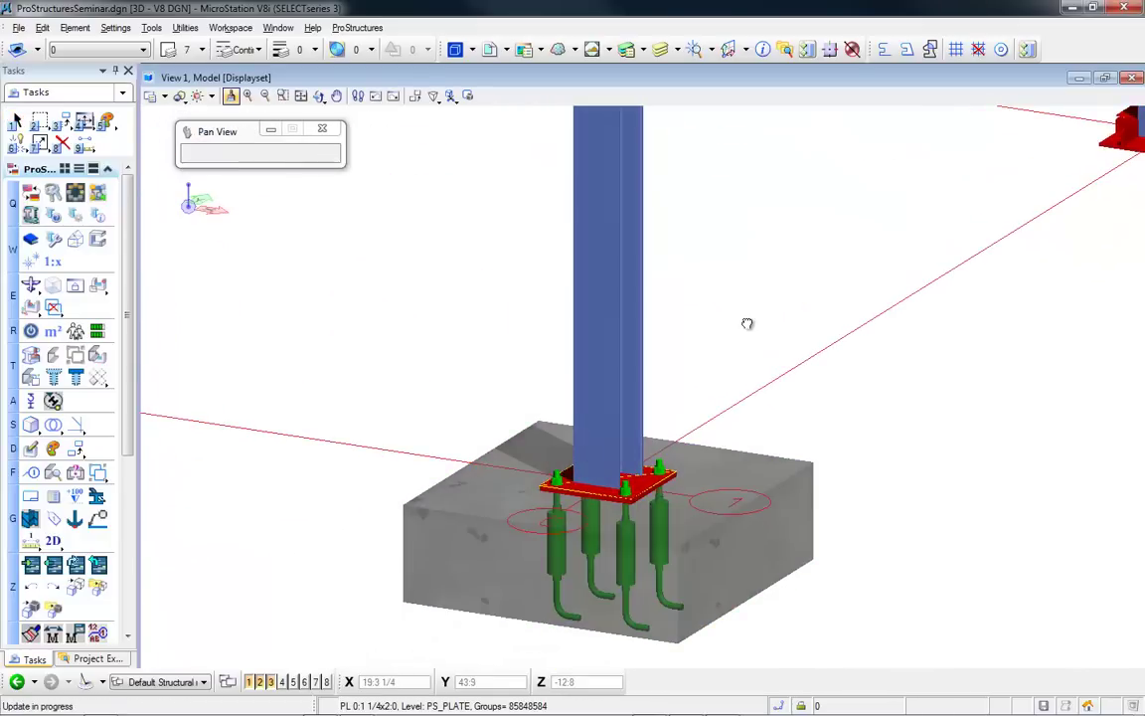
middle_click_drag(778, 608, 524, 616, "shift")
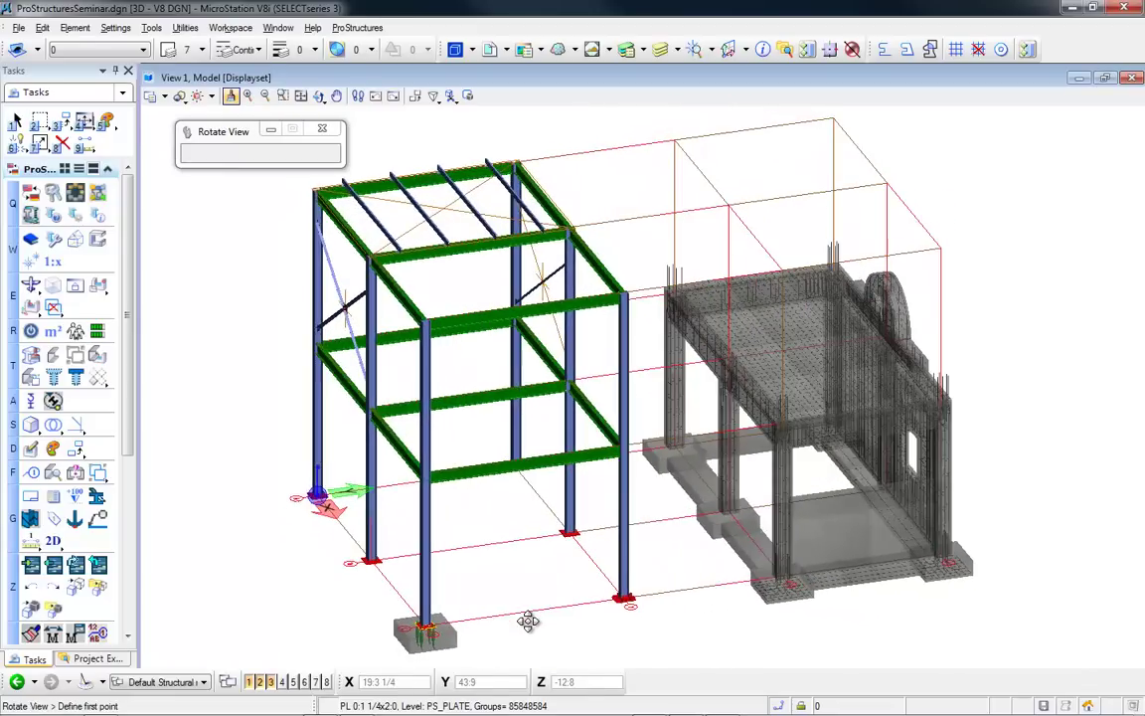
left_click(75, 28)
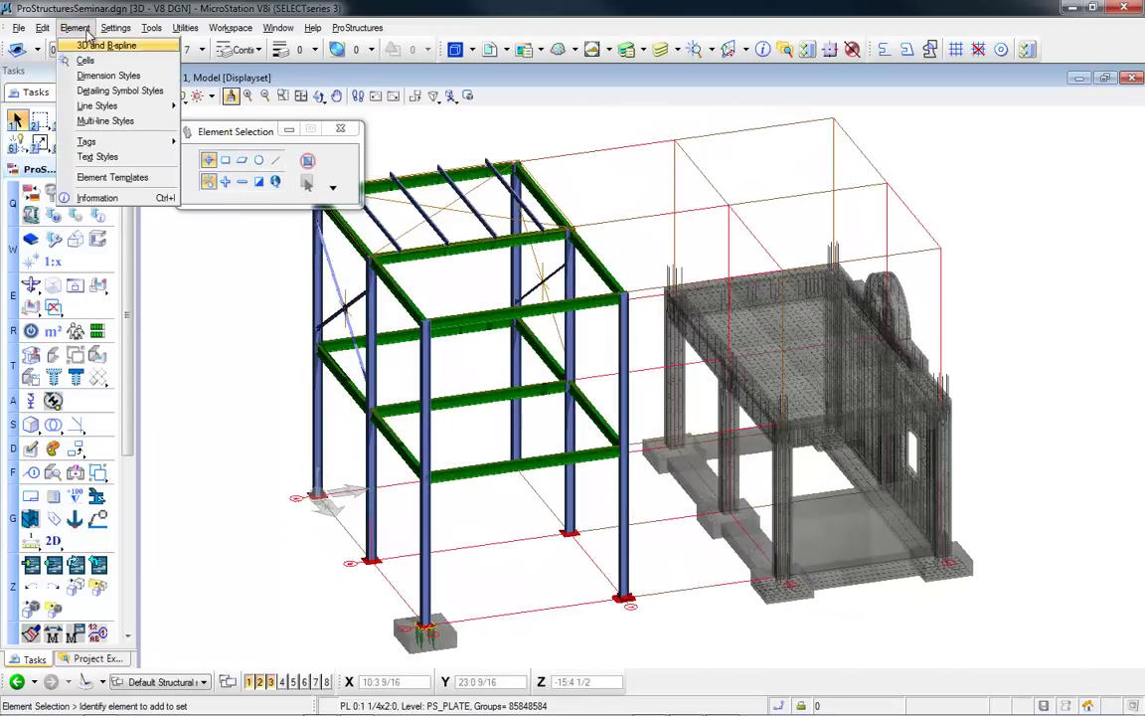
mouse_move(154, 31)
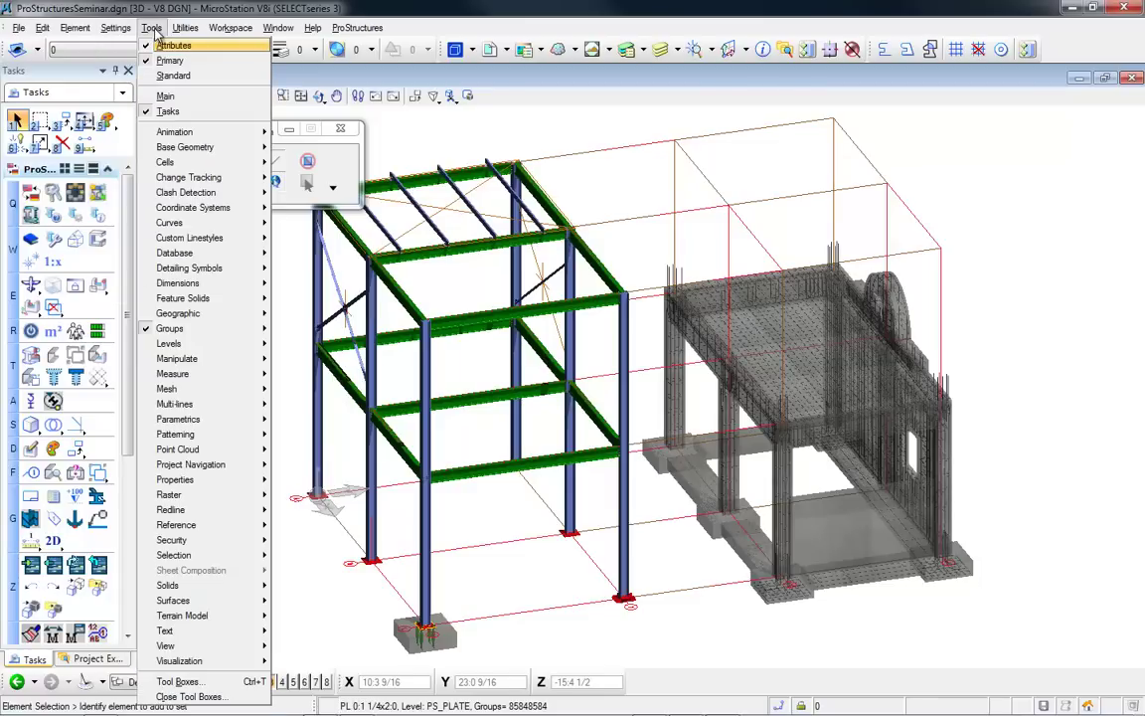
key("Escape")
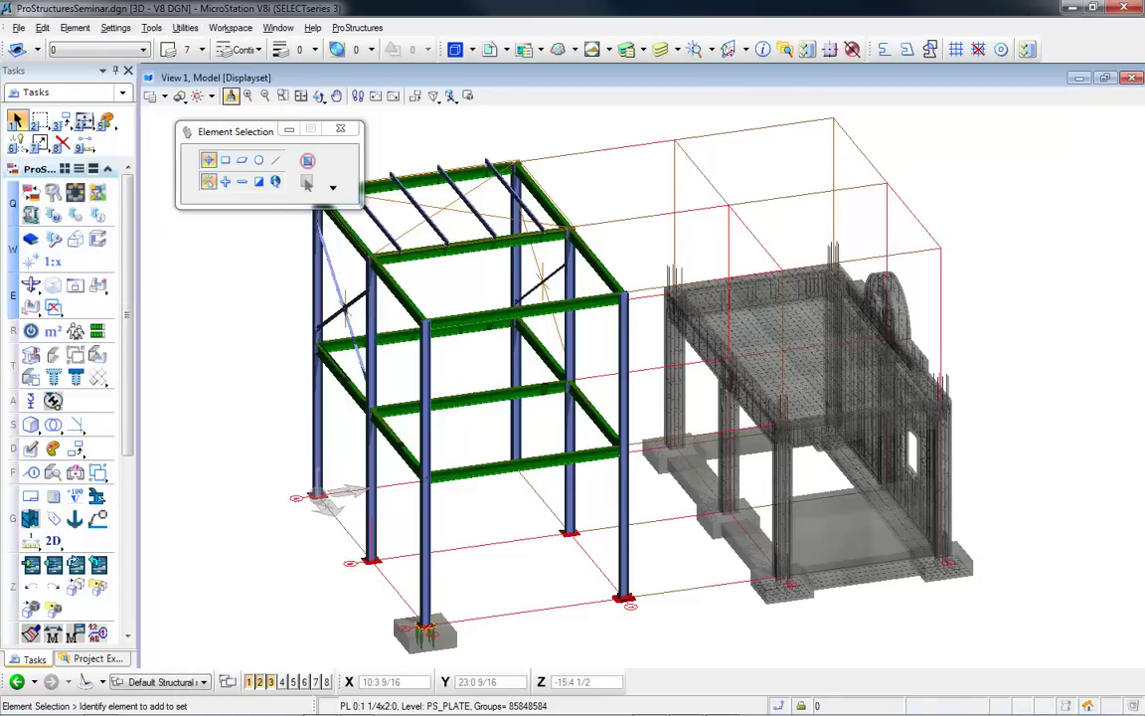
- Attach Plant04.dgn as a reference with Coincident orientation, 1:1 scale and no nested attachments
left_click(154, 29)
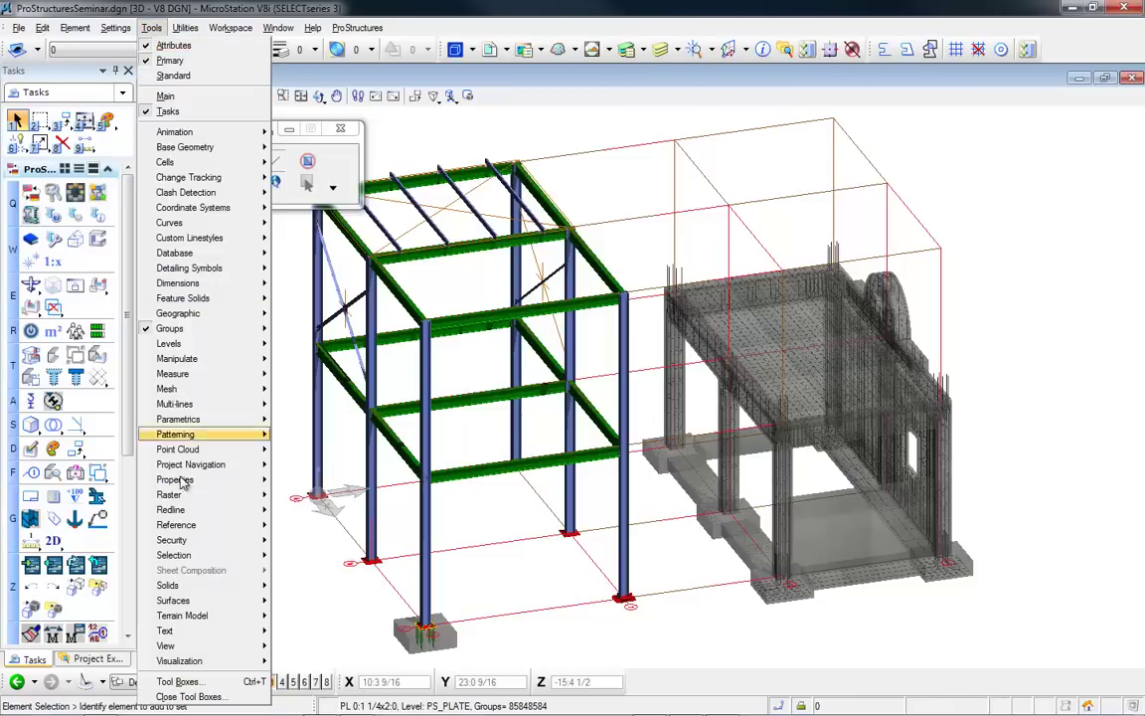
mouse_move(194, 532)
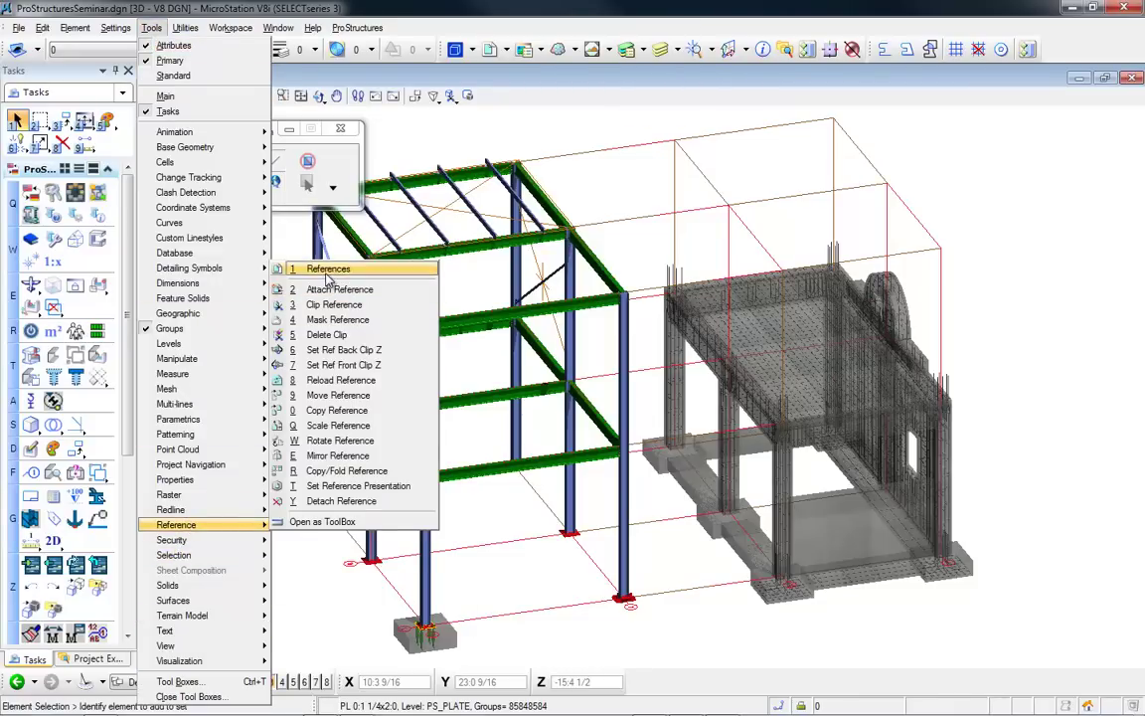
left_click(310, 269)
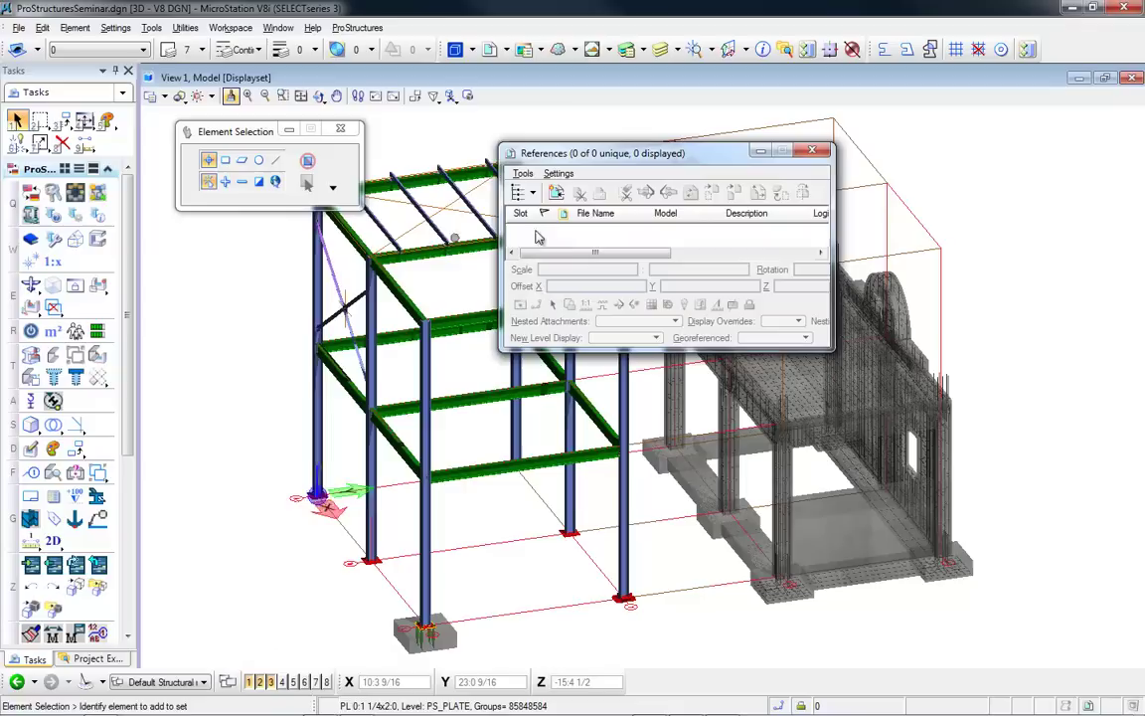
left_click(522, 173)
left_click(537, 190)
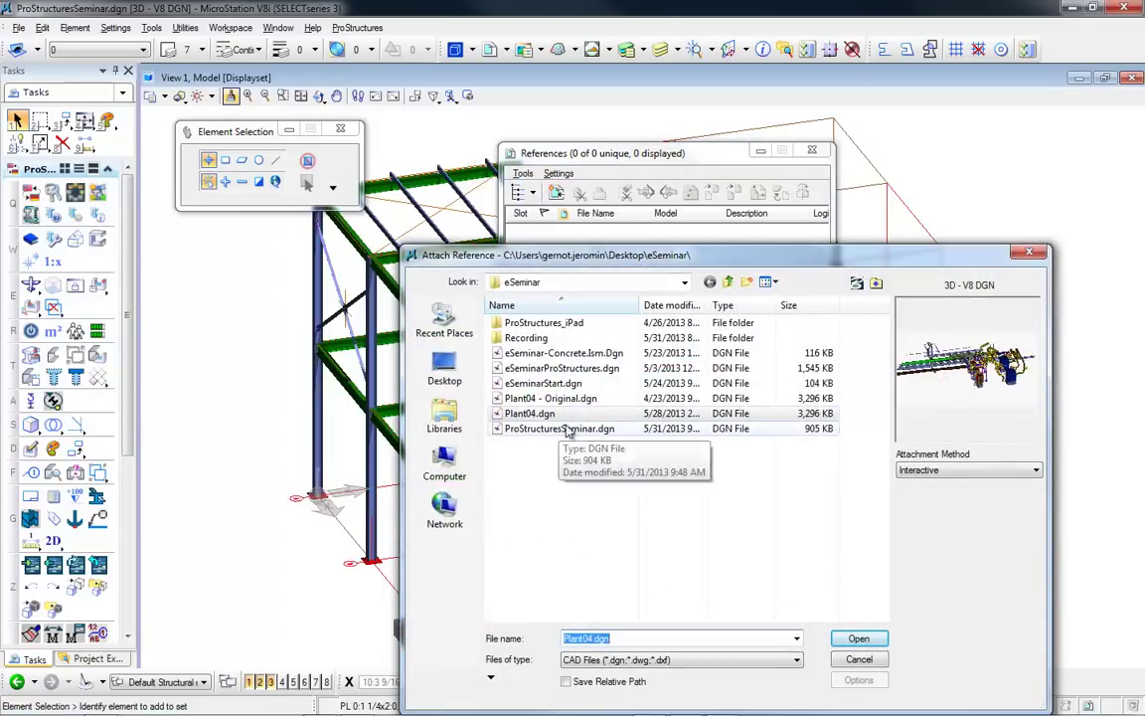
left_click(859, 639)
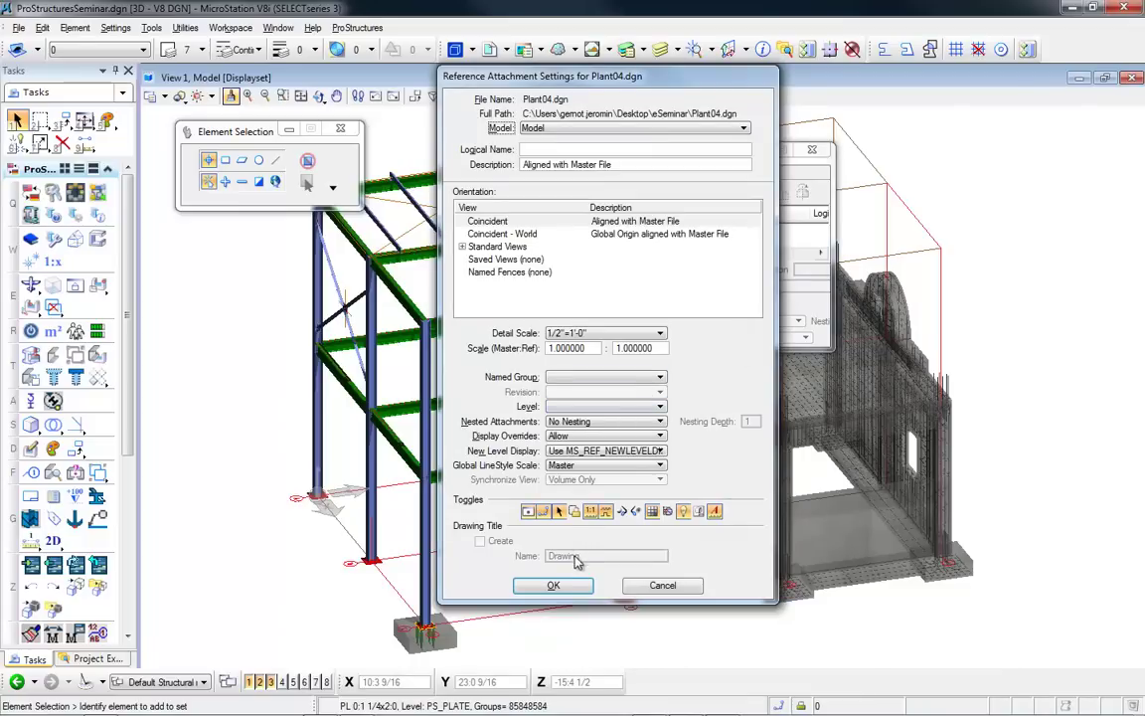
left_click(554, 586)
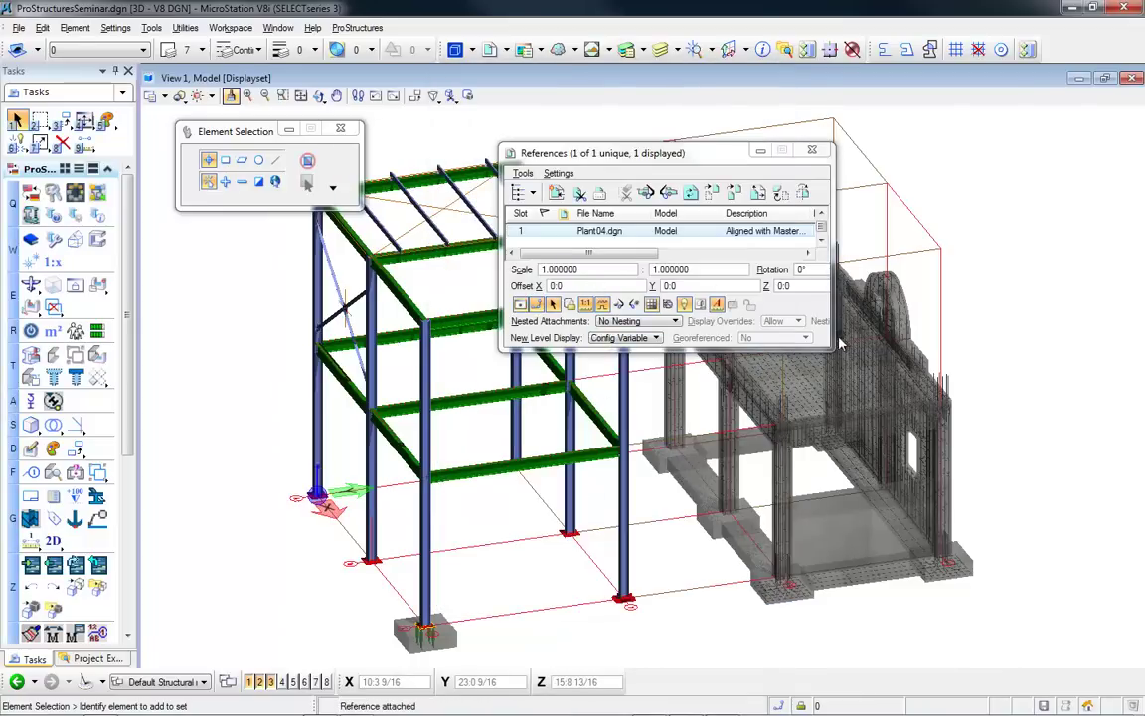
- Offset the Plant04.dgn reference by X -165, Y -57 and Z -13.5, and close the reference manager
left_click_drag(833, 348, 1007, 393)
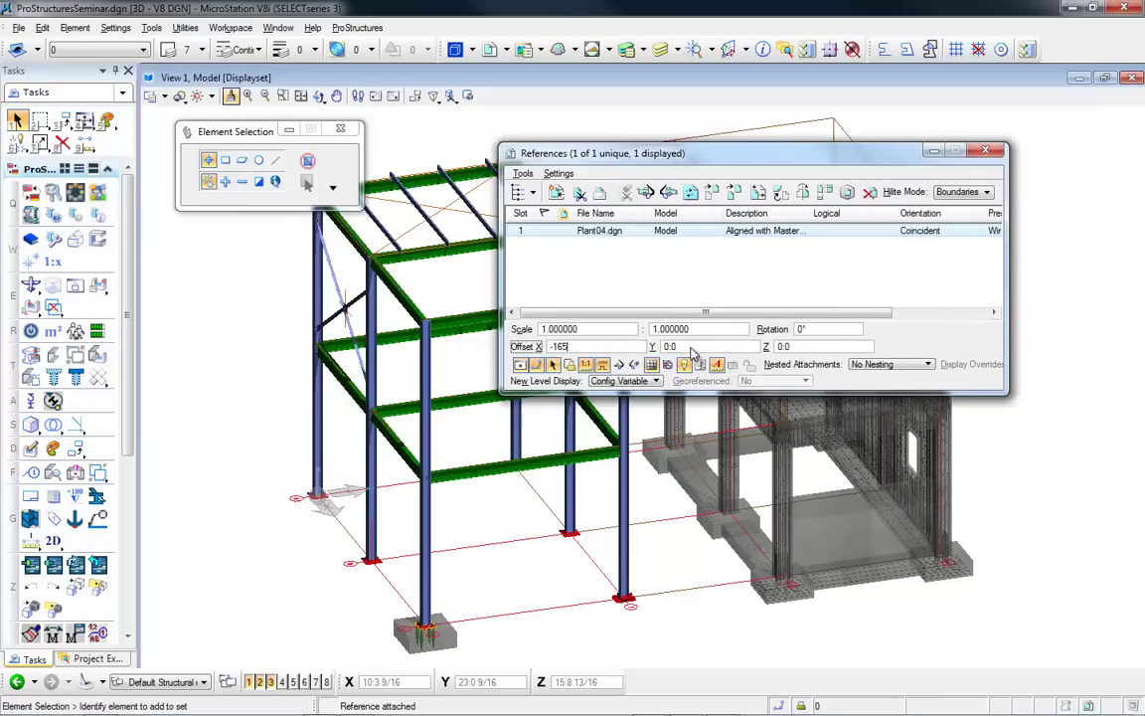
key("Return")
mouse_move(690, 349)
left_mouse_down()
mouse_move(652, 347)
mouse_move(677, 349)
left_mouse_up()
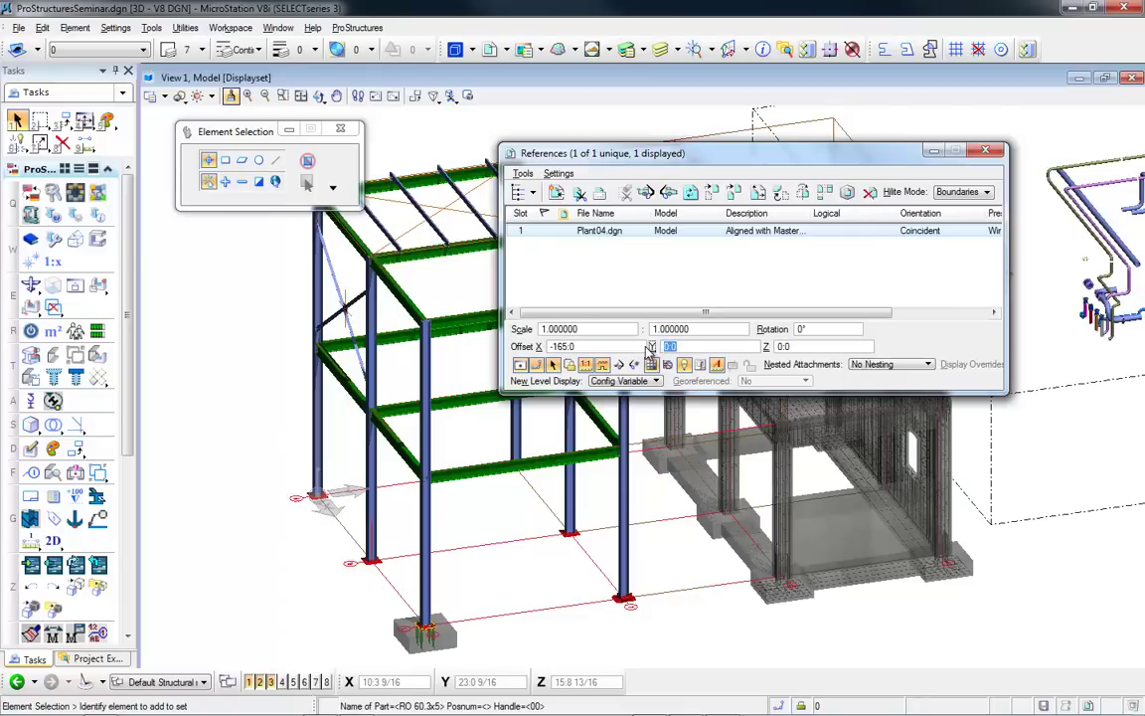
type("-57")
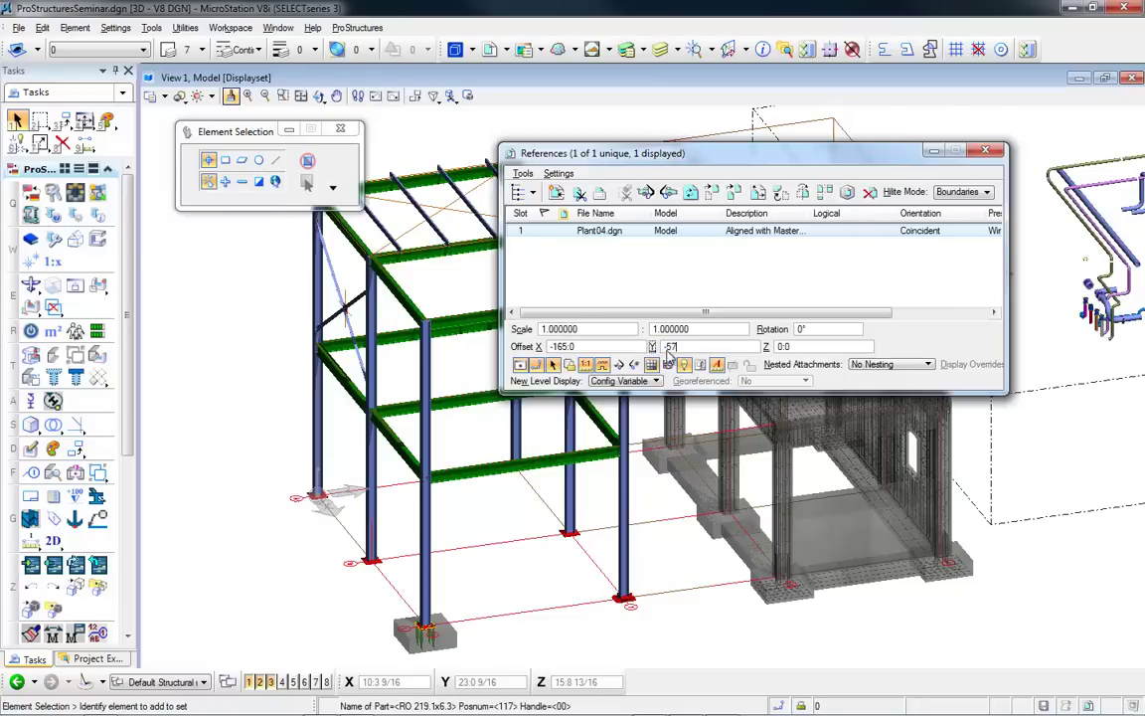
left_click(782, 347)
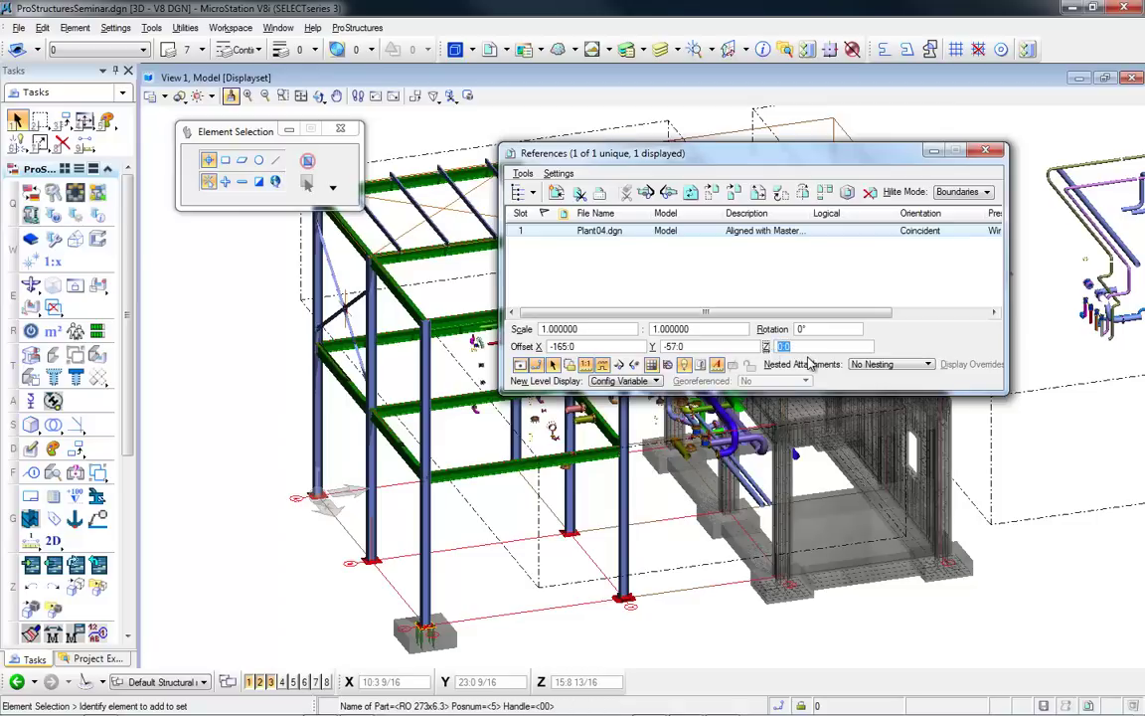
type("-13:5")
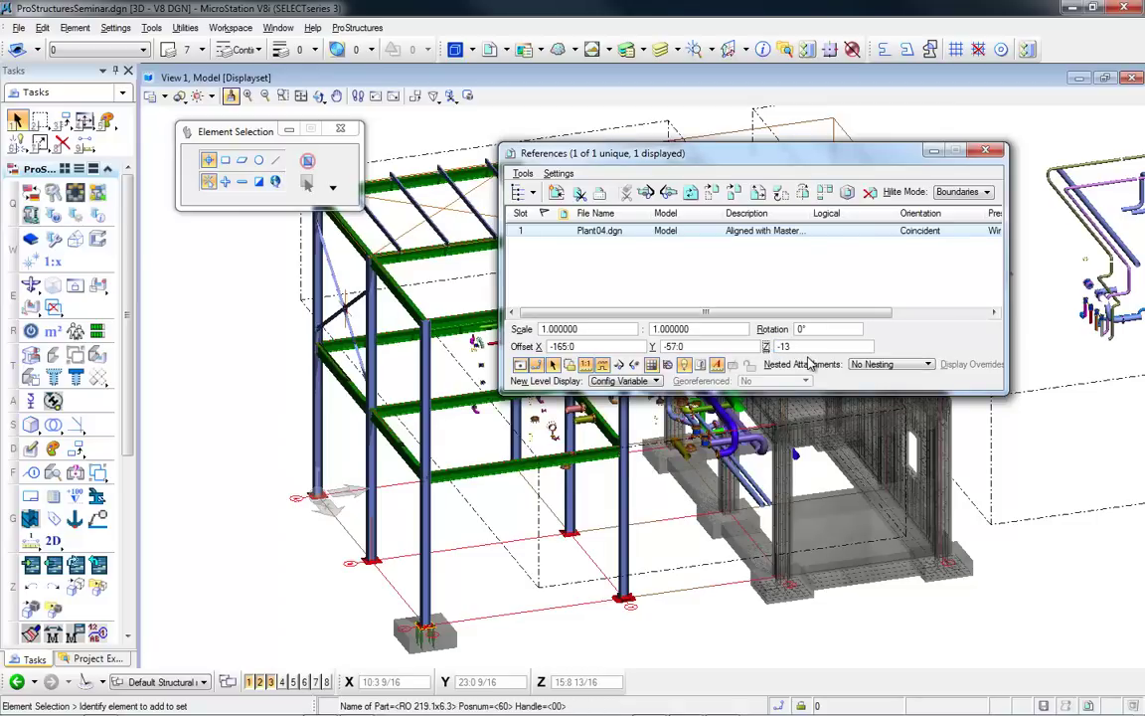
key("Return")
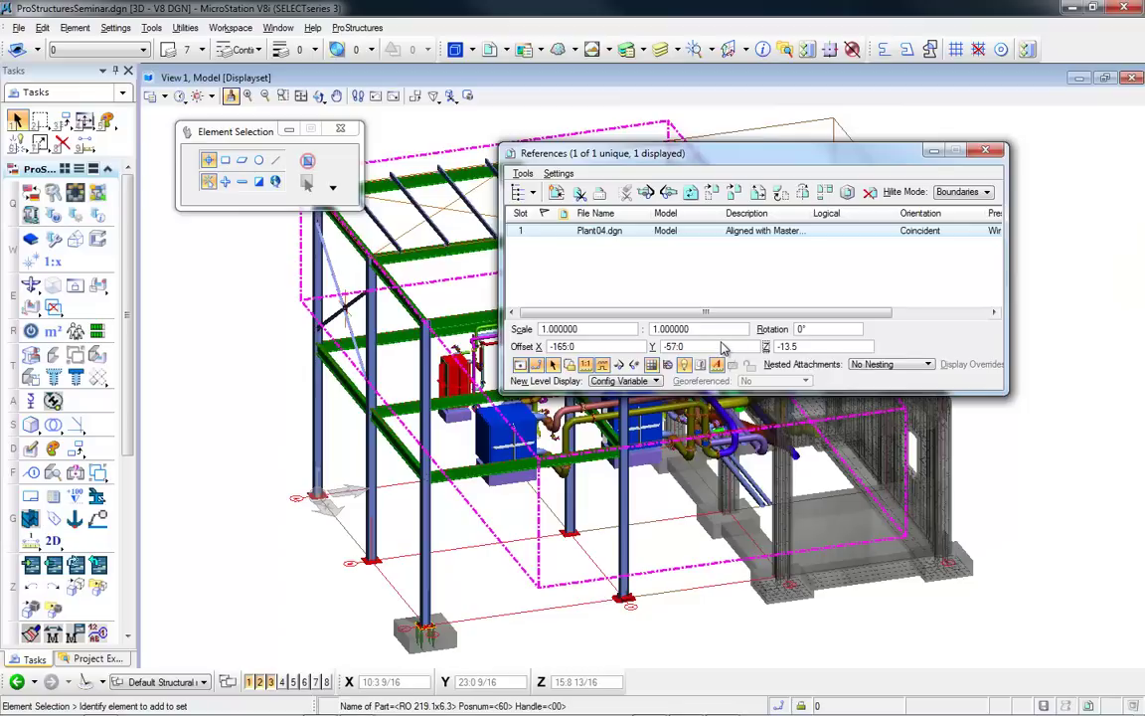
left_click(724, 347)
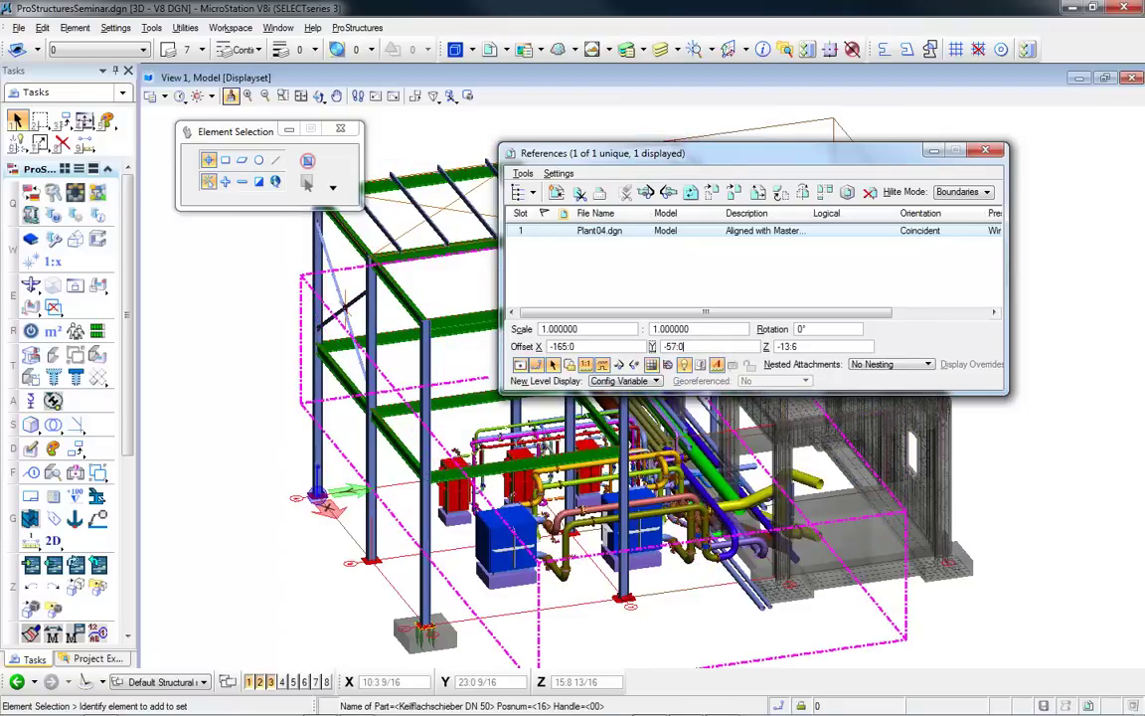
left_click(986, 153)
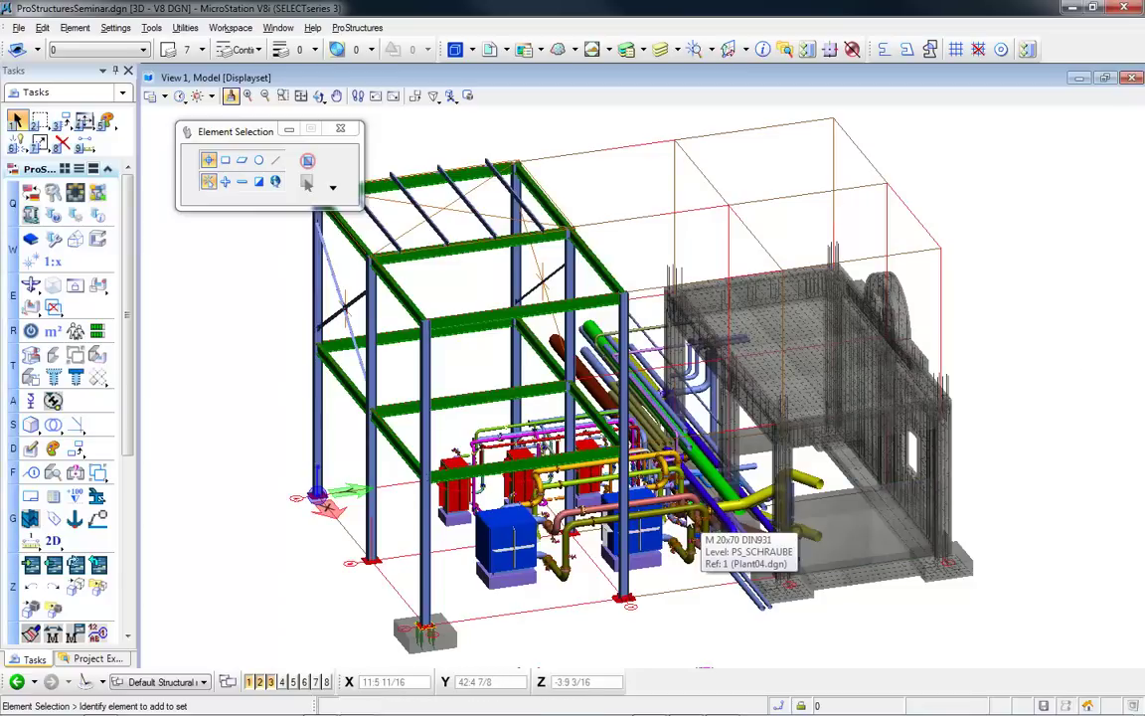
- Create a clash detection job named Plant vs Steel
middle_click_drag(715, 507, 737, 474, "shift")
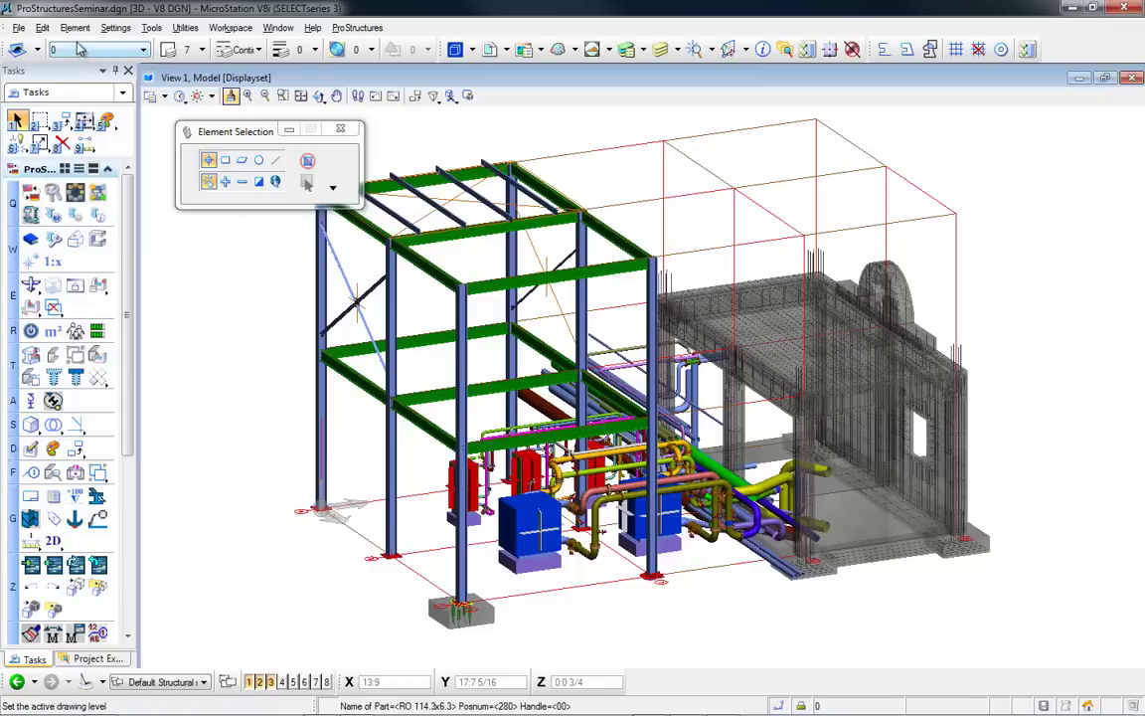
left_click(154, 27)
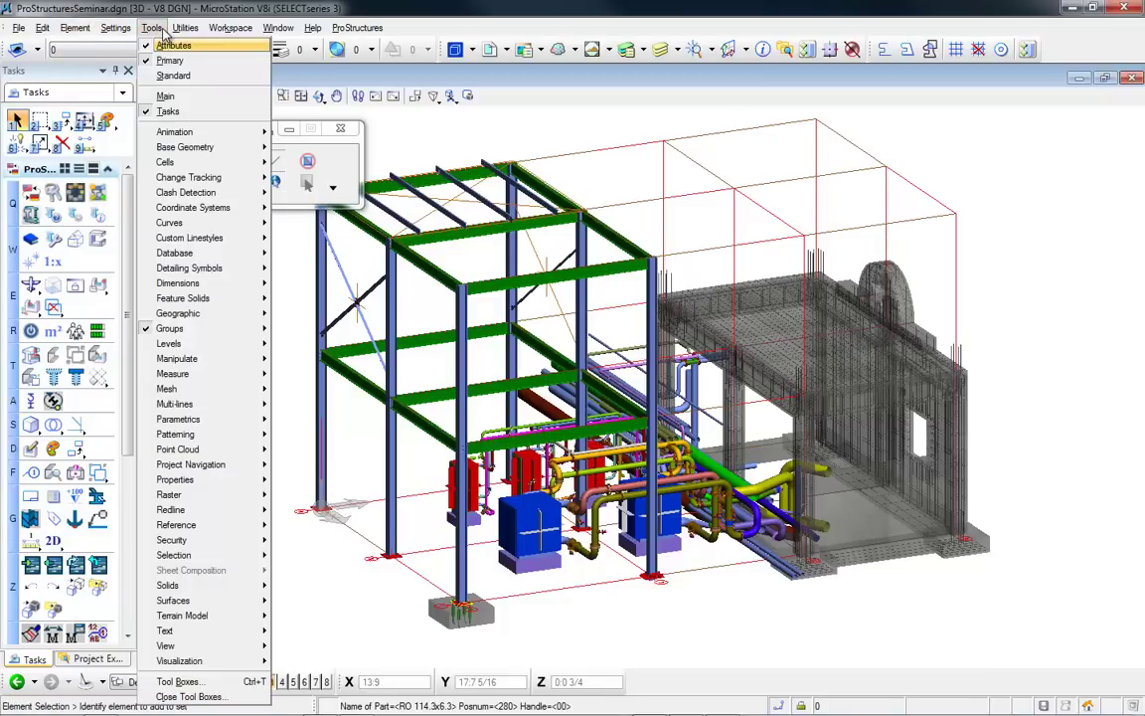
mouse_move(234, 196)
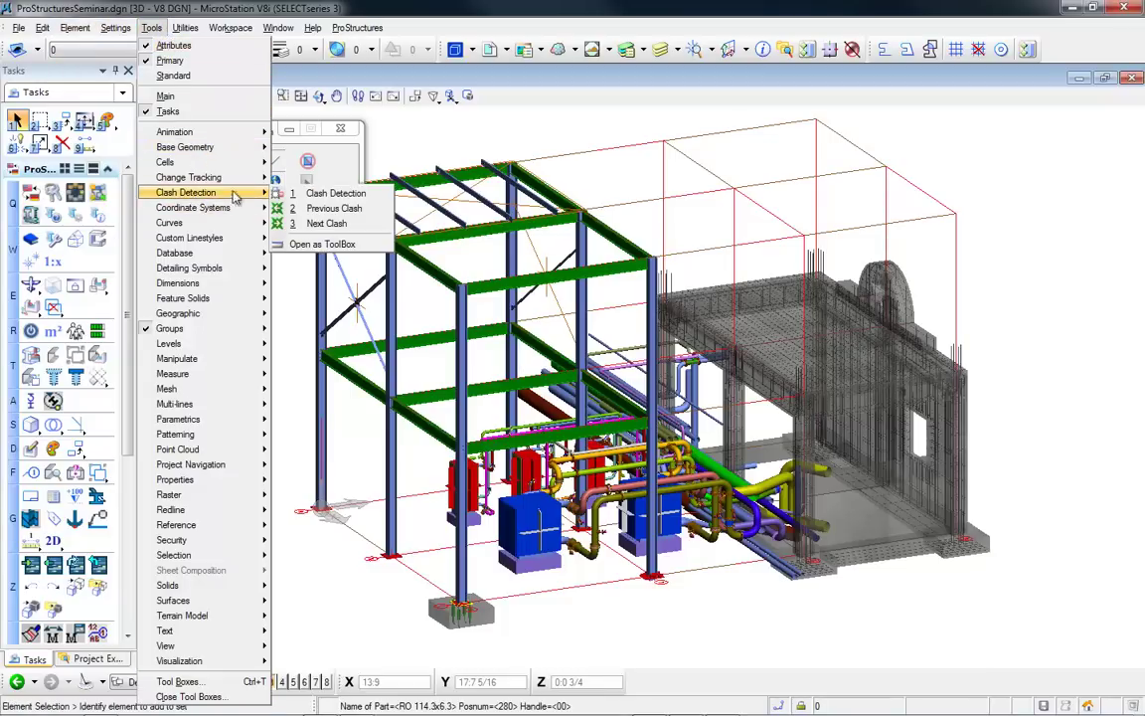
left_click(336, 195)
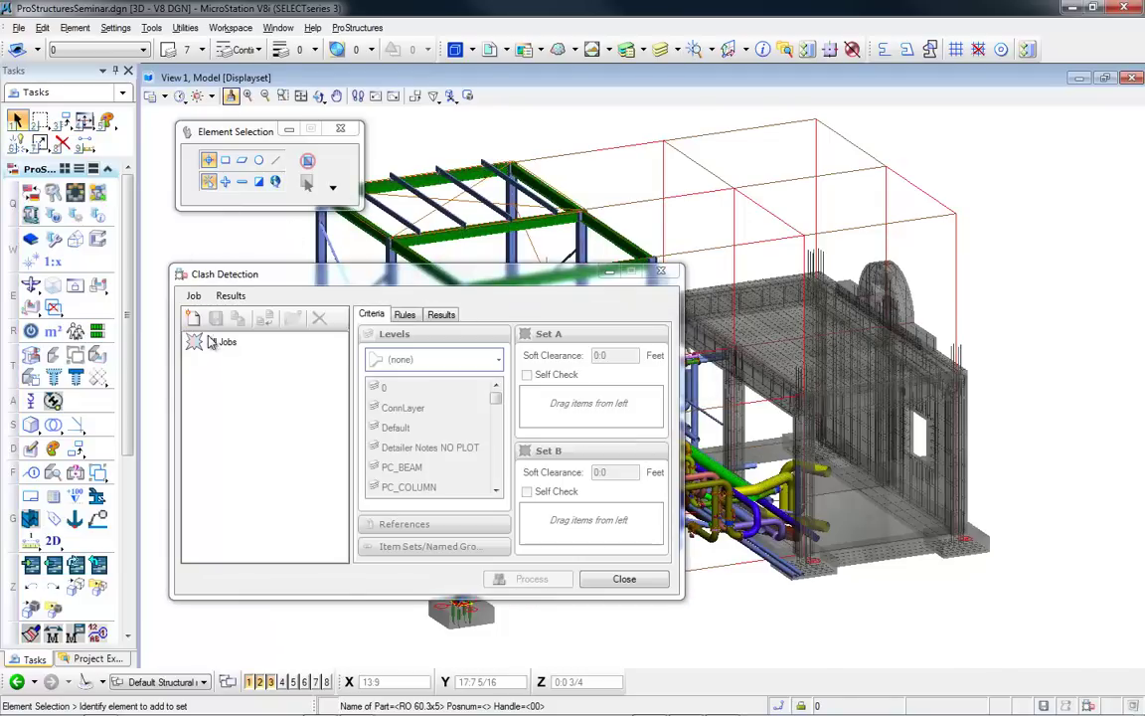
left_click(193, 318)
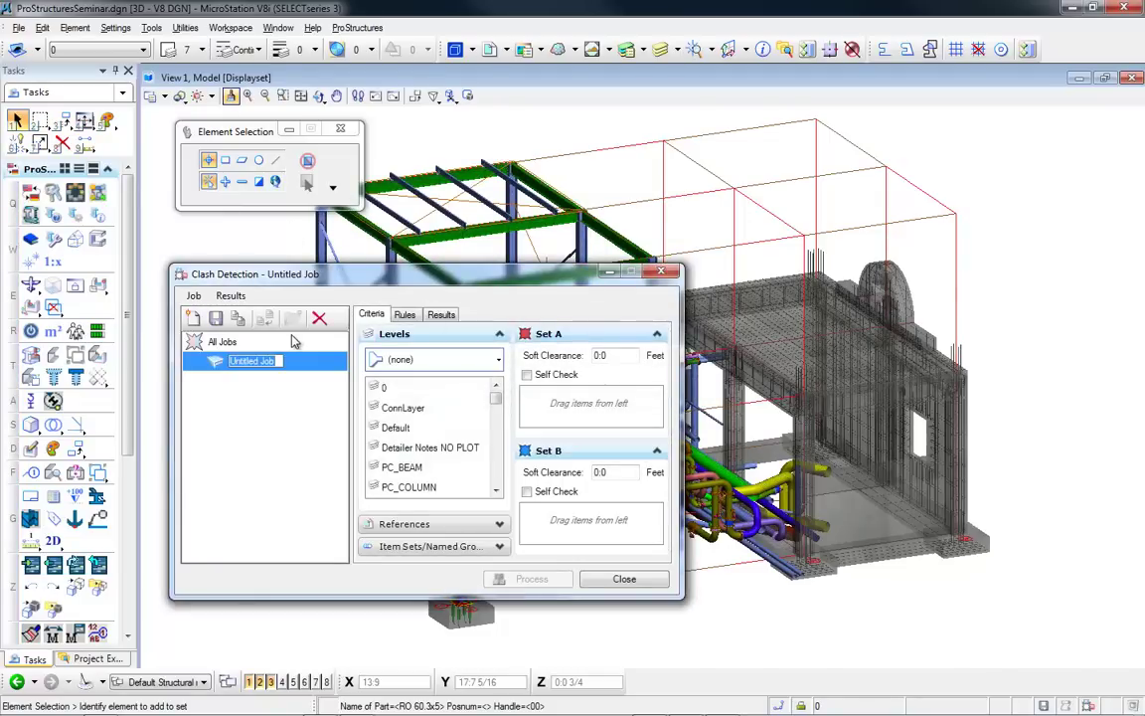
type("Plant")
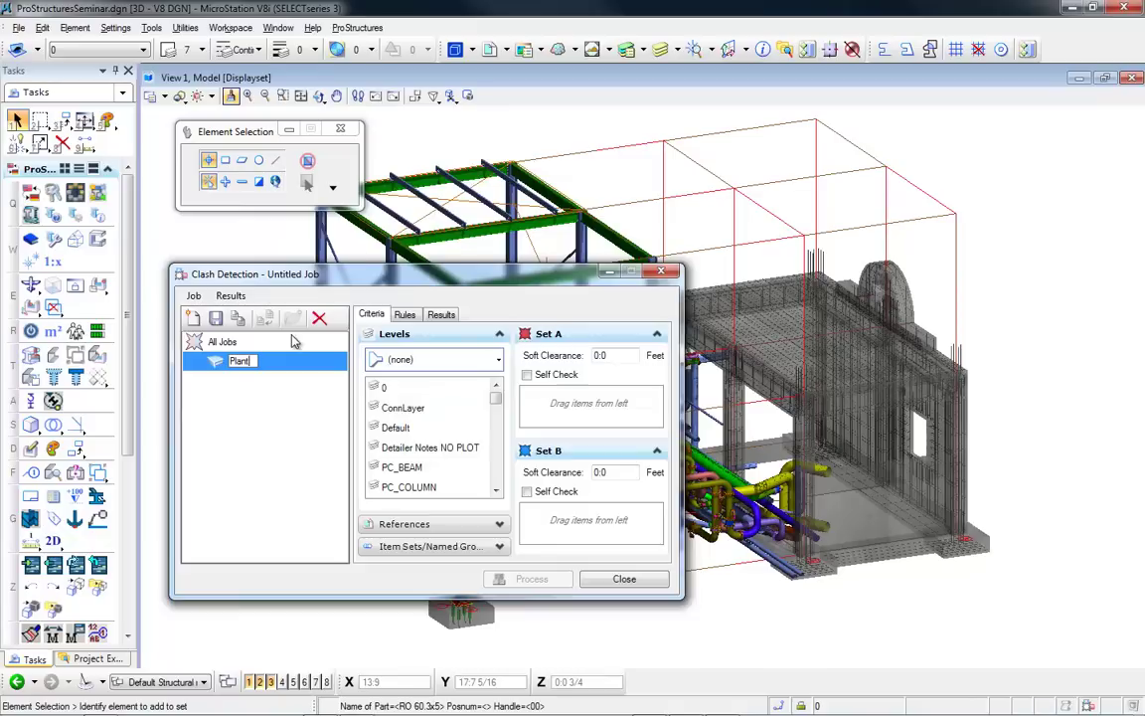
type(" vs Steel")
left_click(418, 524)
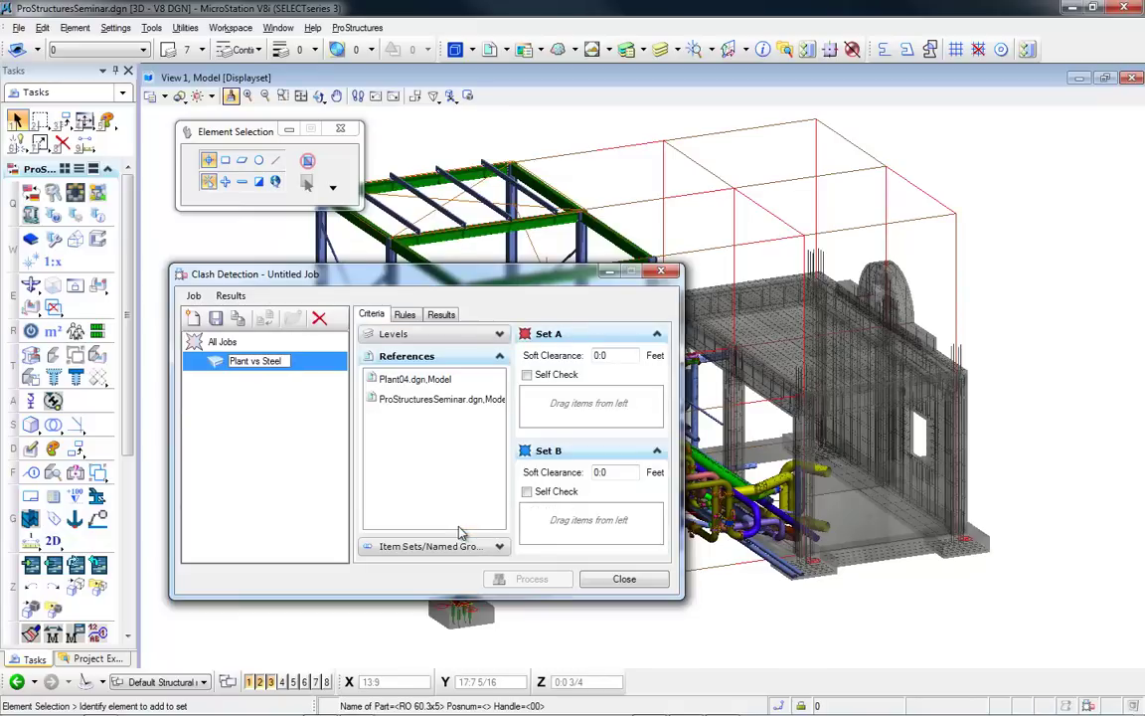
key("Return")
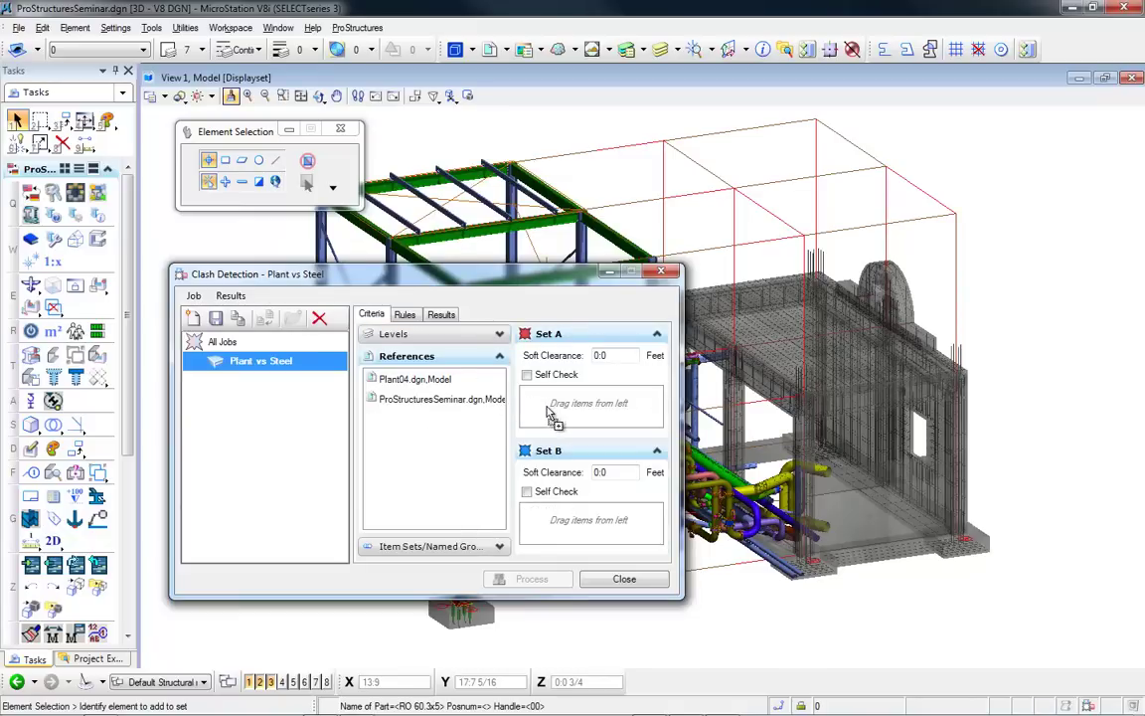
- Assign the Plant04.dgn reference to Set A and the PS_SHAPE level to Set B, and process the clash job
left_click_drag(414, 379, 550, 412)
left_click(425, 334)
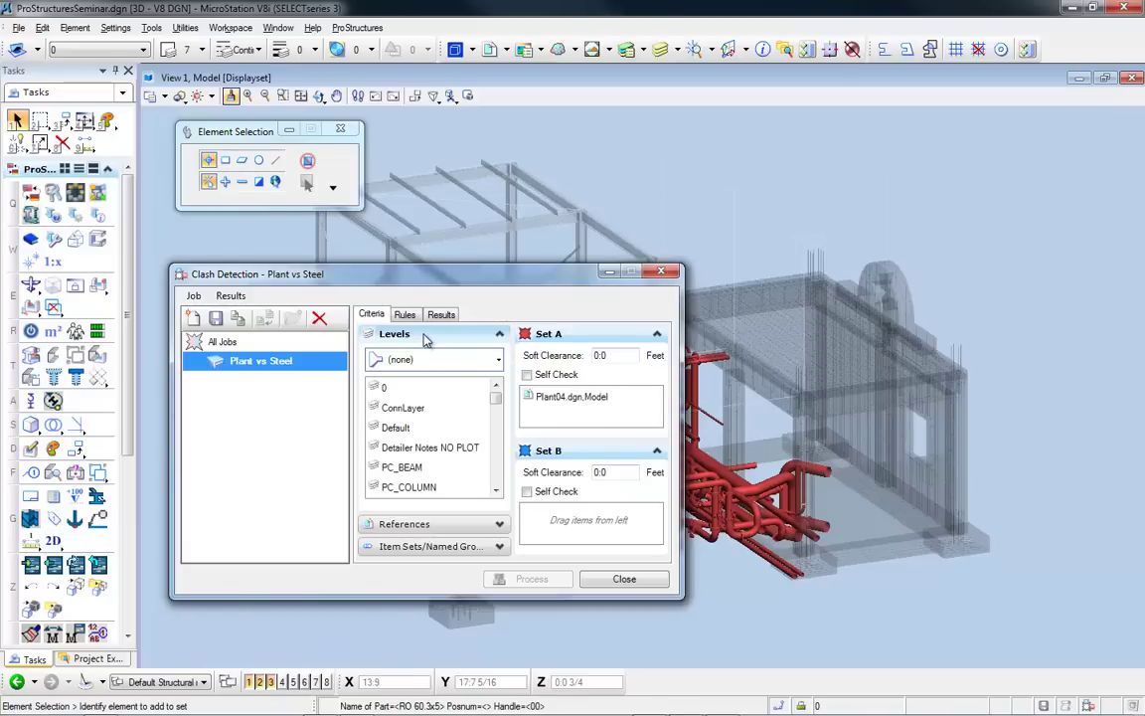
left_click_drag(395, 274, 313, 147)
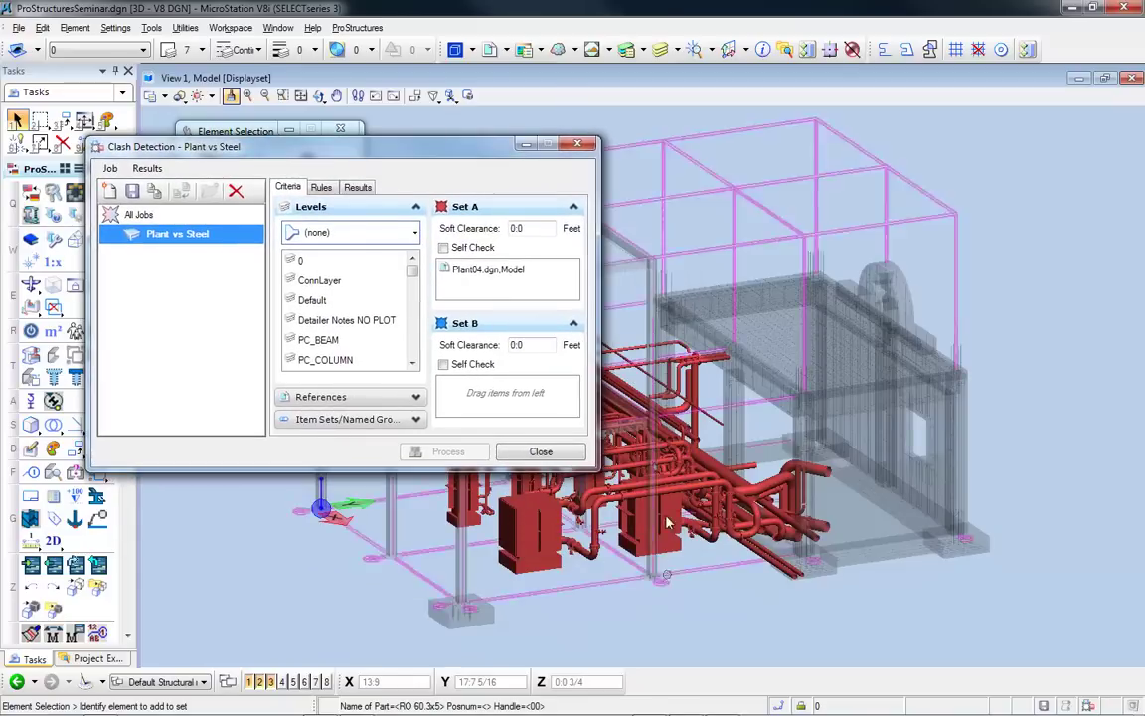
left_click_drag(413, 273, 422, 364)
left_click(412, 258)
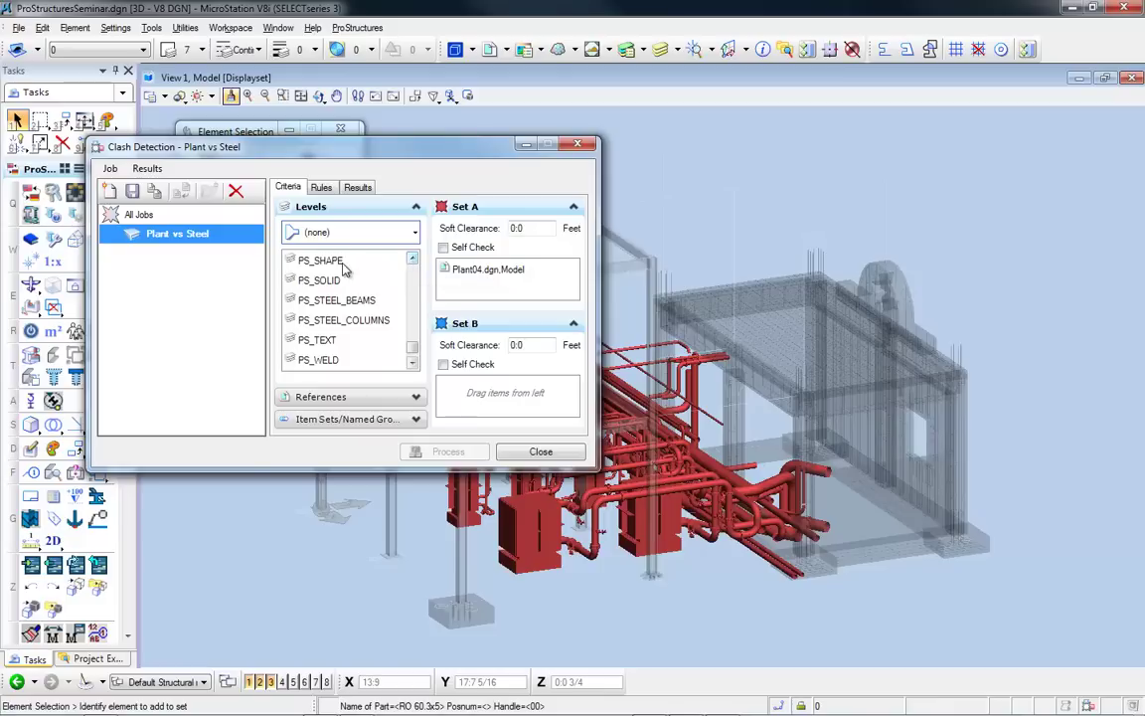
left_click_drag(343, 264, 500, 399)
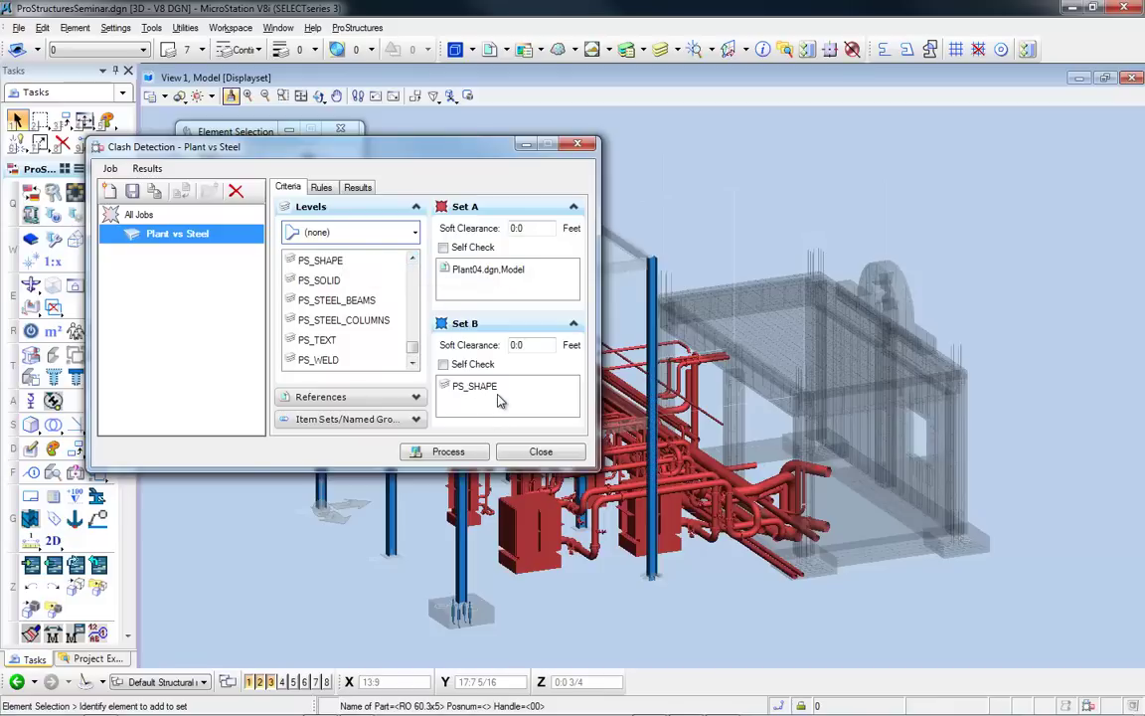
left_click(471, 453)
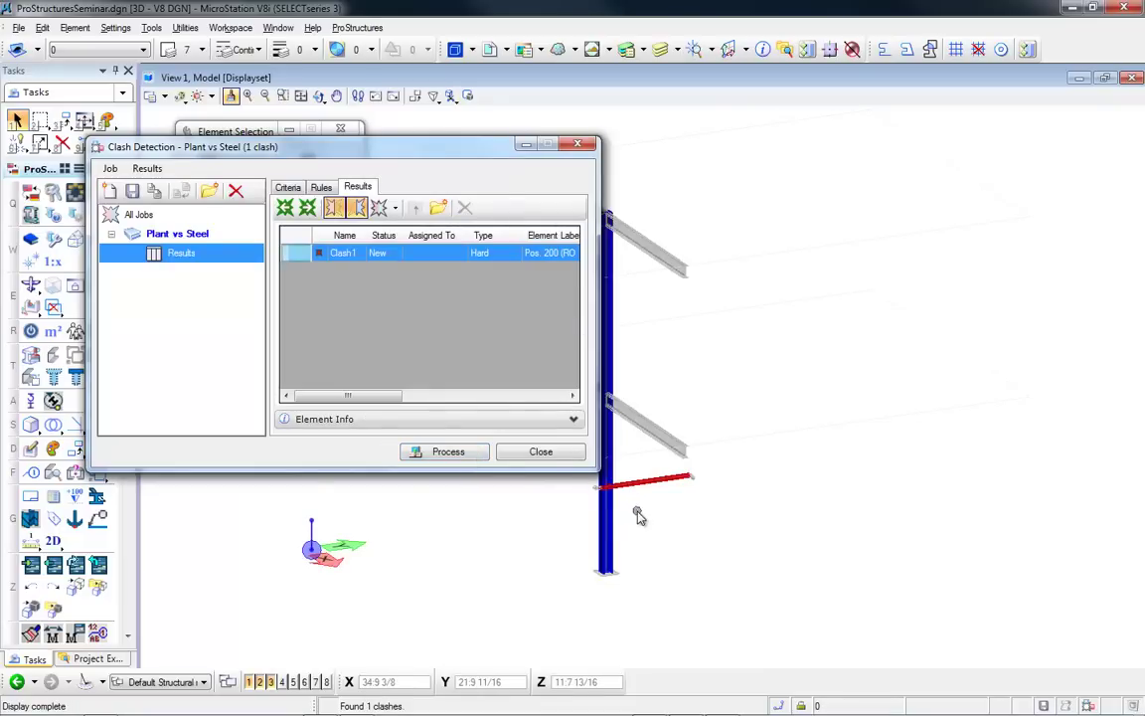
- Examine the clash between the pipe and the steel column up close, and close clash detection without saving the changes
scroll(585, 497, "up", 3)
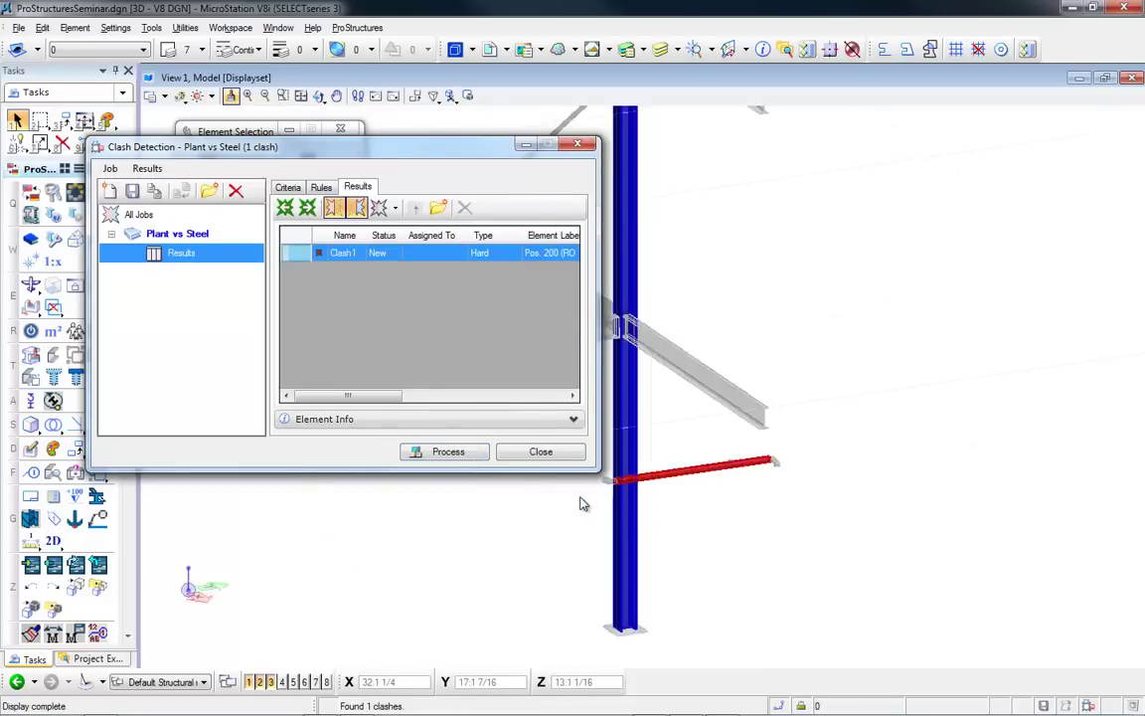
scroll(693, 467, "up", 2)
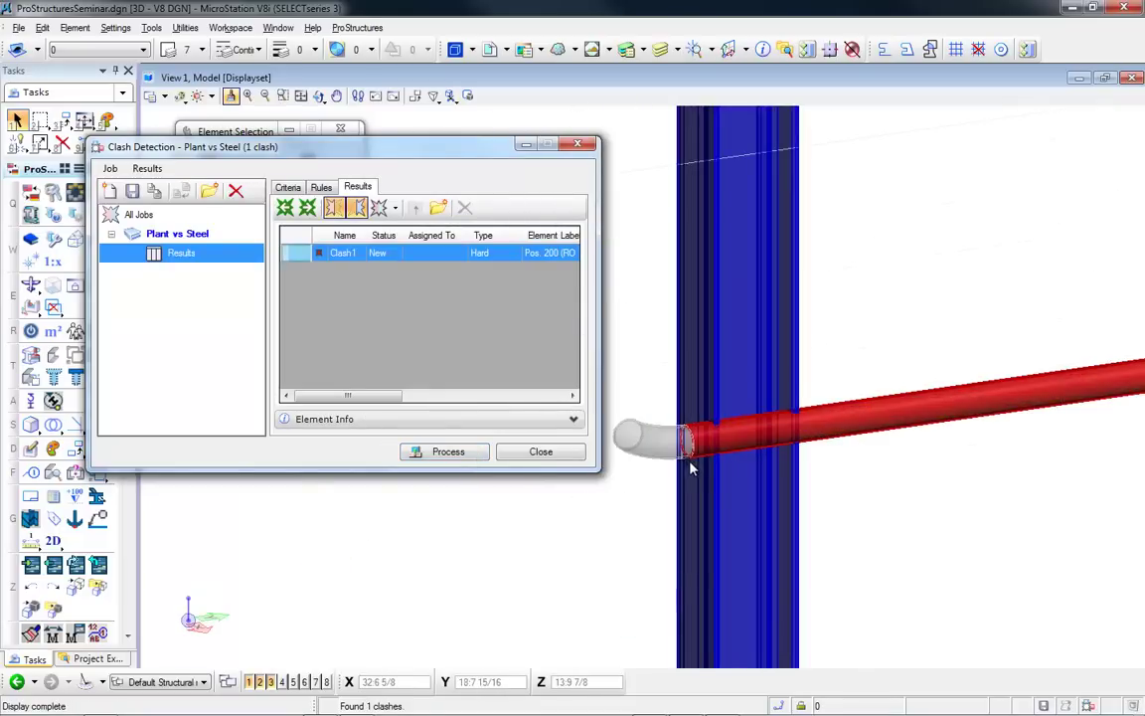
middle_click_drag(690, 468, 1046, 521, "shift")
scroll(756, 472, "down", 2)
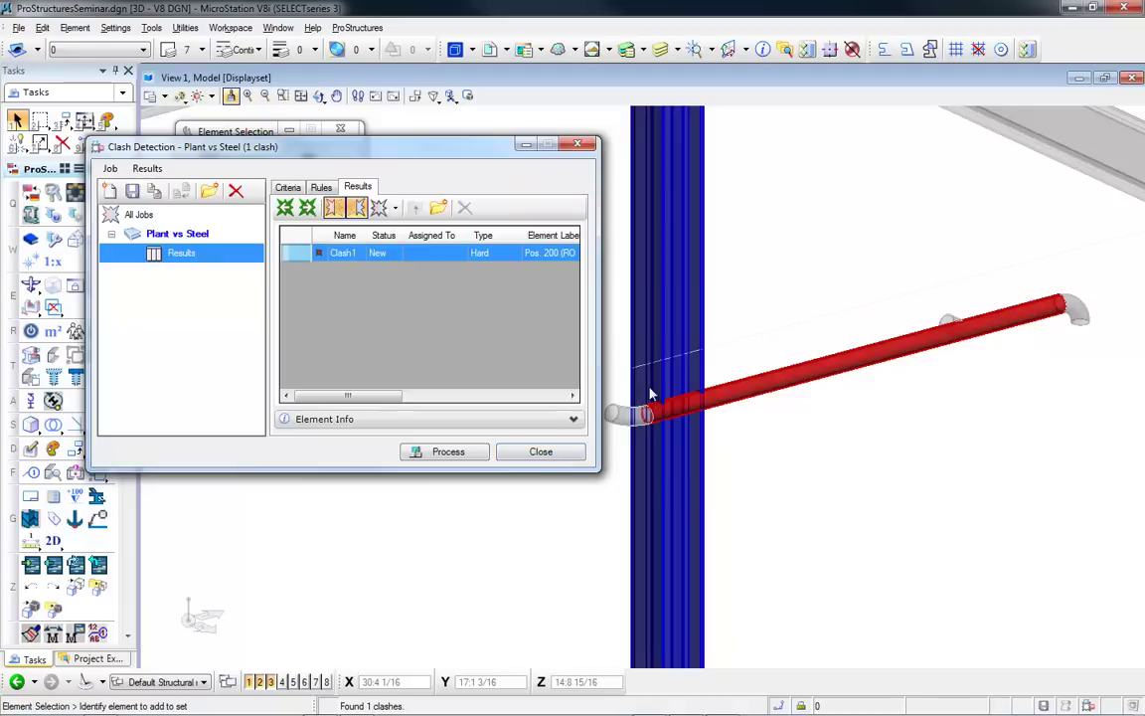
mouse_move(650, 438)
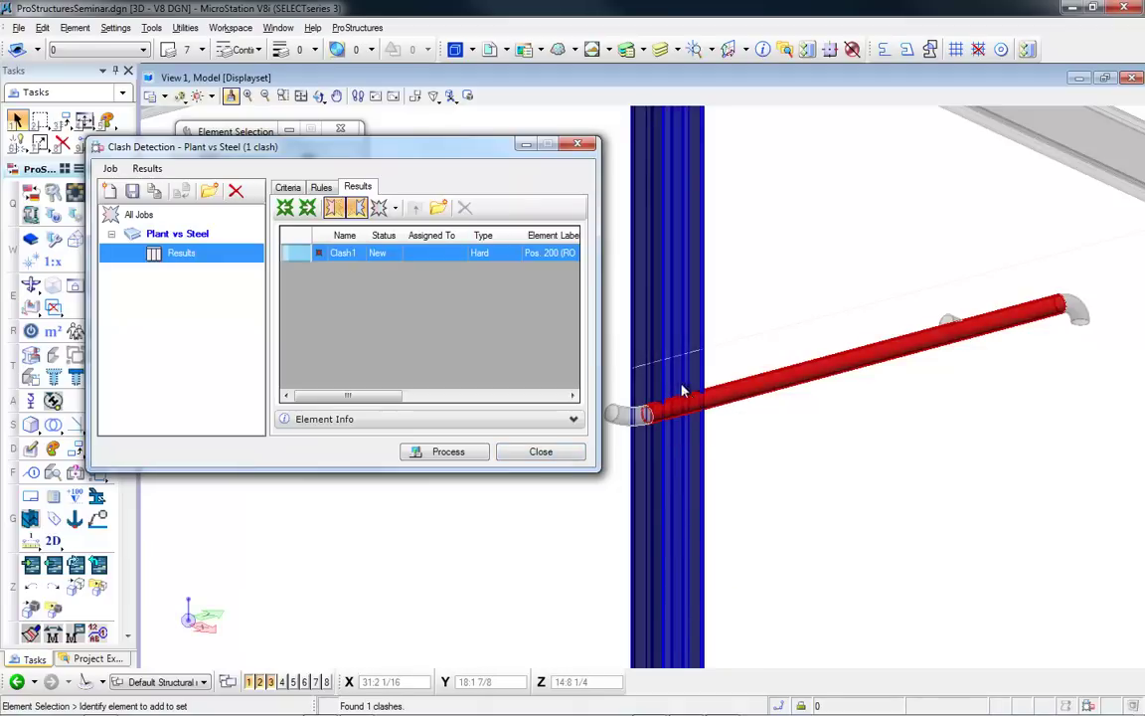
mouse_move(656, 400)
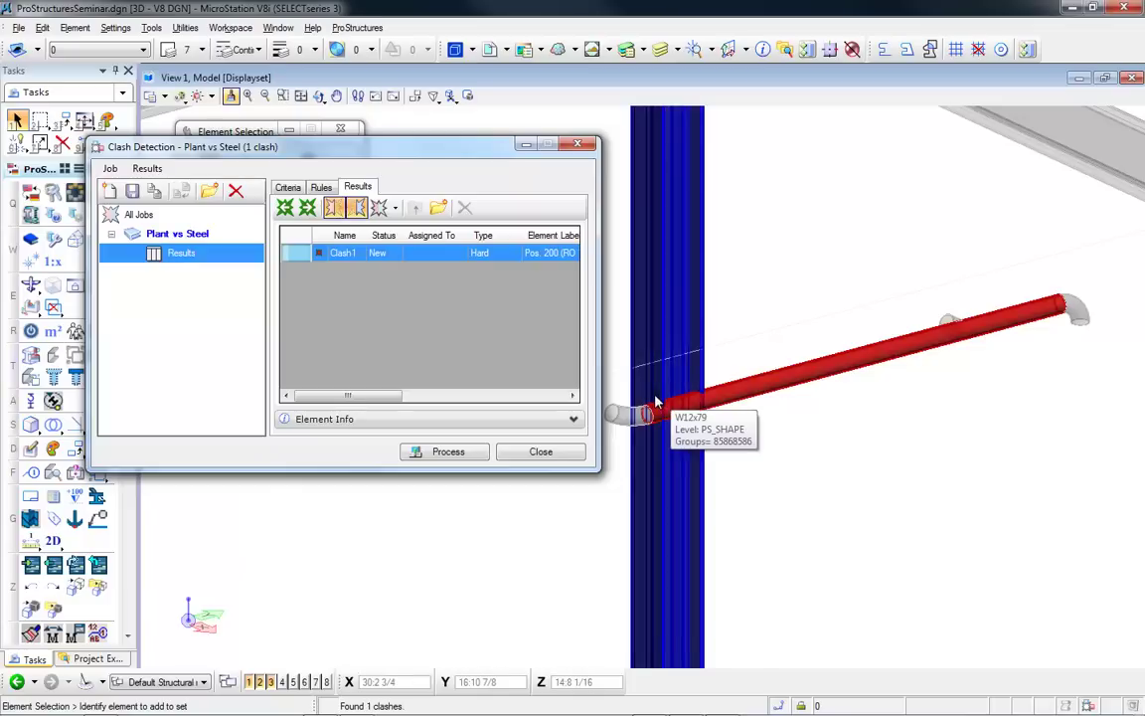
left_click(562, 455)
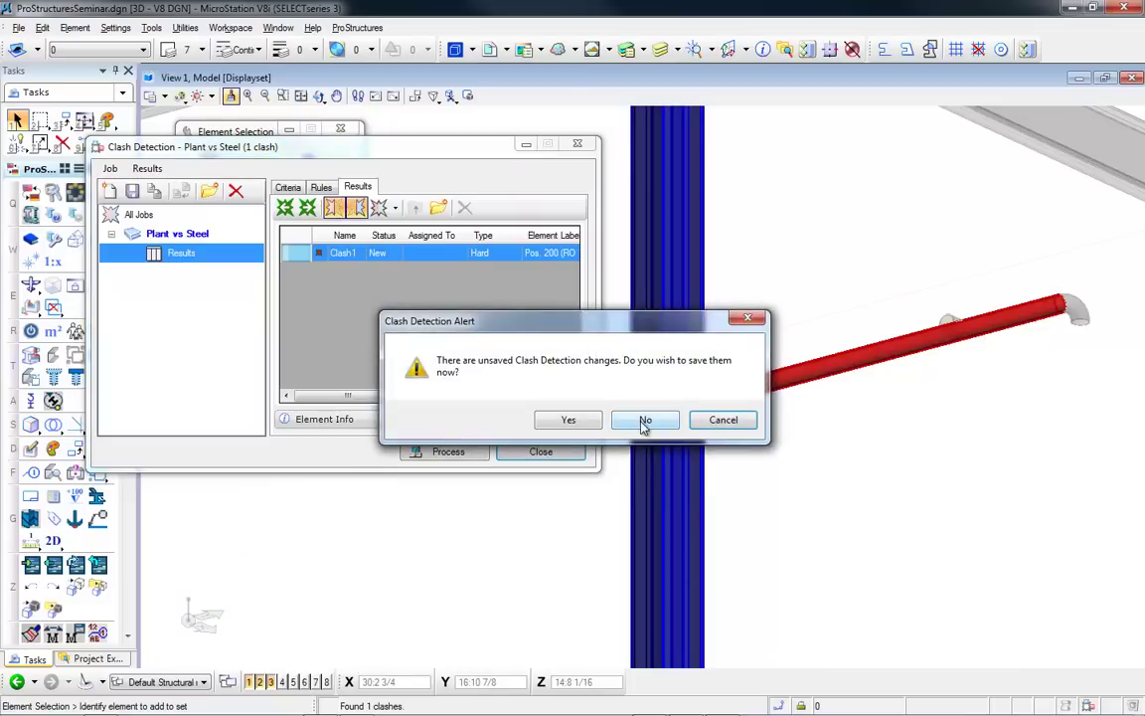
left_click(644, 421)
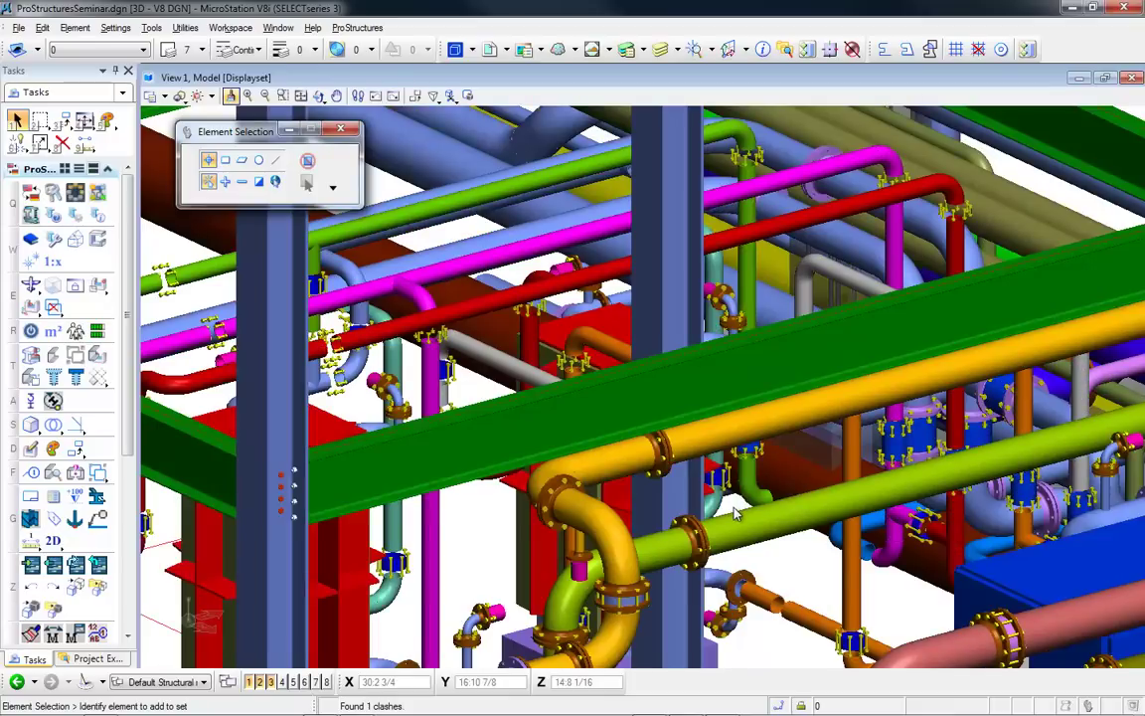
- Turn off the display of the Plant04.dgn reference and bring the whole structure back into view
left_click(151, 27)
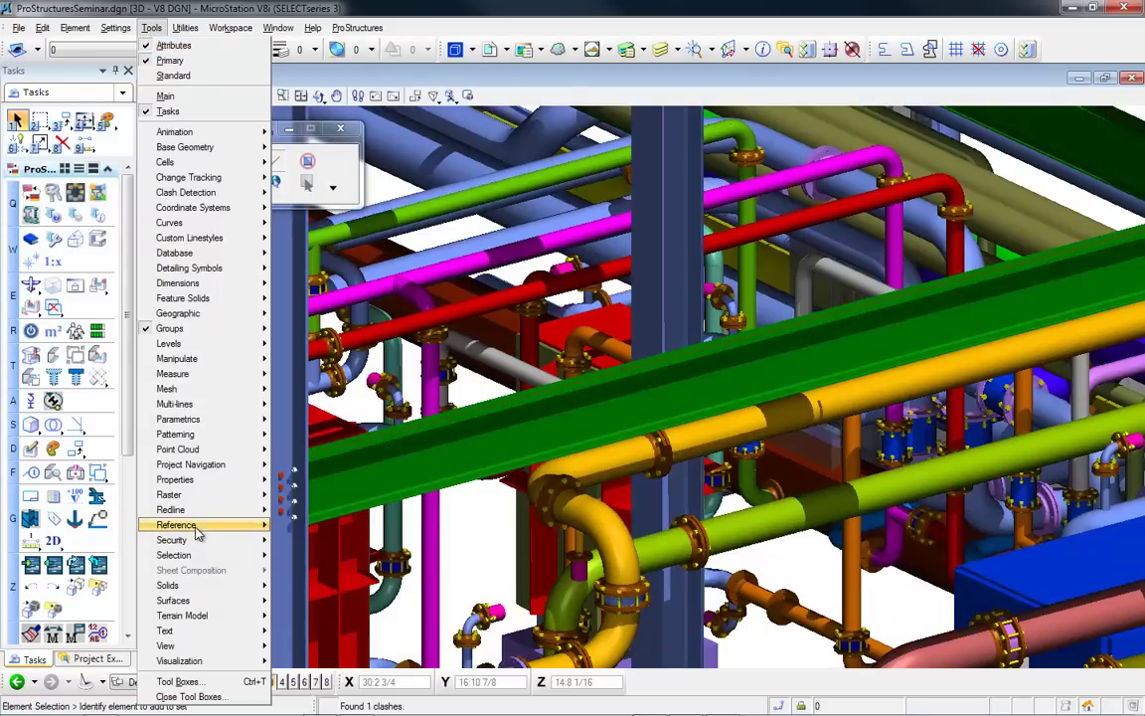
mouse_move(212, 527)
left_click(316, 269)
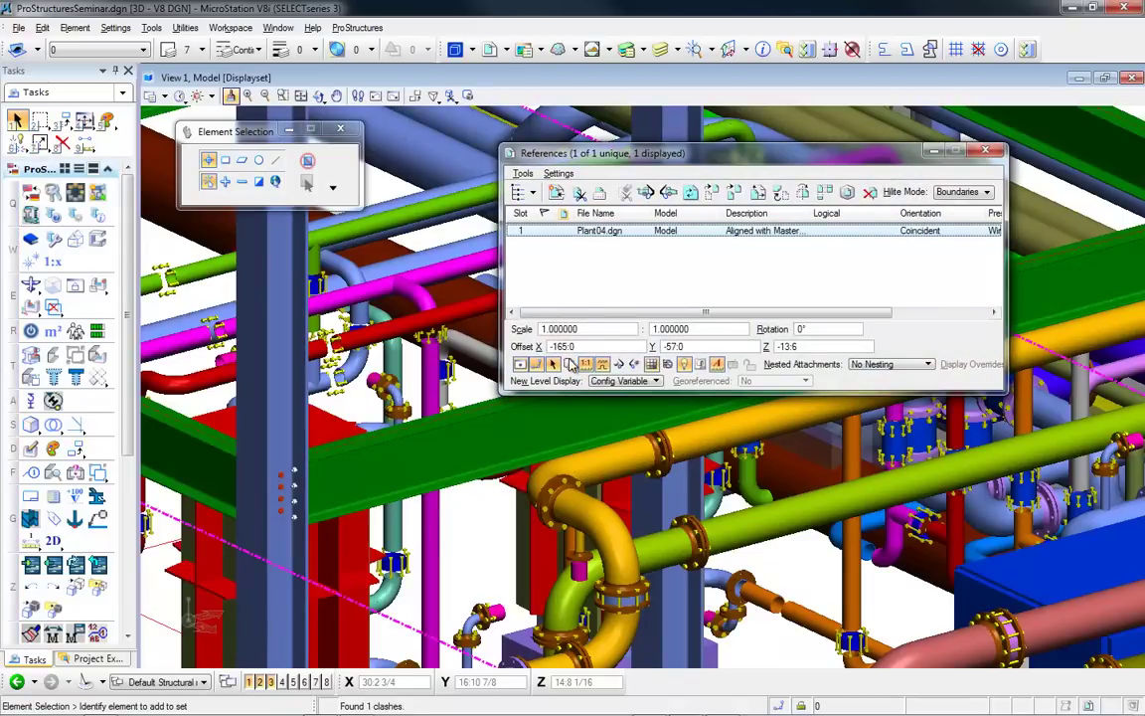
left_click(519, 364)
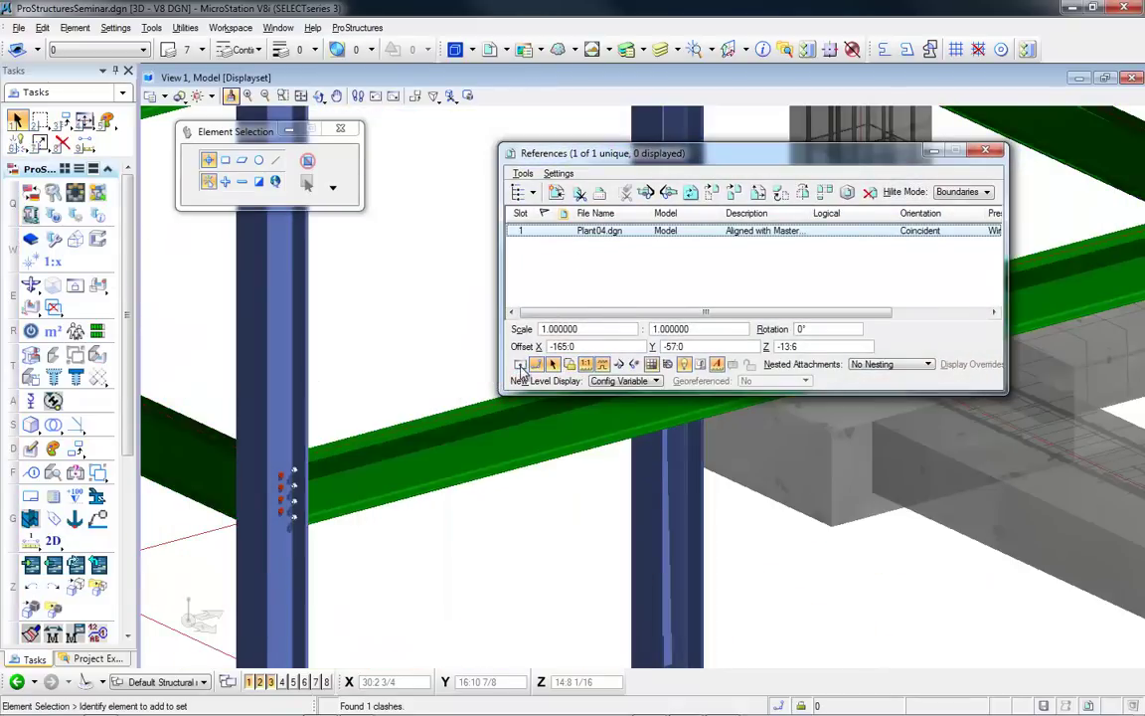
left_click(988, 150)
middle_click_drag(363, 258, 367, 255)
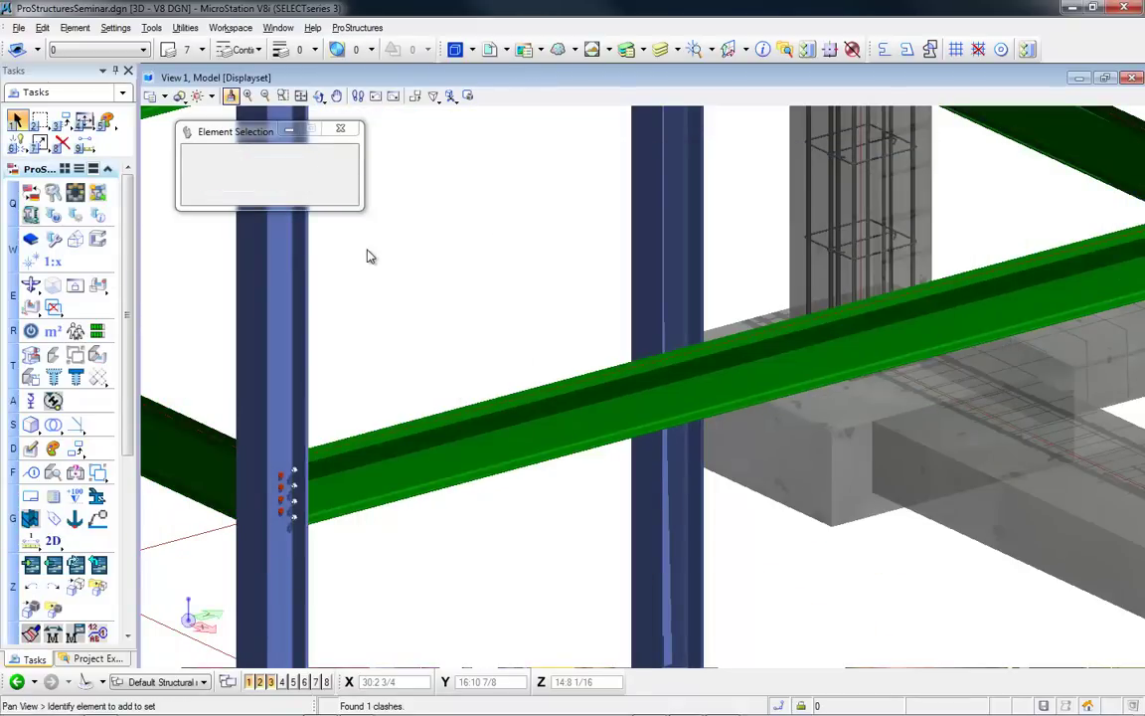
middle_click(367, 256)
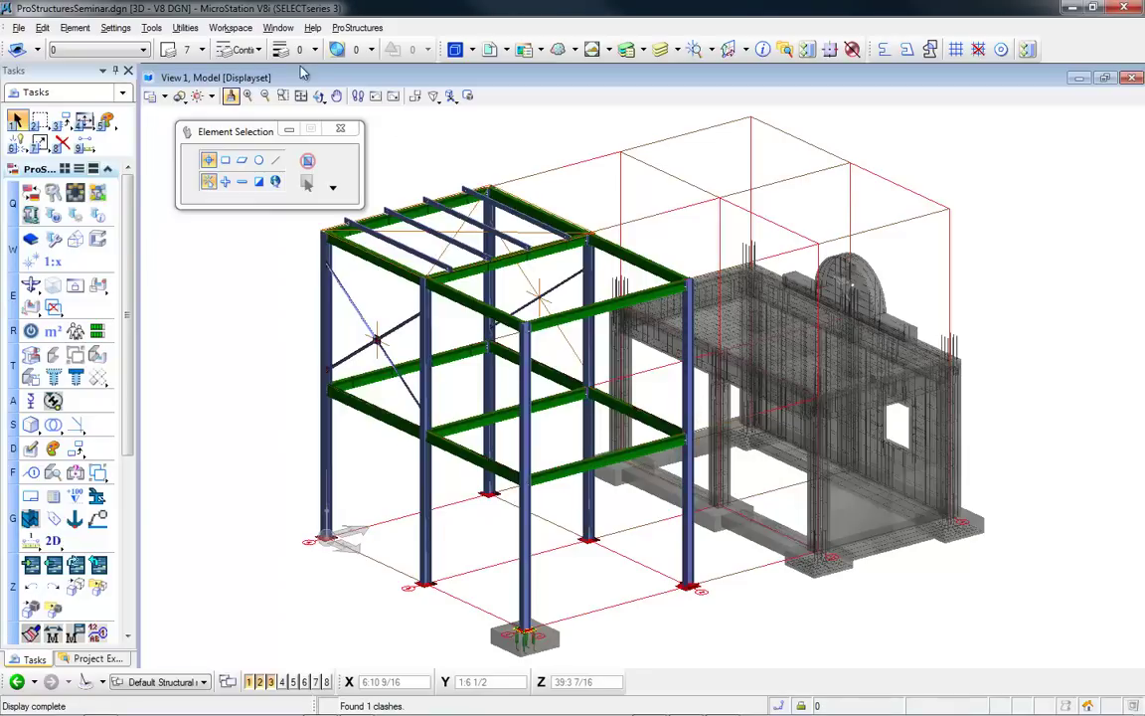
left_click_drag(127, 270, 127, 477)
left_click(63, 410)
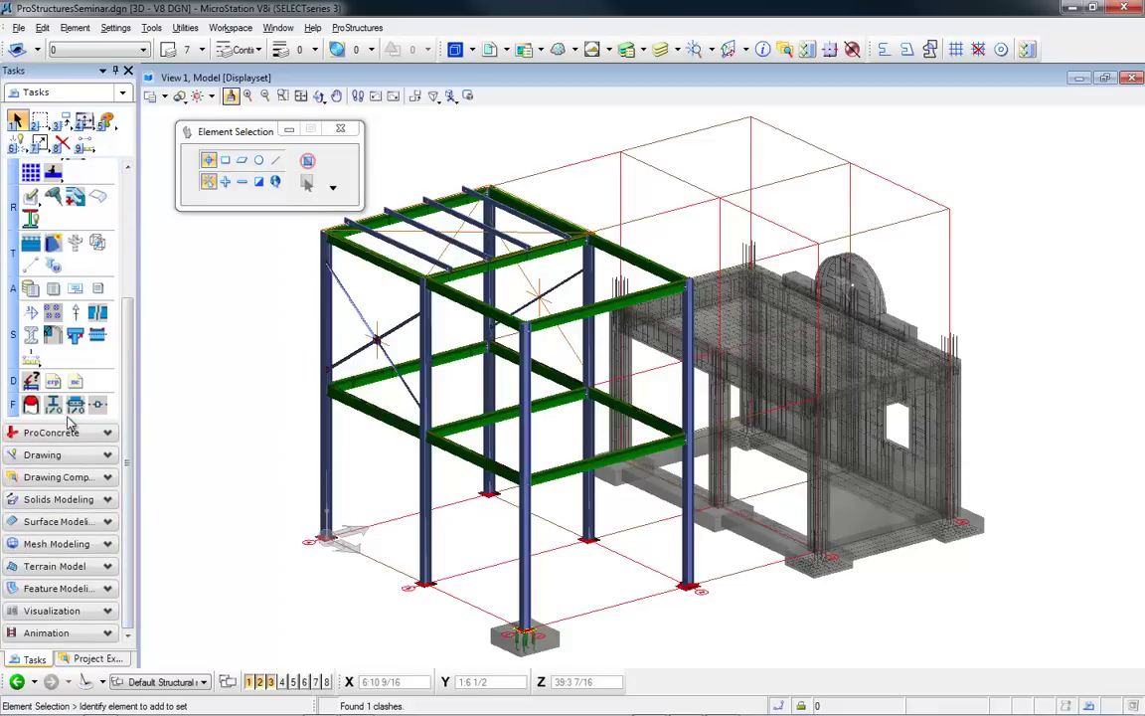
scroll(130, 257, "up", 3)
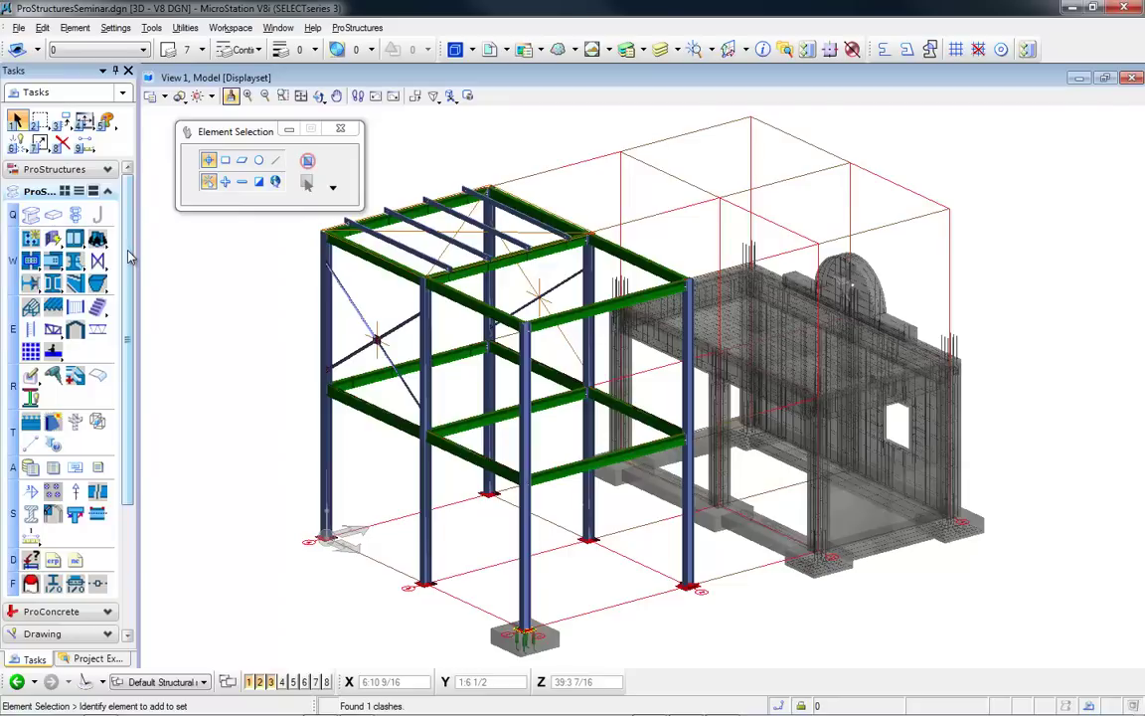
left_click(36, 171)
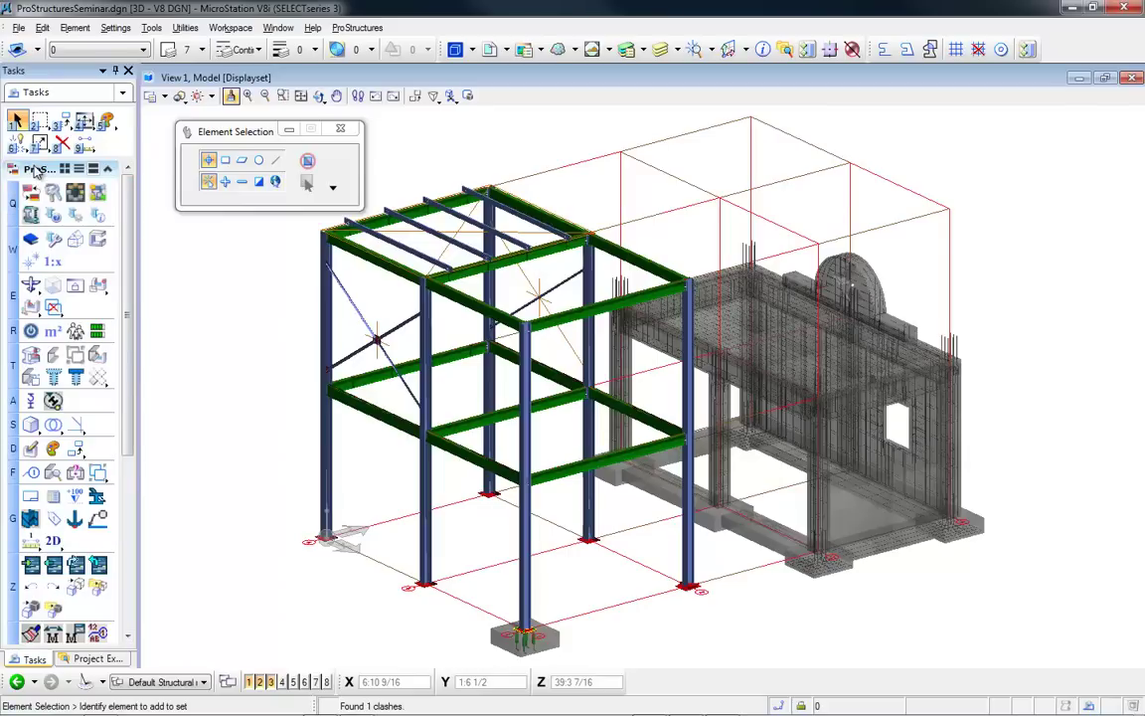
- Run automatic steel positioning with the Numerical type and the All parts filter on every part of the model
left_click(42, 476)
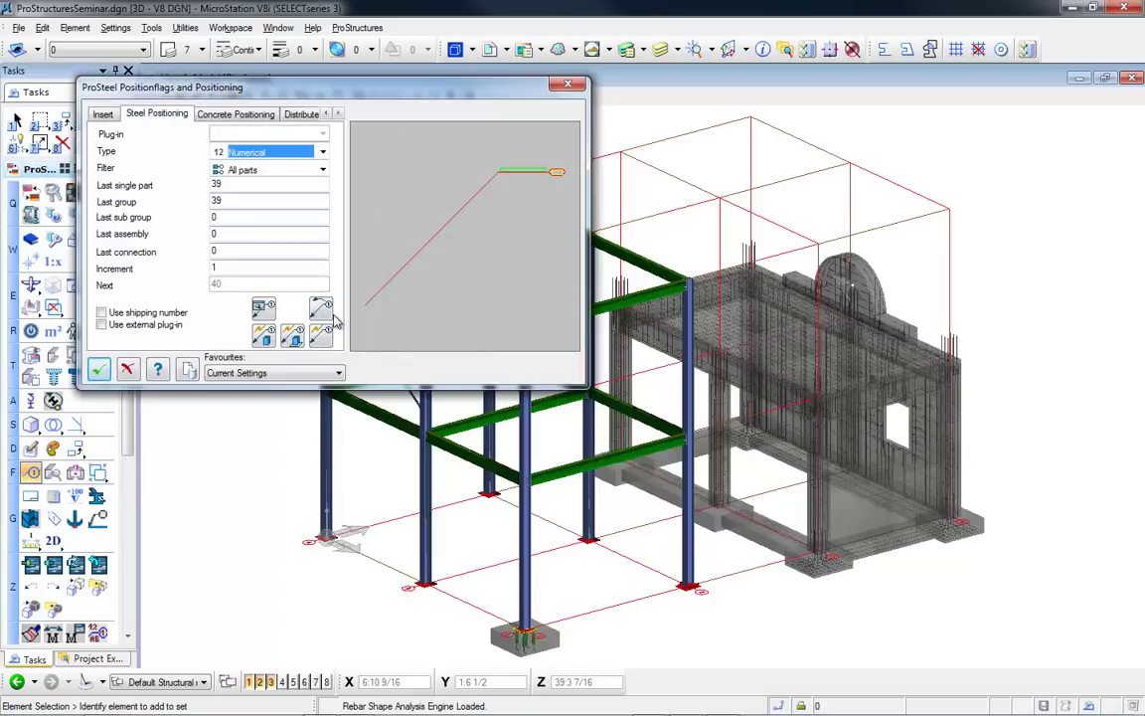
left_click(326, 312)
left_click(328, 338)
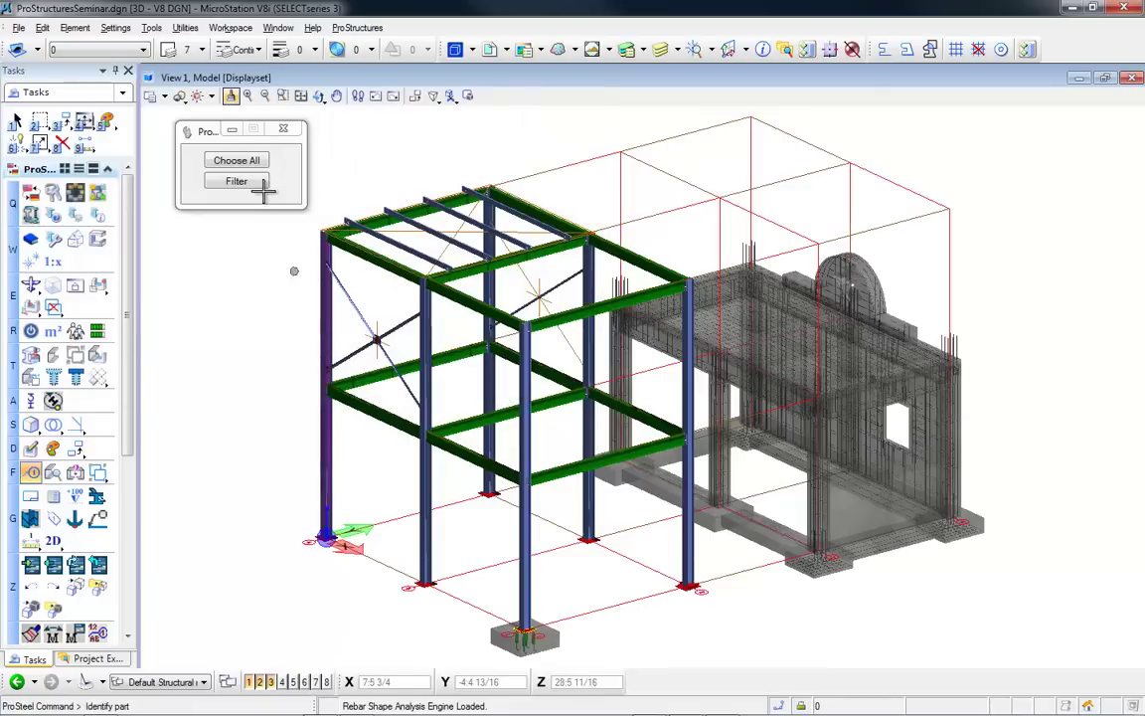
left_click(237, 160)
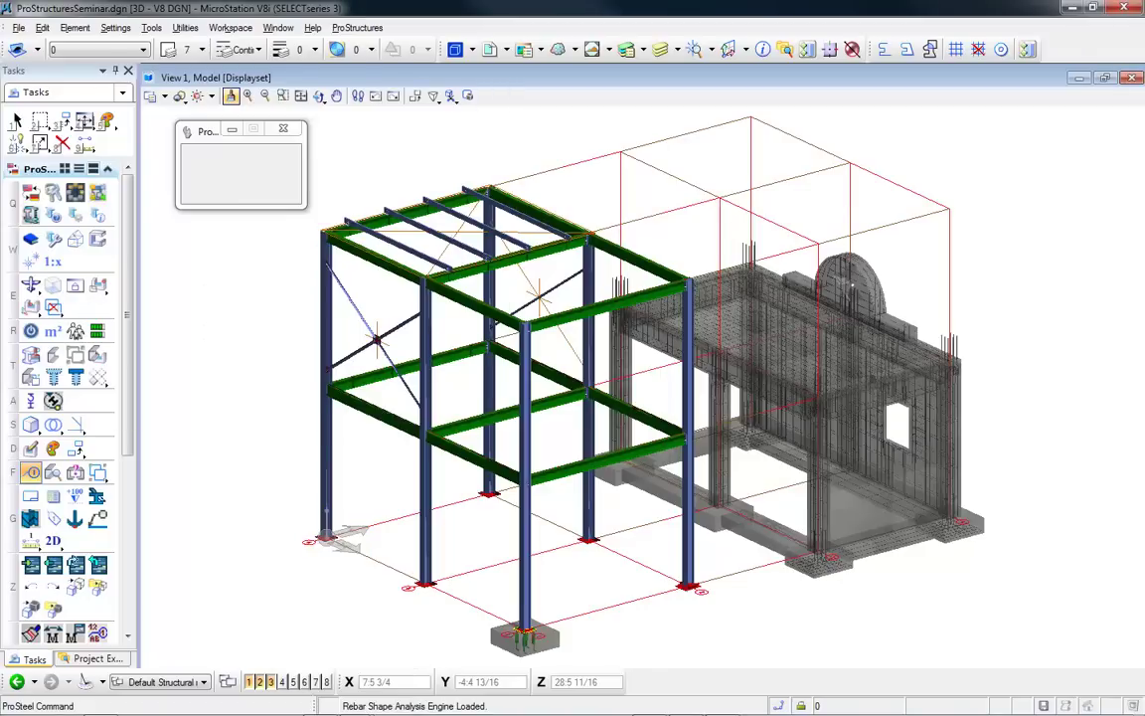
- Review the single-part positioning results through to the bent anchor bolts and accept them
mouse_move(464, 711)
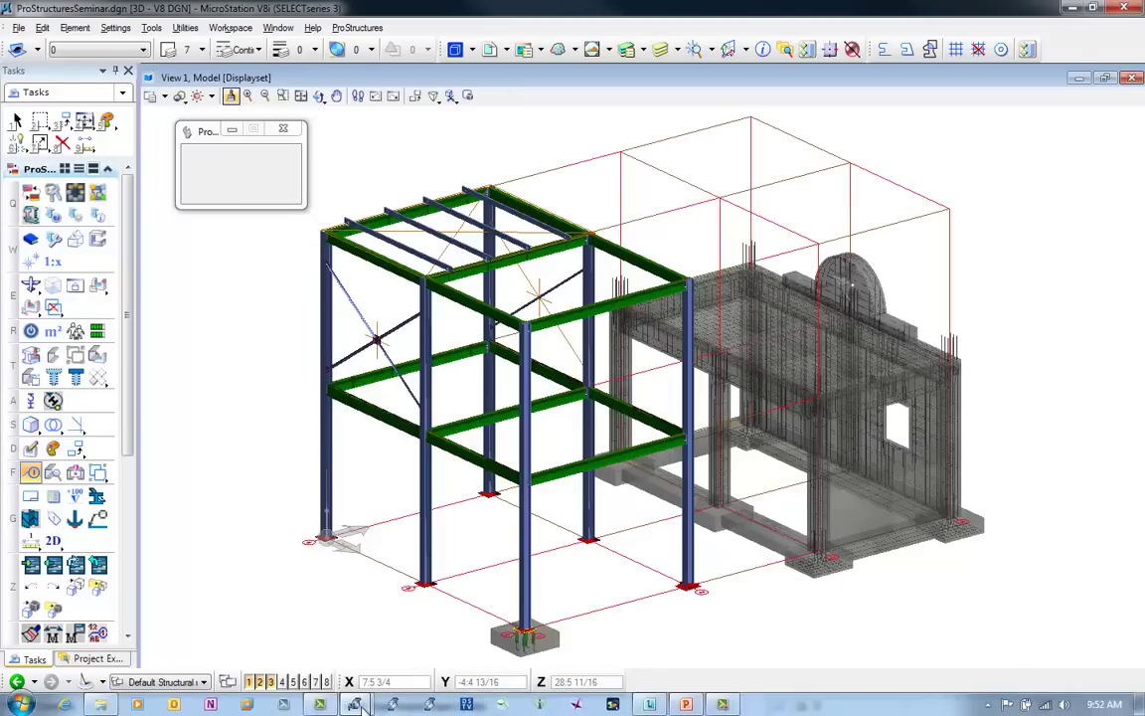
mouse_move(354, 703)
left_click(448, 611)
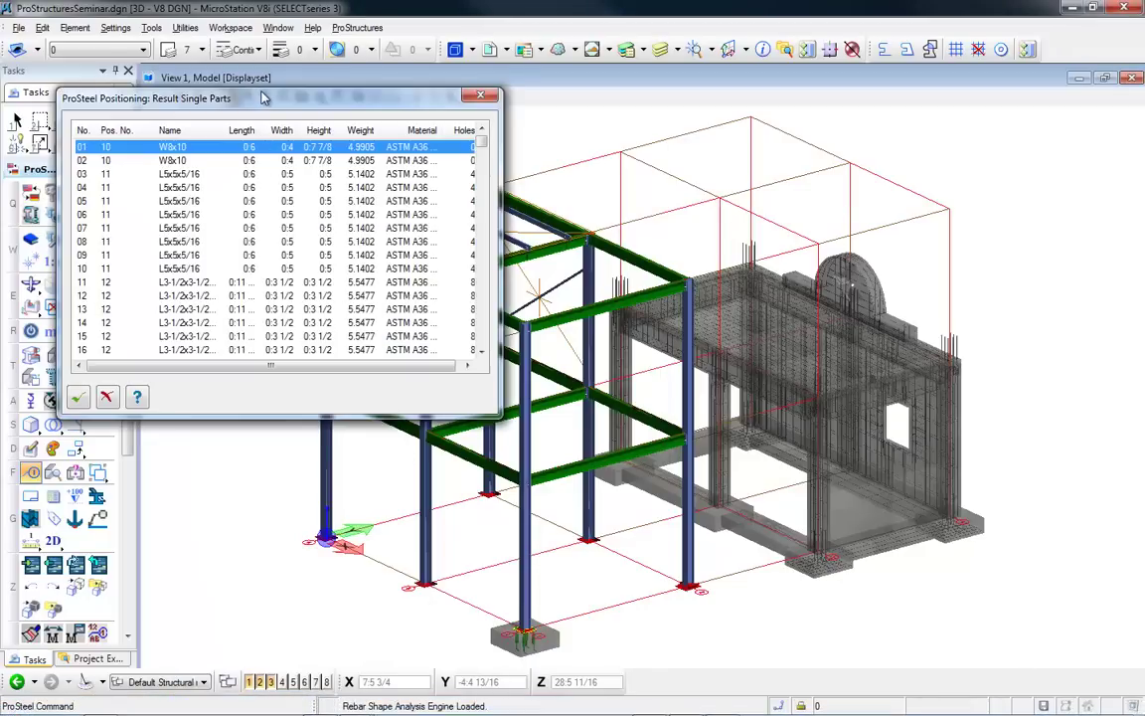
left_click_drag(482, 145, 490, 360)
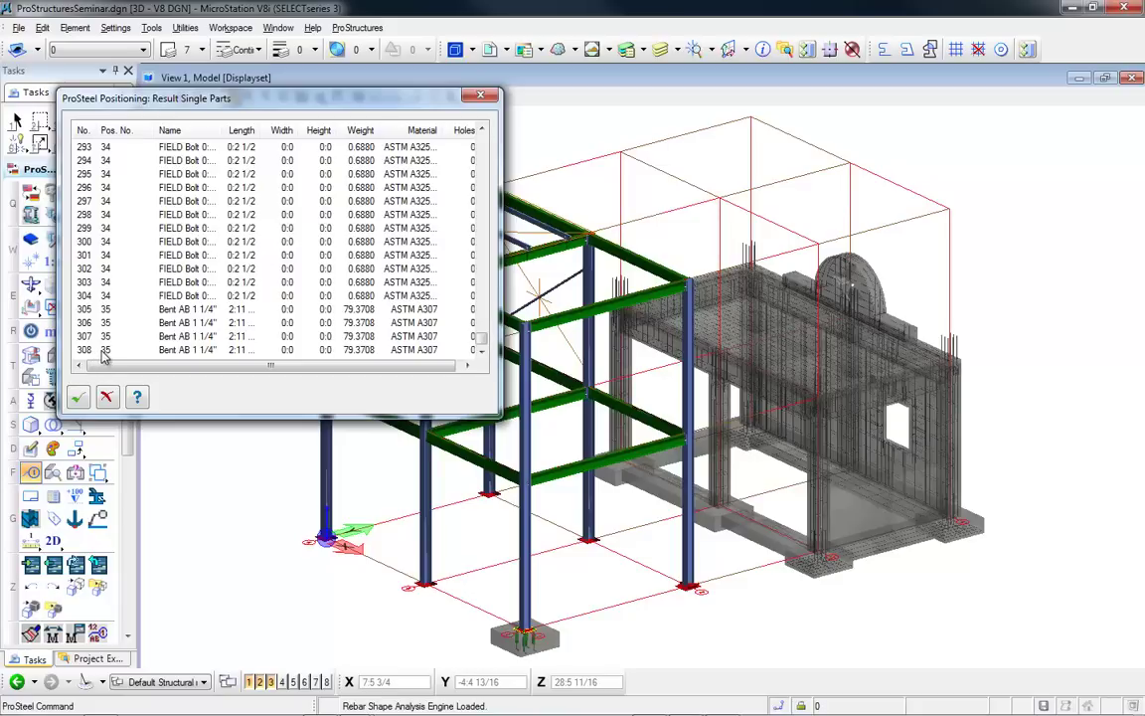
left_click(77, 396)
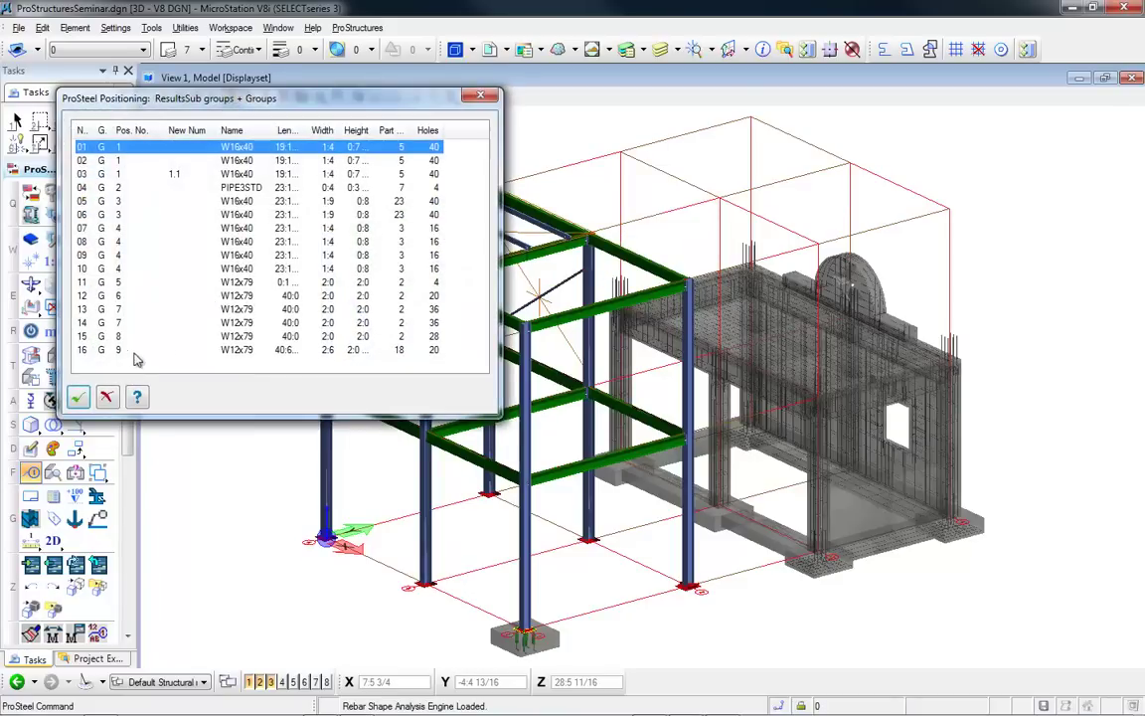
- Review the group positioning results down to the last W12x79 column group and accept them
left_click(87, 350)
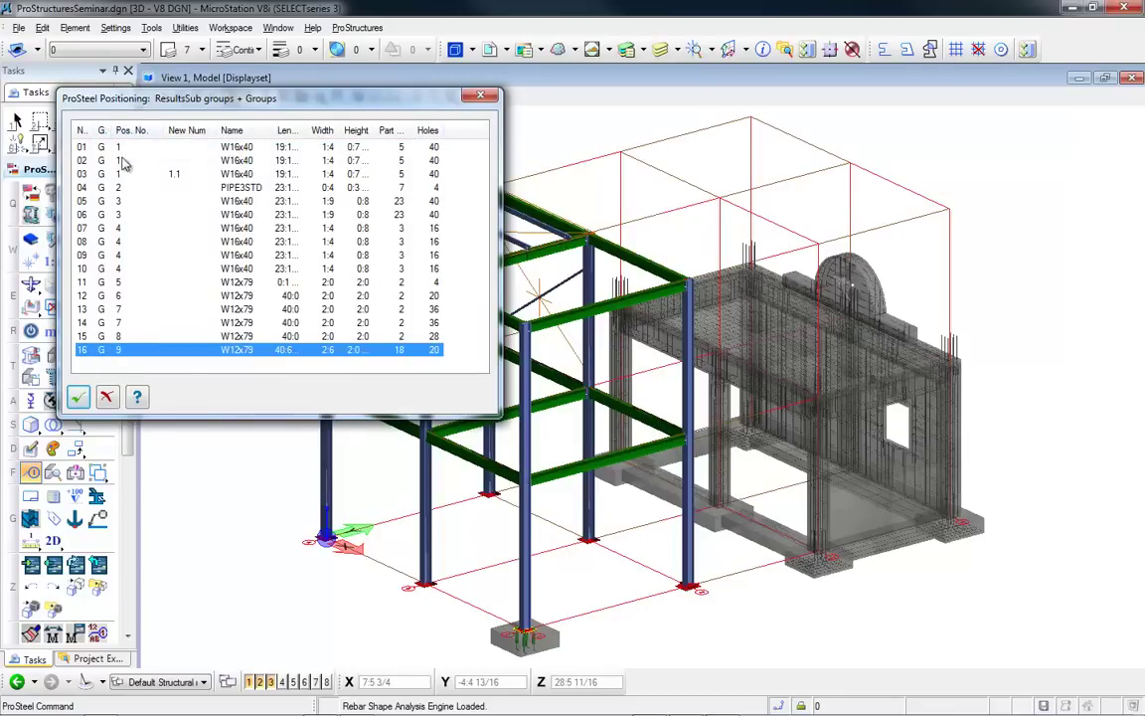
left_click(79, 397)
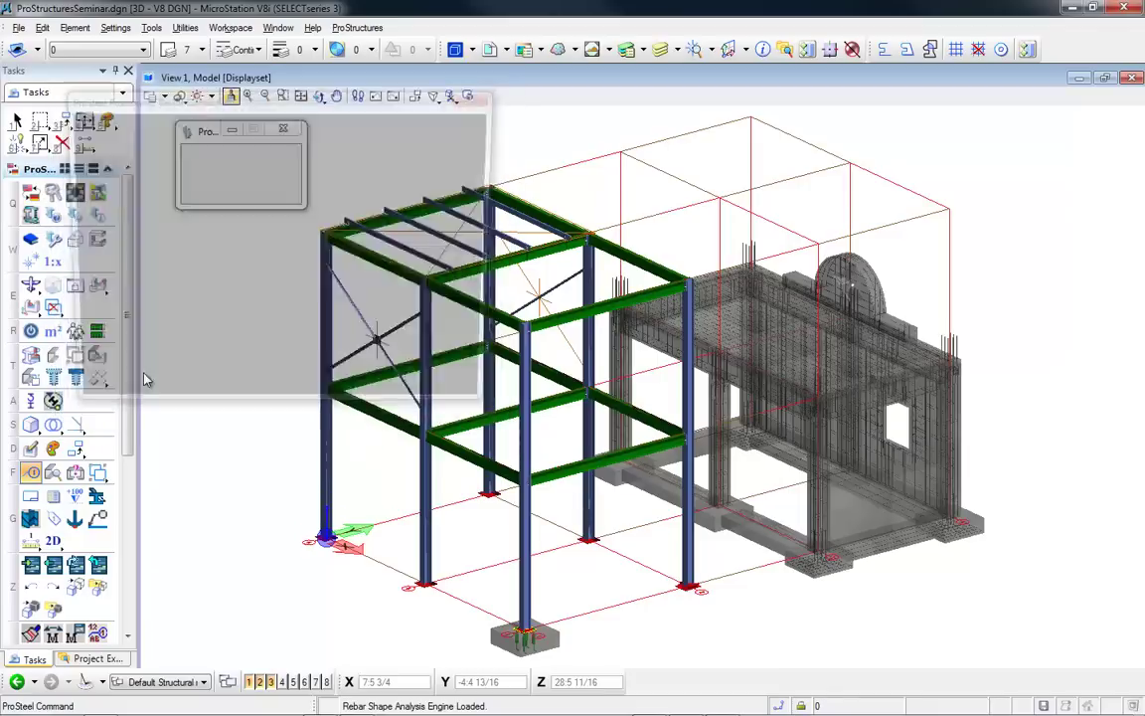
left_click(76, 396)
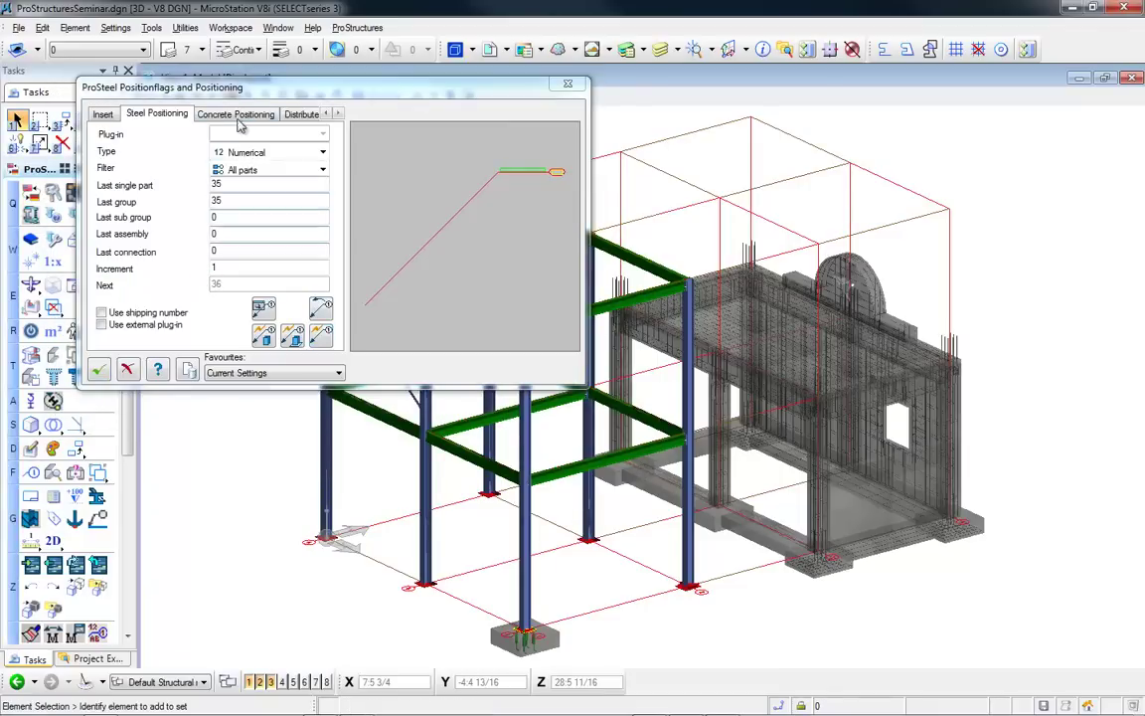
- In concrete positioning, reset the last concrete, cage and rebar numbers to 0 and use RebarShapes_ACI.rsf as the bar mark shape definition file
left_click(237, 115)
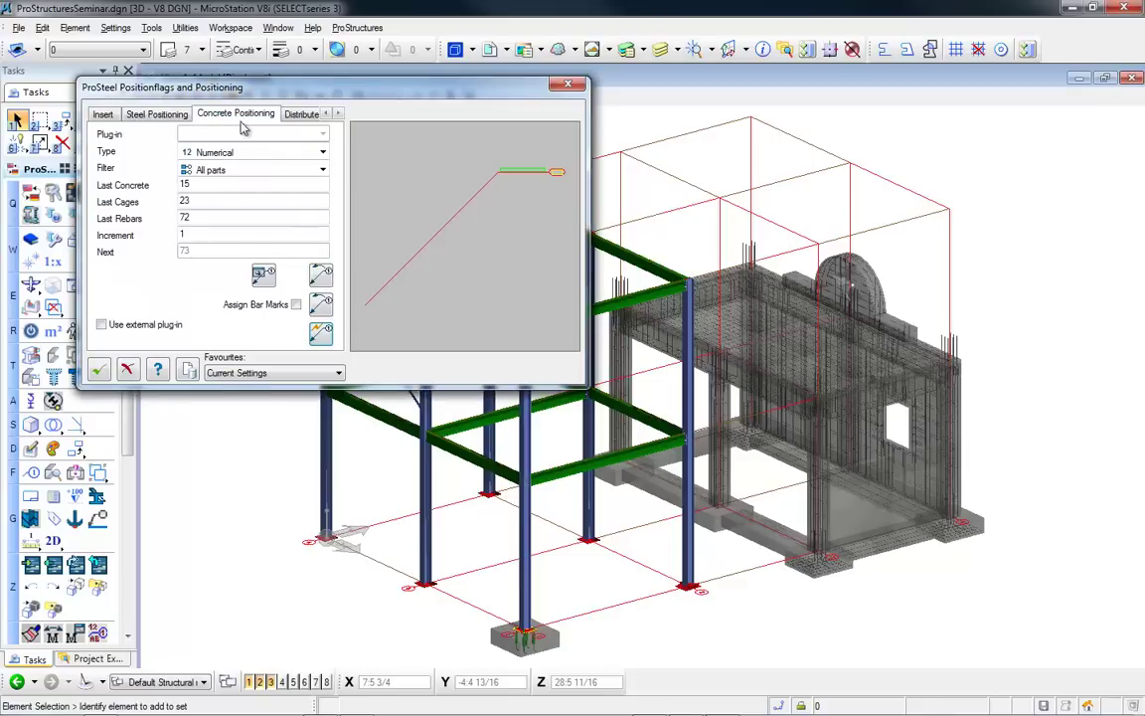
left_click(321, 278)
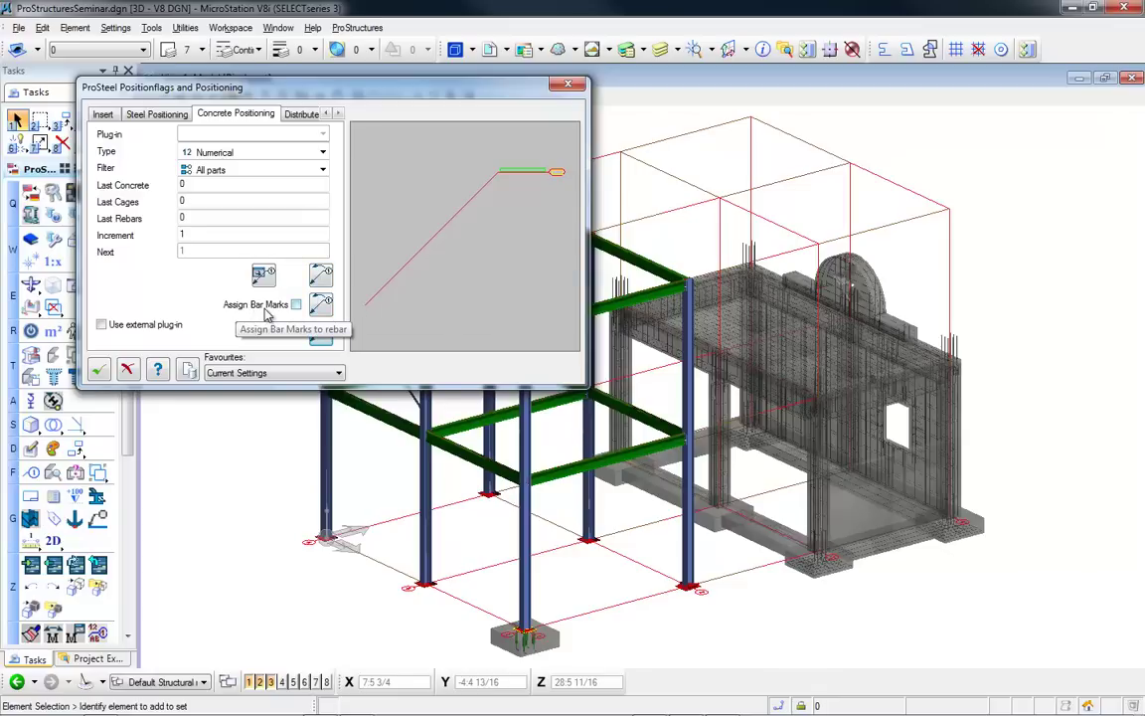
left_click(323, 308)
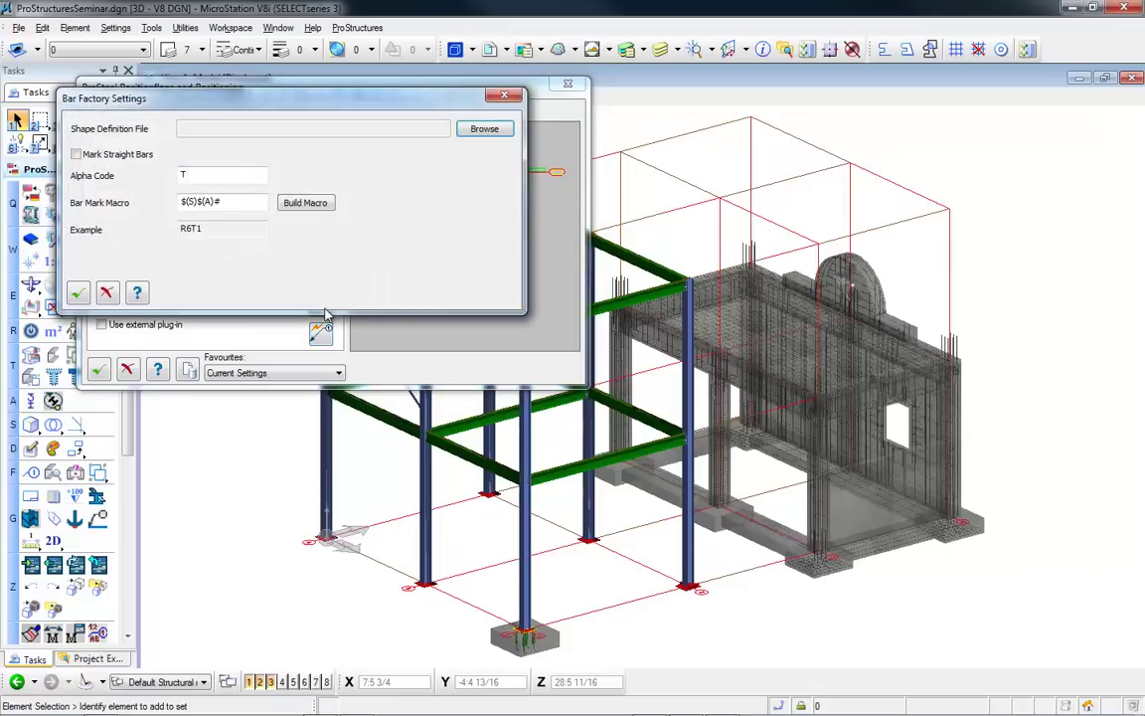
left_click(484, 130)
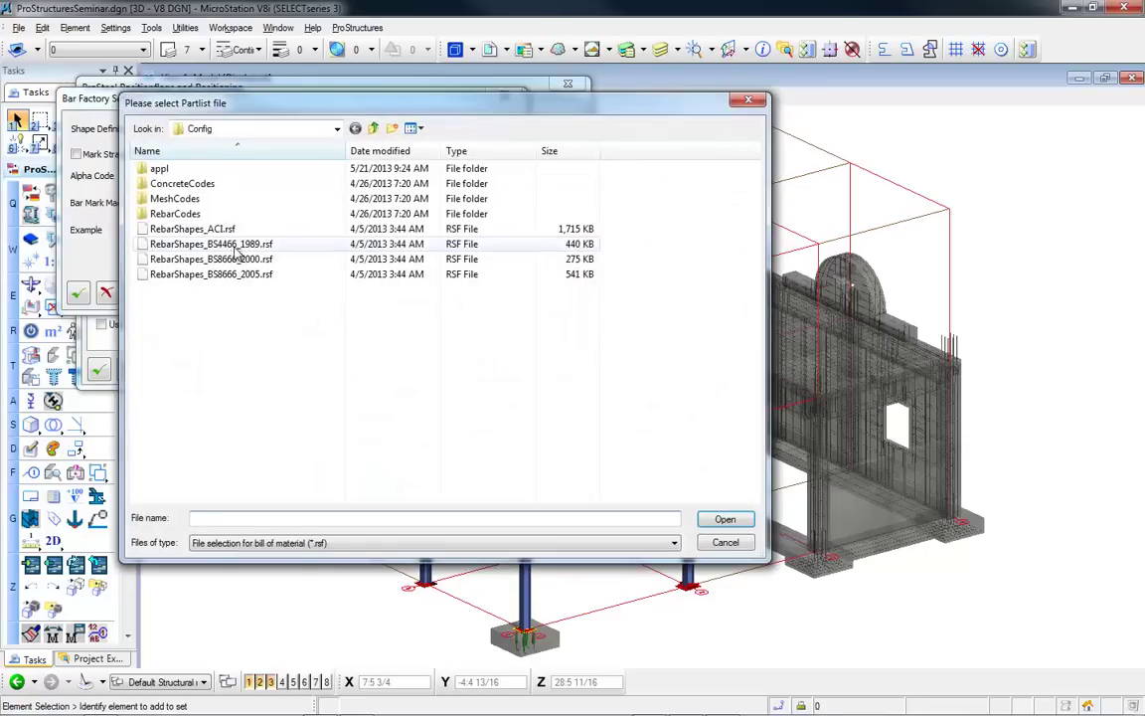
double_click(209, 230)
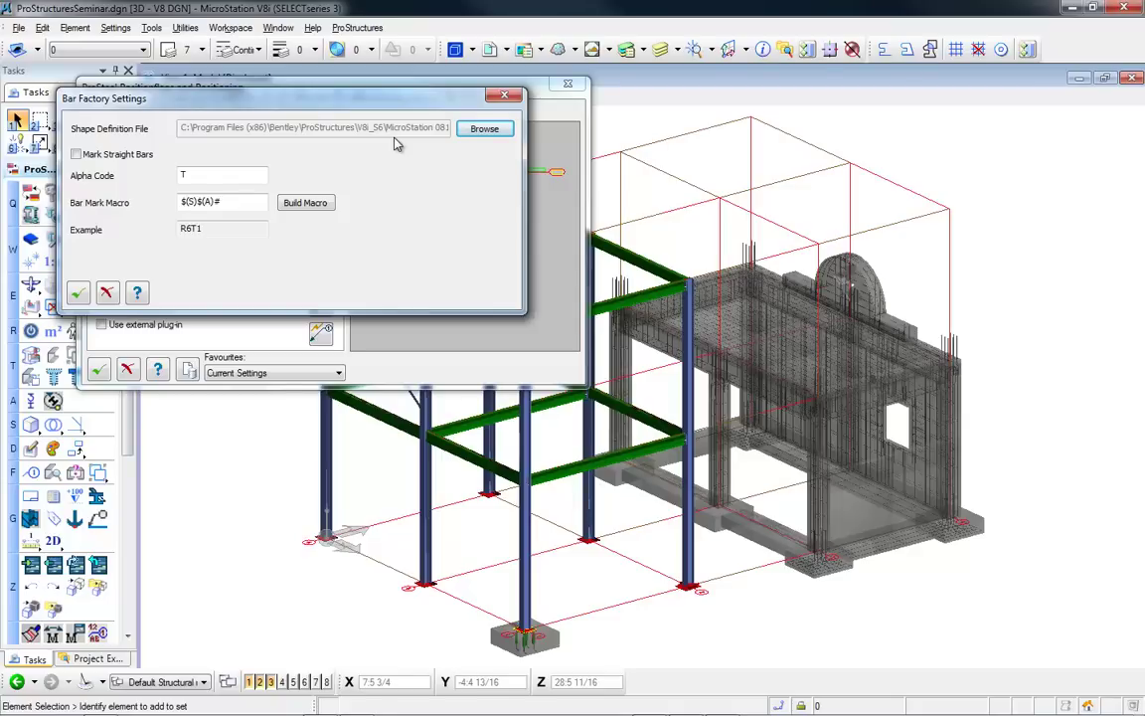
left_click(78, 292)
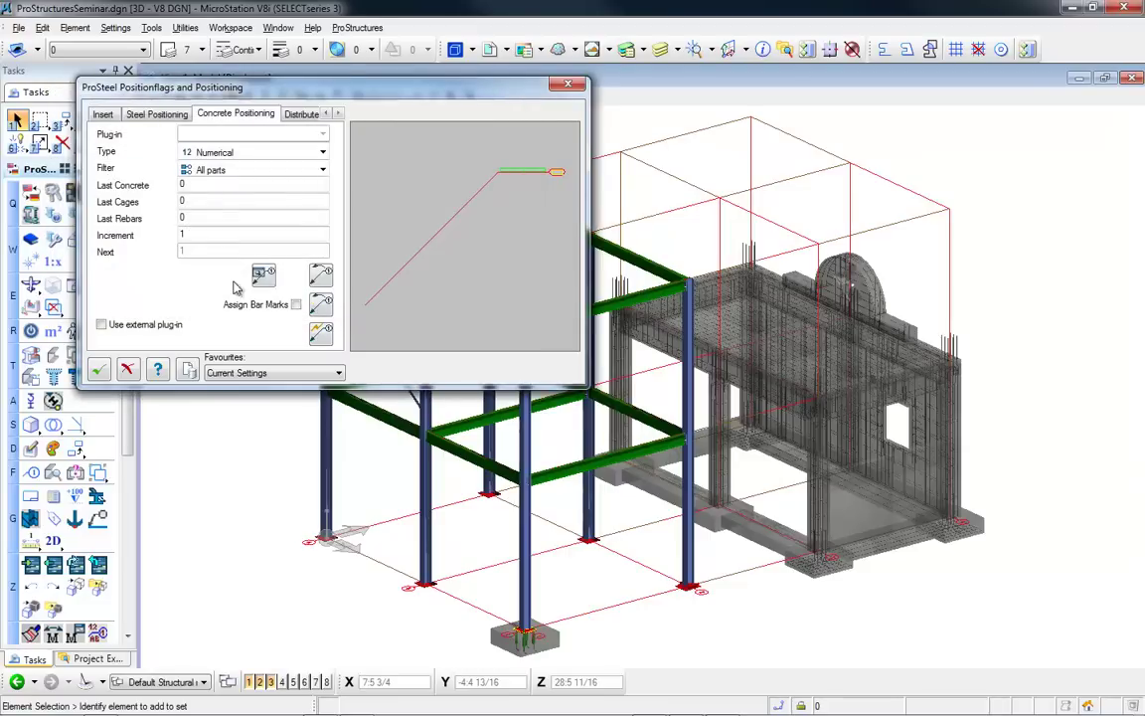
- Run concrete positioning with bar marks assigned on every part of the model, and accept the concrete part and cage results
left_click(320, 303)
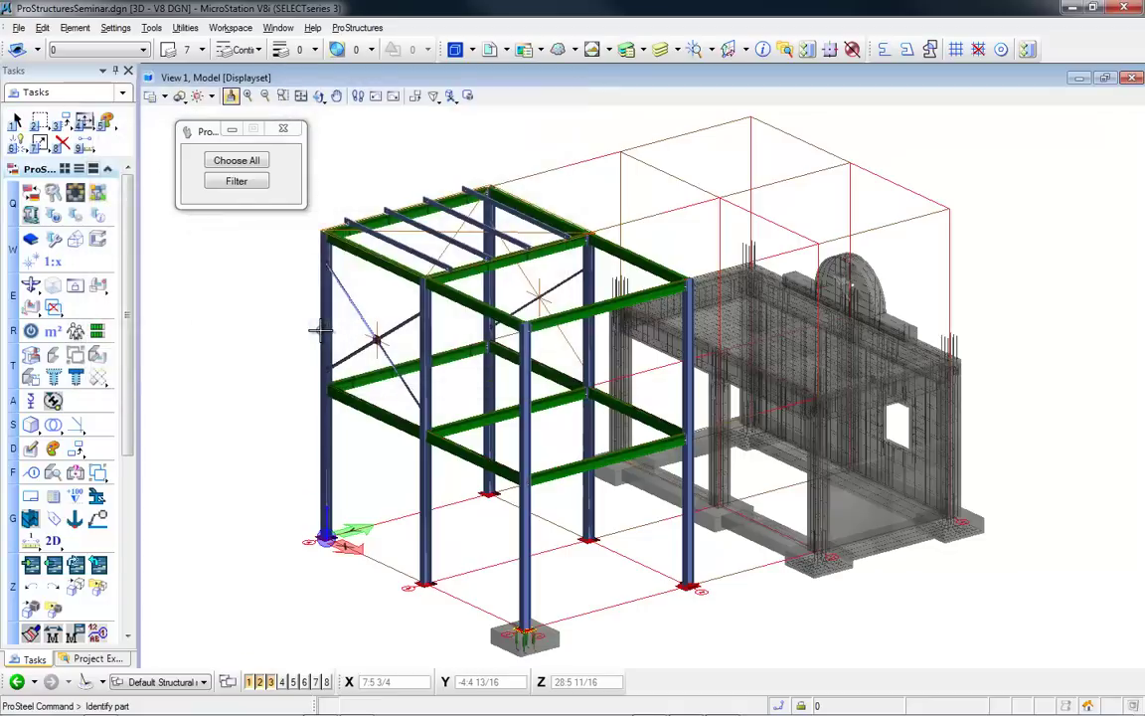
left_click(237, 160)
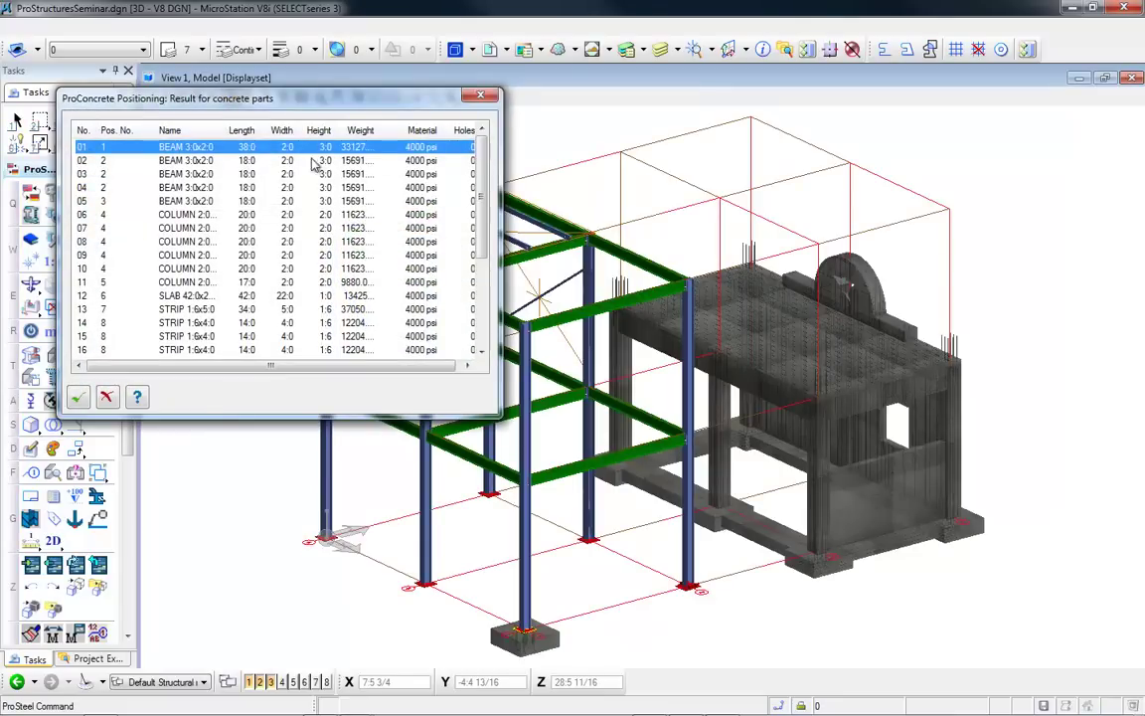
scroll(481, 169, "down", 4)
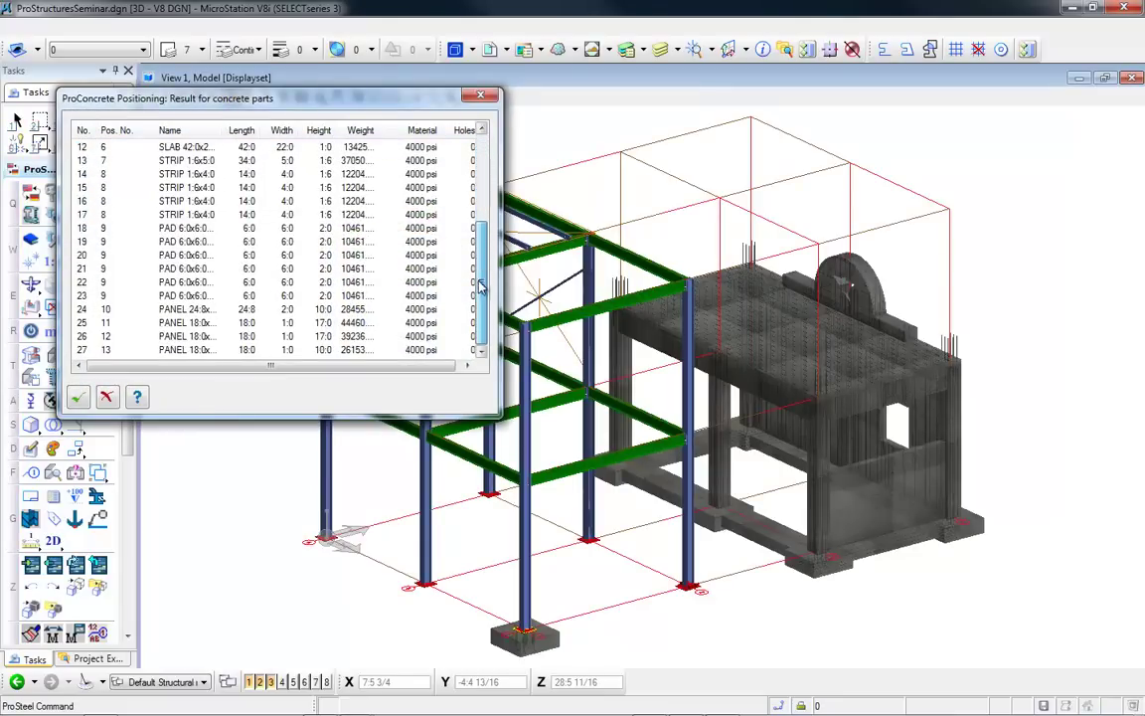
left_click(79, 397)
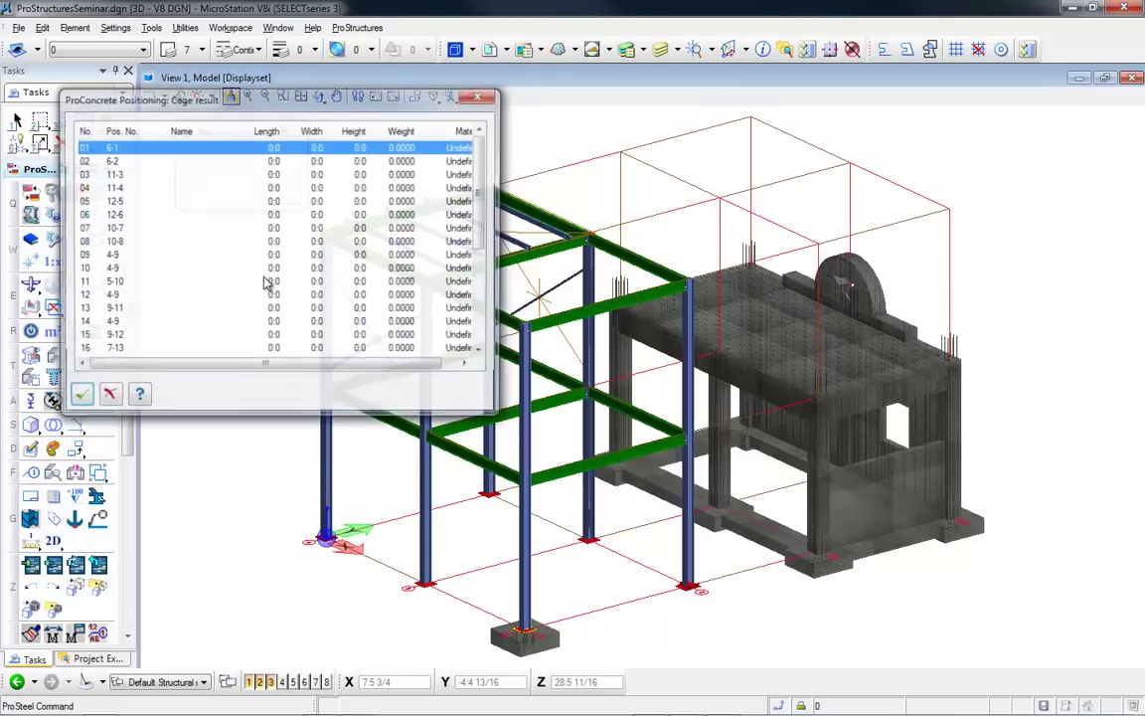
left_click(78, 397)
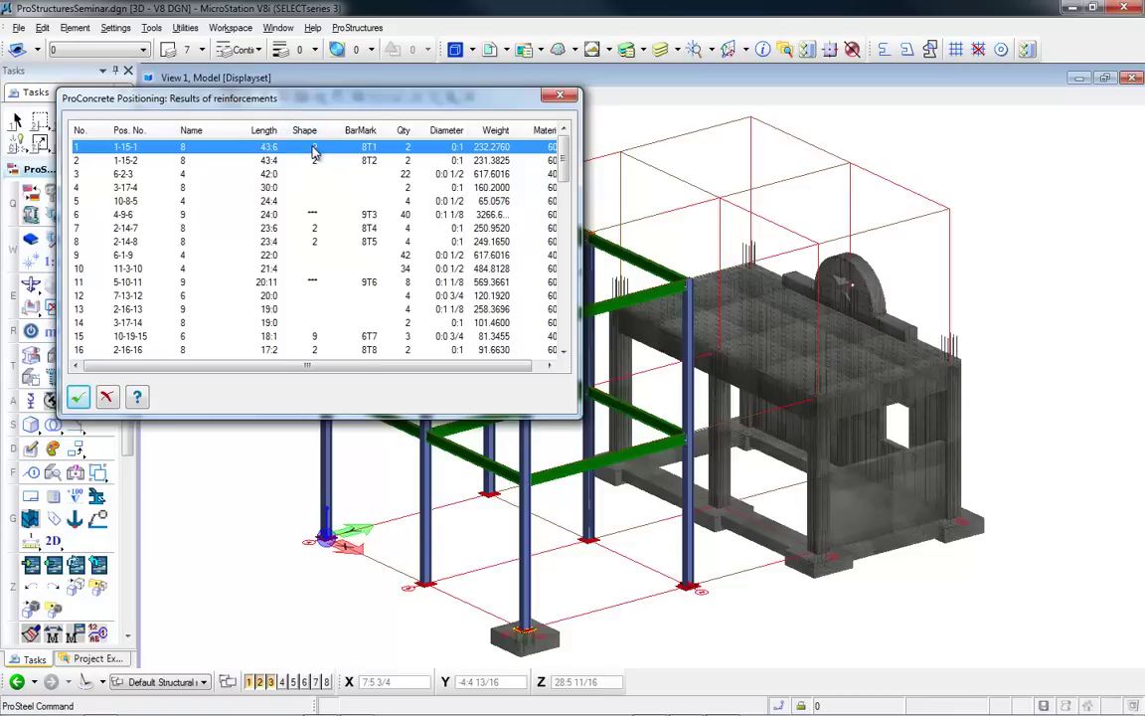
- Change the bend shape of the reinforcement with bar mark 8T1 to shape 17 and accept it
double_click(313, 149)
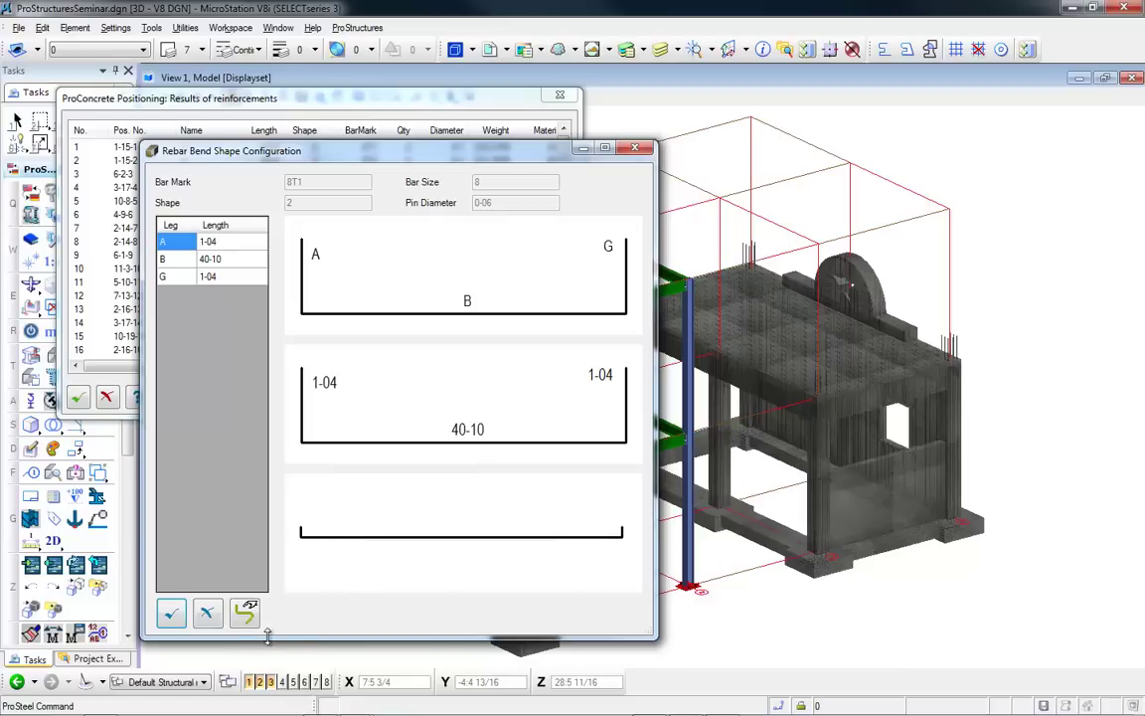
left_click(245, 611)
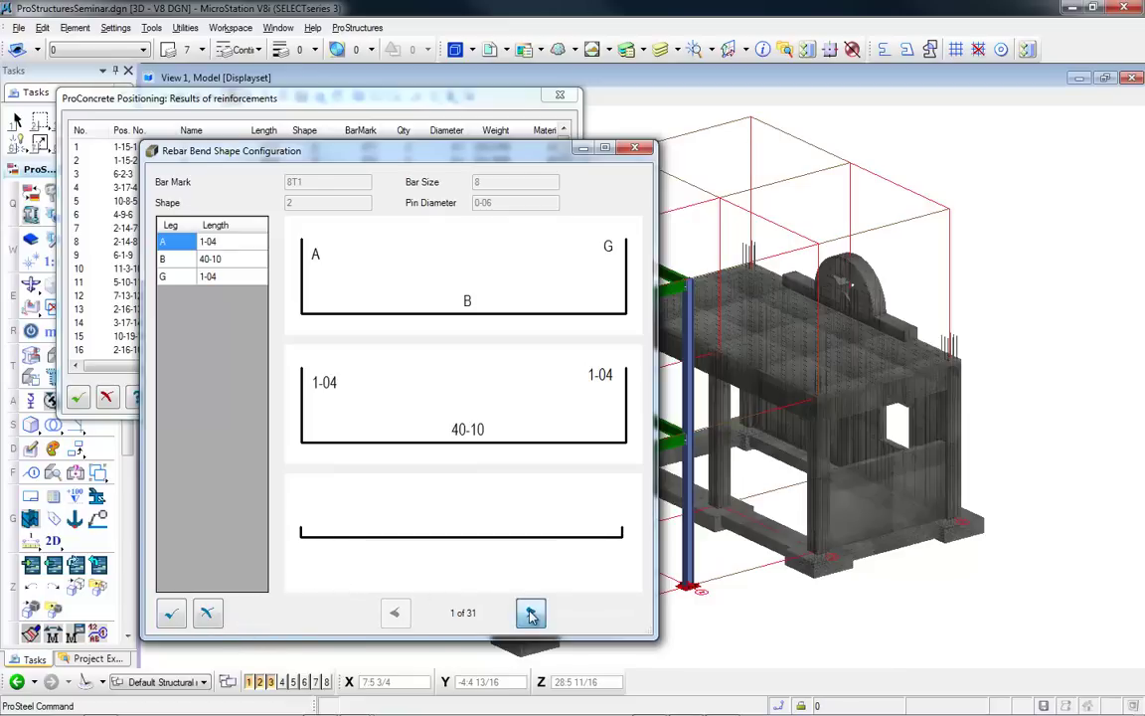
left_click(531, 612)
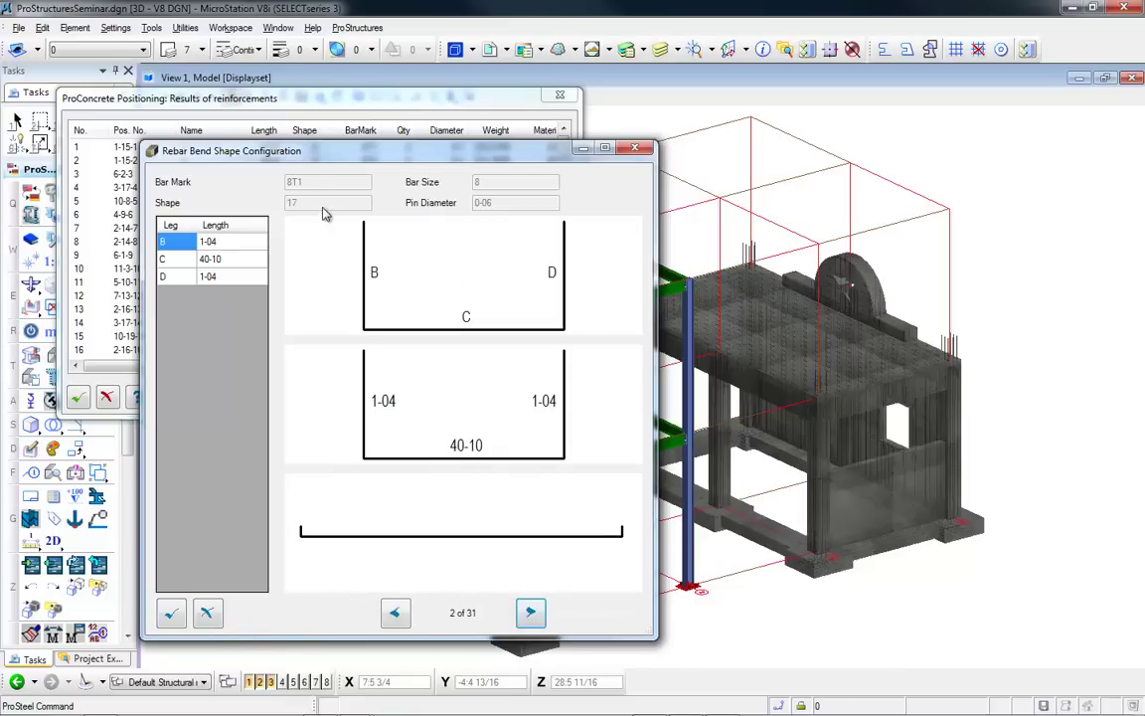
left_click(171, 613)
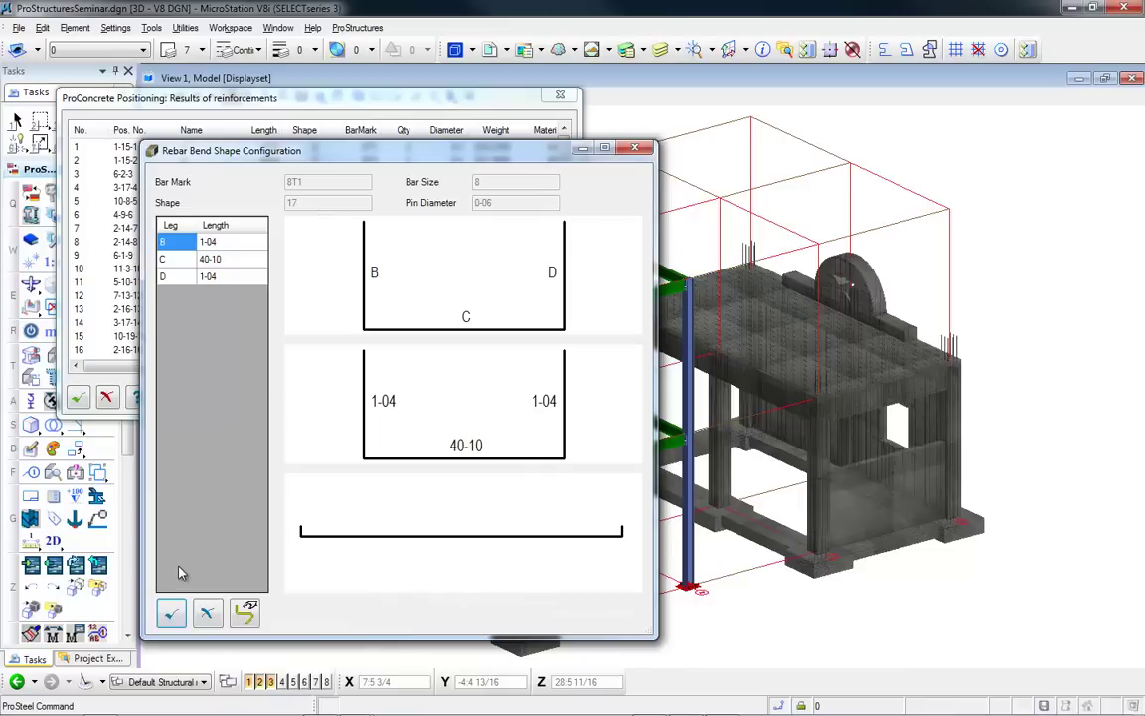
left_click(171, 615)
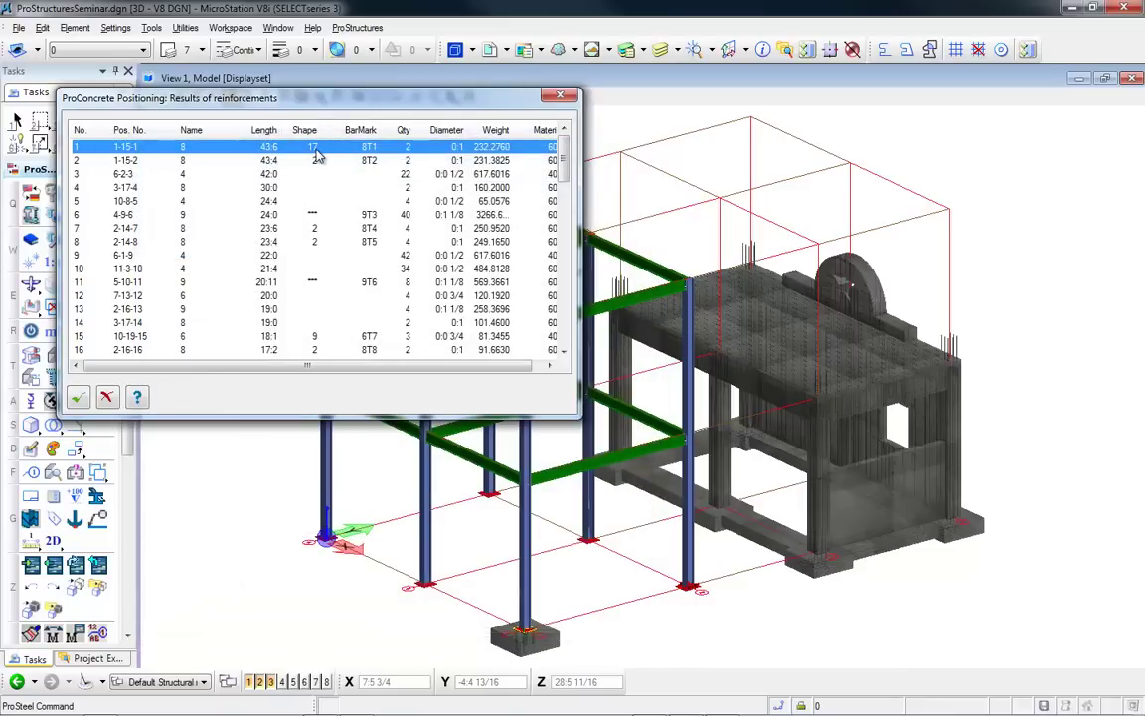
- Examine the bend shape configurations of the reinforcement with bar marks 6T7 and 4T10
left_click(315, 338)
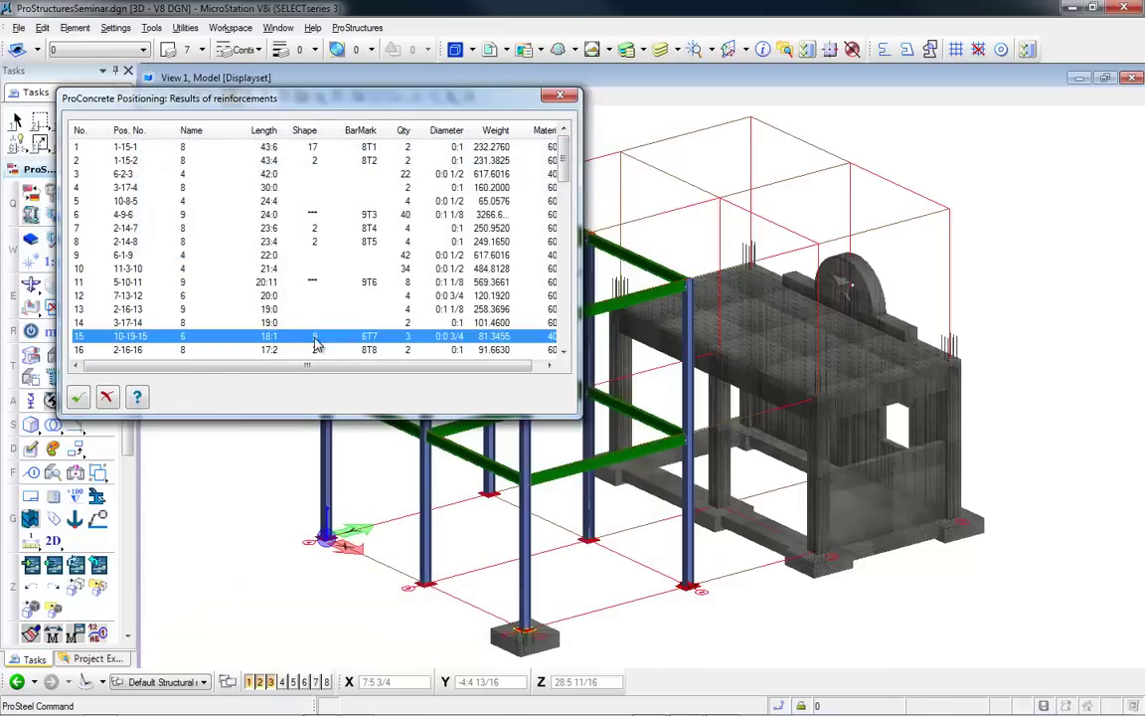
double_click(315, 343)
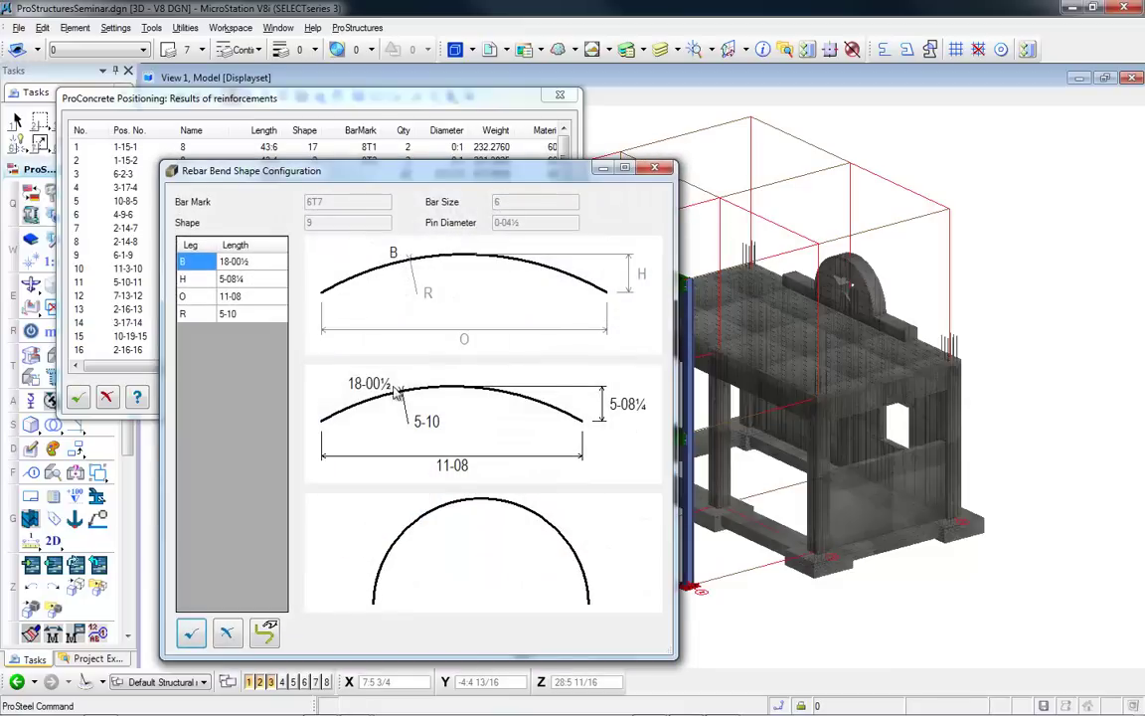
left_click(196, 639)
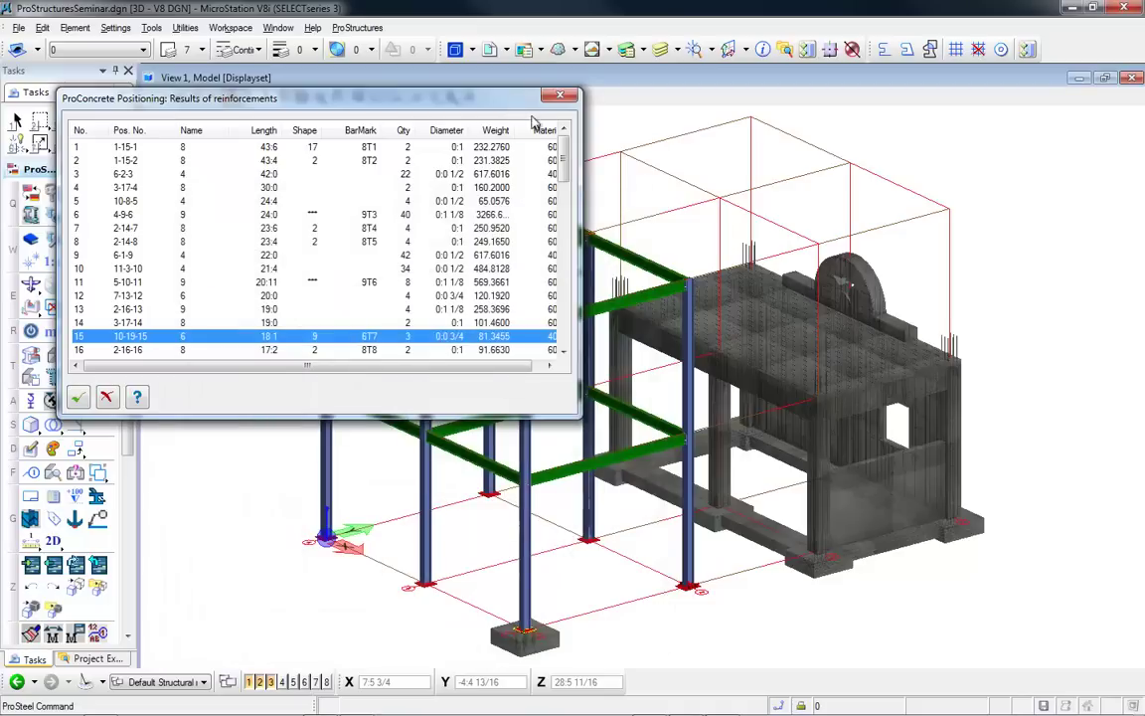
left_click_drag(565, 167, 565, 187)
scroll(557, 199, "down", 2)
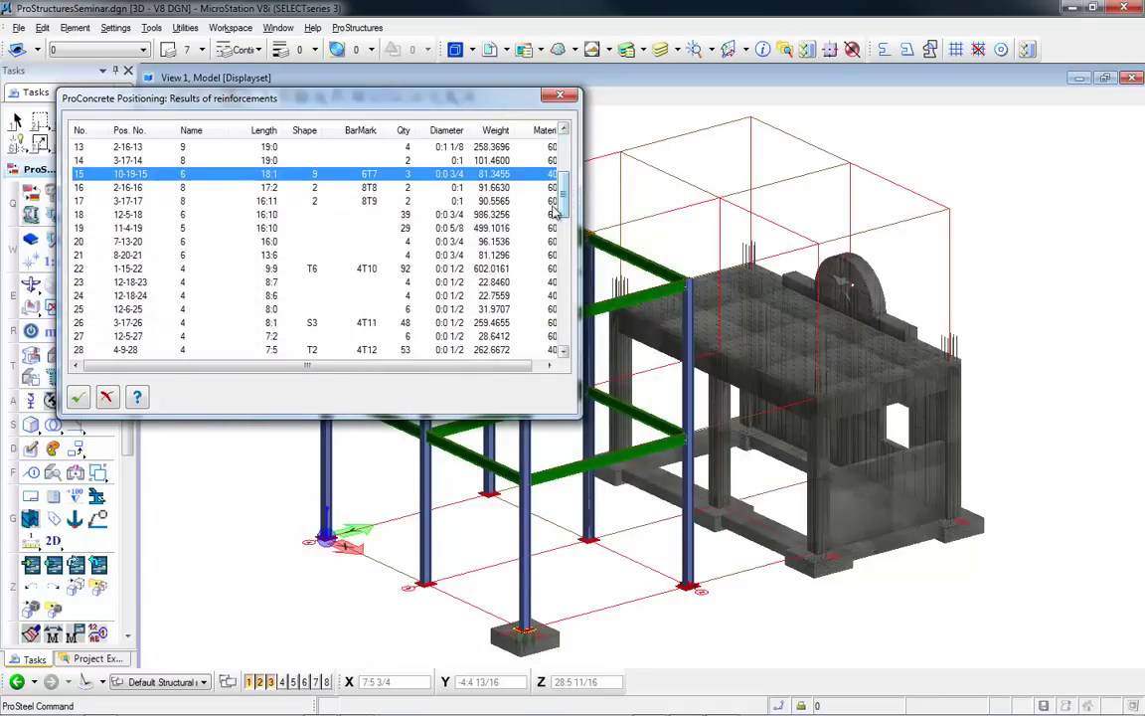
double_click(325, 276)
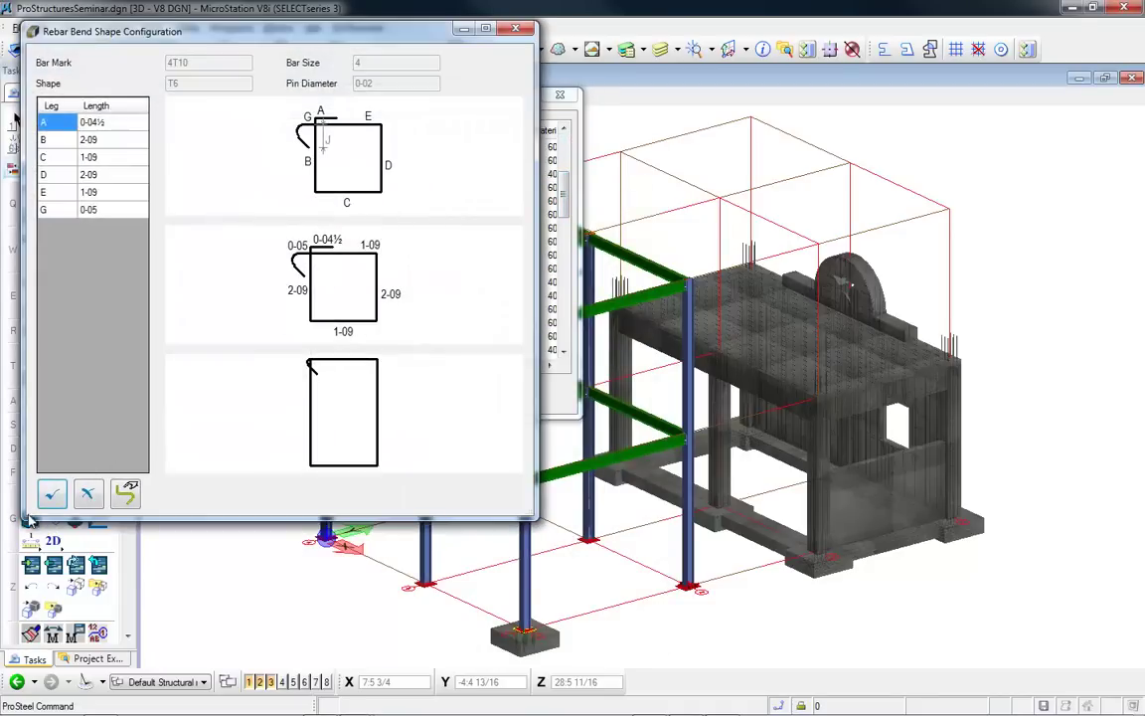
left_click(52, 493)
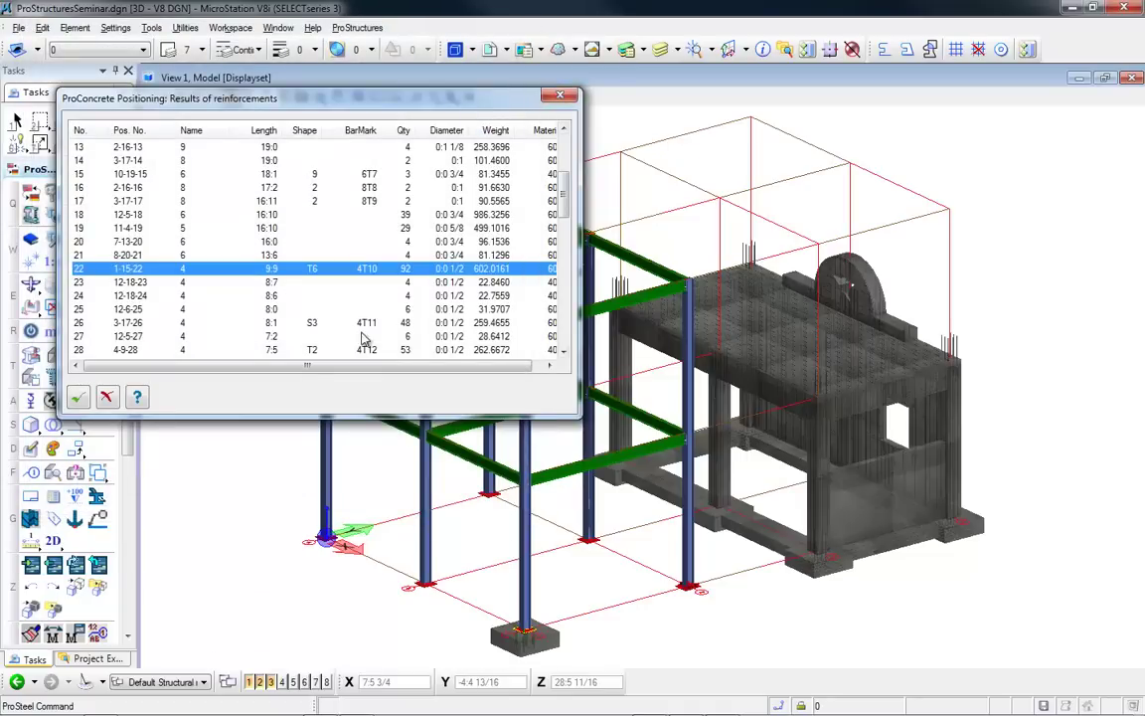
- Check the bend shape of bar mark 4T12, accept the reinforcement positioning results and finish positioning
double_click(298, 350)
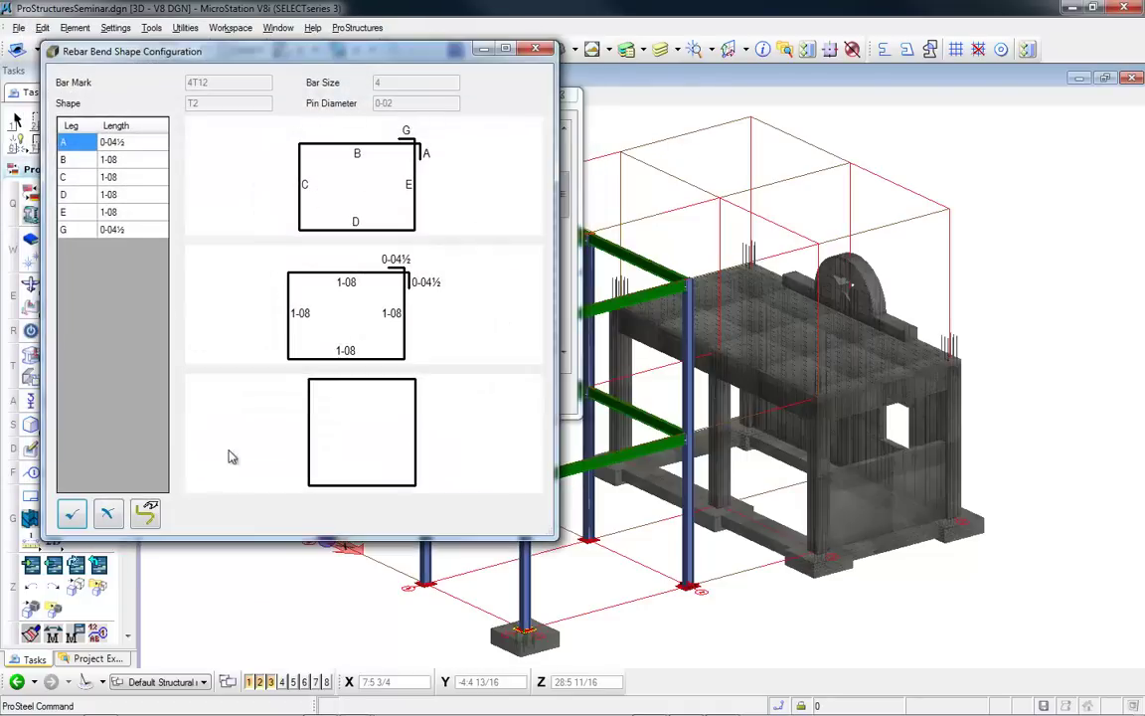
left_click(110, 515)
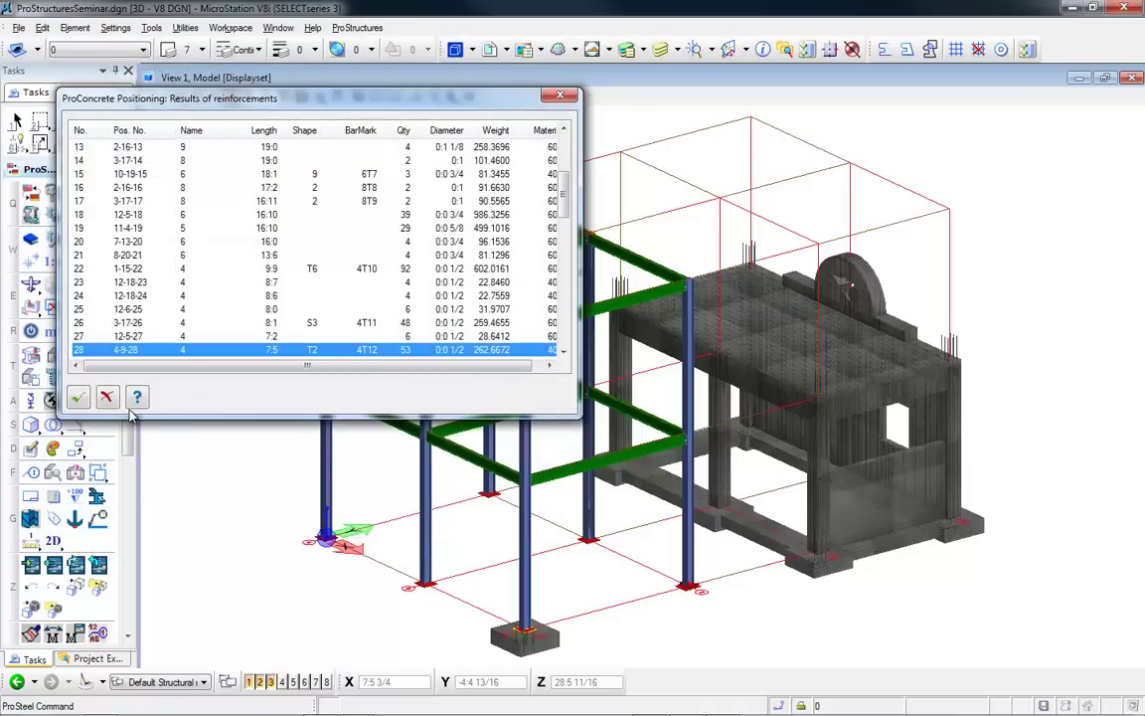
left_click(78, 398)
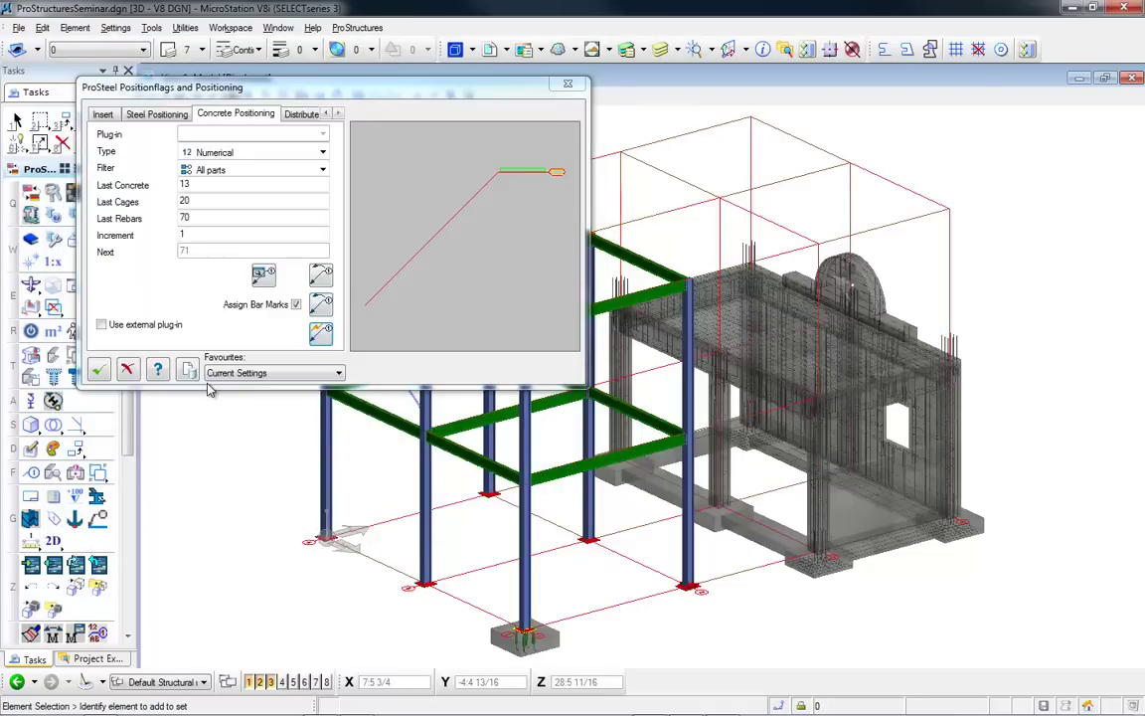
left_click(99, 370)
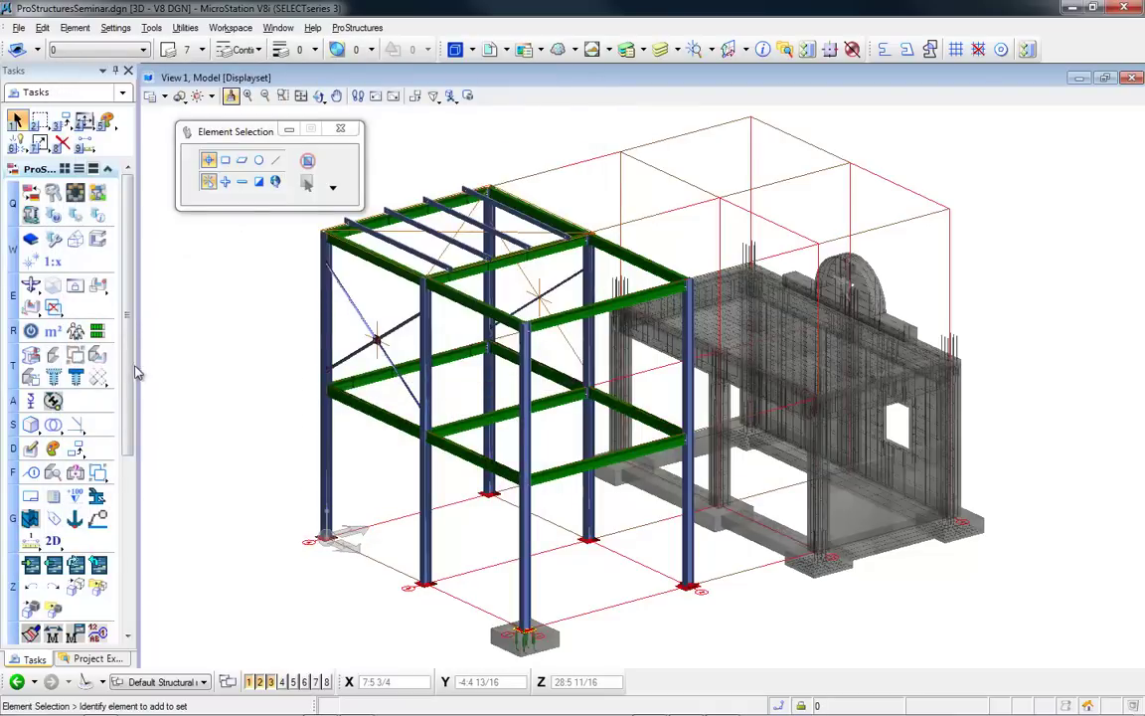
- Accept the drawing information and create the part list Steel.mdb from the steel parts of the entire model with 3D Elements
left_click_drag(128, 372, 128, 550)
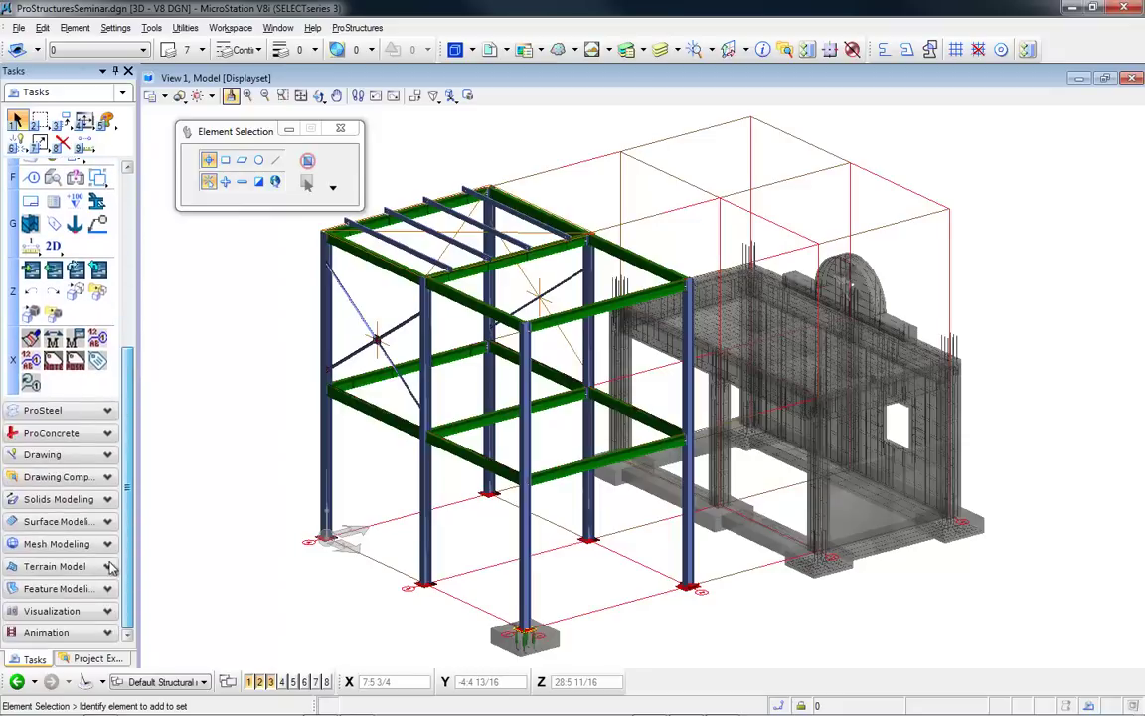
left_click(56, 411)
left_click(30, 263)
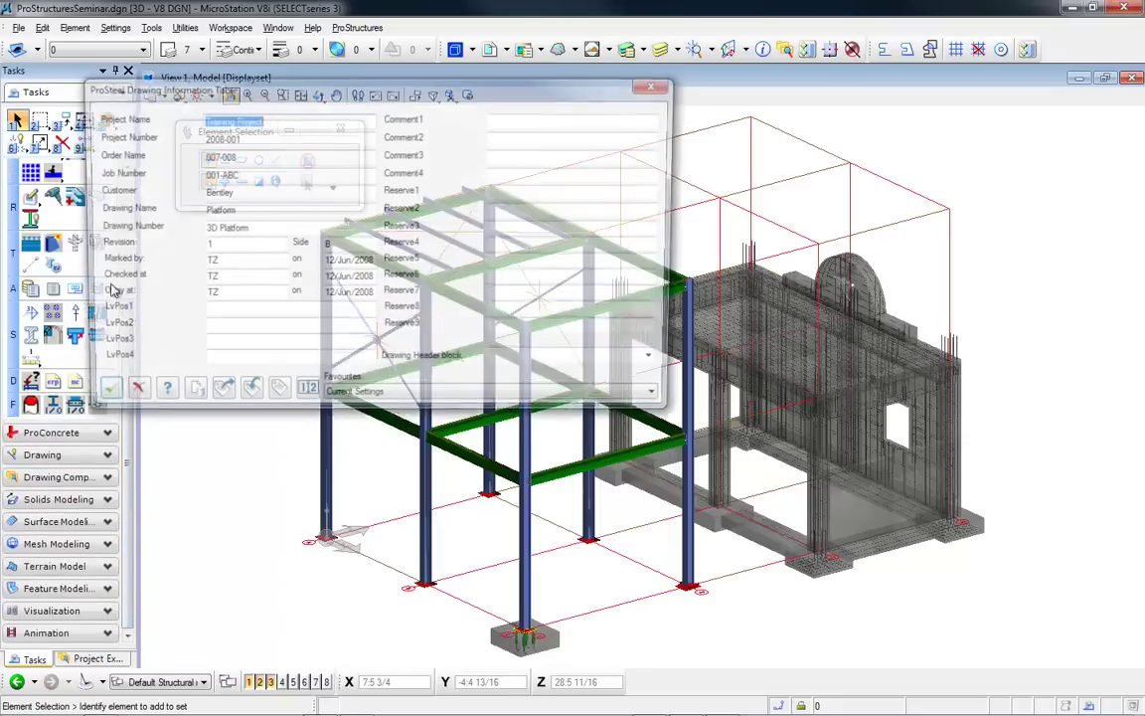
left_click(109, 387)
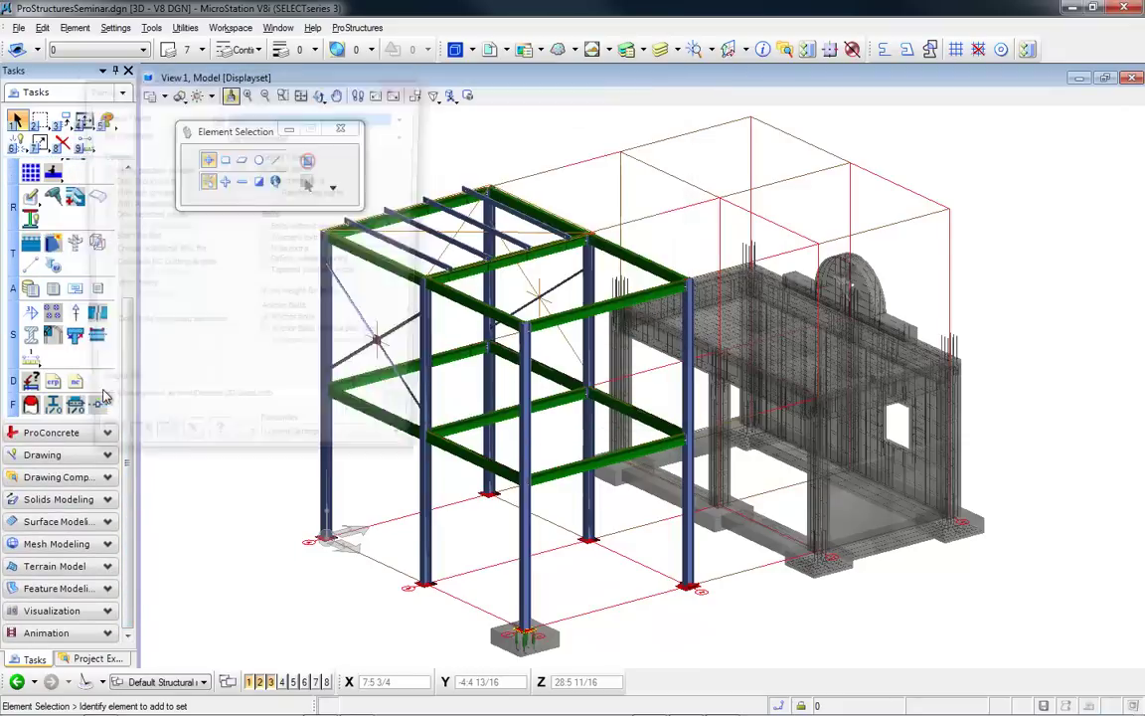
left_click(104, 398)
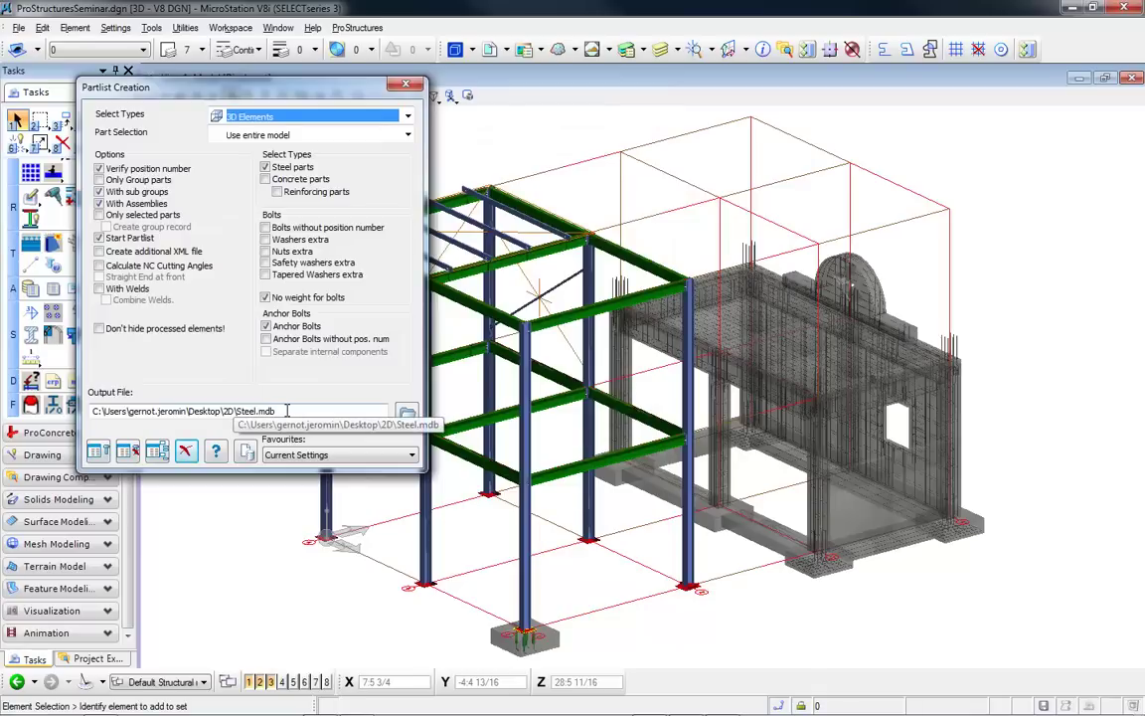
left_click_drag(284, 410, 235, 412)
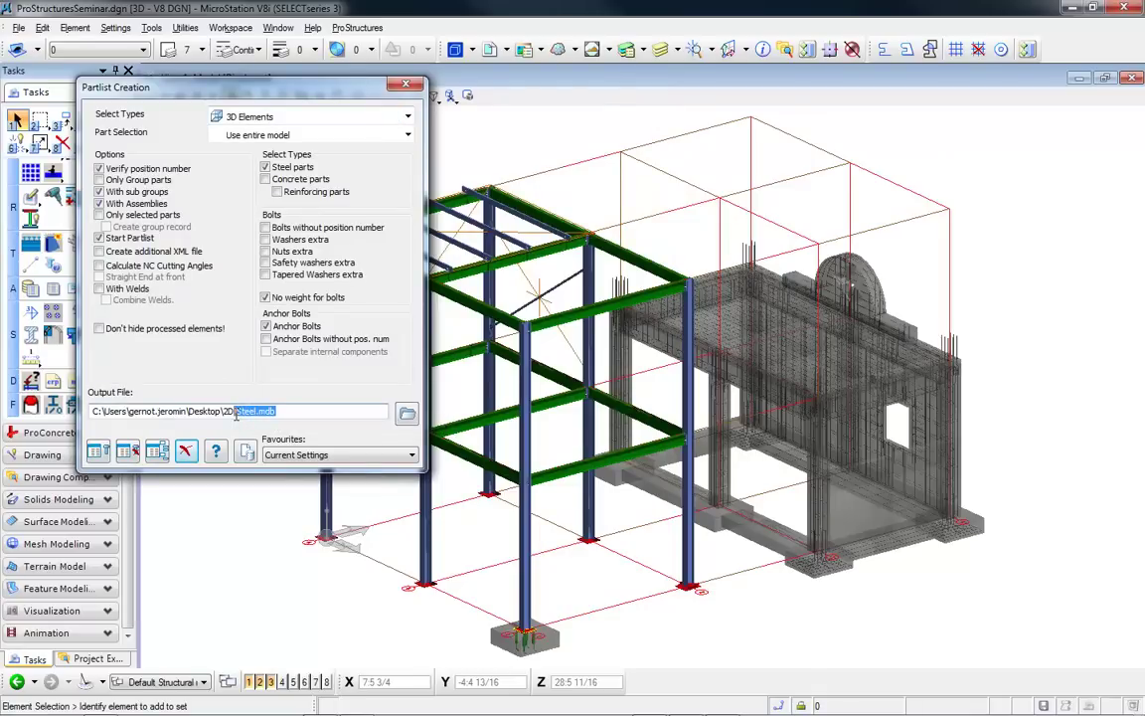
left_click(103, 459)
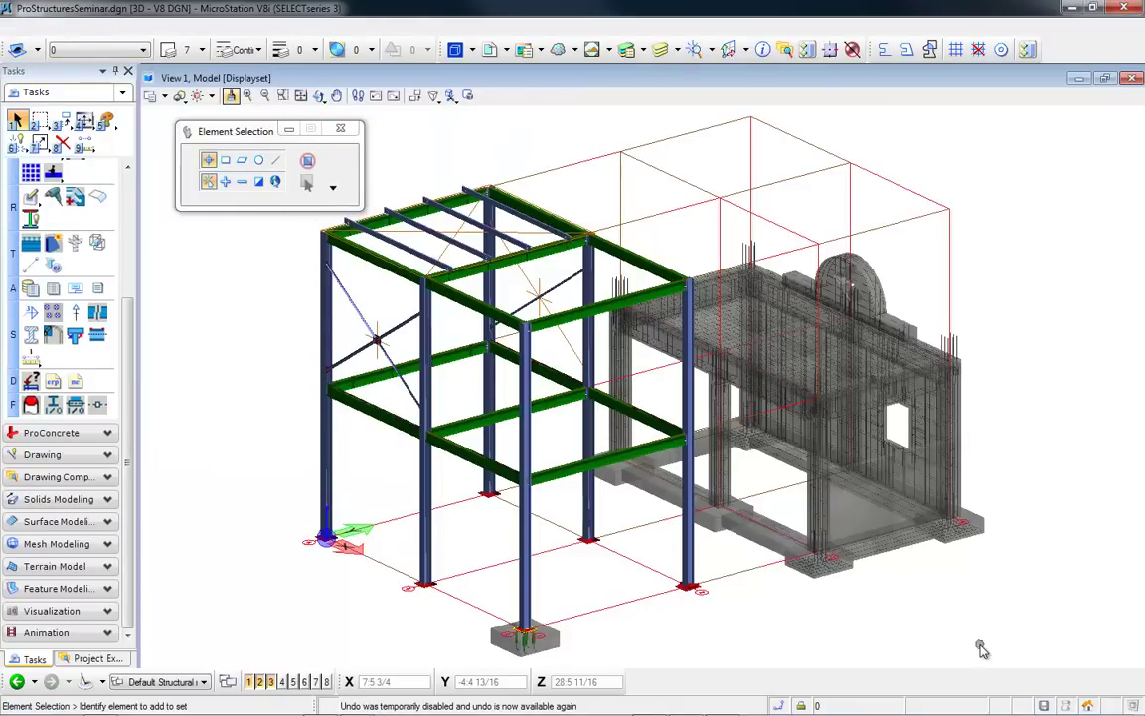
- Switch to ProStructures Partlist and generate a preview of the single-part list from Steel.mdb using BEN_Groups_shippinglist_with_bolts_V.lst
key("alt+Tab")
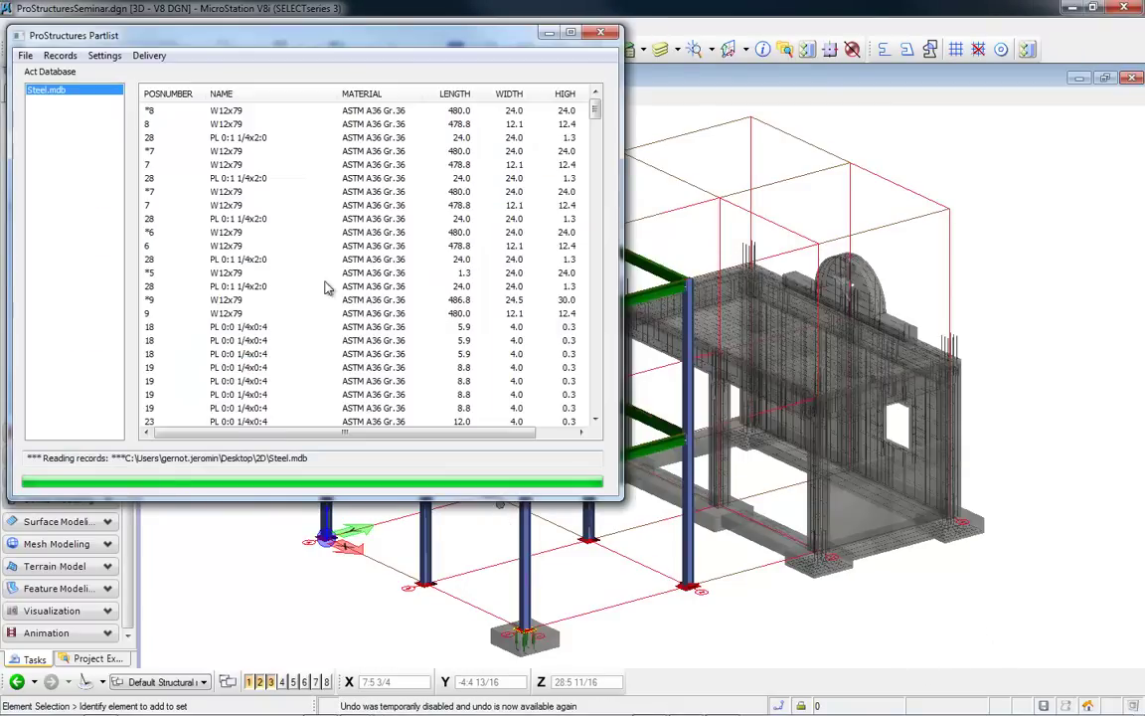
left_click(146, 57)
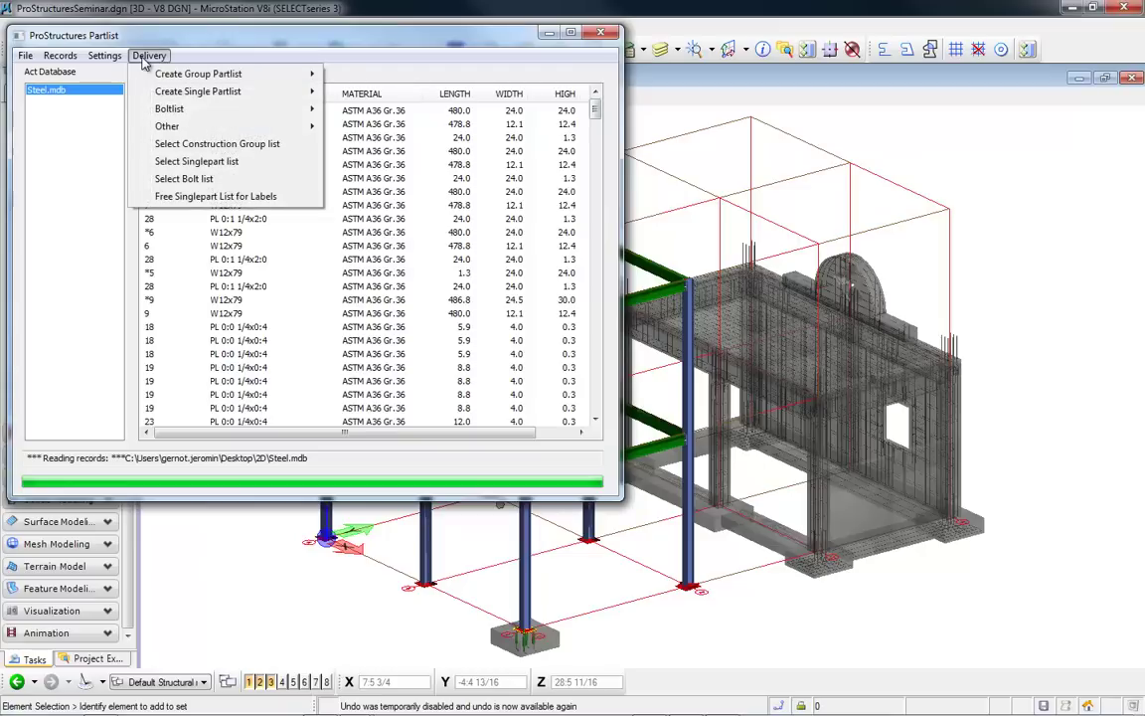
left_click(196, 162)
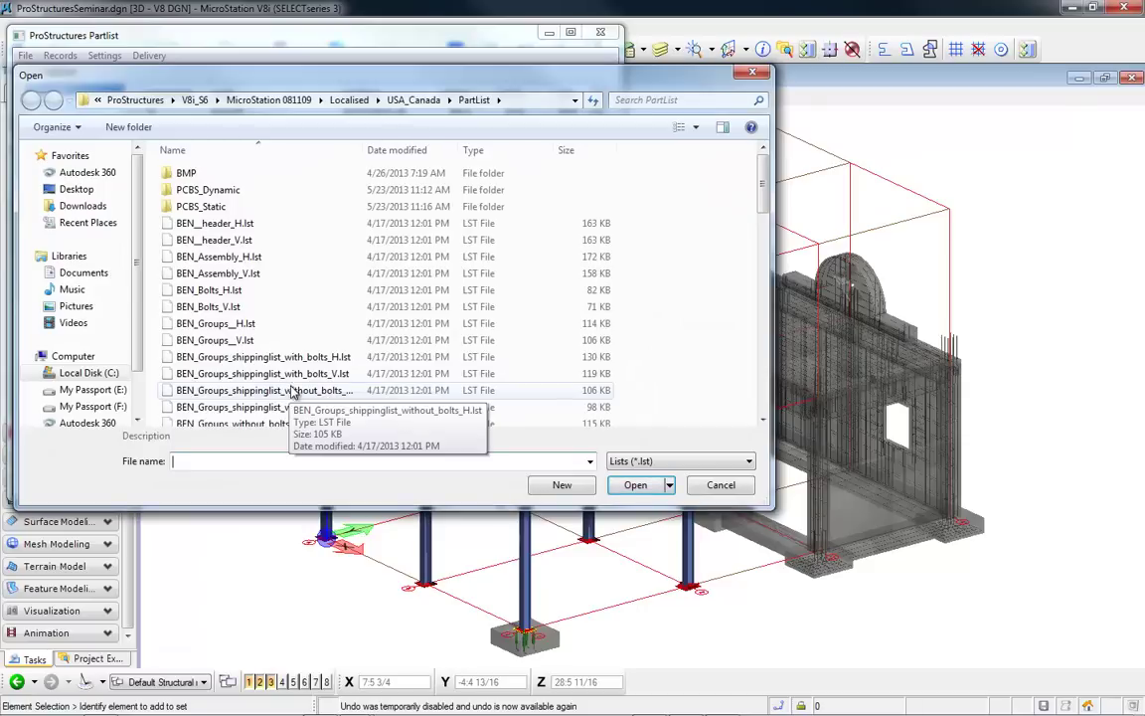
left_click(303, 376)
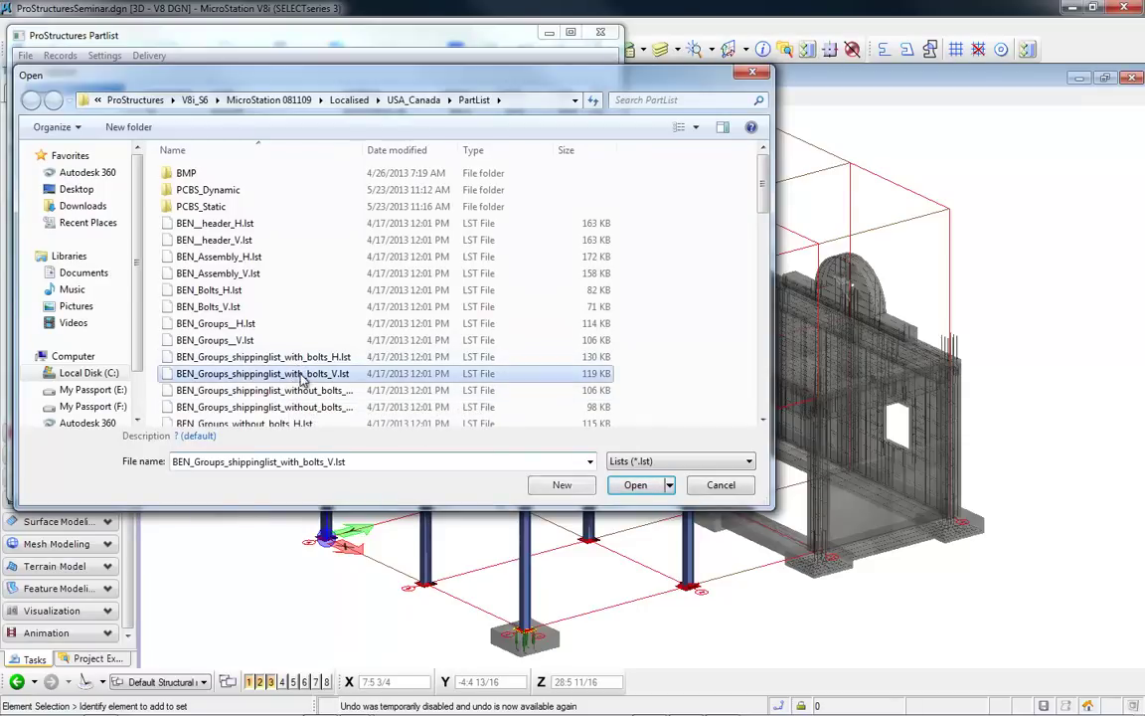
left_click(636, 485)
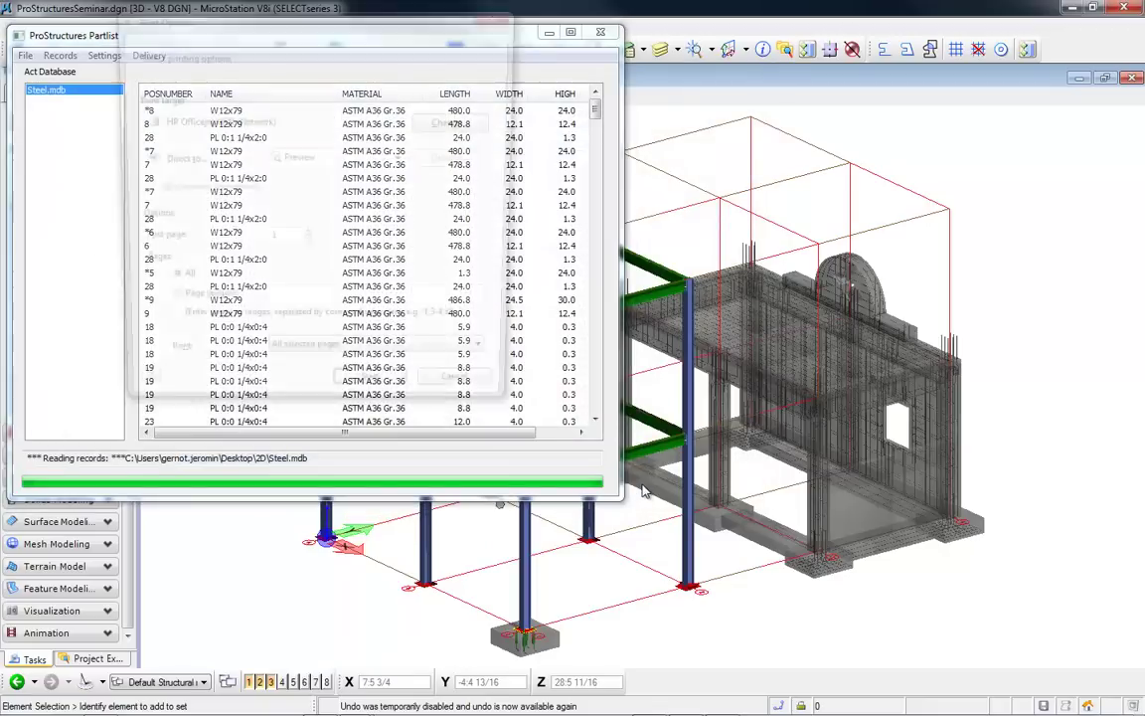
left_click(303, 159)
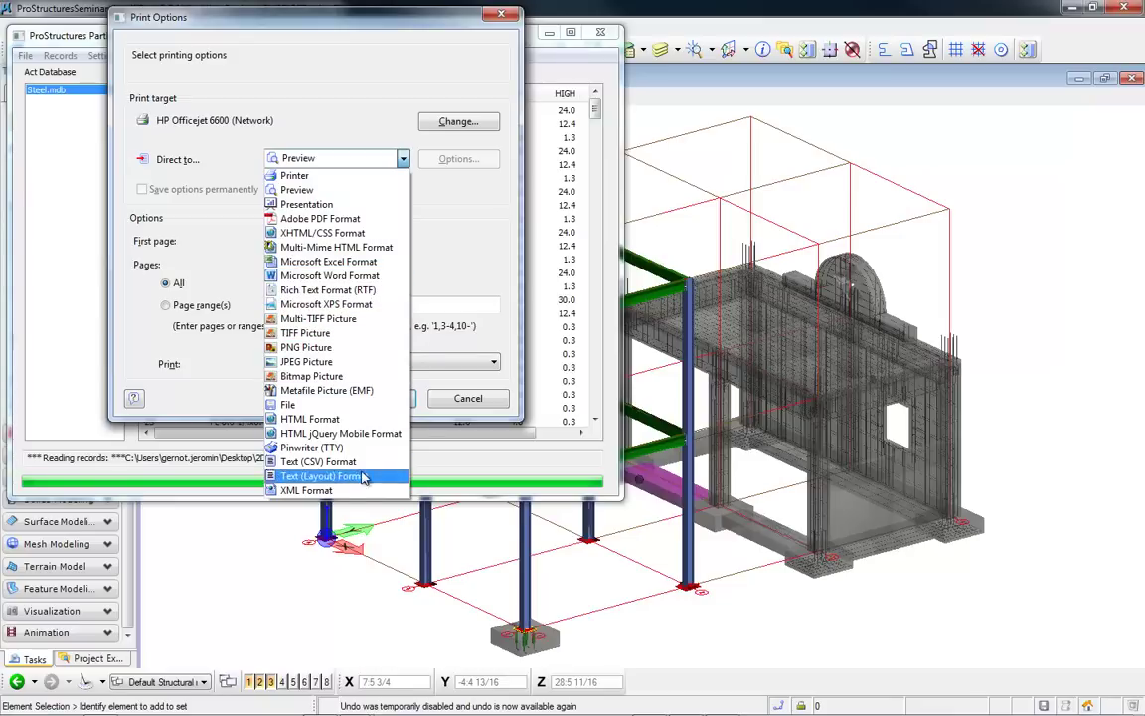
left_click(447, 235)
left_click(371, 399)
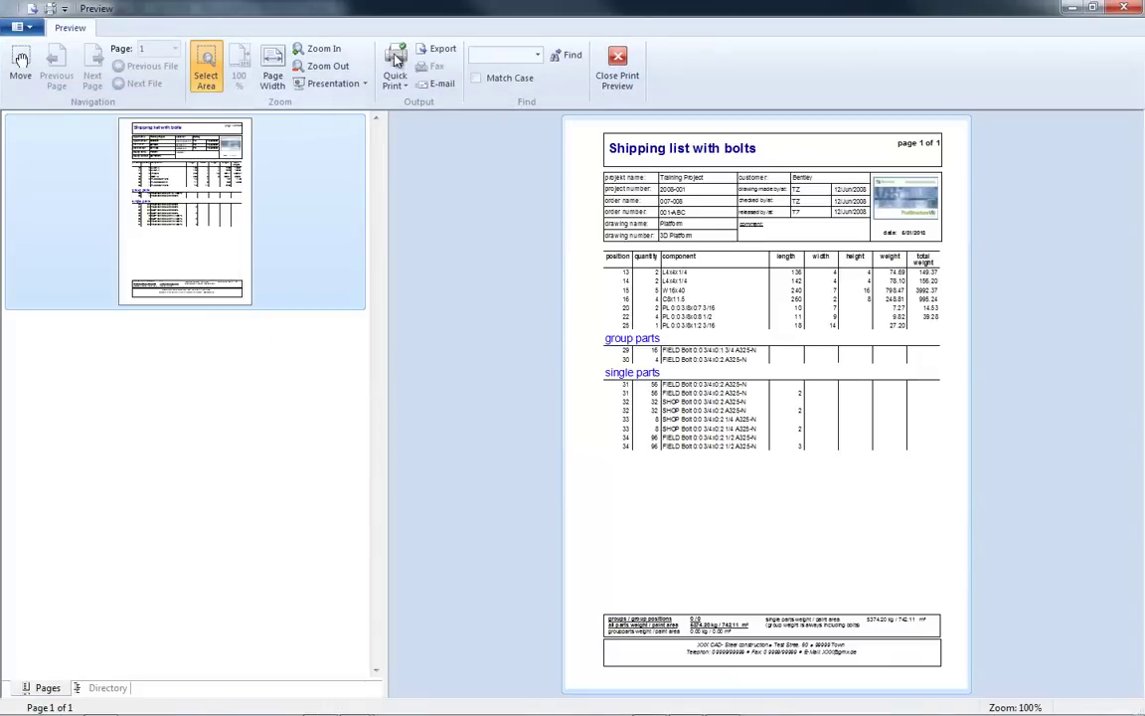
- Examine the header, group parts and single parts of the vertical shipping list enlarged, and close its preview
left_click(325, 52)
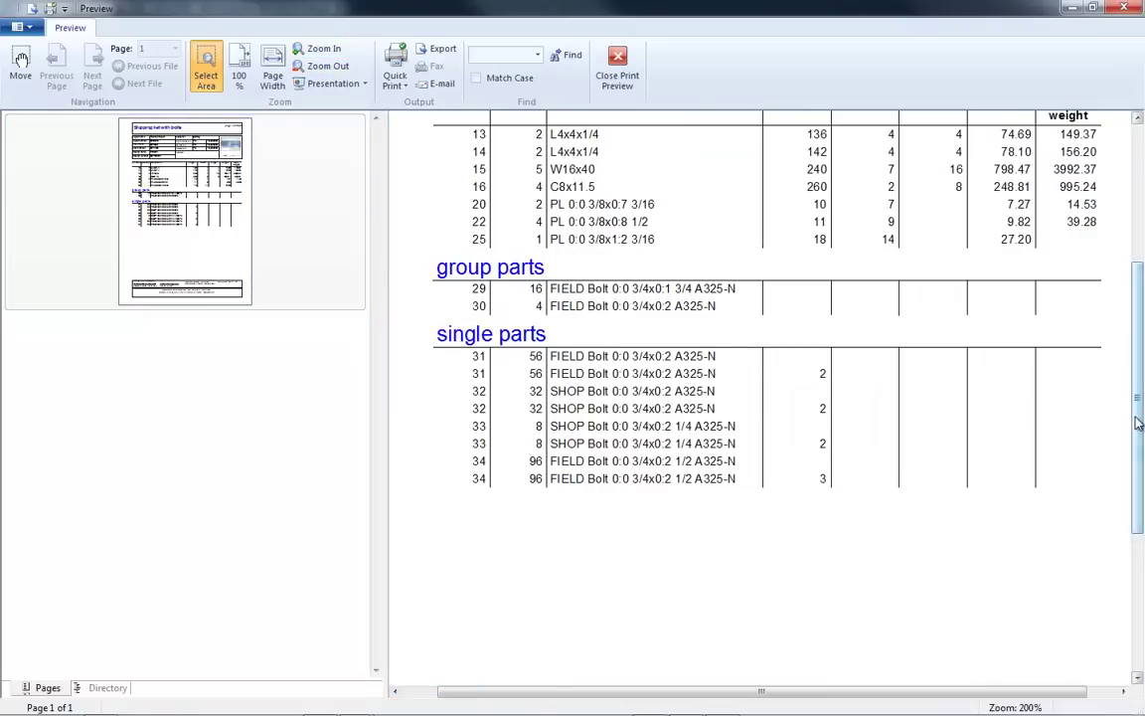
left_click_drag(1137, 415, 1136, 328)
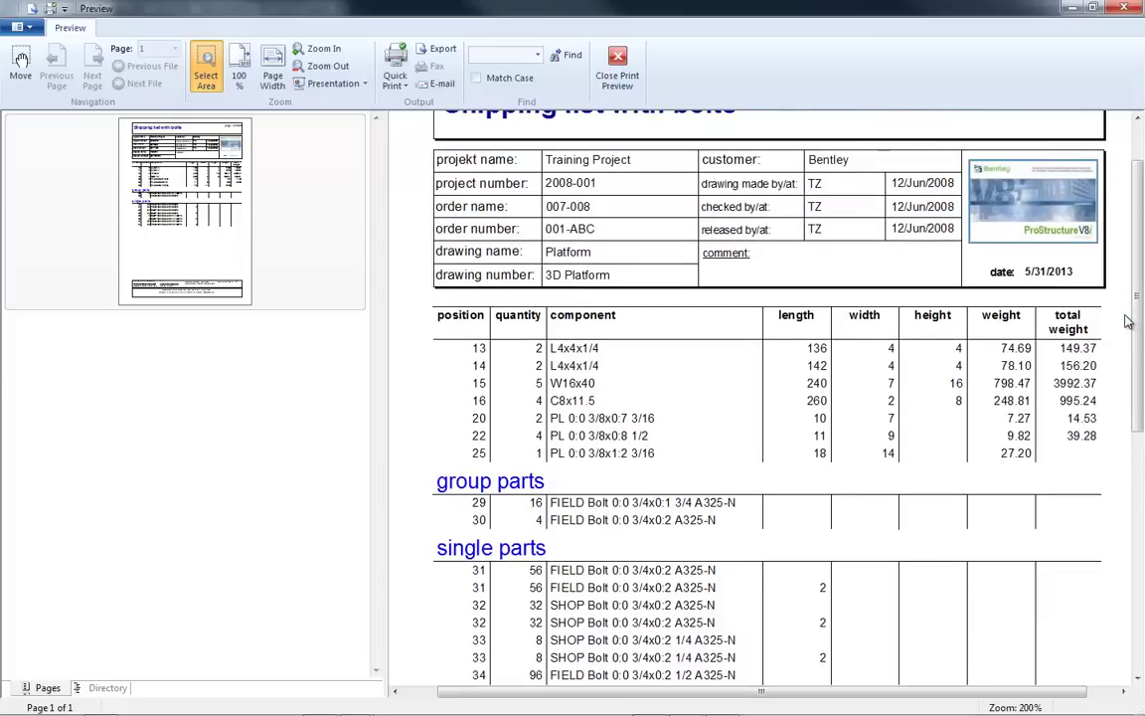
left_click(1124, 8)
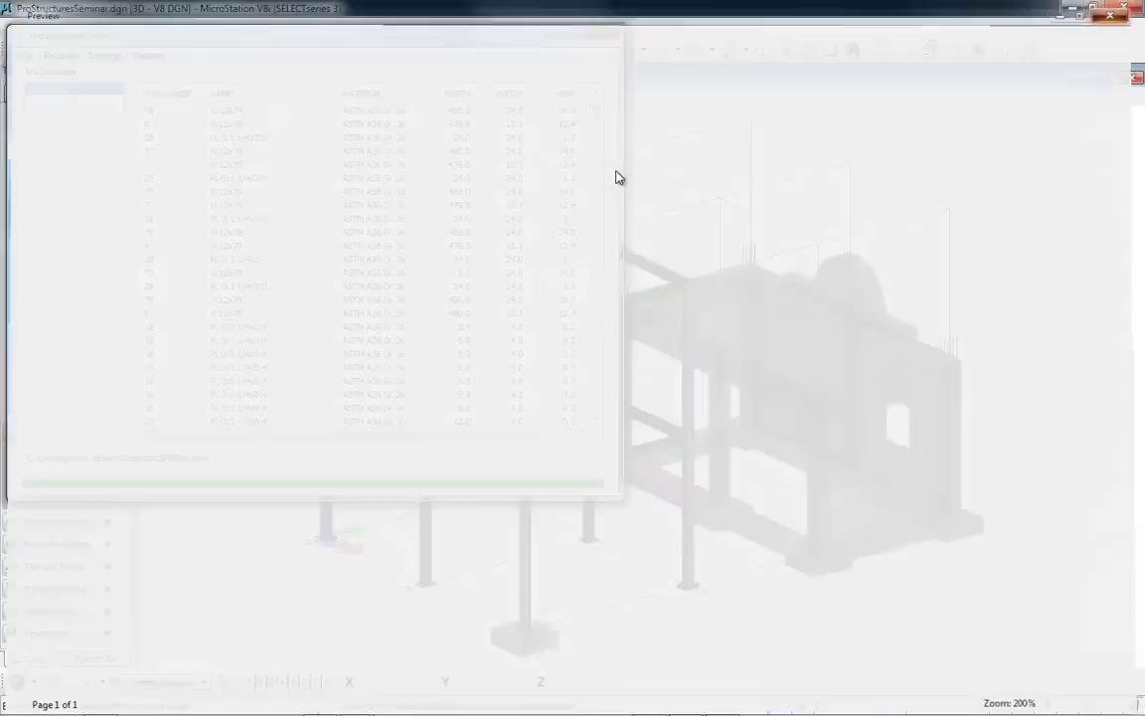
- Generate a preview of the single-part list from Steel.mdb using BEN_Groups_shippinglist_with_bolts_H.lst
left_click(148, 57)
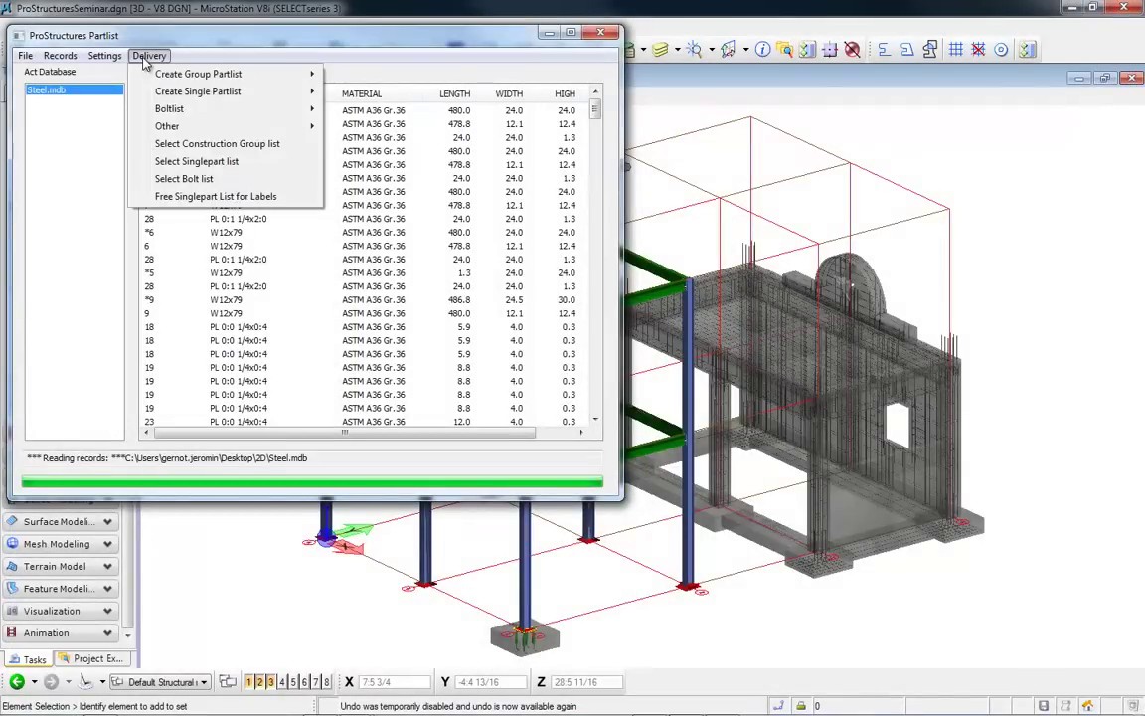
left_click(199, 161)
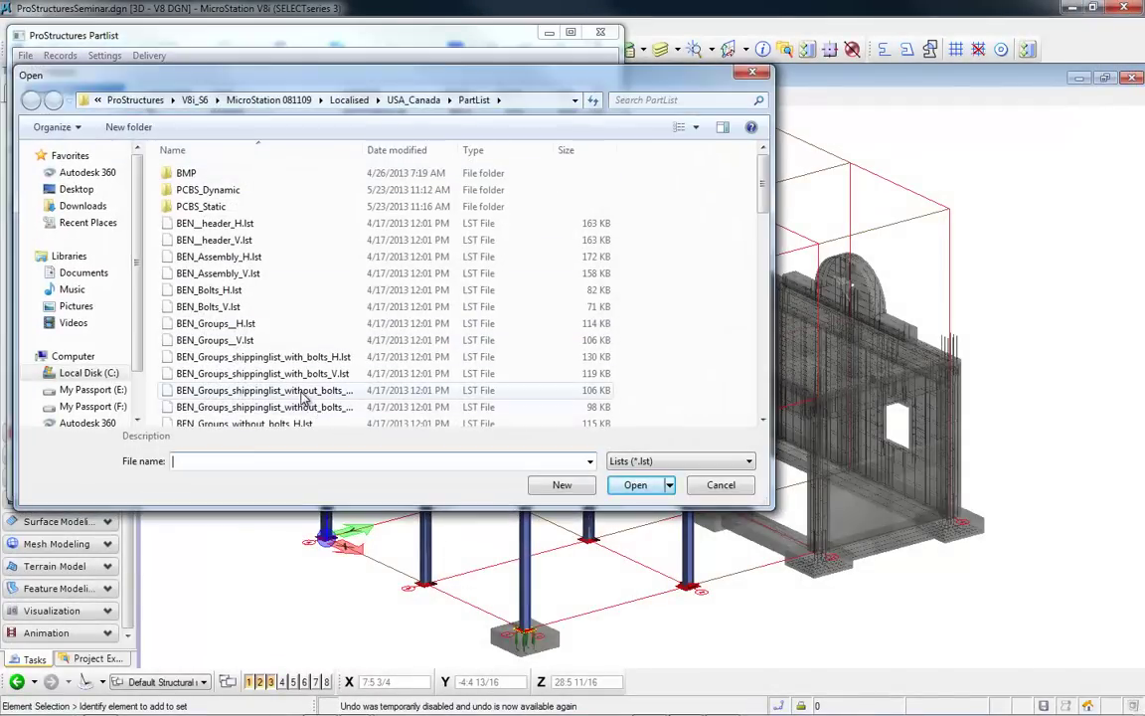
left_click(298, 357)
left_click(634, 485)
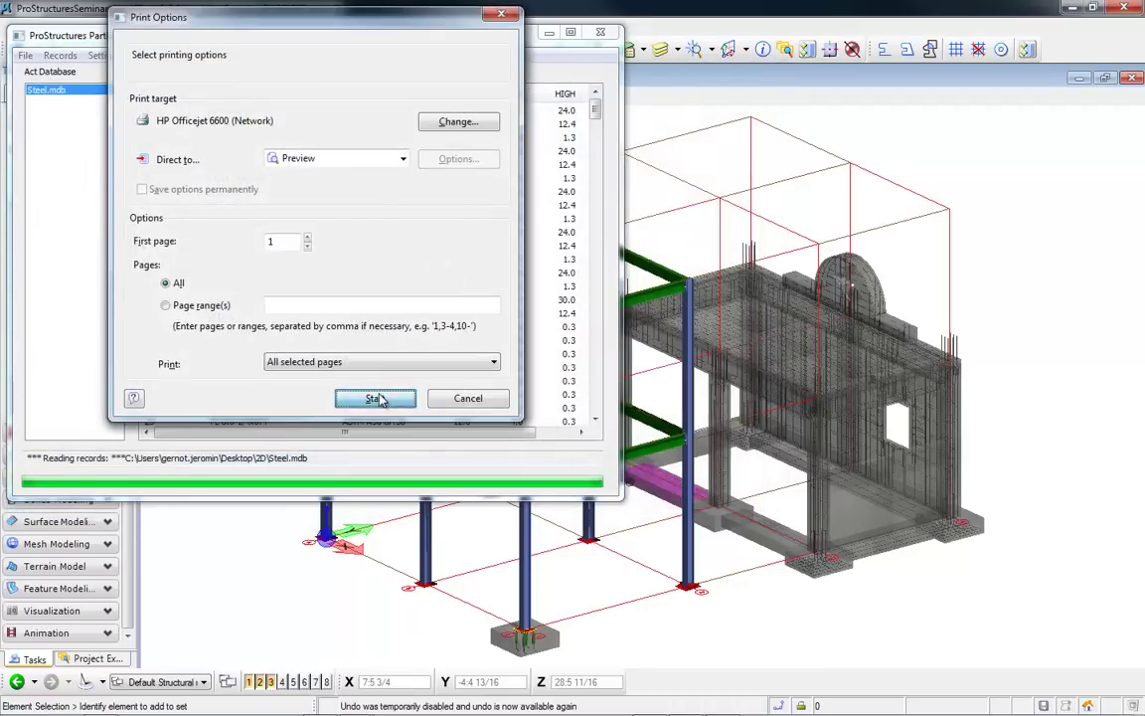
left_click(374, 391)
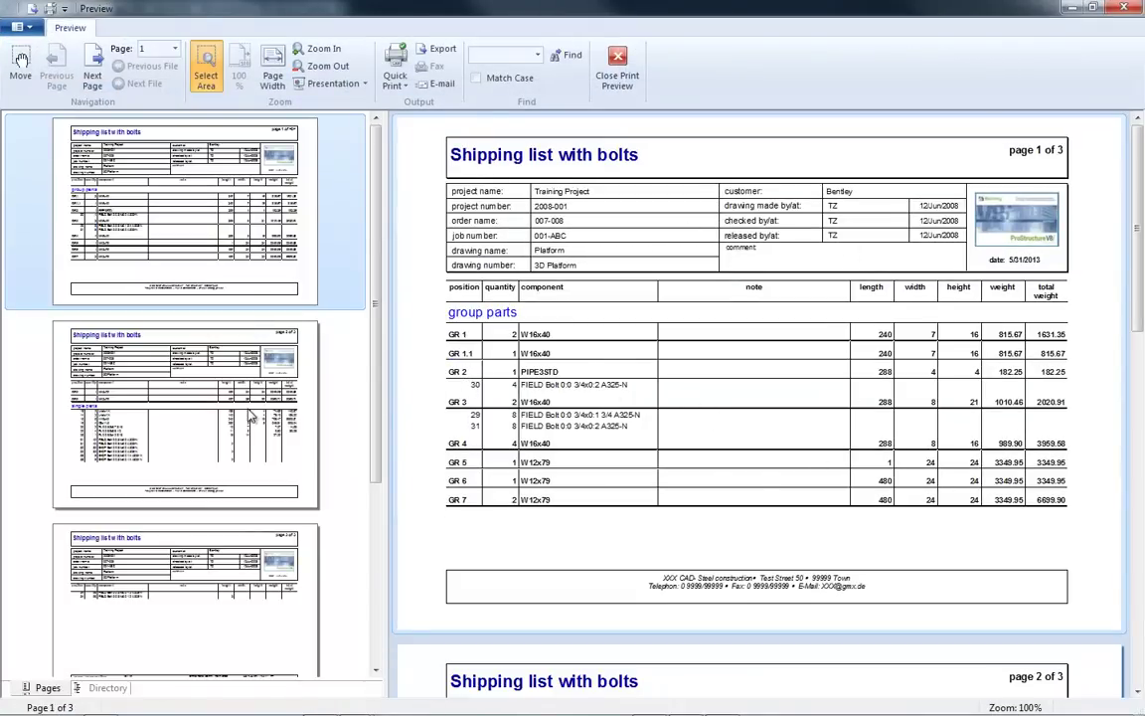
- Look through the second and third pages of the horizontal shipping list and close its preview
left_click(224, 370)
left_click(231, 569)
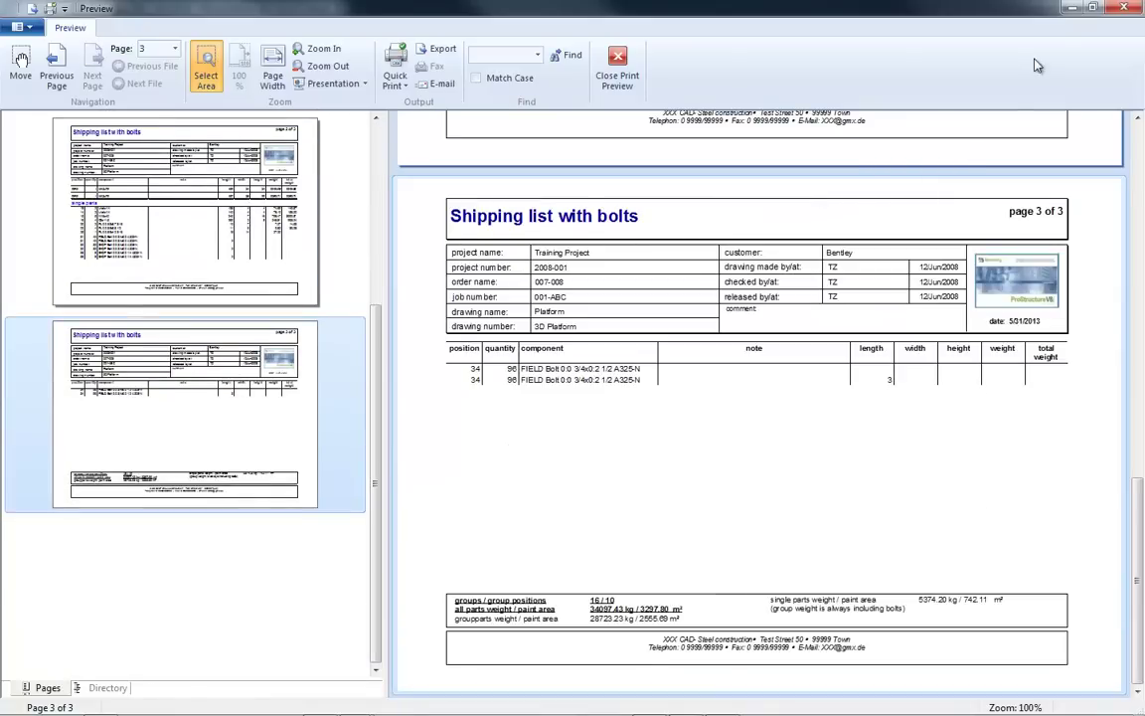
left_click(1124, 9)
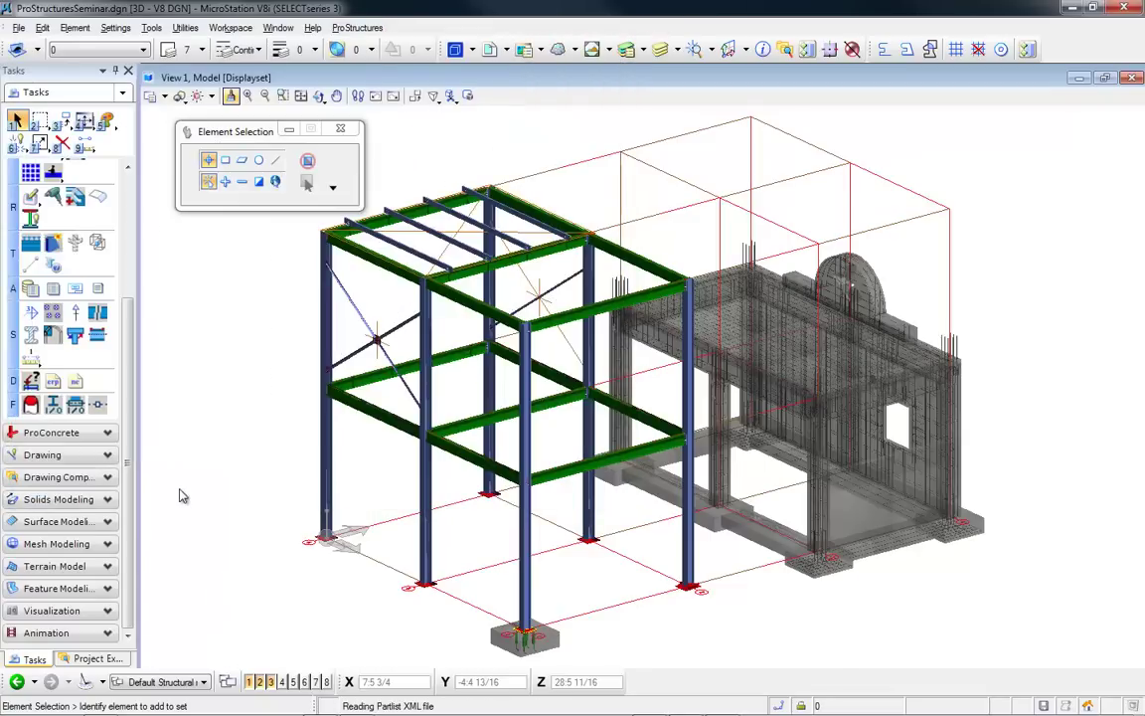
- Create the ProConcrete part list BendingBarSchedule.mdb with 3D Elements from all concrete parts of the model
left_click(55, 434)
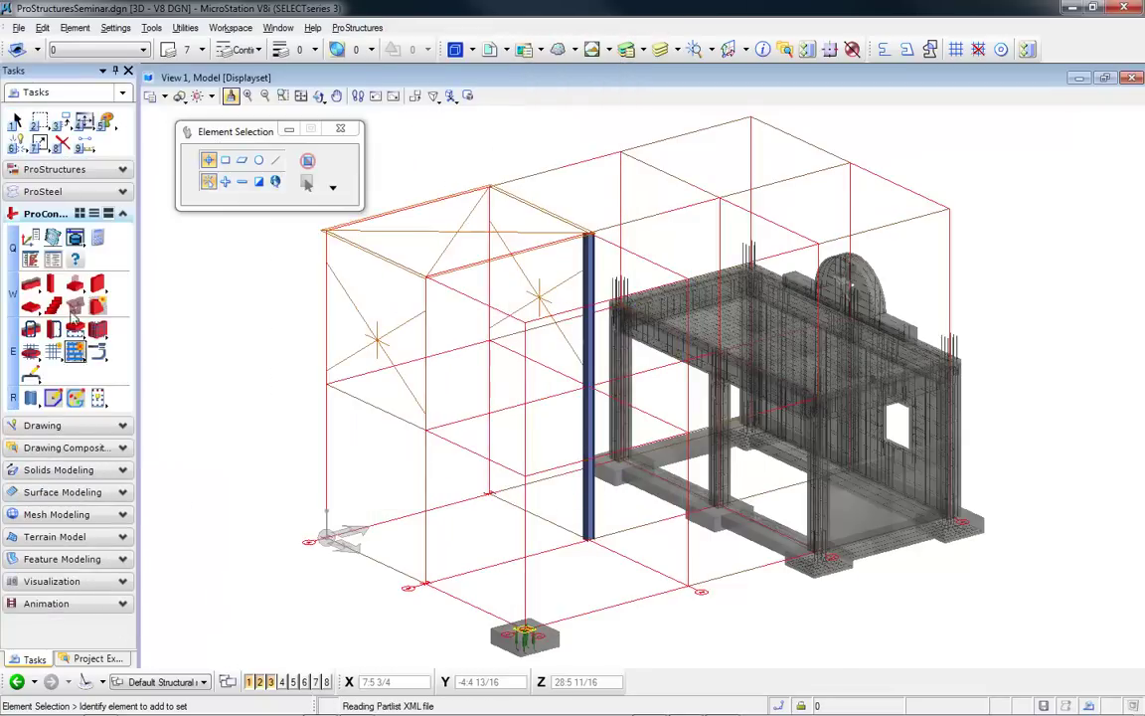
left_click(75, 236)
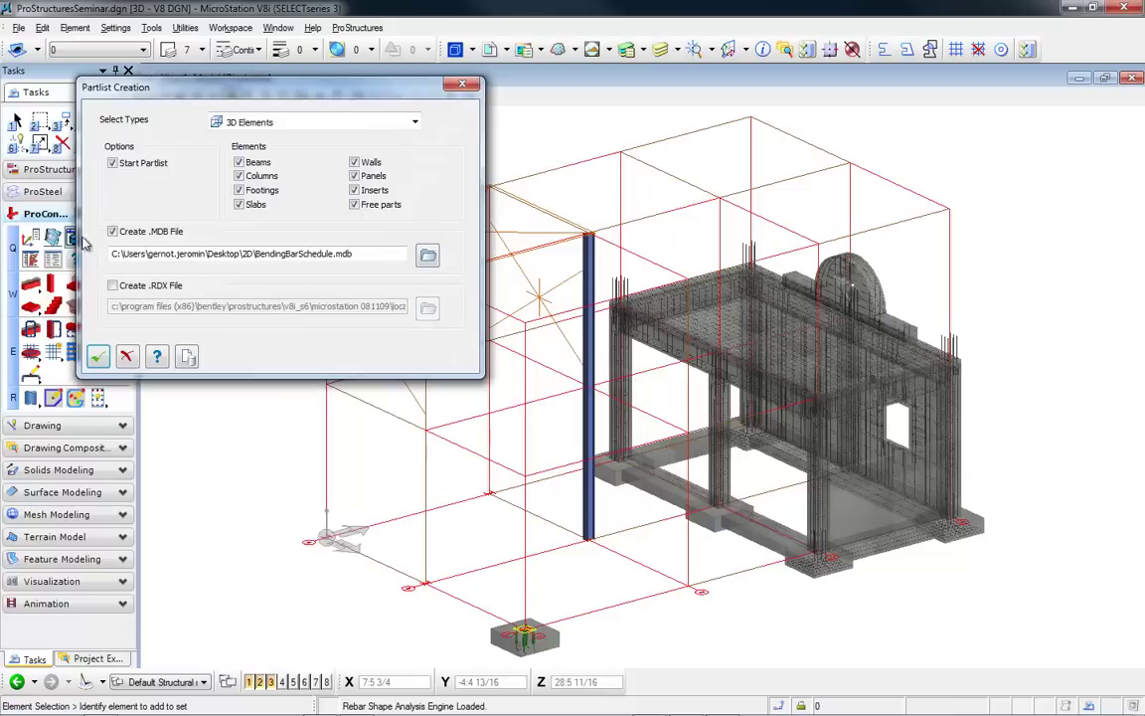
left_click(98, 356)
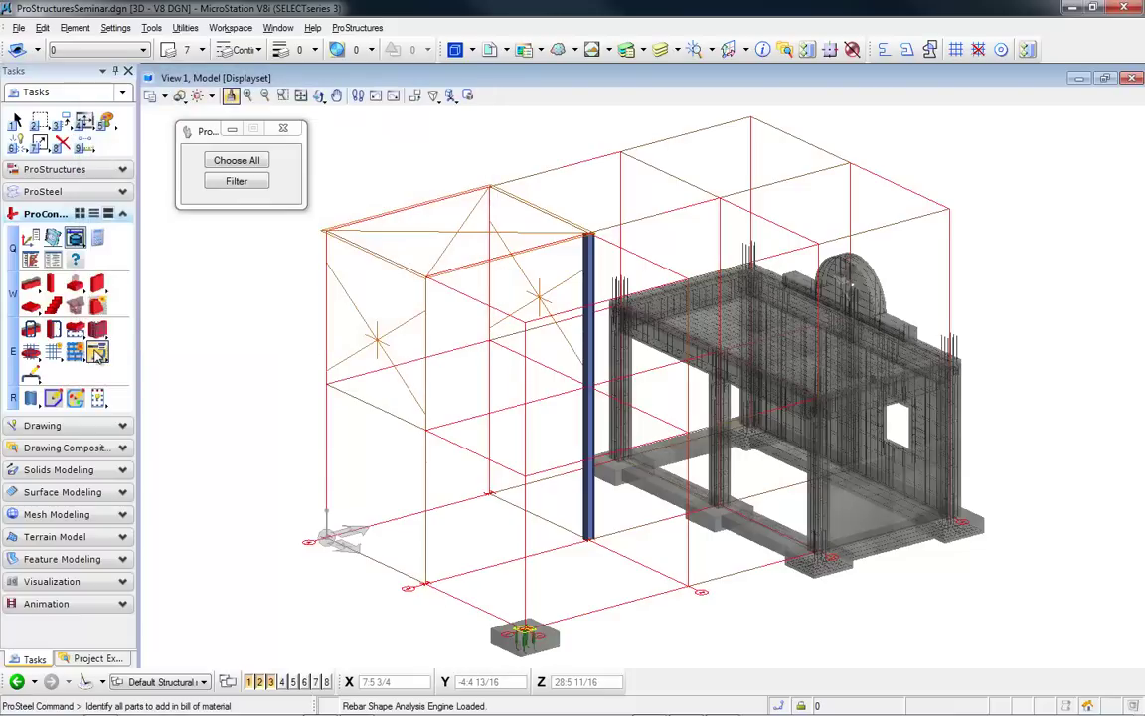
left_click(249, 162)
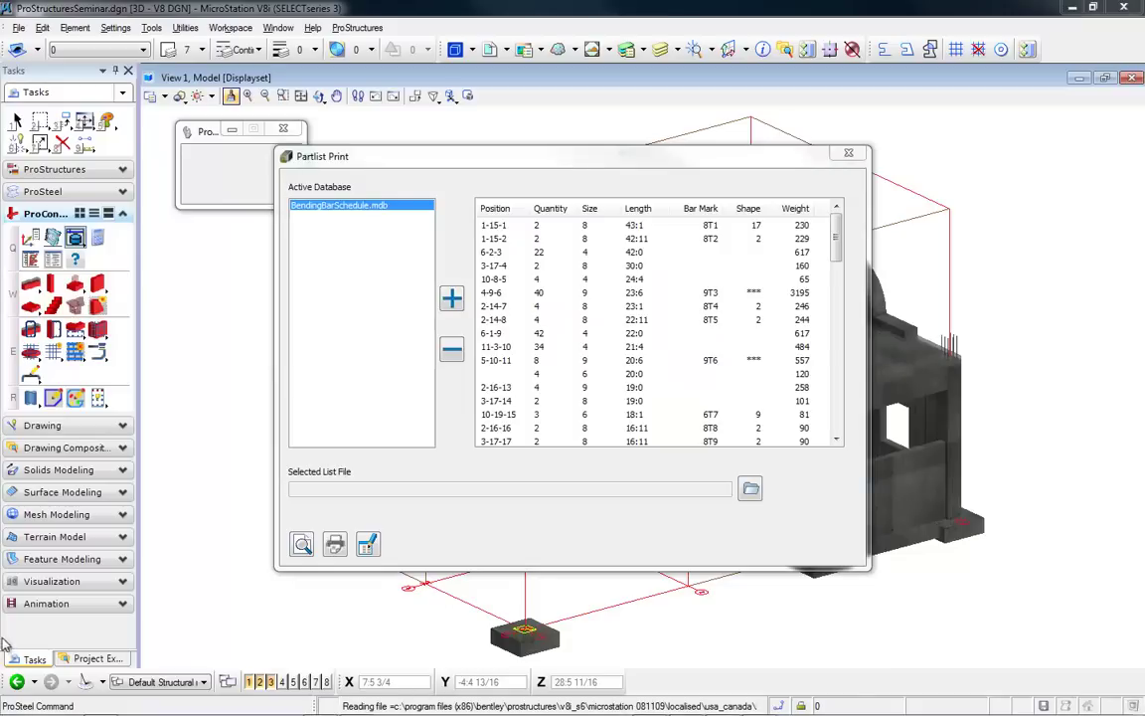
- Choose PC3D Dynamic Bar Bending Schedule - Type 1 from the PCBS_Dynamic folder as list file and preview the schedule
left_click(750, 489)
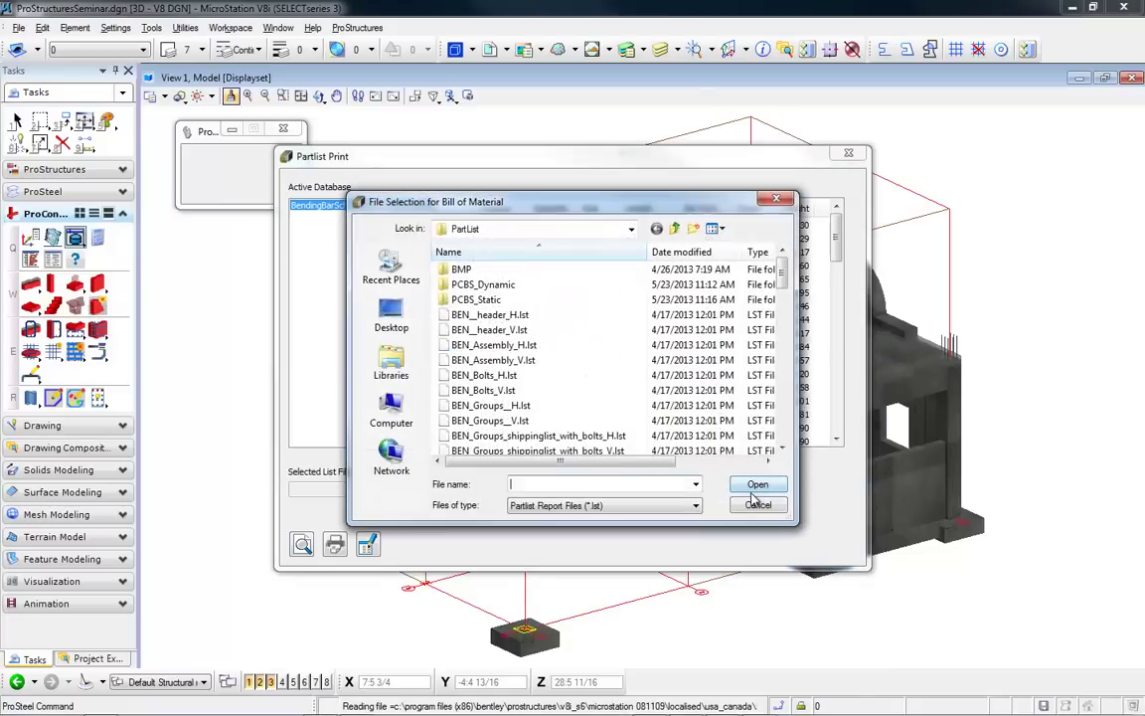
double_click(484, 284)
left_click(592, 346)
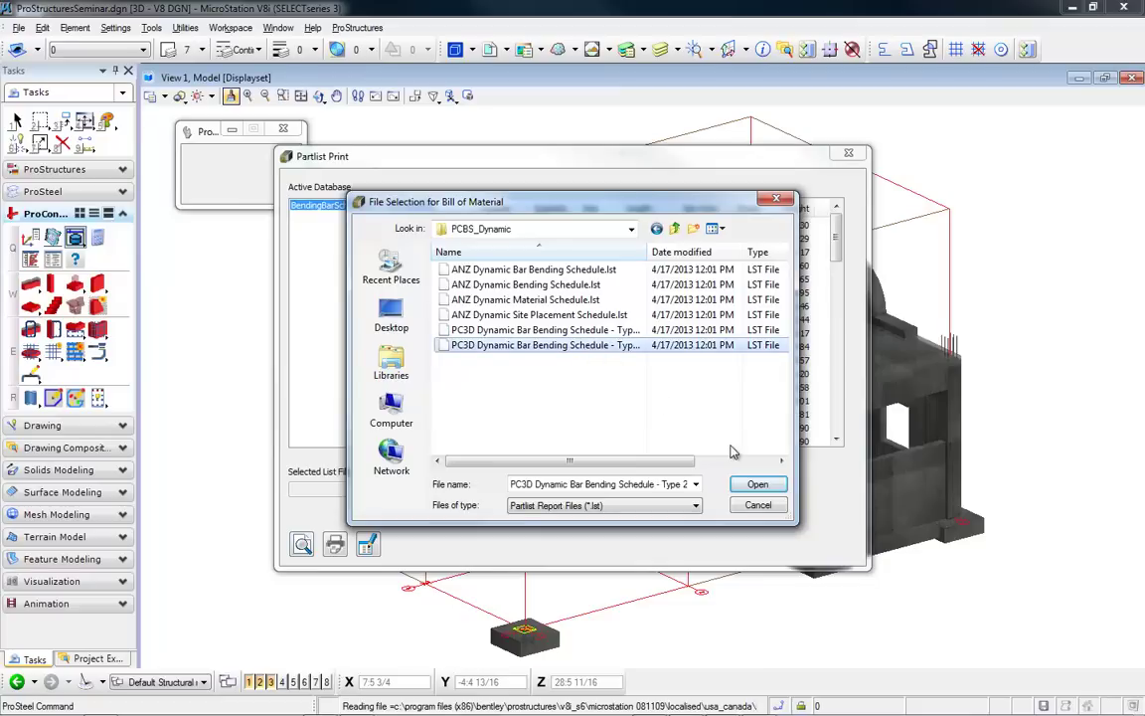
key("Up")
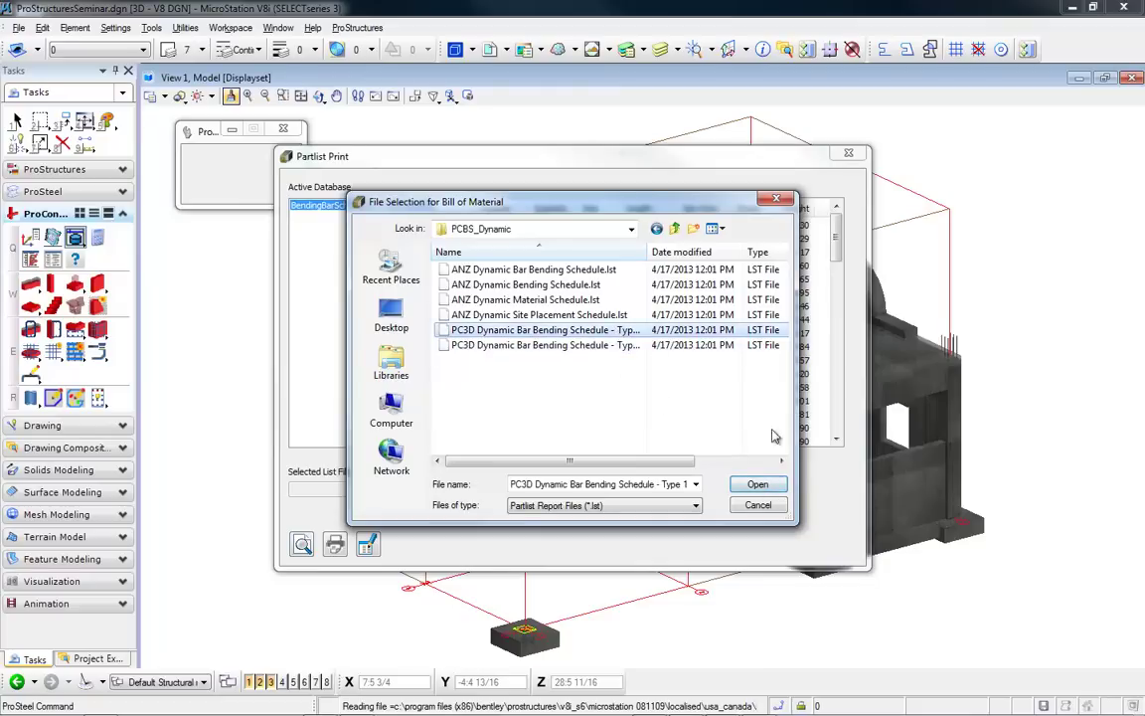
left_click(757, 485)
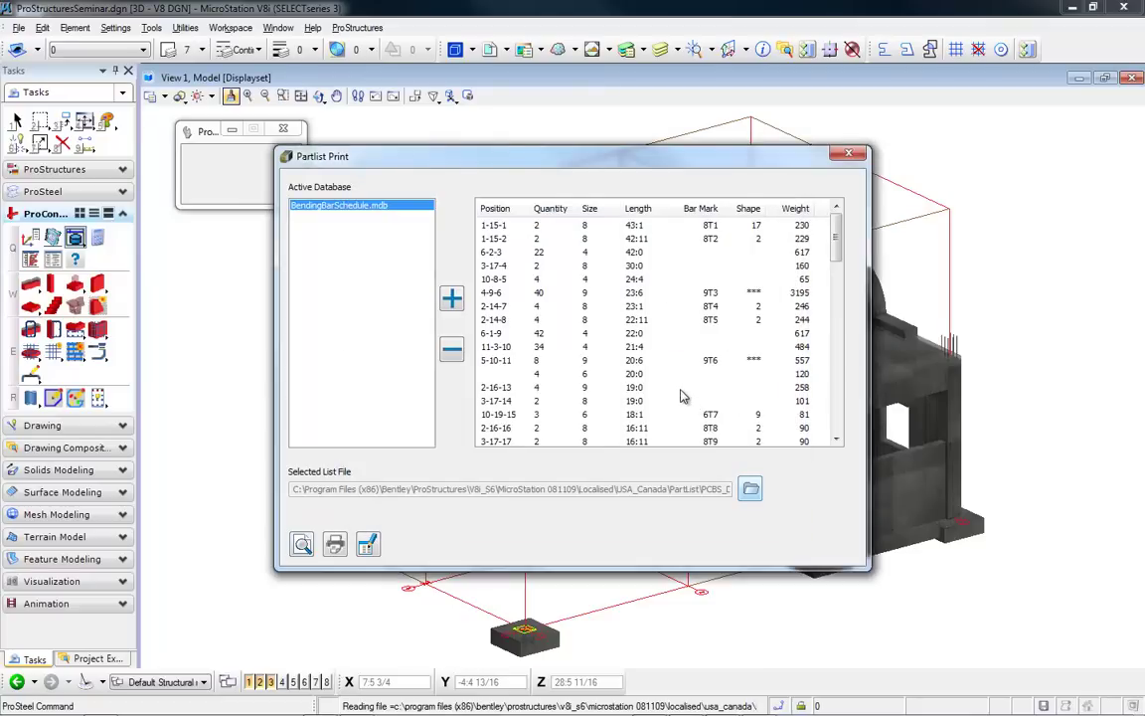
left_click(303, 544)
left_click(846, 553)
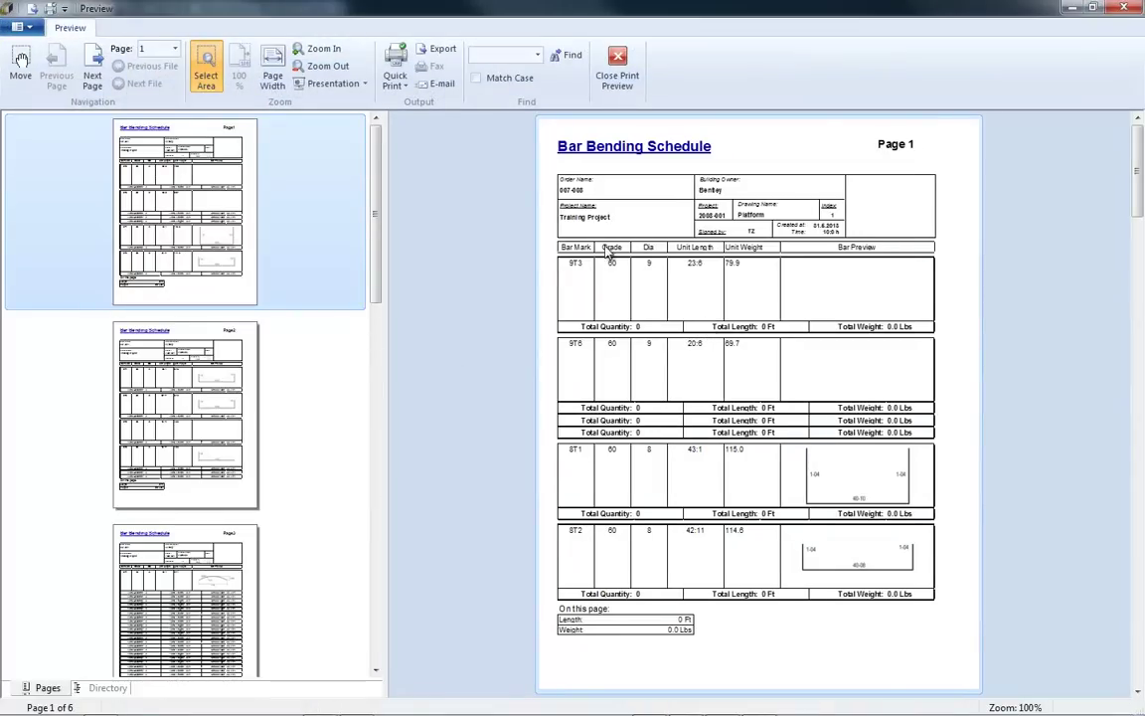
- Examine the bar shapes on pages 1, 2 and 4 of the bar bending schedule and close its preview
left_click(319, 48)
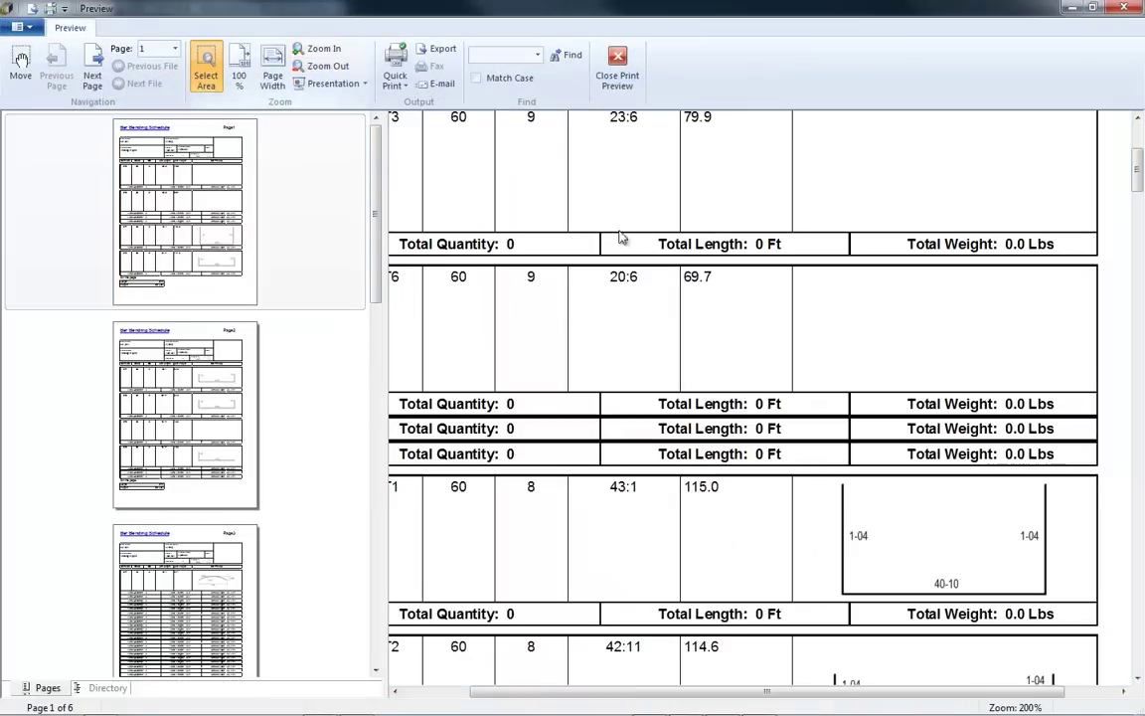
left_click(202, 456)
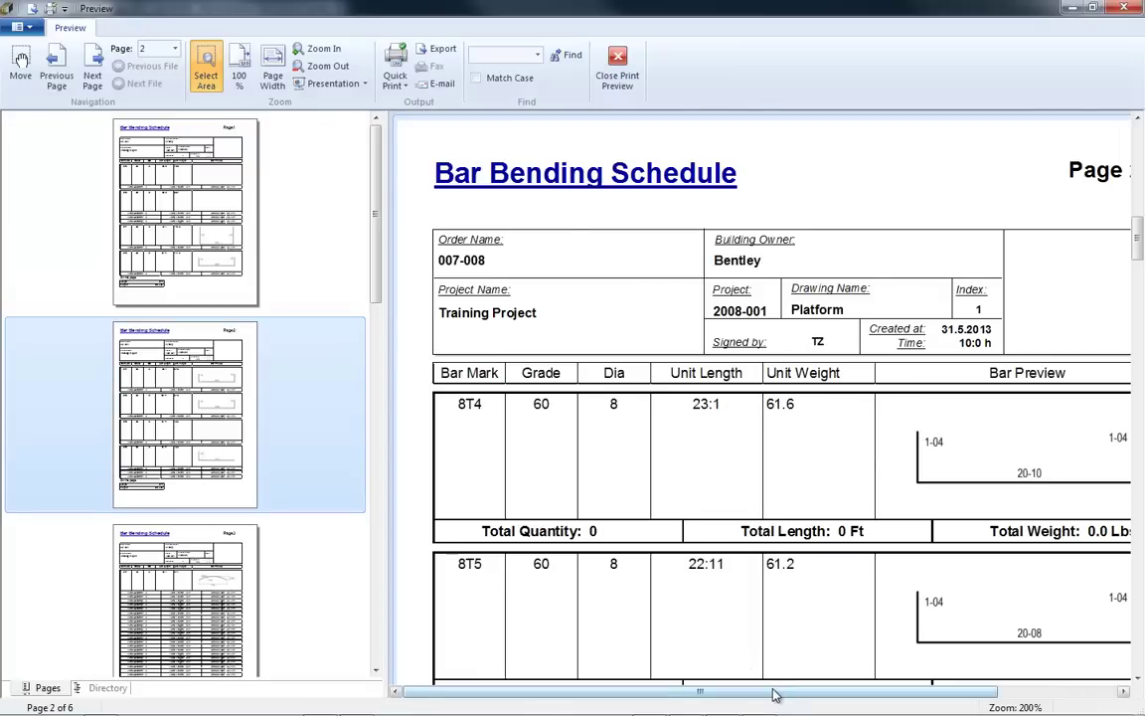
left_click_drag(774, 693, 826, 698)
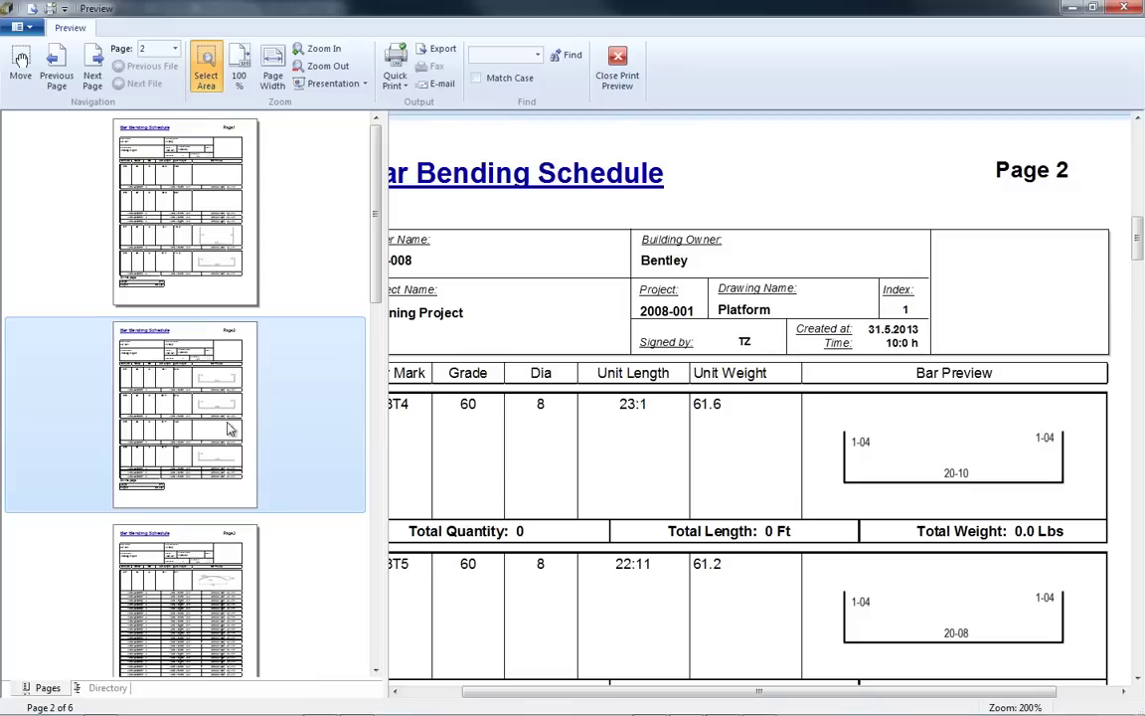
left_click_drag(378, 253, 364, 408)
left_click(174, 468)
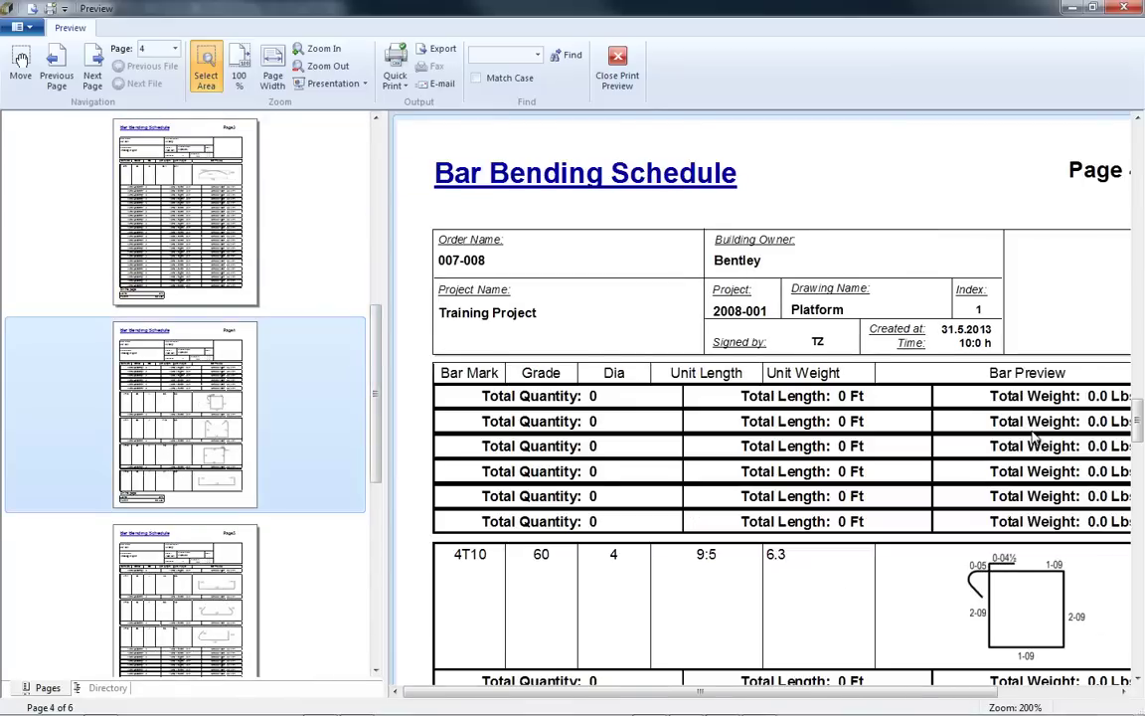
left_click_drag(1136, 429, 1140, 477)
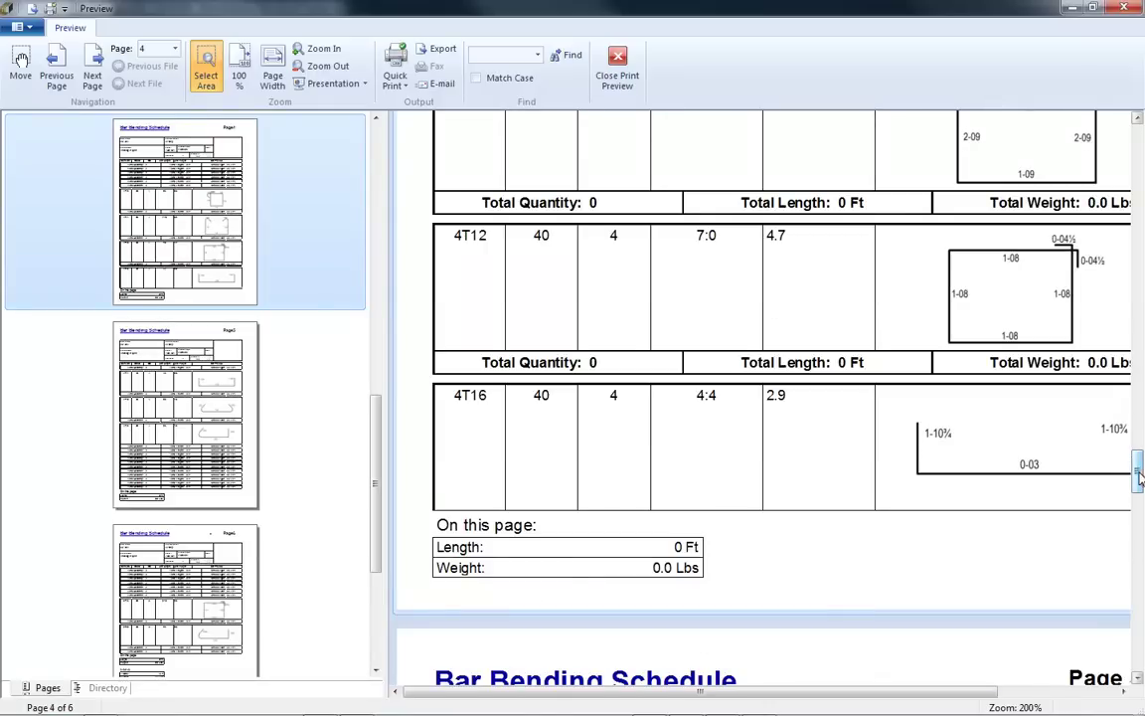
left_click(1134, 9)
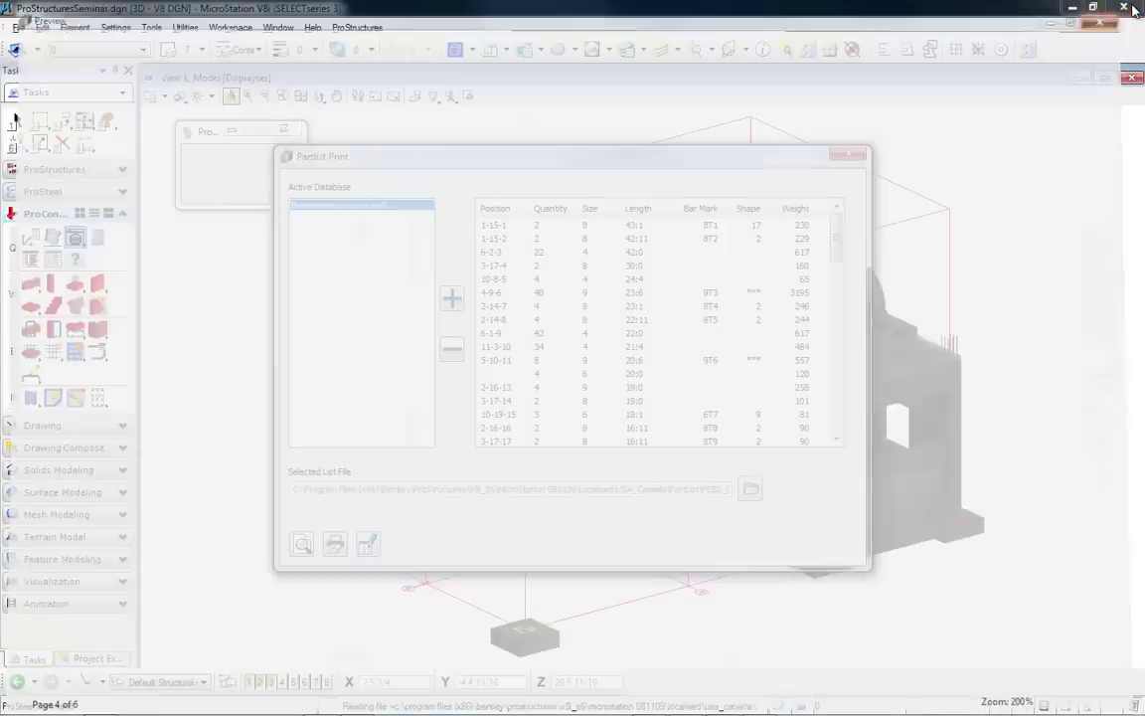
- Open the bar bending schedule template for editing, set its header picture to BentleyLOGO_4C_complete.tif from the Bentley pictures folder, and save it
left_click(370, 541)
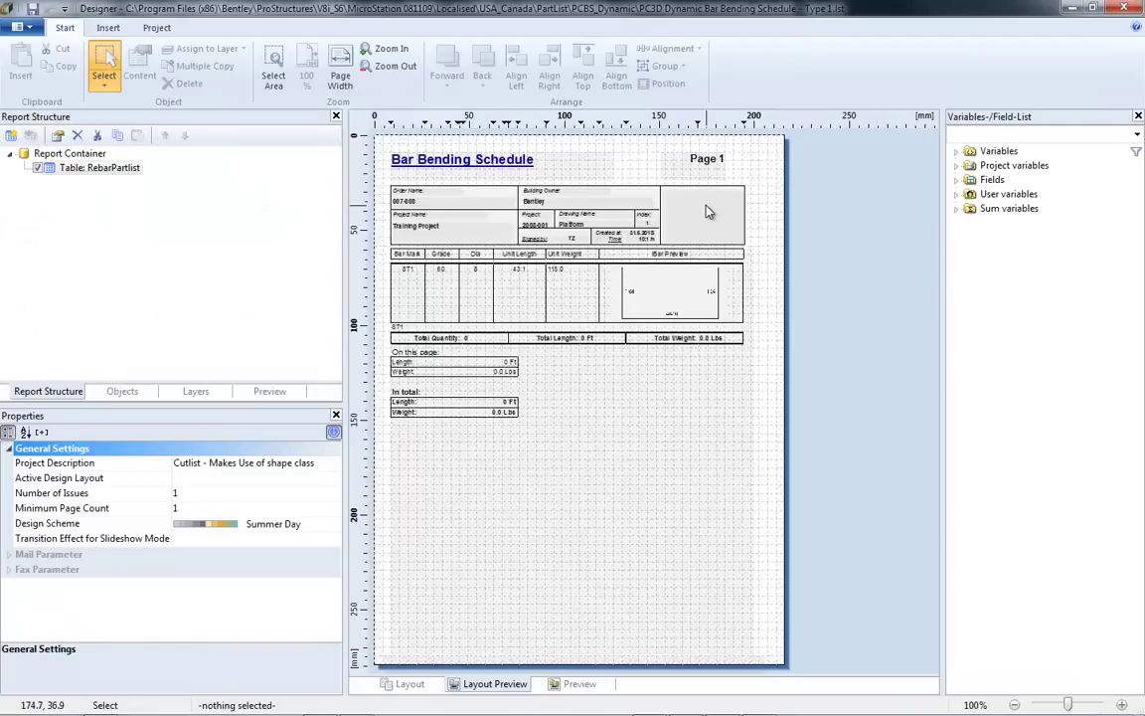
double_click(702, 215)
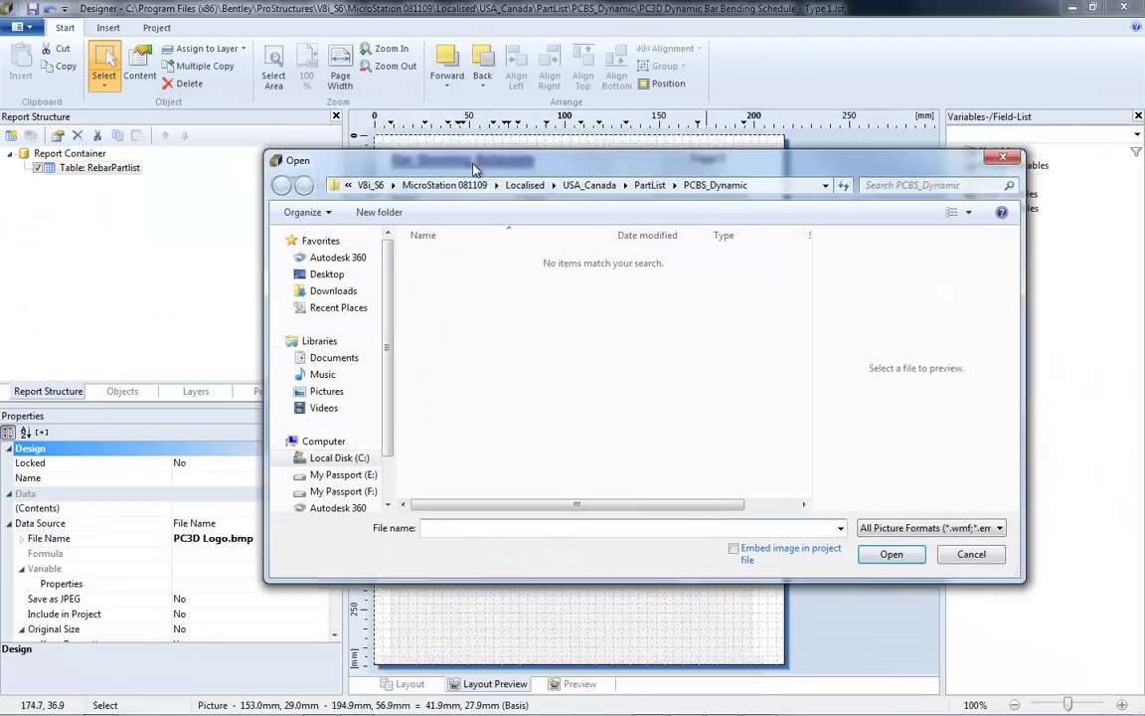
left_click(323, 274)
double_click(701, 350)
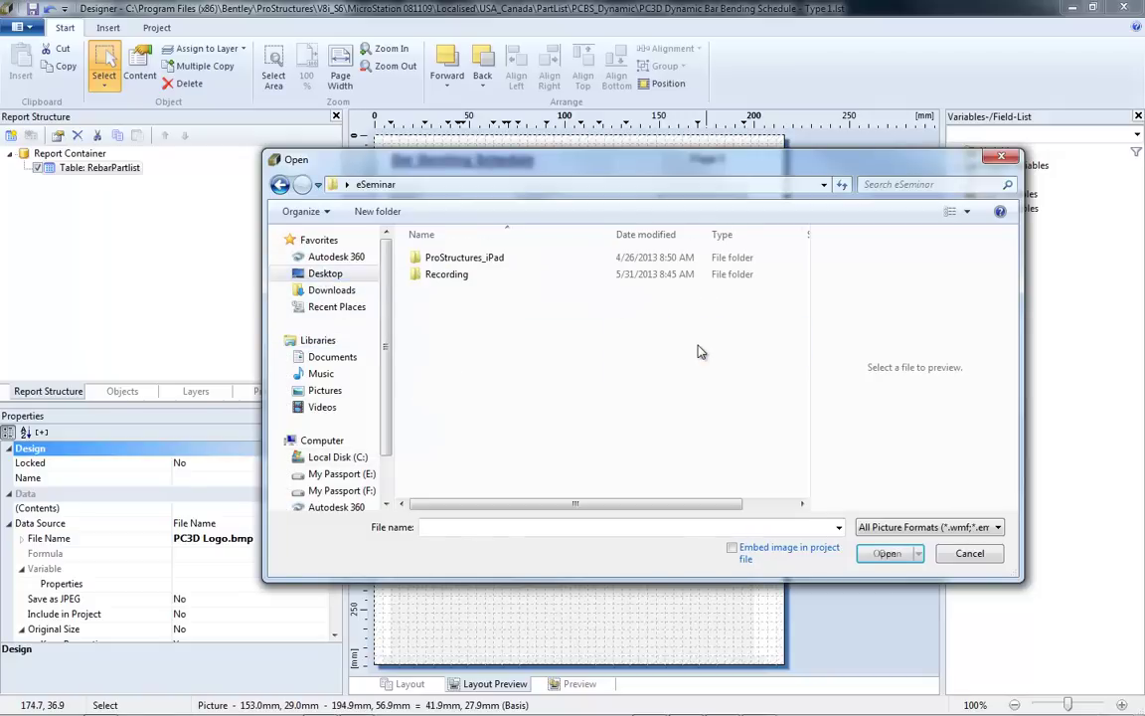
left_click(326, 390)
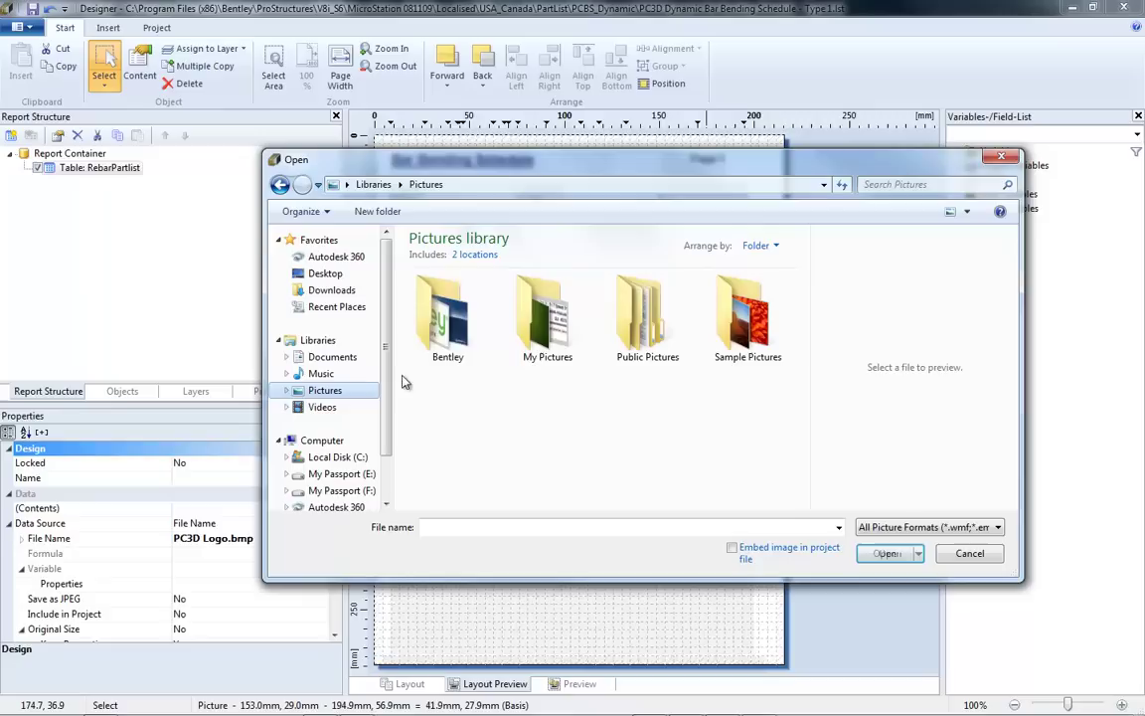
double_click(439, 334)
left_click(444, 322)
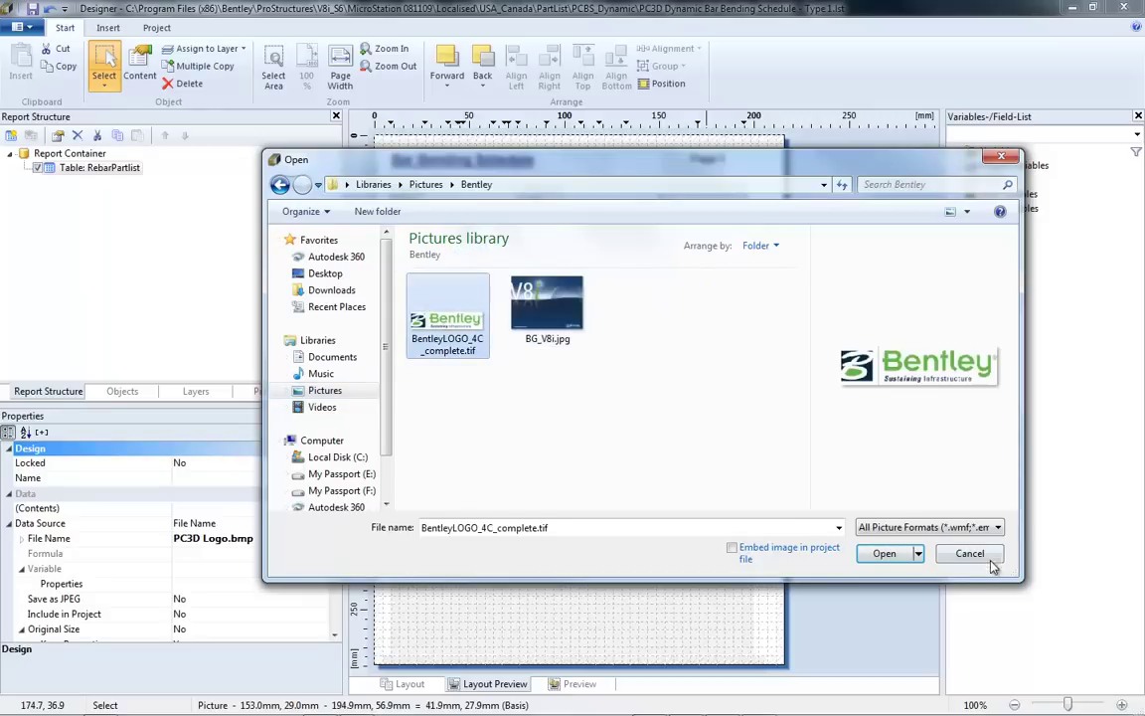
left_click(884, 552)
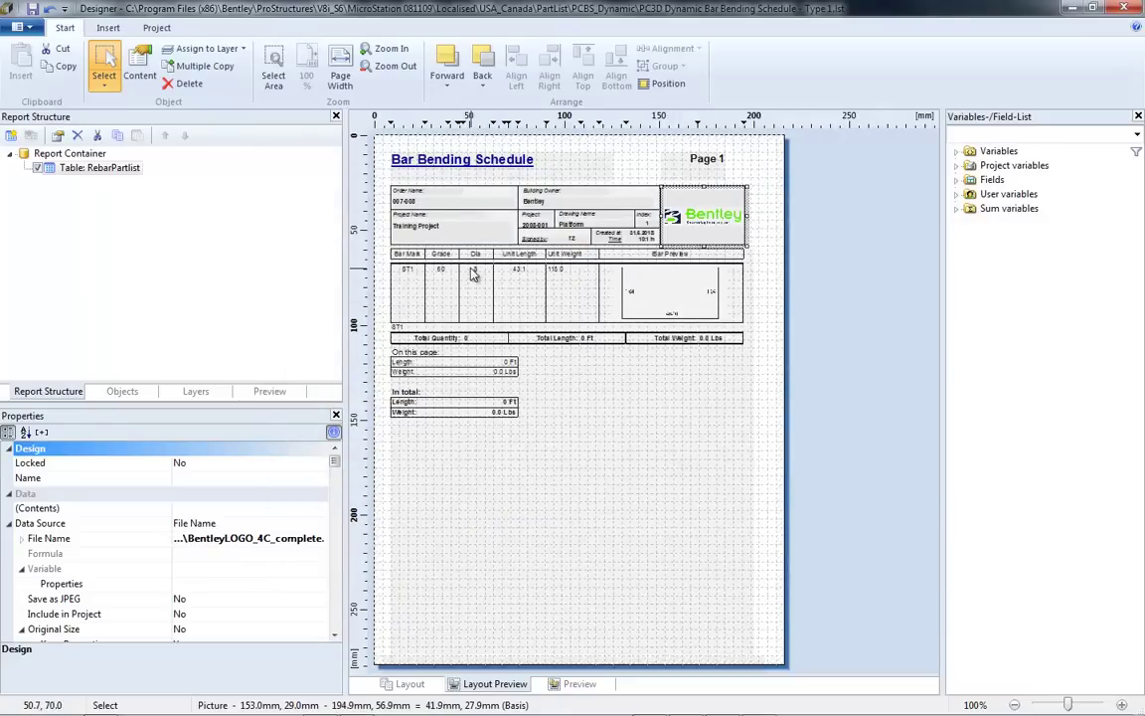
left_click(1124, 8)
left_click(563, 370)
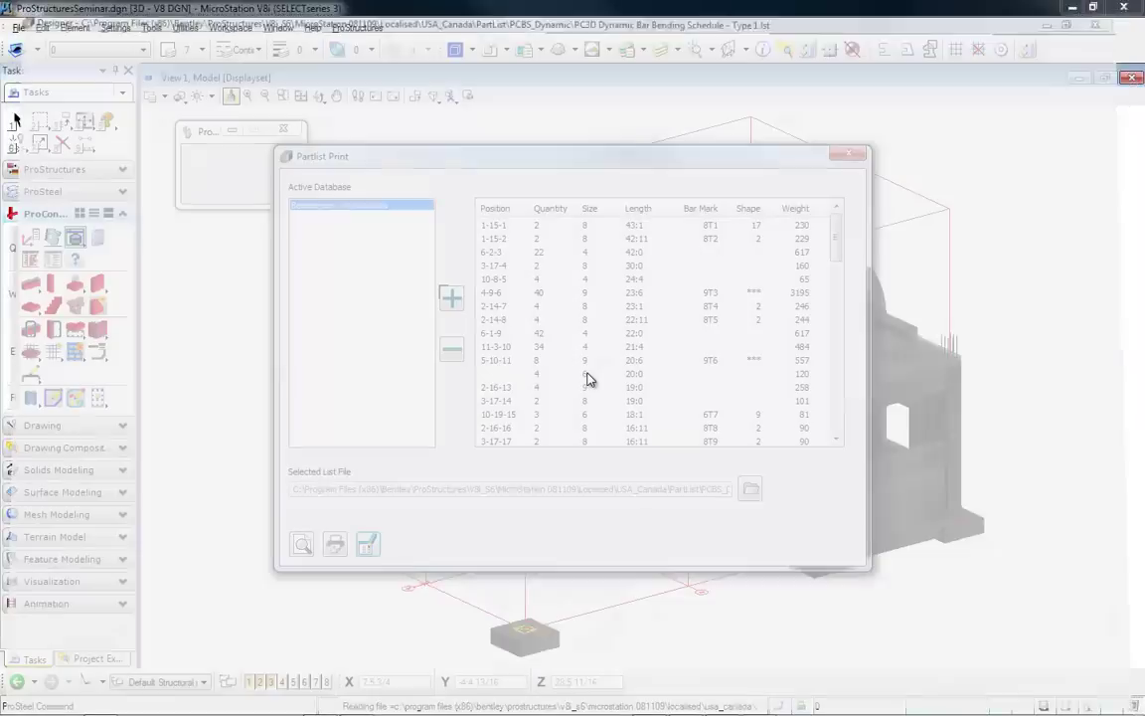
- Preview the bar bending schedule to check the header logo, and close the preview and the part list printing dialog
left_click(303, 545)
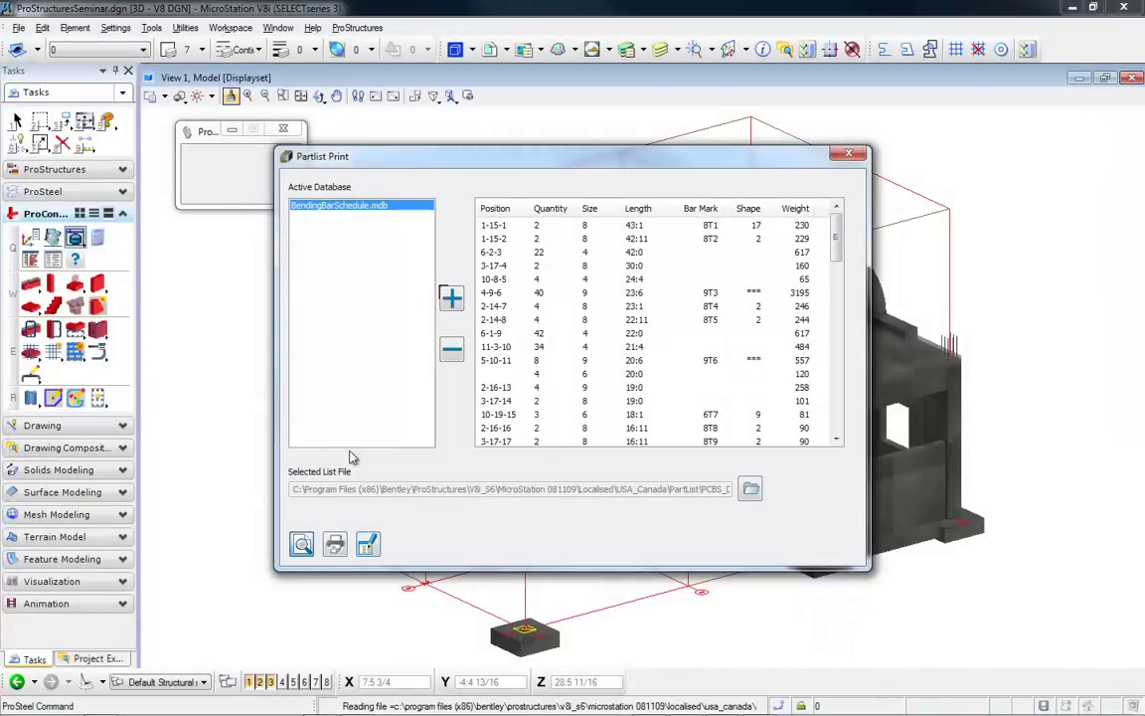
left_click(823, 558)
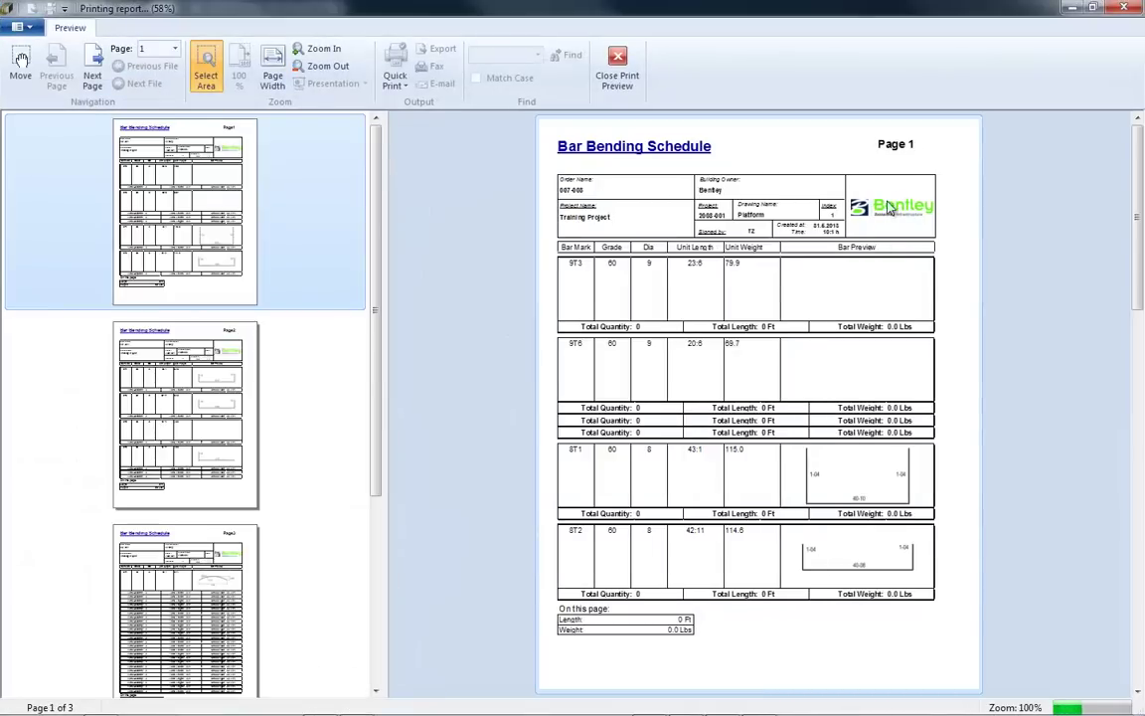
left_click(1120, 9)
left_click(848, 152)
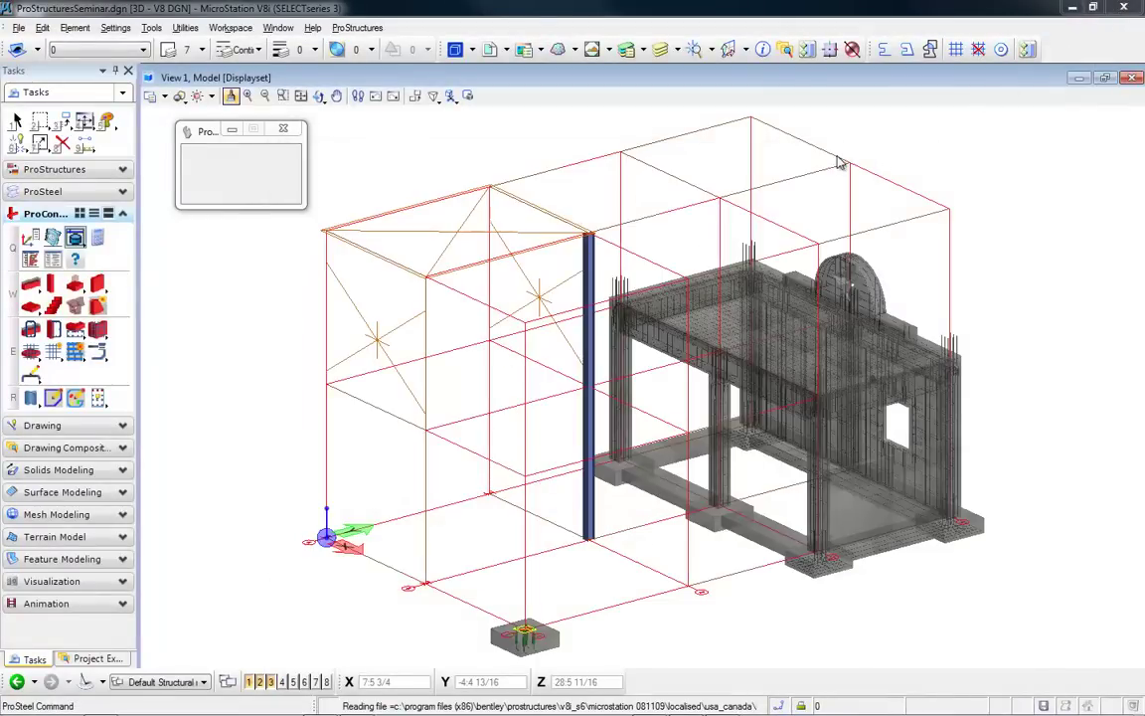
- Redisplay all hidden steel parts of the structure using the ProStructures tools
left_click(45, 171)
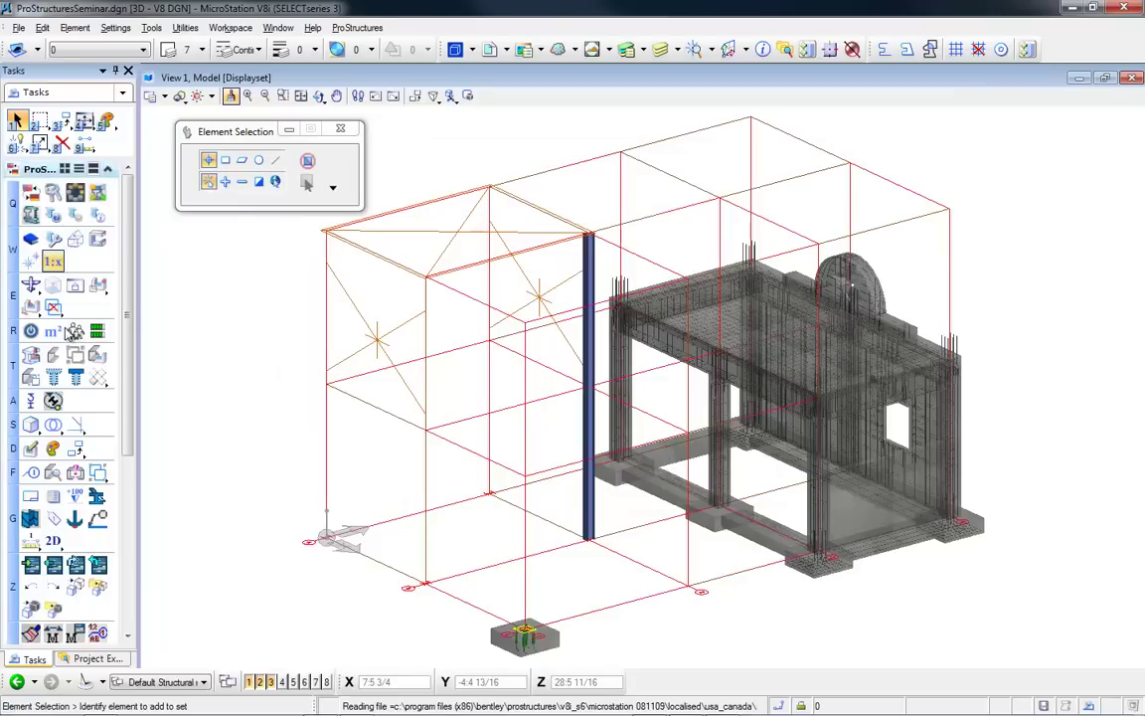
left_click(31, 354)
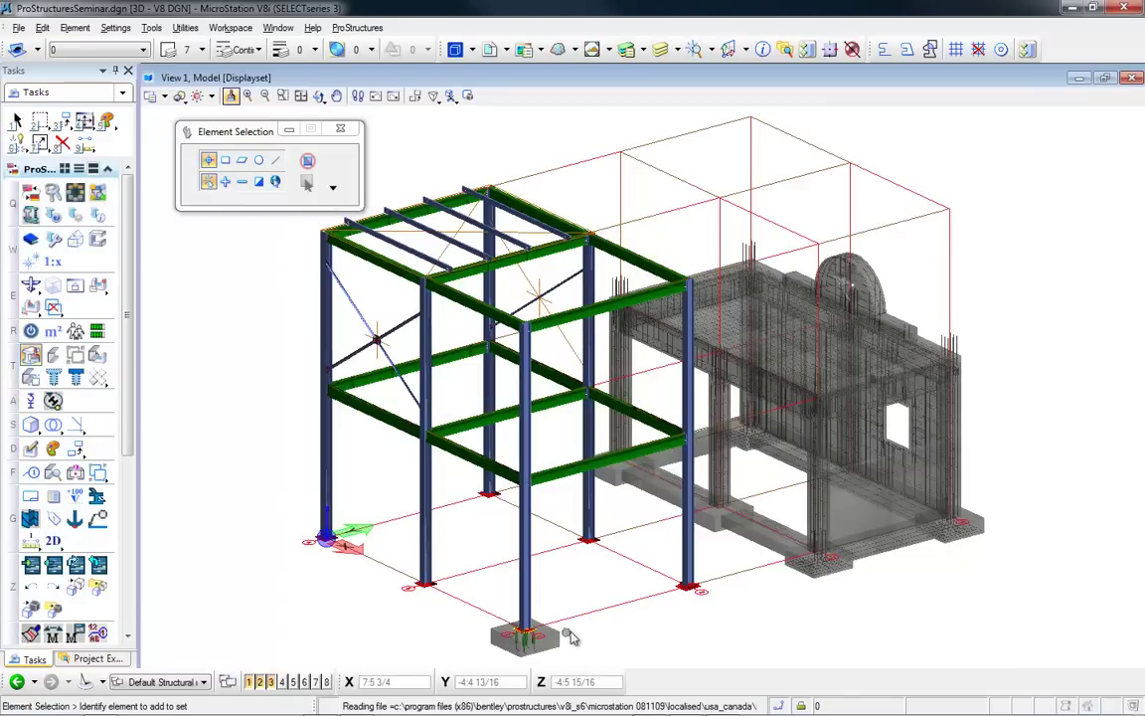
- Start the ProSteel DetailCenter for the complete steel and concrete model
left_click_drag(125, 452, 123, 493)
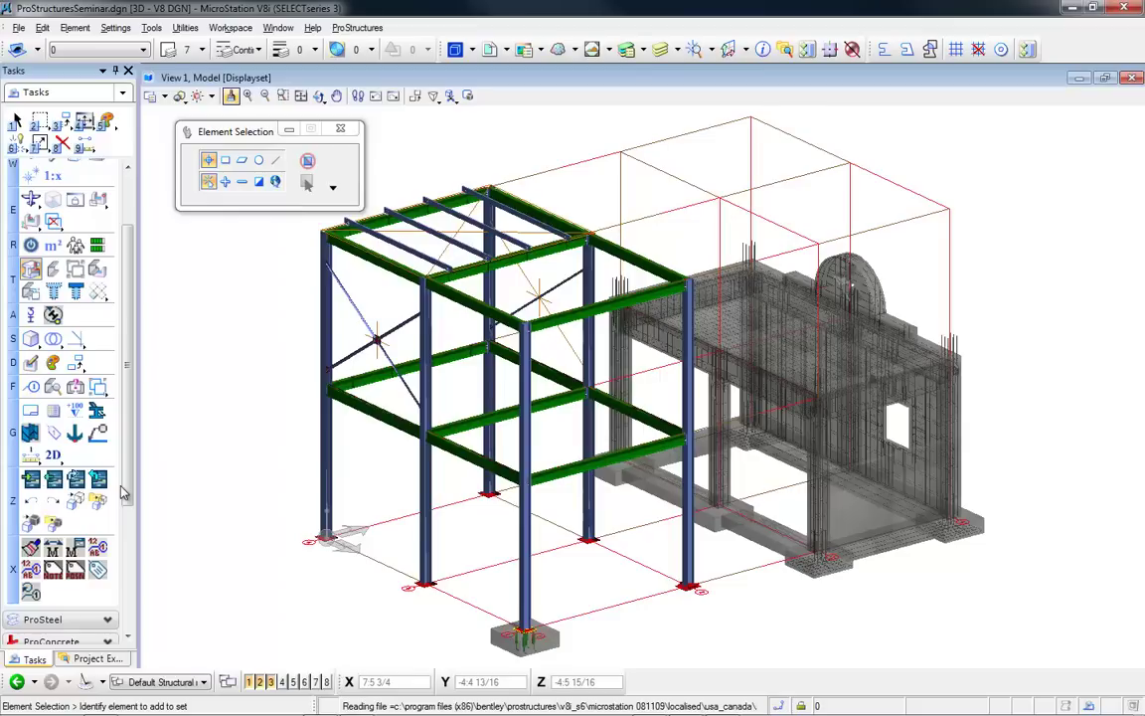
left_click_drag(123, 491, 127, 517)
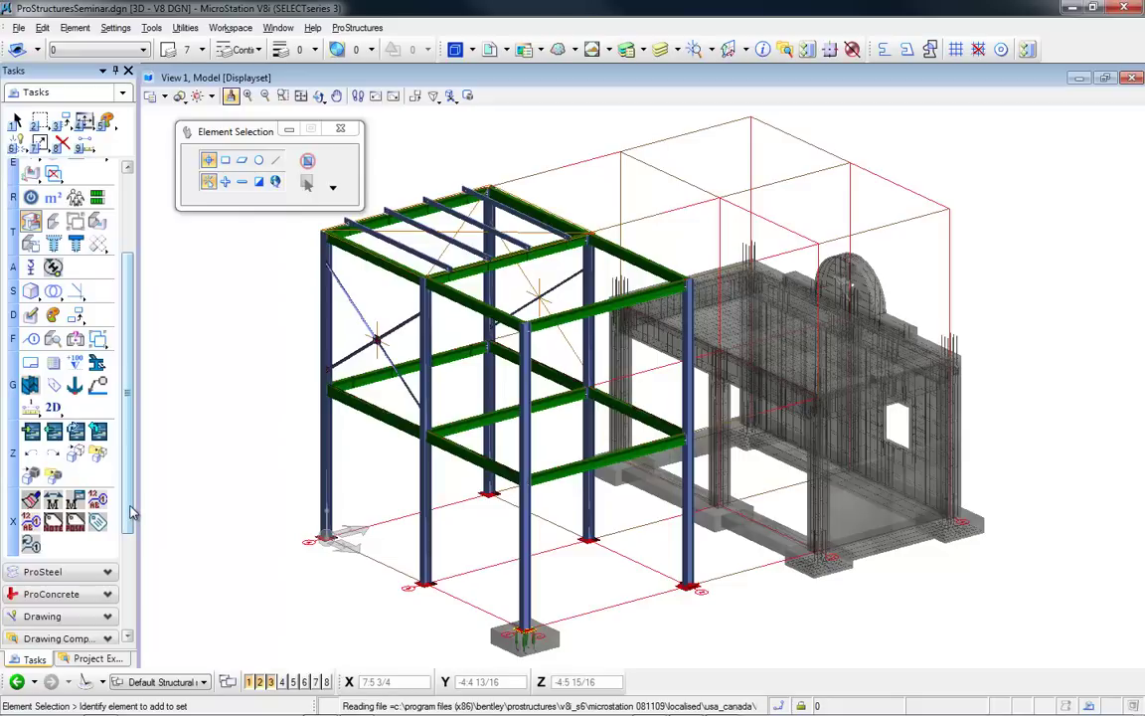
left_click_drag(128, 512, 126, 370)
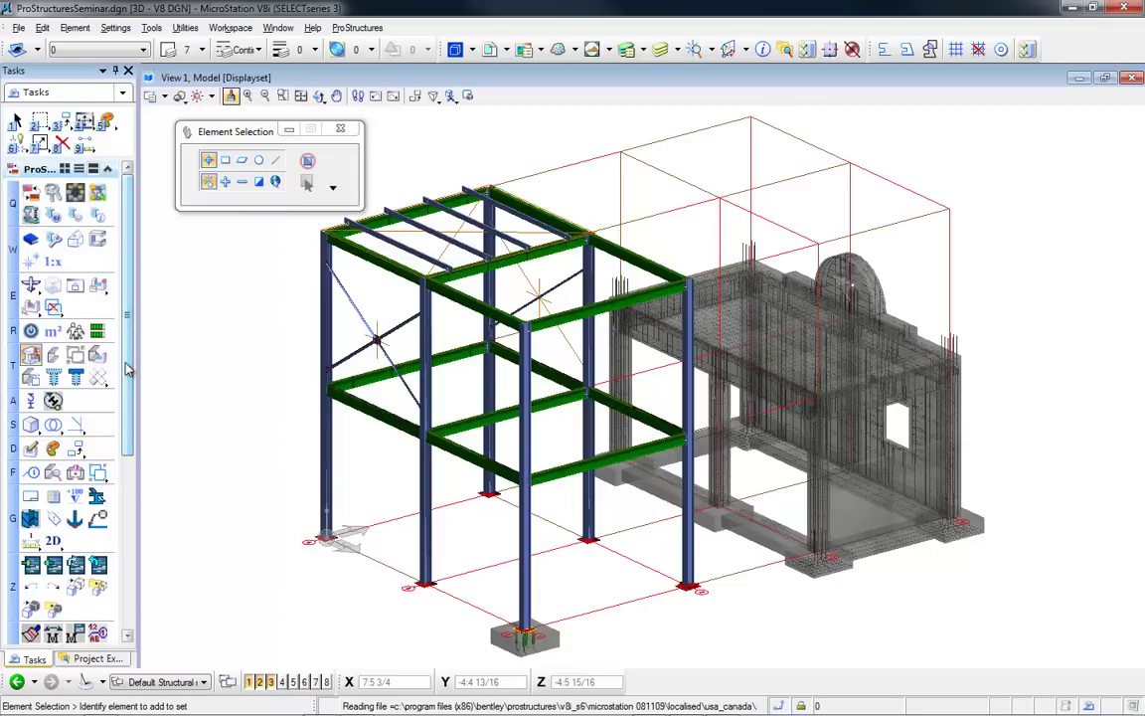
left_click(97, 476)
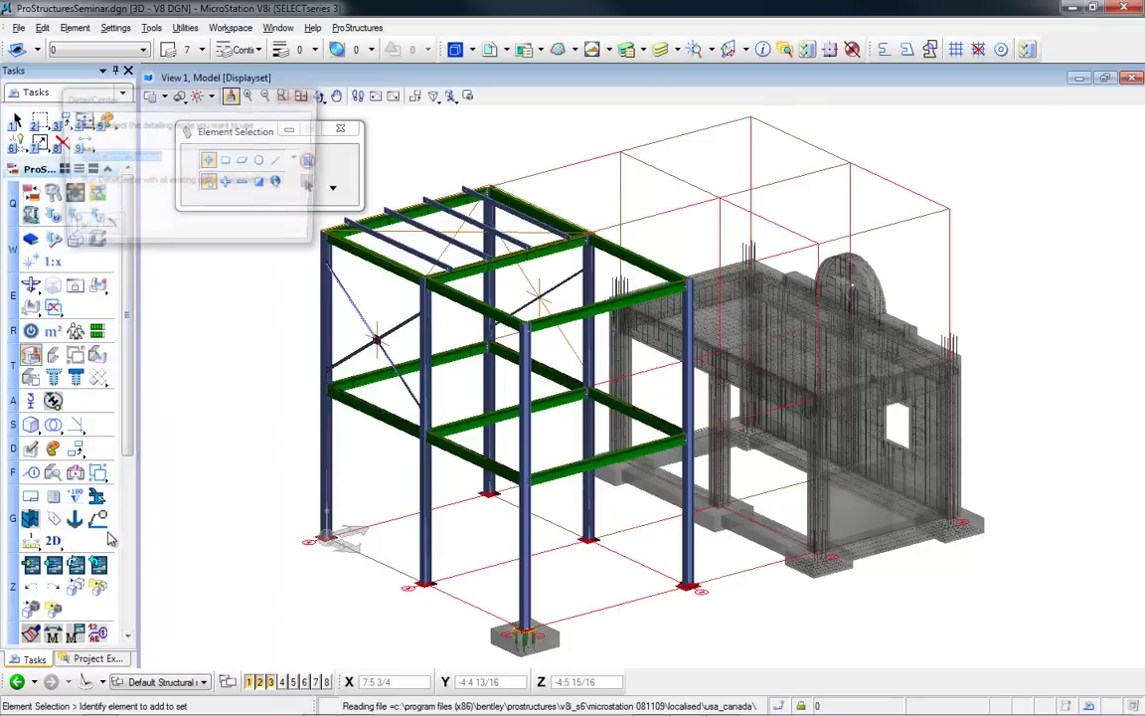
left_click(77, 229)
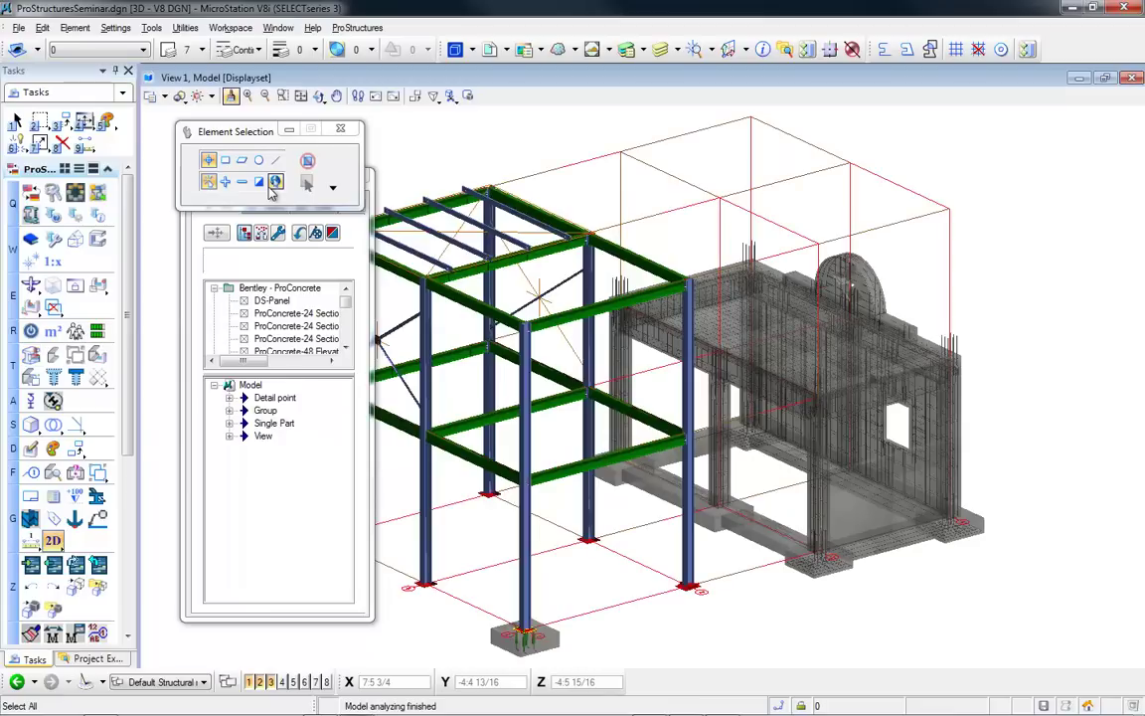
- Move the DetailCenter window clear of the structure, enlarge it and give the detail styles list more height
left_click_drag(255, 180, 185, 140)
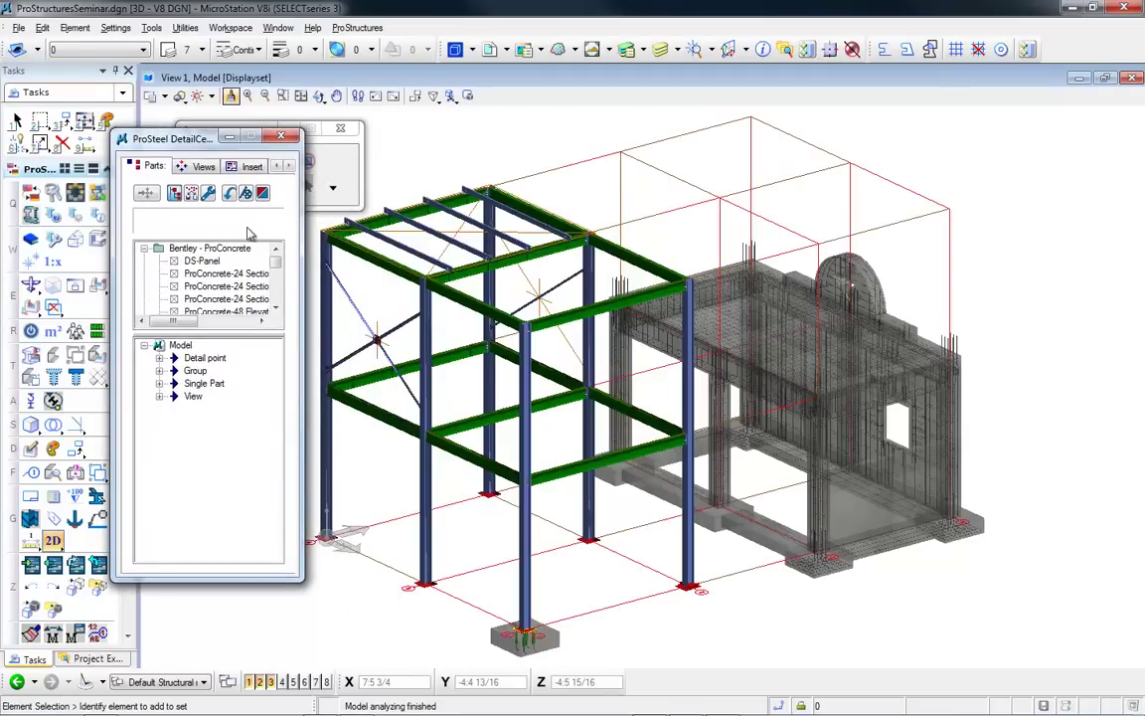
left_click_drag(112, 130, 54, 41)
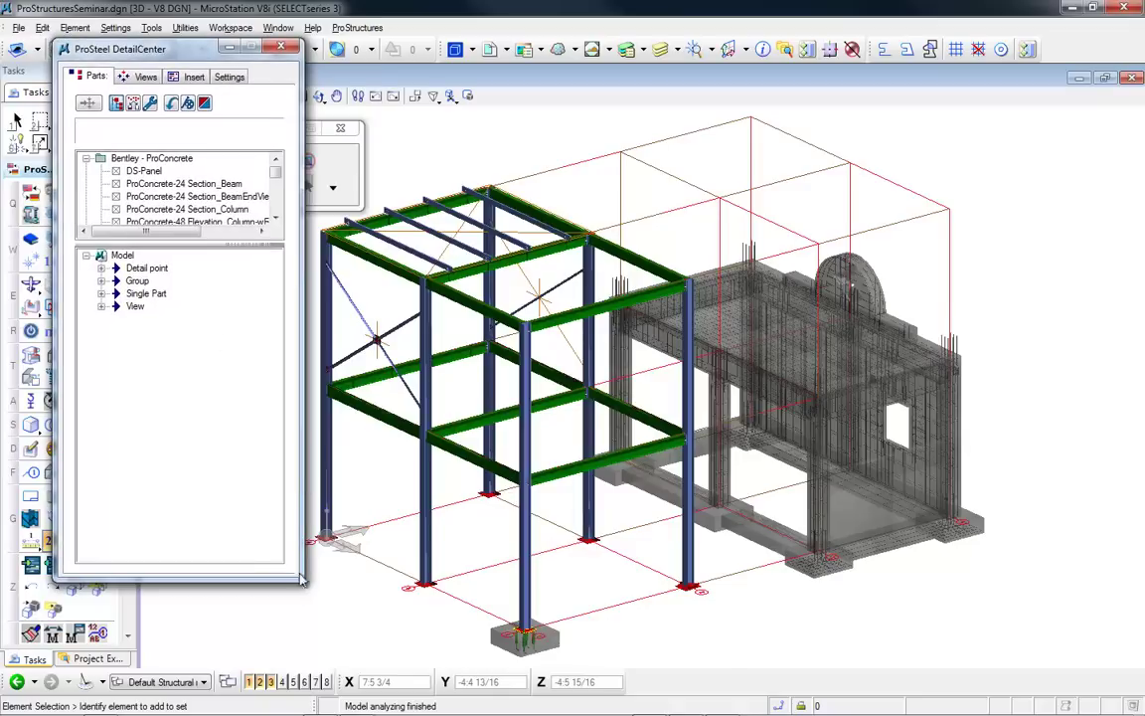
left_click_drag(304, 581, 368, 637)
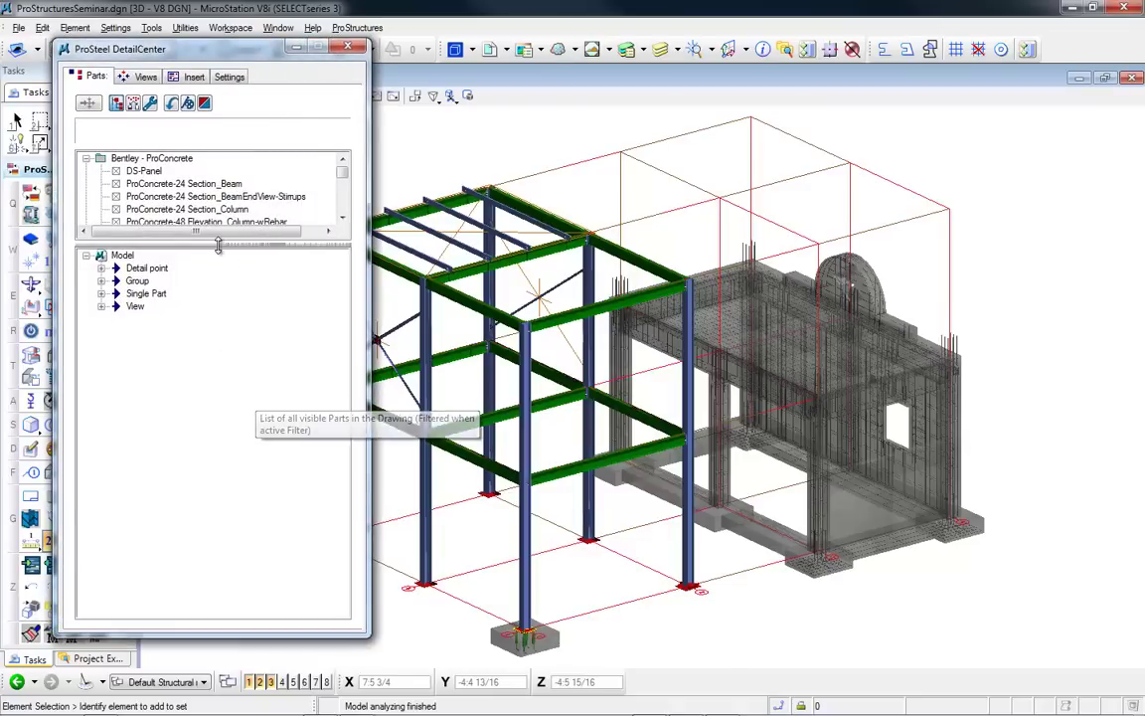
left_click_drag(223, 248, 223, 303)
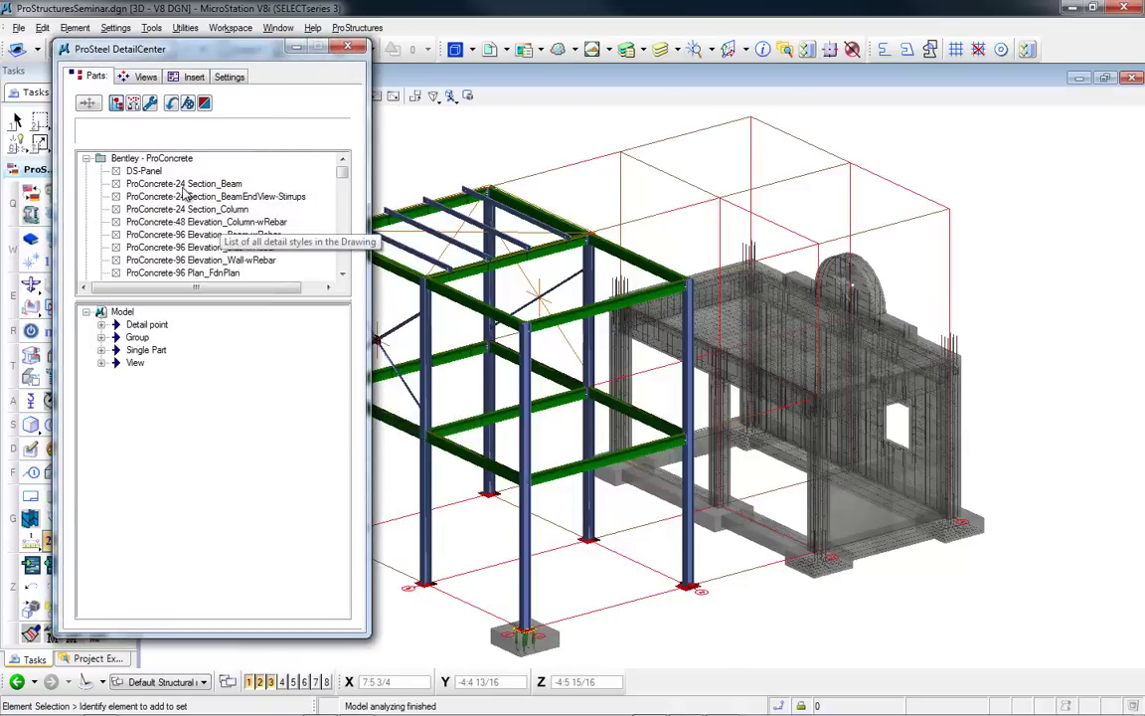
- Examine the View, Group and Single Part entries of the model tree and select view Bentley_Y__1 to highlight its parts
left_click(101, 364)
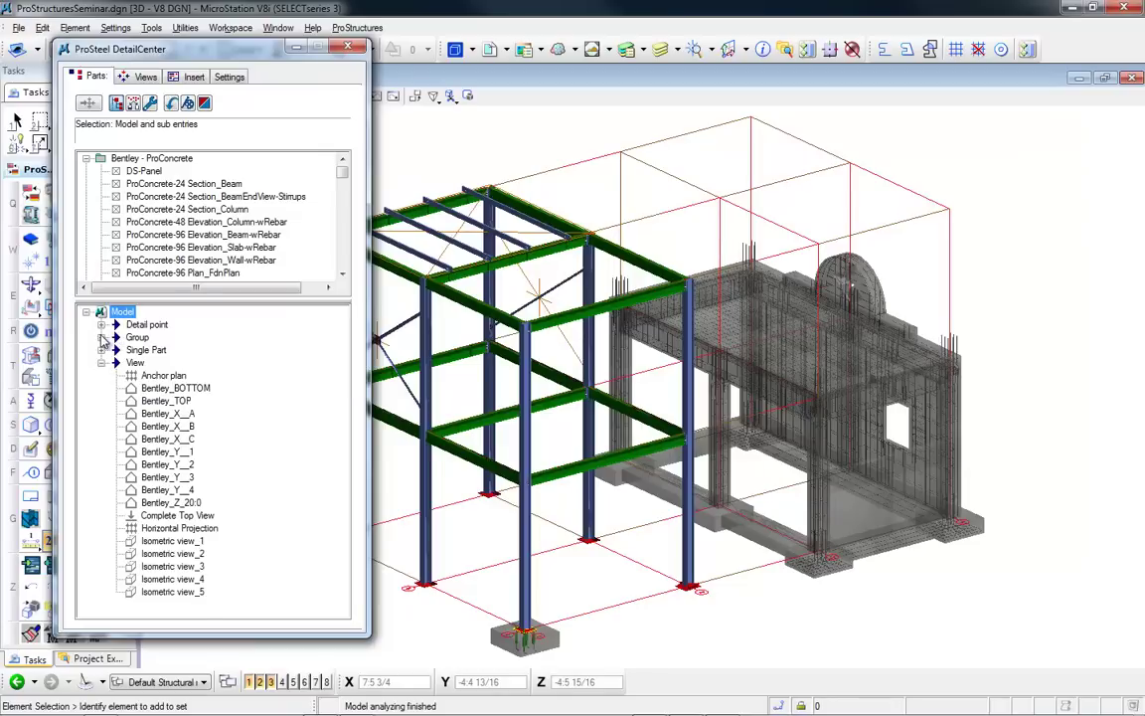
left_click(101, 337)
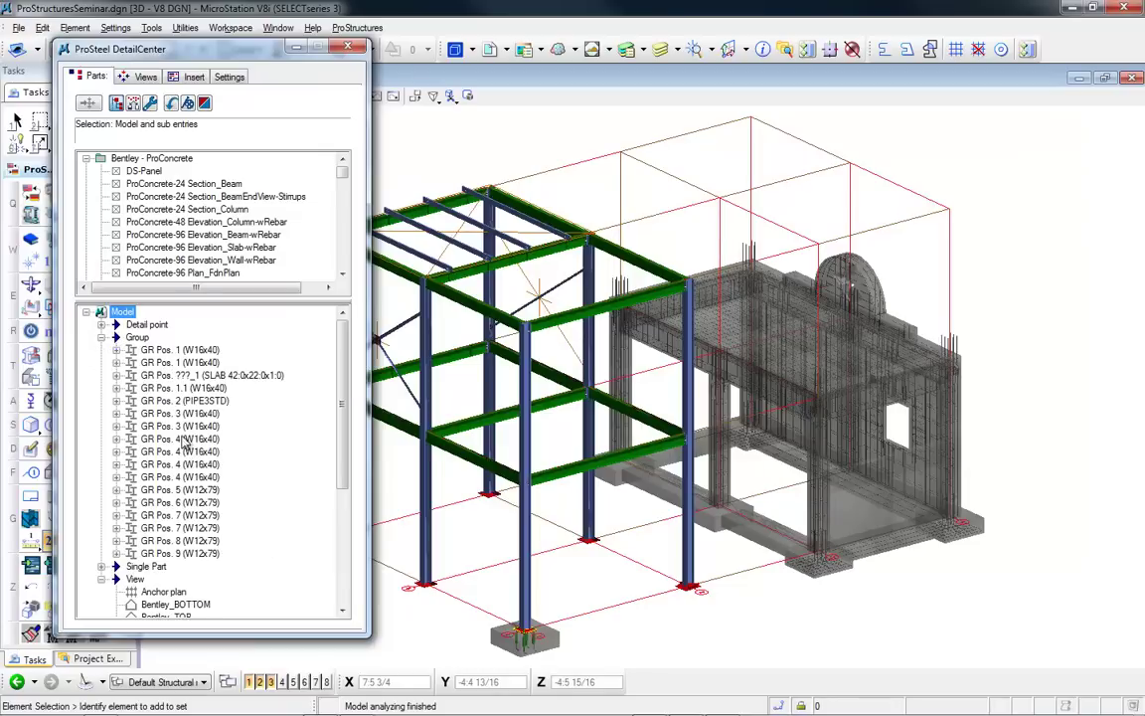
left_click(101, 337)
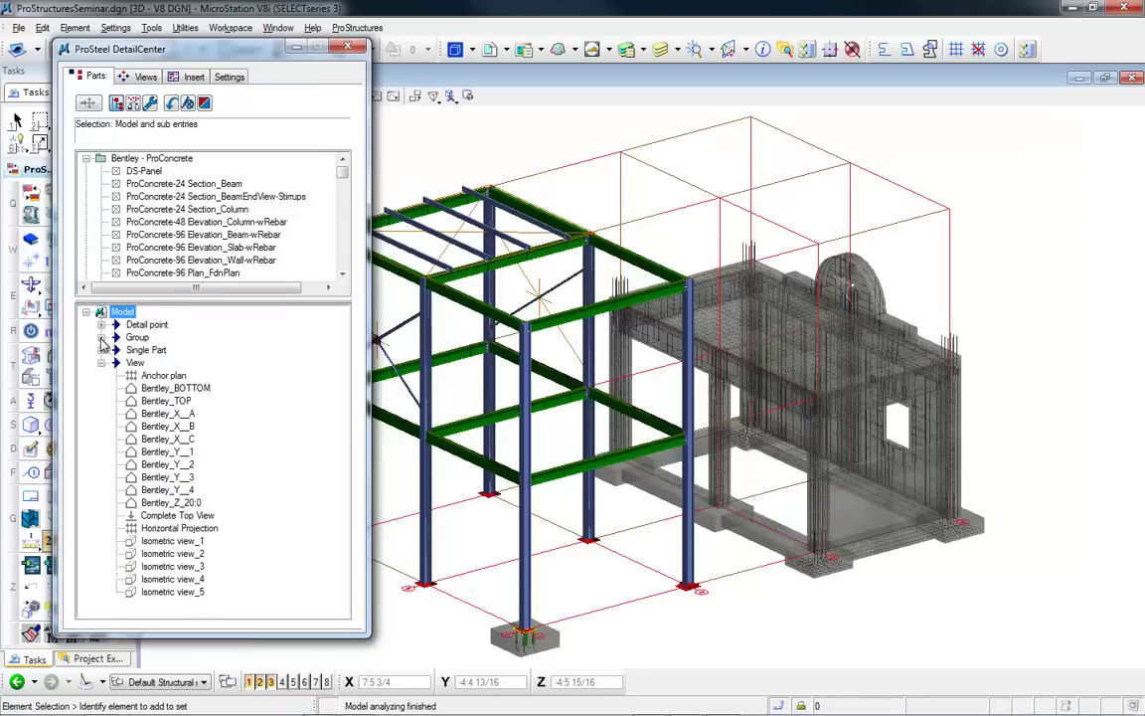
left_click(102, 350)
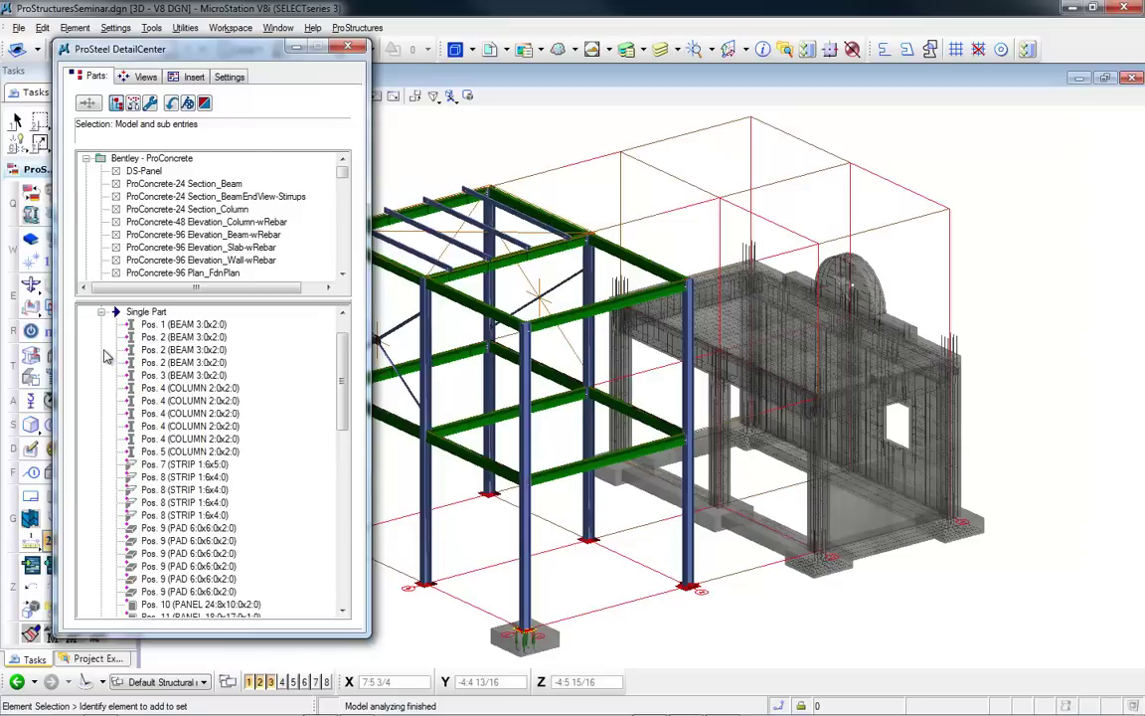
left_click(101, 311)
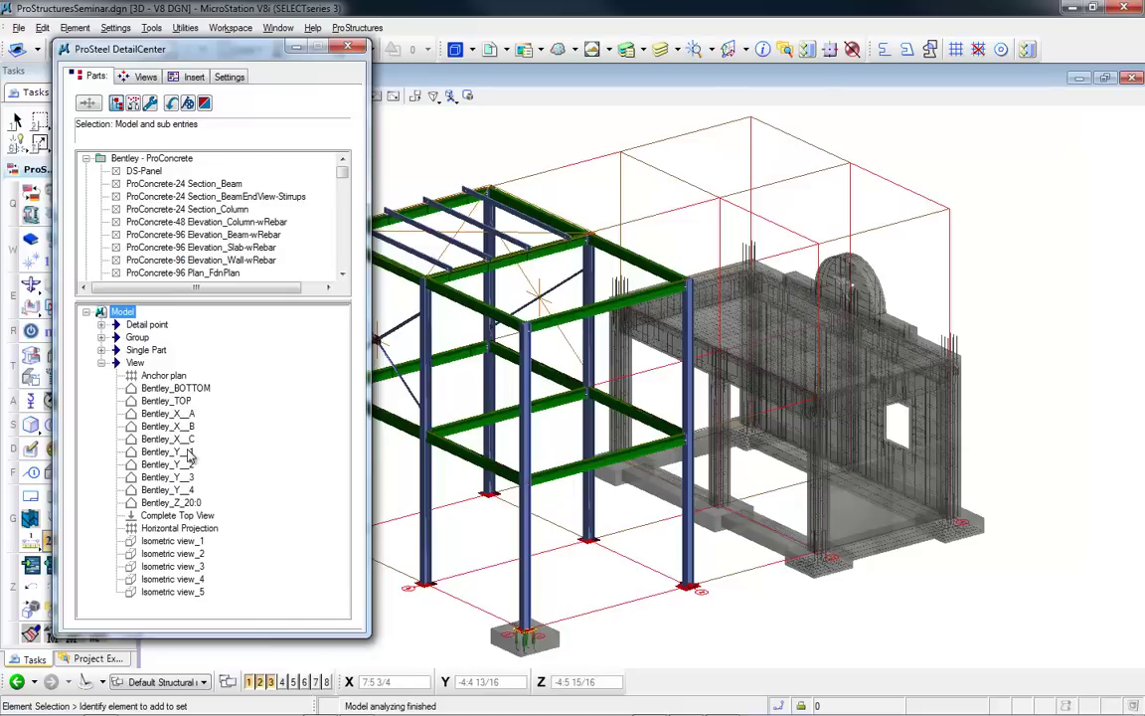
left_click(169, 452)
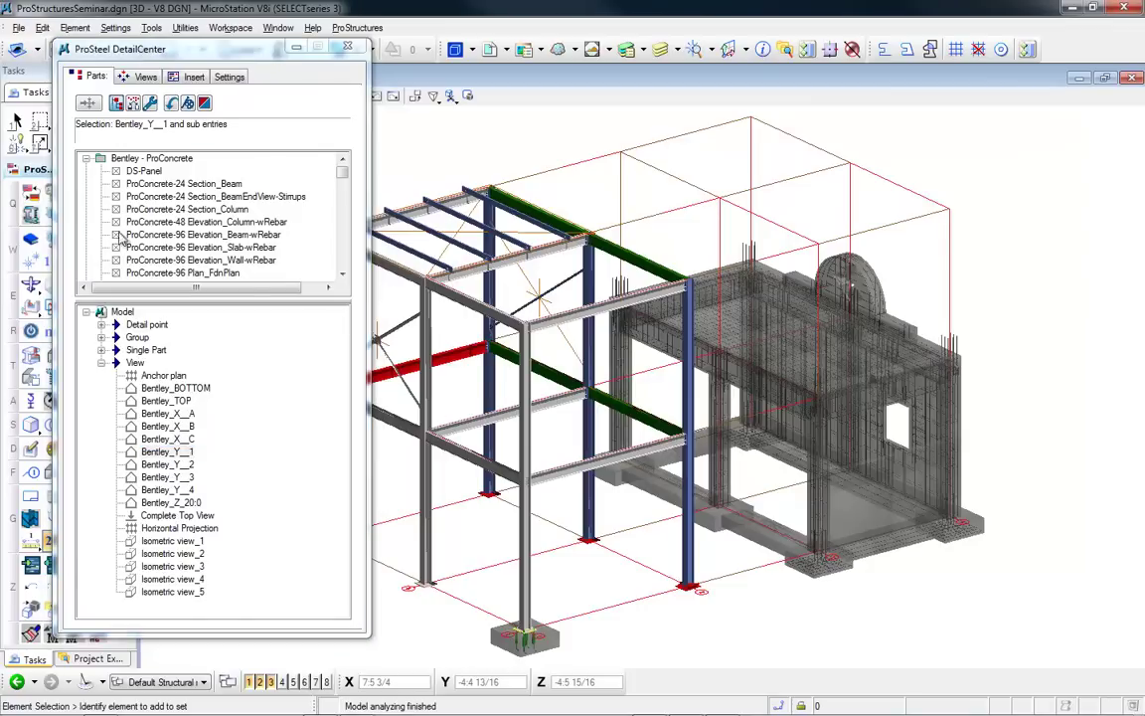
- Remove all unused detail styles of the Bentley - ProConcrete theme
left_click(124, 159)
right_click(124, 159)
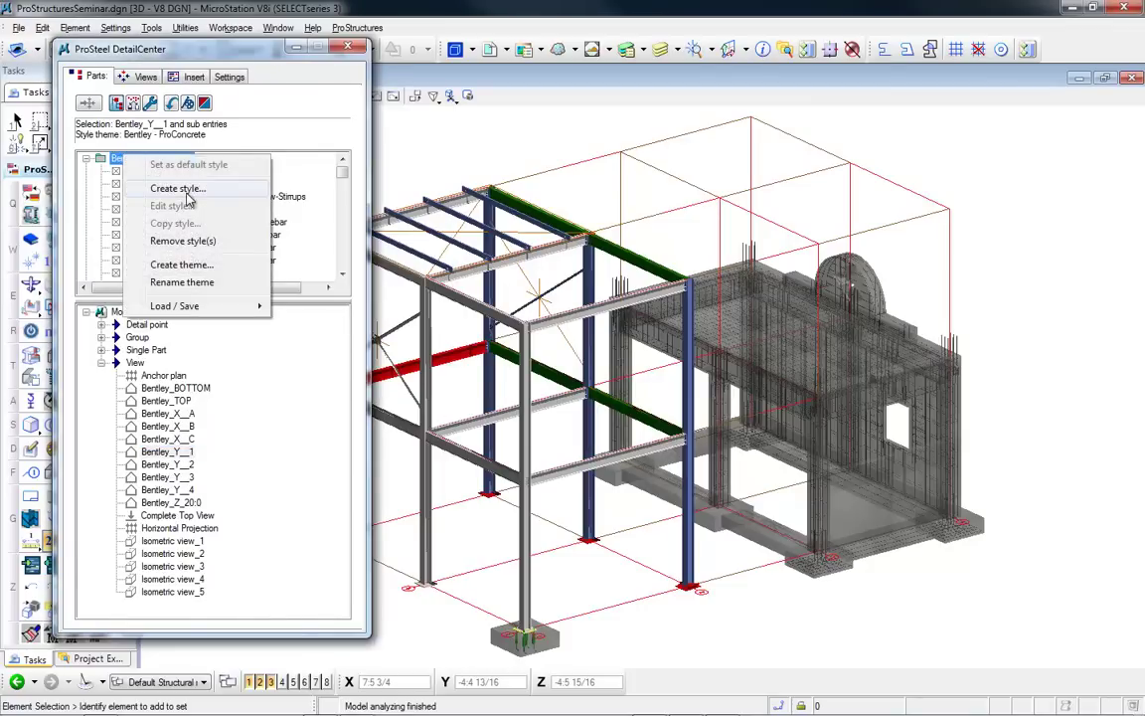
mouse_move(224, 310)
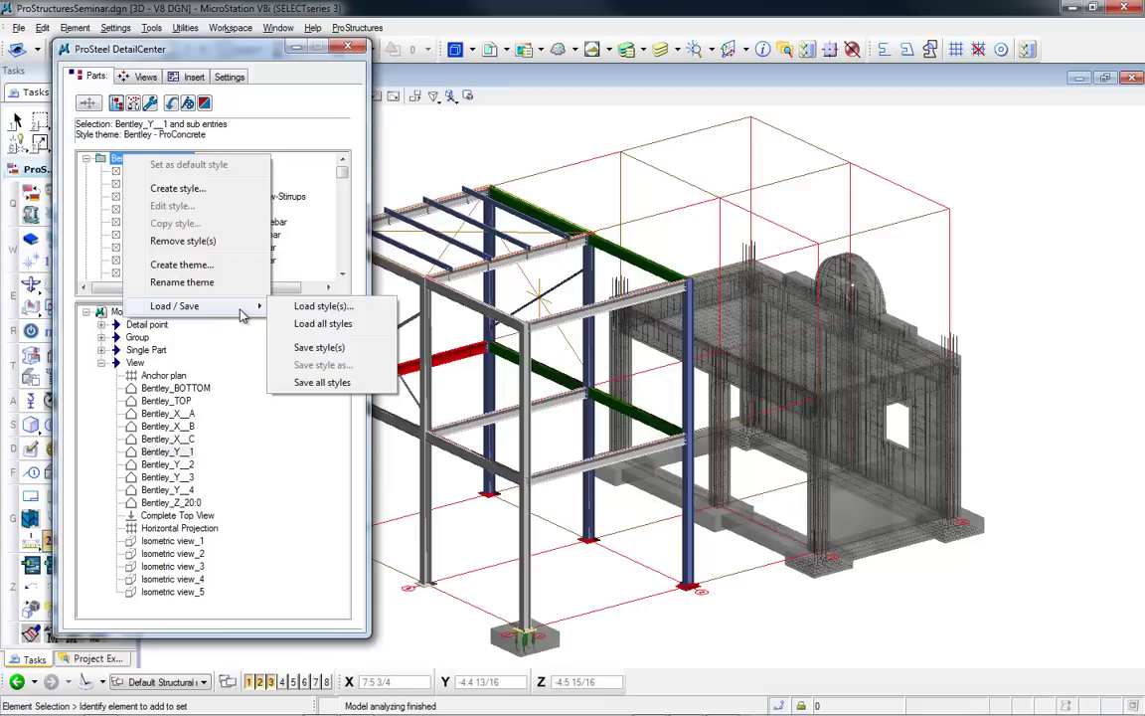
left_click(184, 241)
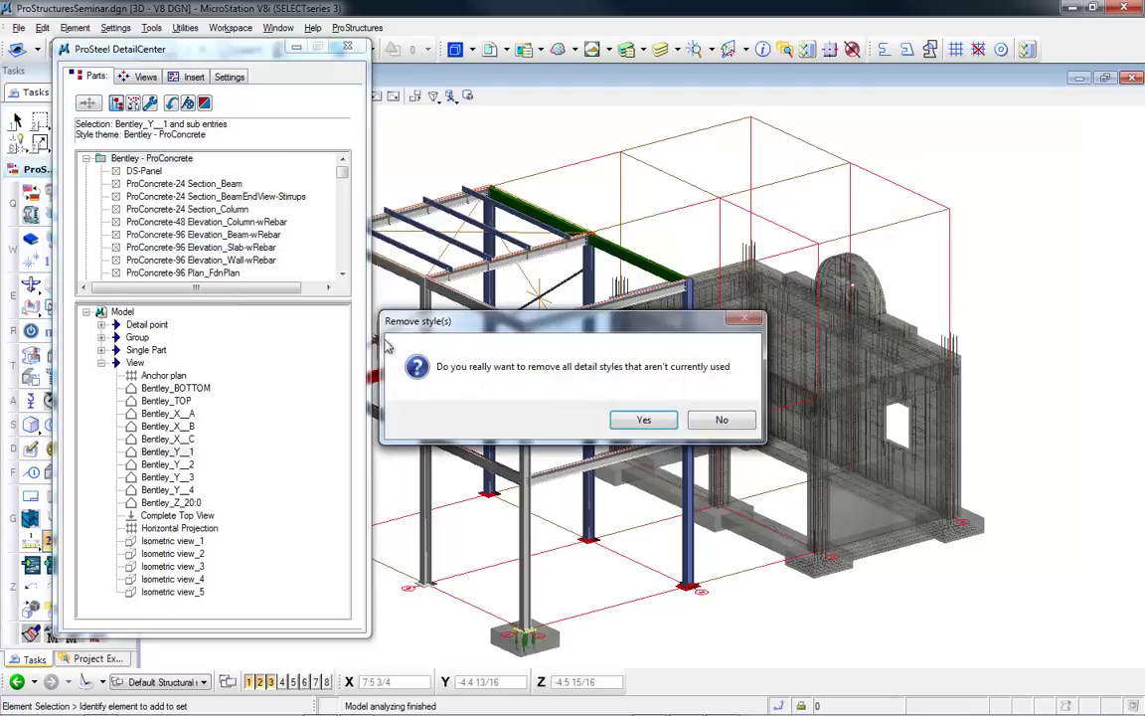
left_click(643, 419)
- Remove all unused detail styles of the Bentley - ProSteel theme
left_click(149, 159)
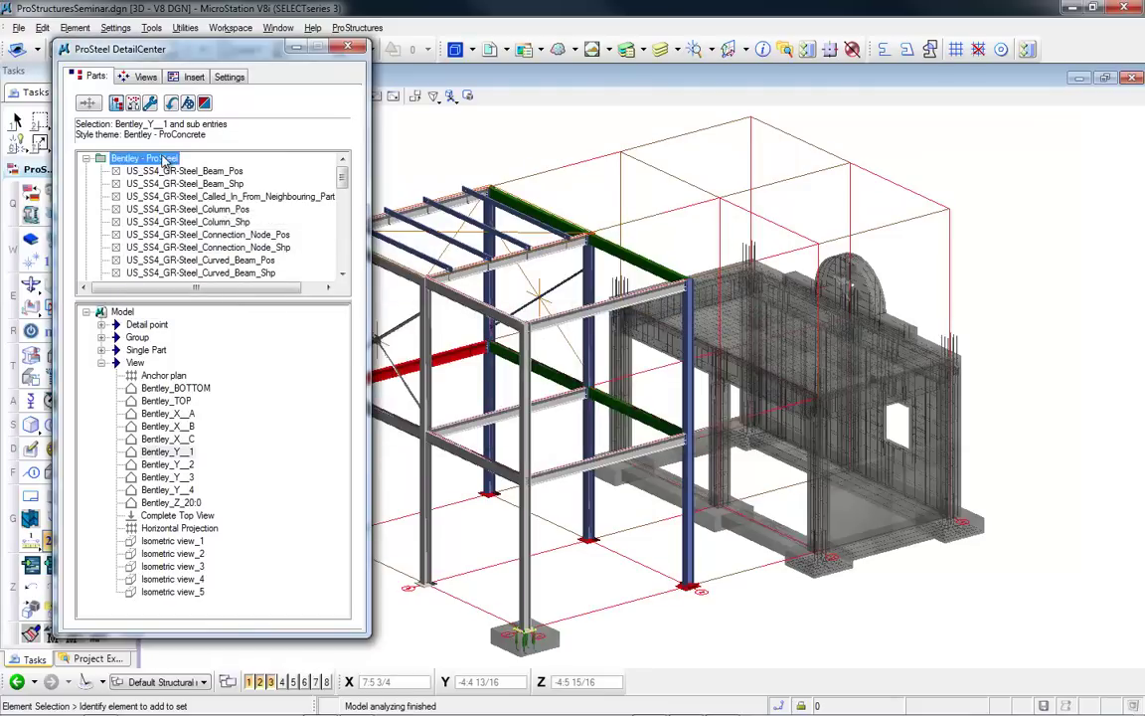
right_click(185, 159)
left_click(221, 241)
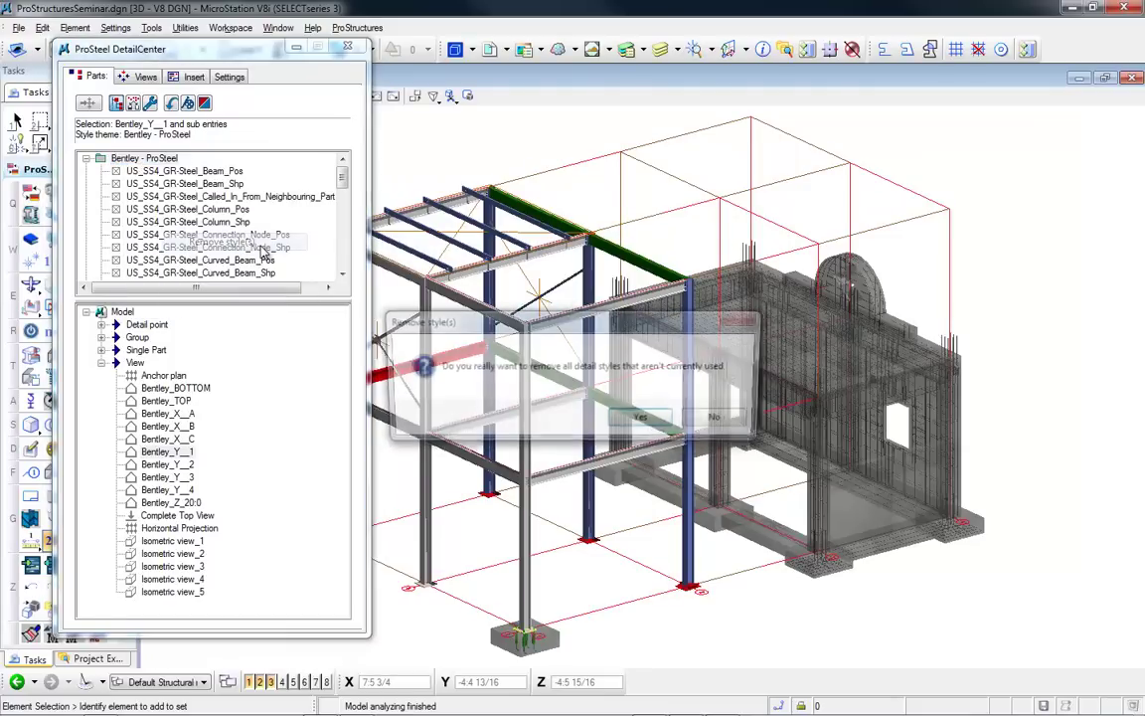
left_click(644, 419)
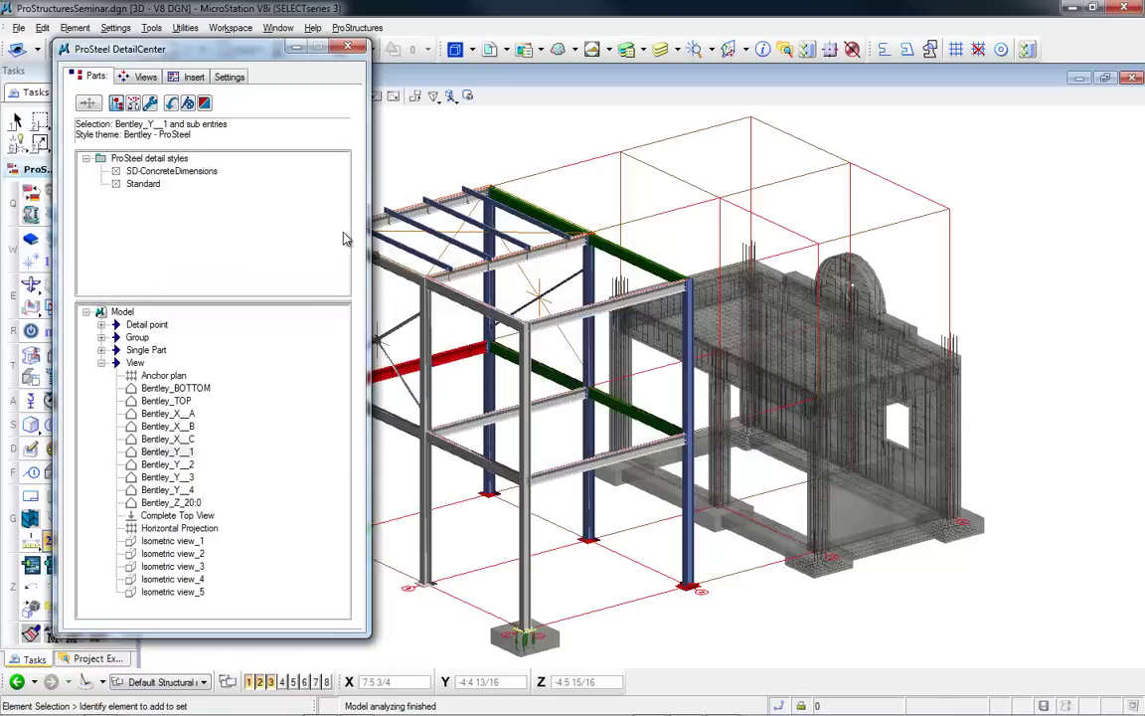
- Load all seven eSeminar detail style files, from eSeminar_ISO.stx through eSeminar_Wall_Singlepart.stx, from the Imperial folder
right_click(163, 161)
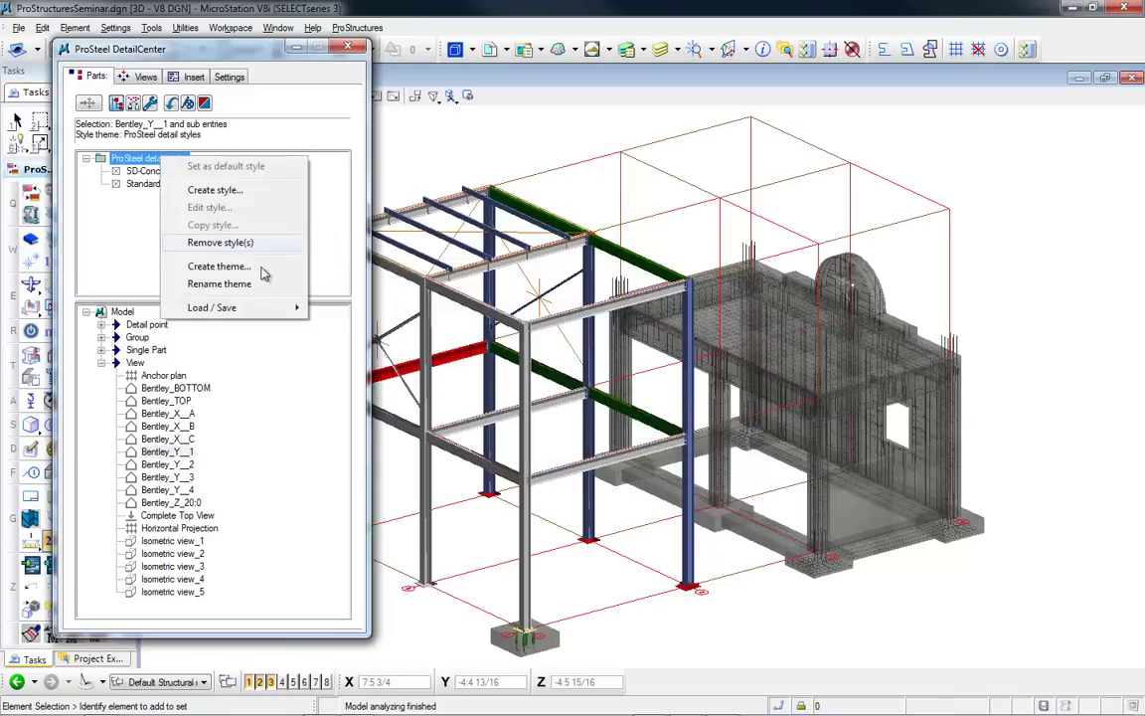
mouse_move(248, 308)
left_click(349, 309)
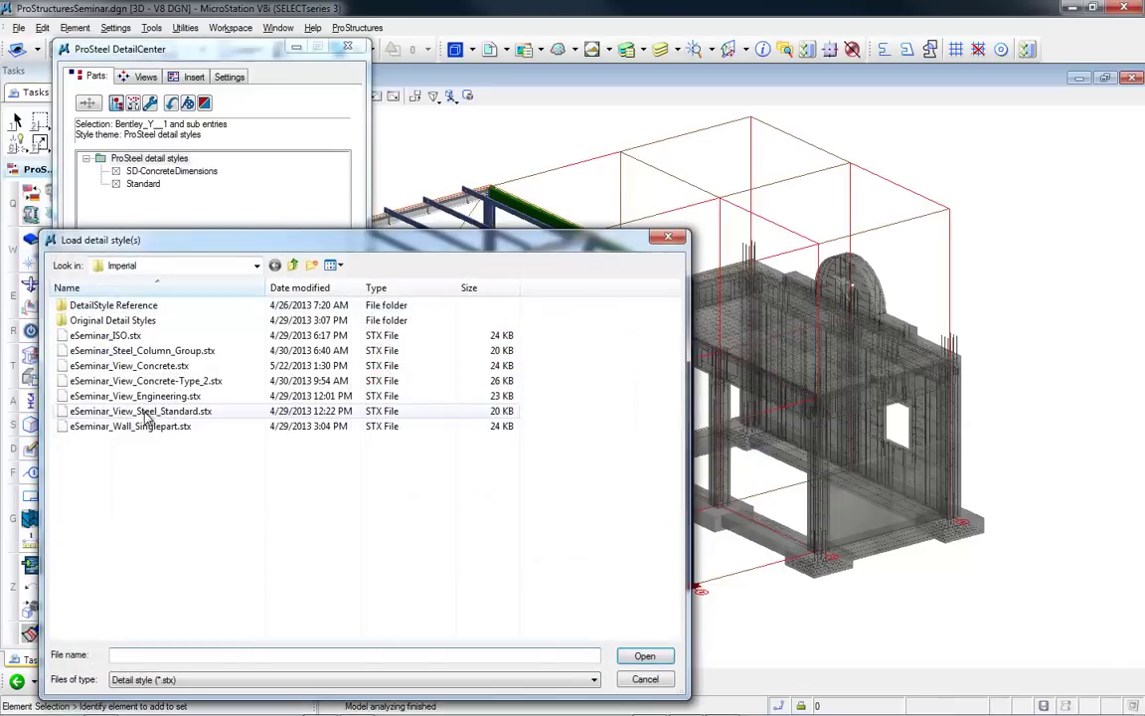
left_click(127, 335)
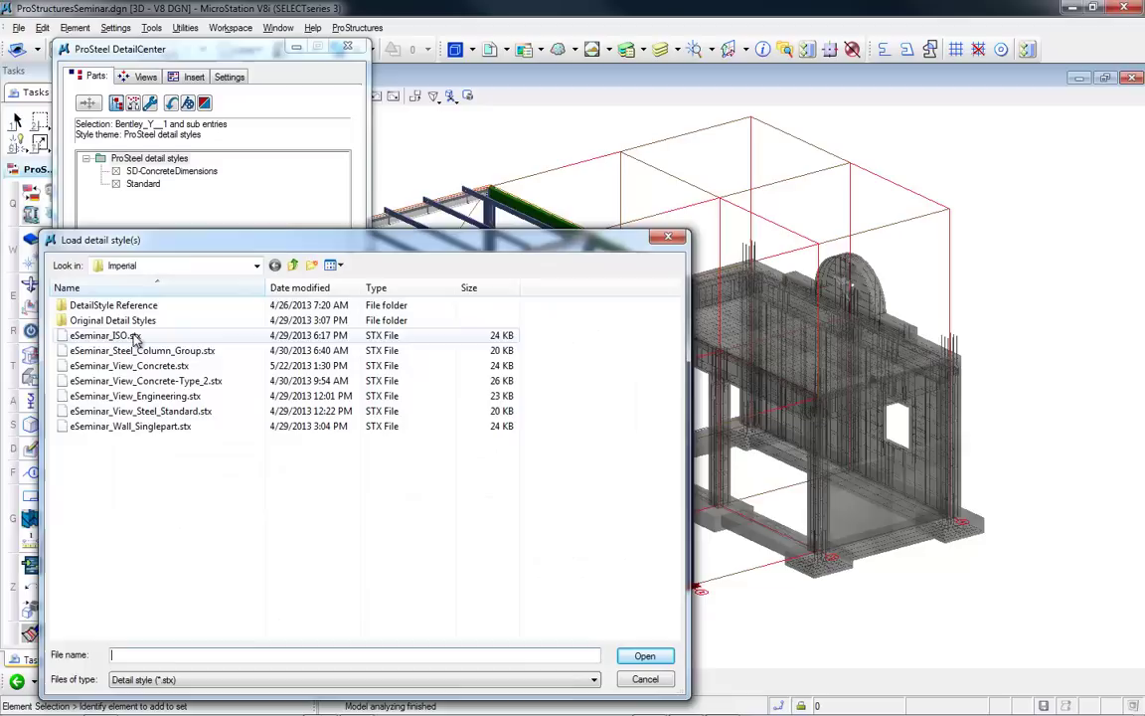
left_click(165, 428, "shift")
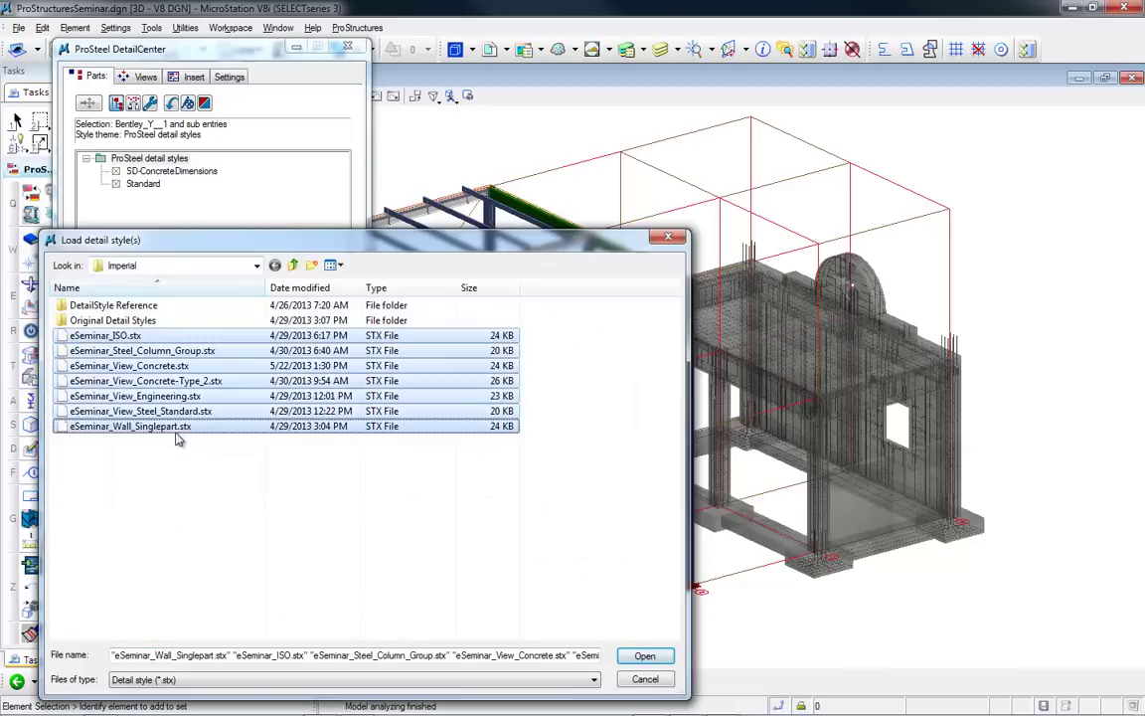
left_click(645, 655)
left_click(78, 263)
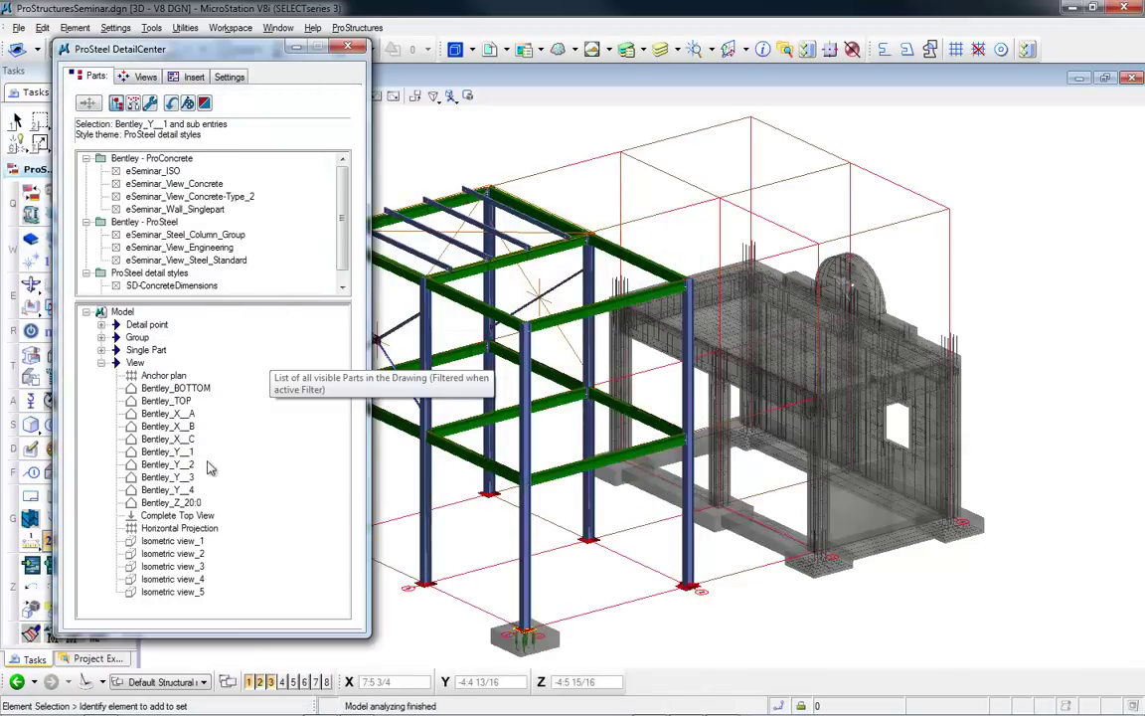
- Link view Bentley_Y__1 to the eSeminar_View_Steel_Standard detail style
left_click(169, 453)
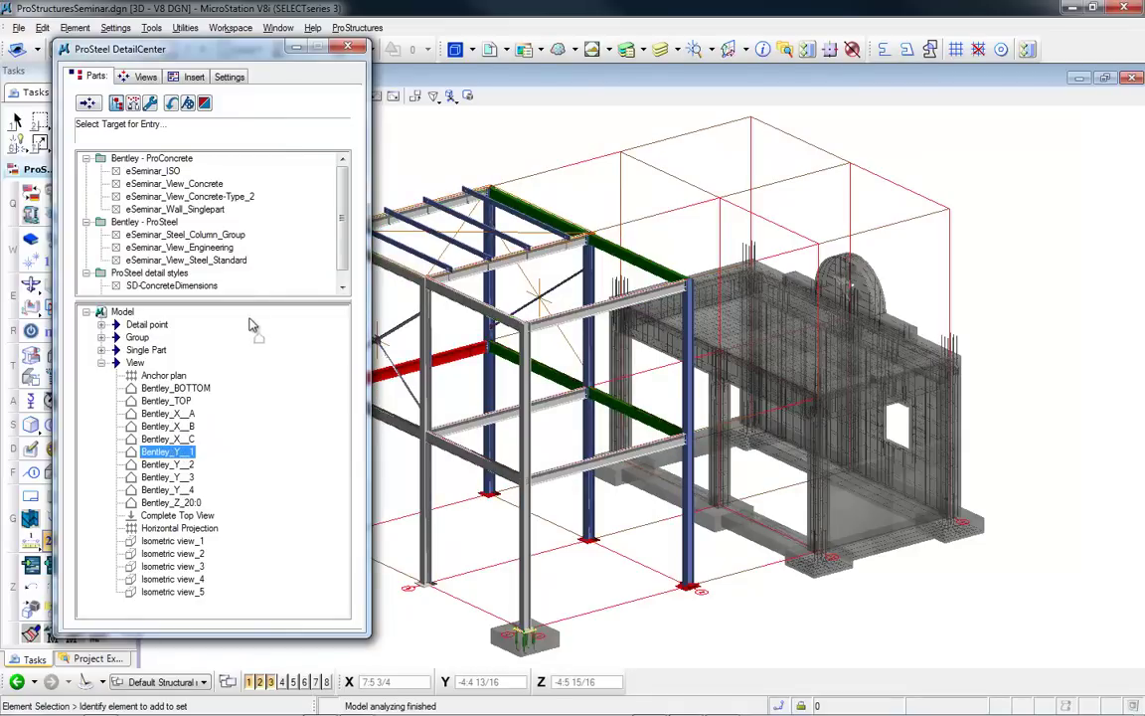
left_click(222, 200)
left_click(224, 210)
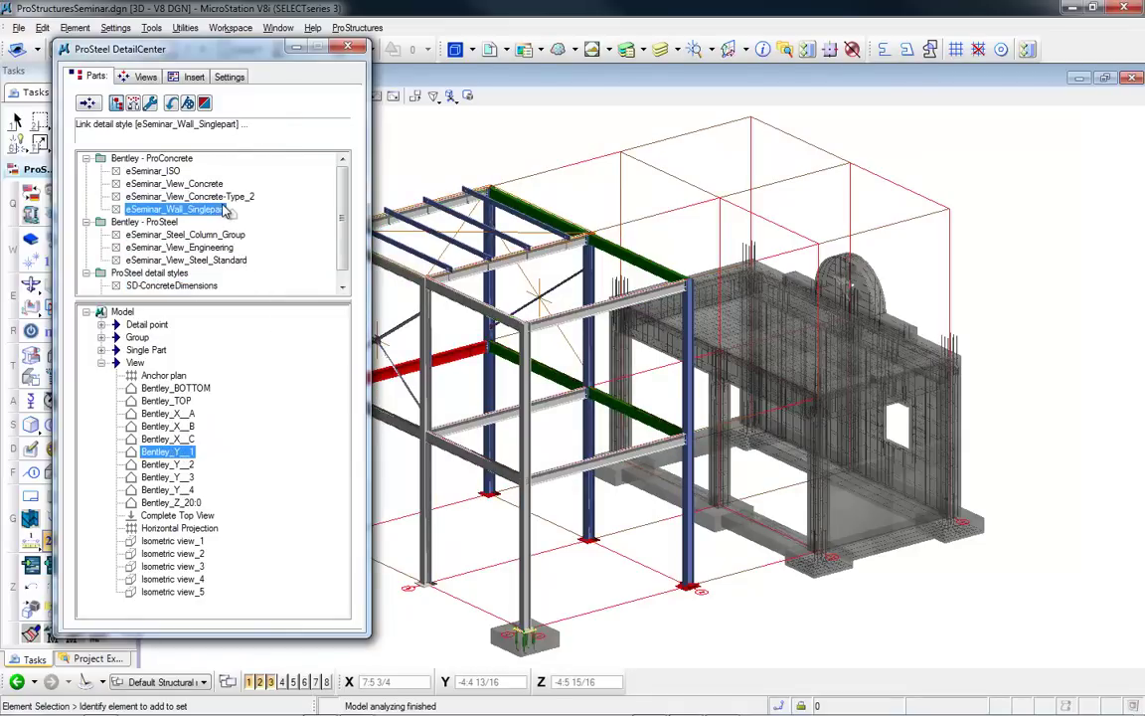
left_click(210, 235)
left_click(209, 246)
left_click(209, 234)
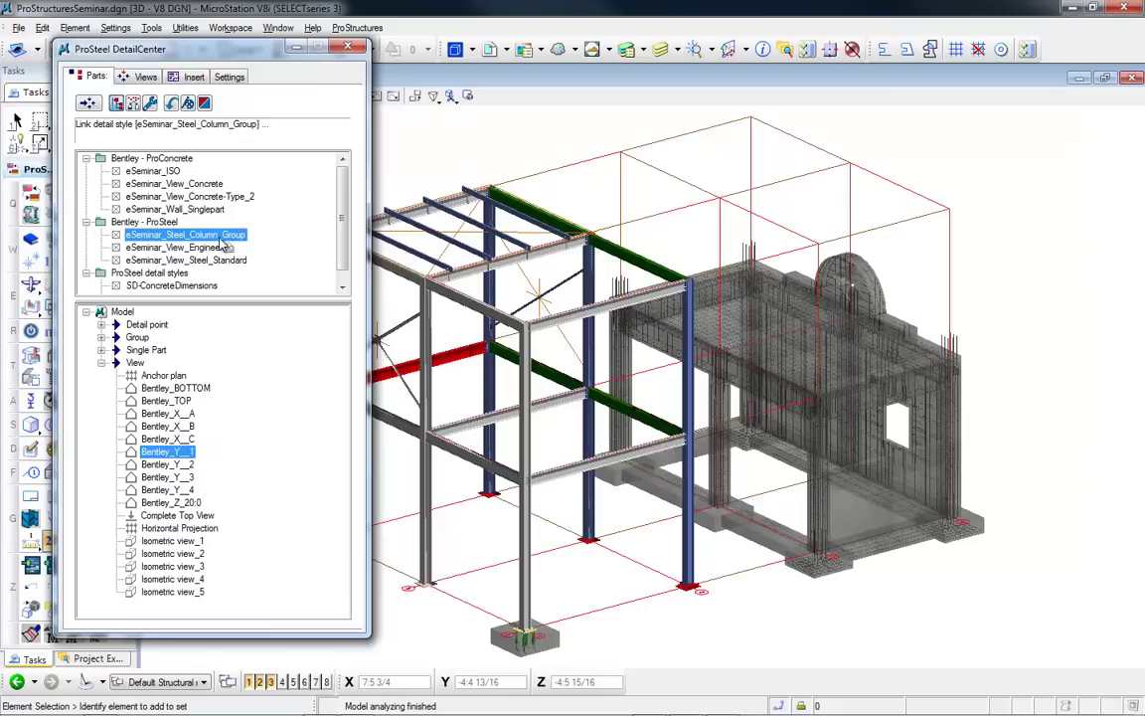
left_click(220, 261)
double_click(218, 263)
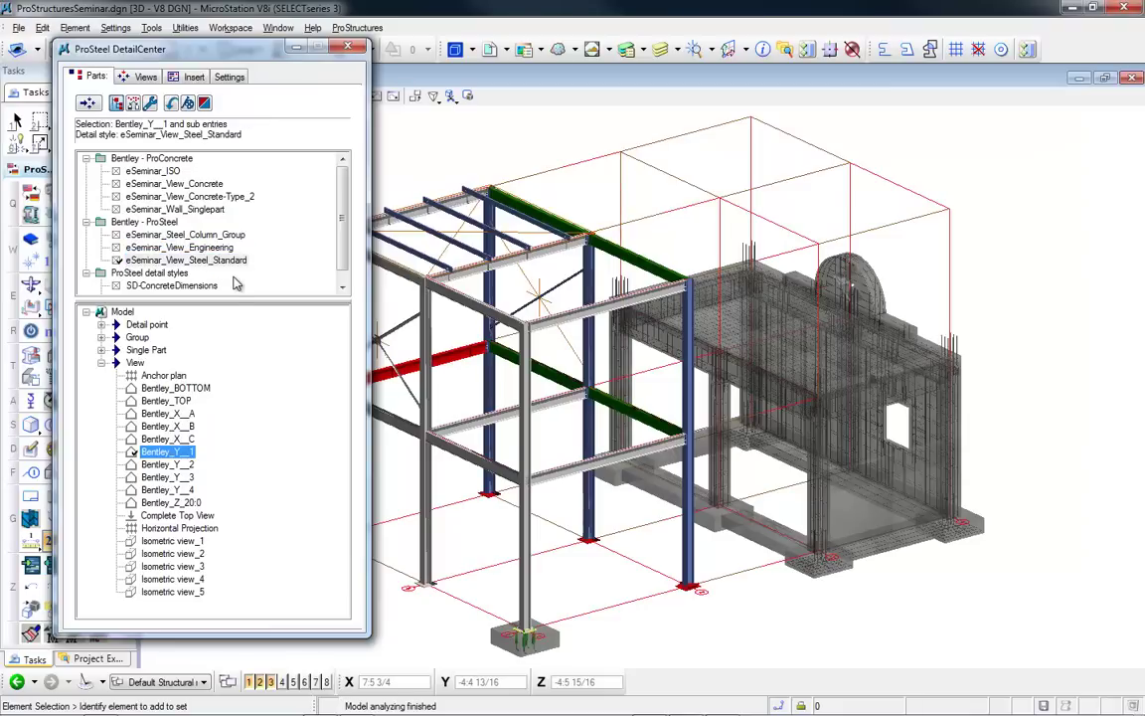
- Link view Bentley_Y__2 to the eSeminar_View_Engineering detail style
left_click(171, 465)
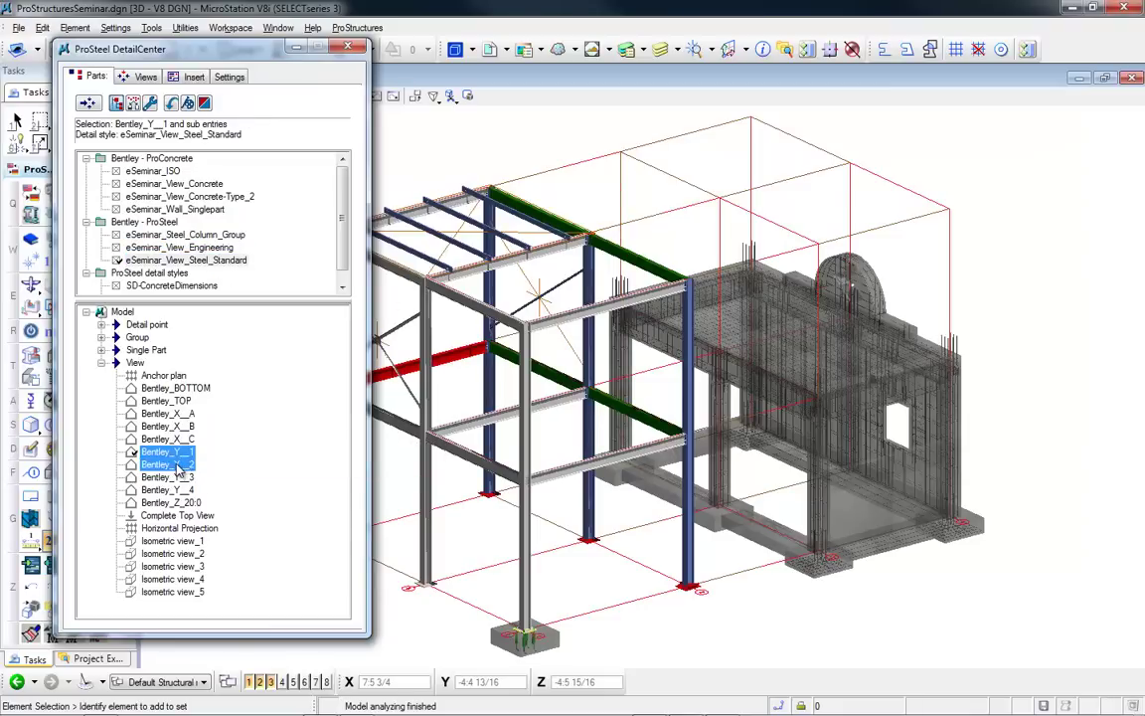
left_click(219, 287)
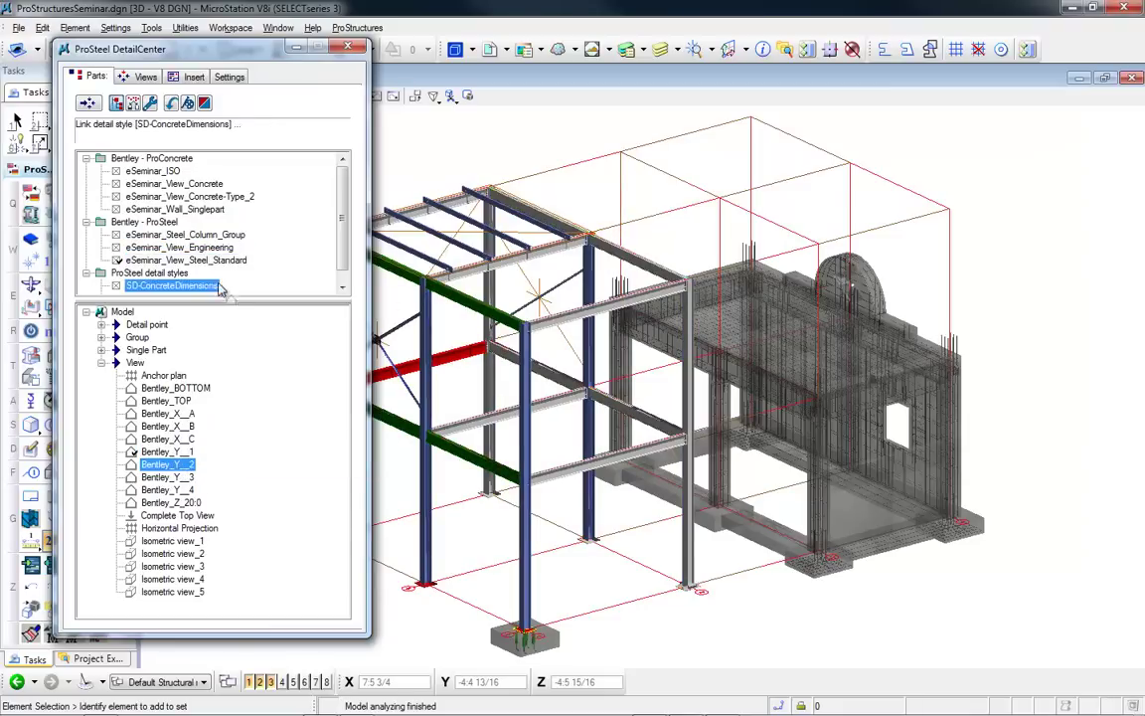
left_click(211, 248)
double_click(209, 250)
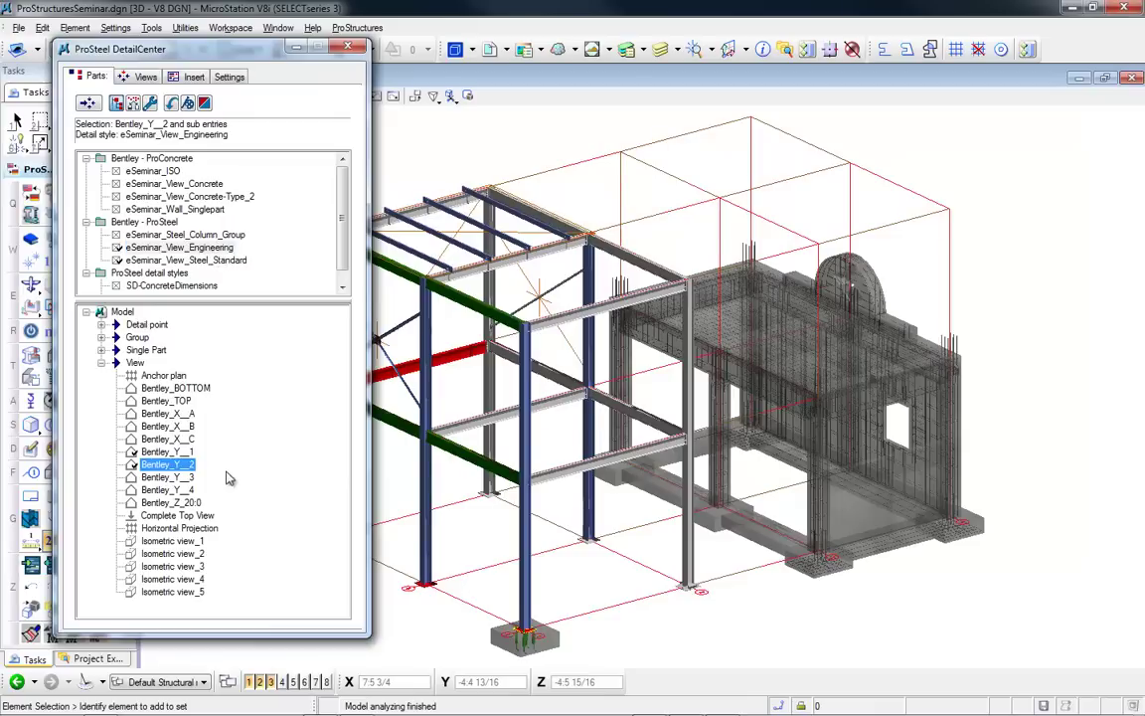
- Link view Bentley_Y__3 to the eSeminar_View_Concrete-Type_2 style and view Bentley_Y__4 to the eSeminar_Wall_Singlepart style
left_click(188, 478)
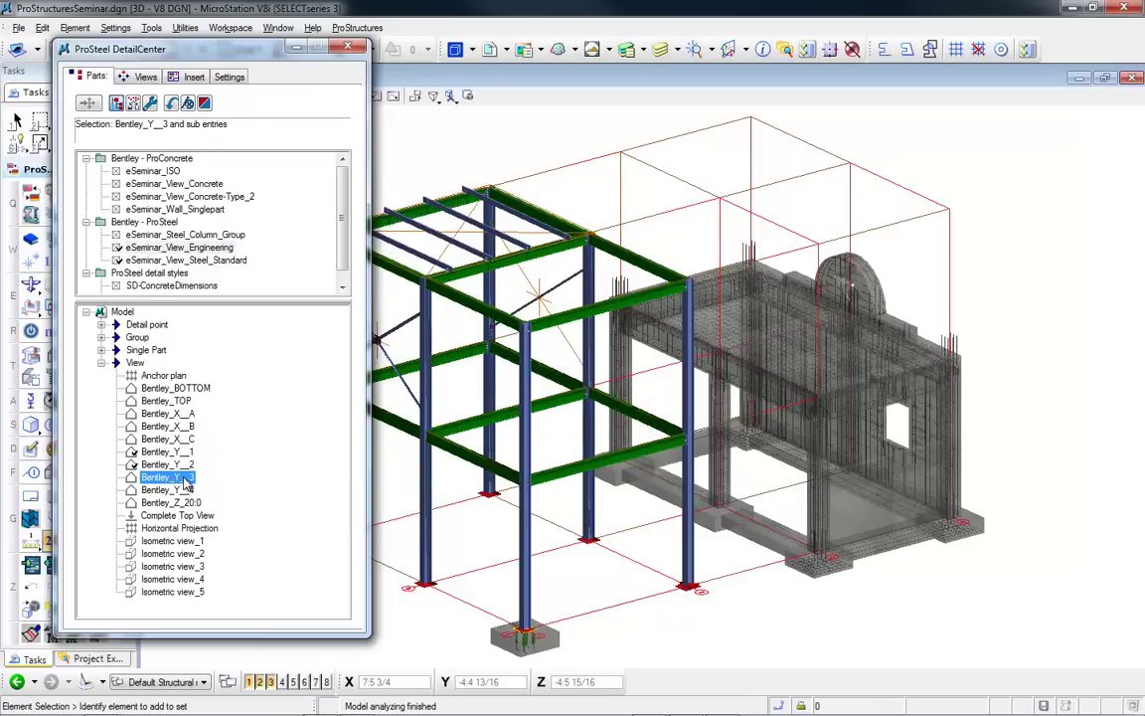
left_click(221, 286)
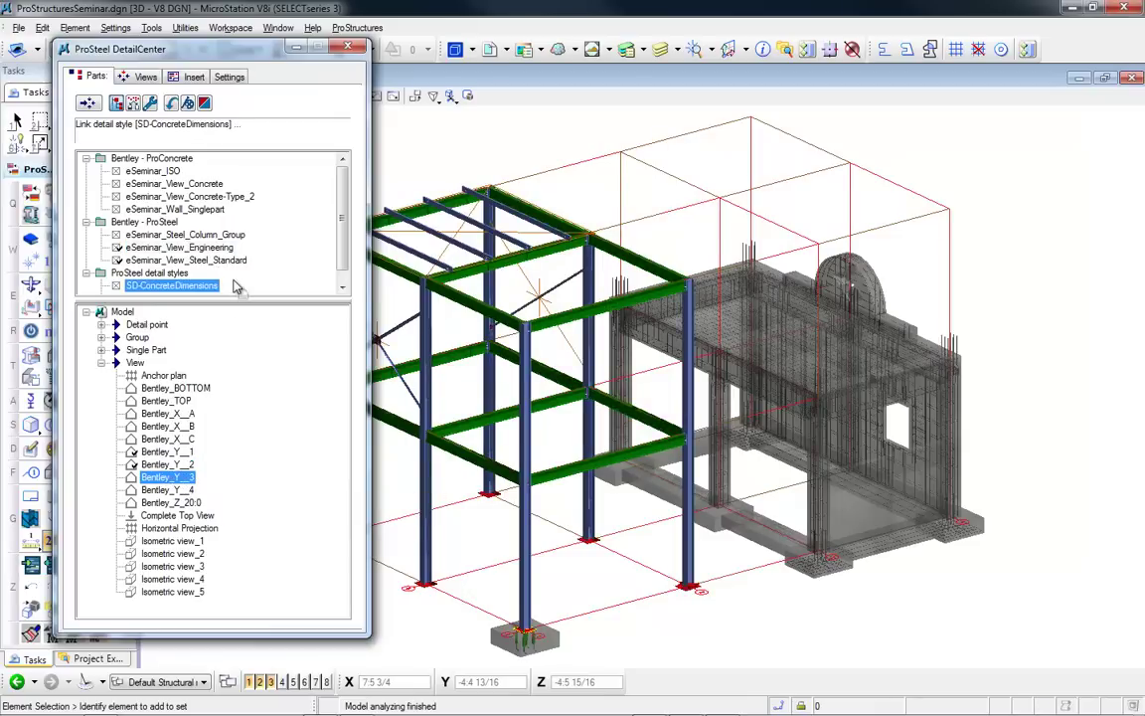
left_click(210, 185)
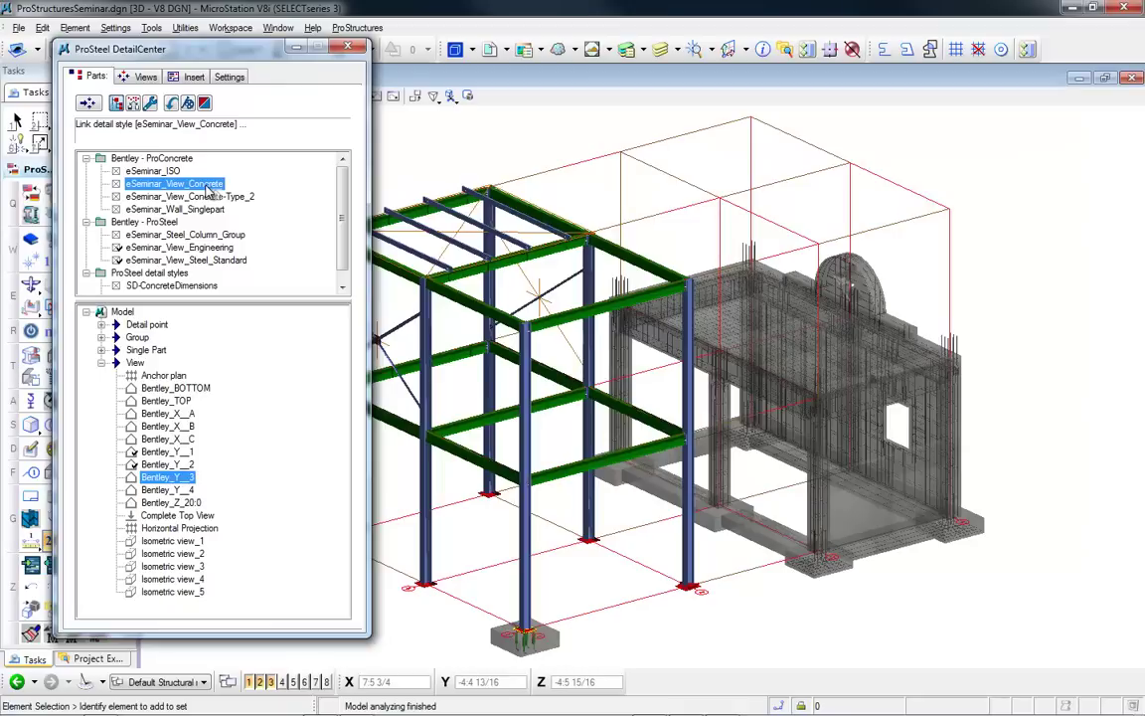
left_click(205, 197)
left_click_drag(204, 197, 208, 197)
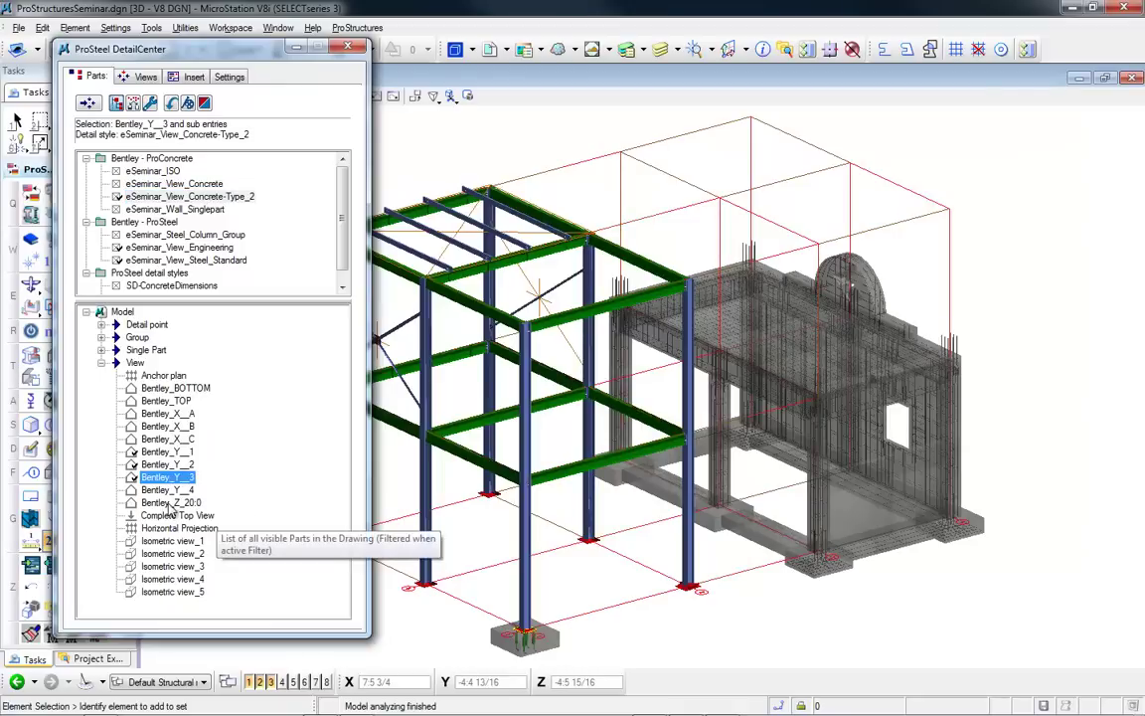
left_click(203, 211)
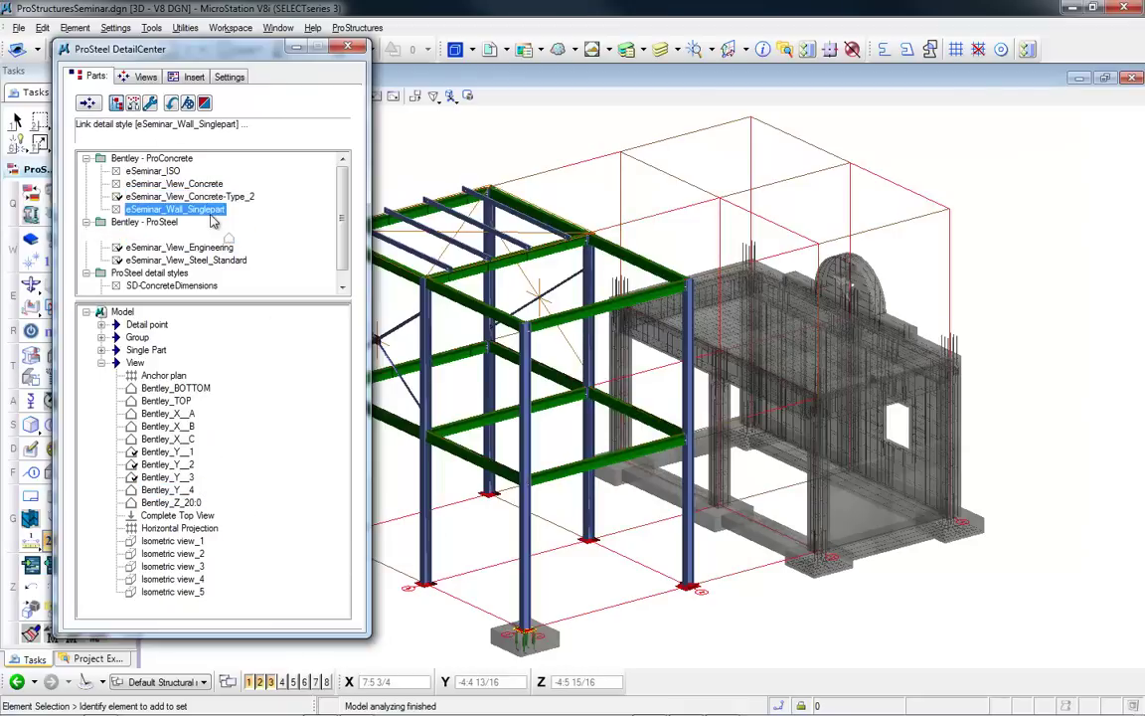
left_click(210, 213)
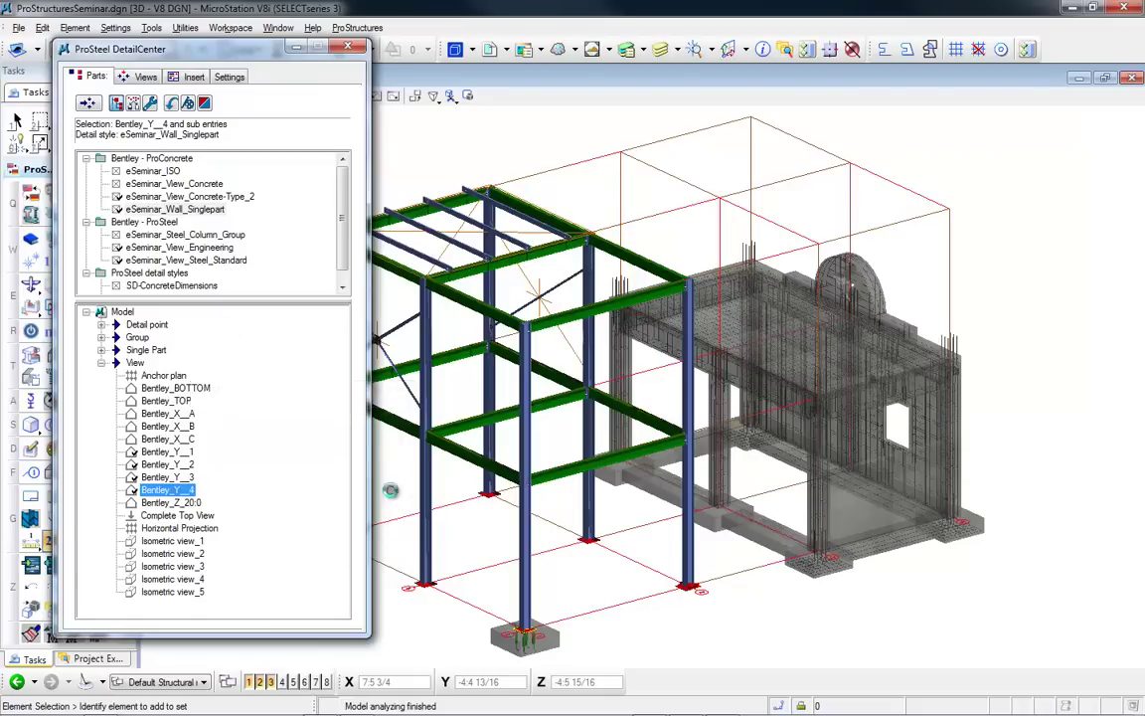
- Link the GR Pos. 7 (W12x79) column groups to the eSeminar_Steel_Column_Group detail style
middle_click_drag(396, 473, 586, 475)
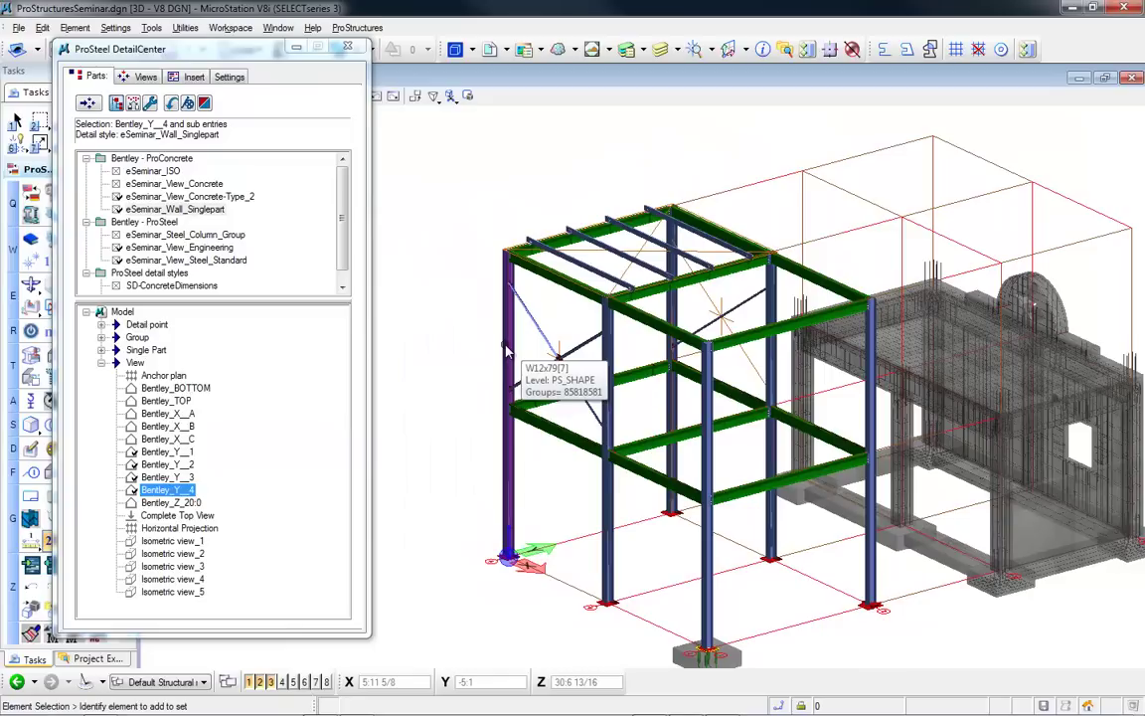
left_click(100, 337)
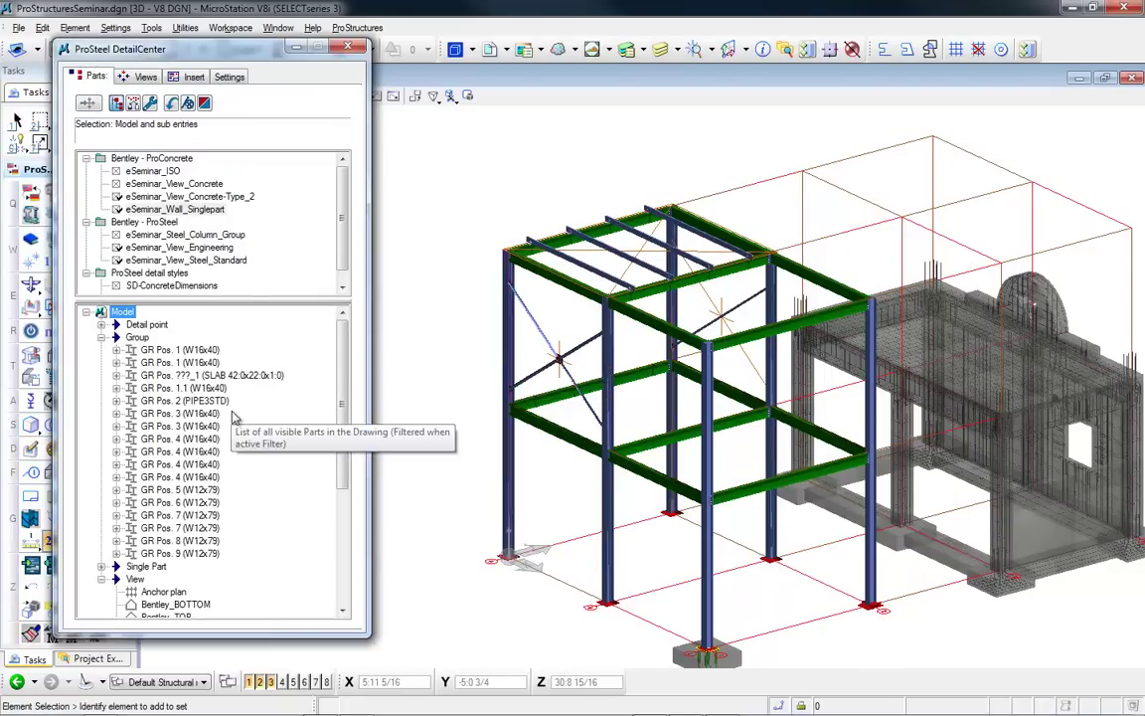
left_click(197, 523)
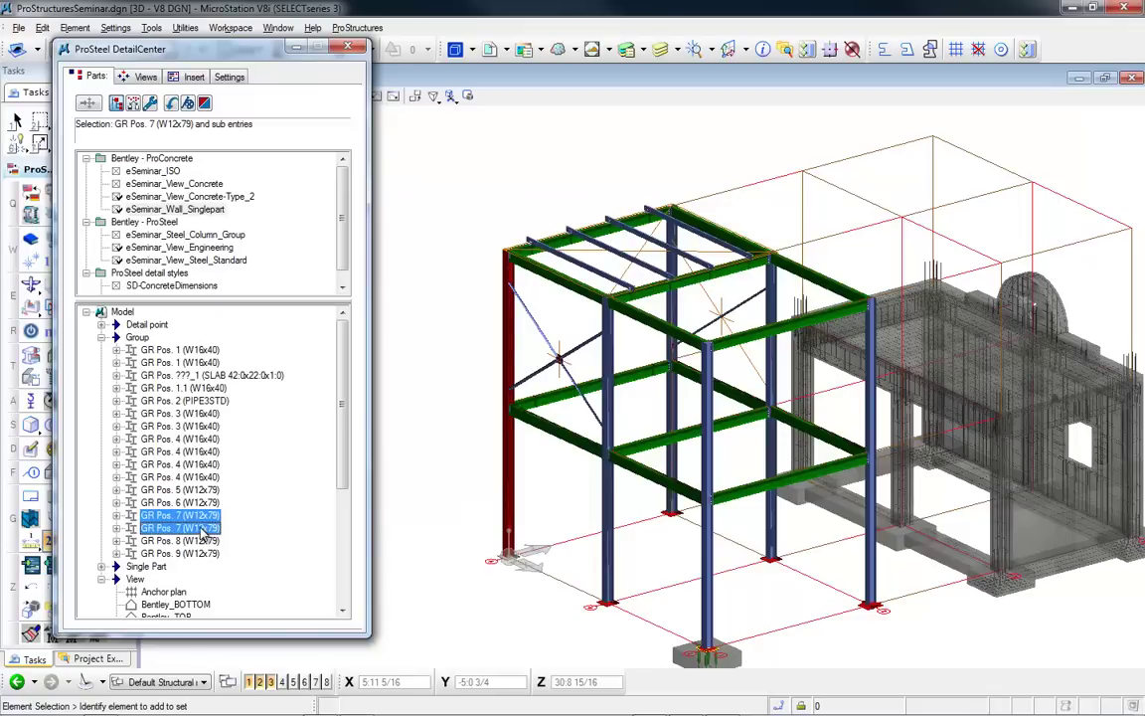
left_click(206, 247)
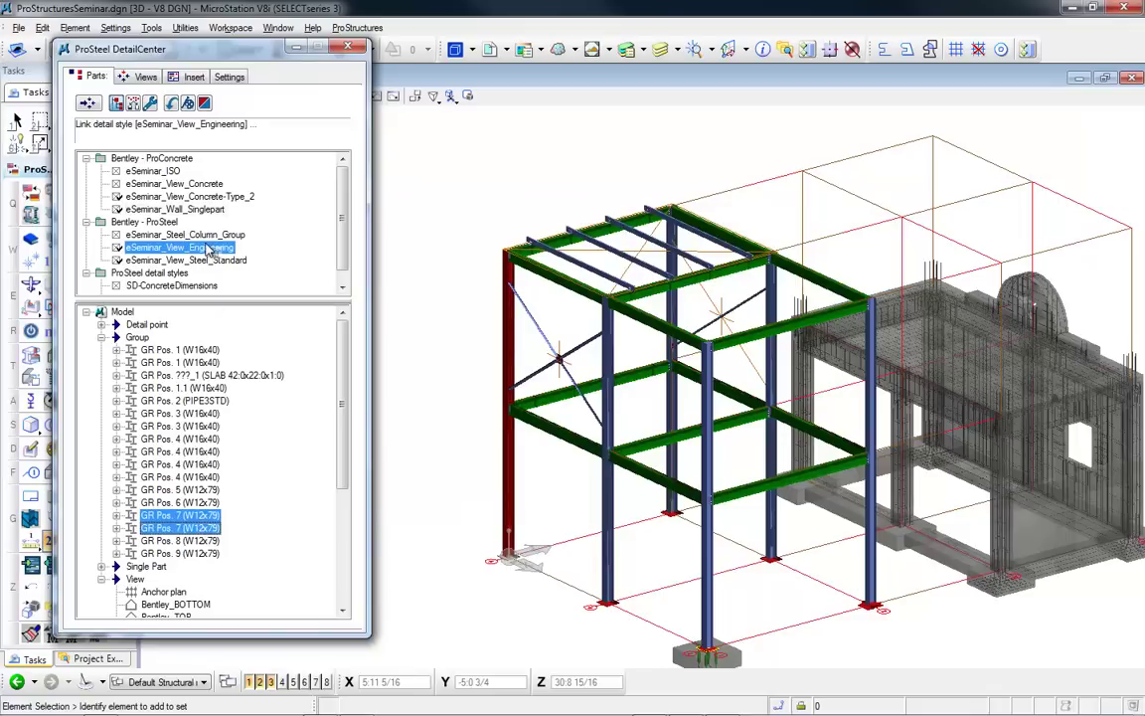
left_click(208, 235)
left_click(208, 236)
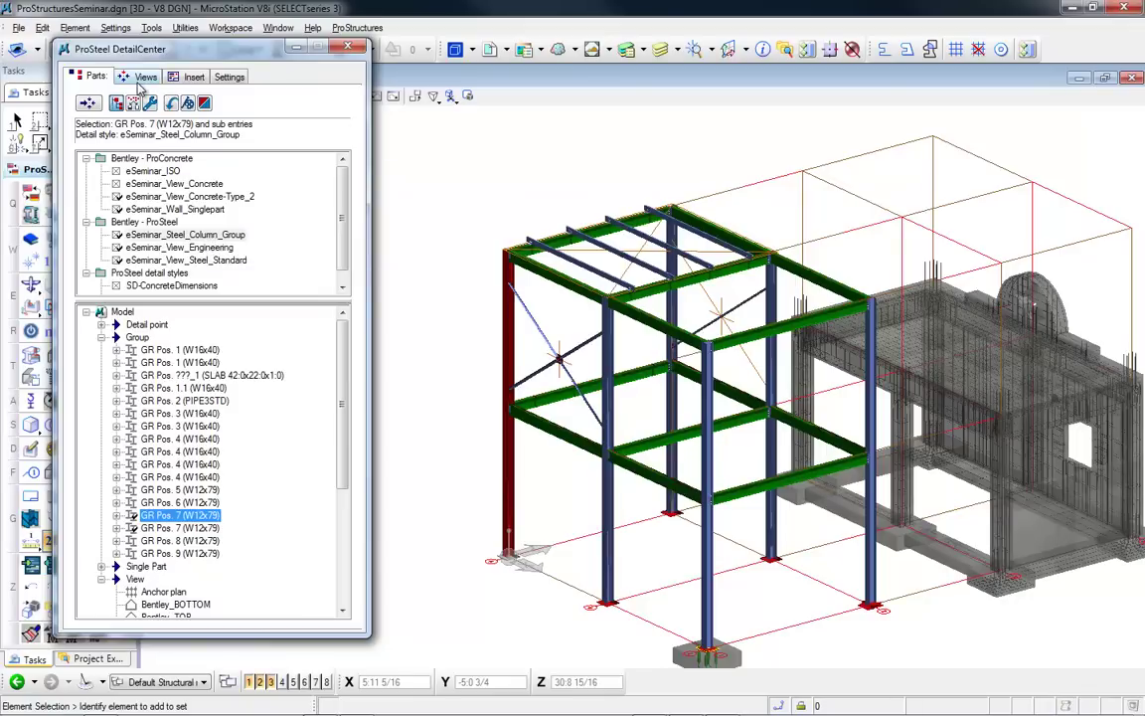
- Run DetailCenter Express to detail all visible parts and automatically create single-sheet 2D detail drawings, then close it
left_click(188, 104)
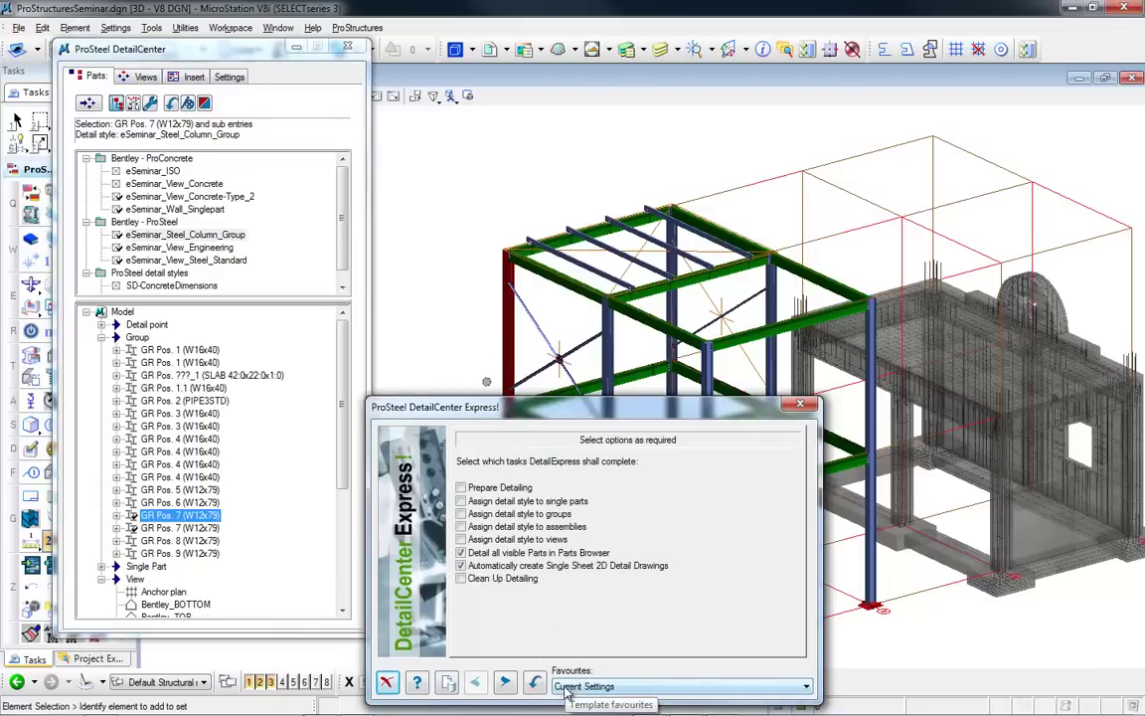
left_click(534, 683)
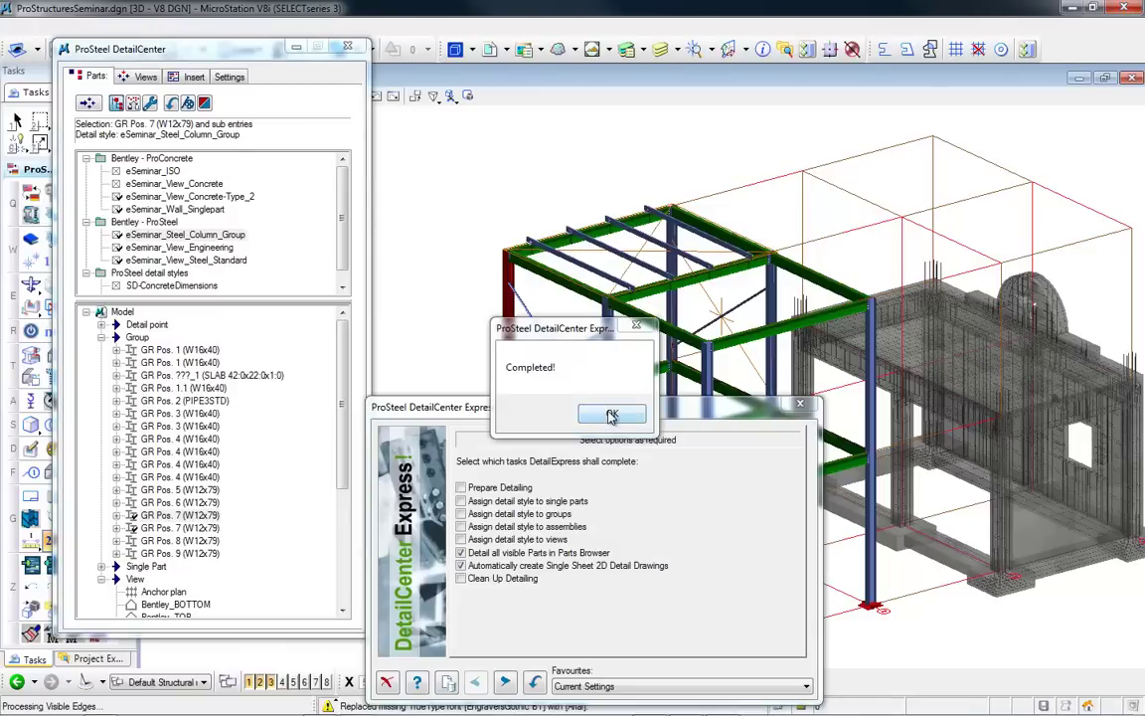
left_click(611, 414)
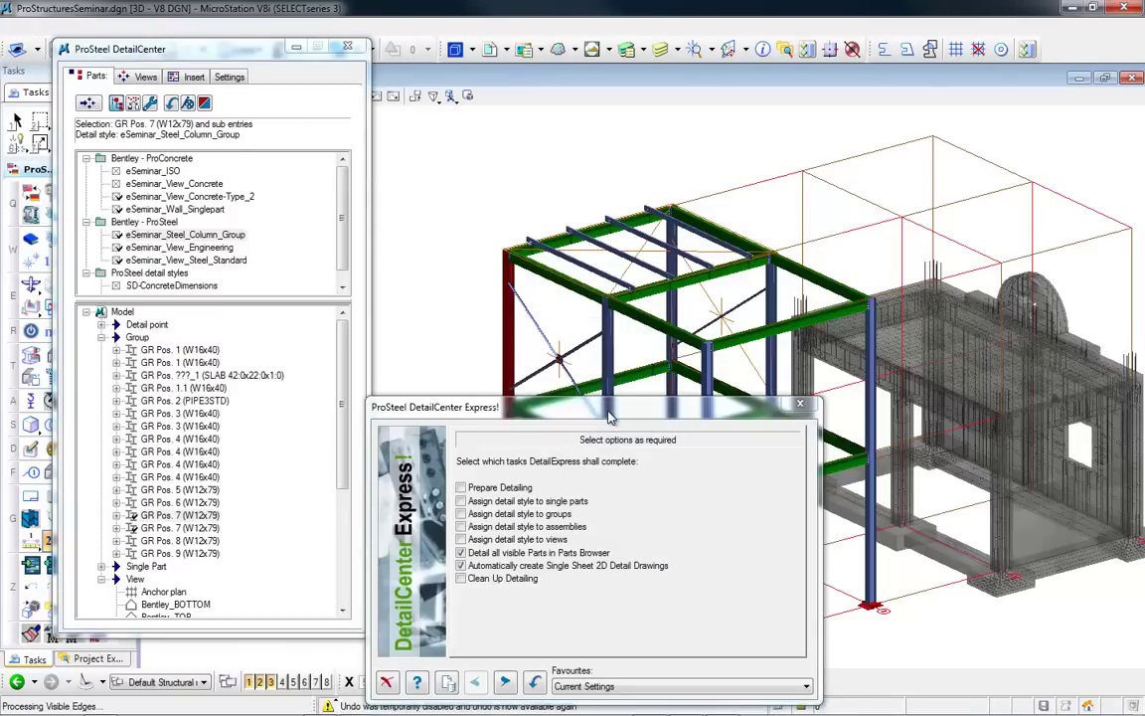
left_click(386, 684)
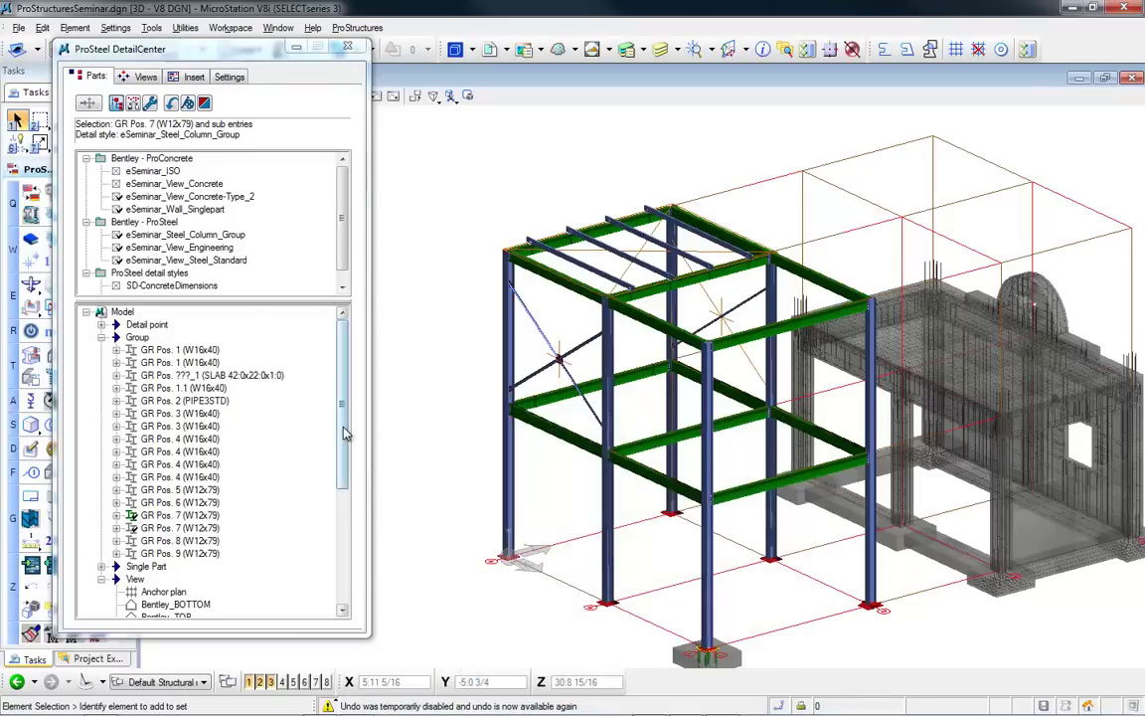
- Open the 2D drawing of view Bentley_Y__1 from the model tree
scroll(298, 477, "down", 6)
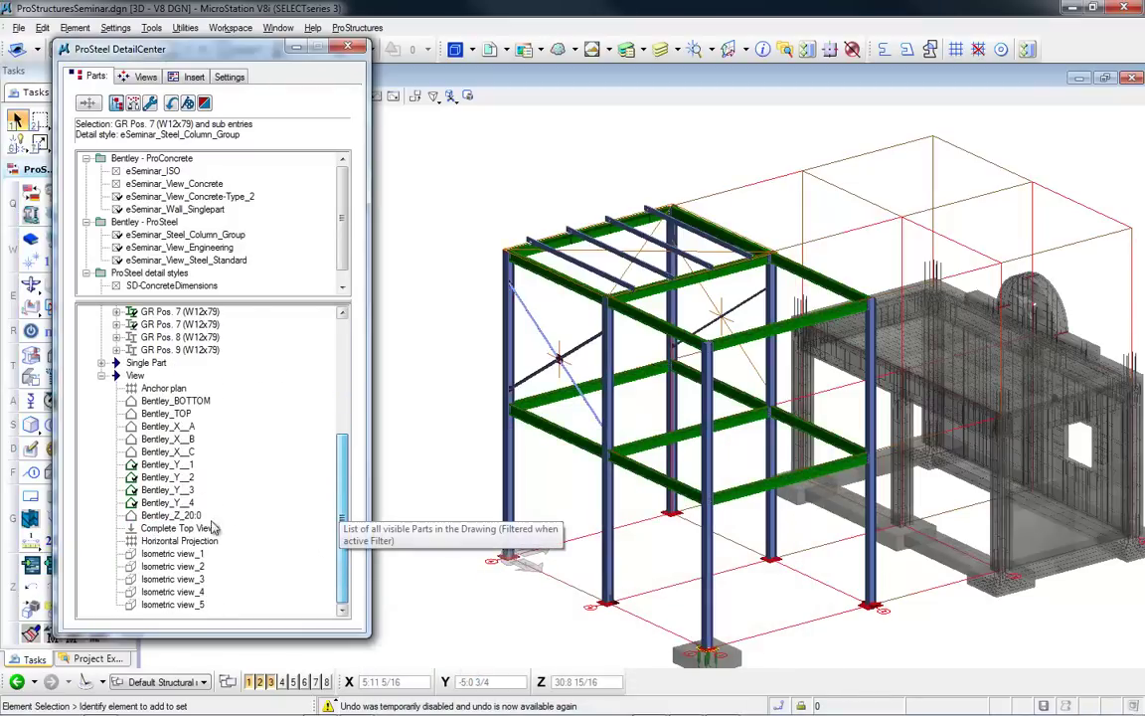
left_click(159, 464)
right_click(154, 467)
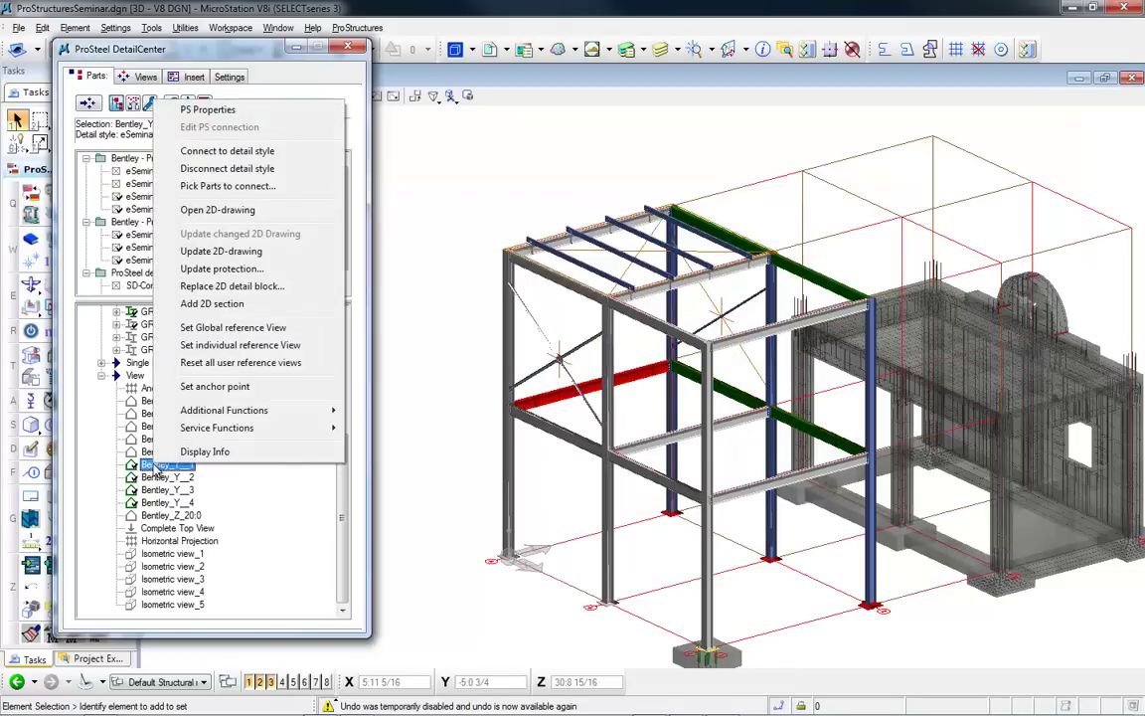
left_click(220, 210)
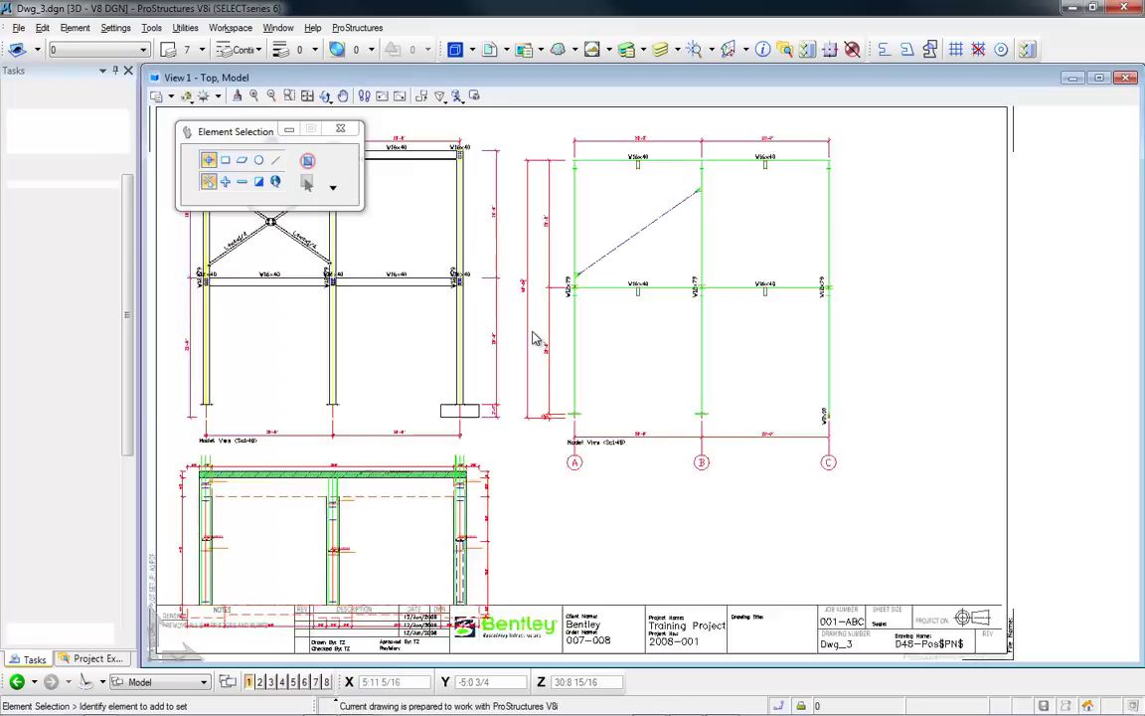
- Examine the standard steel elevation and the engineering line view on the sheet, including their dimensions, member labels and scale captions
middle_click_drag(491, 354, 640, 342)
scroll(542, 298, "up", 1)
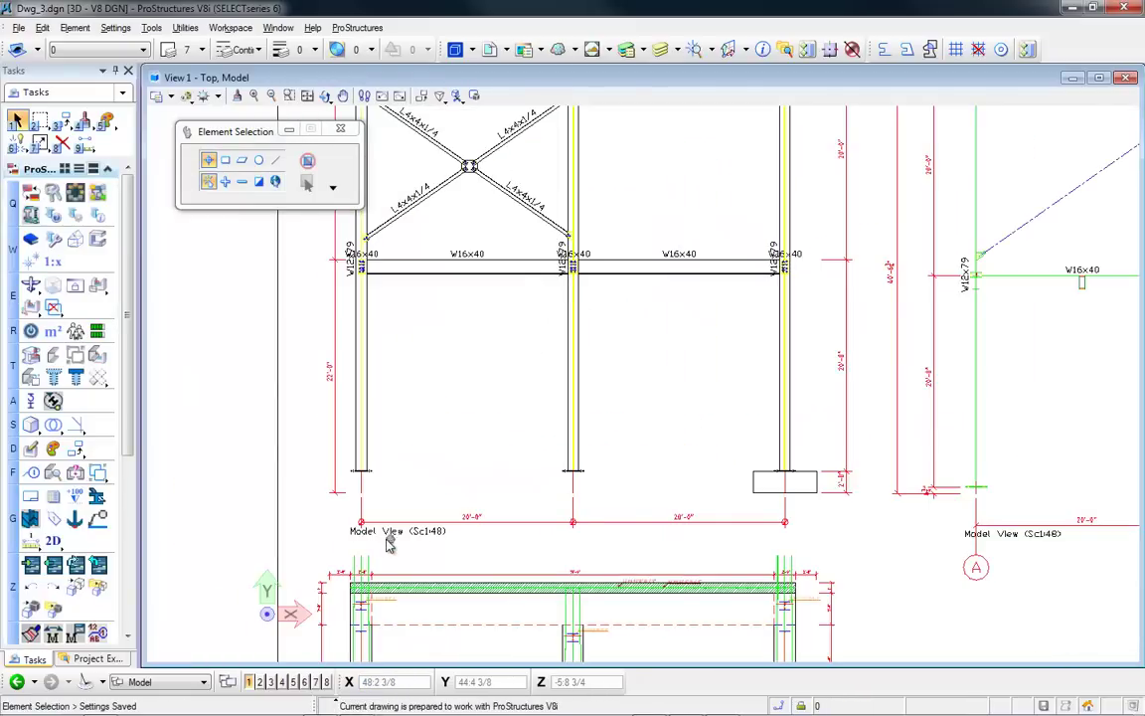
scroll(385, 542, "up", 1)
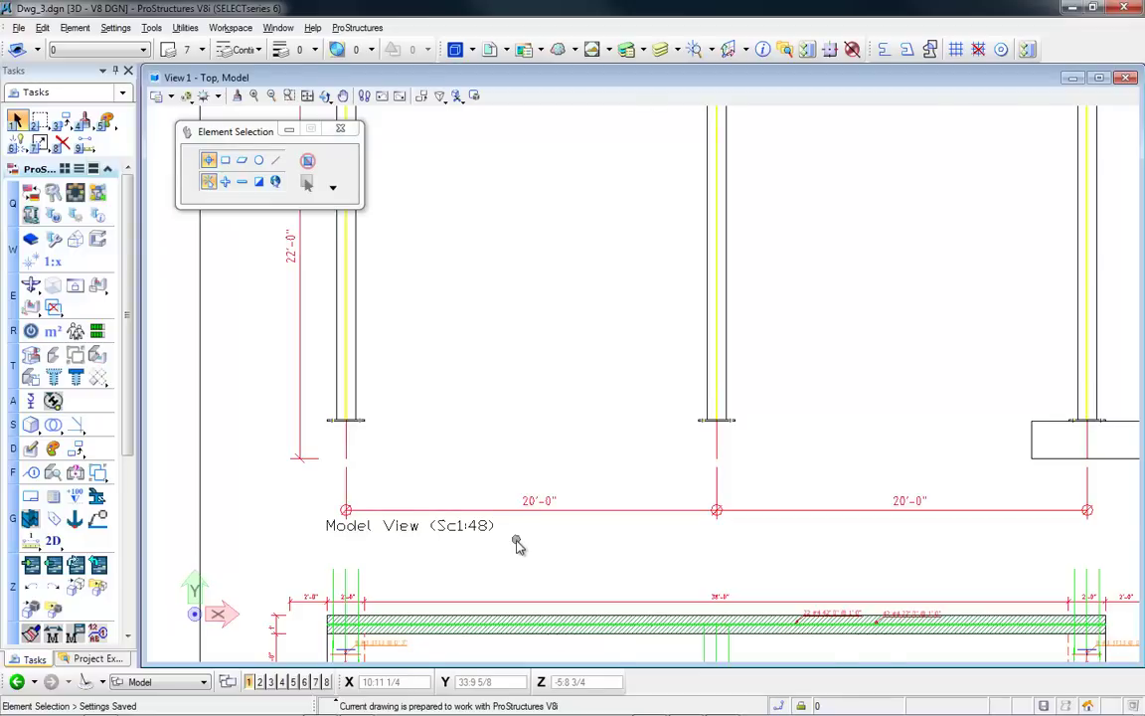
scroll(518, 541, "down", 1)
mouse_move(605, 514)
middle_mouse_down()
mouse_move(618, 527)
mouse_move(598, 585)
middle_mouse_up()
middle_click_drag(583, 394, 570, 422)
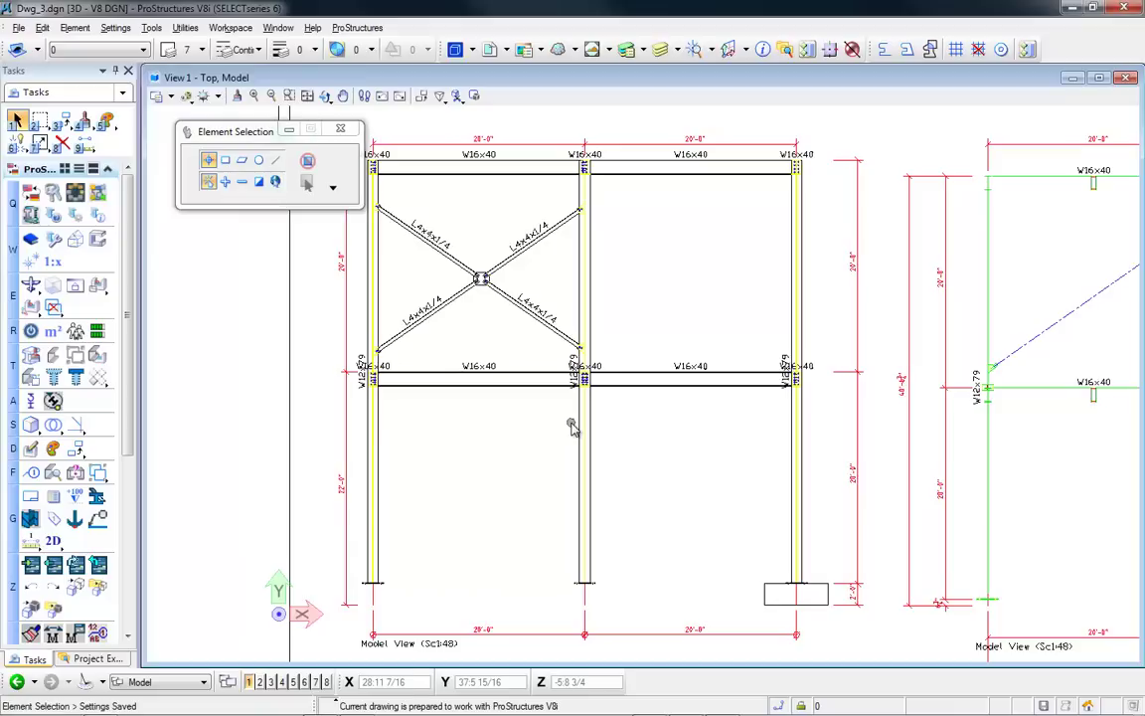
middle_click_drag(687, 341, 390, 343)
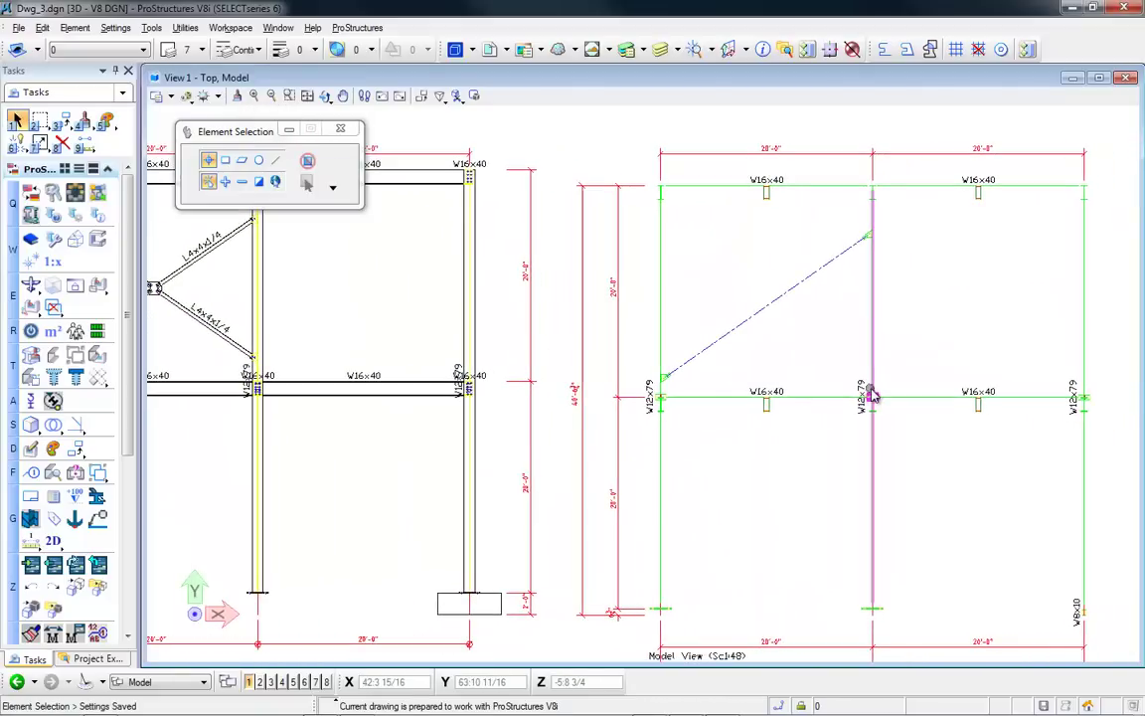
middle_click_drag(869, 397, 789, 391)
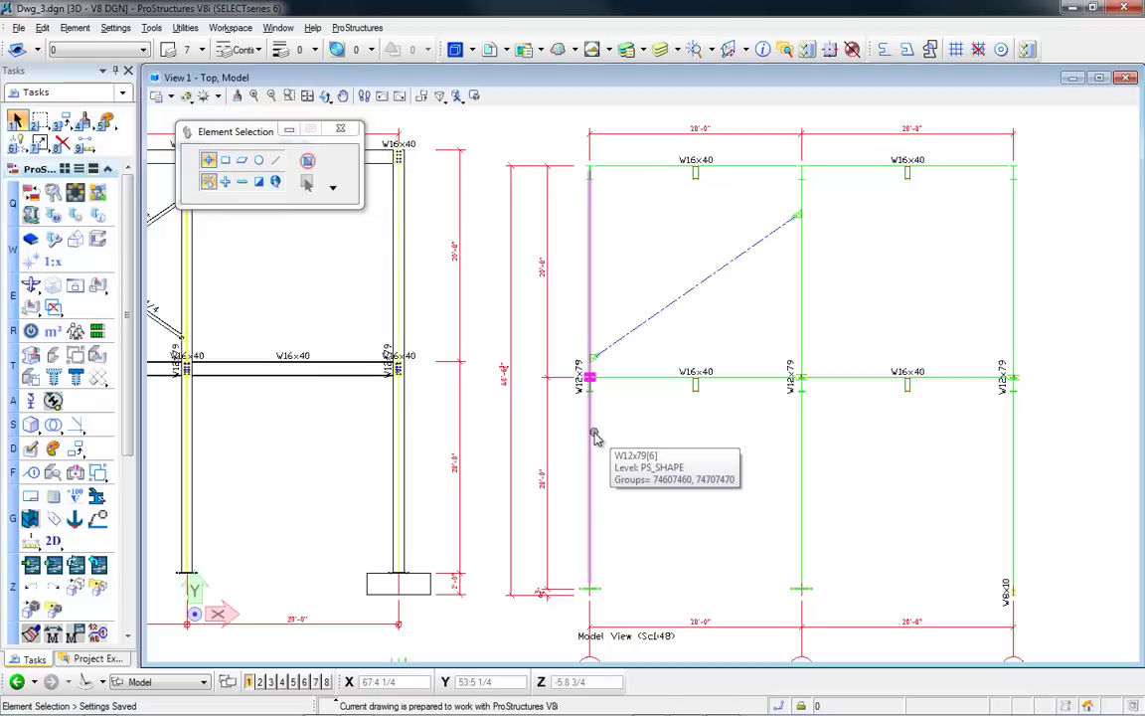
- Examine the reinforced concrete frame view on the sheet, including its rebar labels, spacing callouts and dimensions
mouse_move(679, 481)
middle_mouse_down()
mouse_move(841, 257)
mouse_move(864, 247)
middle_mouse_up()
middle_click_drag(736, 386, 869, 318)
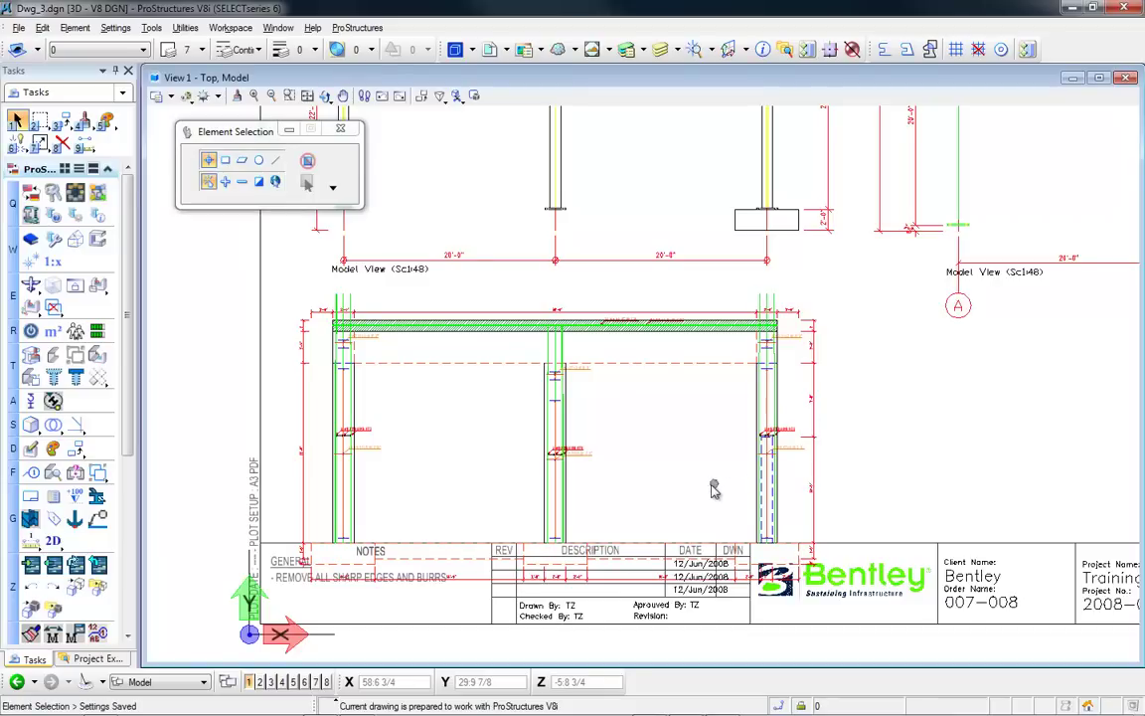
scroll(800, 468, "up", 2)
scroll(797, 462, "up", 2)
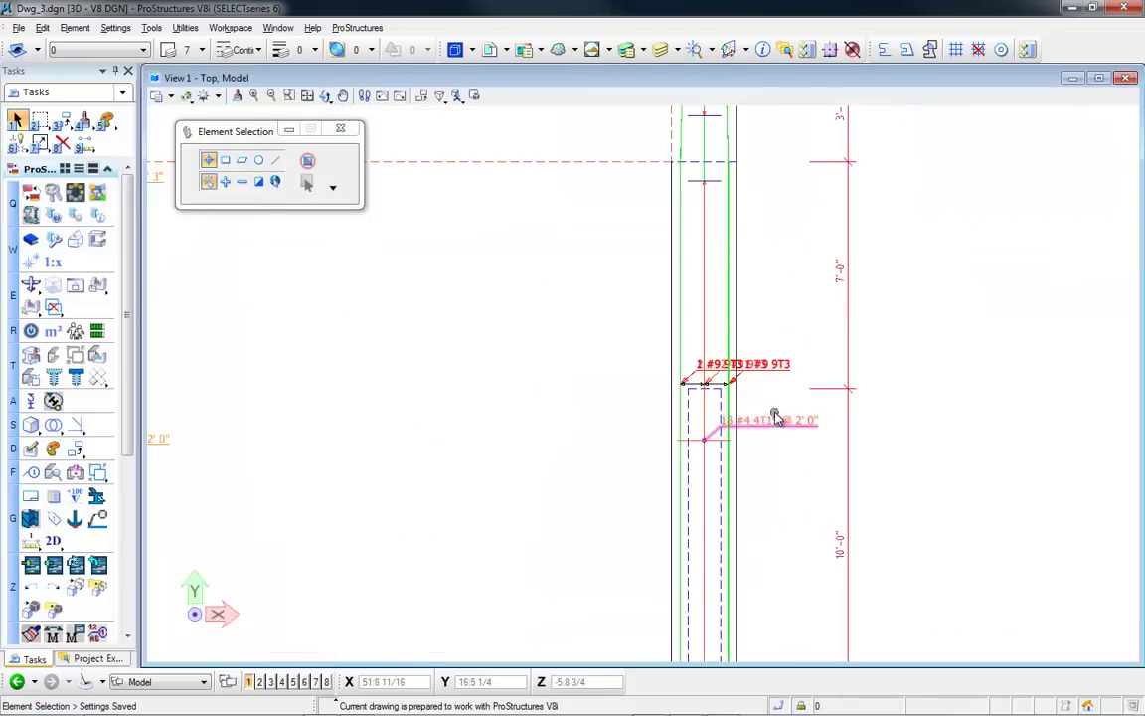
scroll(713, 372, "up", 1)
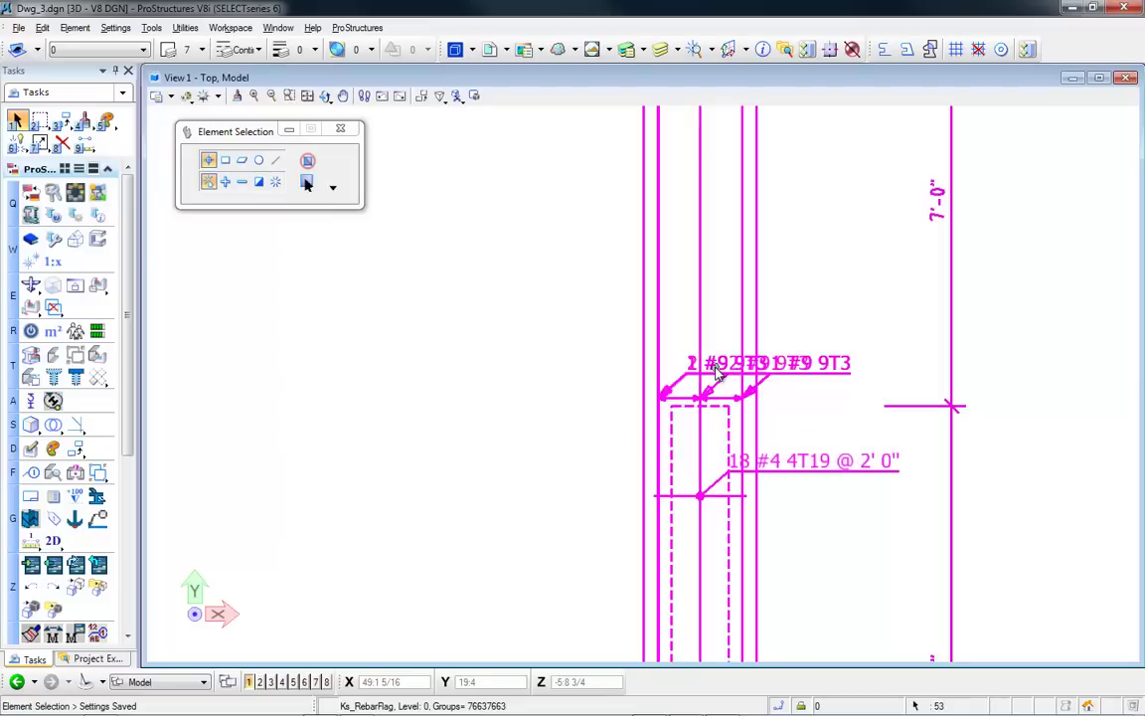
scroll(715, 370, "up", 1)
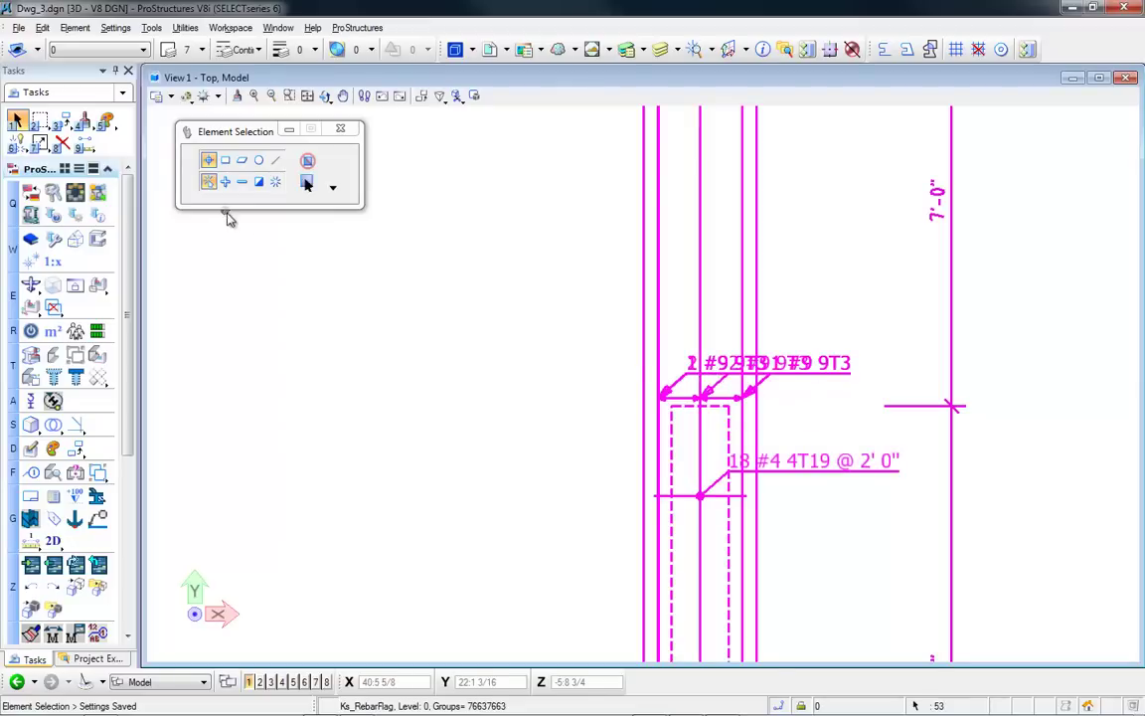
scroll(521, 440, "down", 4)
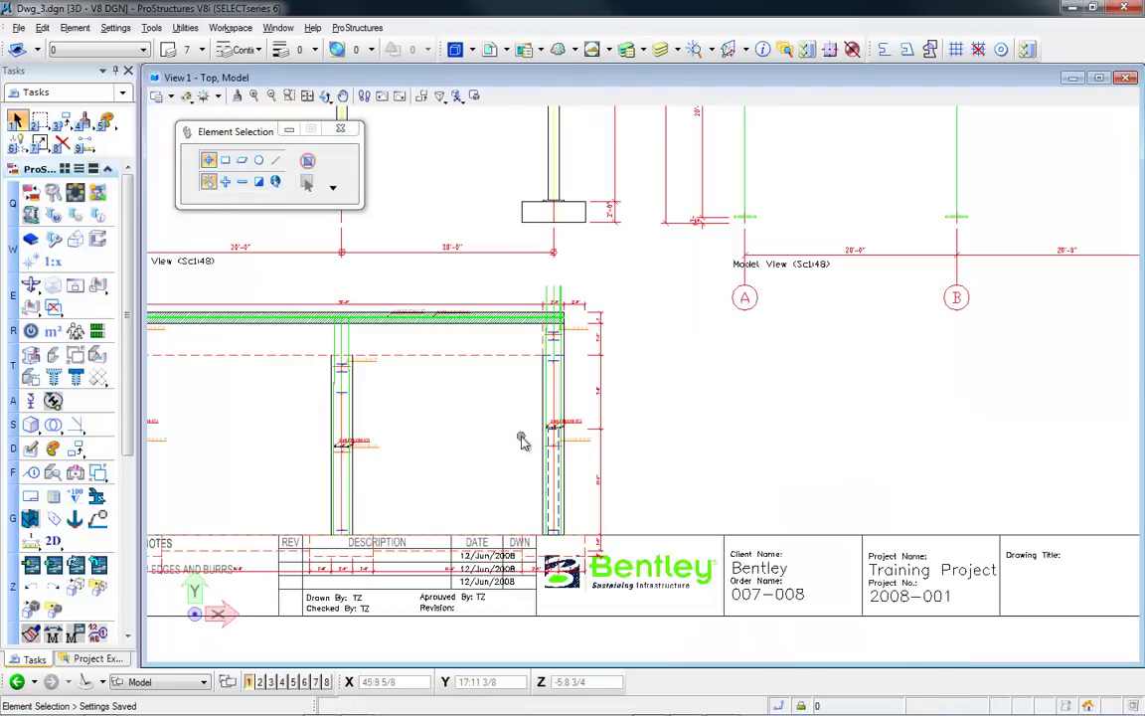
- Move the overlapping W12x79 and W16x40 labels at the steel elevation's middle column joint into clear space below and beside the joint
middle_click_drag(664, 389, 690, 613)
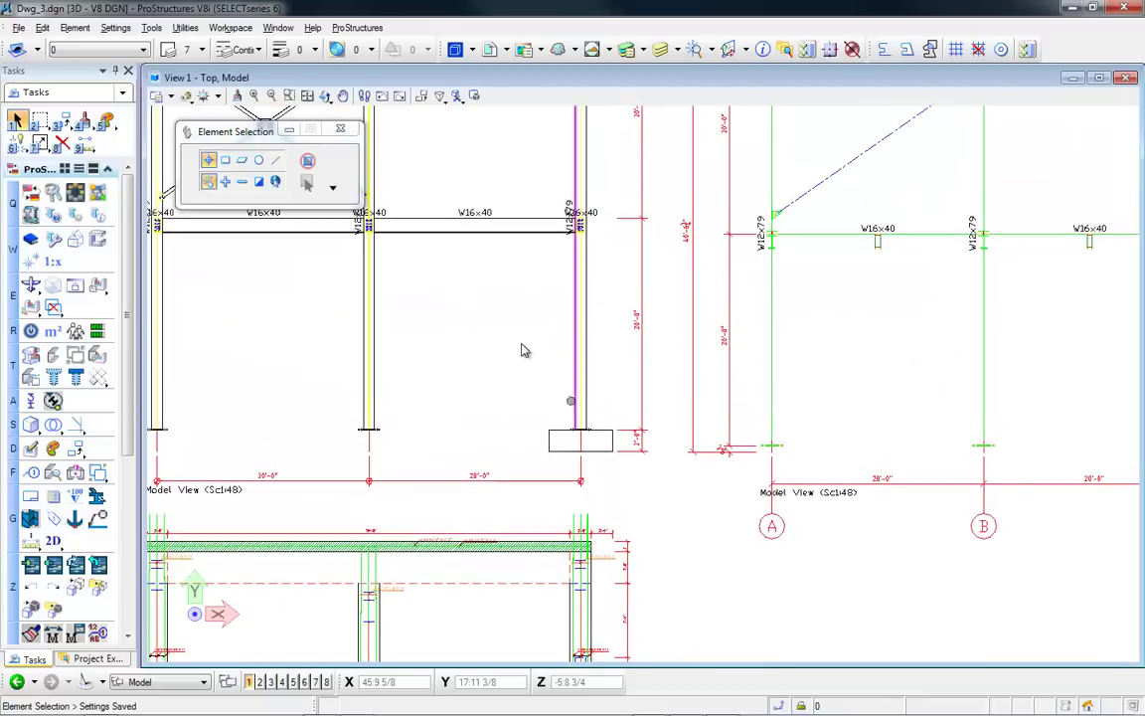
middle_click_drag(525, 349, 671, 448)
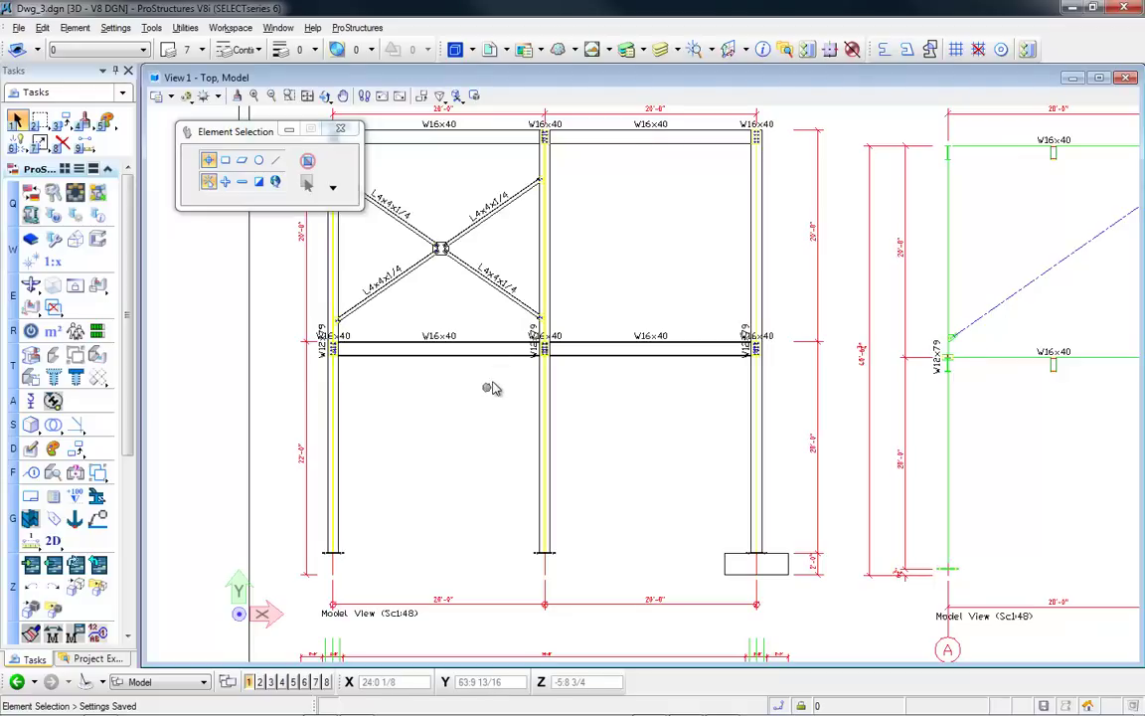
scroll(529, 353, "up", 2)
left_click(550, 350)
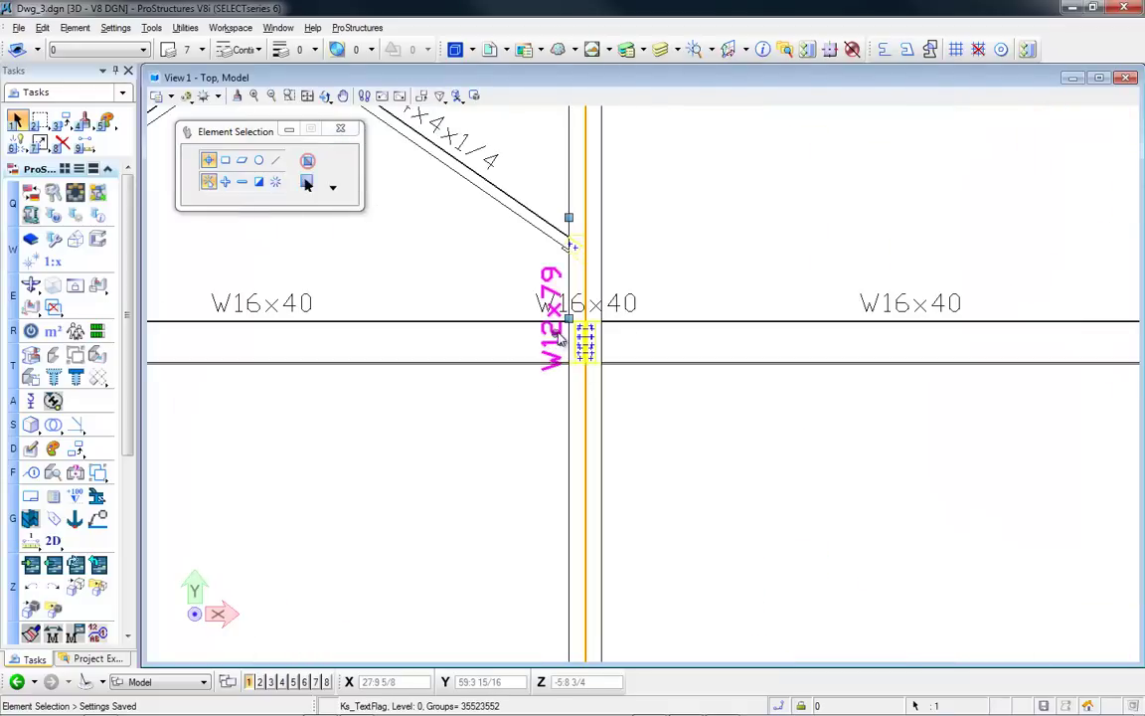
left_click(569, 319)
left_click_drag(557, 337, 554, 437)
left_click(586, 327)
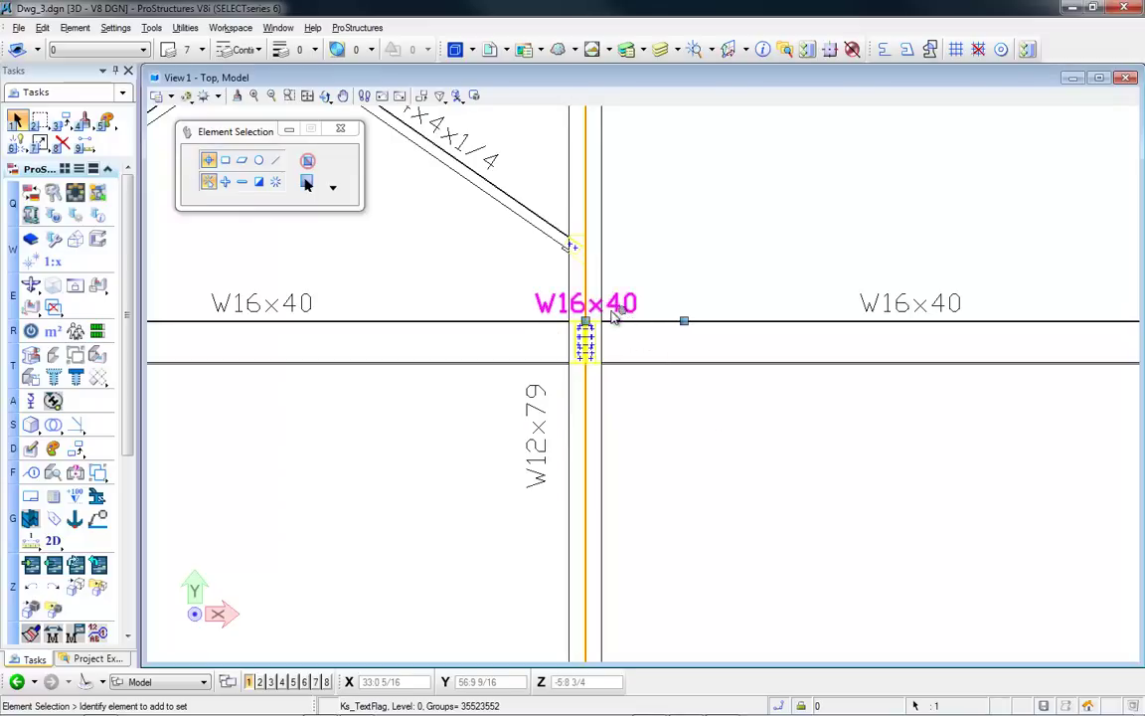
left_click_drag(587, 328, 667, 302)
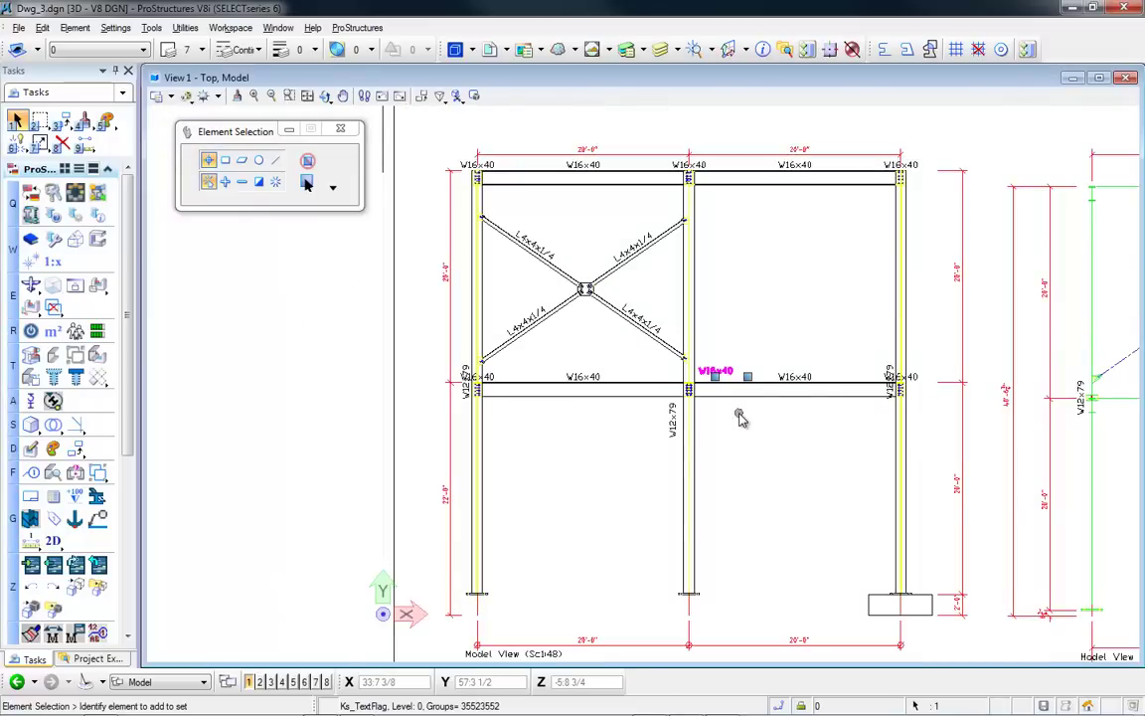
mouse_move(739, 417)
middle_mouse_down()
mouse_move(726, 402)
mouse_move(612, 398)
middle_mouse_up()
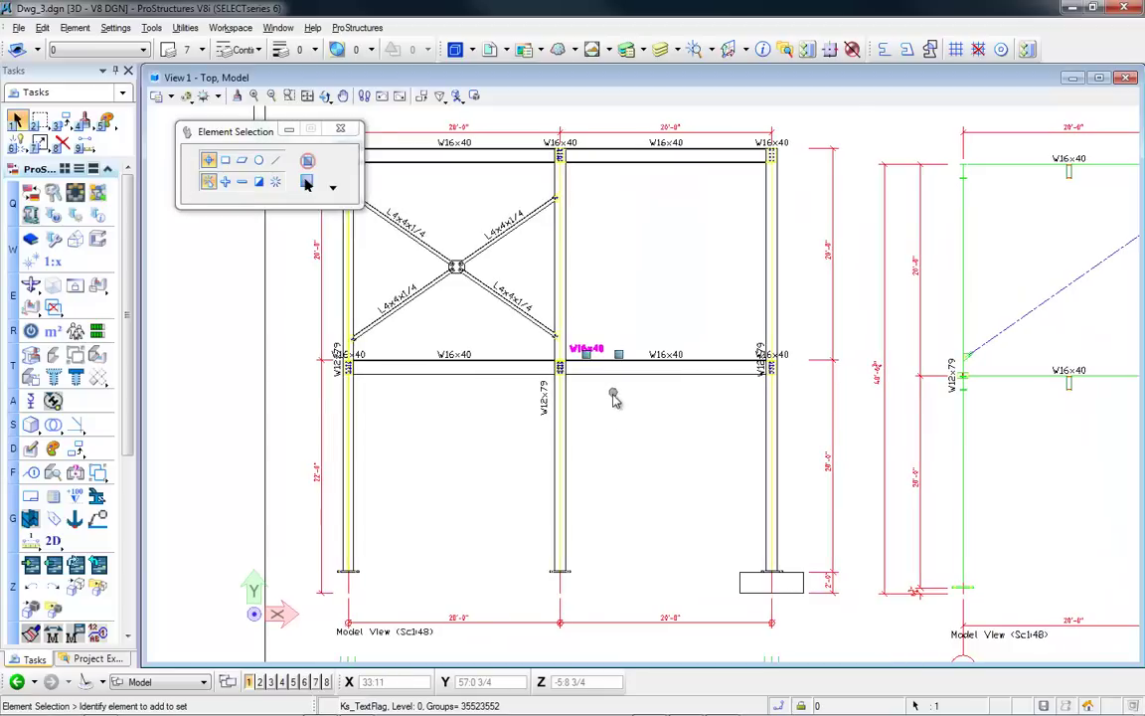
- Return to the 3D model in ProStructuresSeminar.dgn and select the braced corner column at its beam connection
left_click(18, 681)
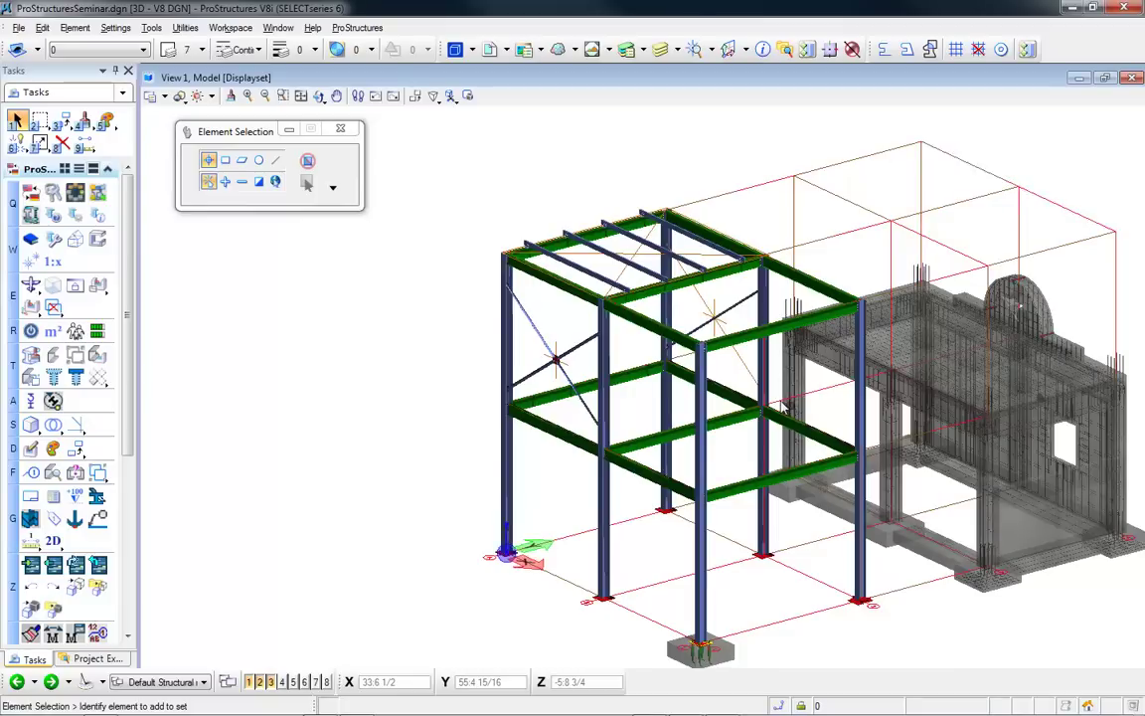
scroll(505, 414, "up", 3)
scroll(505, 415, "up", 5)
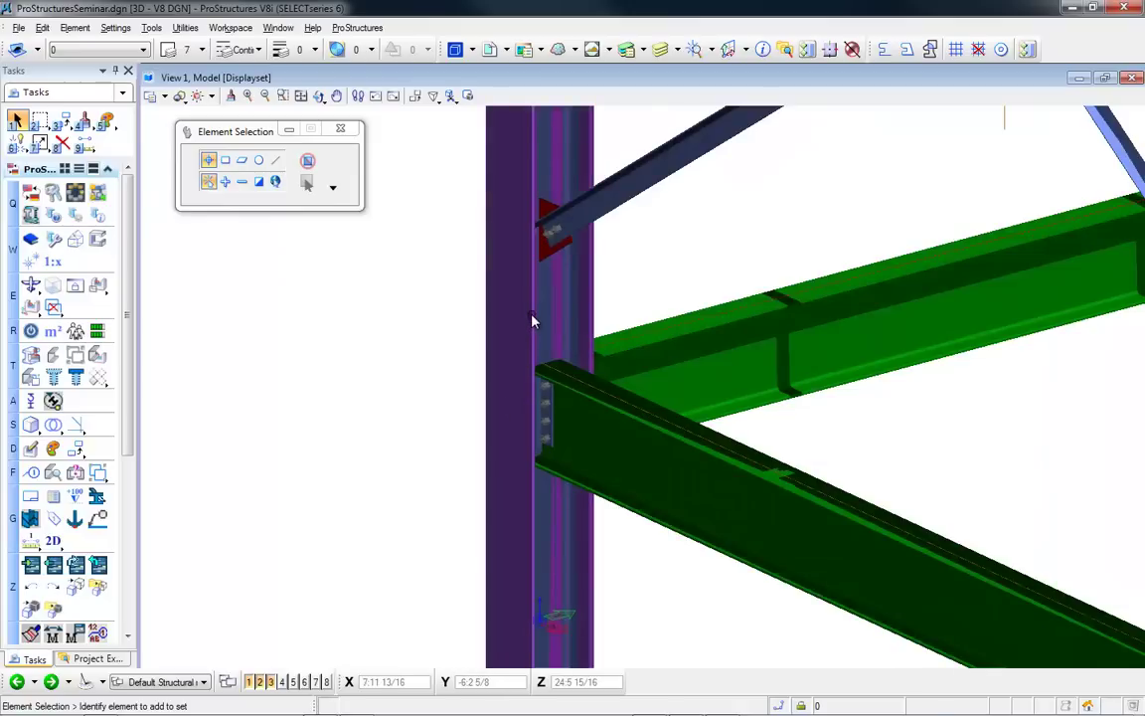
left_click(533, 320)
right_click(444, 316)
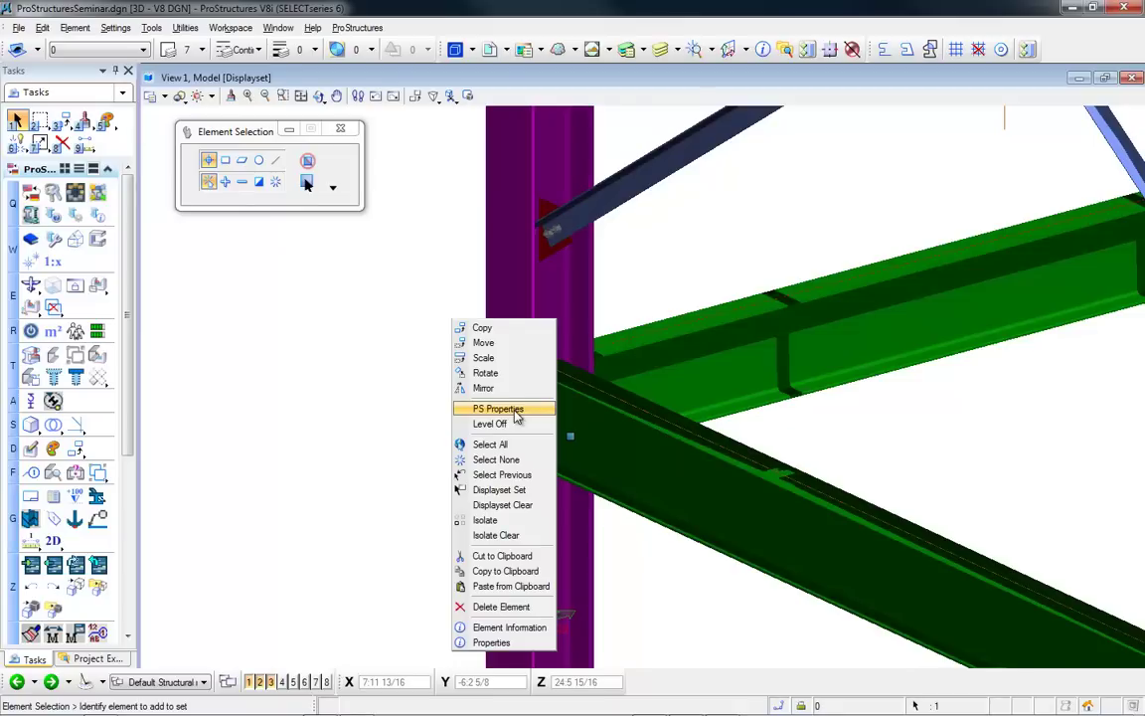
left_click(395, 316)
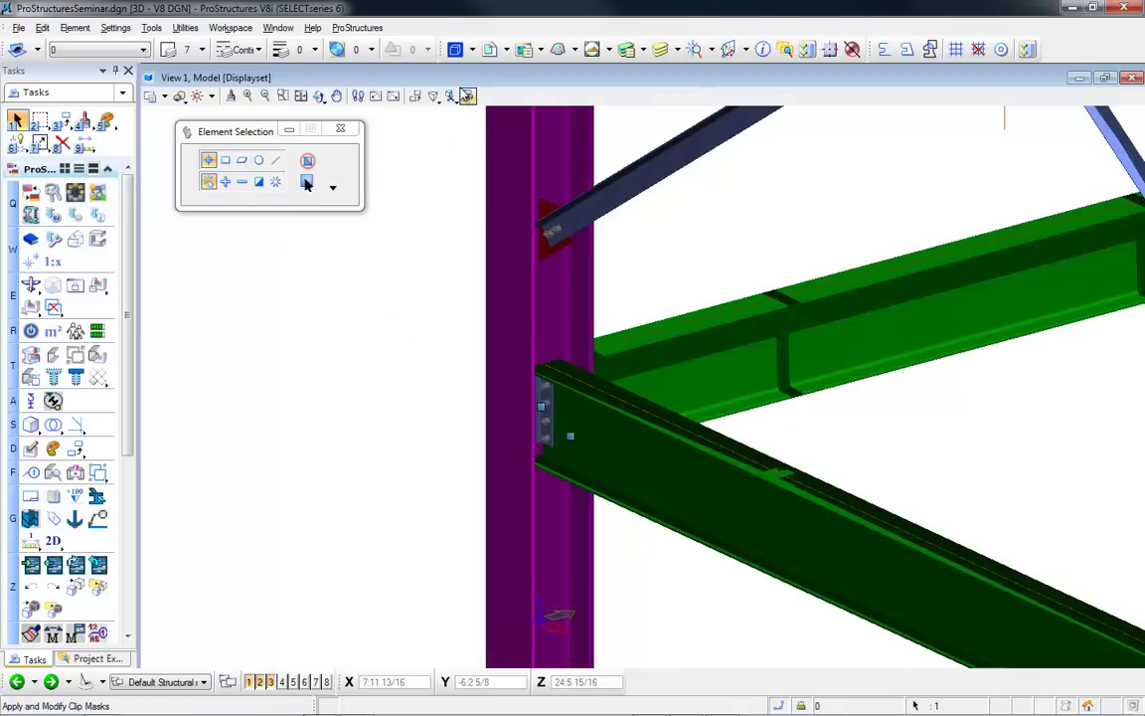
- Arrange the 3D view beside the top and front views, and fit the whole model in the top and front views
double_click(458, 82)
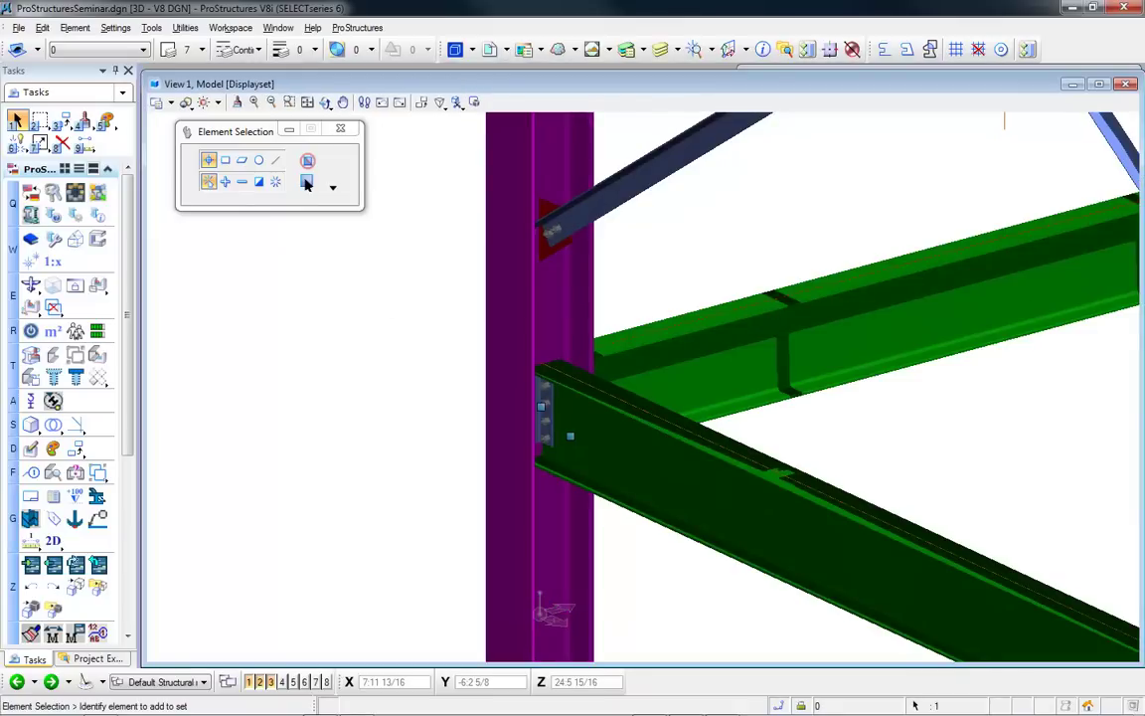
left_click_drag(1140, 148, 731, 148)
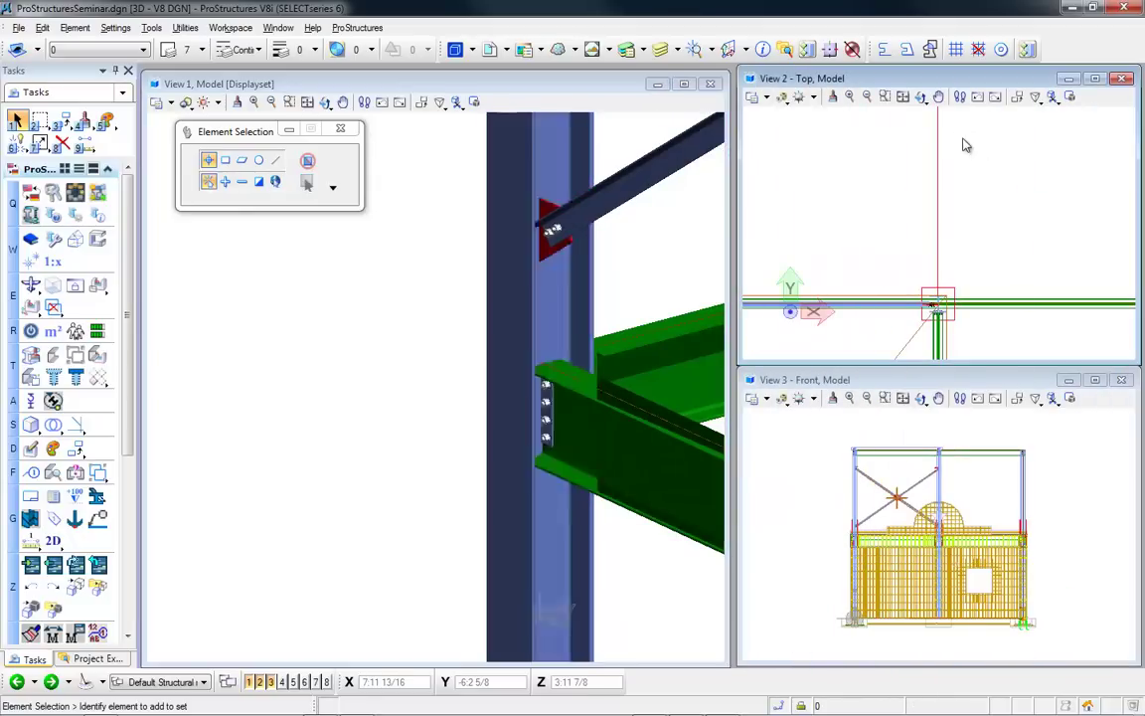
left_click(901, 97)
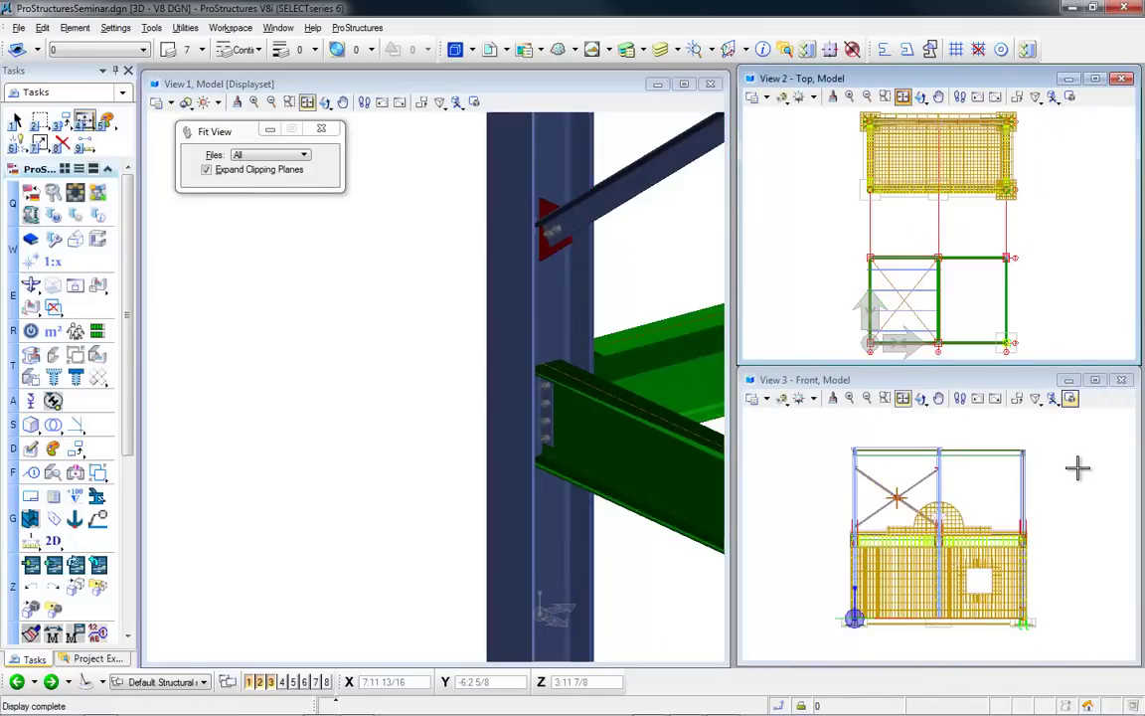
left_click(970, 422)
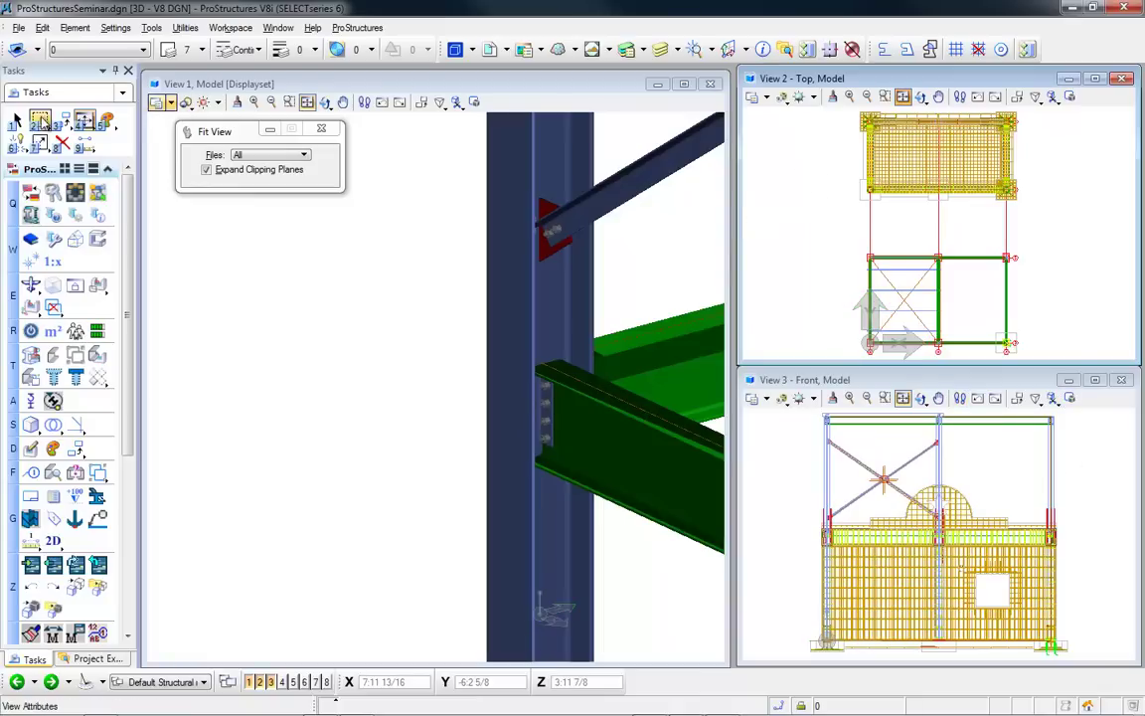
left_click(16, 120)
- Rotate the W12x79 corner column by +5 degrees through its shape position properties
middle_click_drag(847, 330, 842, 256)
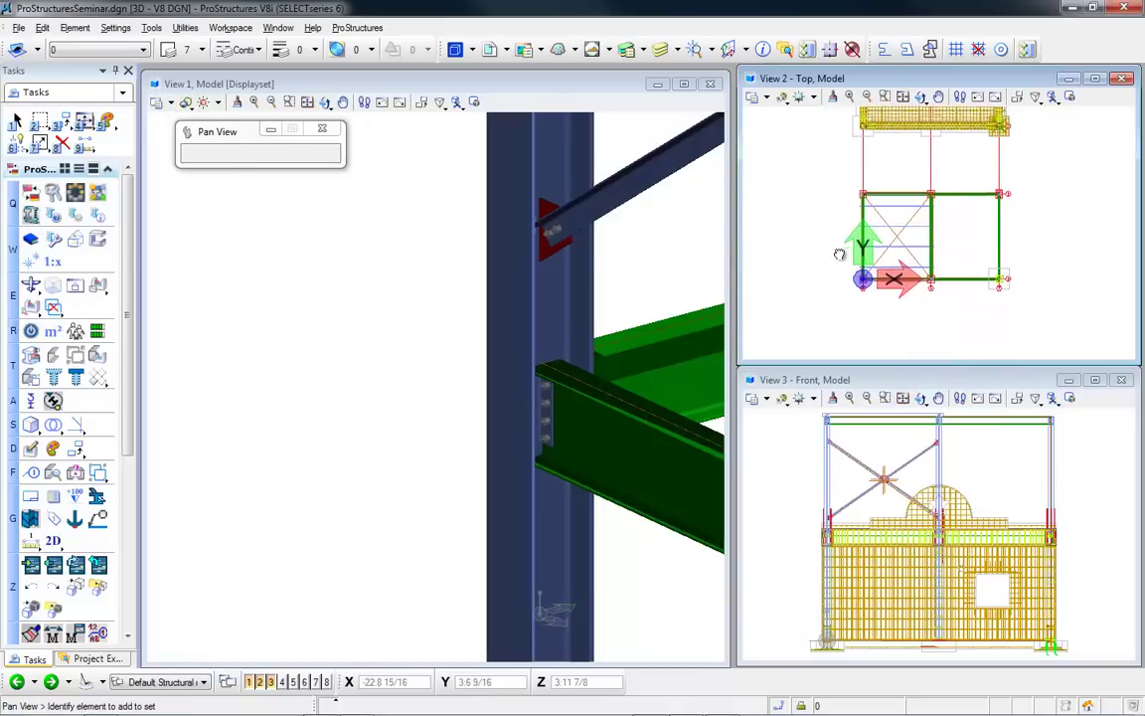
scroll(874, 288, "up", 3)
scroll(880, 288, "up", 3)
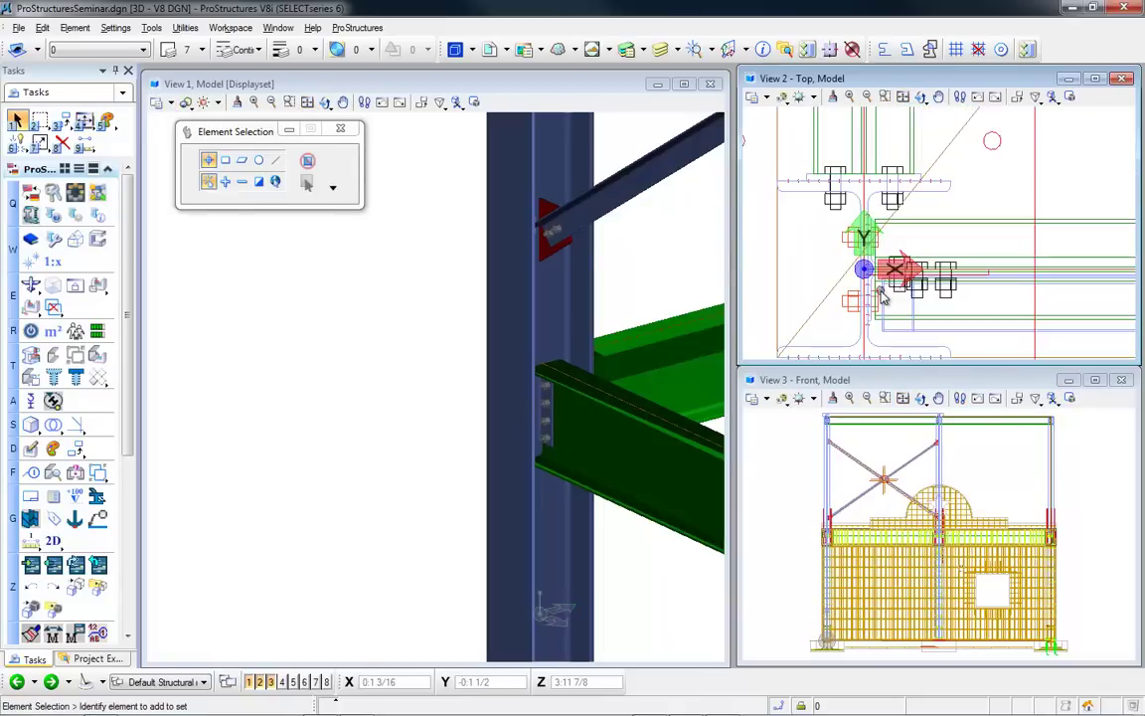
middle_click_drag(891, 294, 891, 221)
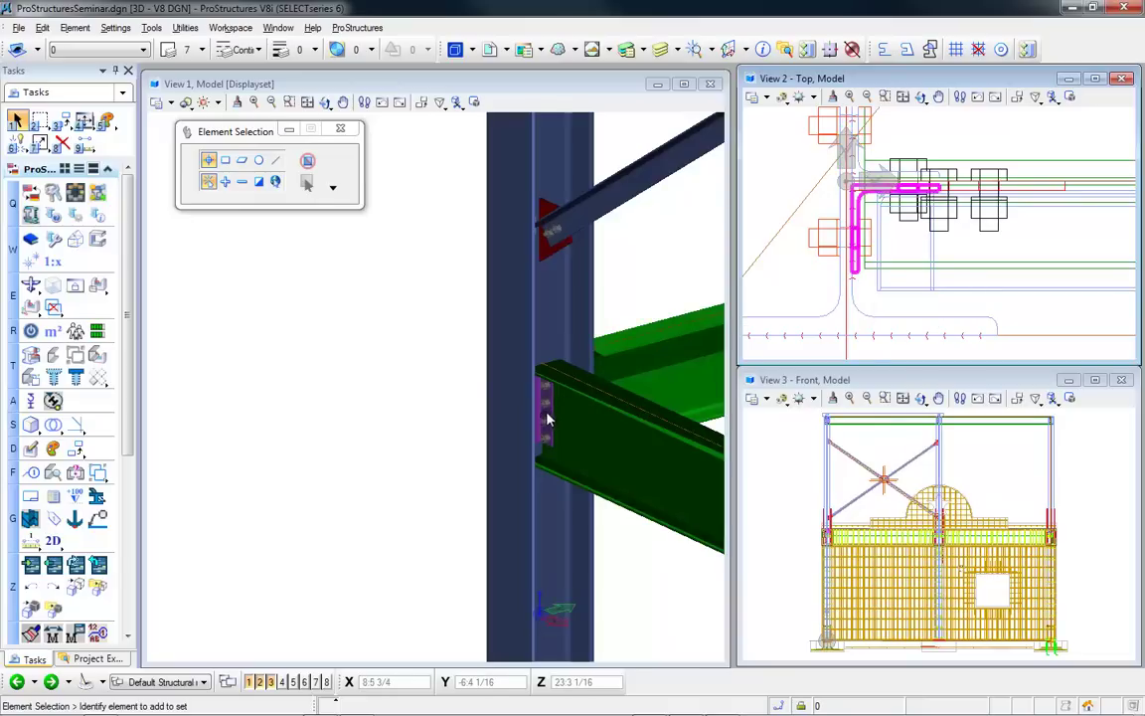
left_click(495, 300)
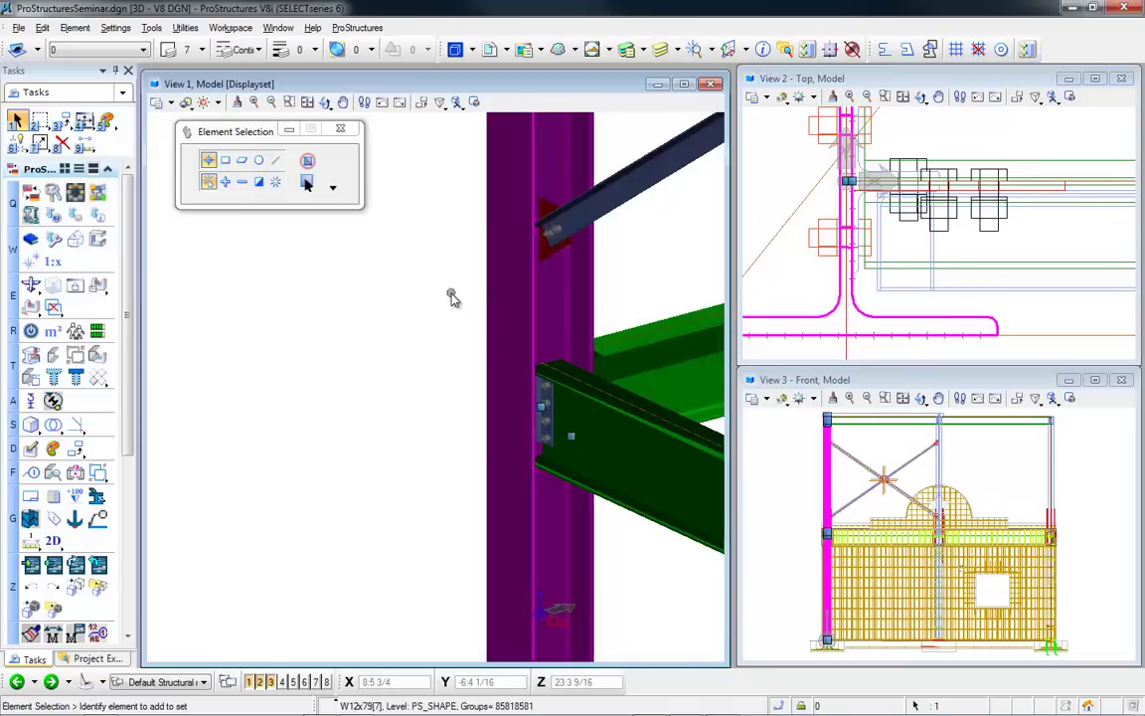
right_click(451, 294)
left_click(506, 393)
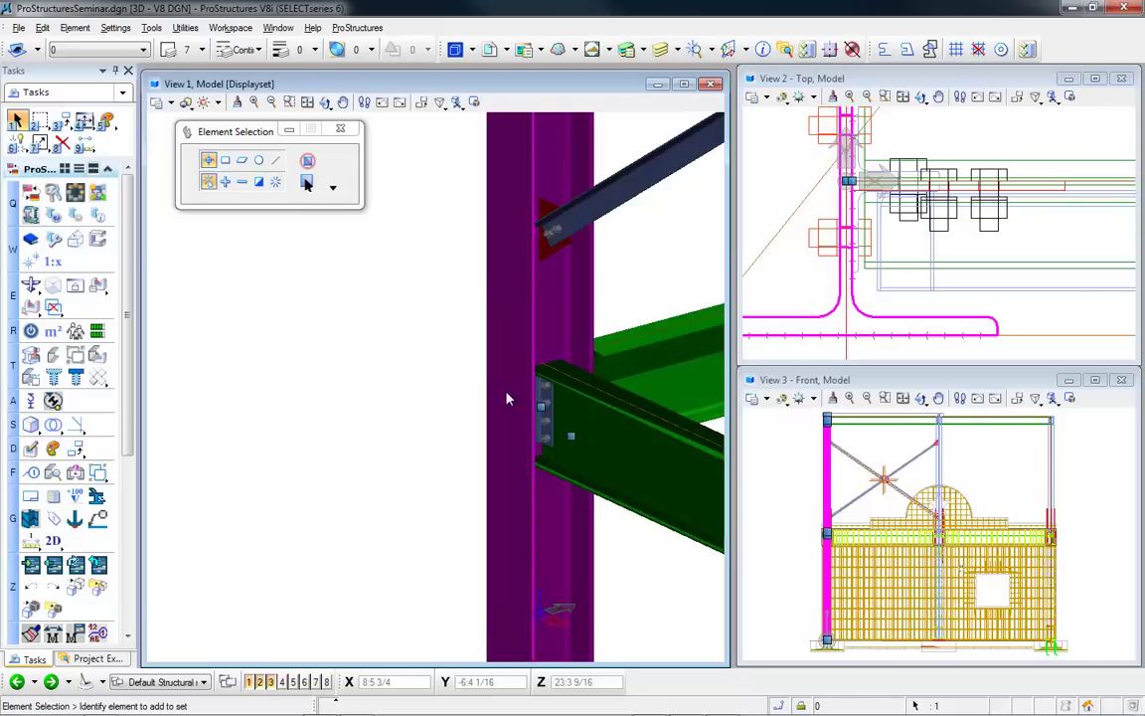
left_click(351, 287)
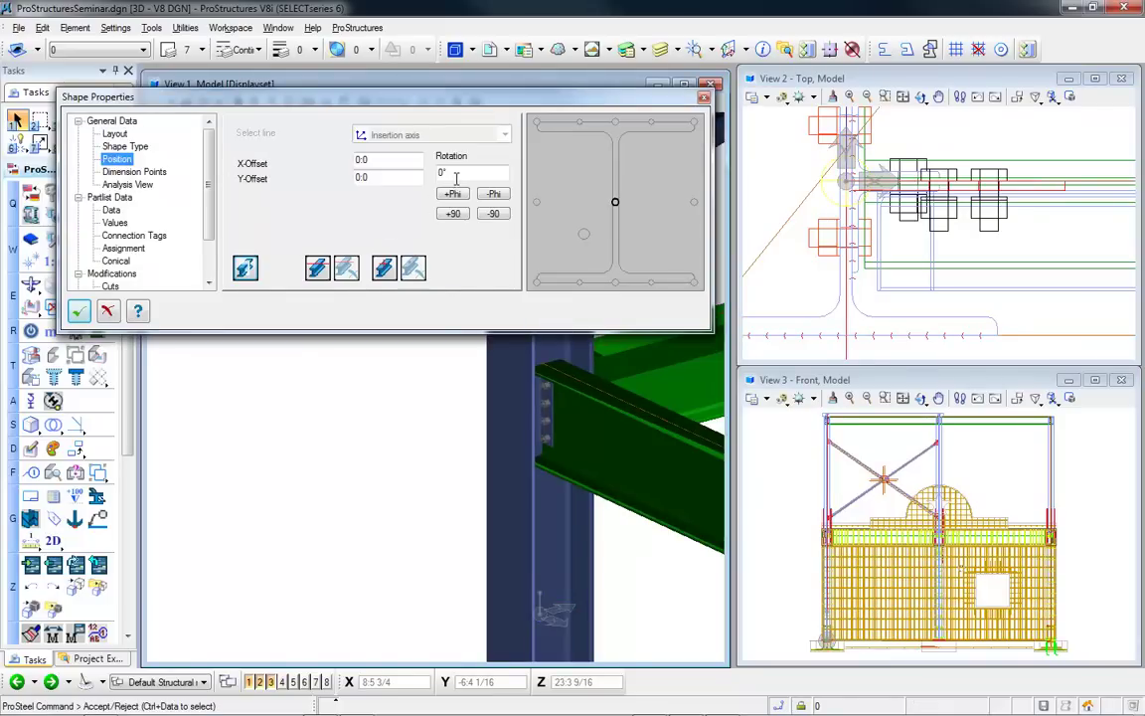
left_click_drag(457, 173, 394, 171)
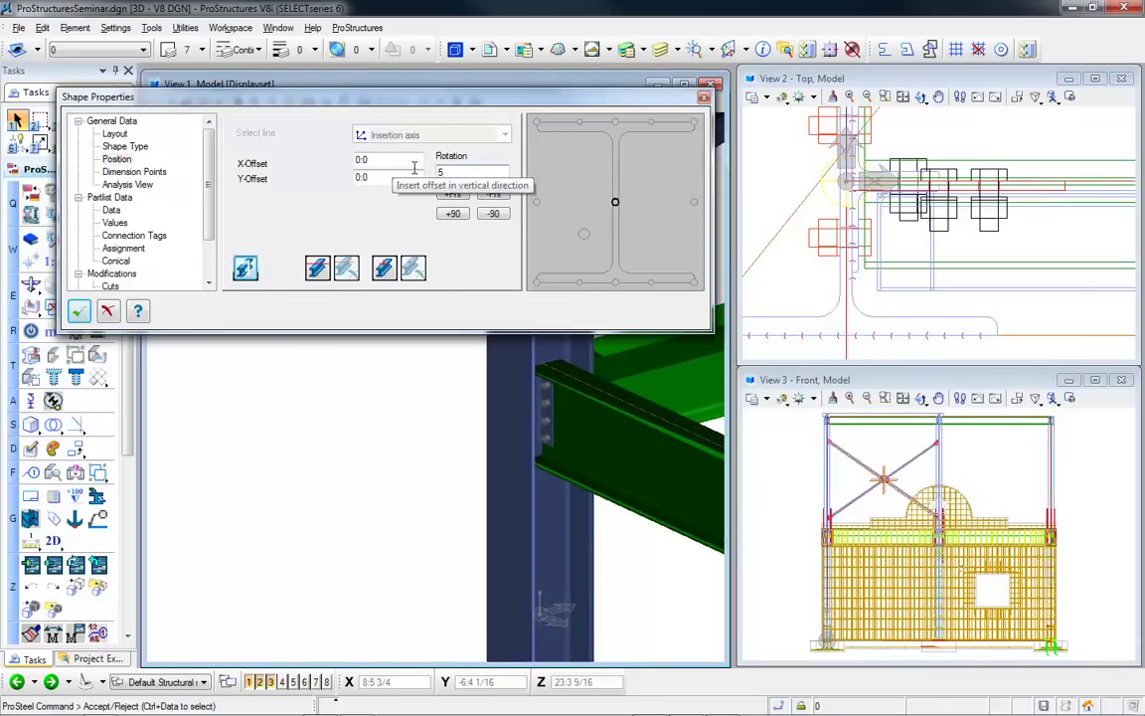
left_click(452, 193)
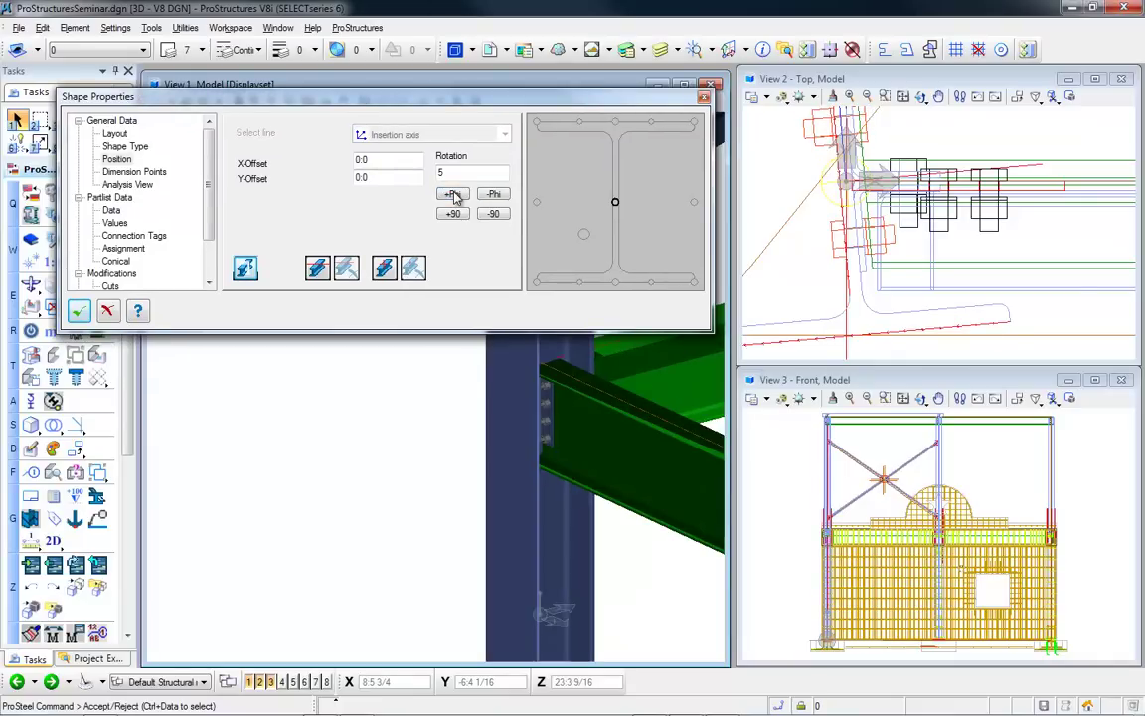
left_click(79, 312)
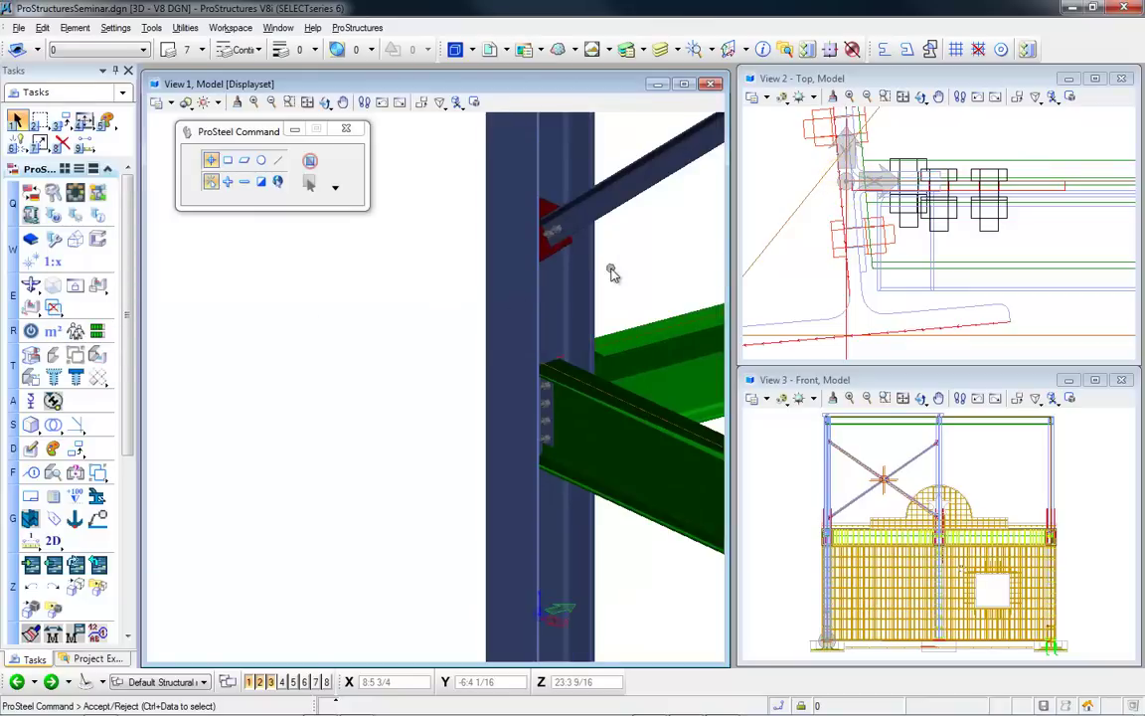
- Examine the rotated column's upper beam connection in the 3D view, including its bolts and bent plate
middle_click_drag(611, 274, 604, 529)
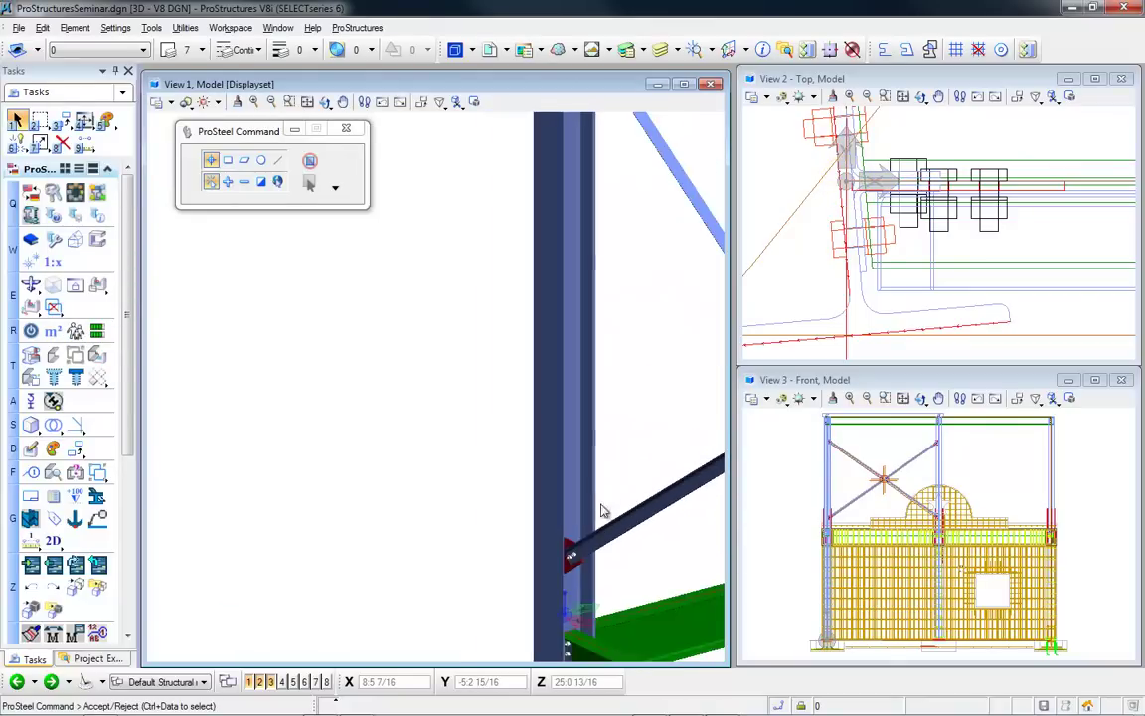
middle_click_drag(592, 235, 593, 598)
scroll(577, 166, "up", 2)
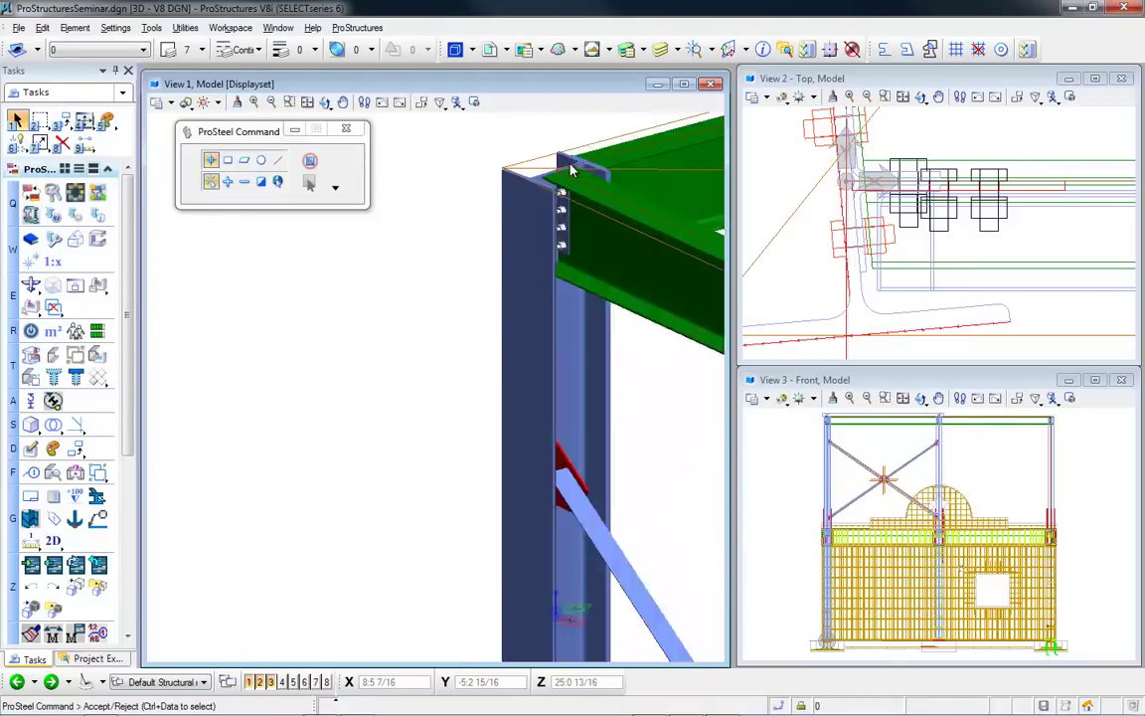
scroll(569, 169, "up", 3)
middle_click_drag(570, 195, 568, 277, "shift")
scroll(568, 293, "down", 5)
middle_click_drag(568, 173, 569, 225)
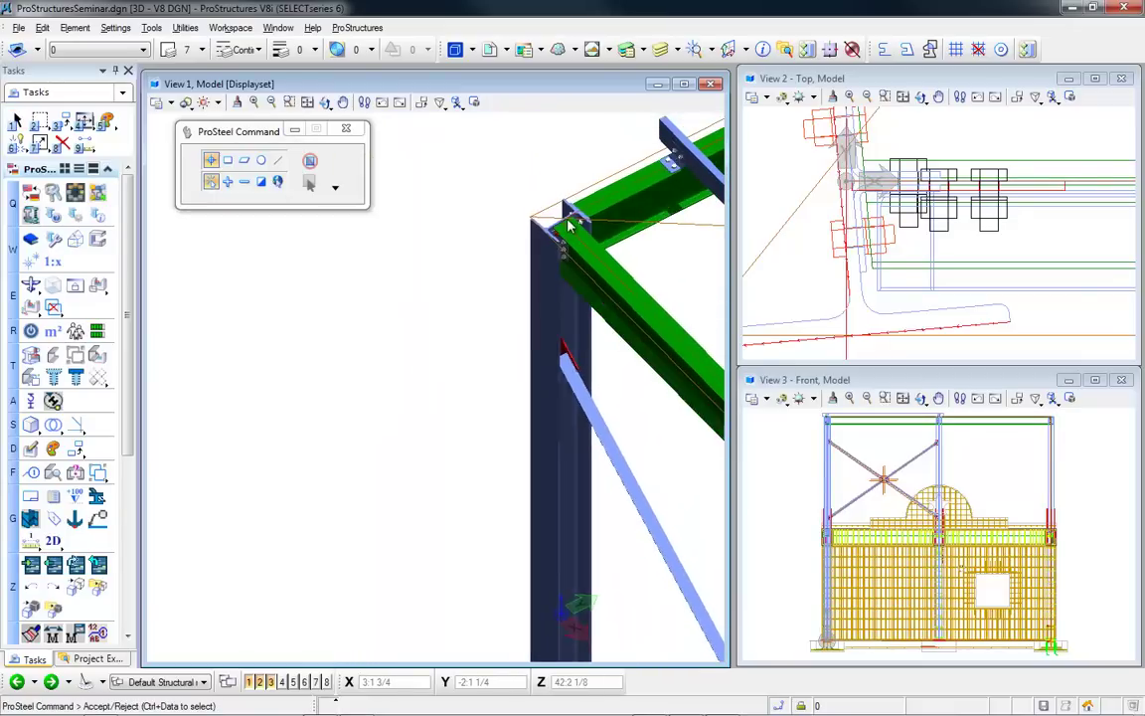
scroll(570, 227, "up", 3)
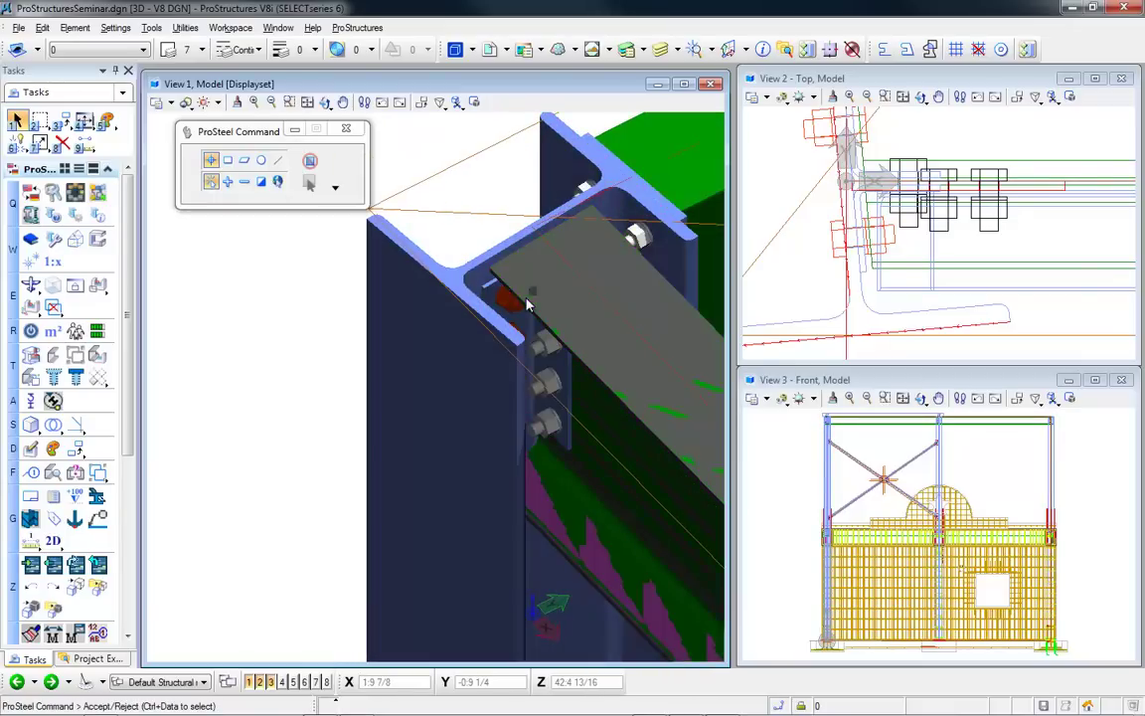
middle_click_drag(530, 305, 442, 211)
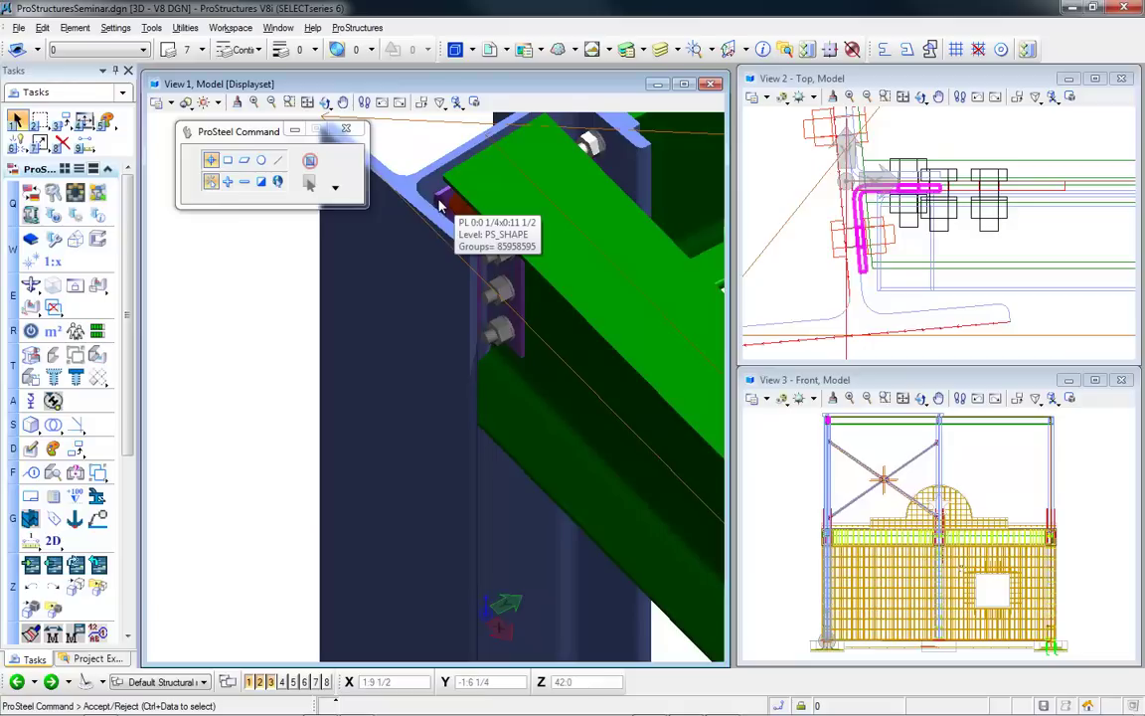
- Open the web angle connection settings of the bent plate on the rotated column, review its shape options, and accept them
left_click(863, 269)
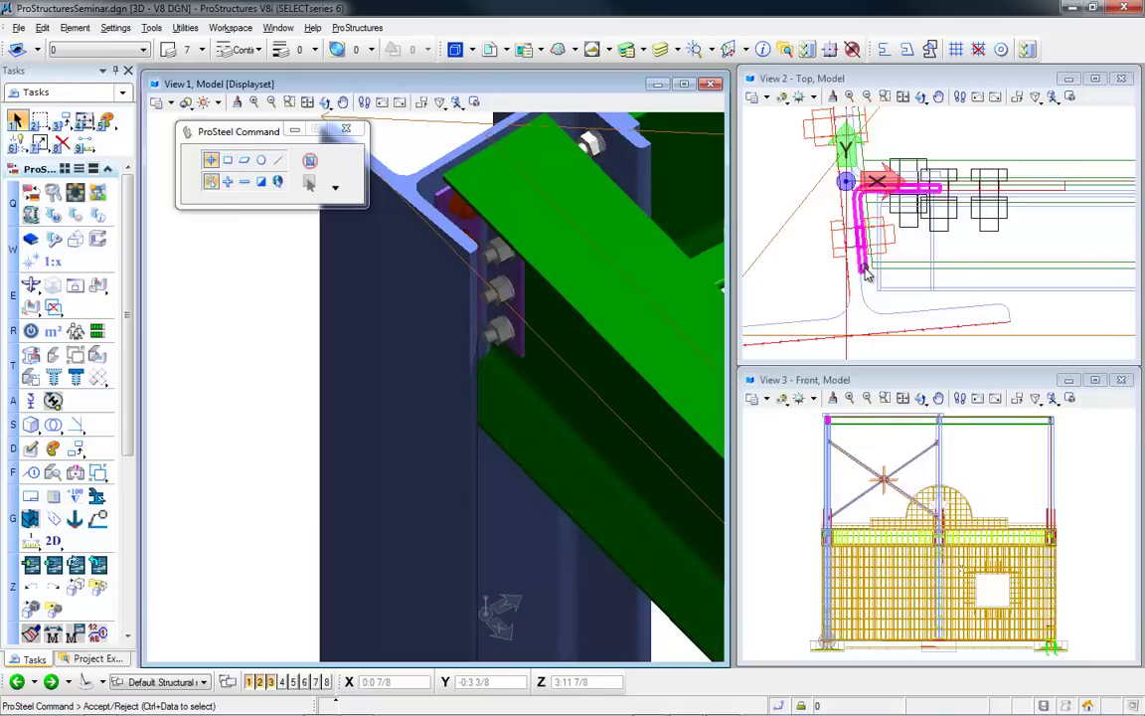
right_click(866, 274)
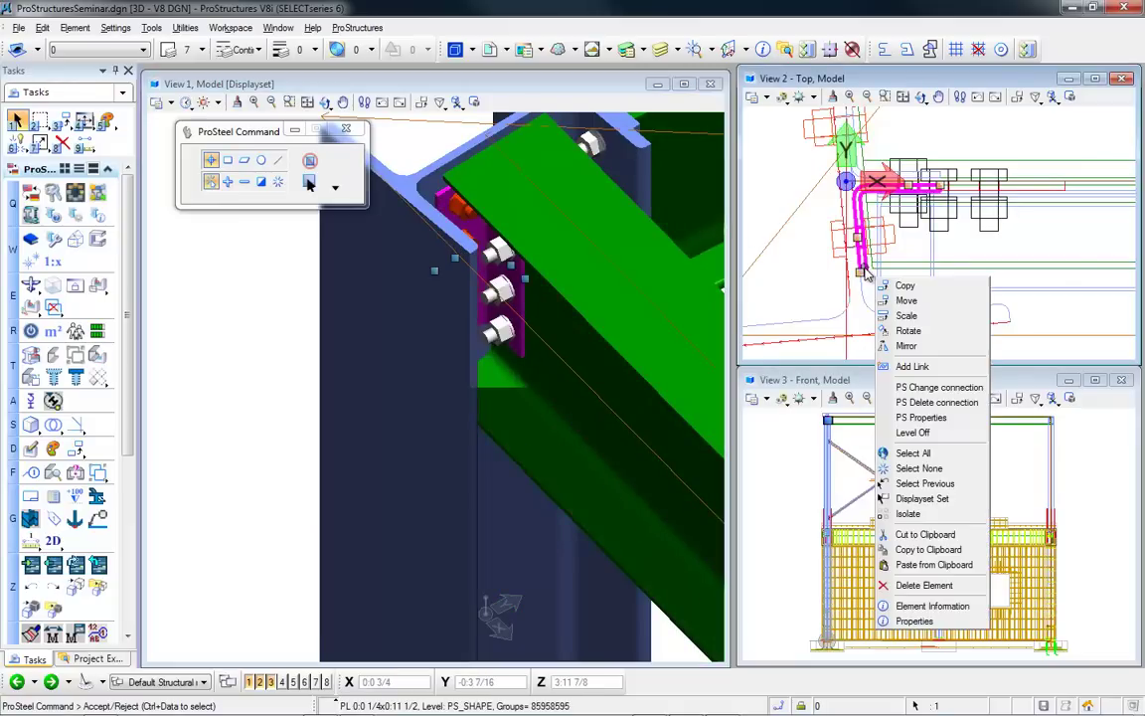
left_click(938, 387)
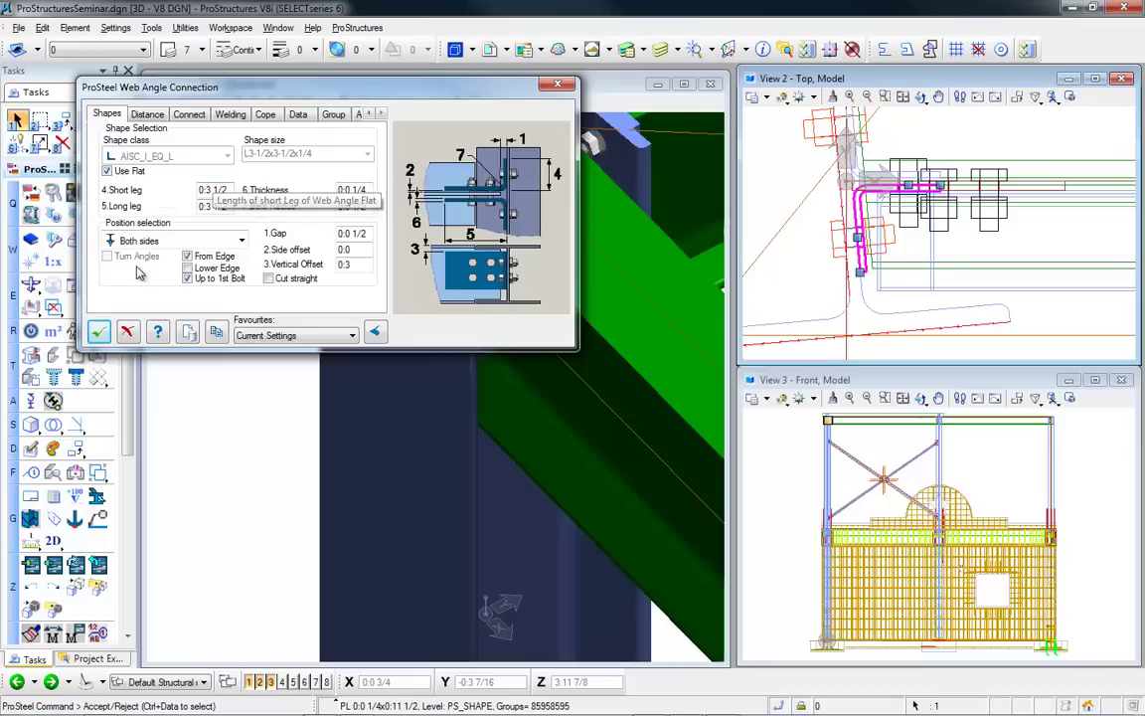
left_click(98, 331)
middle_click(259, 296)
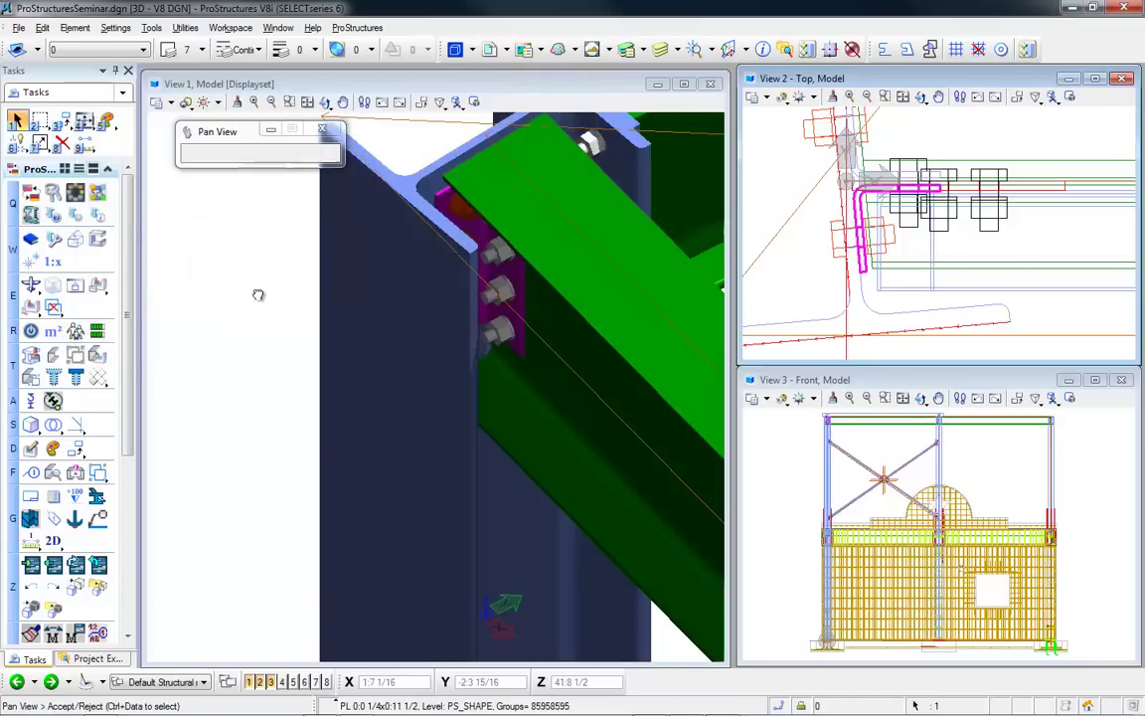
middle_click(260, 296)
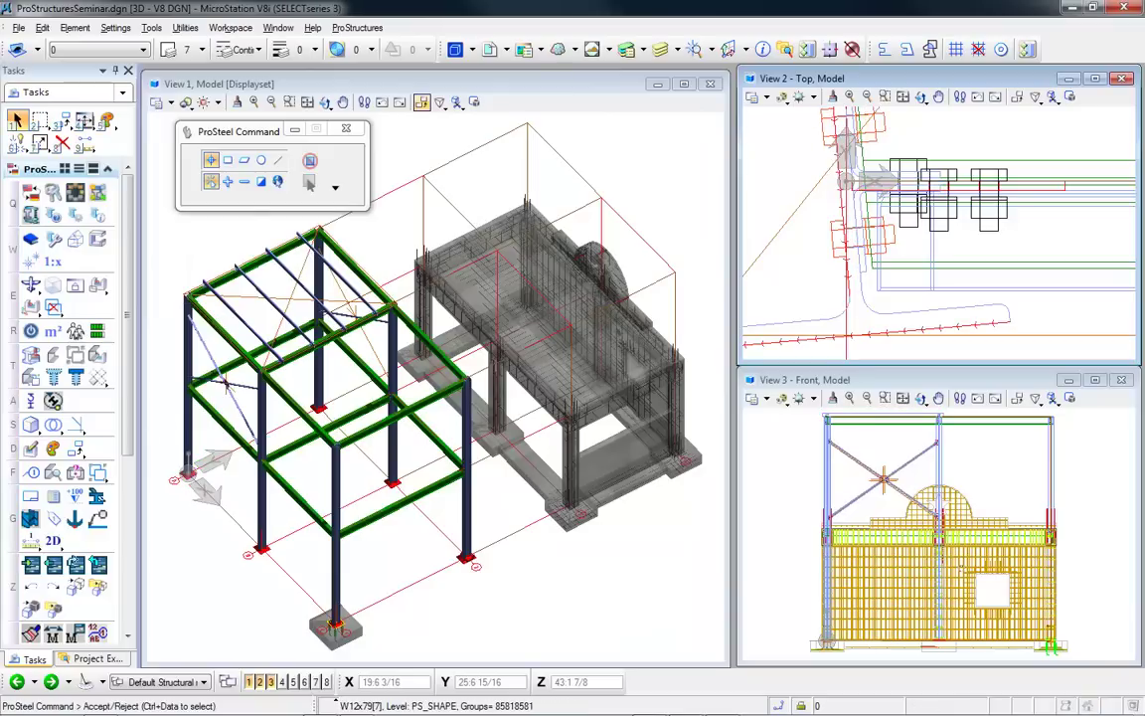
- Open the ProSteel DetailCenter, list the model's views, and highlight views Bentley_Y__1 and Bentley_Y__2
left_click(53, 540)
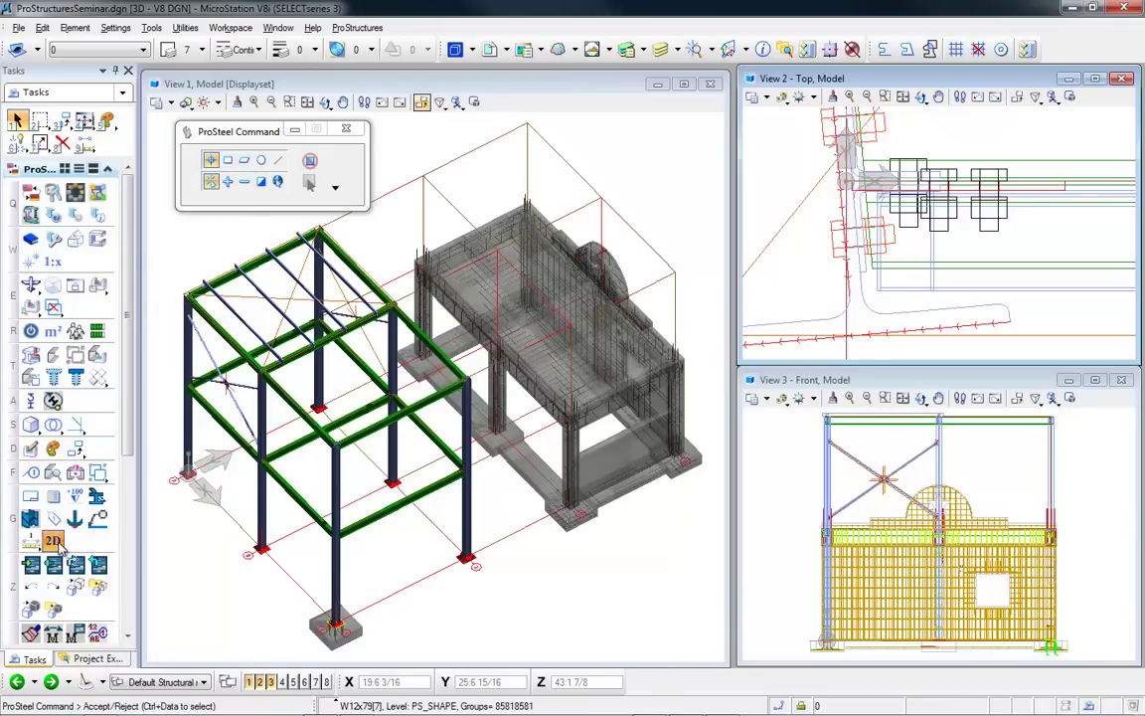
left_click(77, 228)
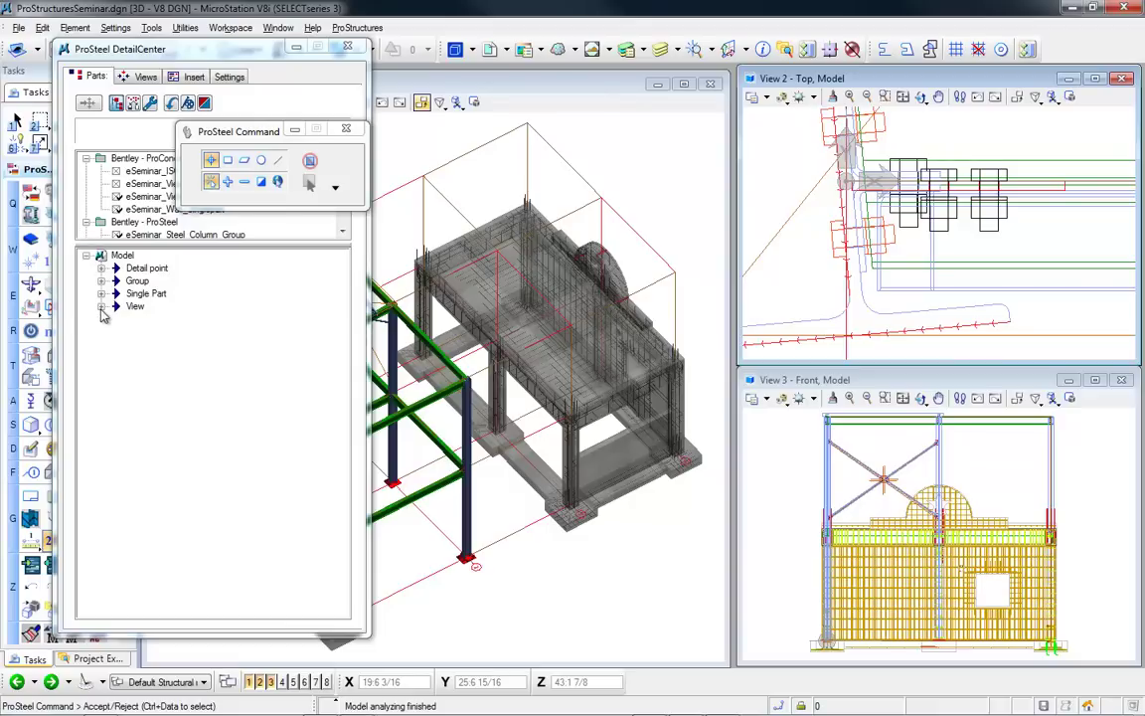
left_click(102, 308)
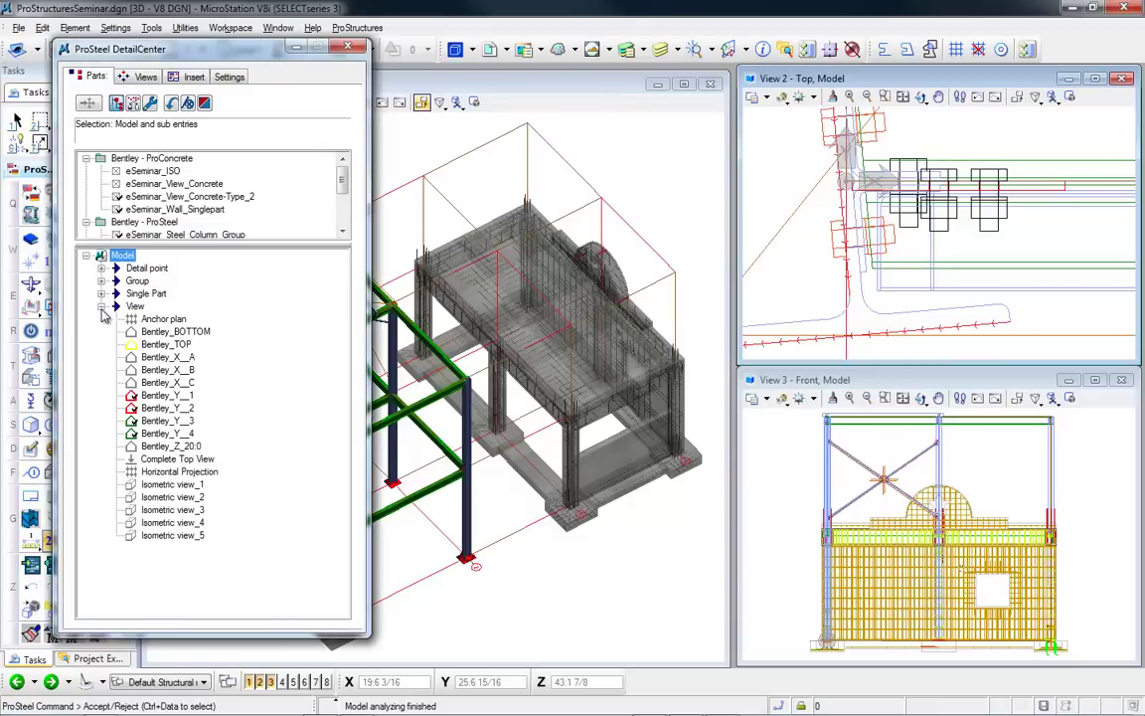
left_click(149, 397)
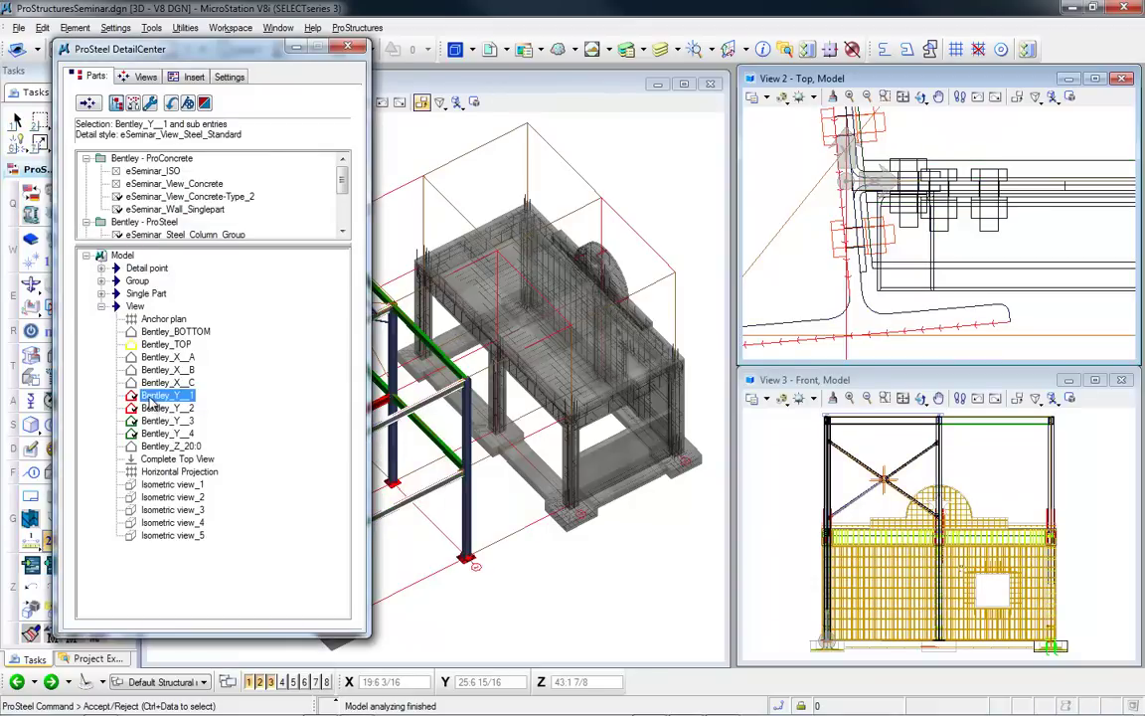
left_click(148, 409)
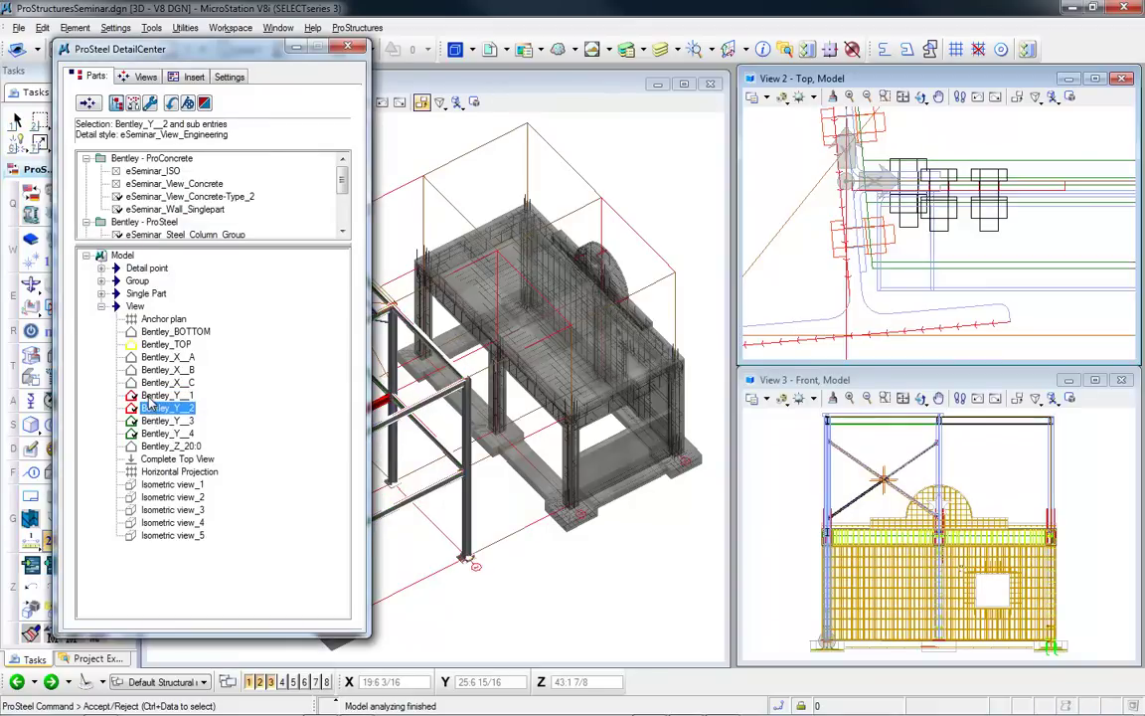
left_click(149, 397)
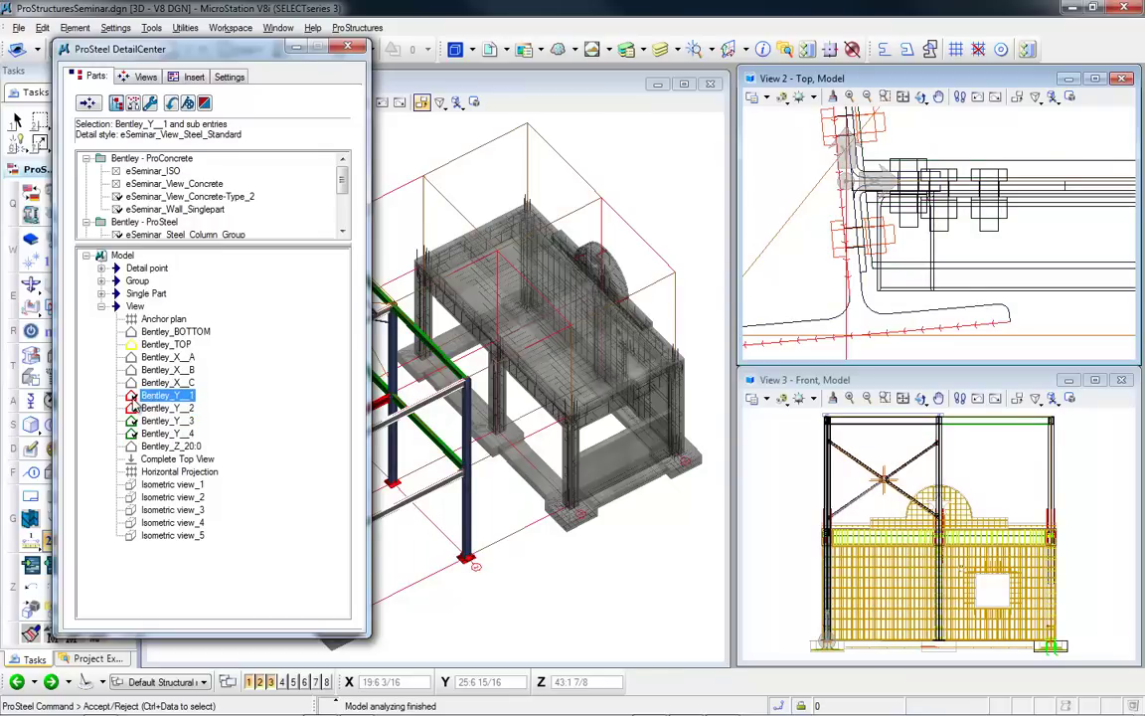
- Update the changed 2D drawings of column group GR Pos. 7 (W12x79) and views Bentley_Y__1 and Bentley_Y__2
left_click(102, 281)
left_click(167, 459)
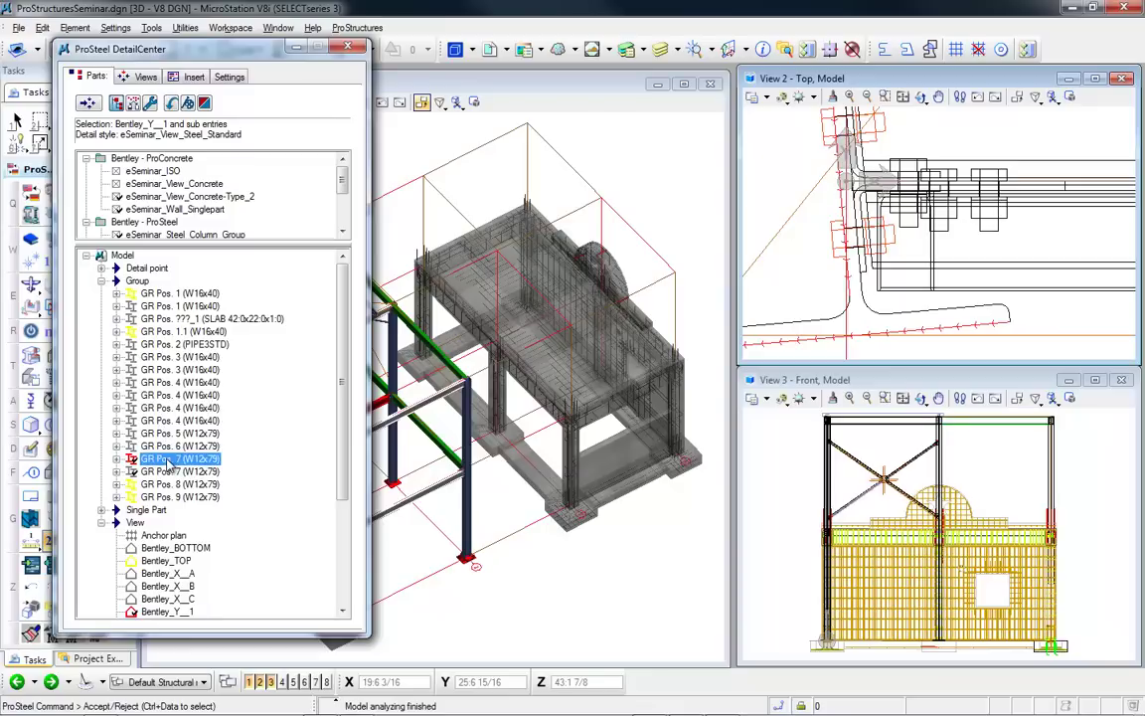
scroll(159, 467, "down", 1)
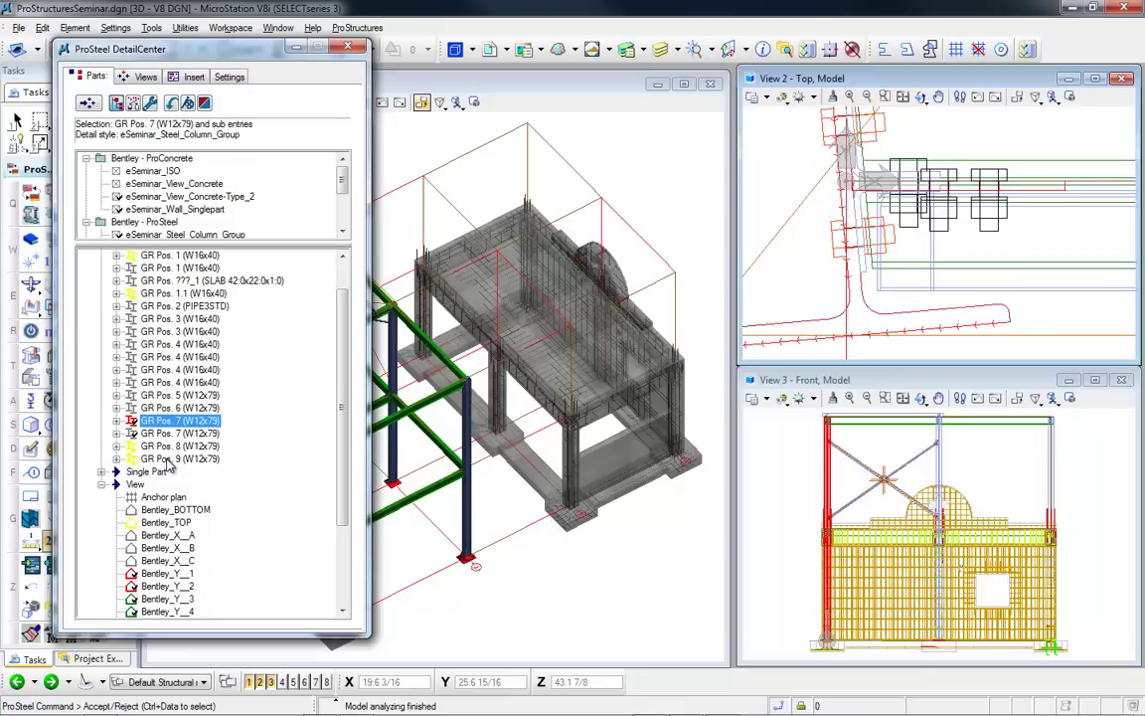
left_click(159, 575)
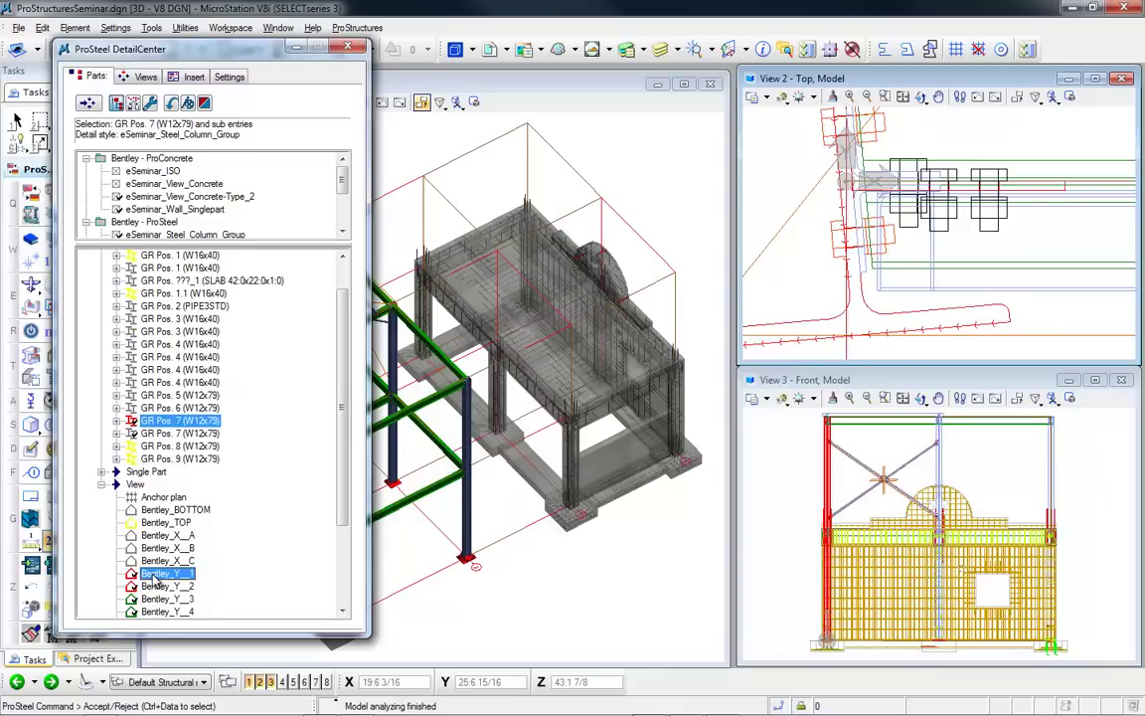
right_click(157, 585)
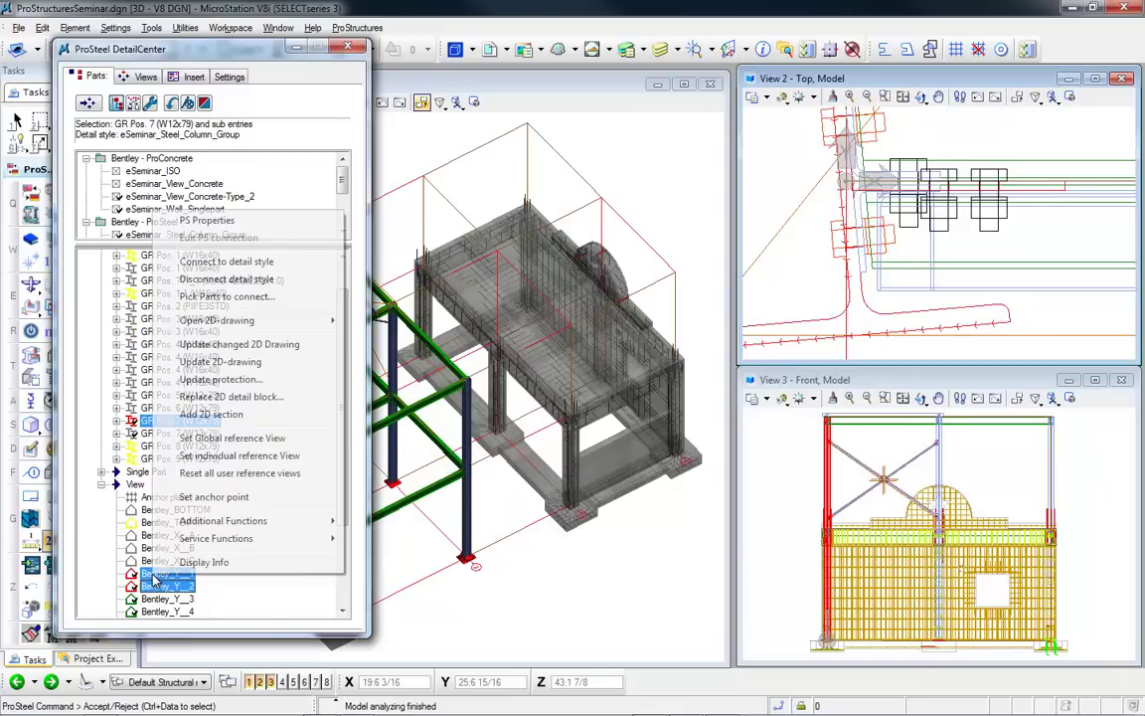
left_click(255, 348)
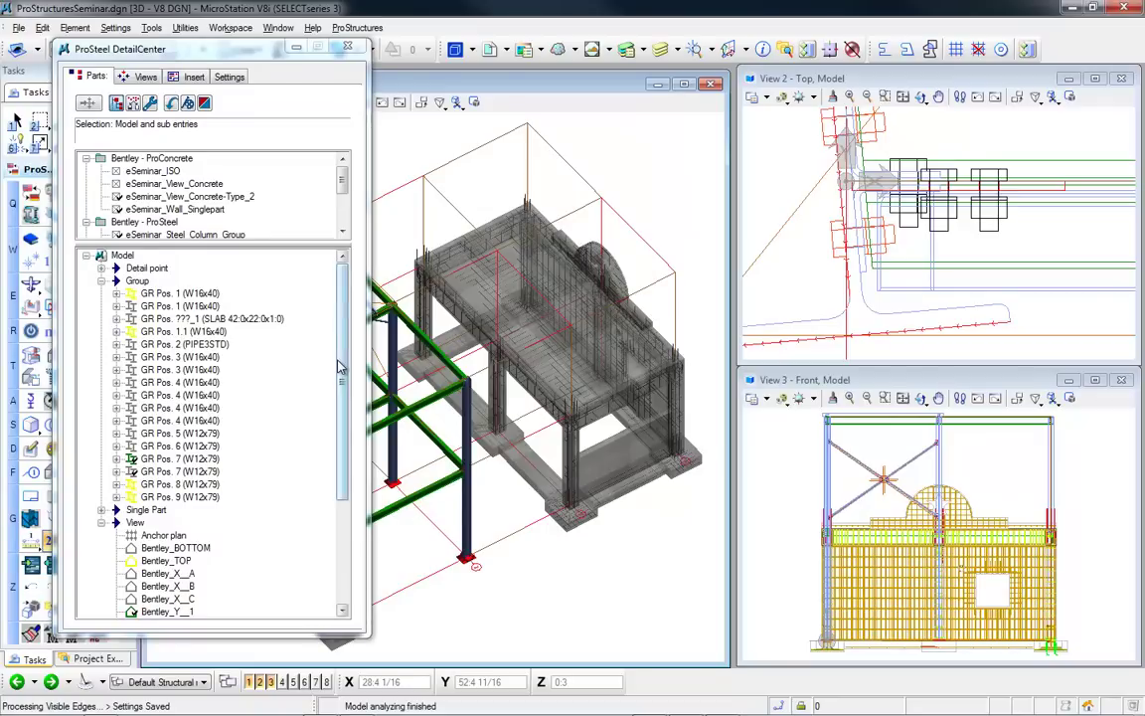
- Open the 2D drawing of view Bentley_Y__1 and examine the rotated corner column from its base plate upward
left_click_drag(338, 362, 338, 423)
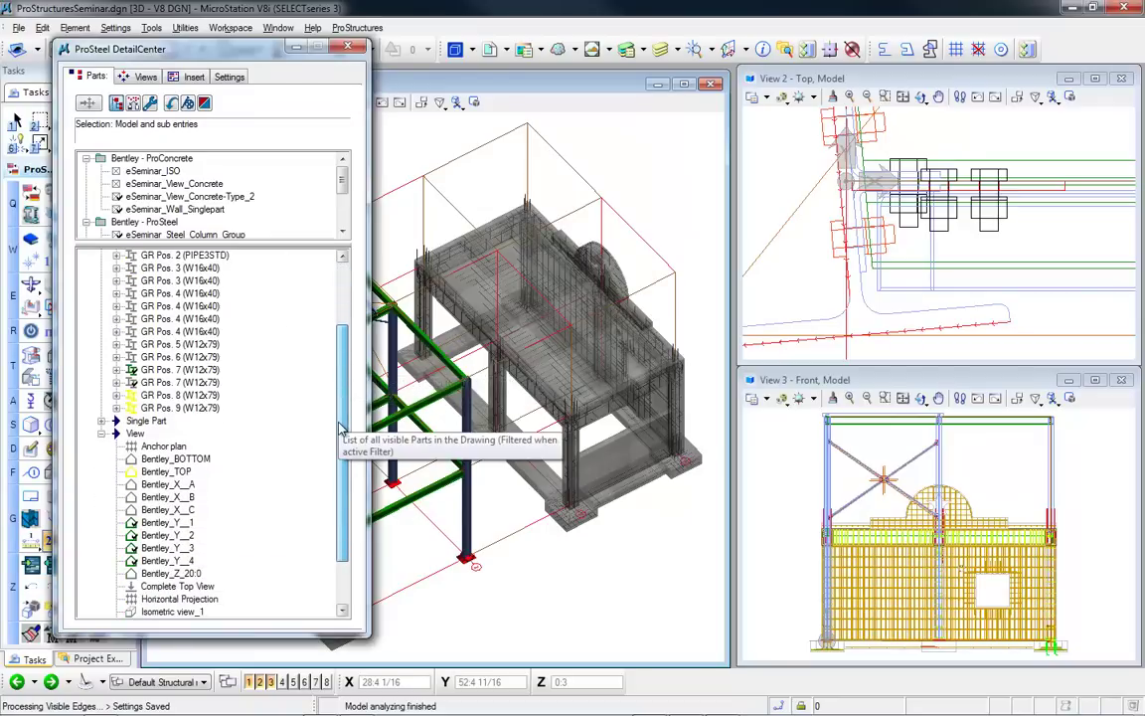
right_click(167, 522)
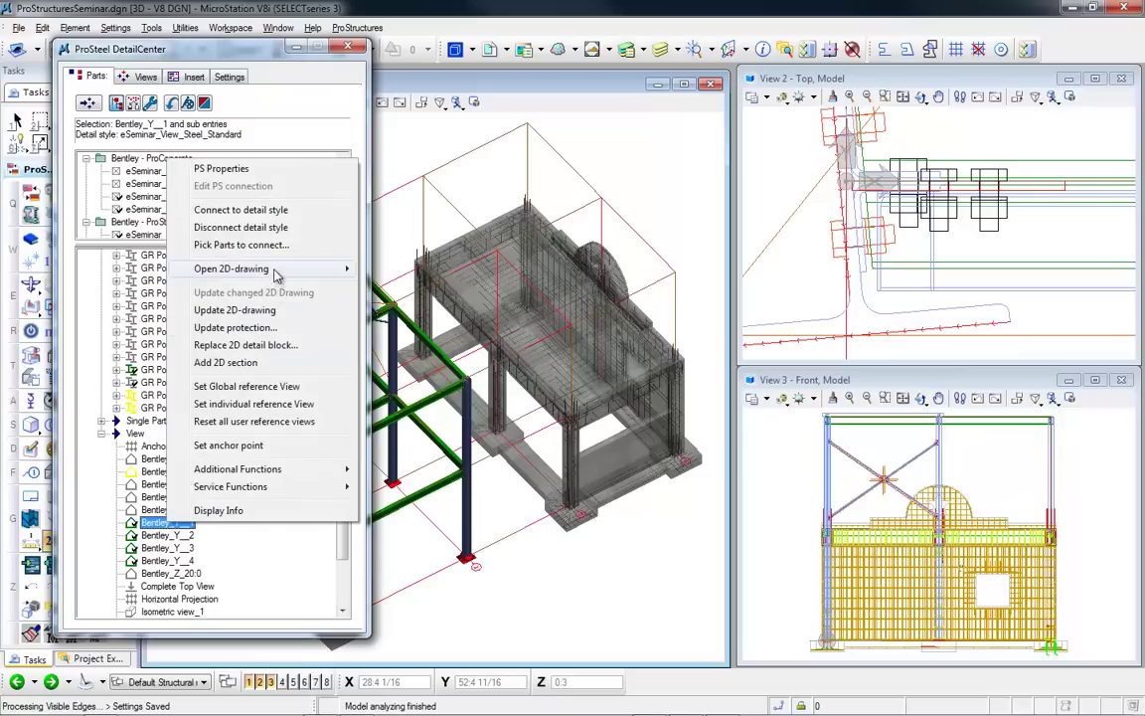
mouse_move(338, 268)
left_click(377, 271)
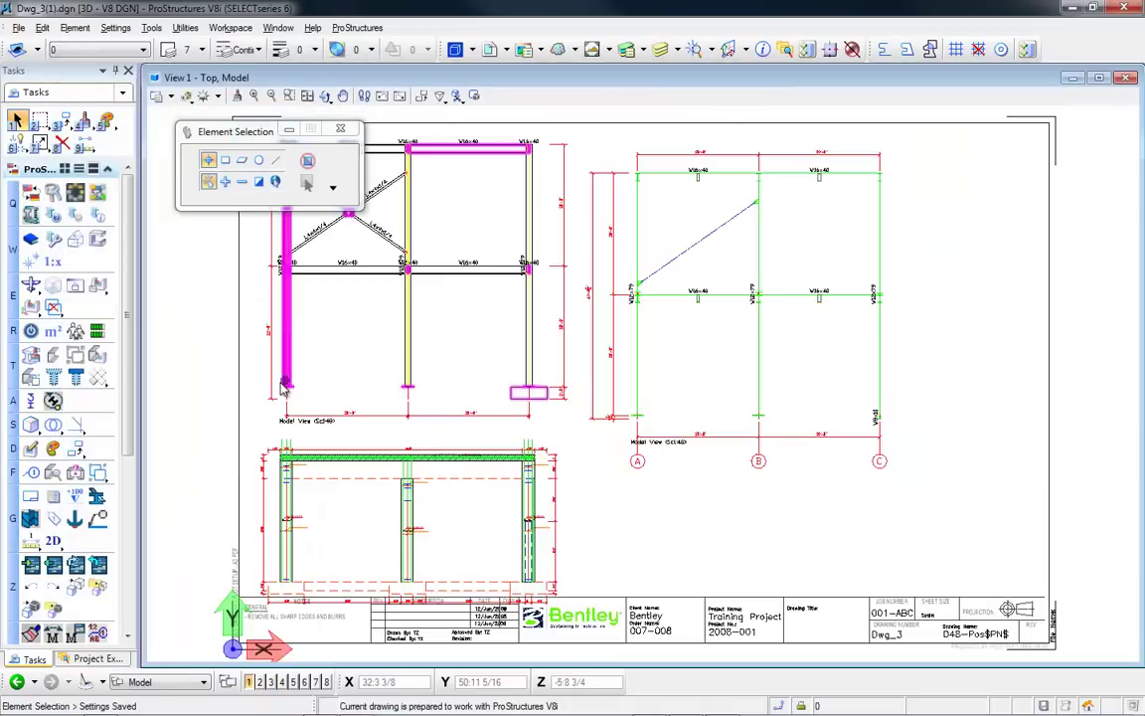
scroll(254, 348, "up", 5)
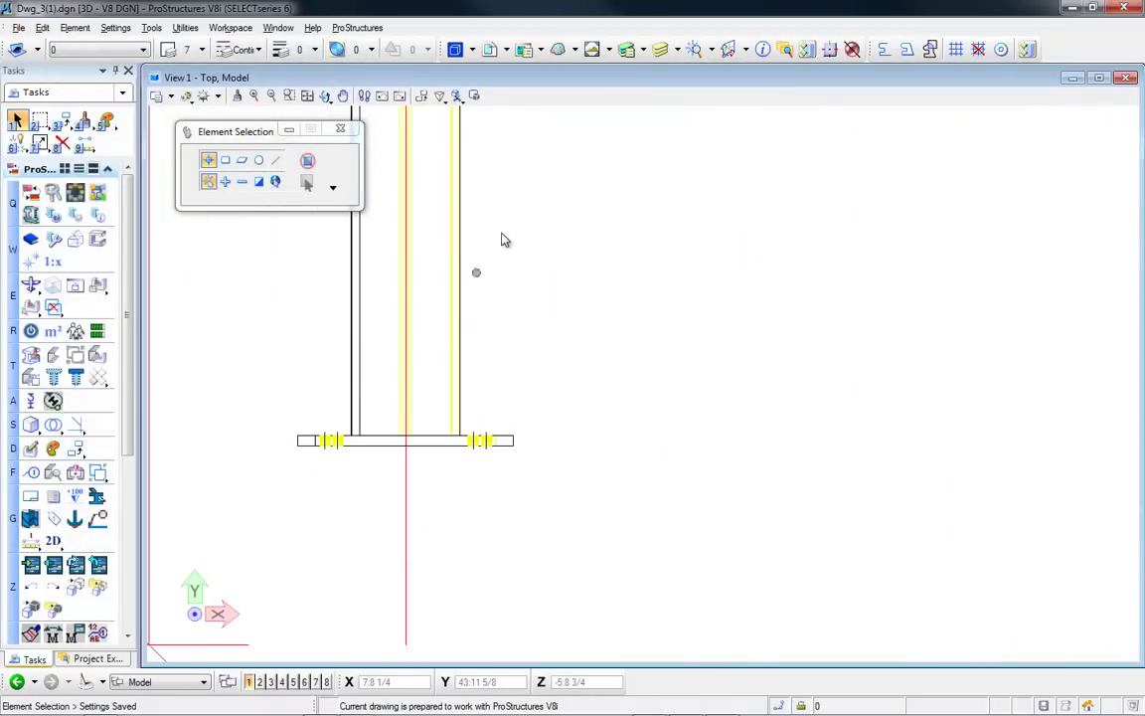
middle_click_drag(512, 233, 545, 632)
scroll(545, 631, "down", 2)
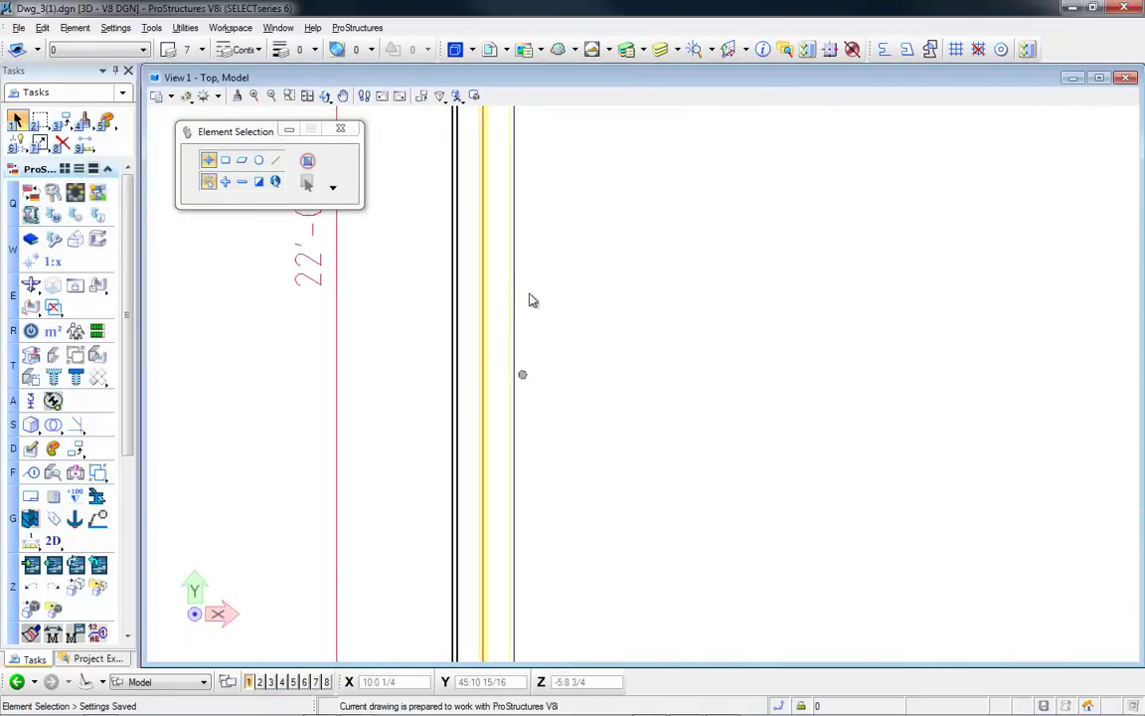
middle_click_drag(529, 265, 536, 639)
scroll(538, 643, "down", 2)
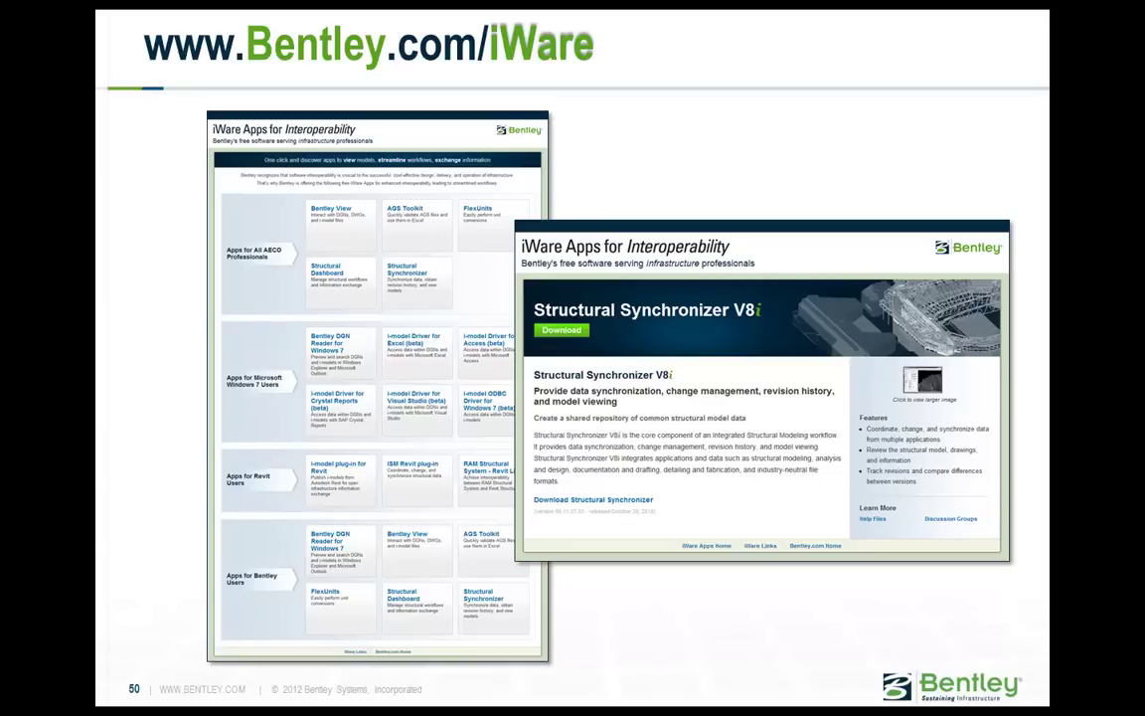
key("Right")
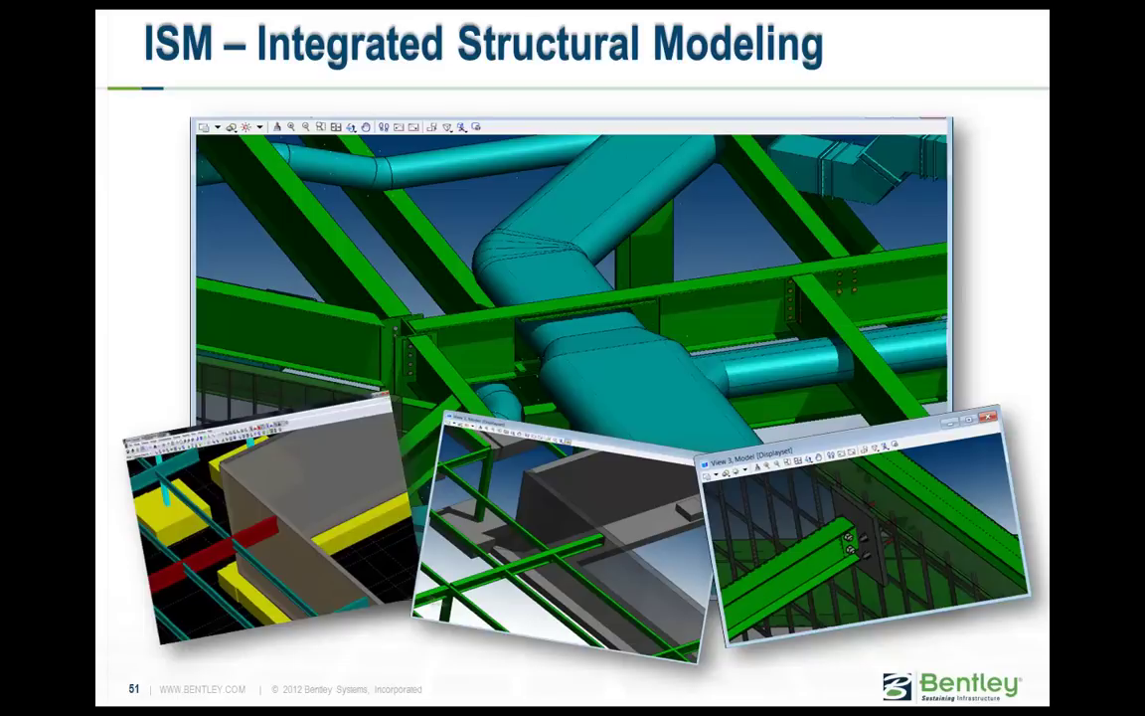
key("Right")
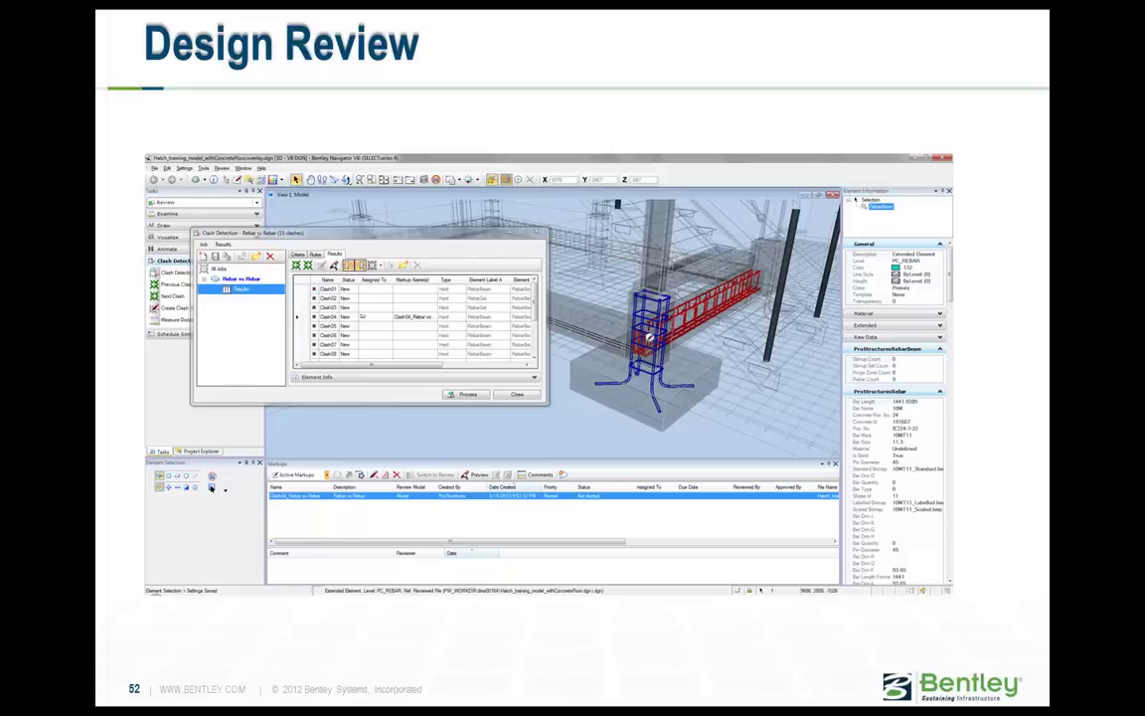
key("Right")
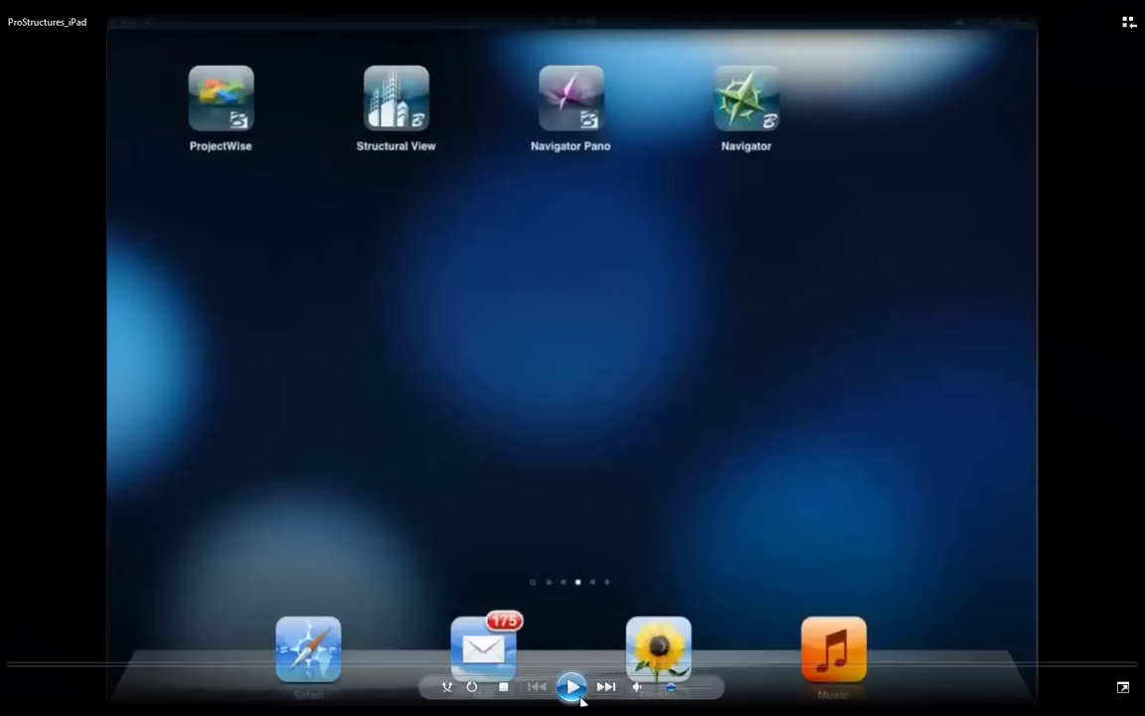
left_click(573, 686)
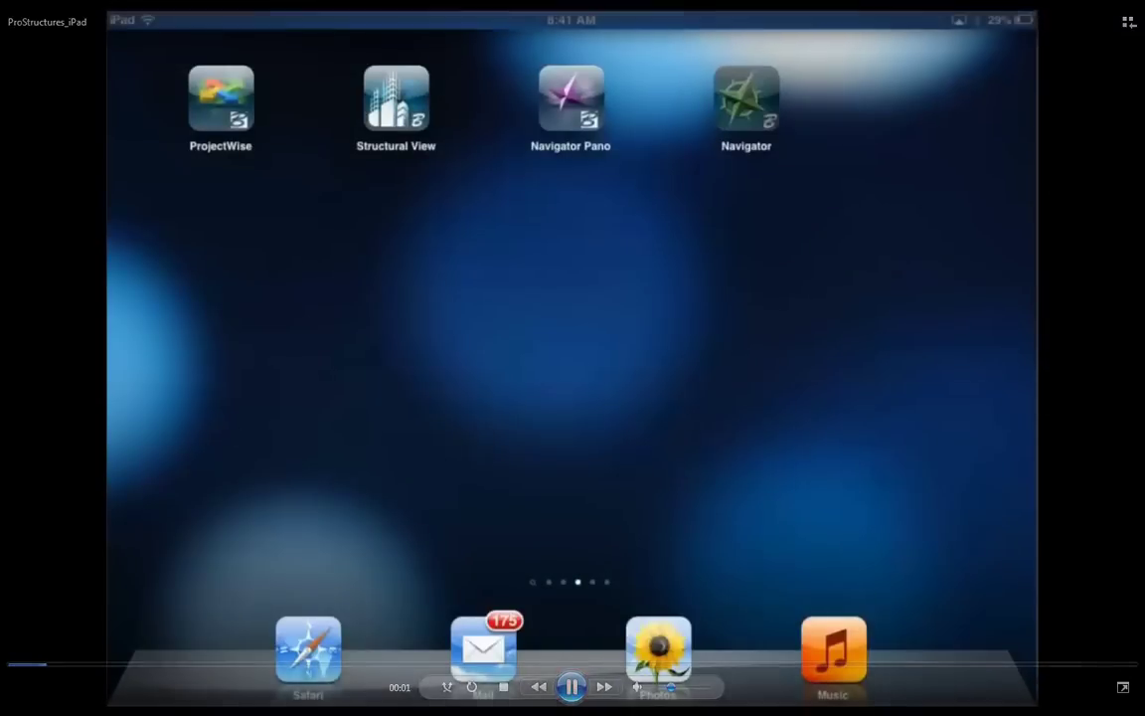
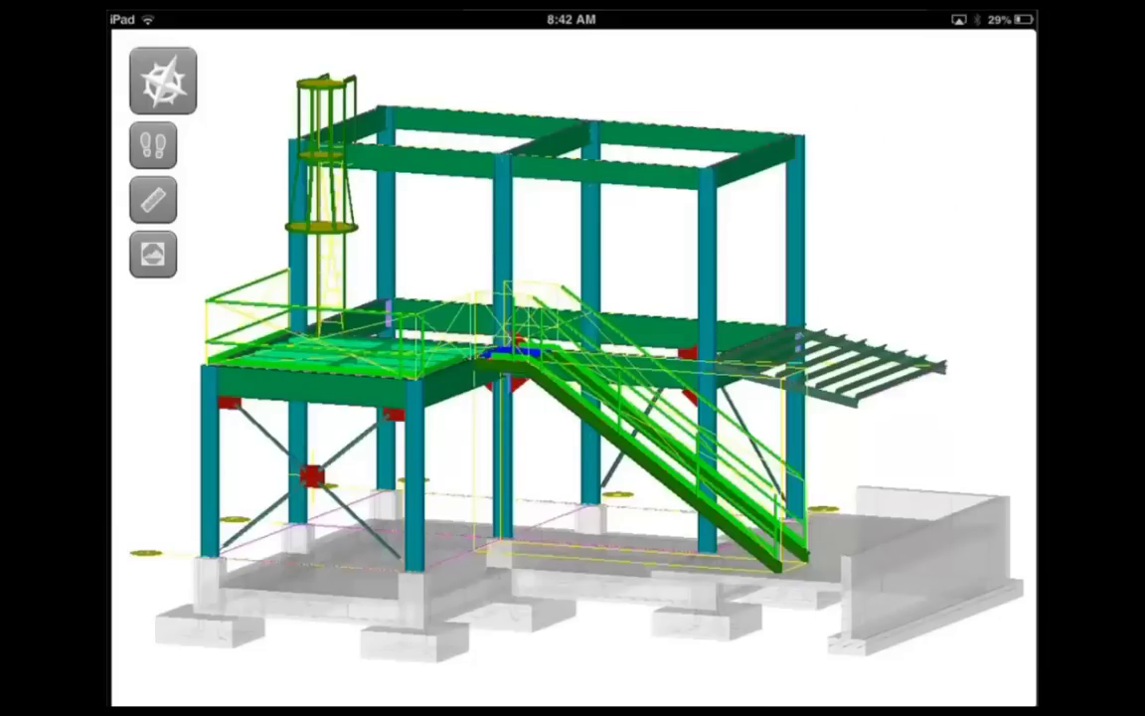
- In the Navigator iPad app, measure the height of the end plate at the bolted beam-to-column connection beside the canopy
scroll(628, 379, "up", 7)
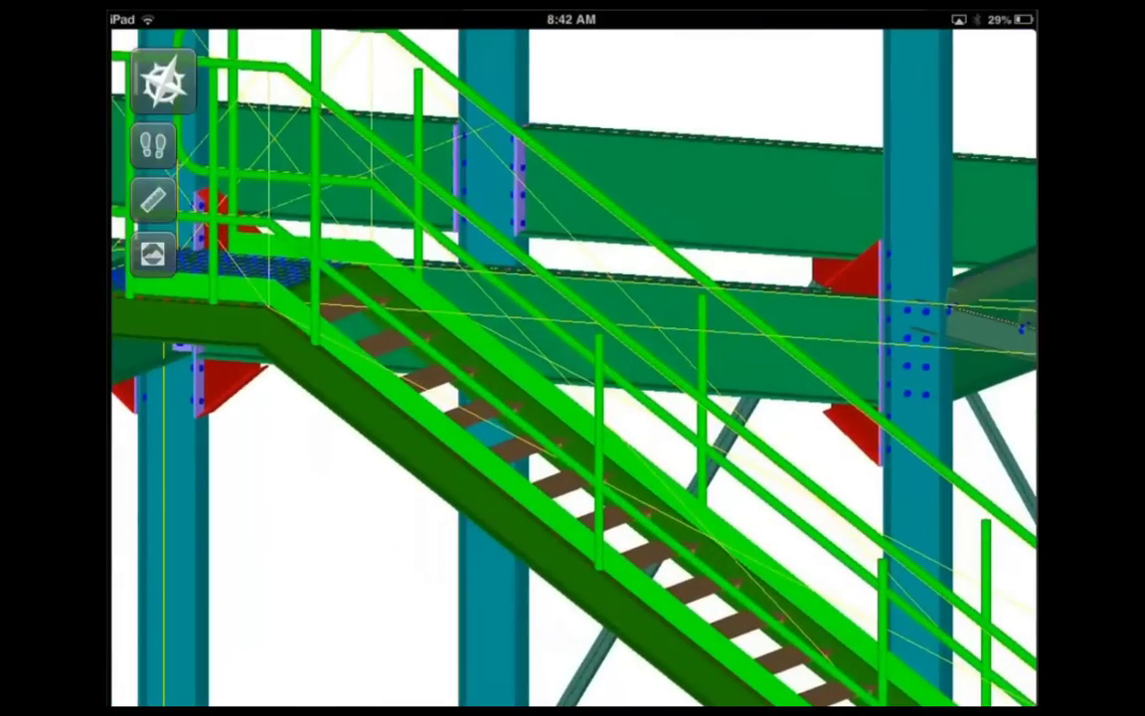
left_click_drag(815, 397, 378, 397)
left_click_drag(695, 358, 368, 348)
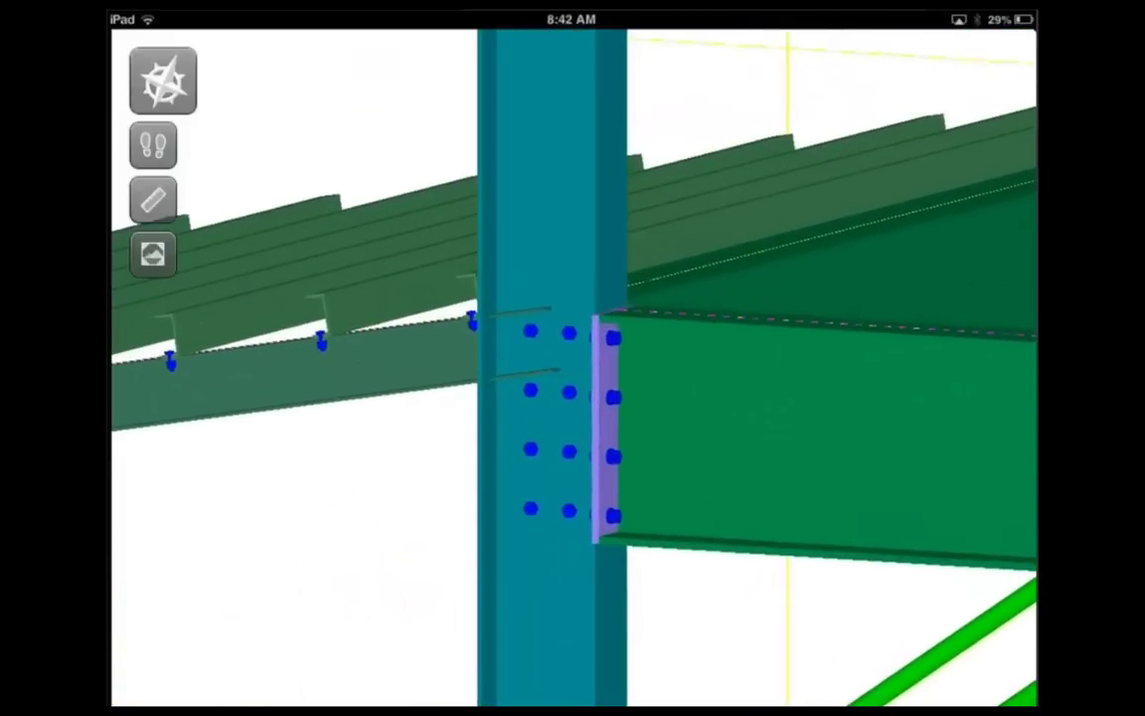
left_click(153, 199)
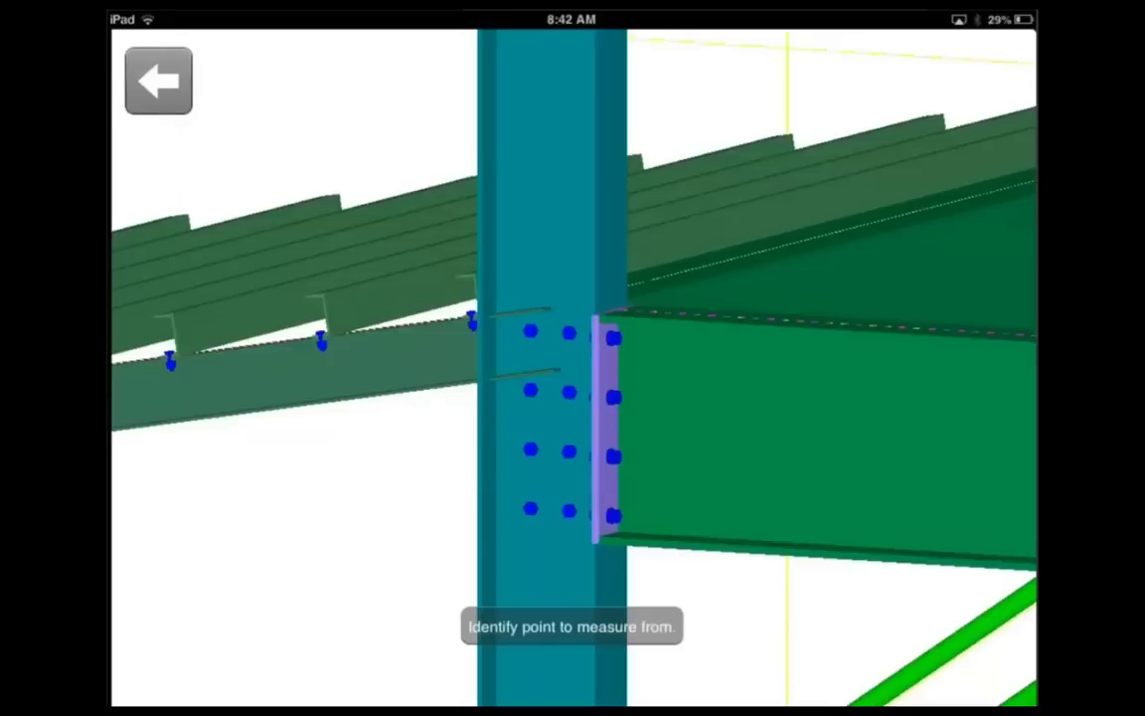
left_click(594, 305)
left_click(602, 535)
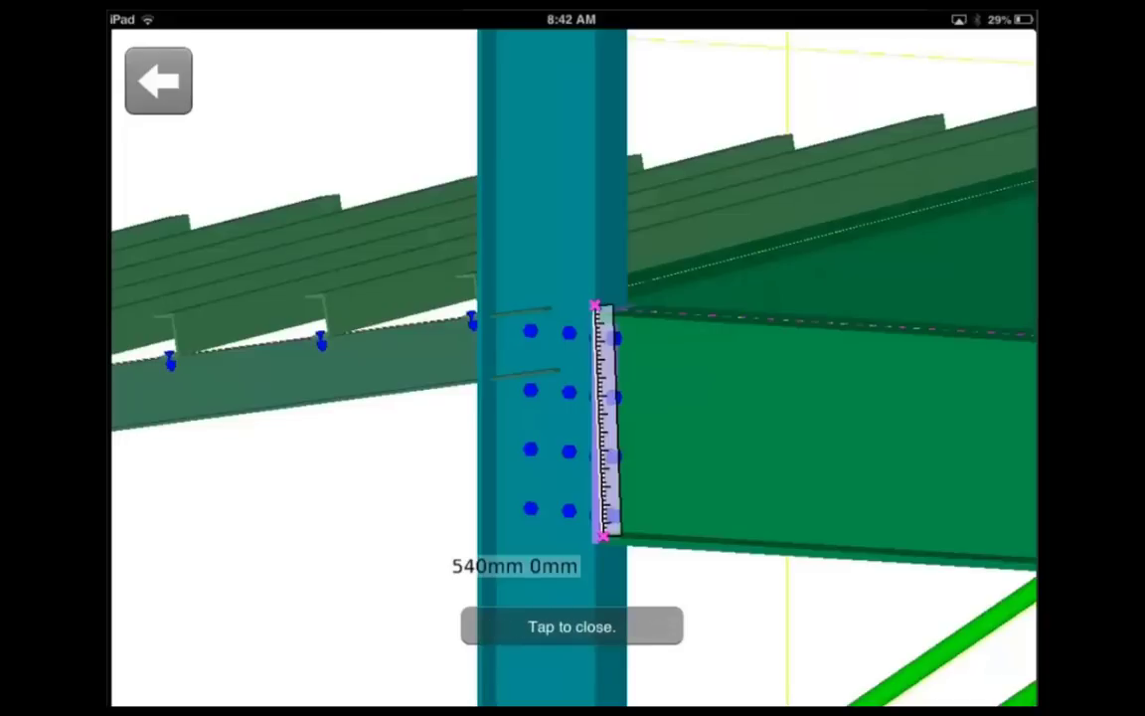
left_click(572, 626)
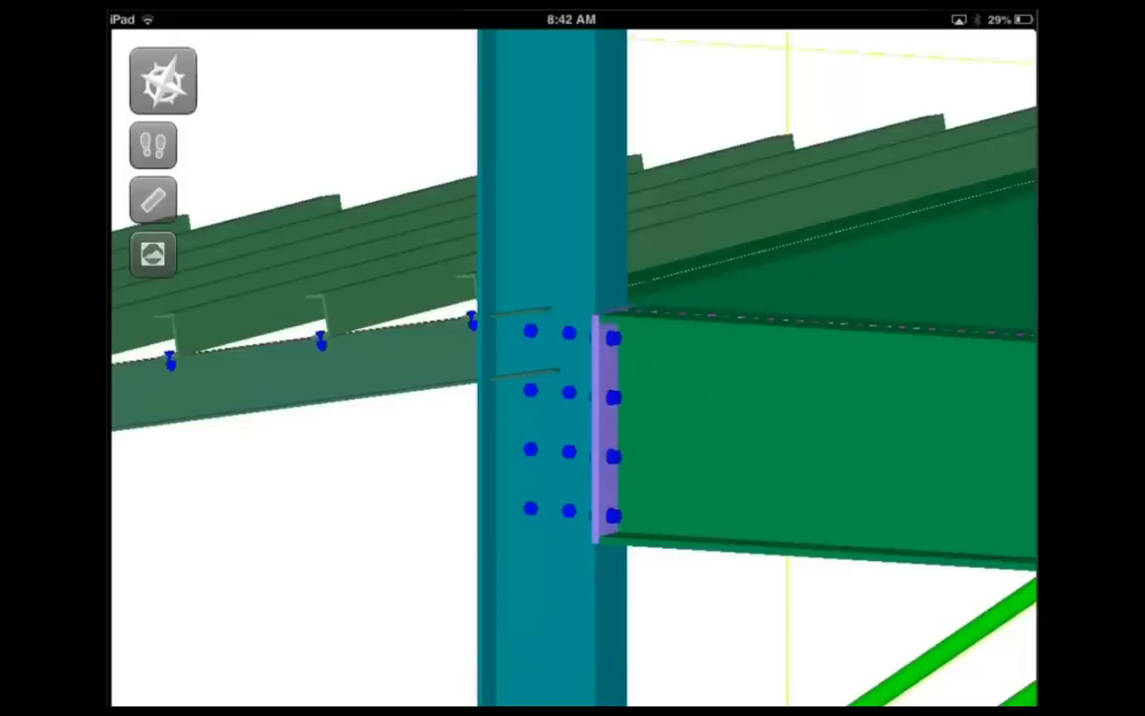
- Display the shape properties of the main beam, the column, and the sloping canopy beam at this connection
left_click(755, 427)
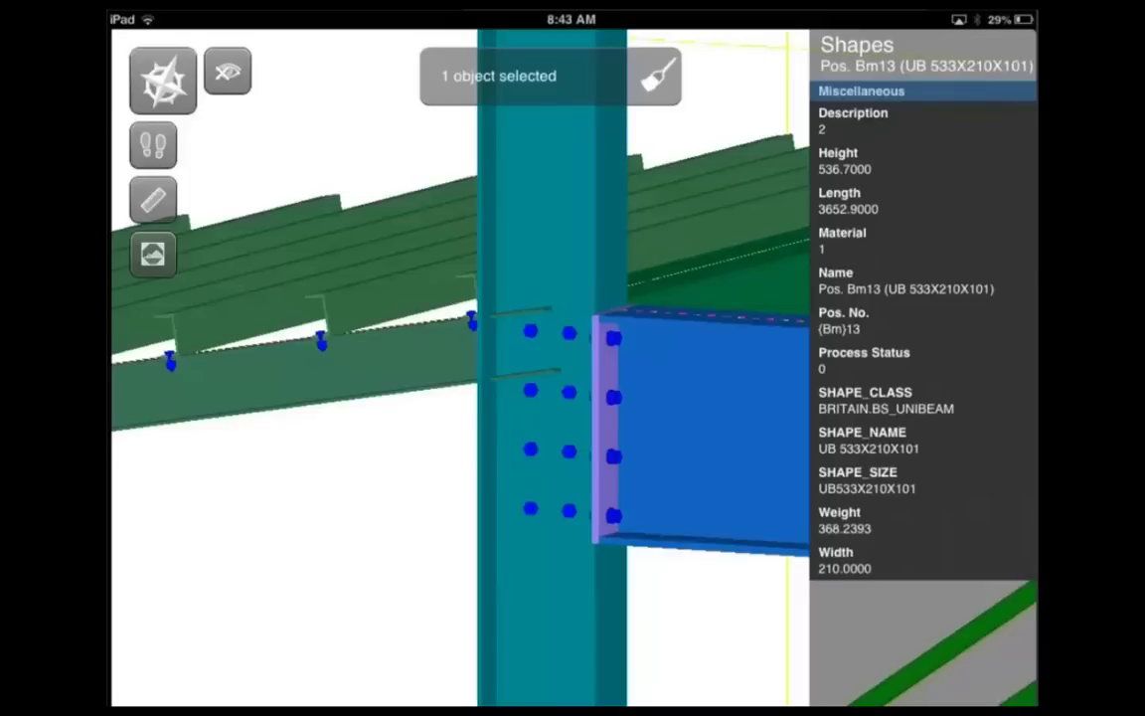
left_click(541, 229)
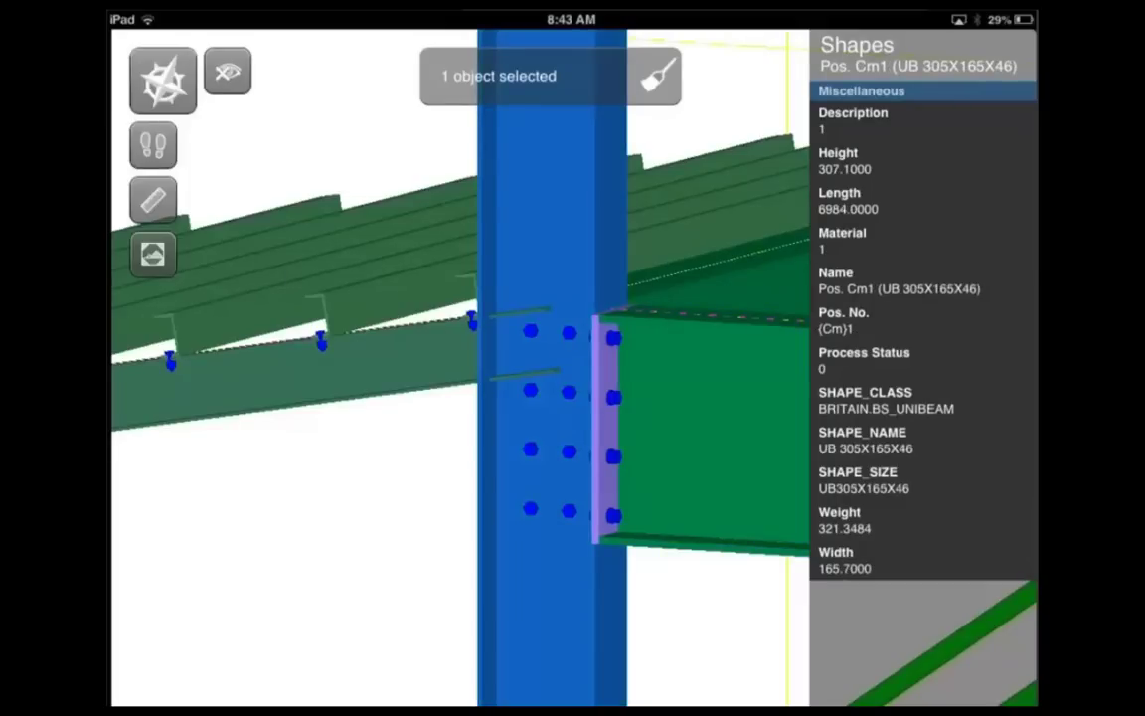
left_click(294, 374)
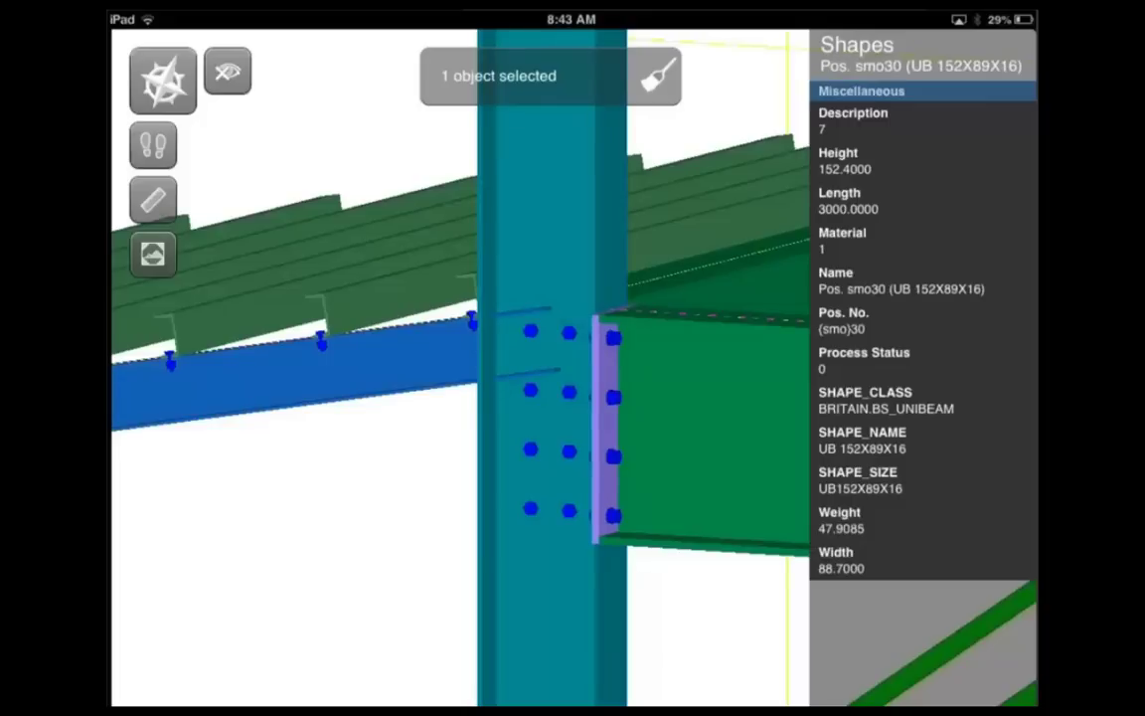
- Walk through the model to the caged ladder above the platform at about 7343 mm viewing height and pick the column beside it
left_click(152, 145)
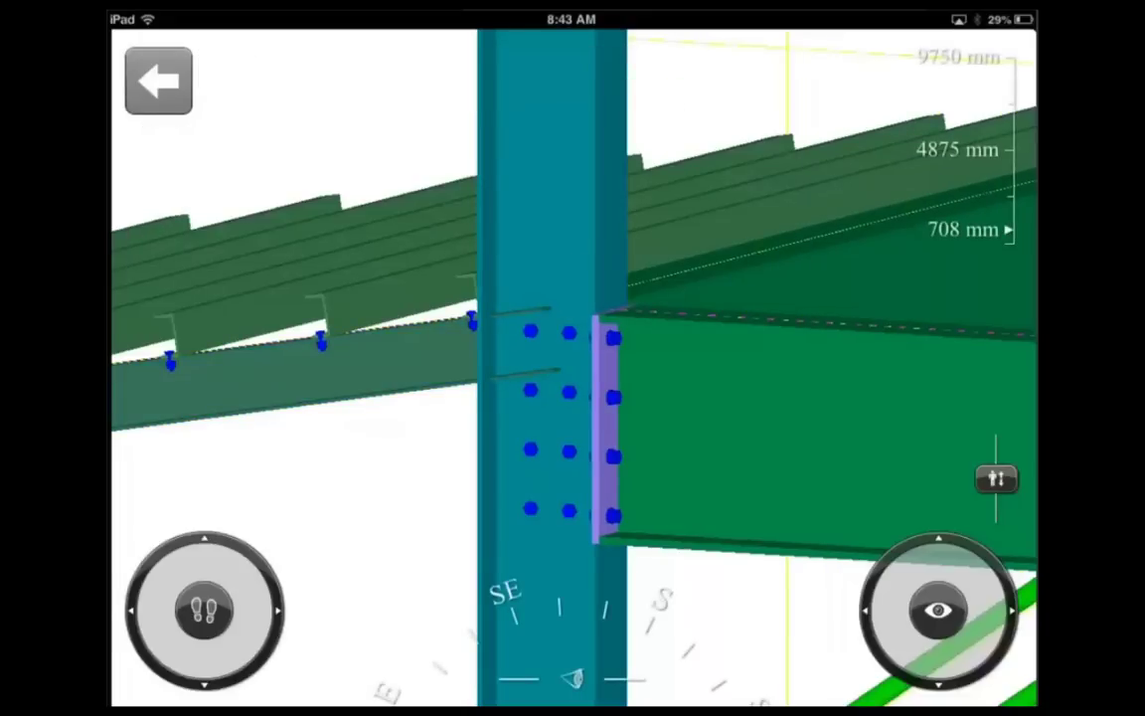
left_click_drag(939, 610, 966, 604)
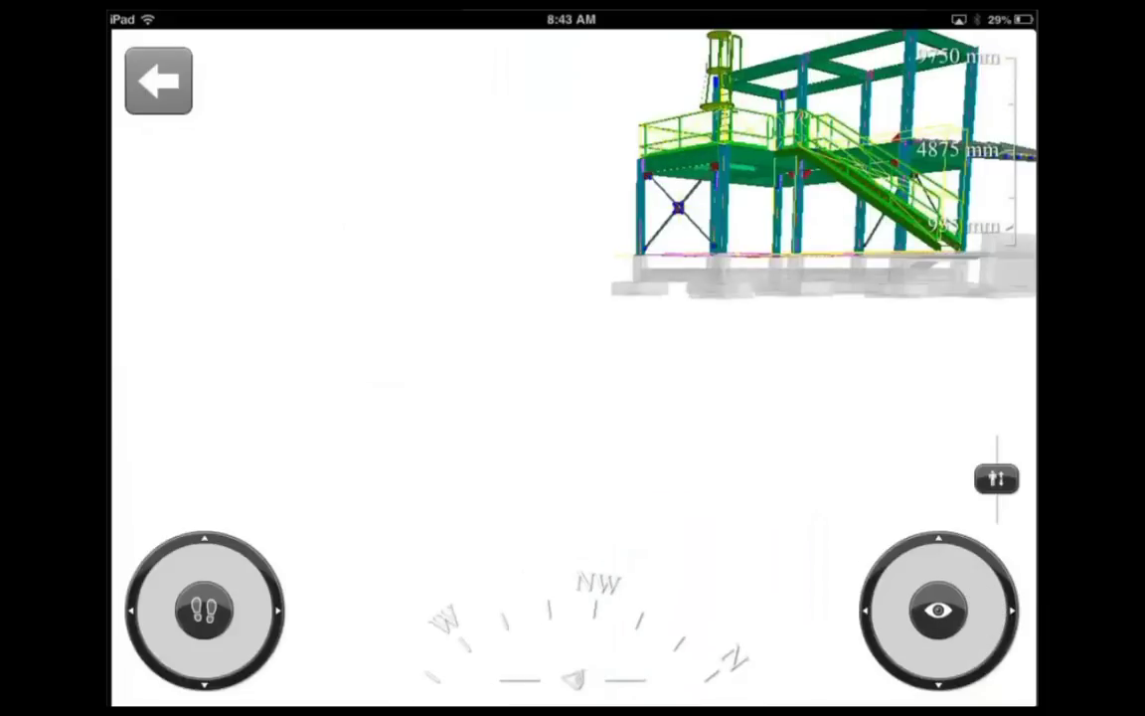
left_click_drag(996, 478, 996, 447)
left_click_drag(203, 608, 196, 572)
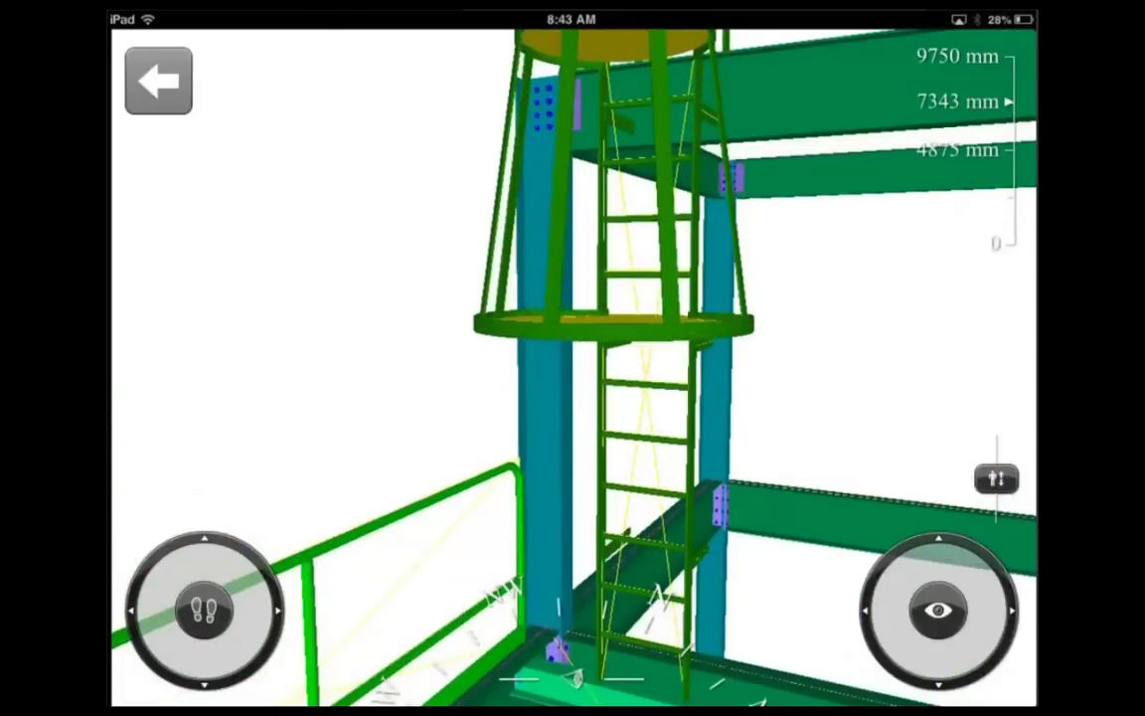
left_click(158, 80)
left_click(545, 418)
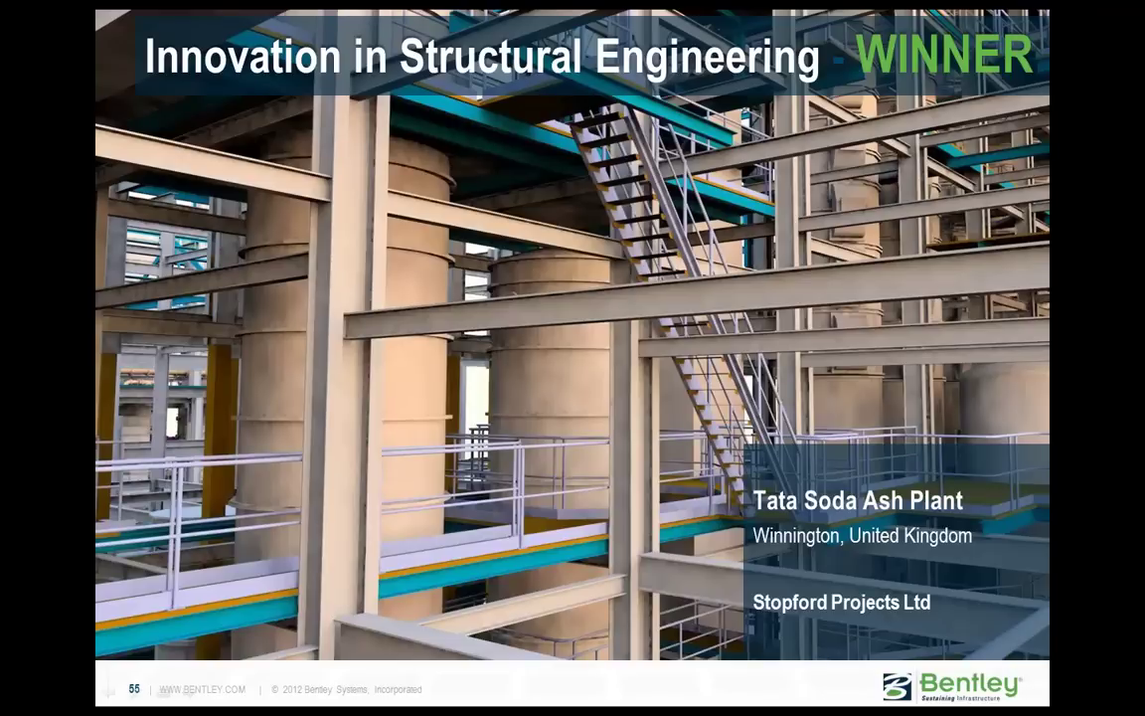
key("Right")
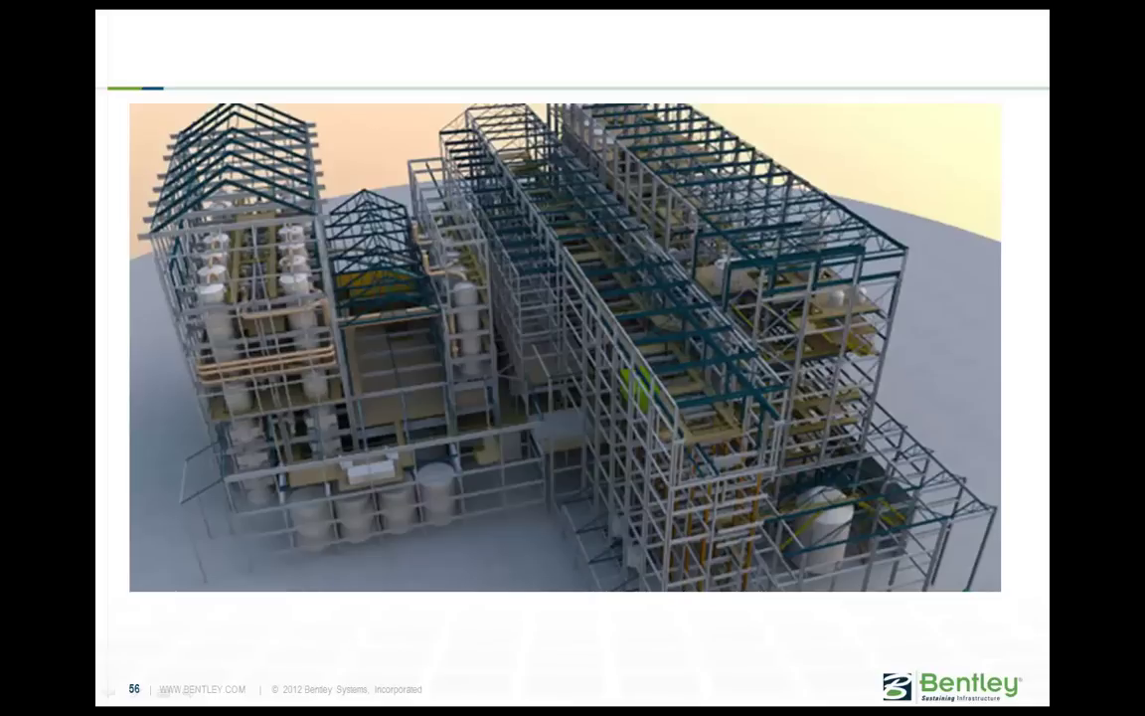
key("Right")
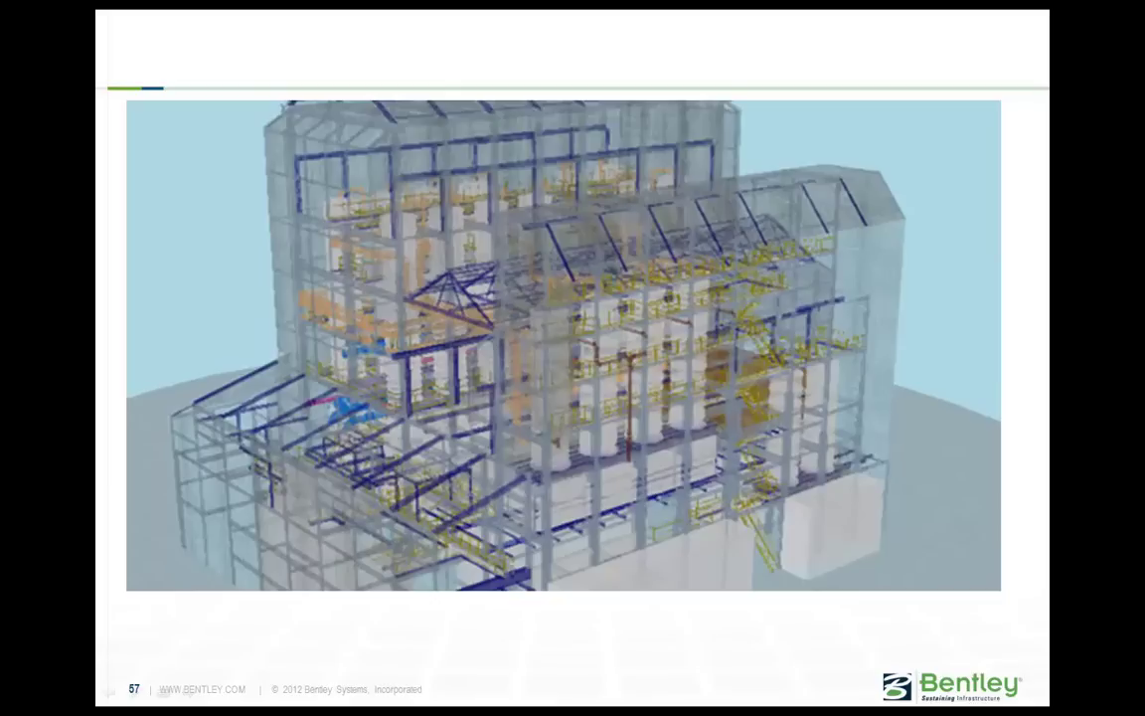
key("Right")
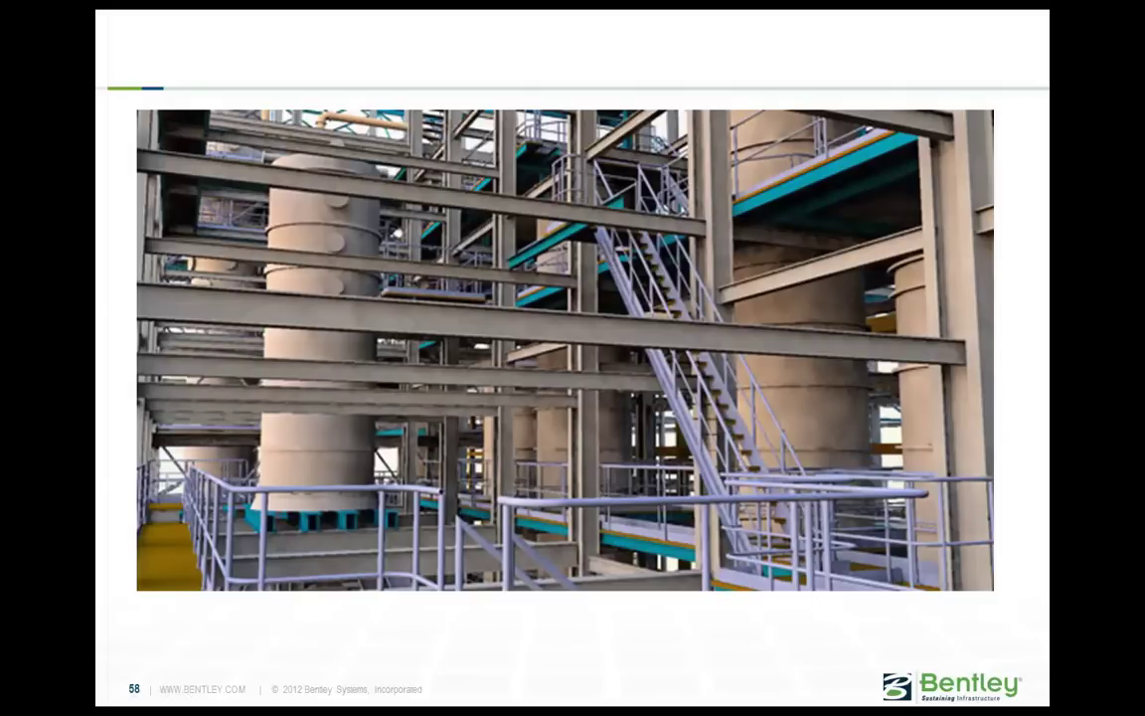
key("Right")
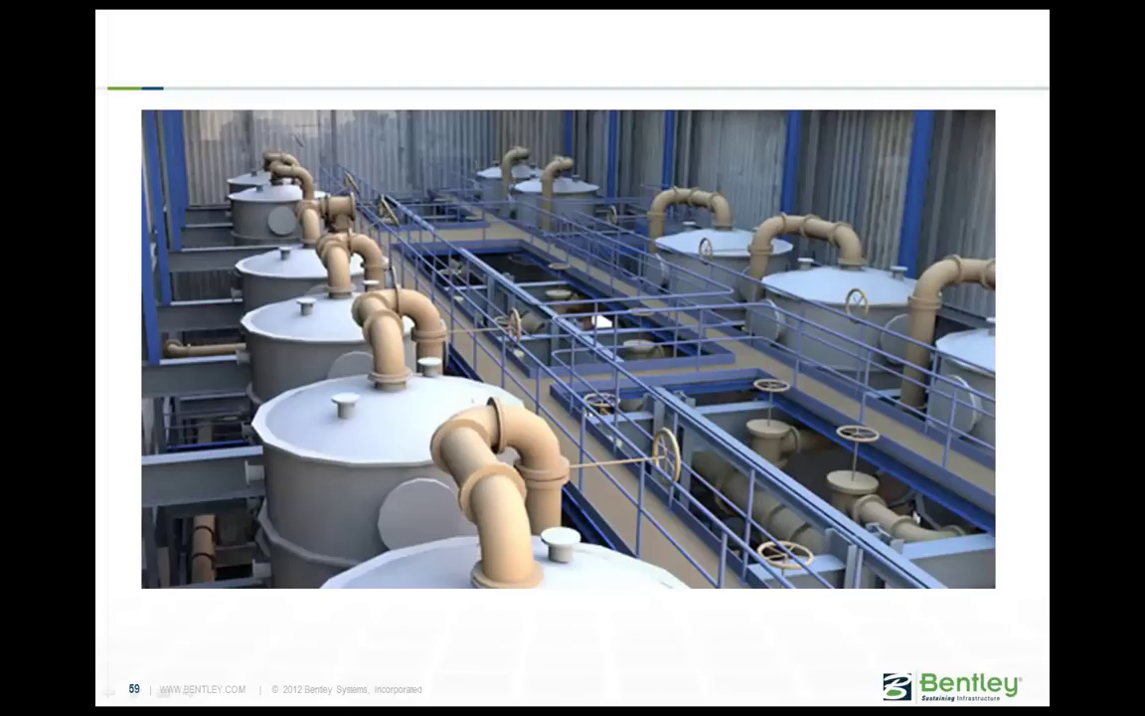
key("Right")
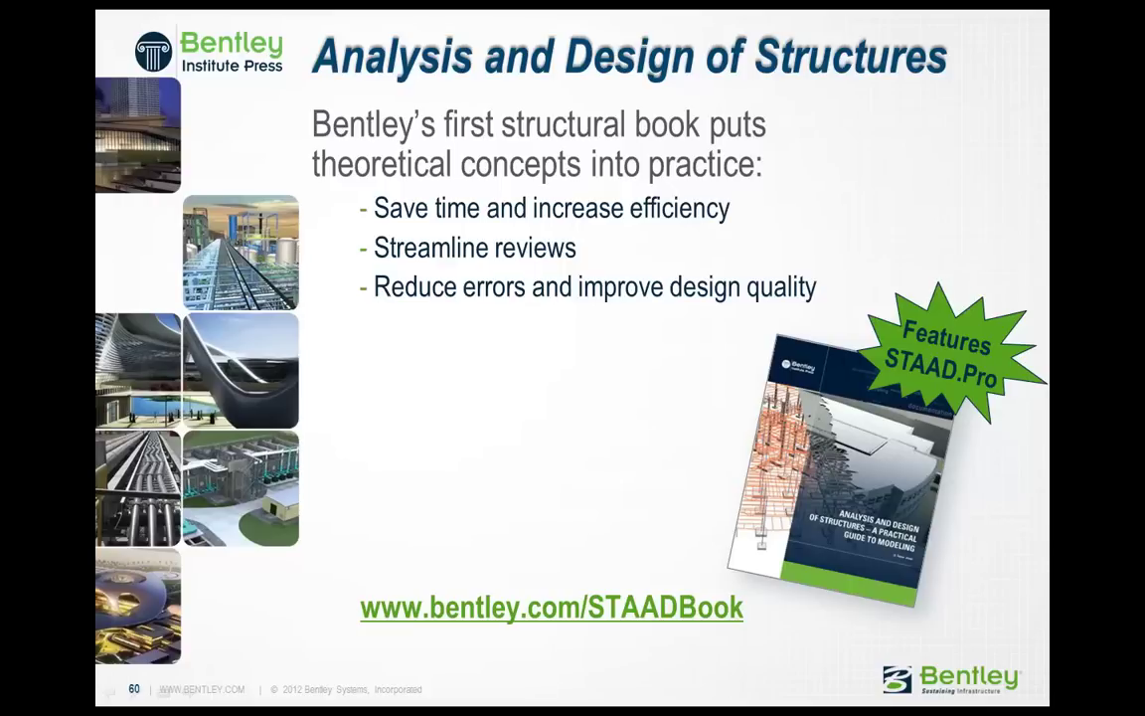
key("Right")
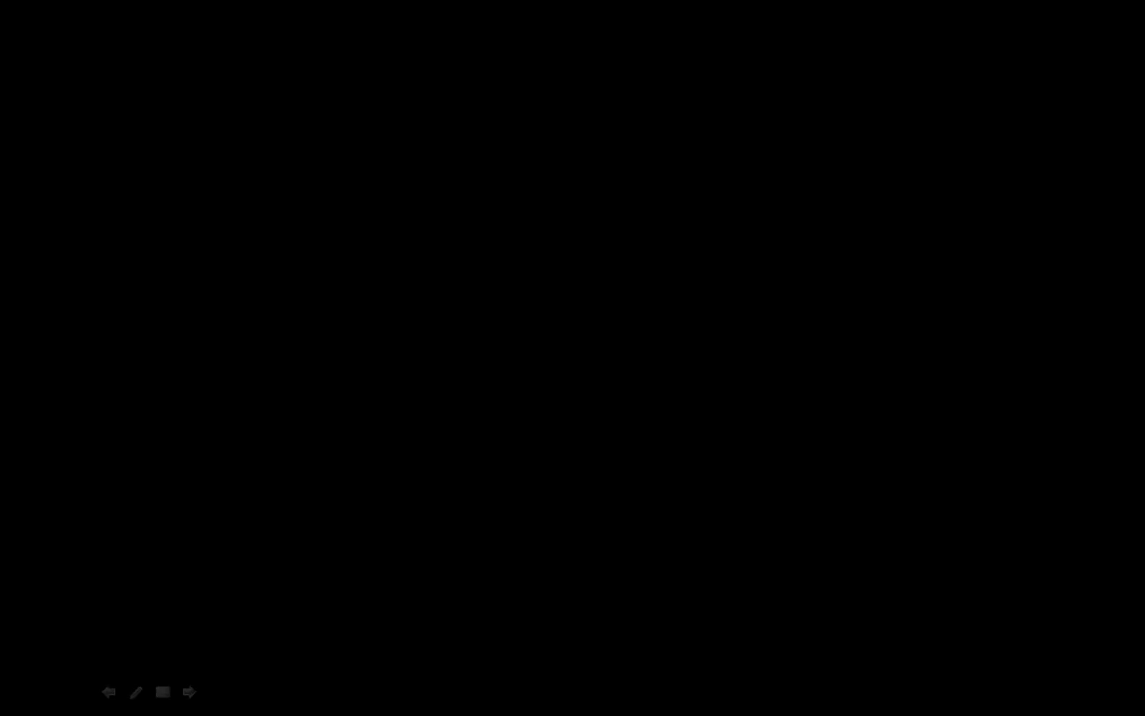